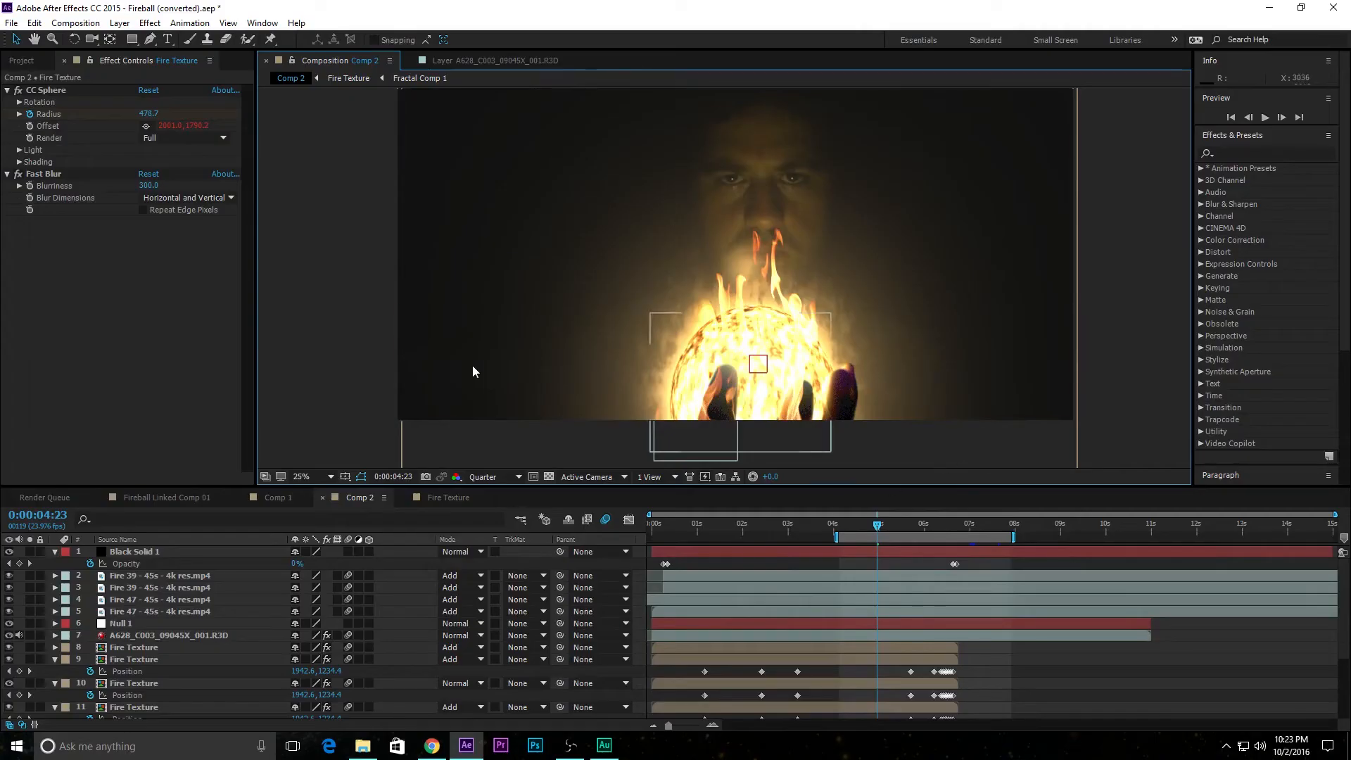
Switch to Chrome to view the creator's Facebook page and website, and return to After Effects
click(431, 745)
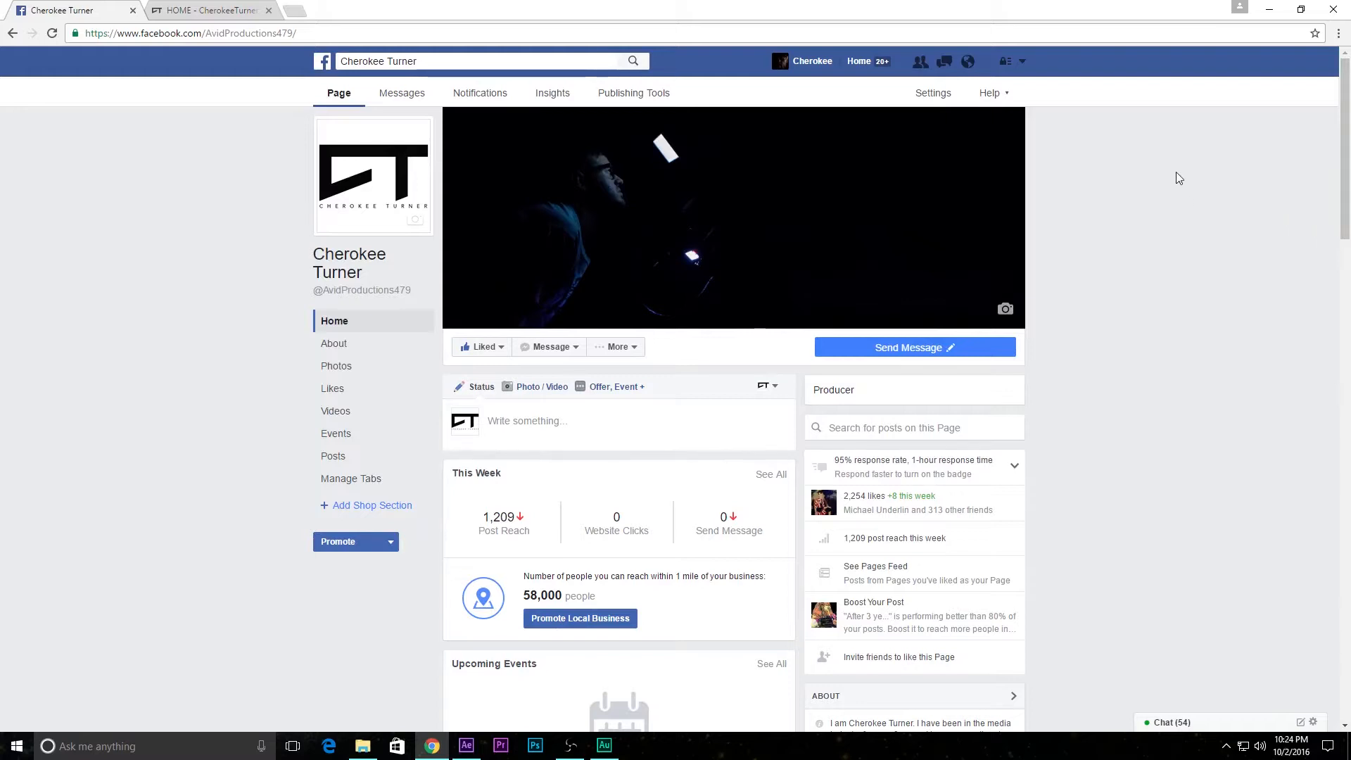
scroll(1274, 338, down, 2)
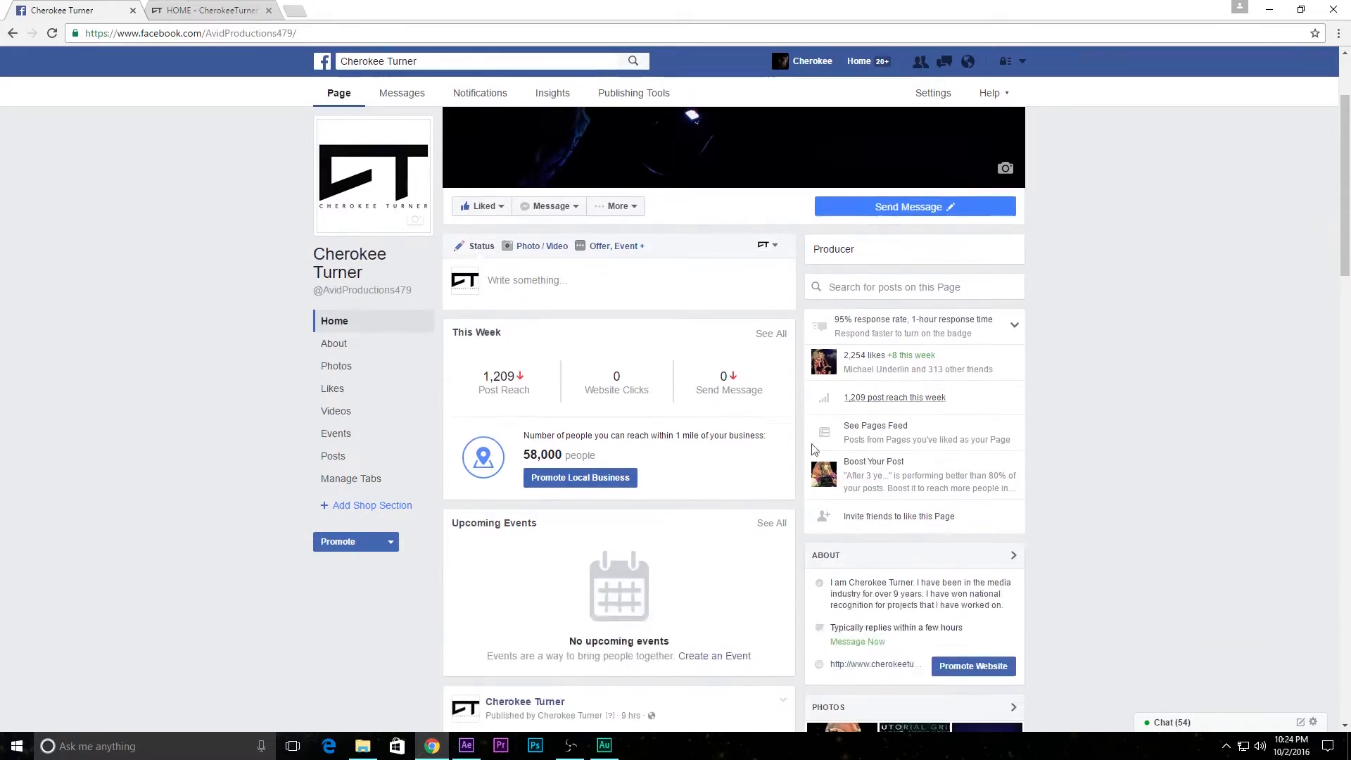
click(192, 11)
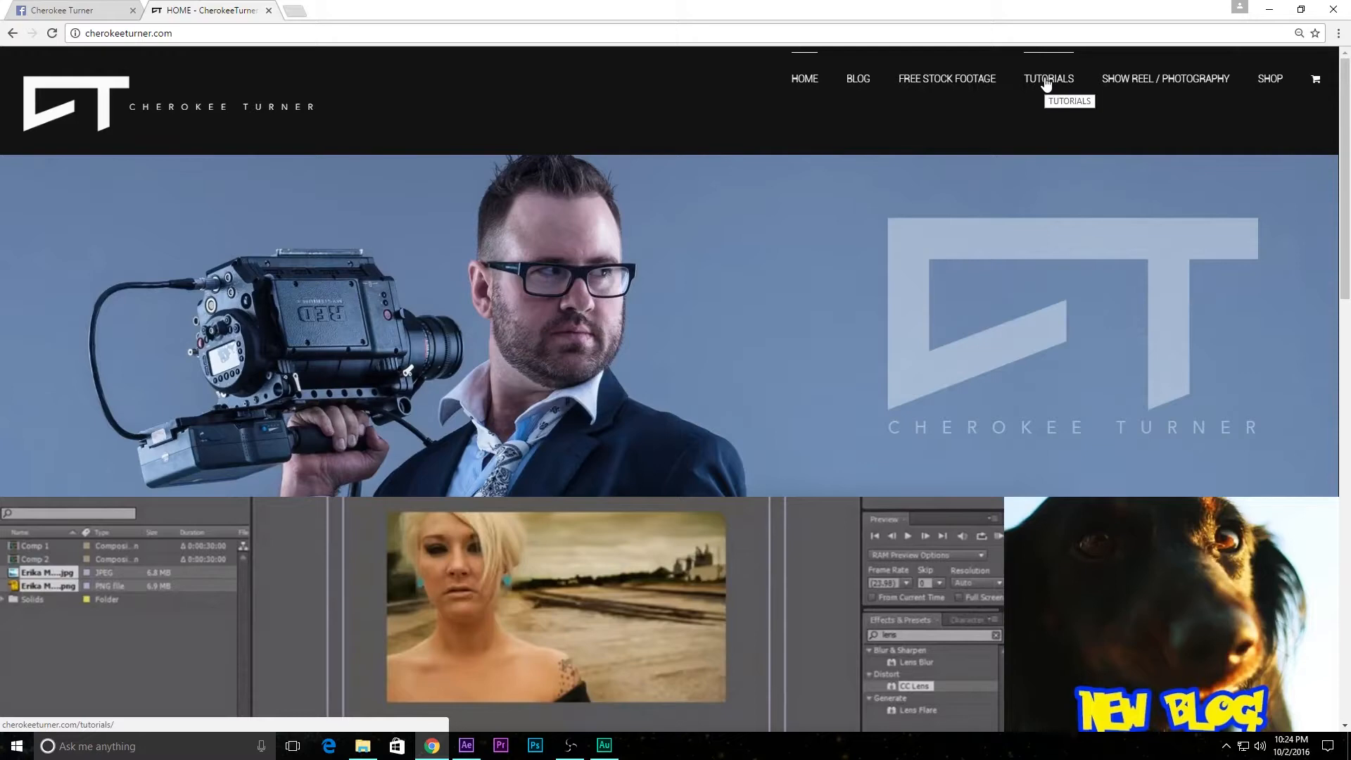
mouse_move(941, 89)
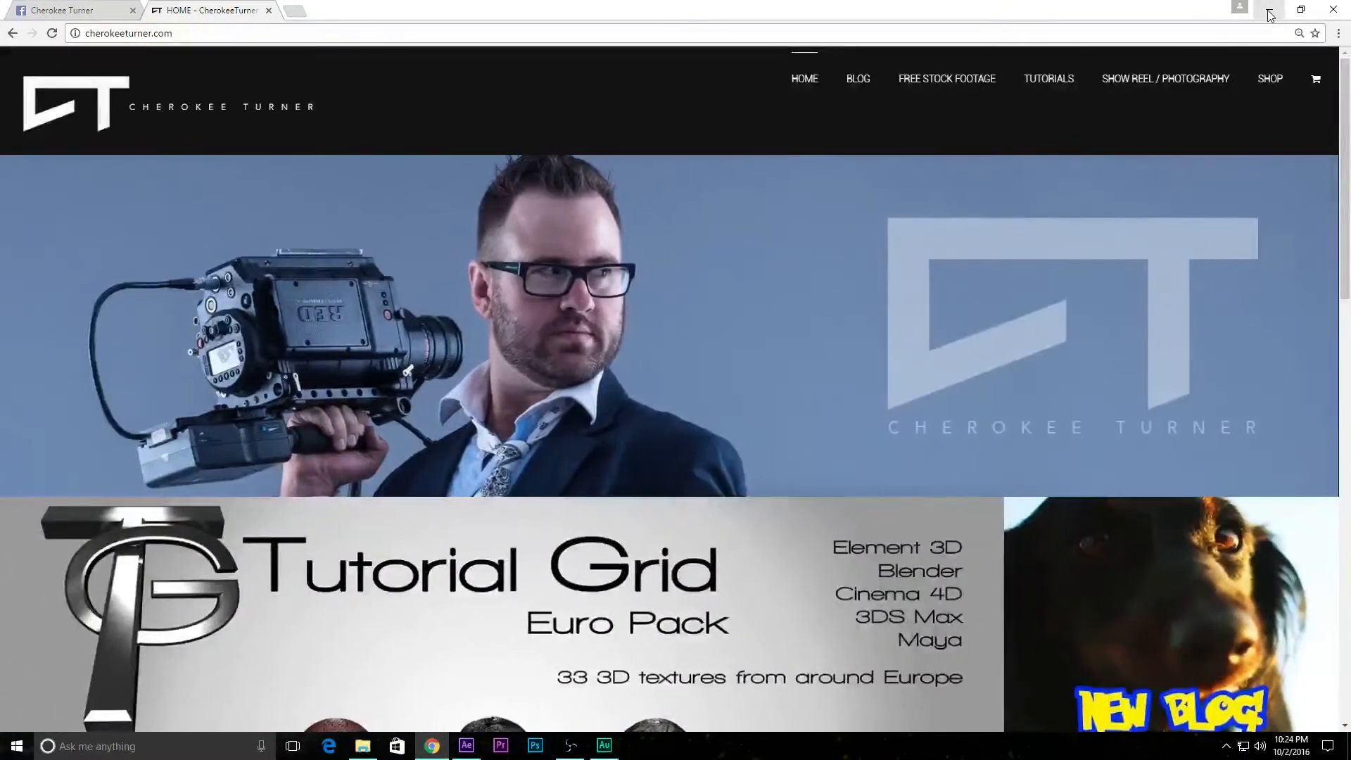
click(1270, 12)
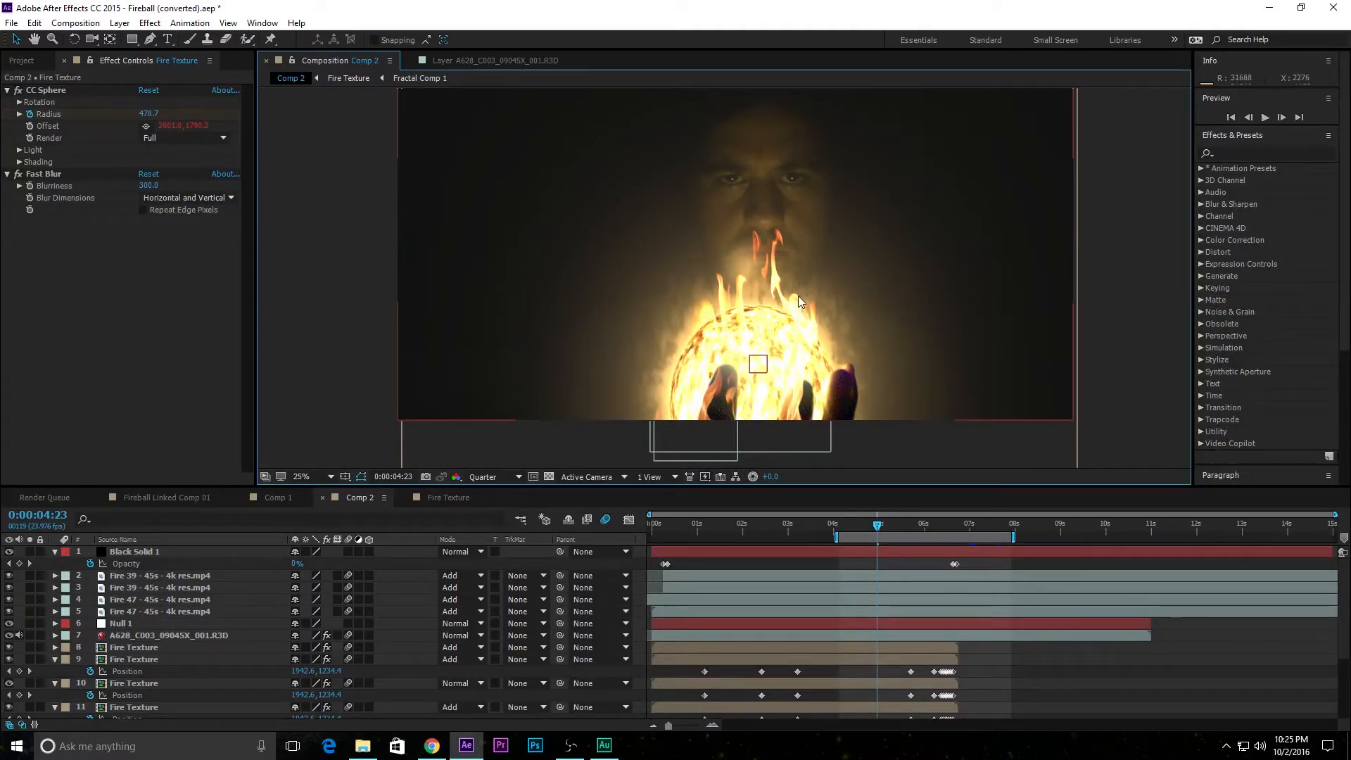
Preview the finished fireball effect in Comp 2 from 0:00:04:03 and inspect its layer stack, including the A628_C003_09045X_001.R3D footage layer
click(845, 524)
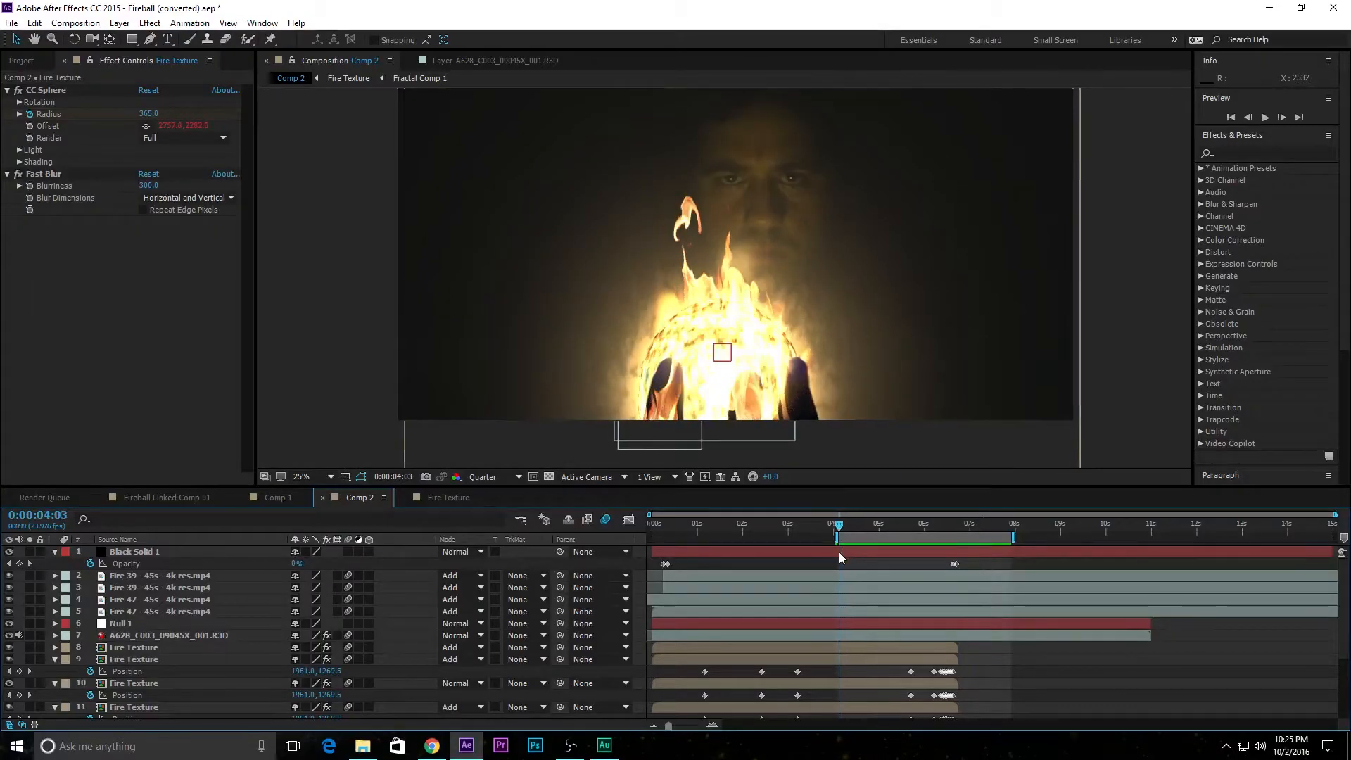
key(space)
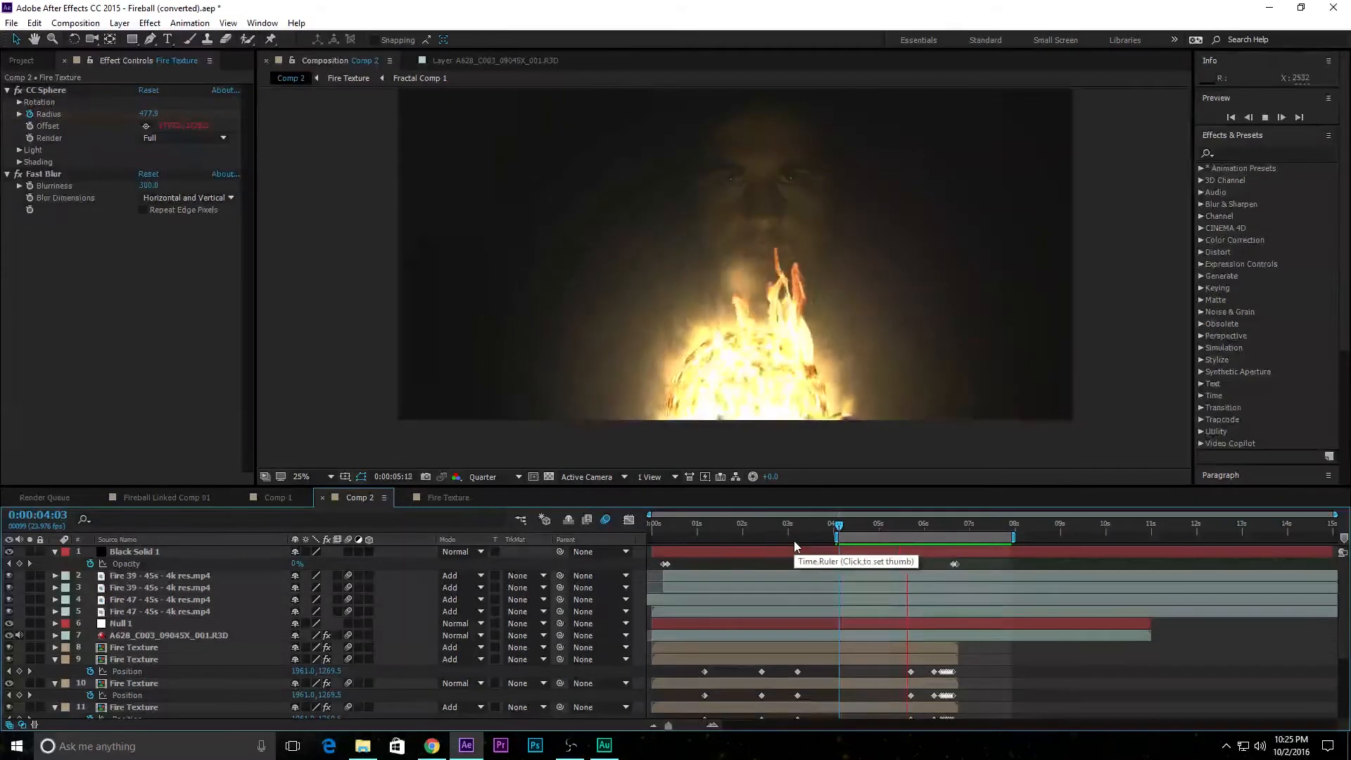
key(space)
drag(888, 518, 867, 544)
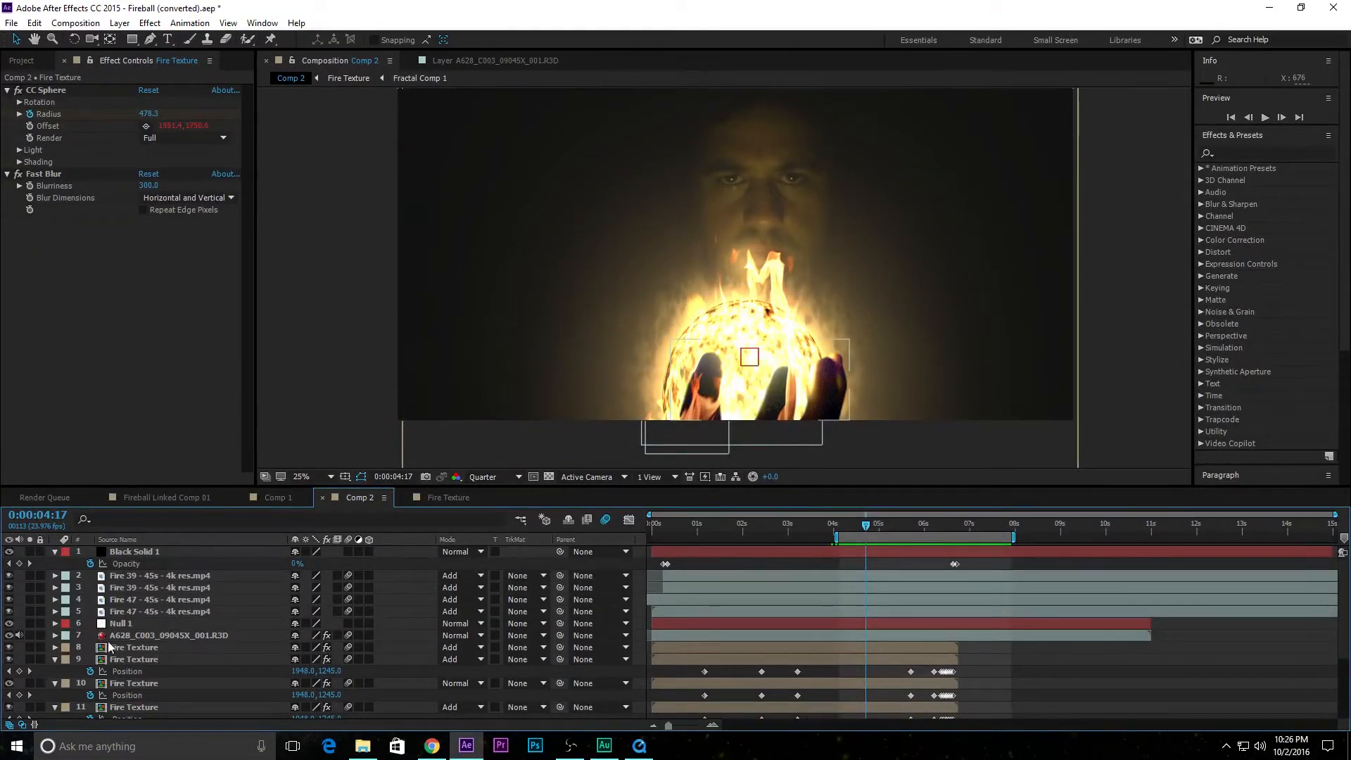
click(145, 635)
scroll(327, 674, down, 5)
scroll(120, 700, up, 5)
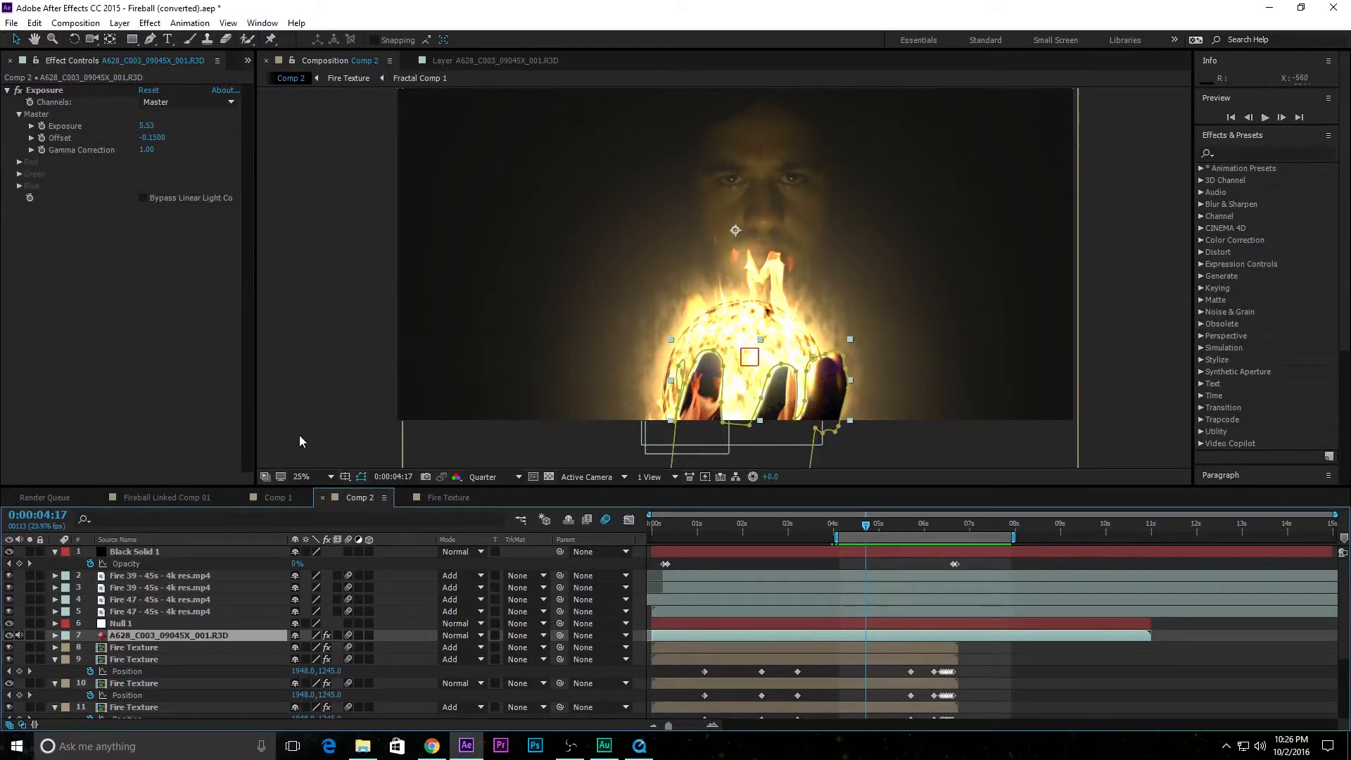
Create a new composition named Fireball at 1920 x 1080 px, with the aspect ratio locked to 16:9
click(83, 23)
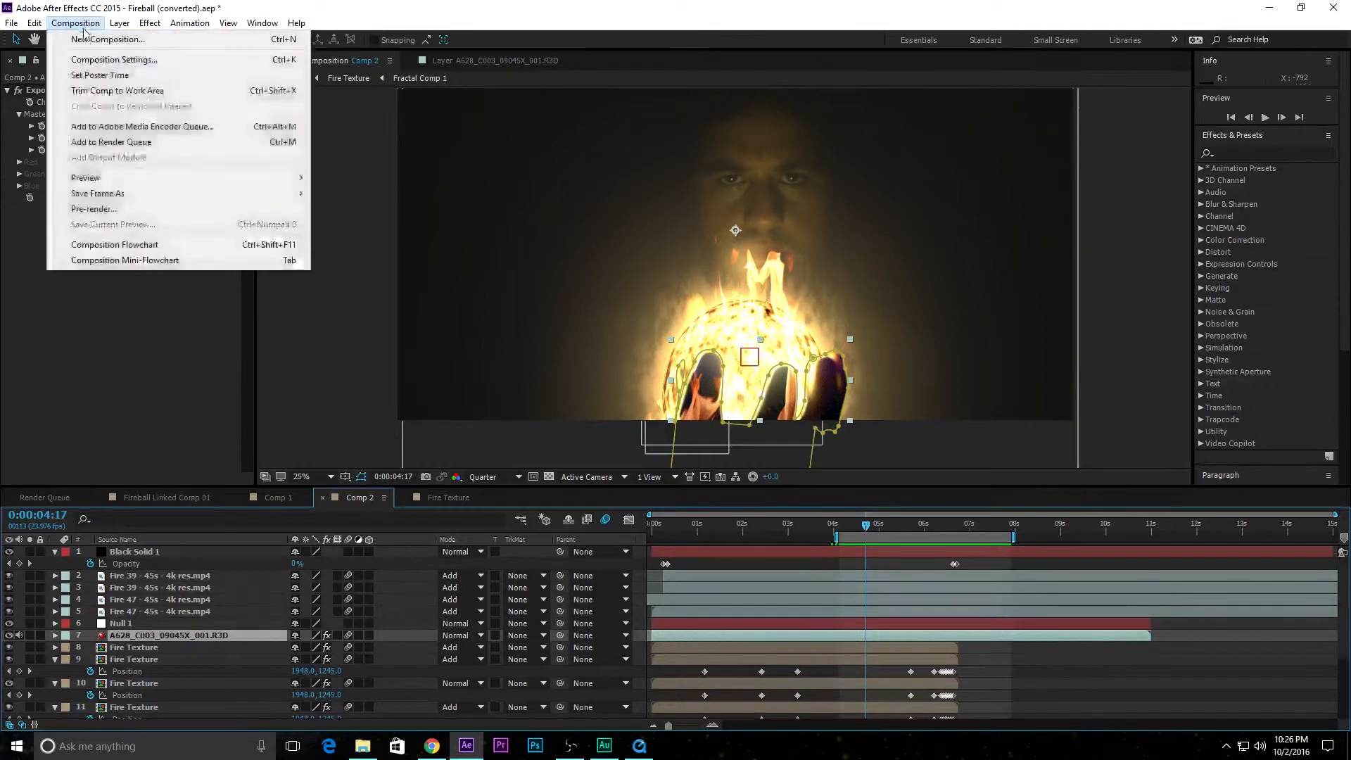
click(85, 40)
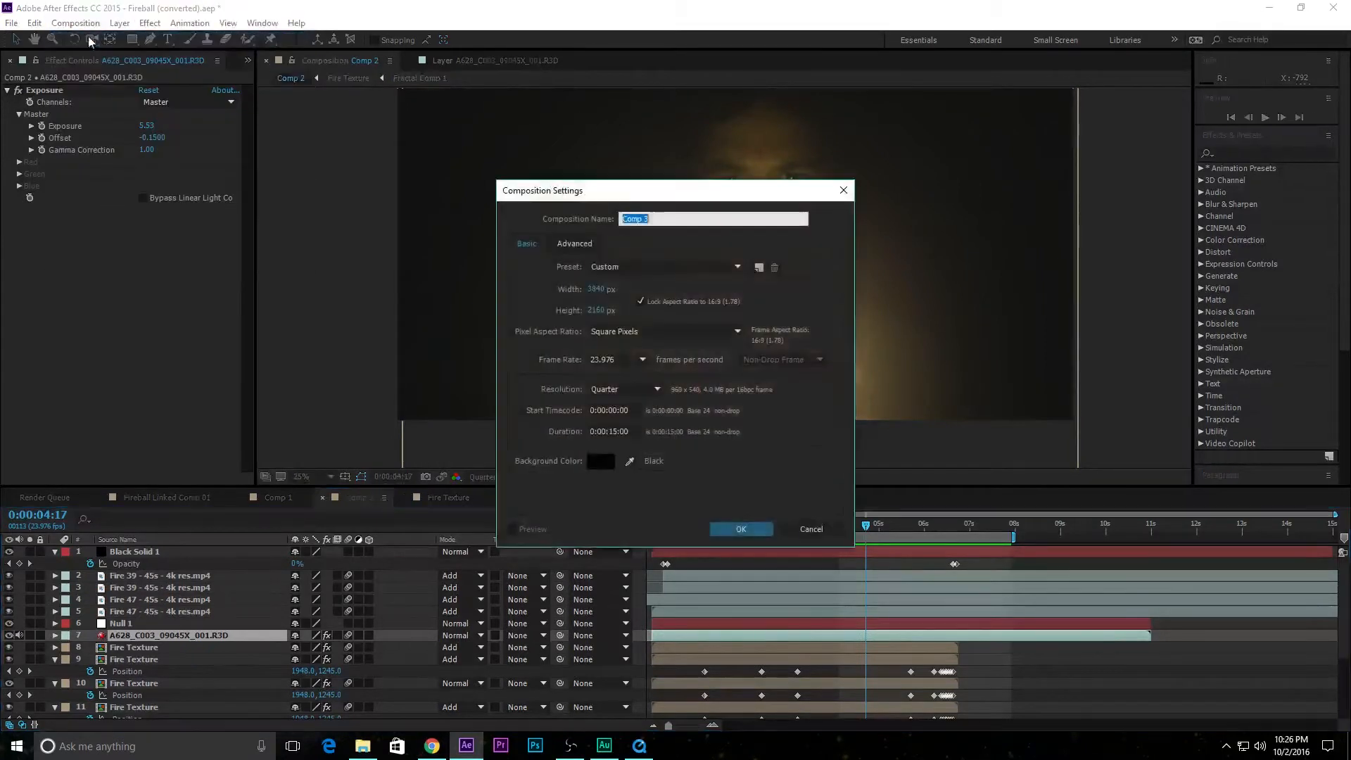
click(598, 292)
text(1920)
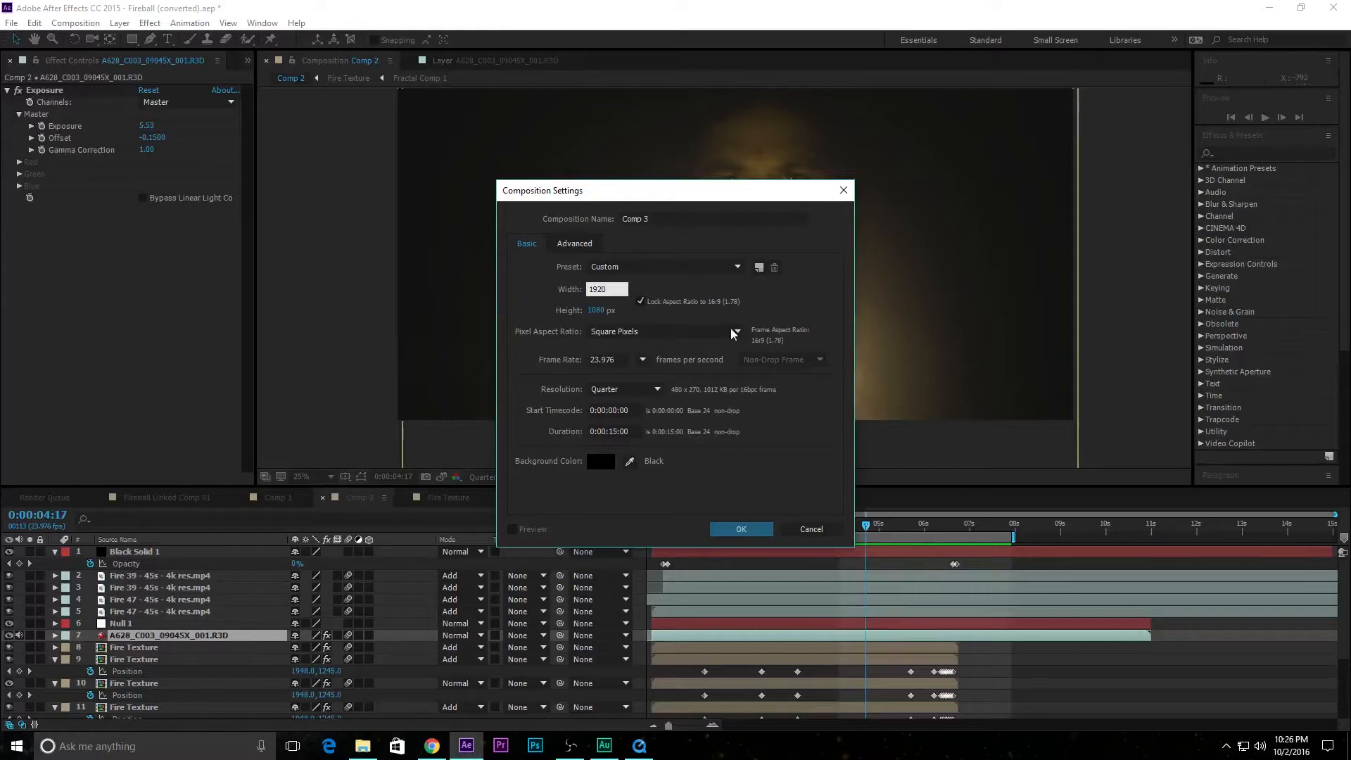
click(639, 301)
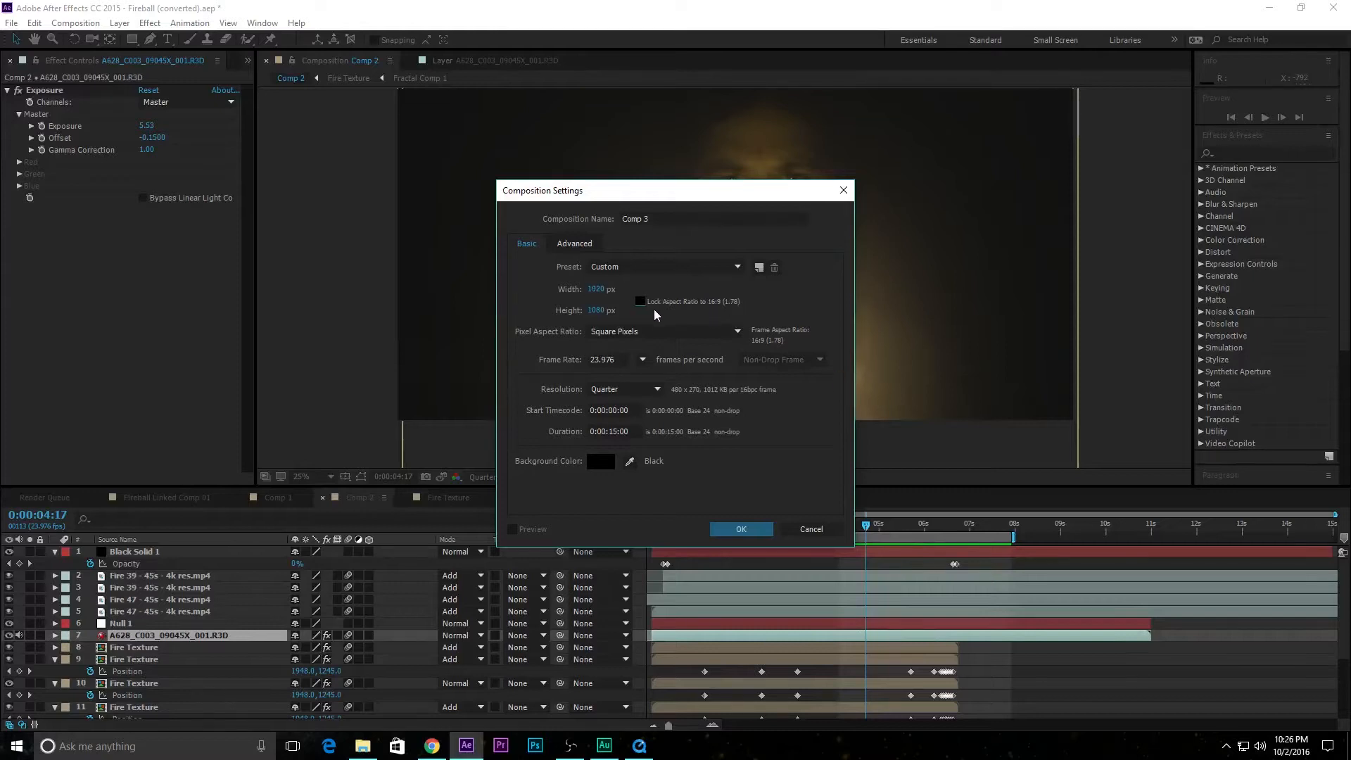
click(640, 301)
click(671, 216)
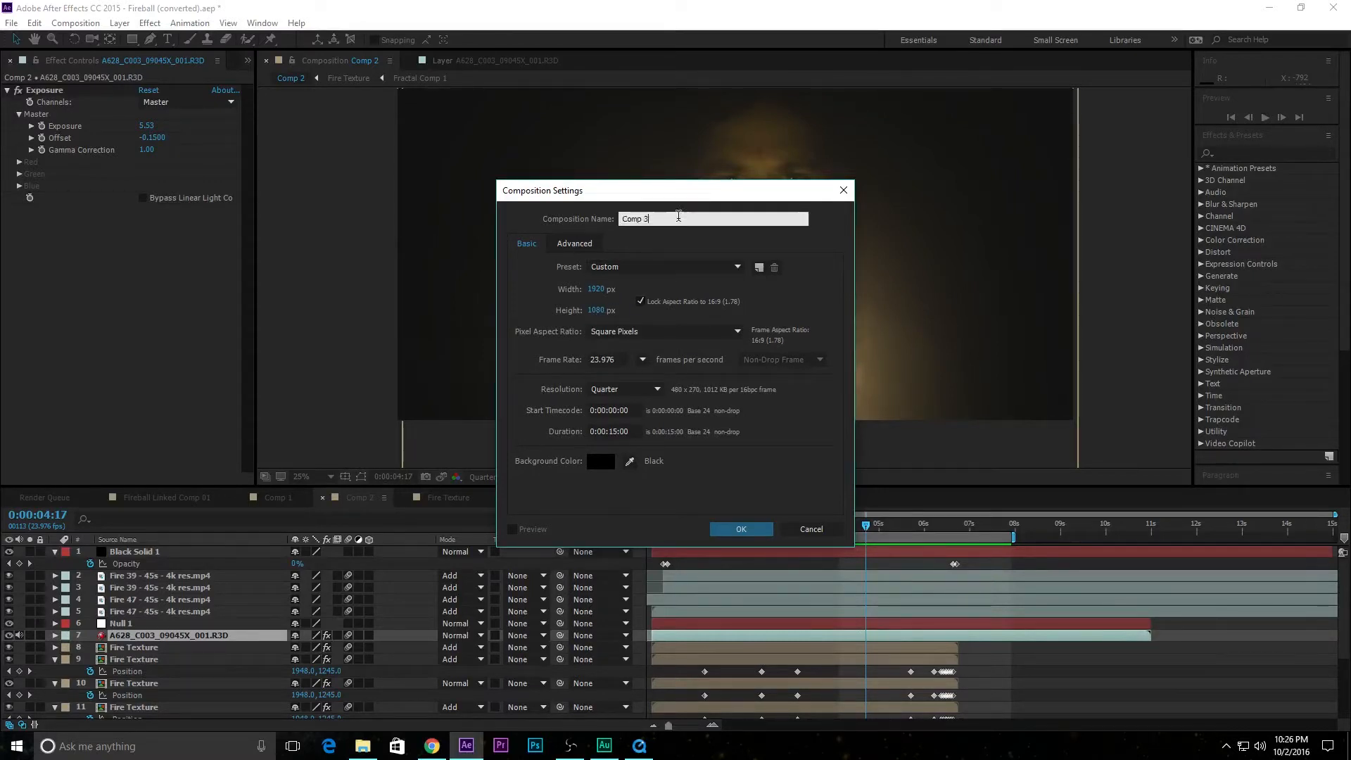
text(Fireball)
click(748, 532)
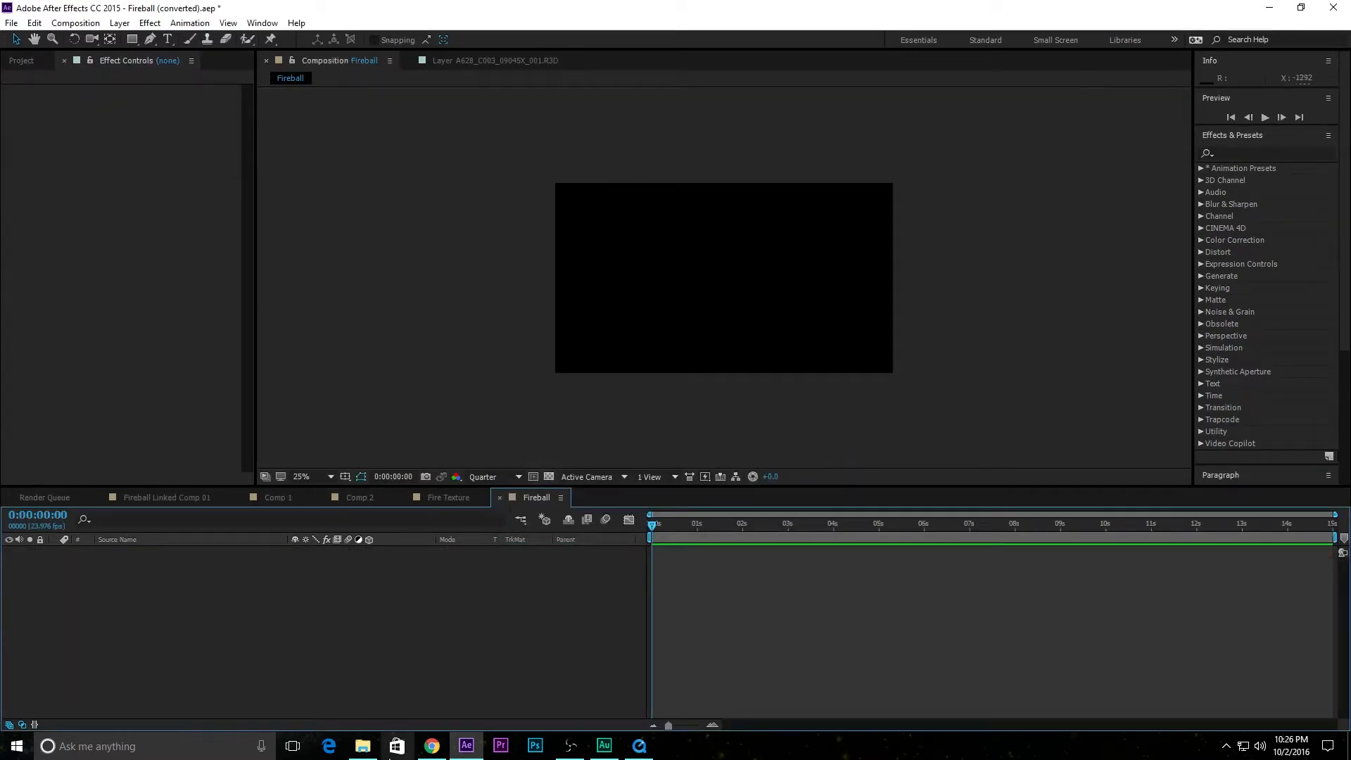
Import the Fireball 1920x1080 video from the Fireball project folder as a layer in the Fireball composition
click(372, 751)
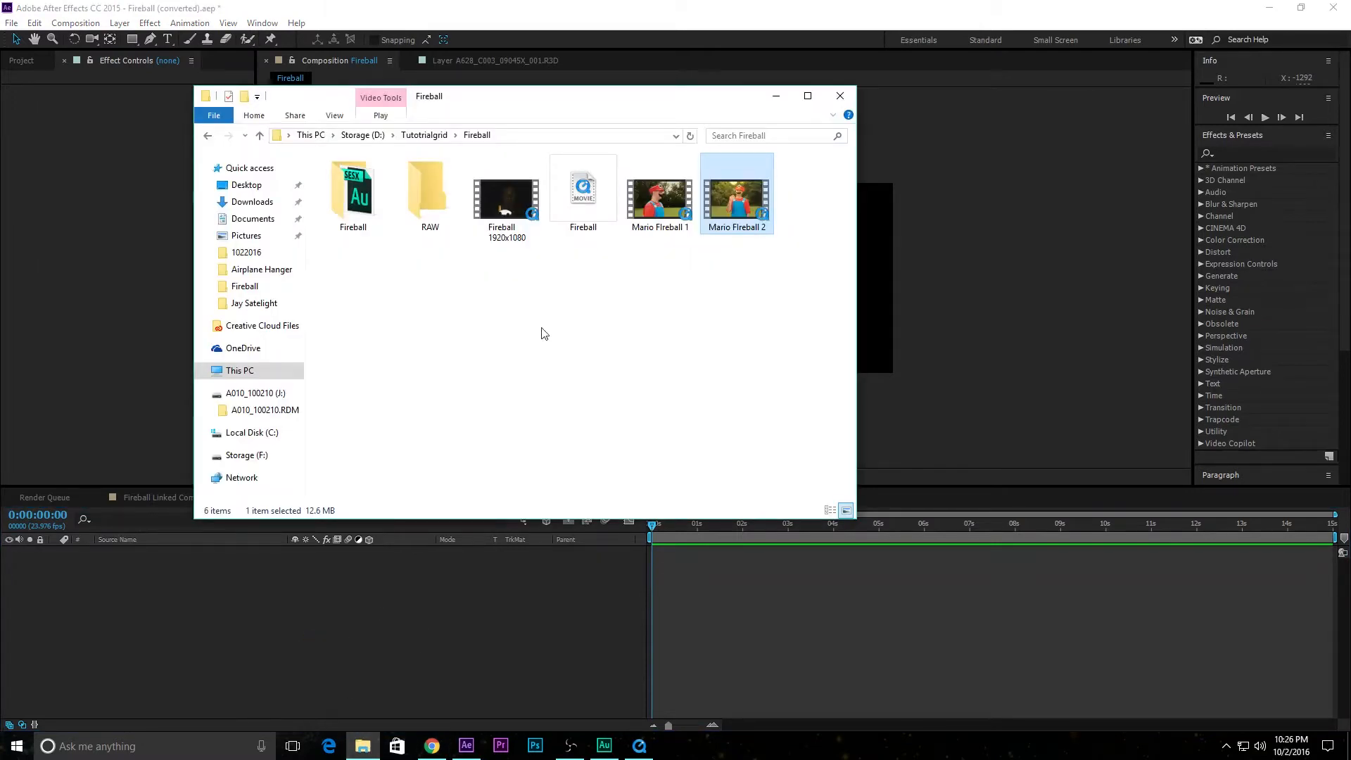
click(527, 213)
drag(529, 97, 857, 80)
drag(822, 191, 192, 672)
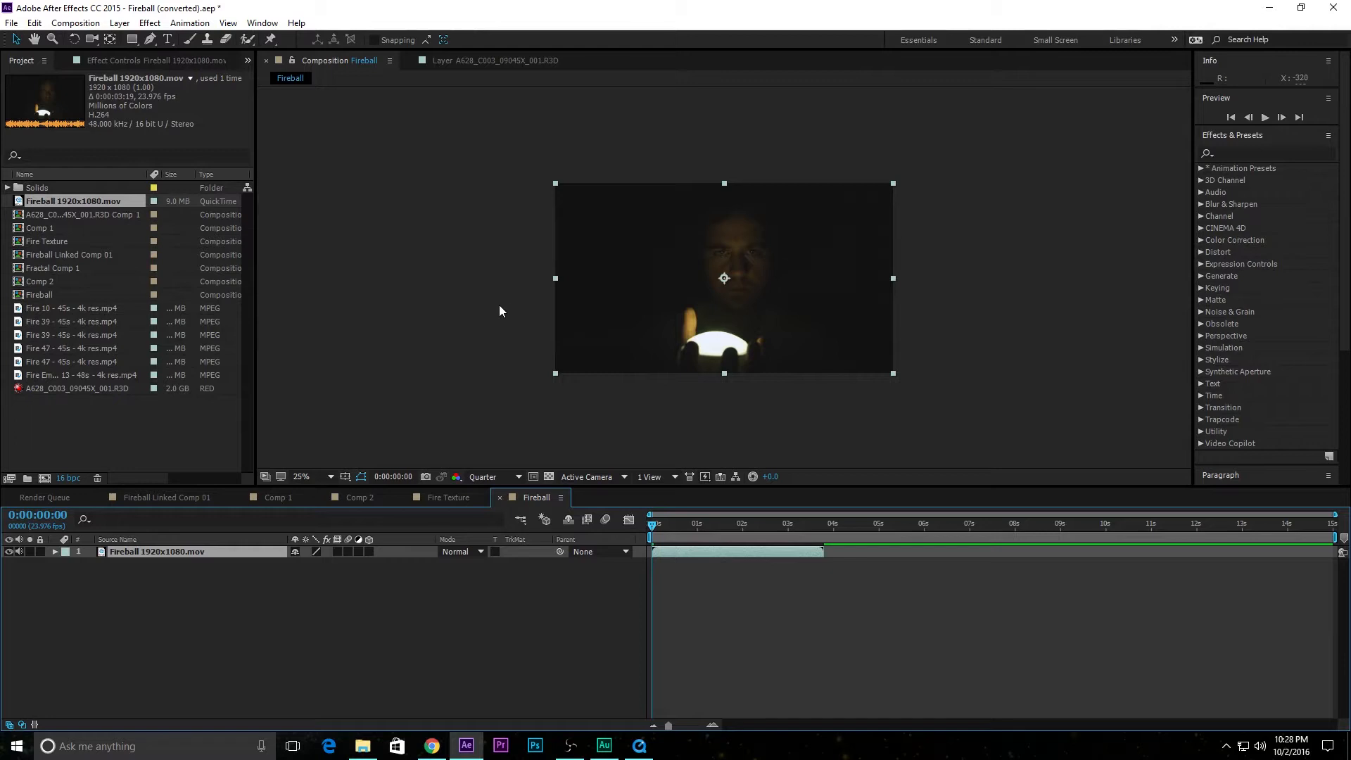
Set the composition viewer's resolution to Full and play through the imported footage
scroll(722, 318, up, 5)
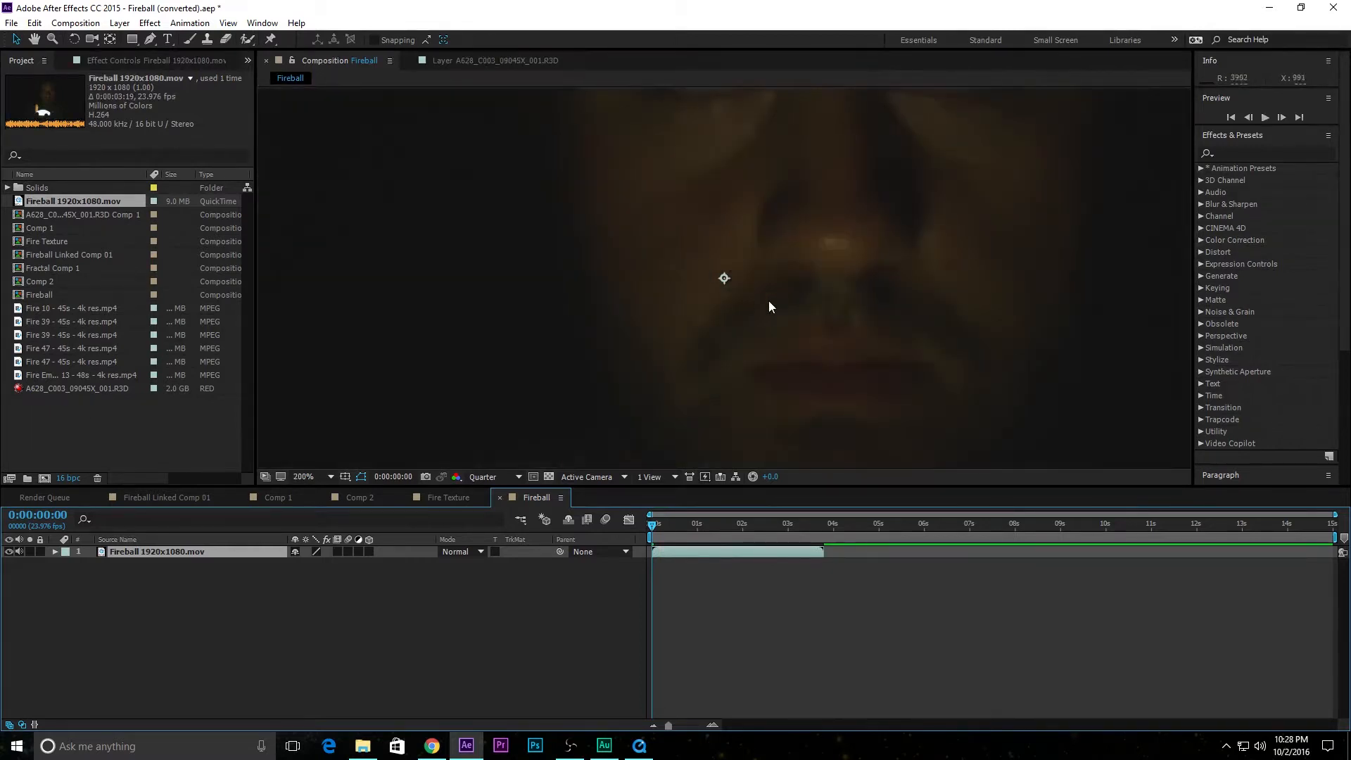
scroll(768, 301, down, 3)
scroll(769, 301, up, 1)
click(483, 478)
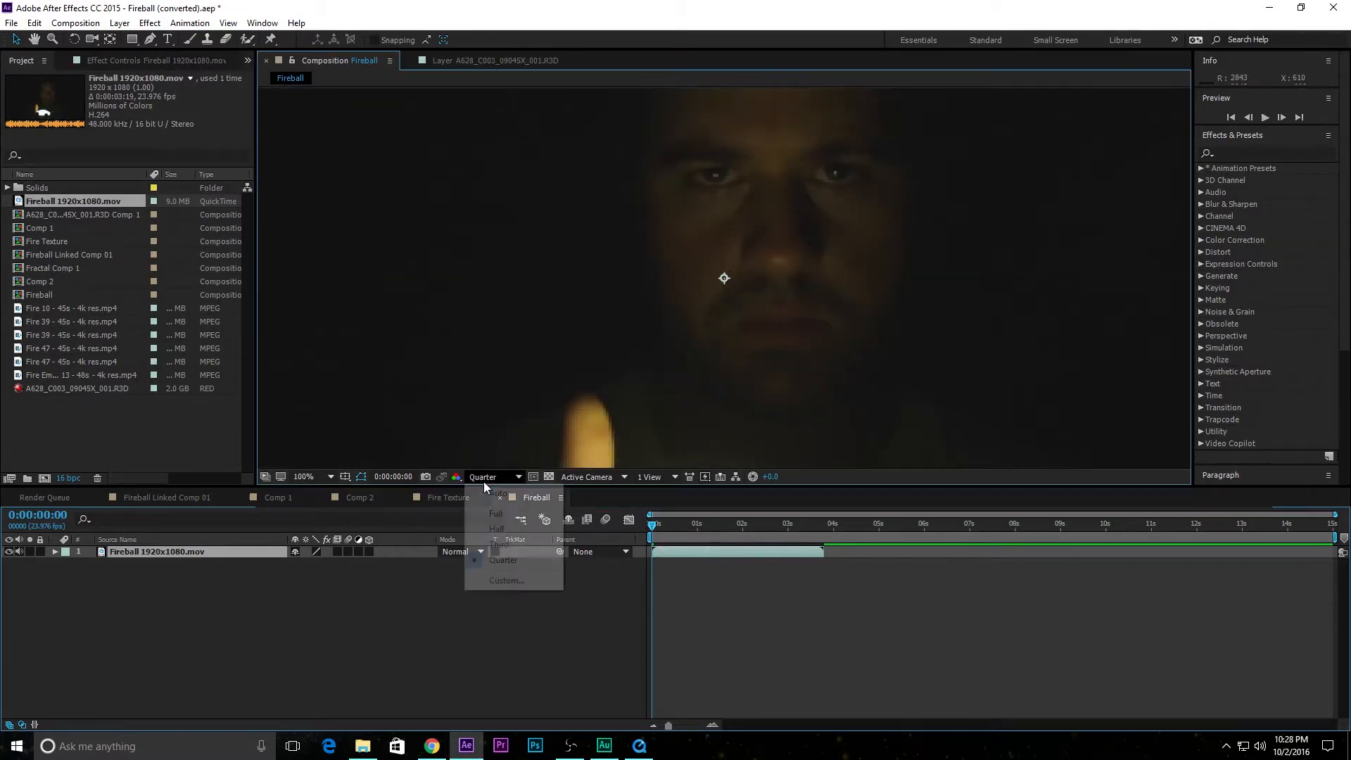
click(485, 515)
scroll(815, 242, down, 1)
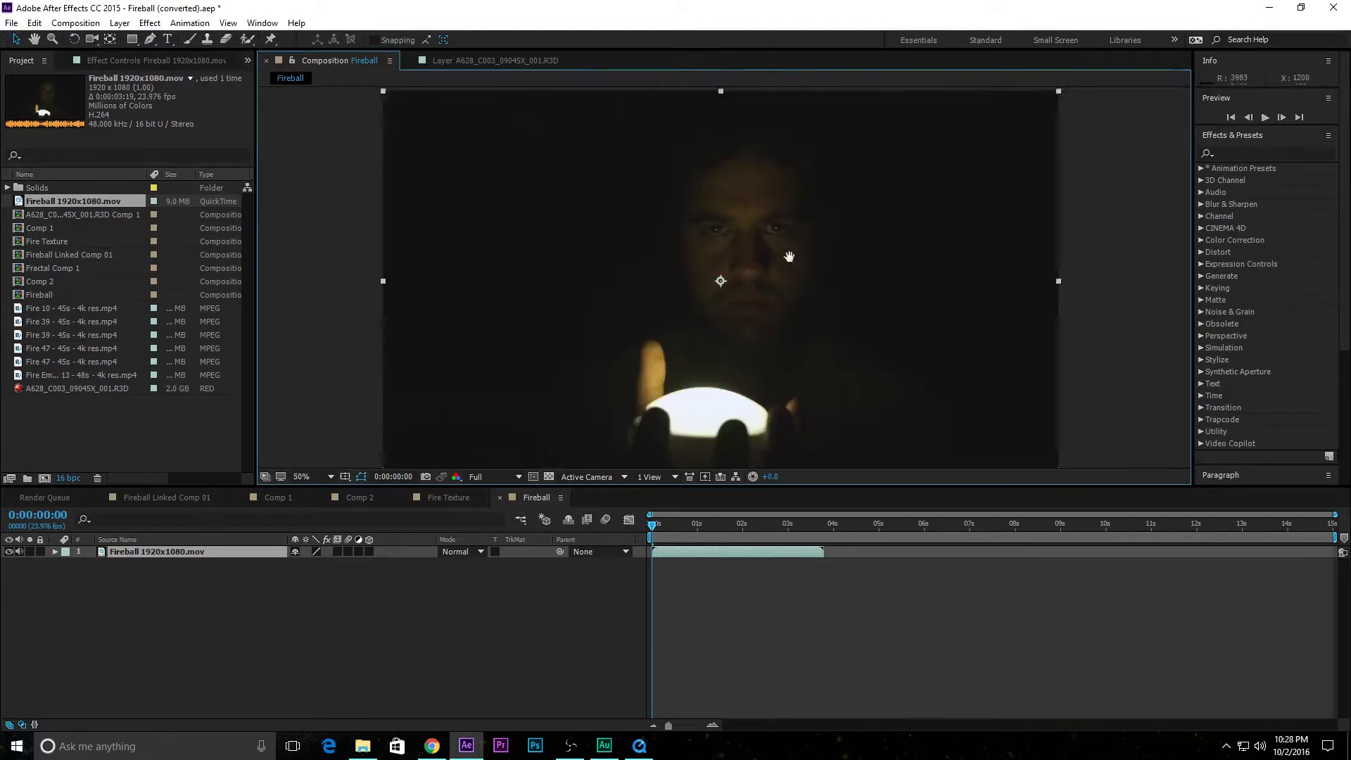
scroll(716, 263, up, 2)
scroll(823, 276, down, 4)
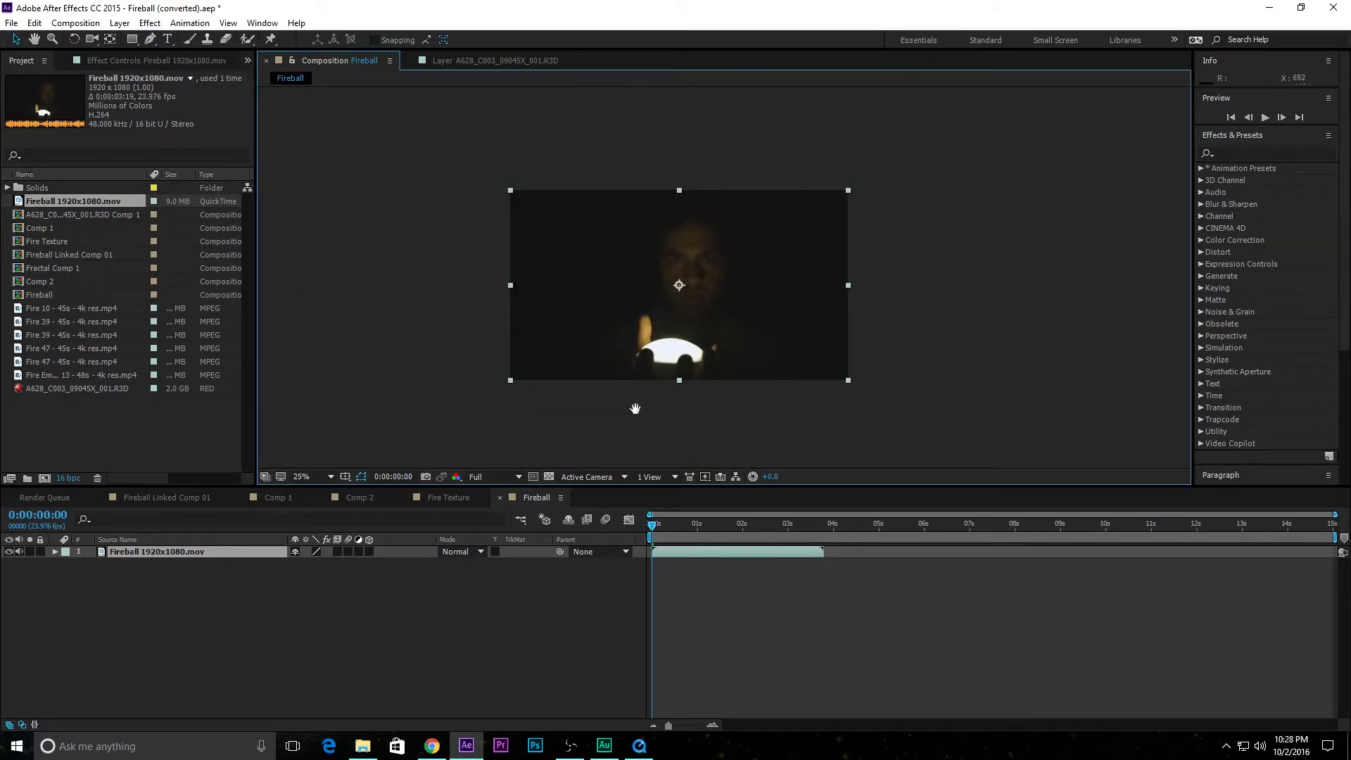
key(space)
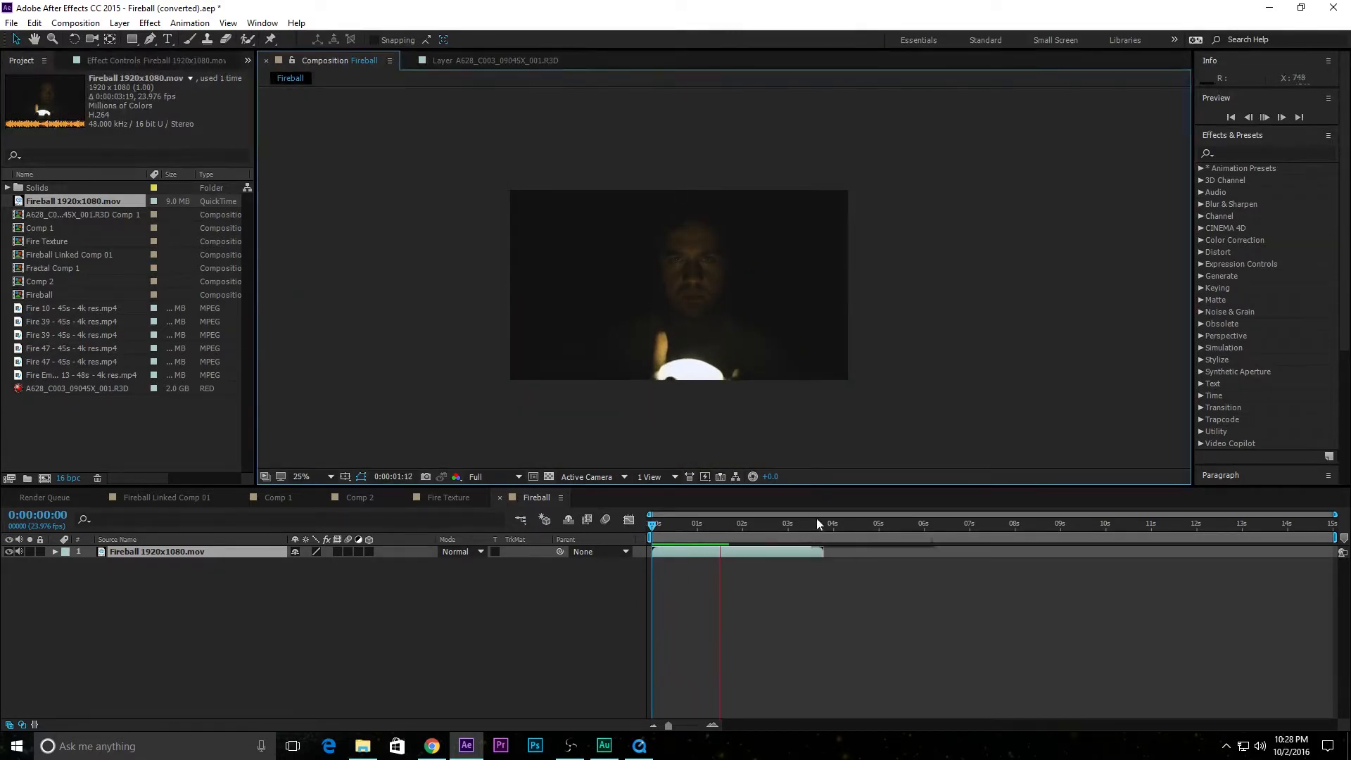
drag(732, 529, 626, 555)
Shorten the work area to the end of the footage and set the Fireball composition's duration to 4 seconds
drag(1337, 537, 824, 537)
click(75, 22)
click(91, 60)
drag(692, 192, 613, 190)
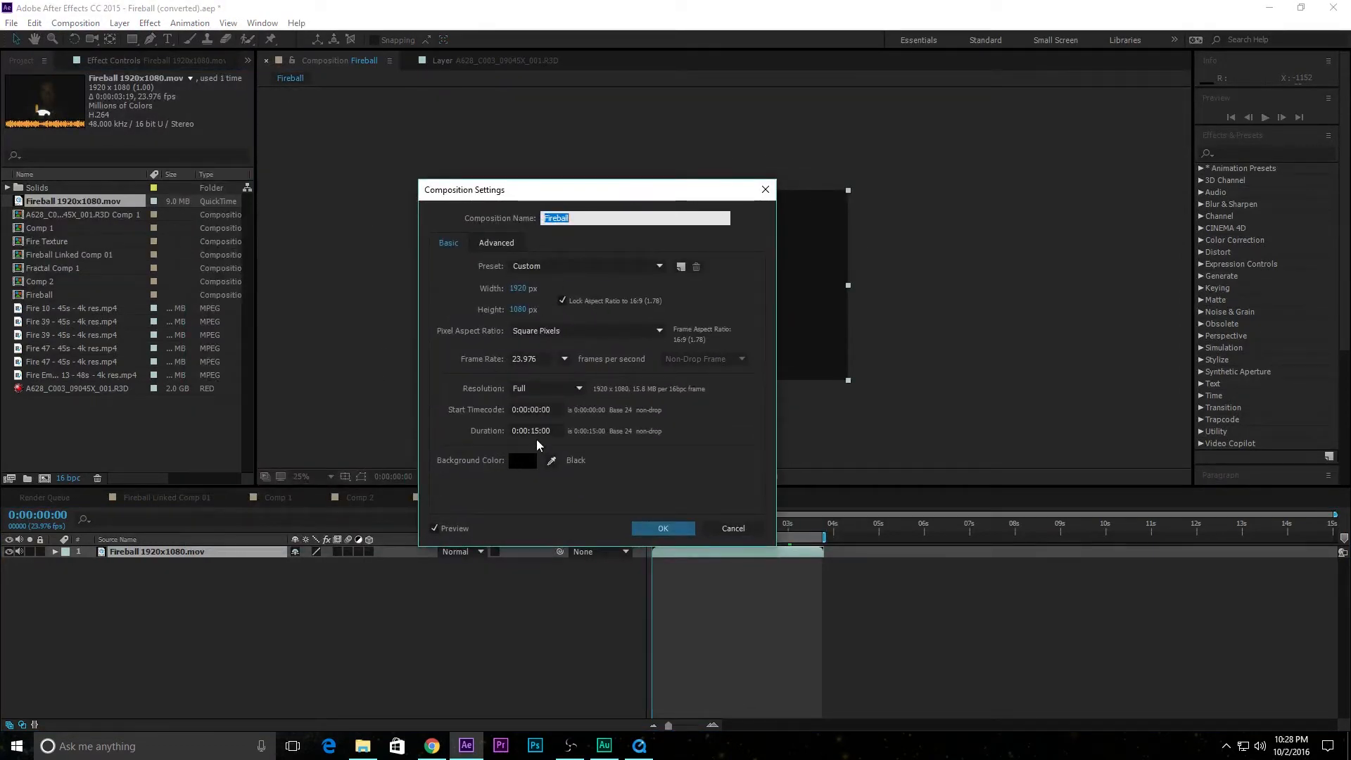
click(536, 431)
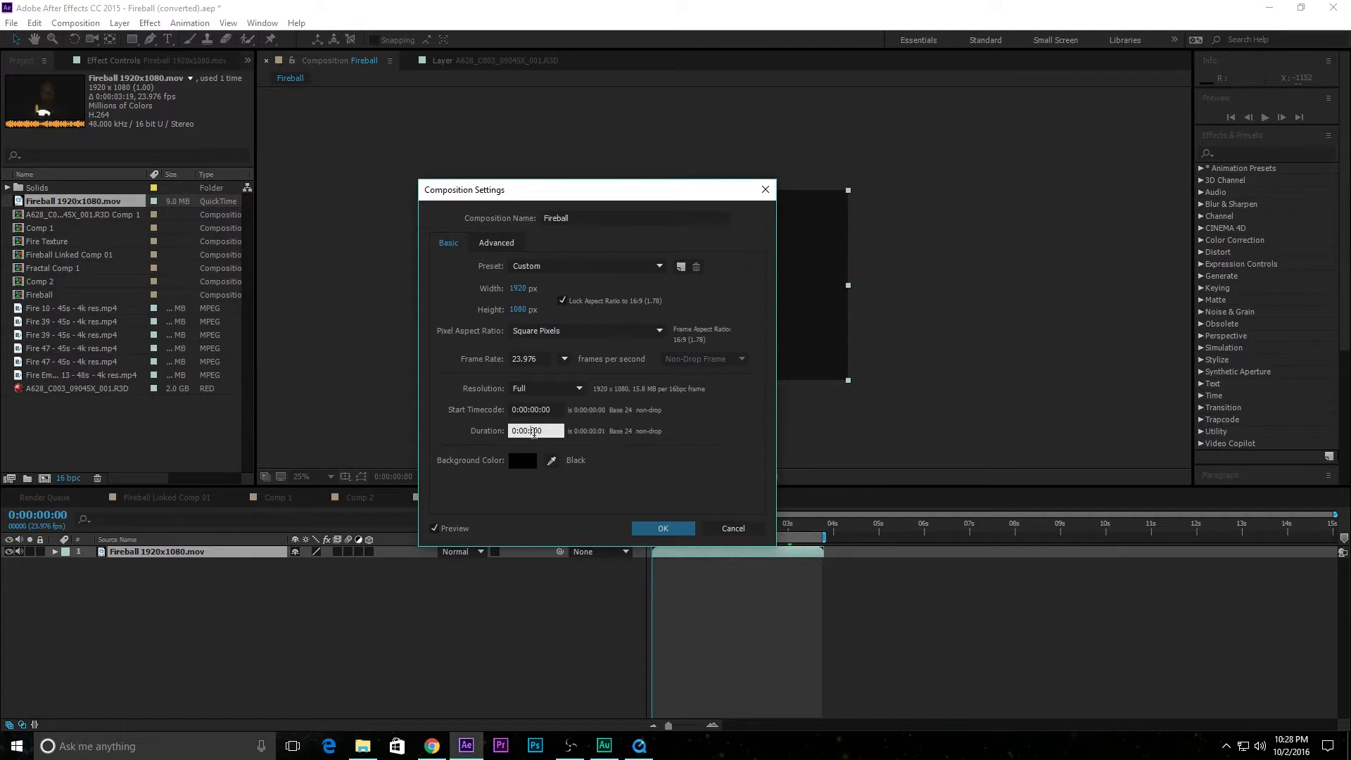
key(Return)
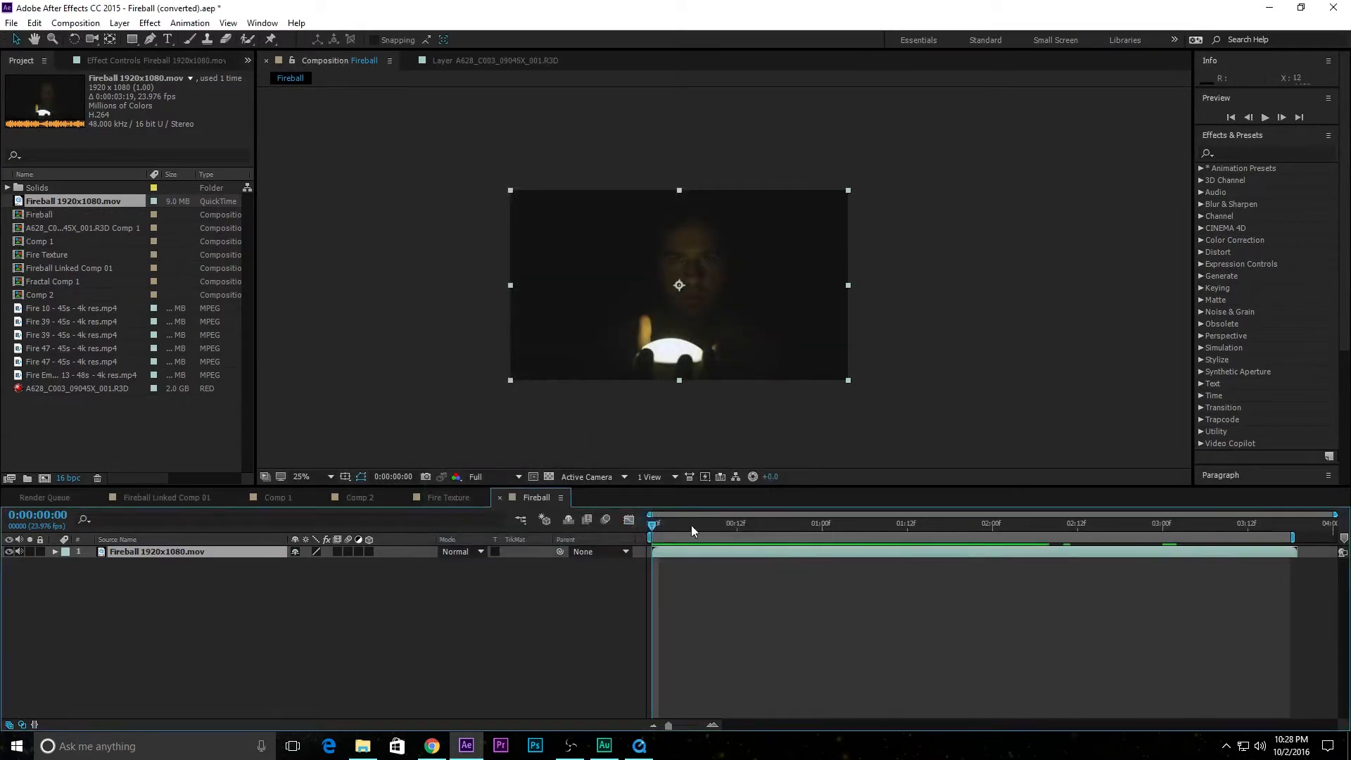
drag(1294, 533, 1302, 538)
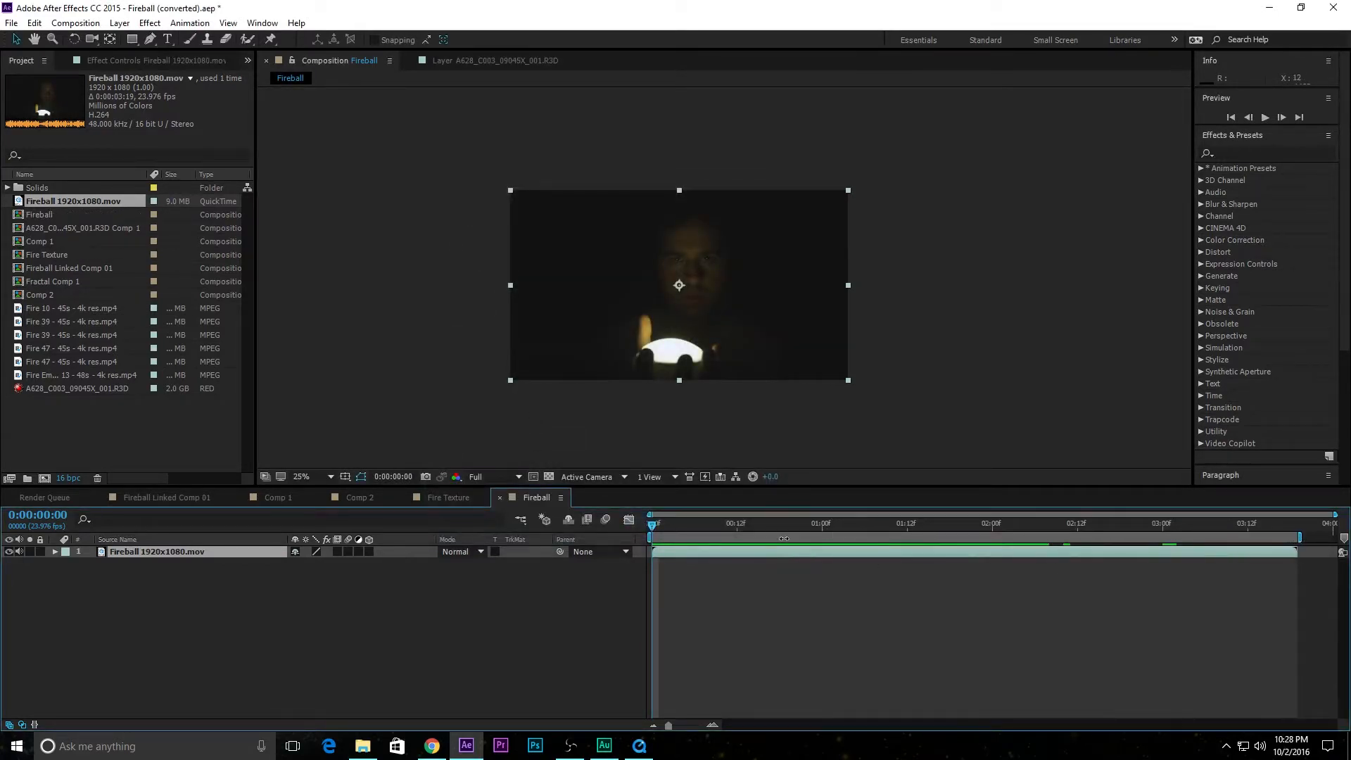
Preview the footage over the shortened work area of the Fireball composition
key(space)
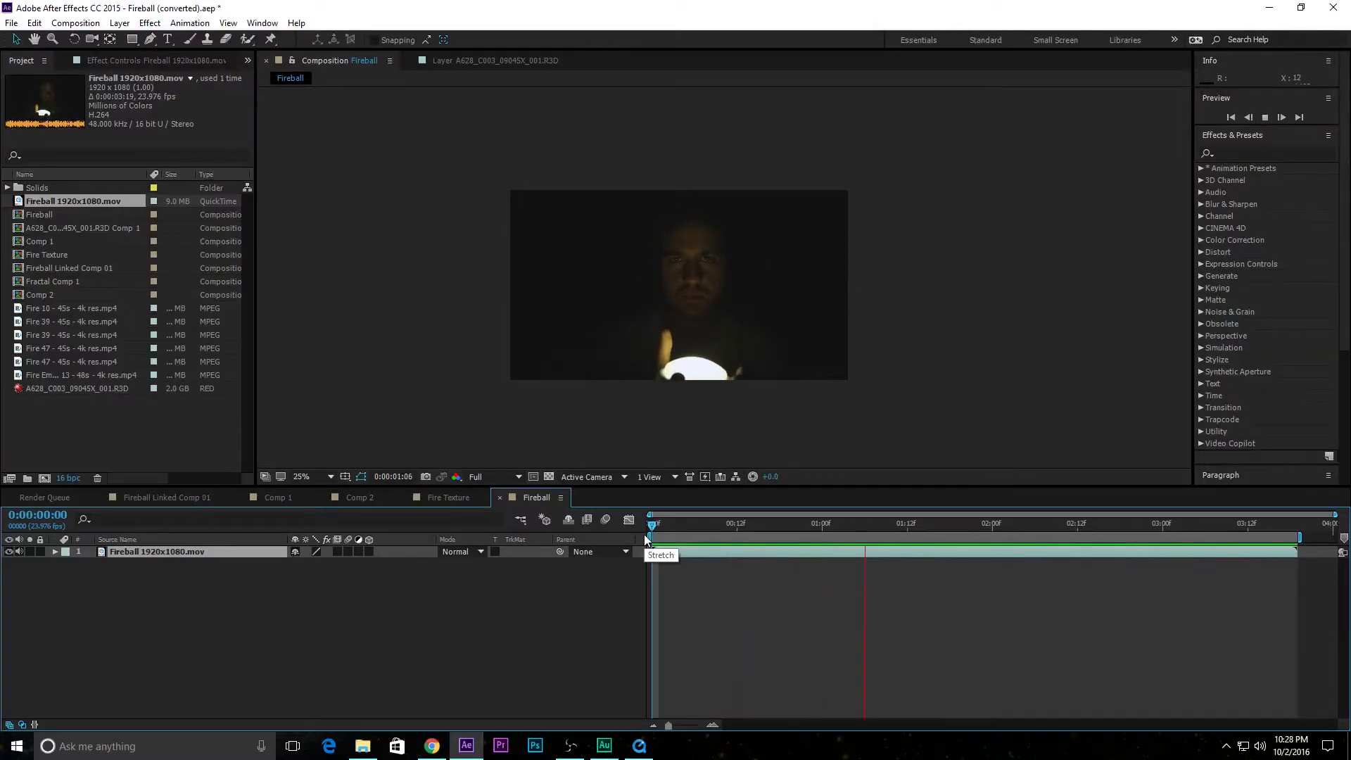
click(1184, 524)
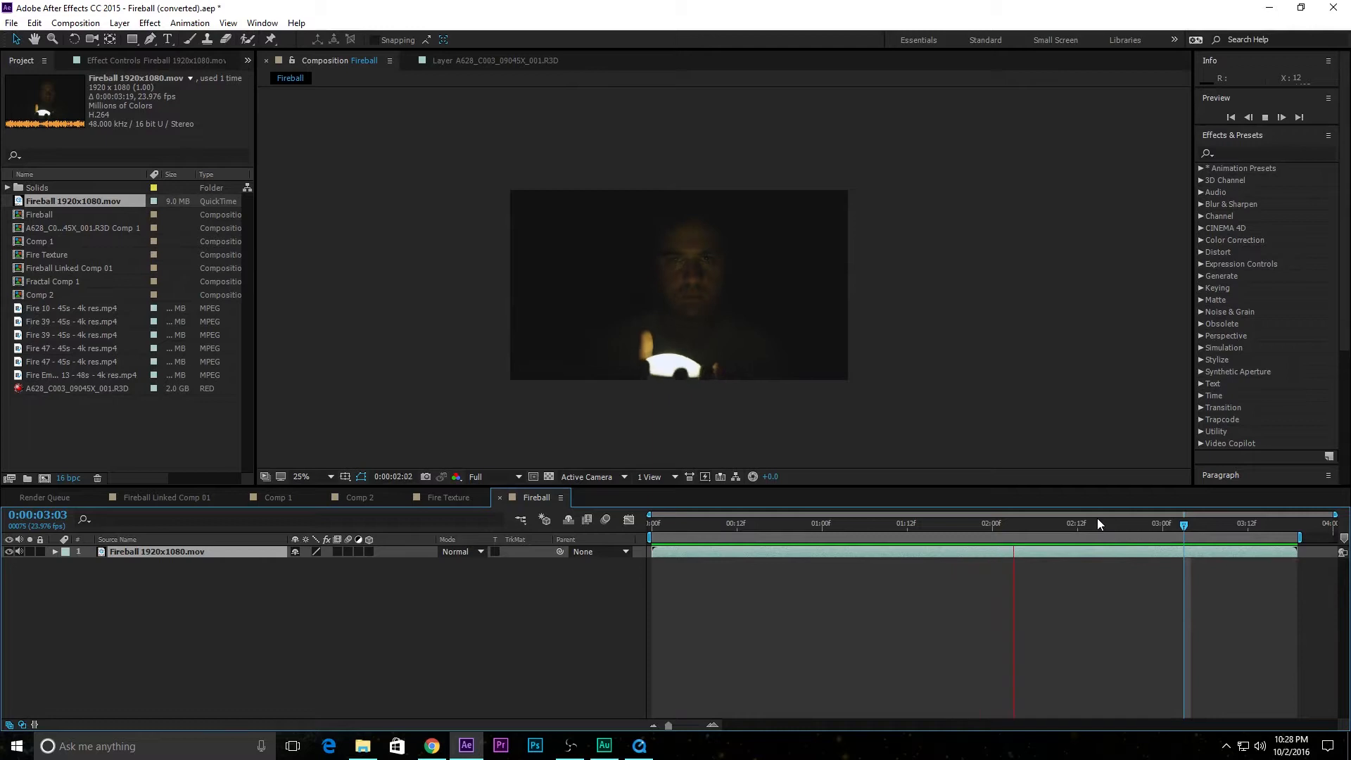
key(space)
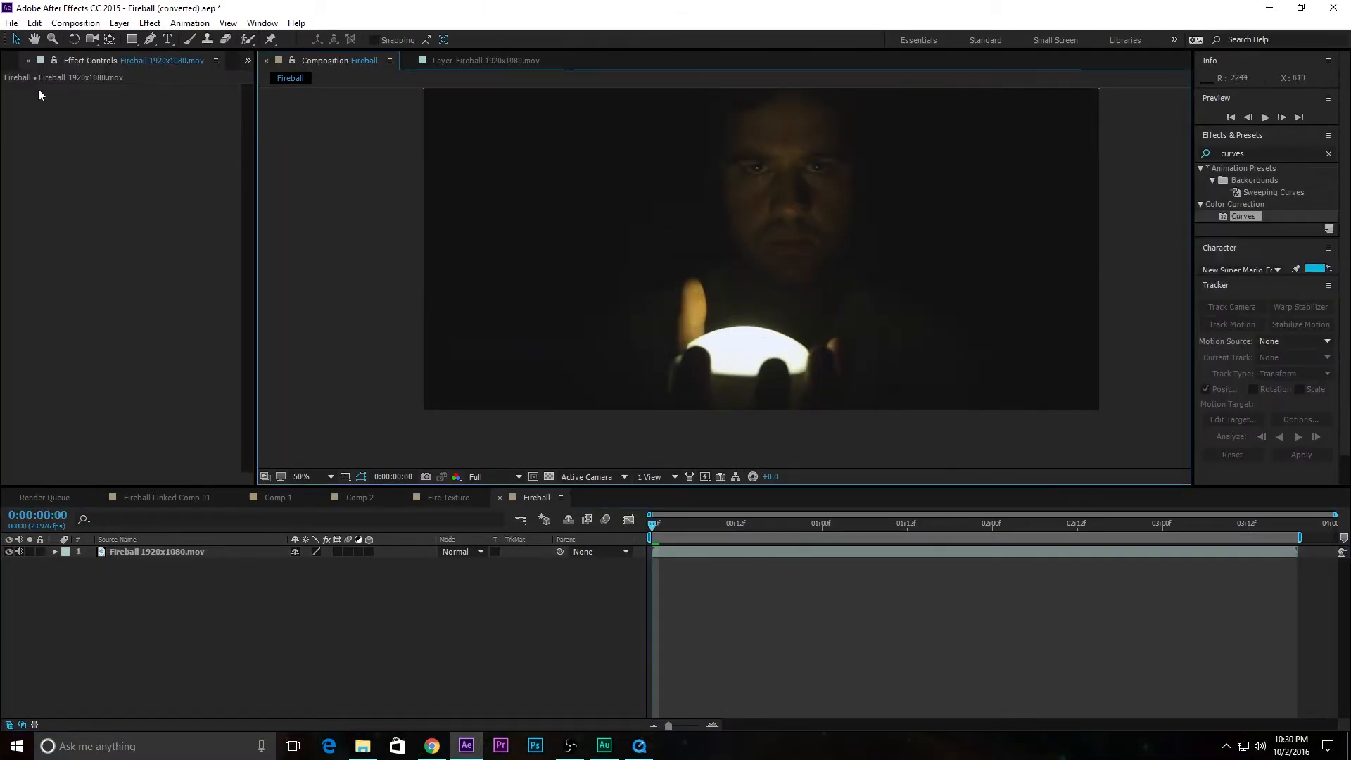
Add a new null object to the Fireball composition above the footage layer
click(120, 23)
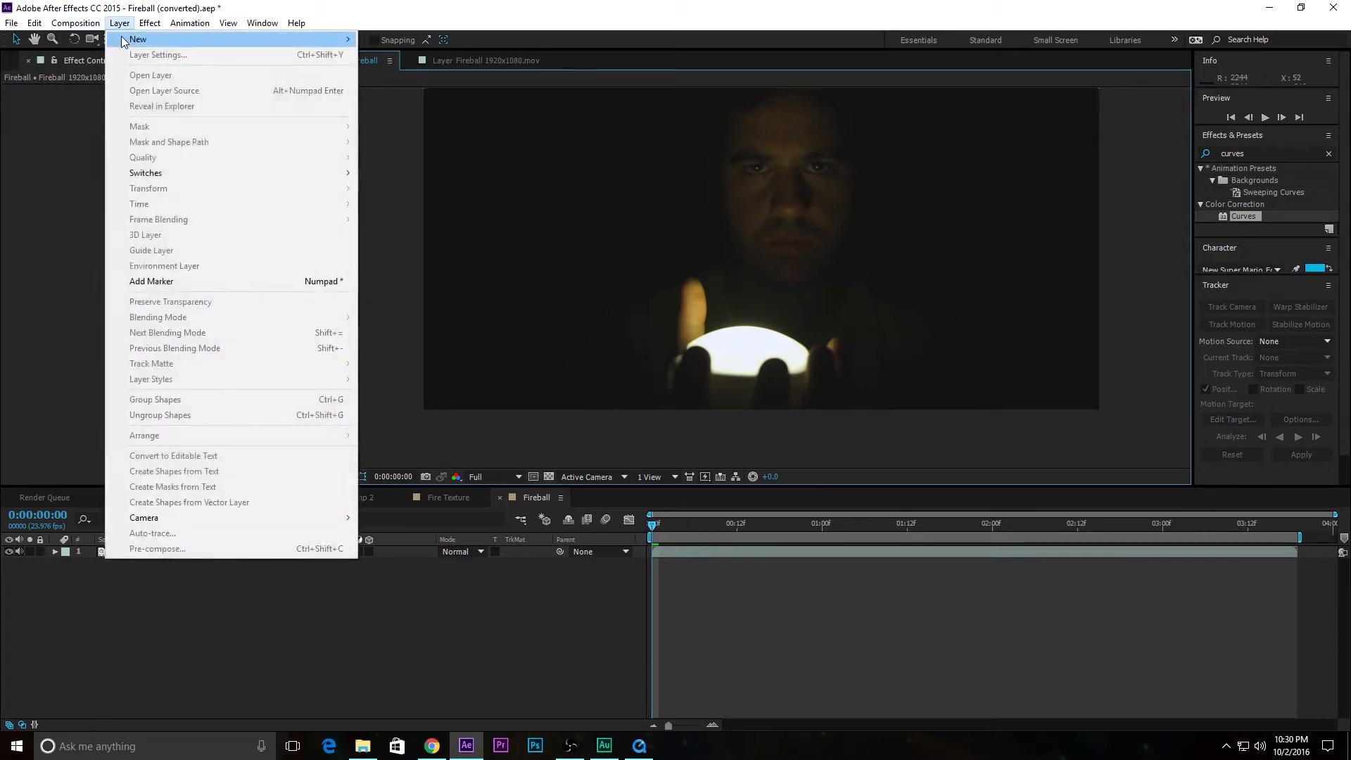
mouse_move(126, 41)
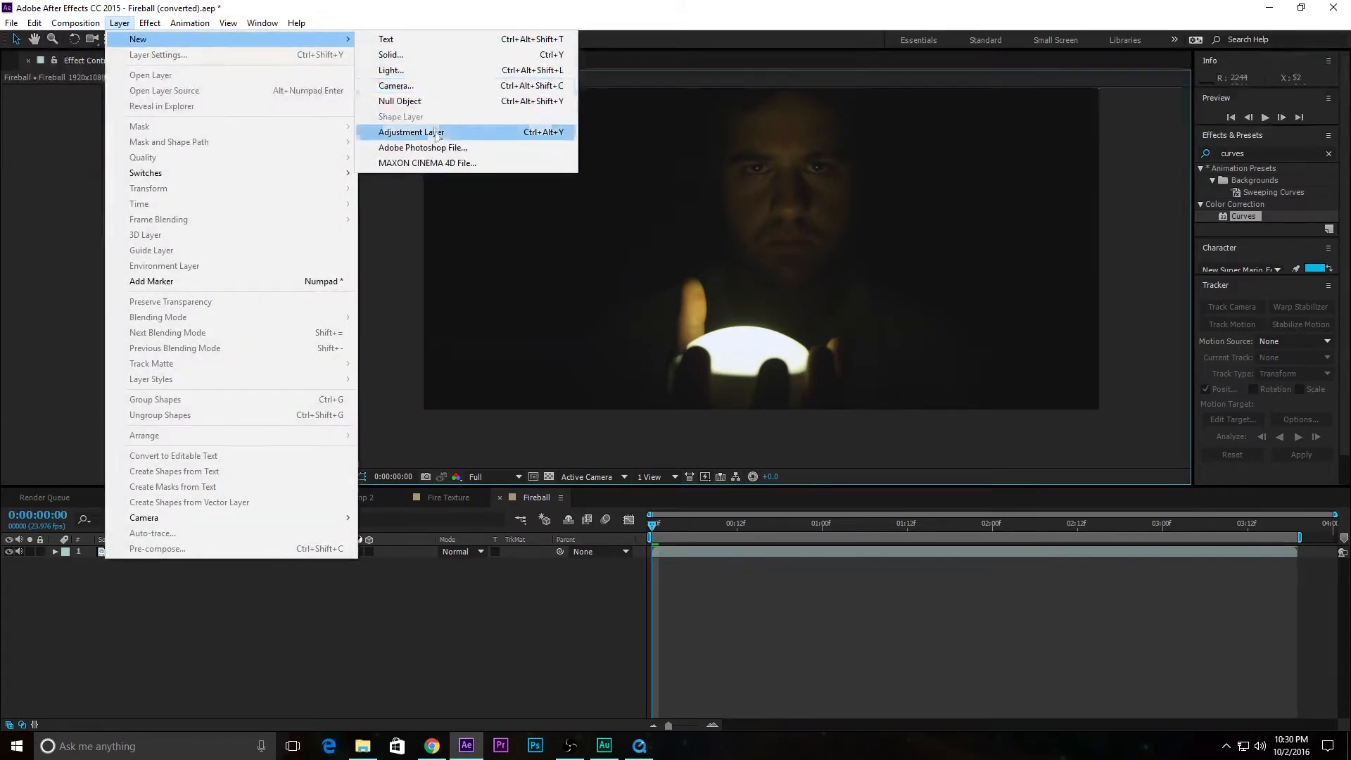
click(413, 102)
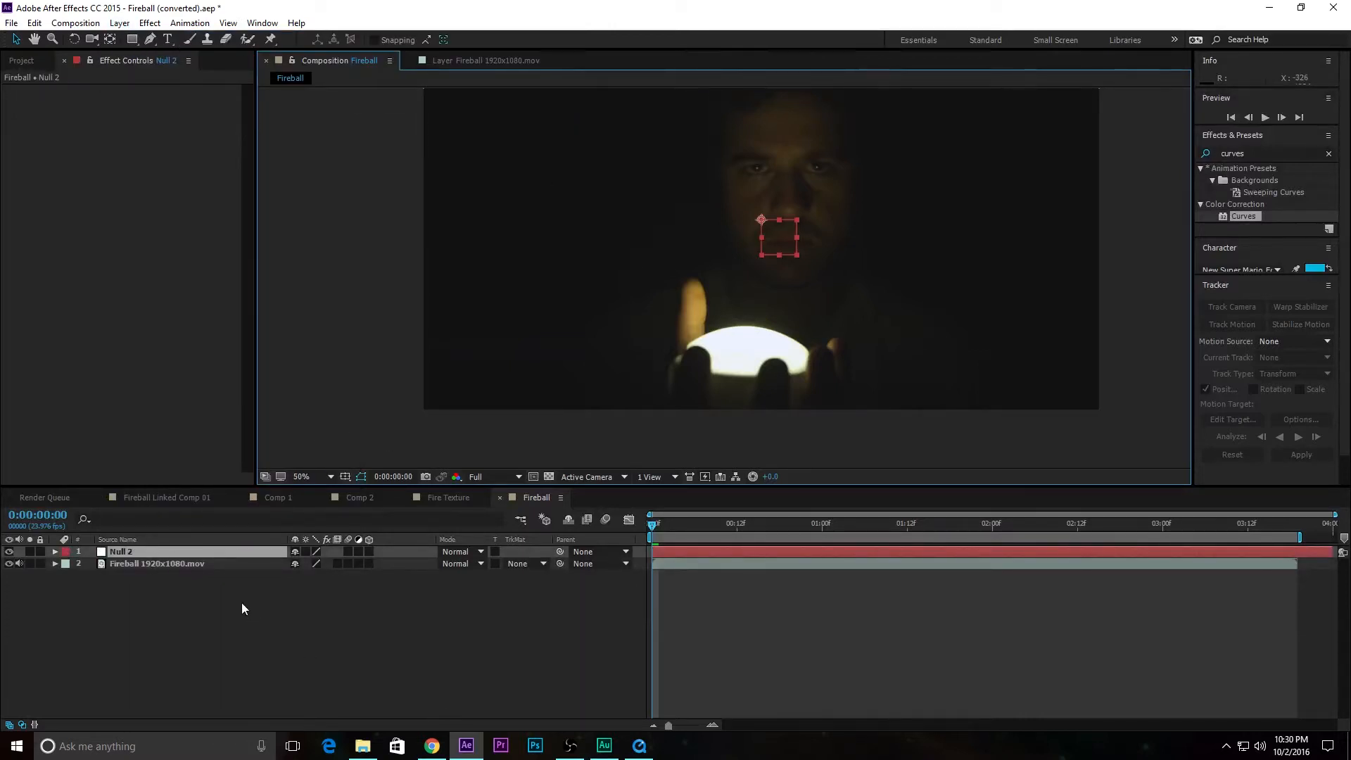
Start motion tracking on the Fireball 1920x1080.mov layer and place an enlarged track point over the tip of the raised finger
click(1268, 291)
click(193, 563)
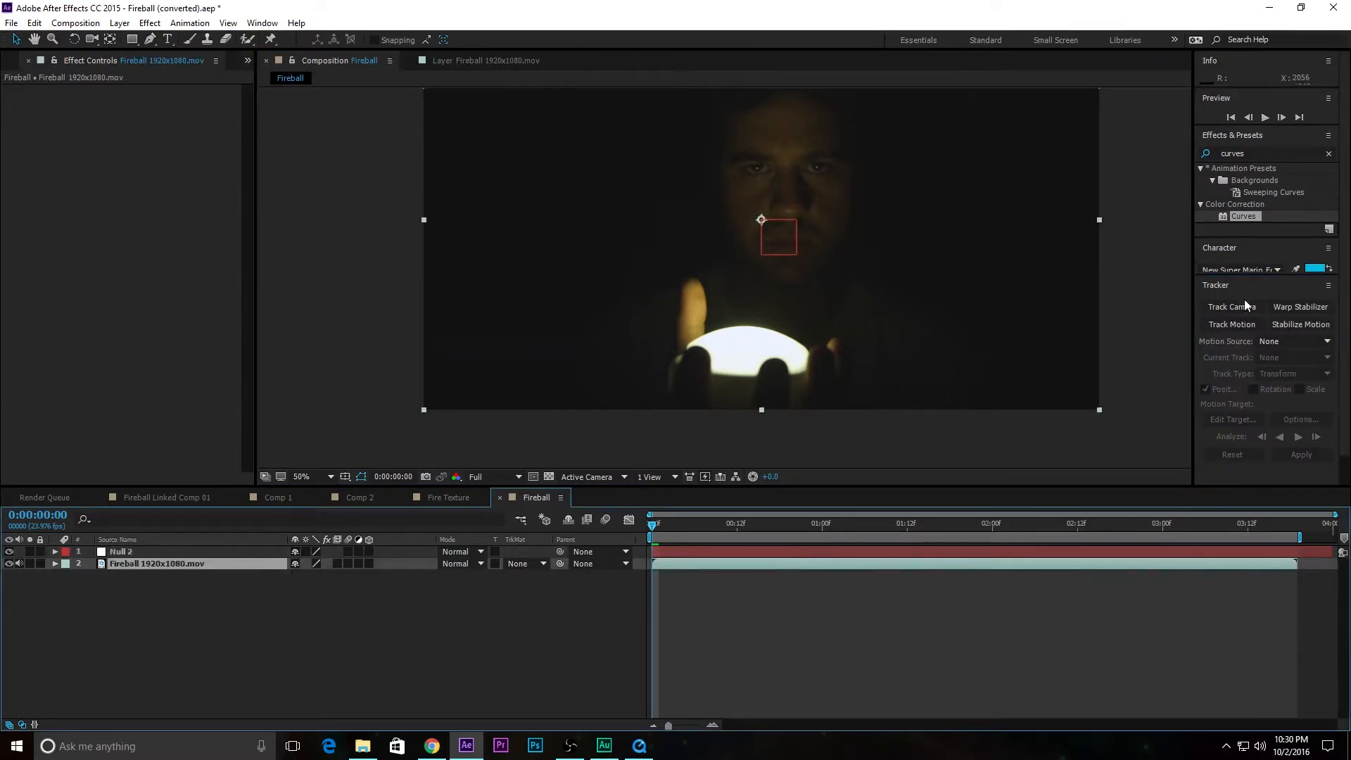
click(1227, 324)
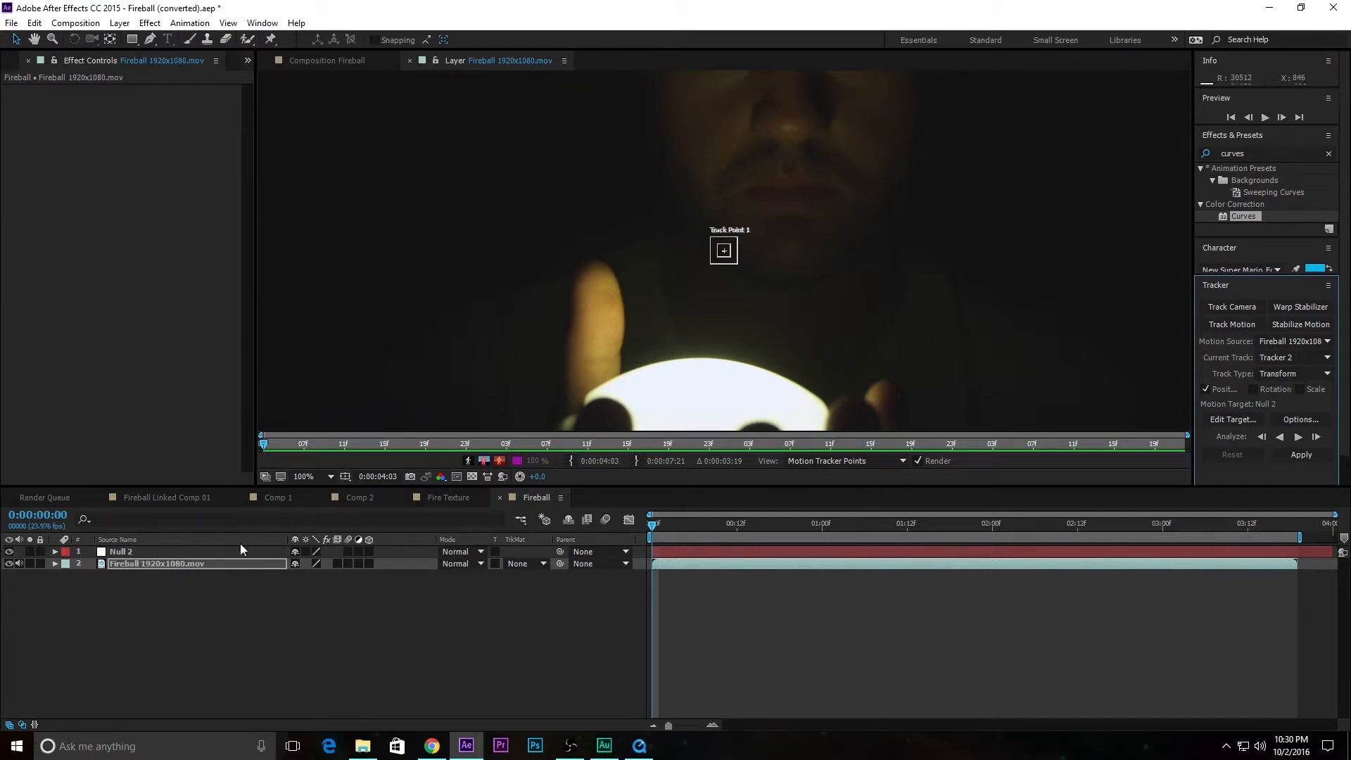
drag(831, 290, 835, 248)
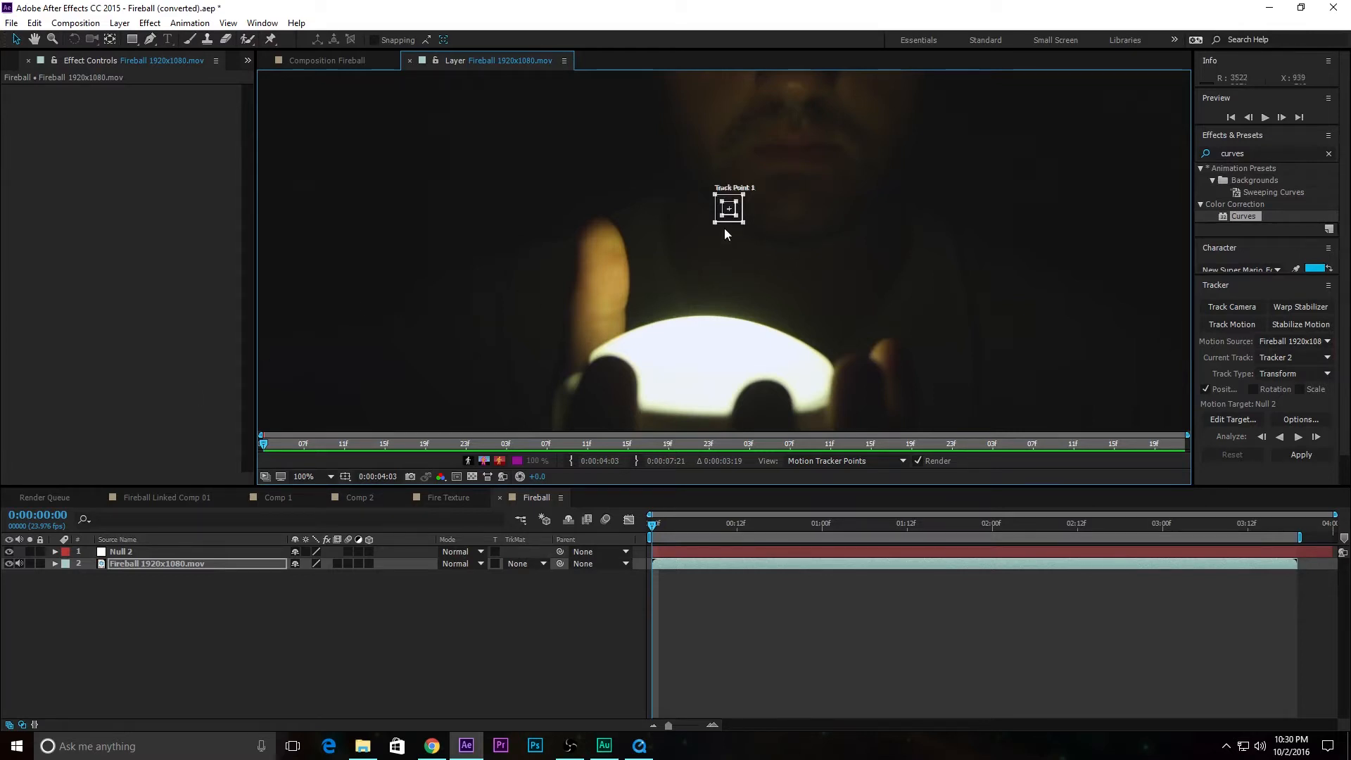
drag(736, 216, 617, 276)
key(space)
drag(826, 229, 809, 160)
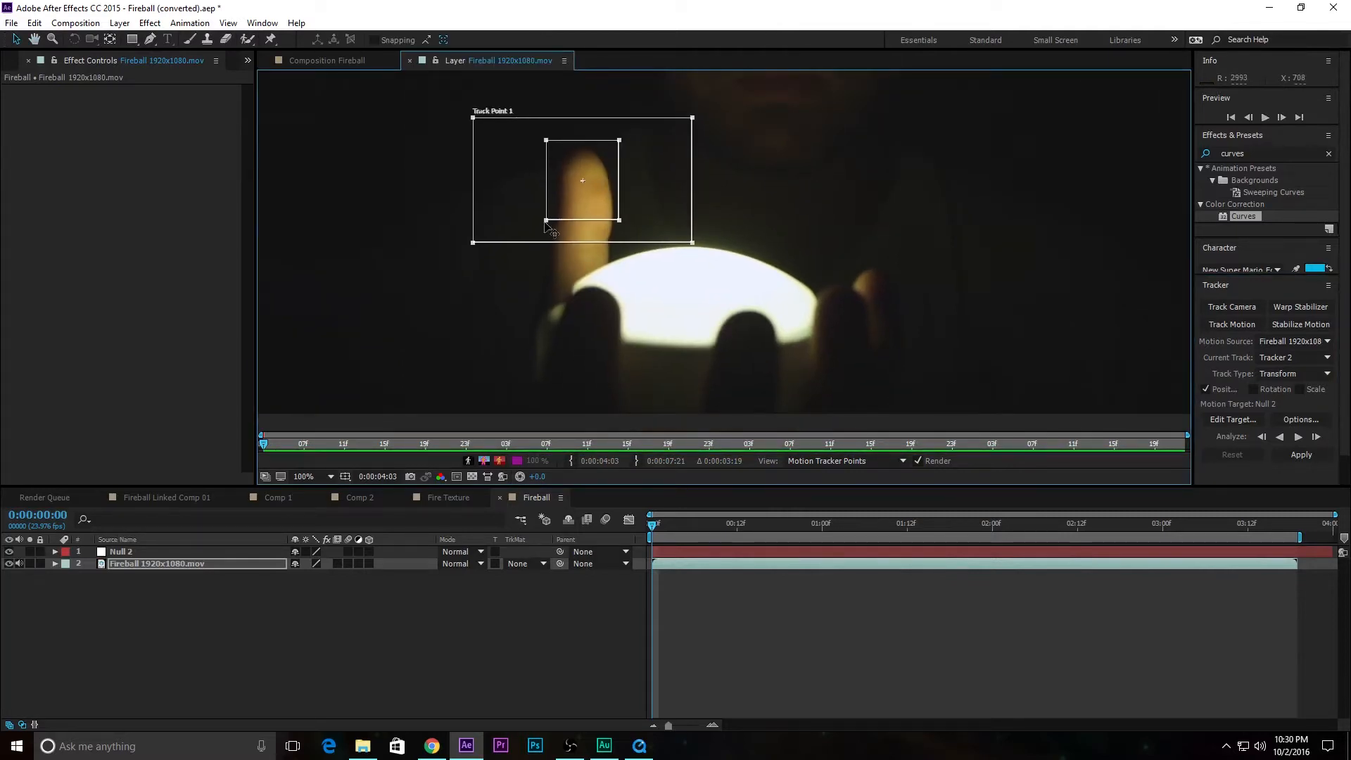
drag(605, 211, 610, 211)
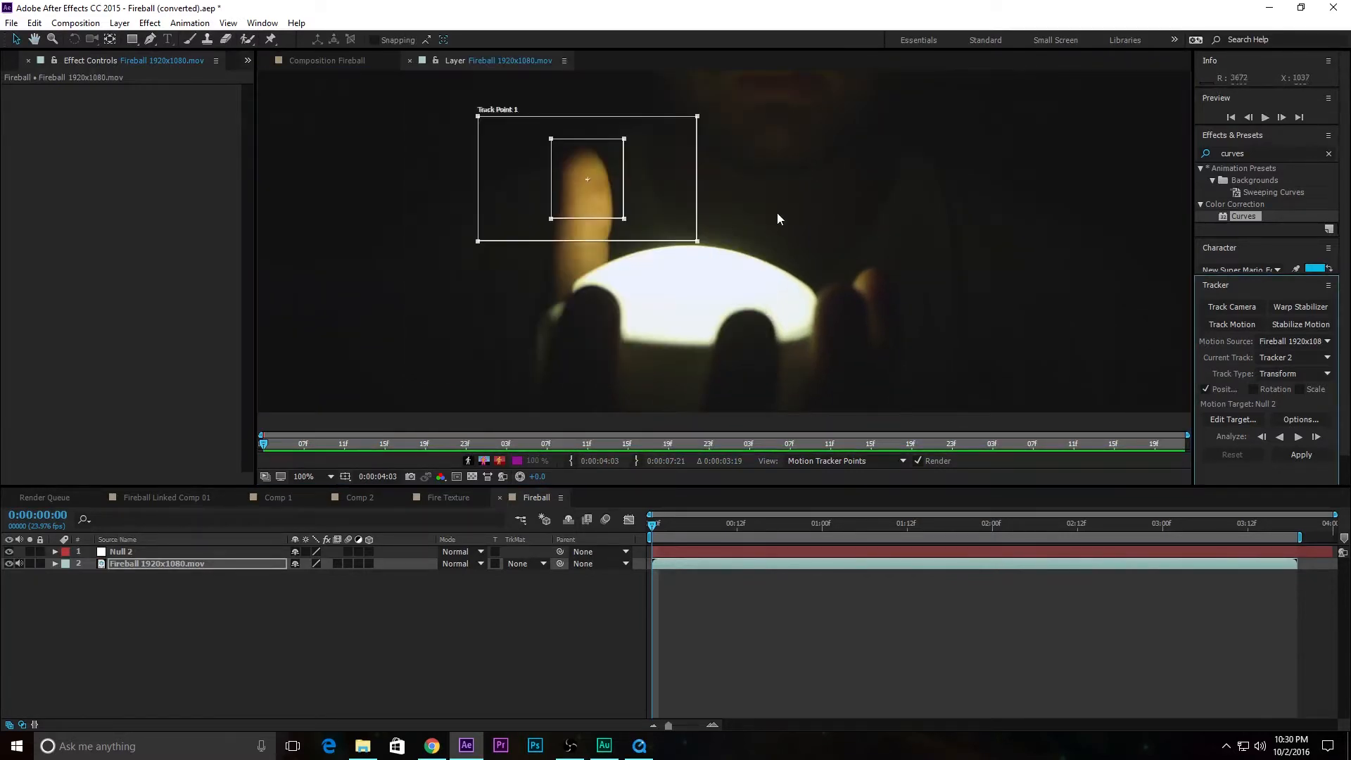
Refine the track point's inner box around the fingertip and shrink its outer search box
drag(690, 526, 464, 594)
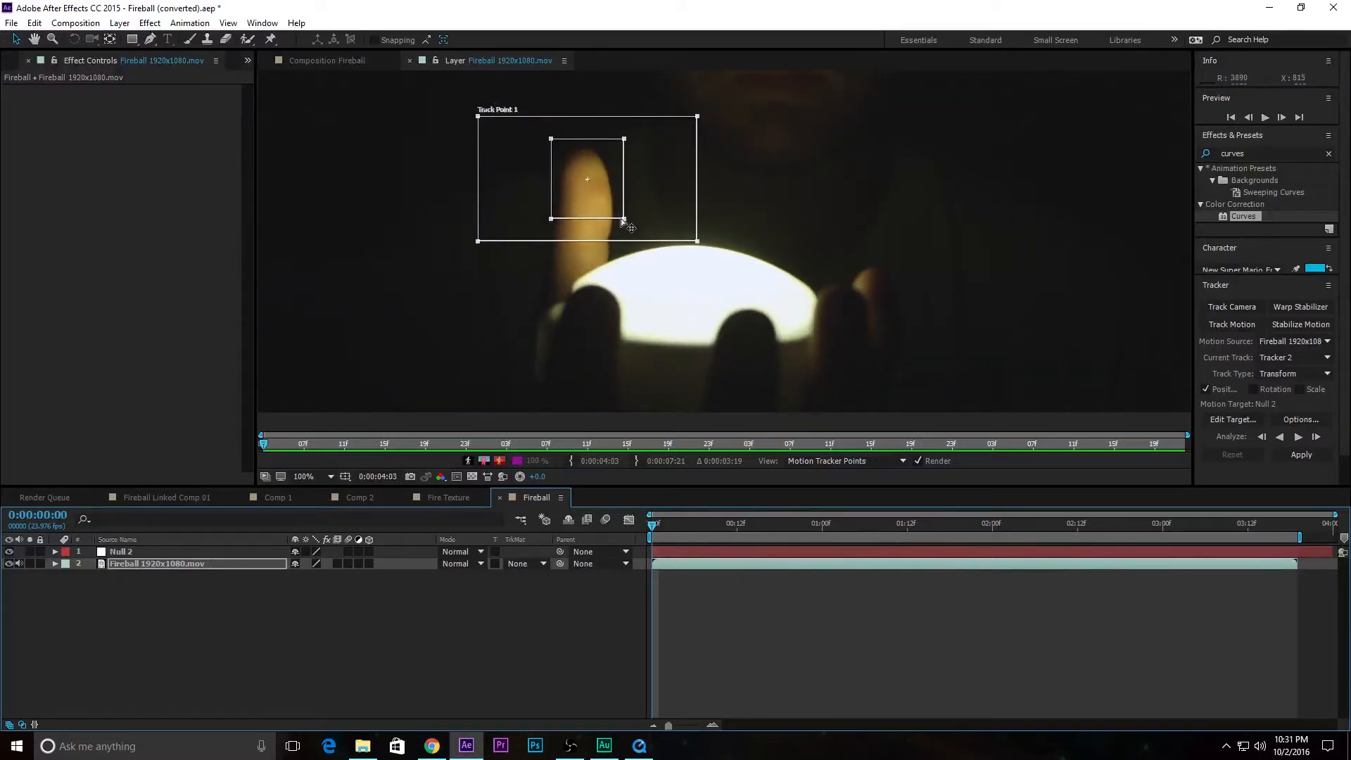
drag(609, 191, 612, 192)
drag(702, 249, 655, 235)
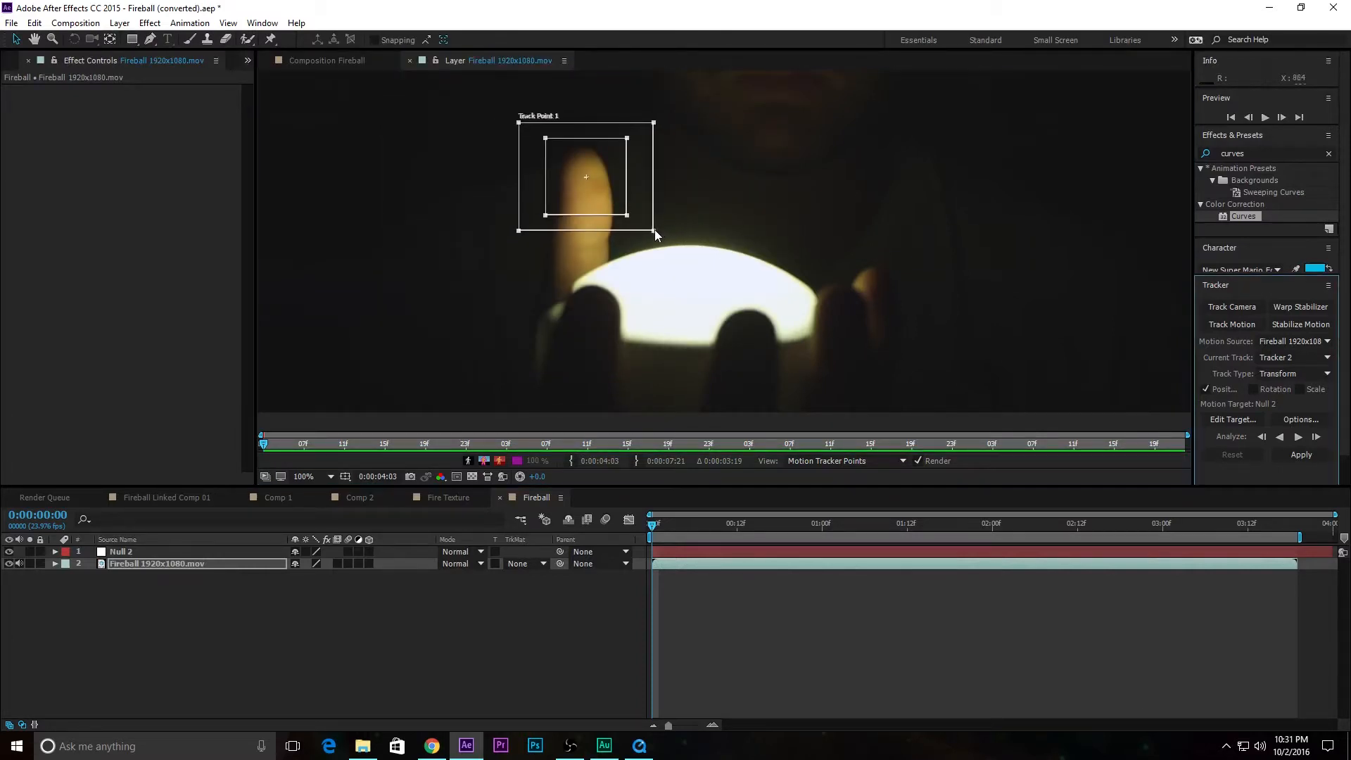
Analyze the fingertip track forward through the footage and apply it to Null 2 in the X and Y dimensions
scroll(921, 240, down, 1)
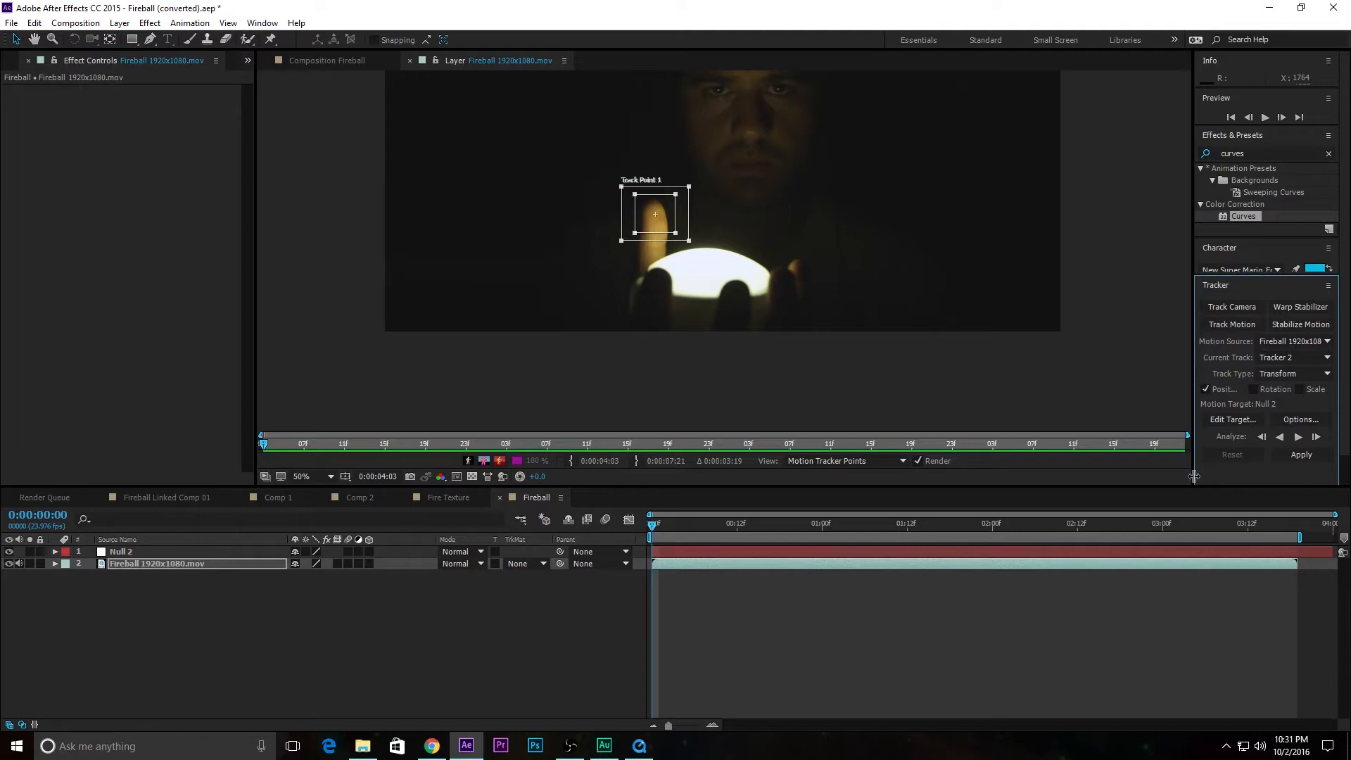
click(1298, 437)
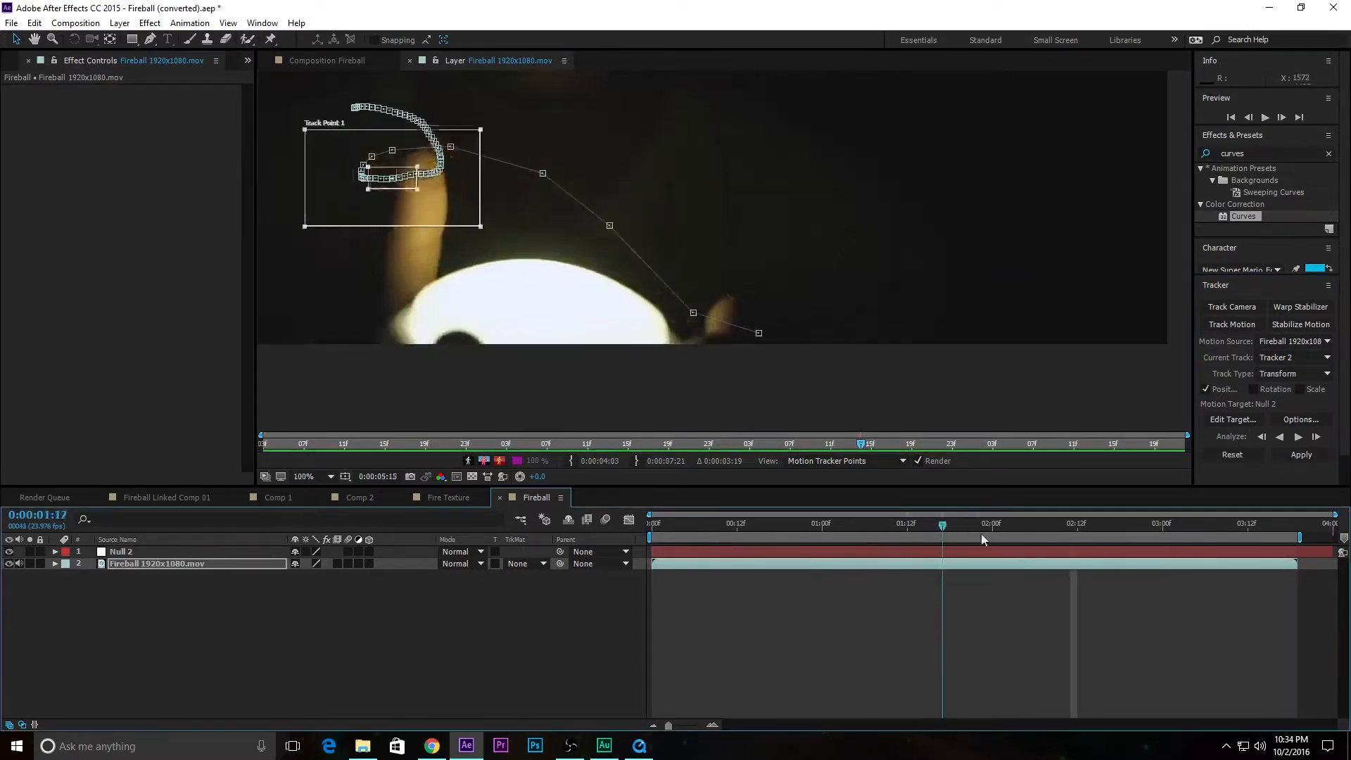
drag(981, 533, 589, 572)
drag(778, 333, 900, 406)
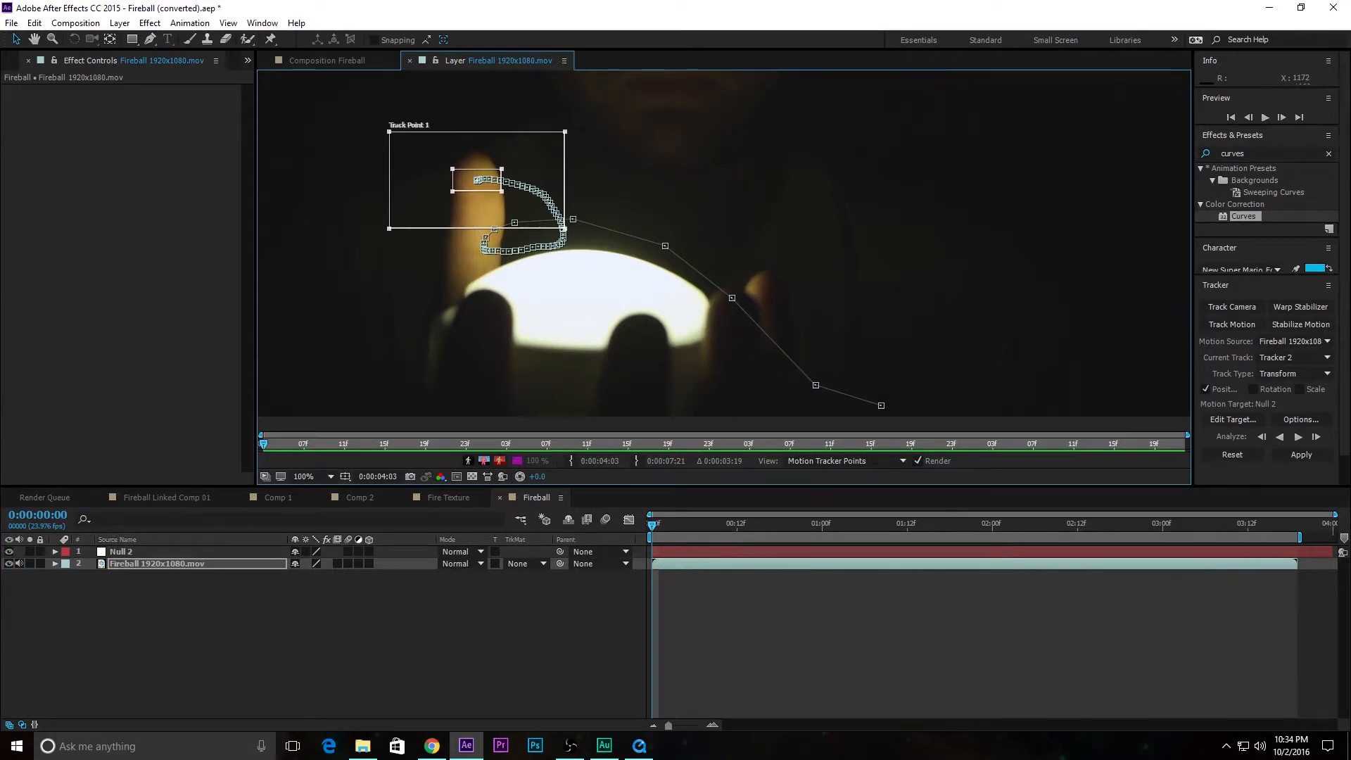
click(1301, 455)
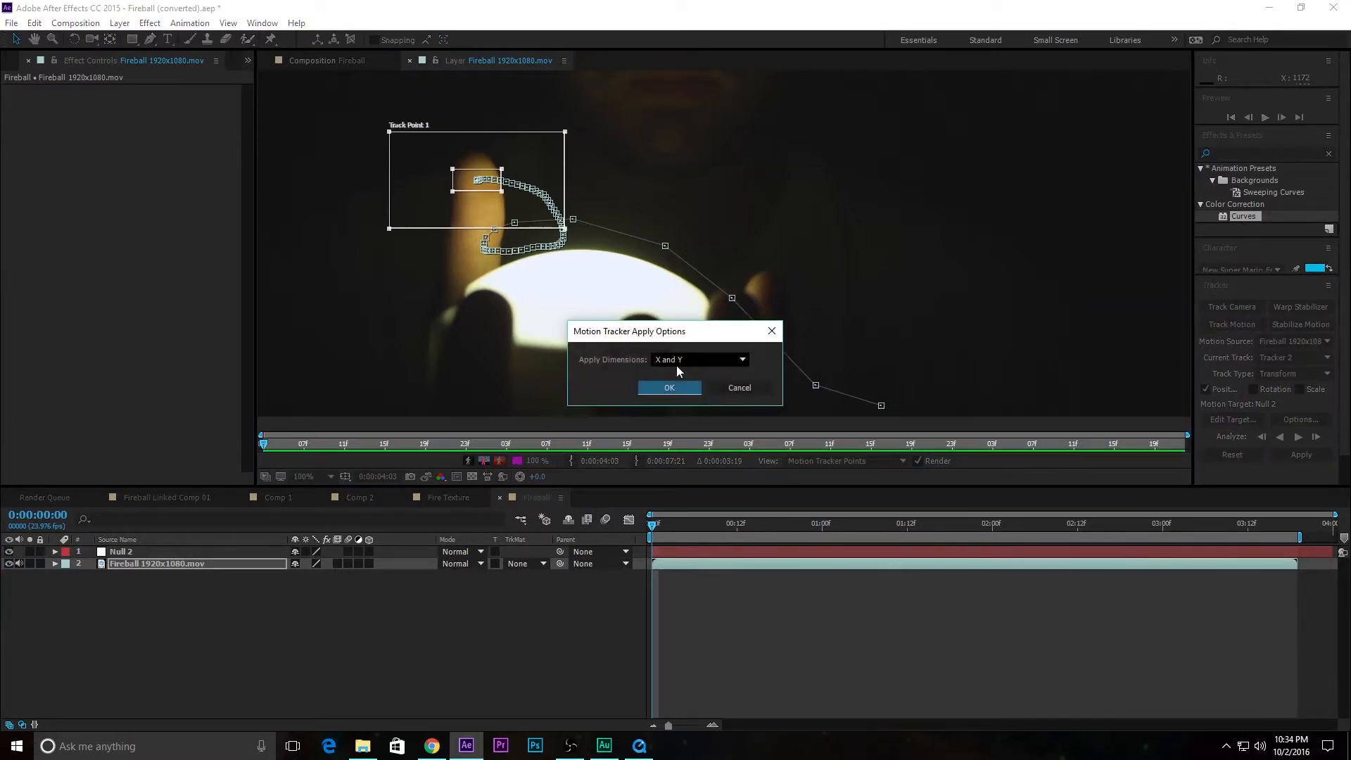
click(691, 387)
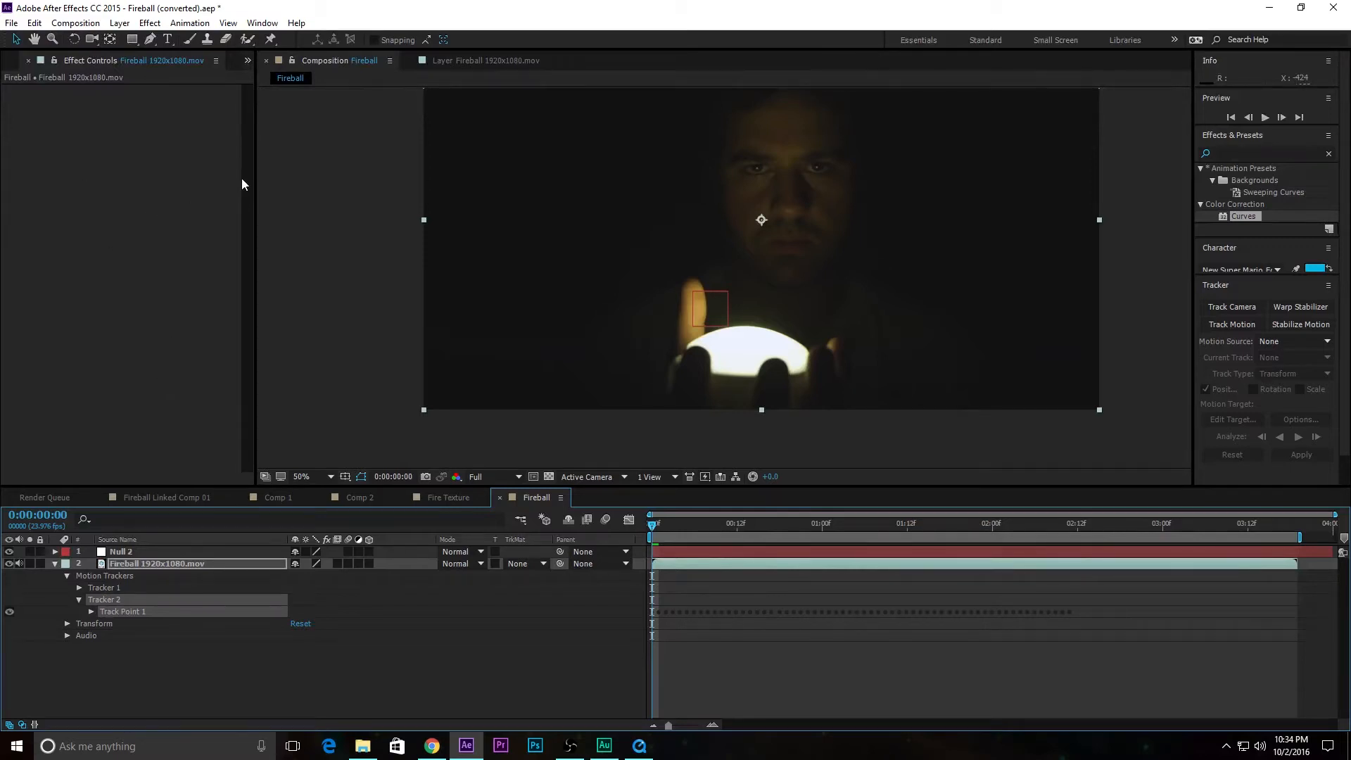
Create a black 1920x1080 solid layer named fire texture
click(119, 22)
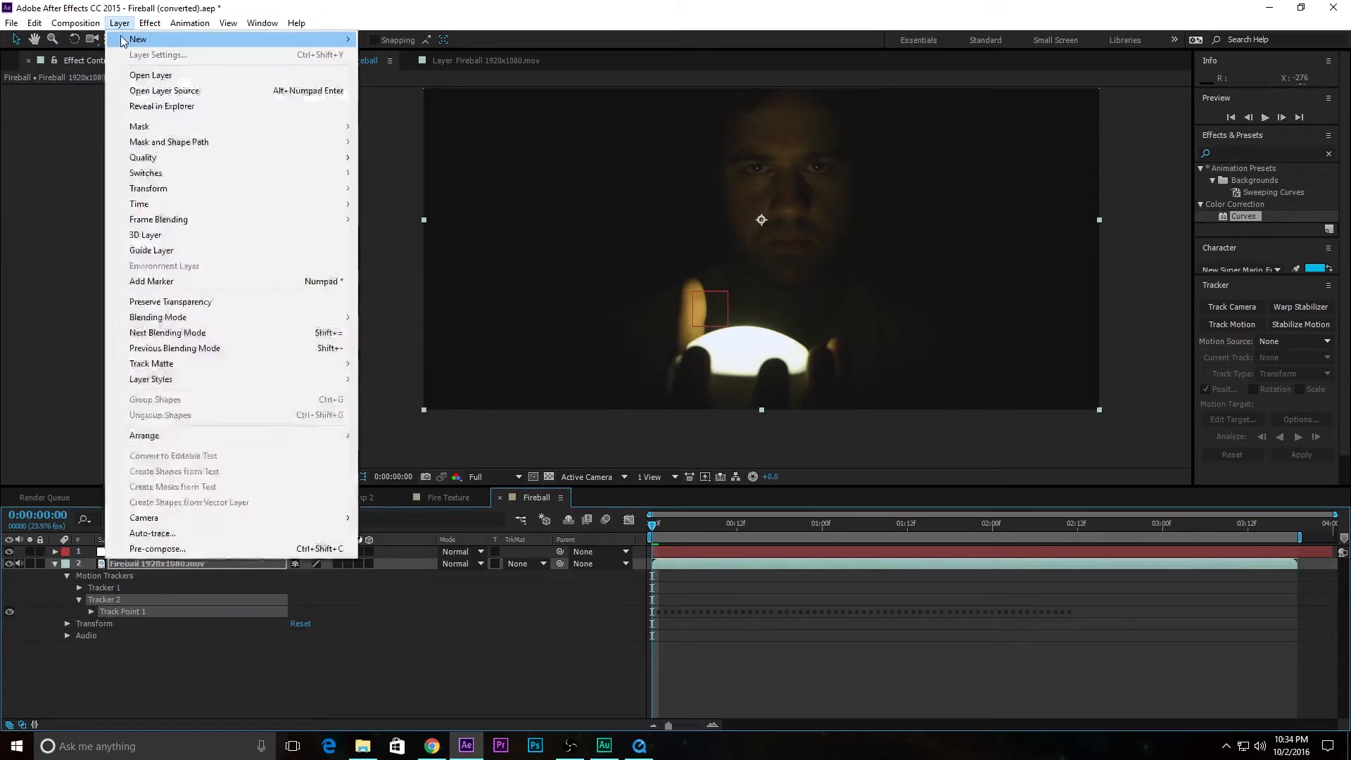
mouse_move(126, 40)
click(431, 56)
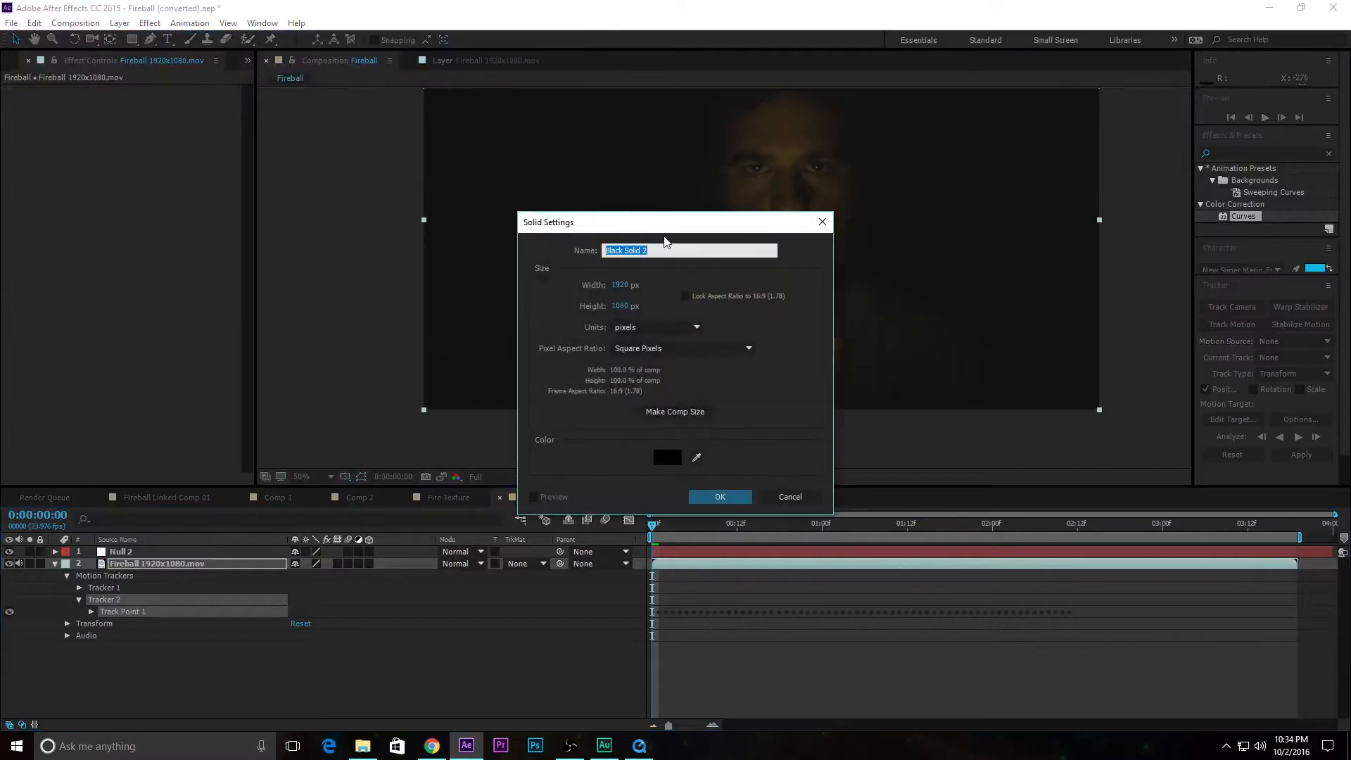
key(BackSpace)
text(fire tw)
text(etur)
text(xture)
key(Return)
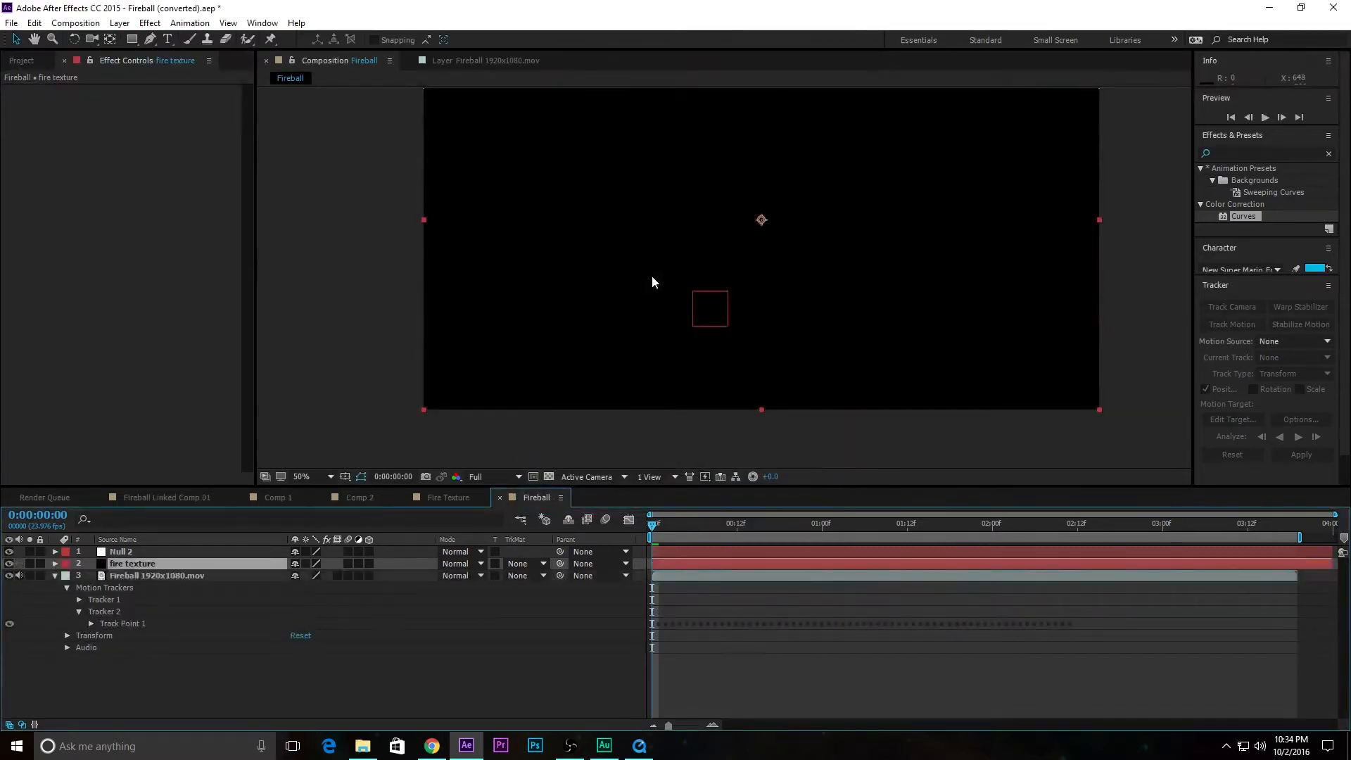
Find the Fractal Noise effect and apply it to the fire texture layer
click(1246, 154)
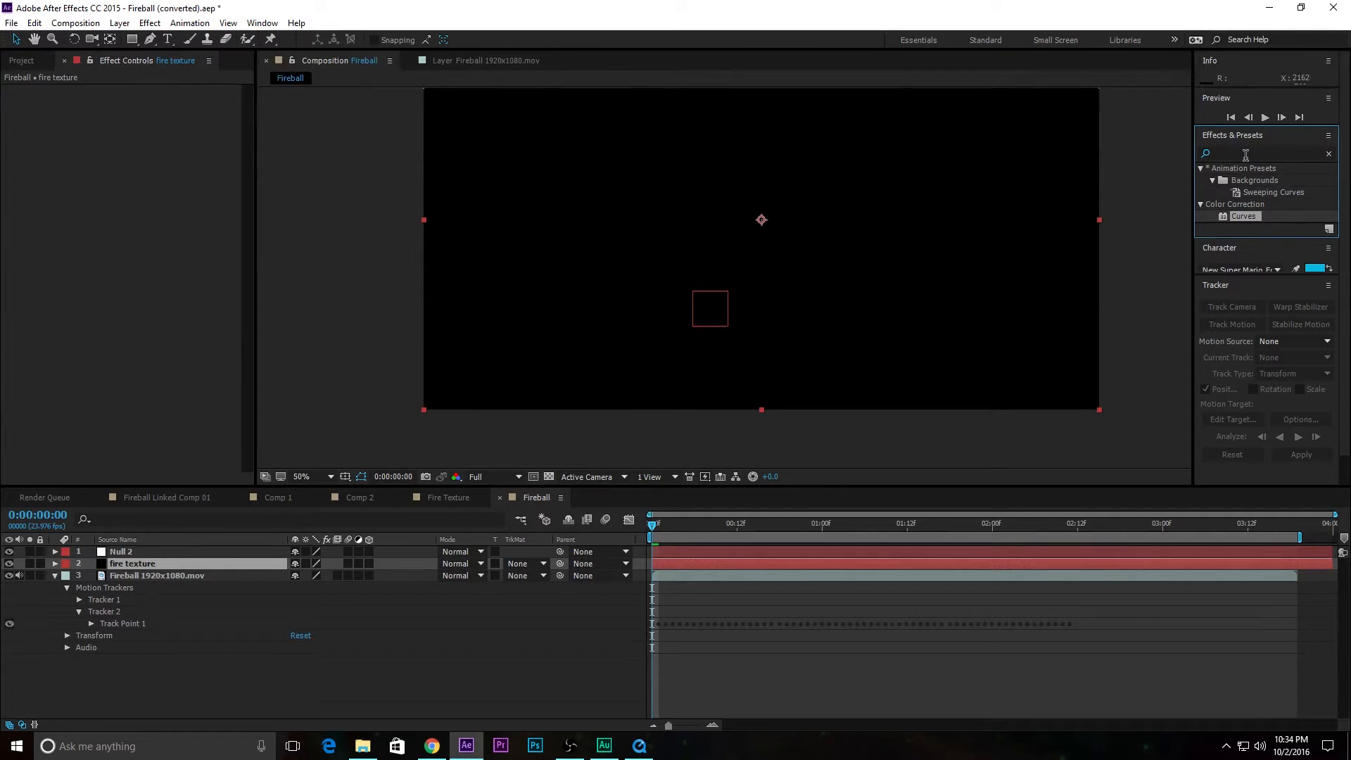
text(curves)
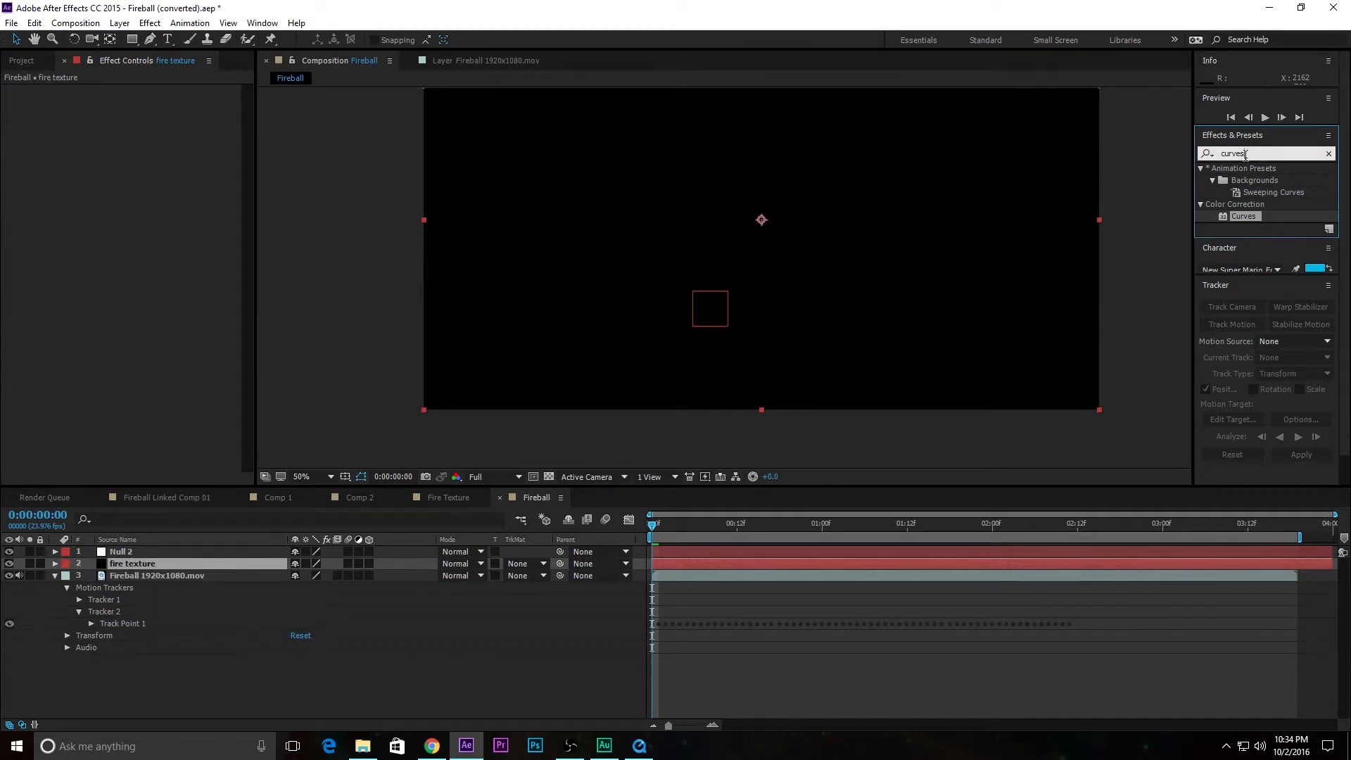
drag(1271, 150, 947, 167)
text(fractal noise)
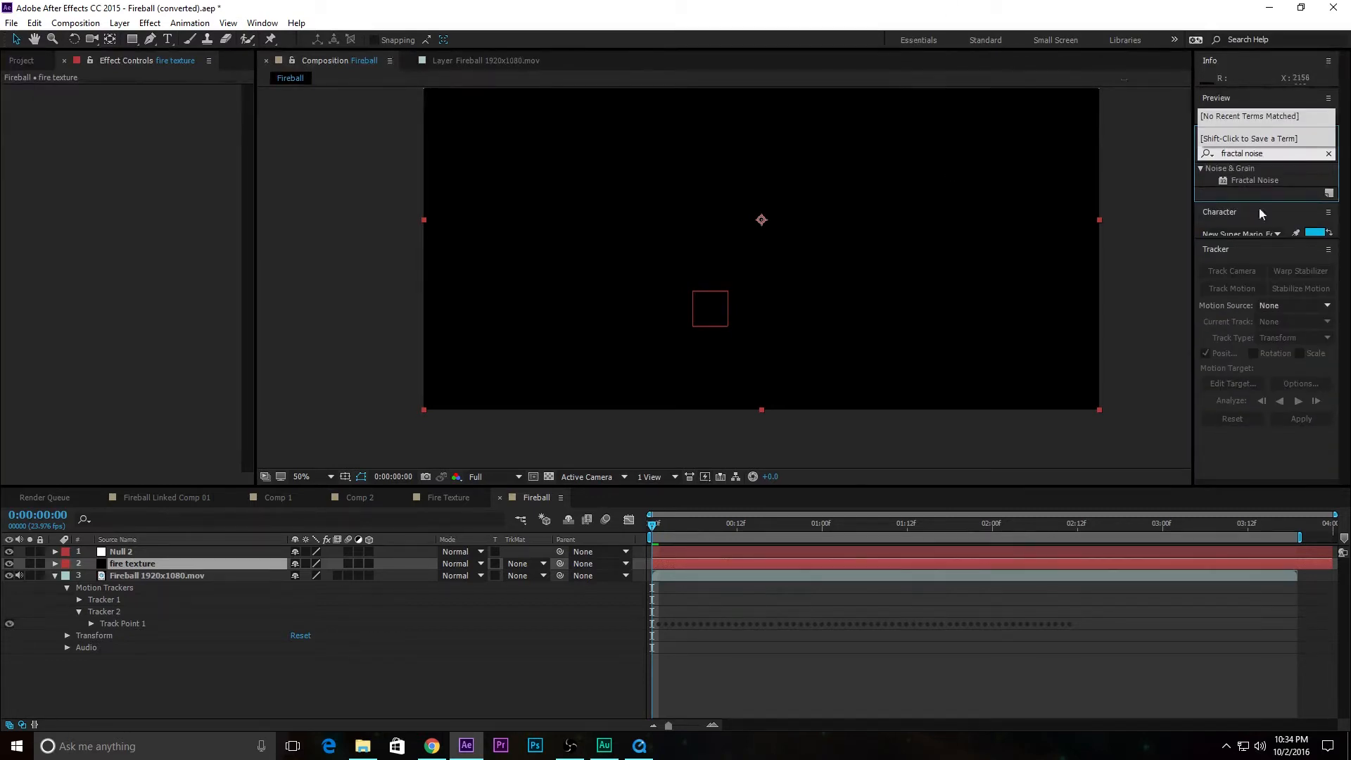
double_click(1244, 181)
drag(1237, 180, 690, 563)
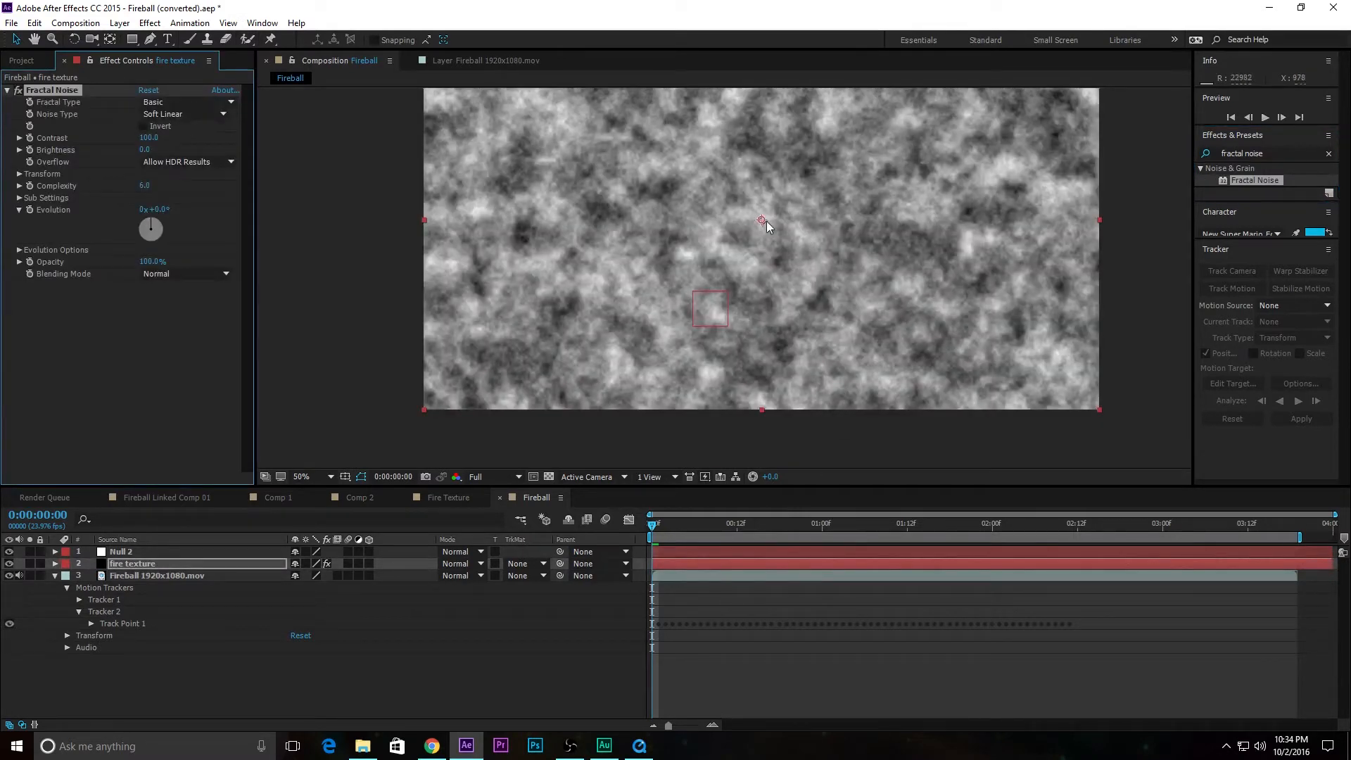
Set the Fractal Noise contrast to 233 and brightness to -17
drag(657, 526, 572, 639)
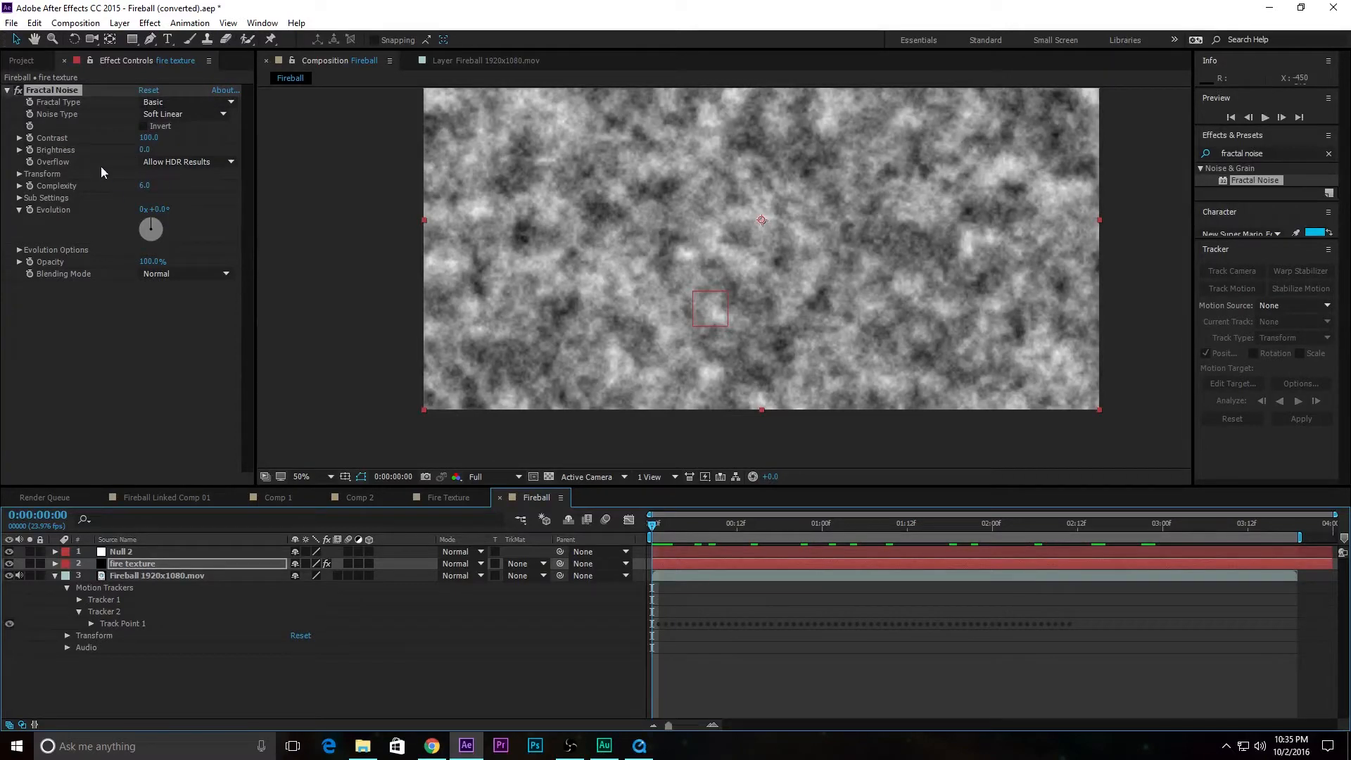
drag(144, 139, 820, 241)
drag(146, 156, 135, 159)
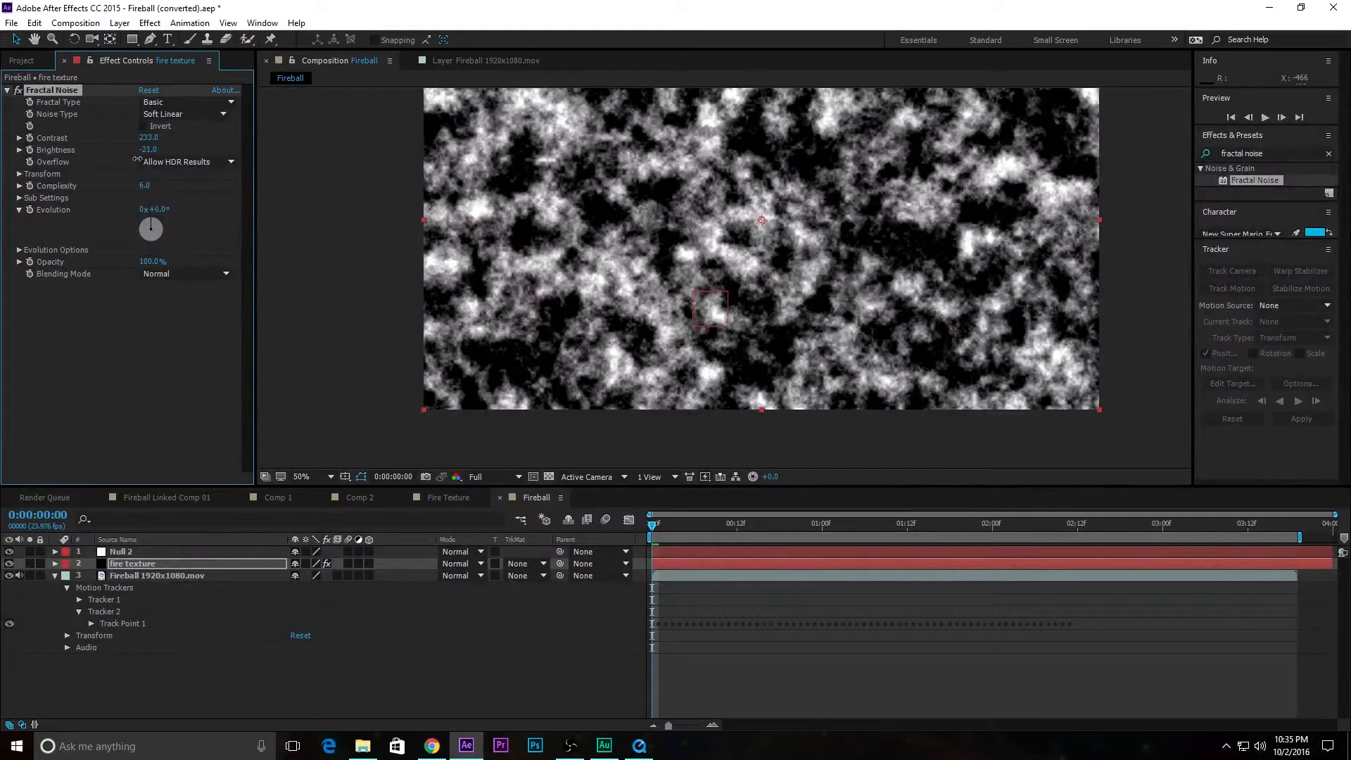
drag(139, 159, 140, 159)
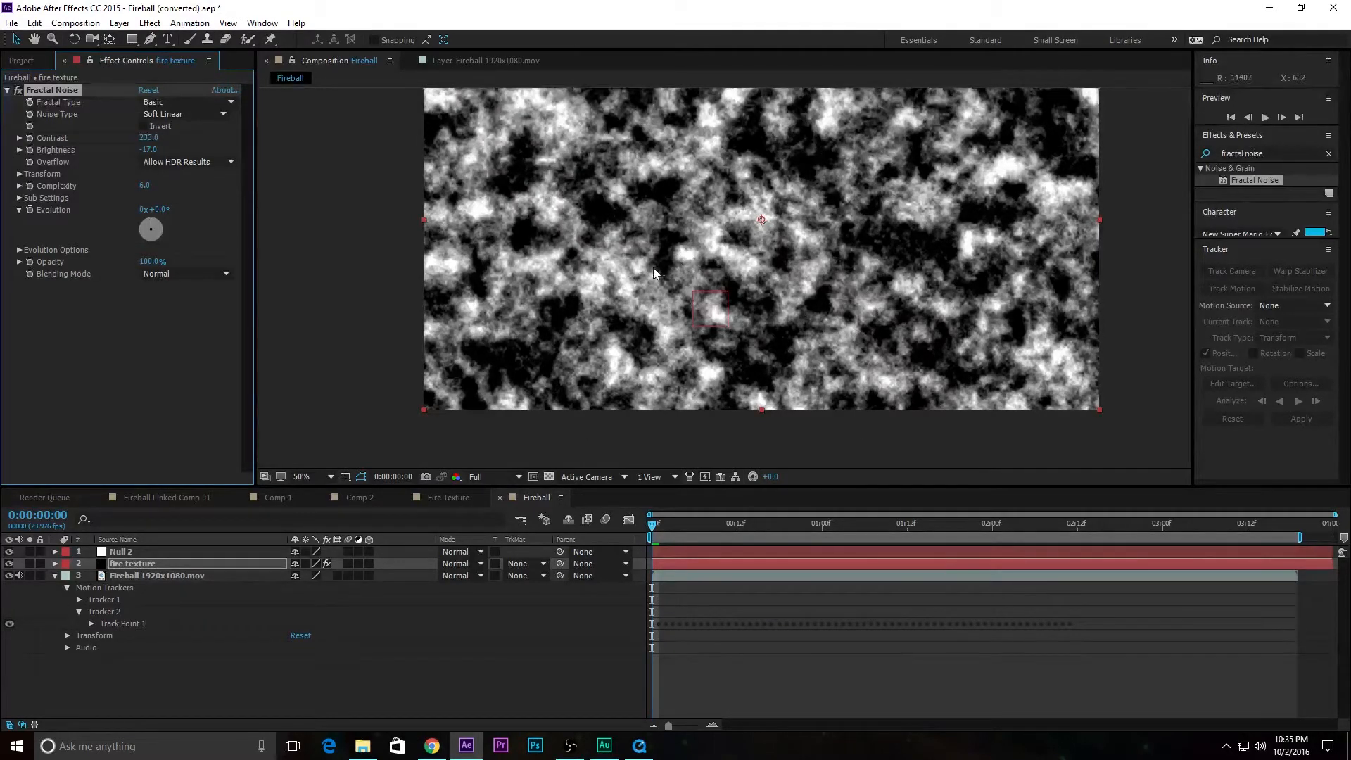
Keyframe the Fractal Noise Evolution from 0 at the start to 4 revolutions at 0:00:03:19
click(30, 210)
click(654, 529)
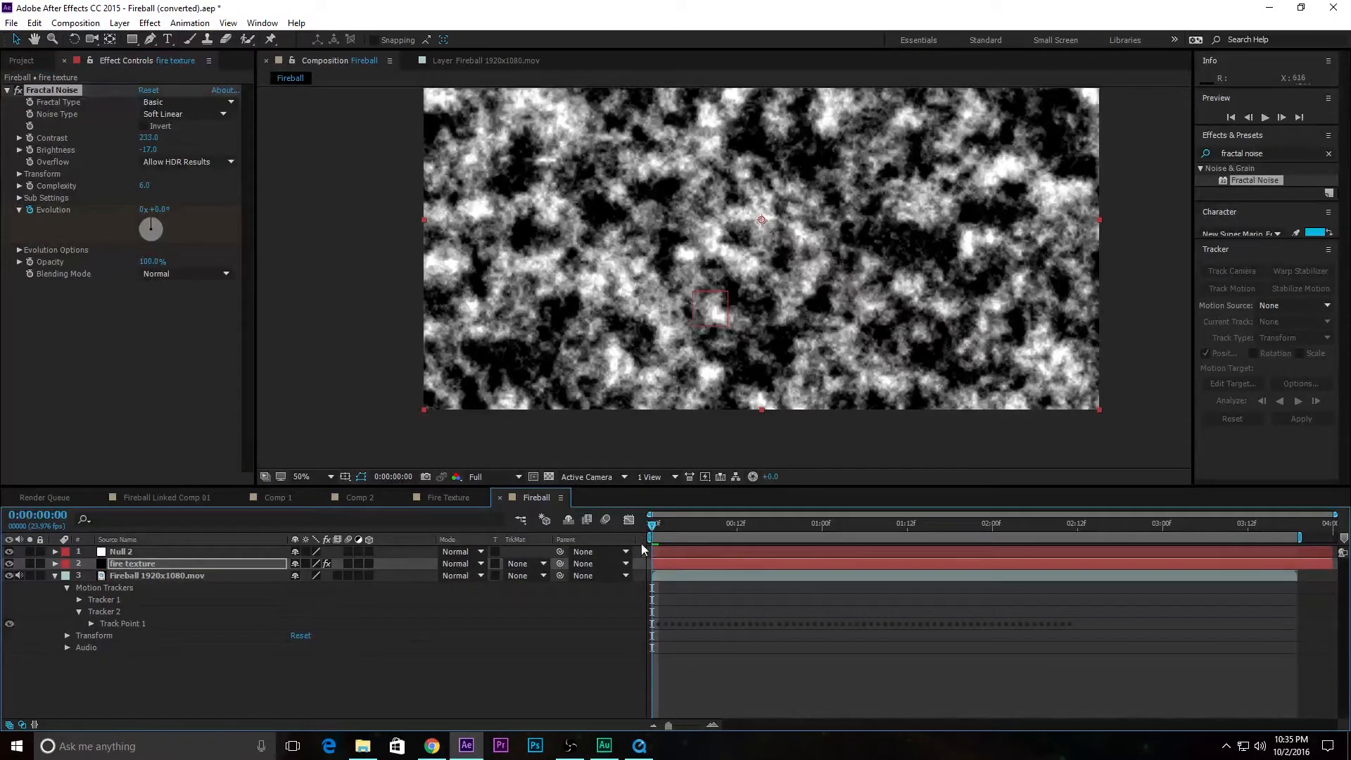
drag(653, 524, 1298, 521)
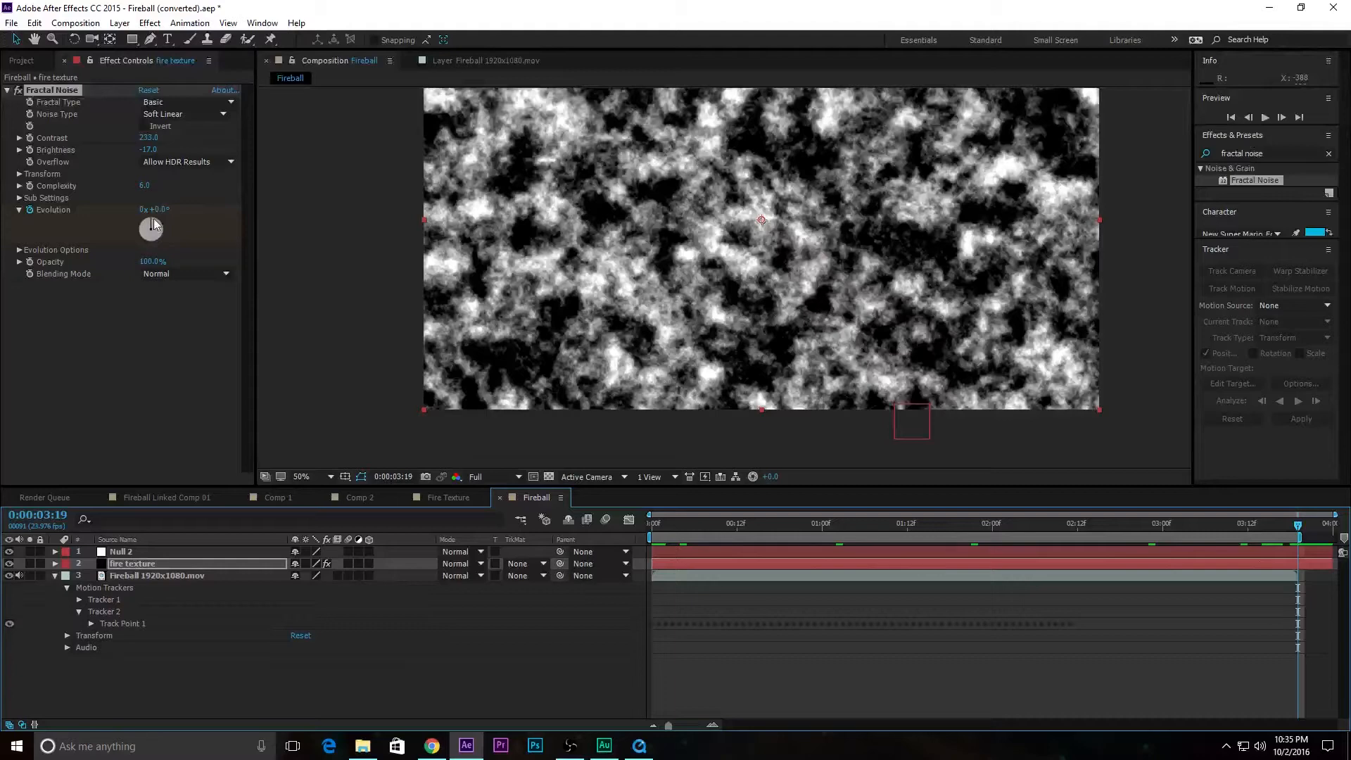
drag(153, 224, 112, 171)
key(ctrl+z)
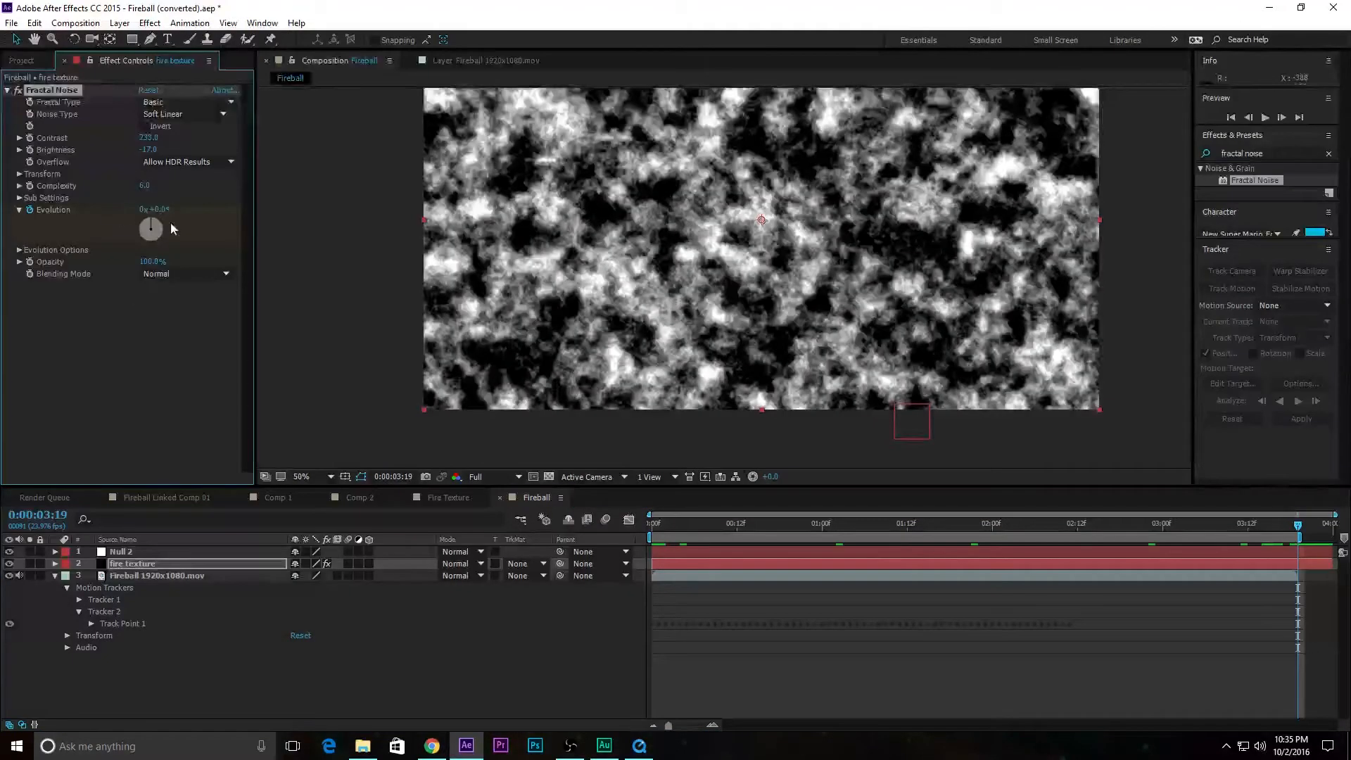
click(143, 210)
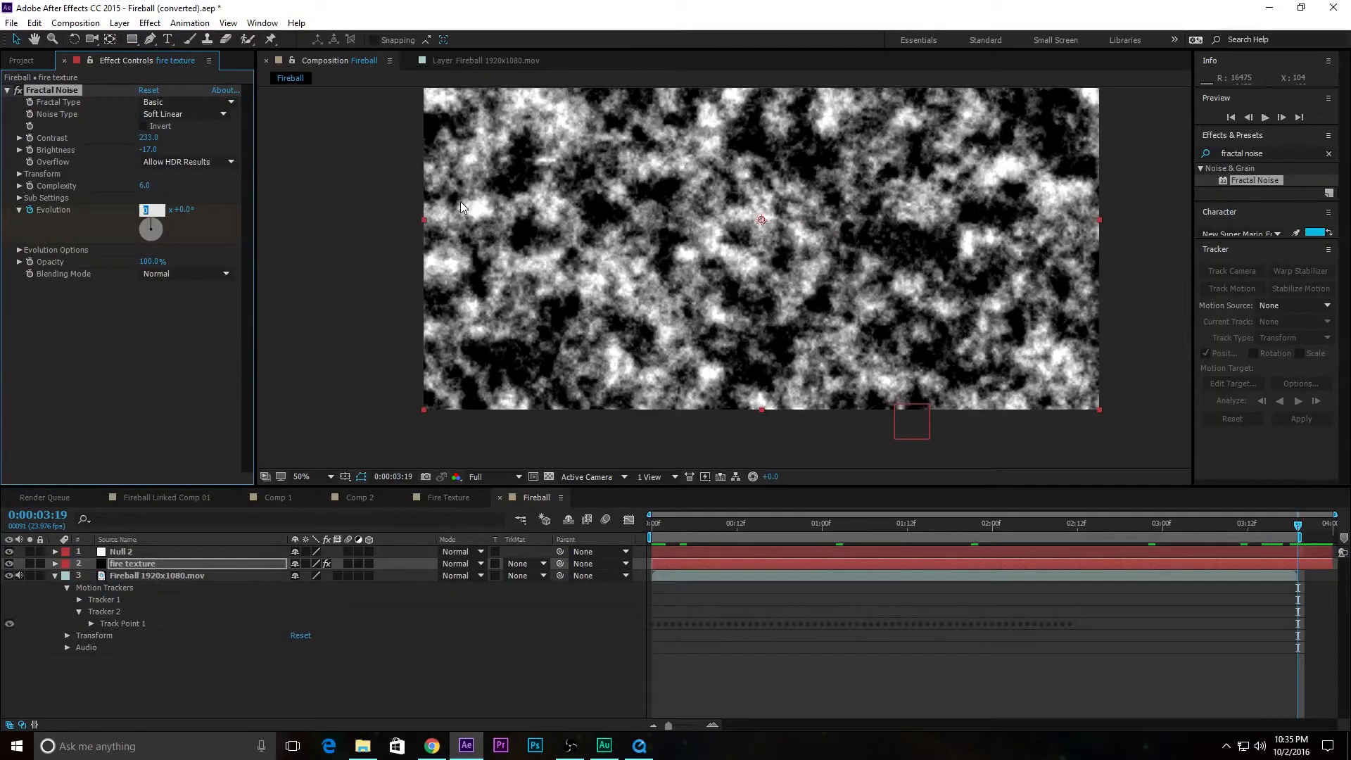
key(Return)
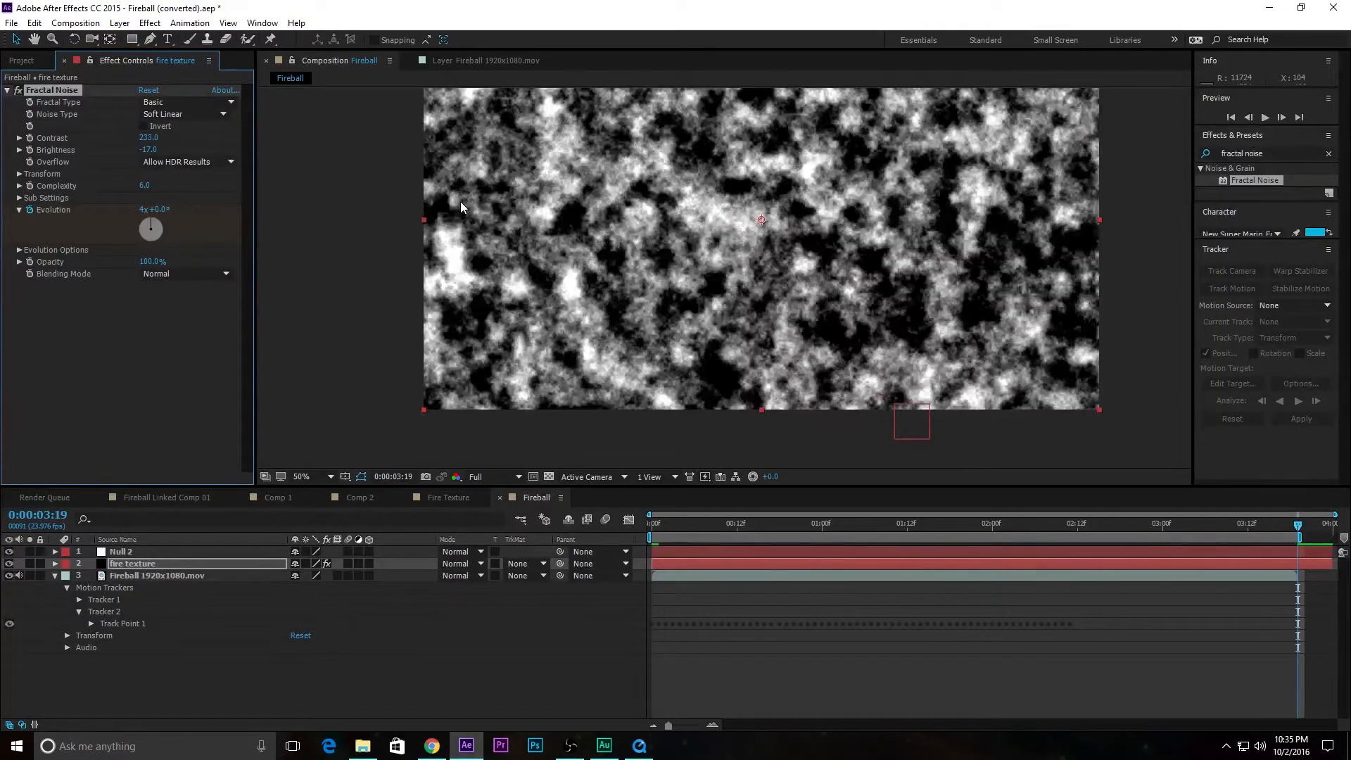
Preview the evolving noise animation from the start and return to the first frame
drag(717, 526, 644, 526)
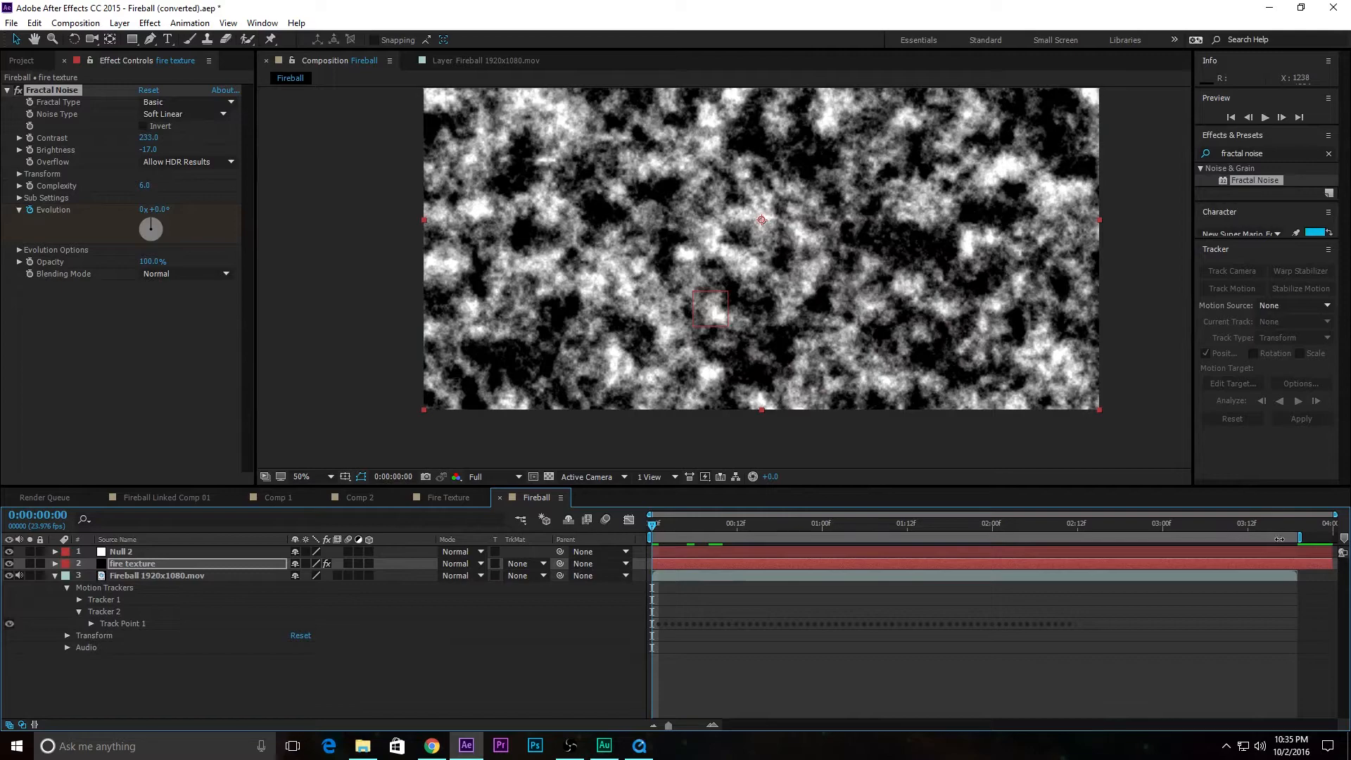
key(space)
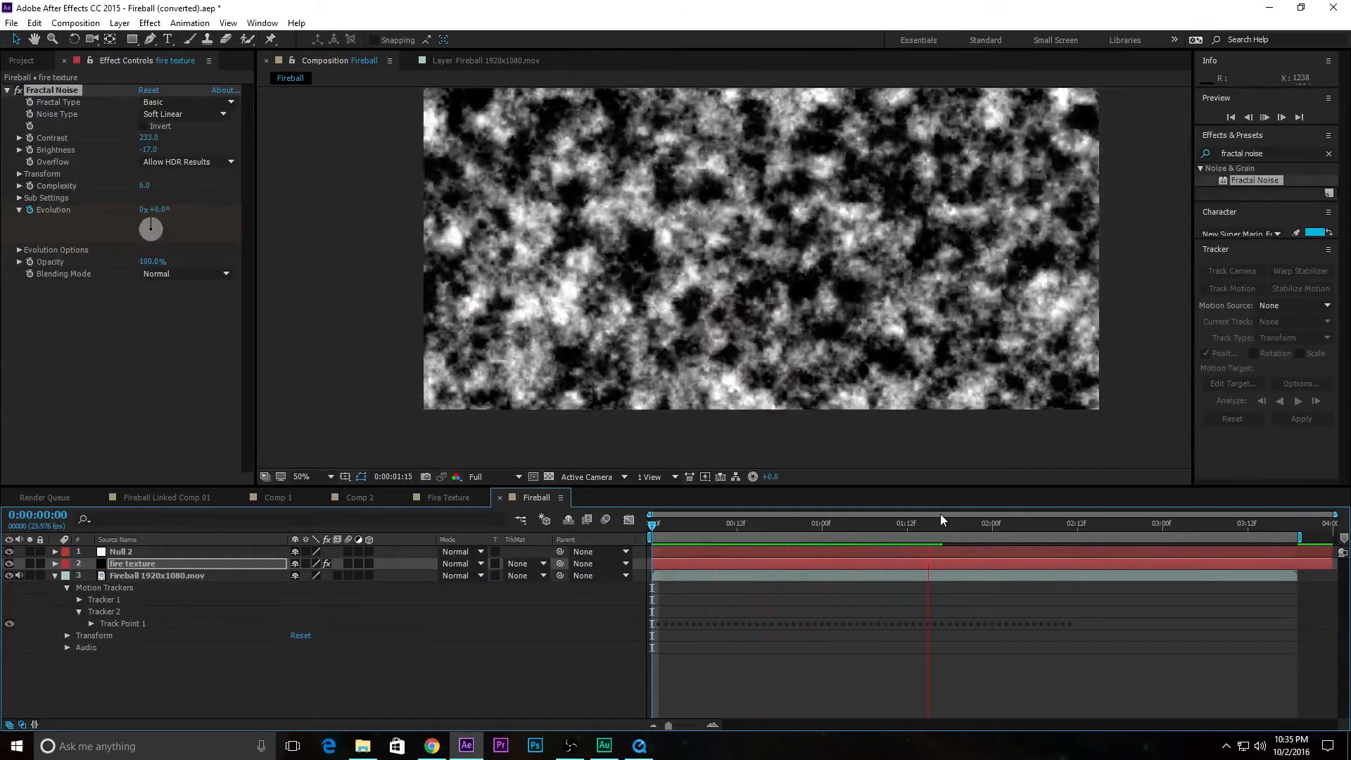
key(space)
drag(977, 523, 792, 560)
key(space)
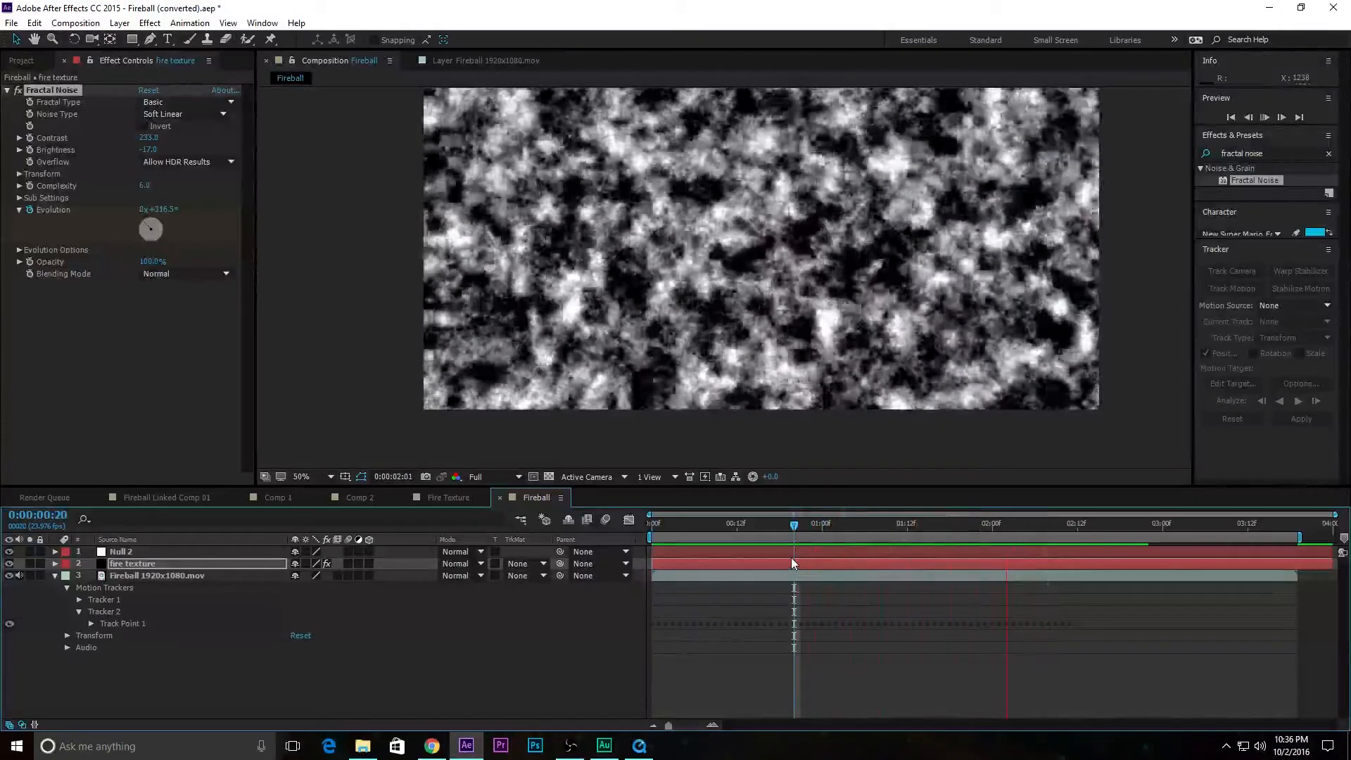
key(space)
key(Home)
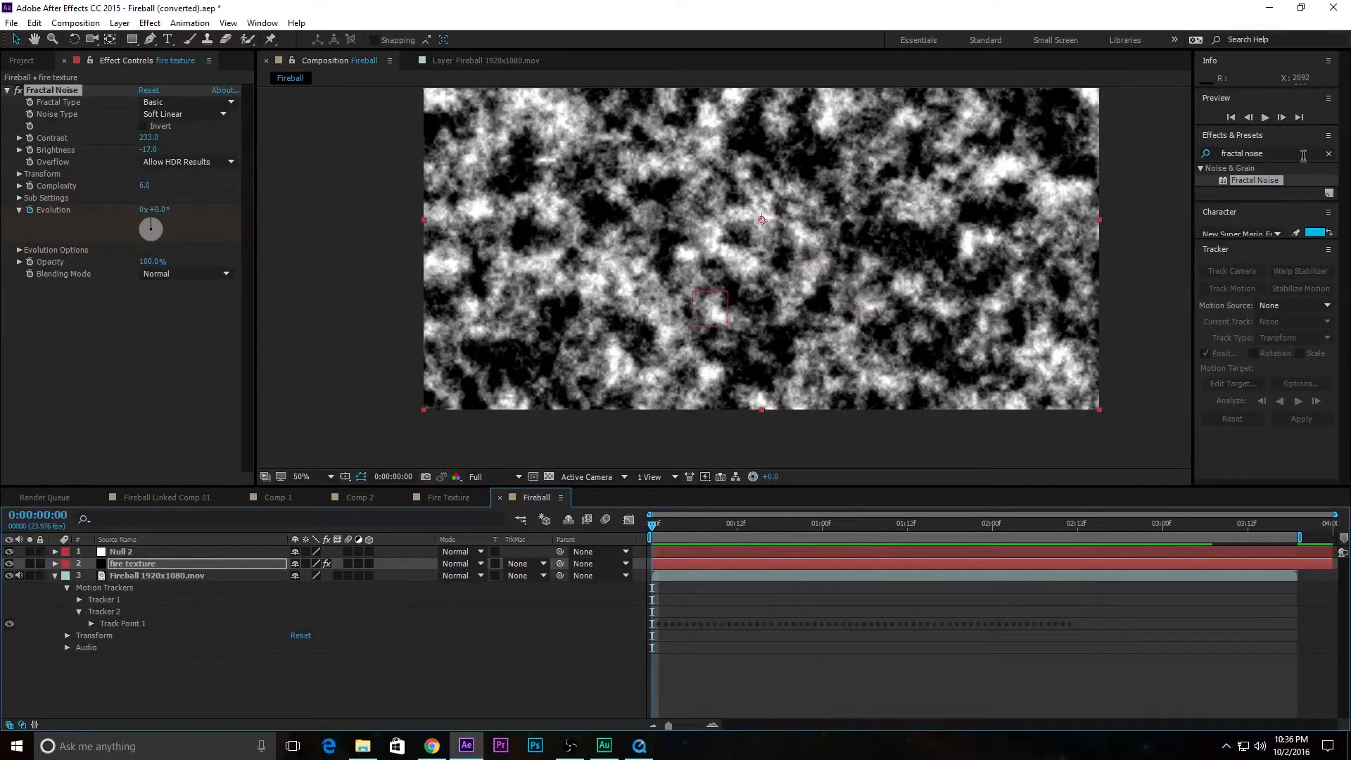
Find the Curves effect and apply it to the fire texture layer
click(1270, 153)
key(BackSpace)
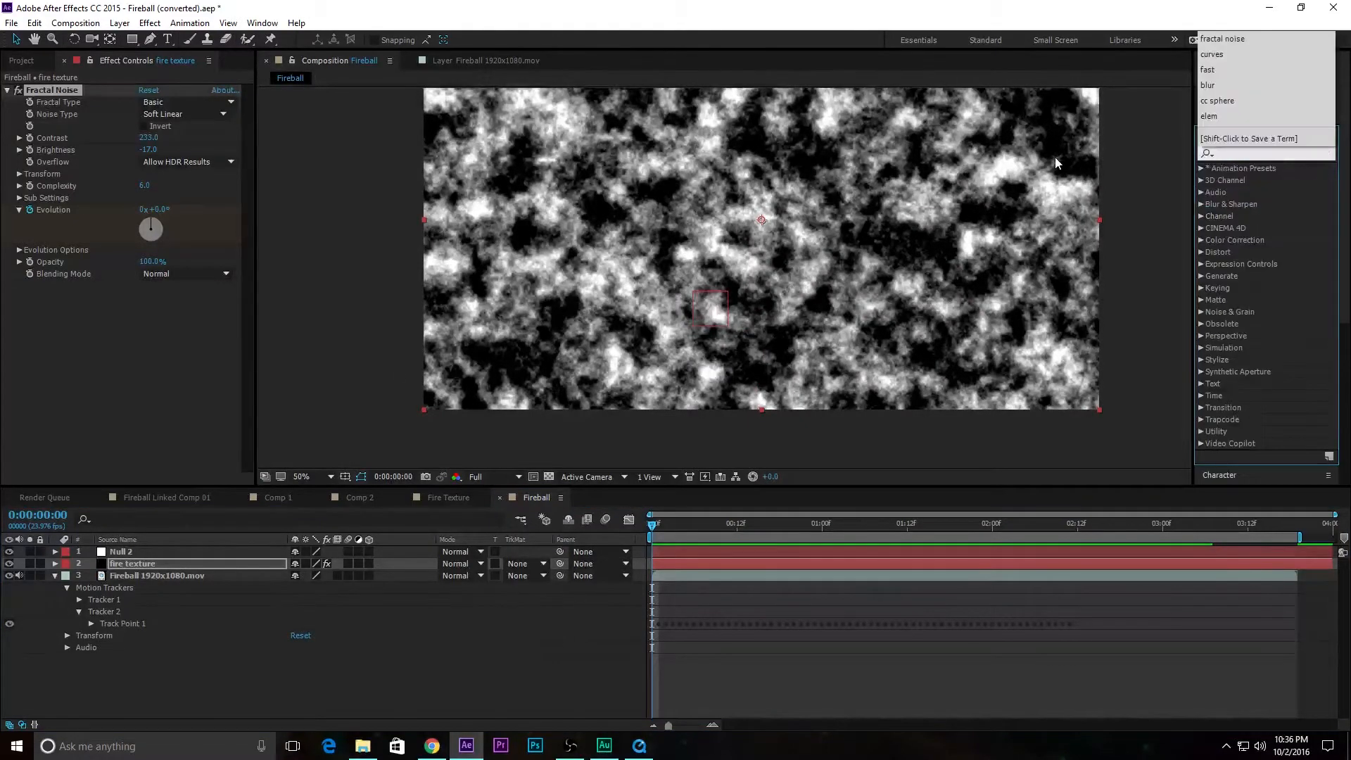
text(curves)
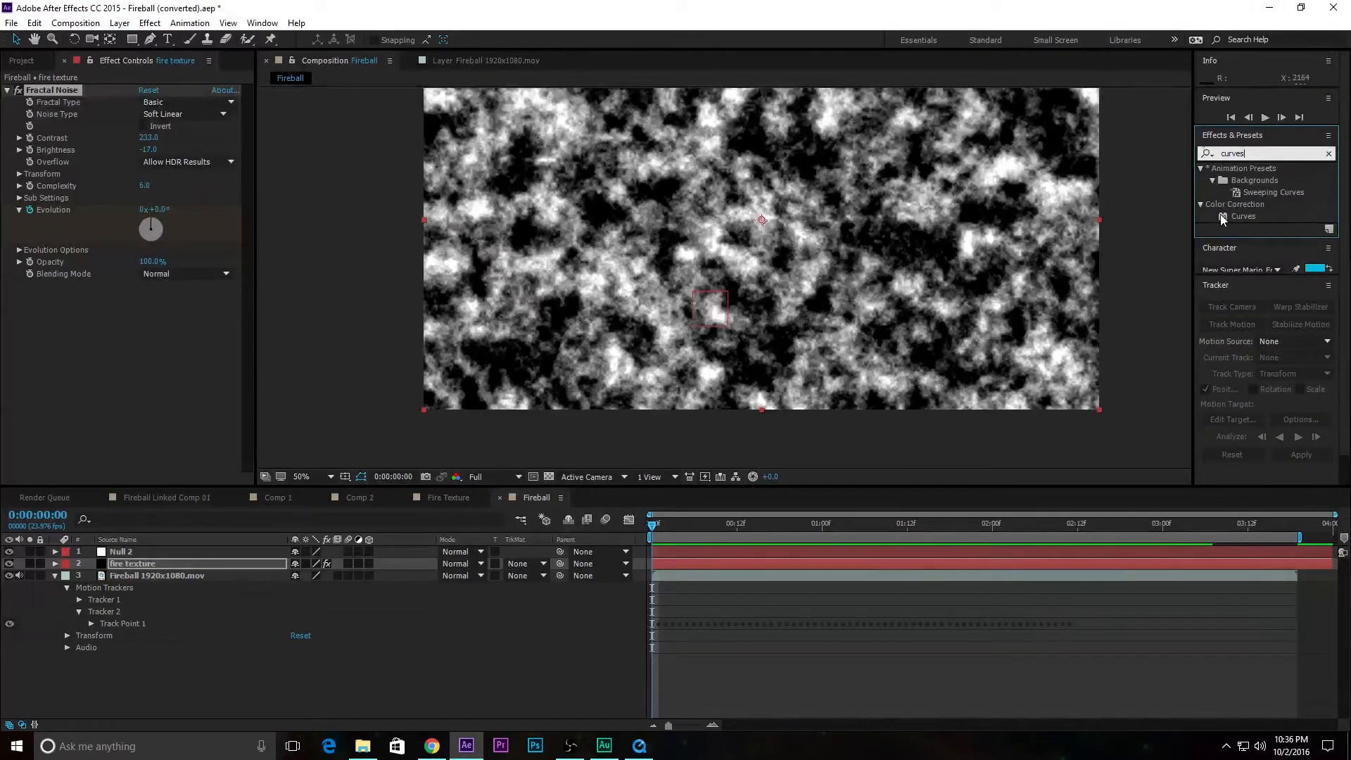
drag(1220, 214, 182, 561)
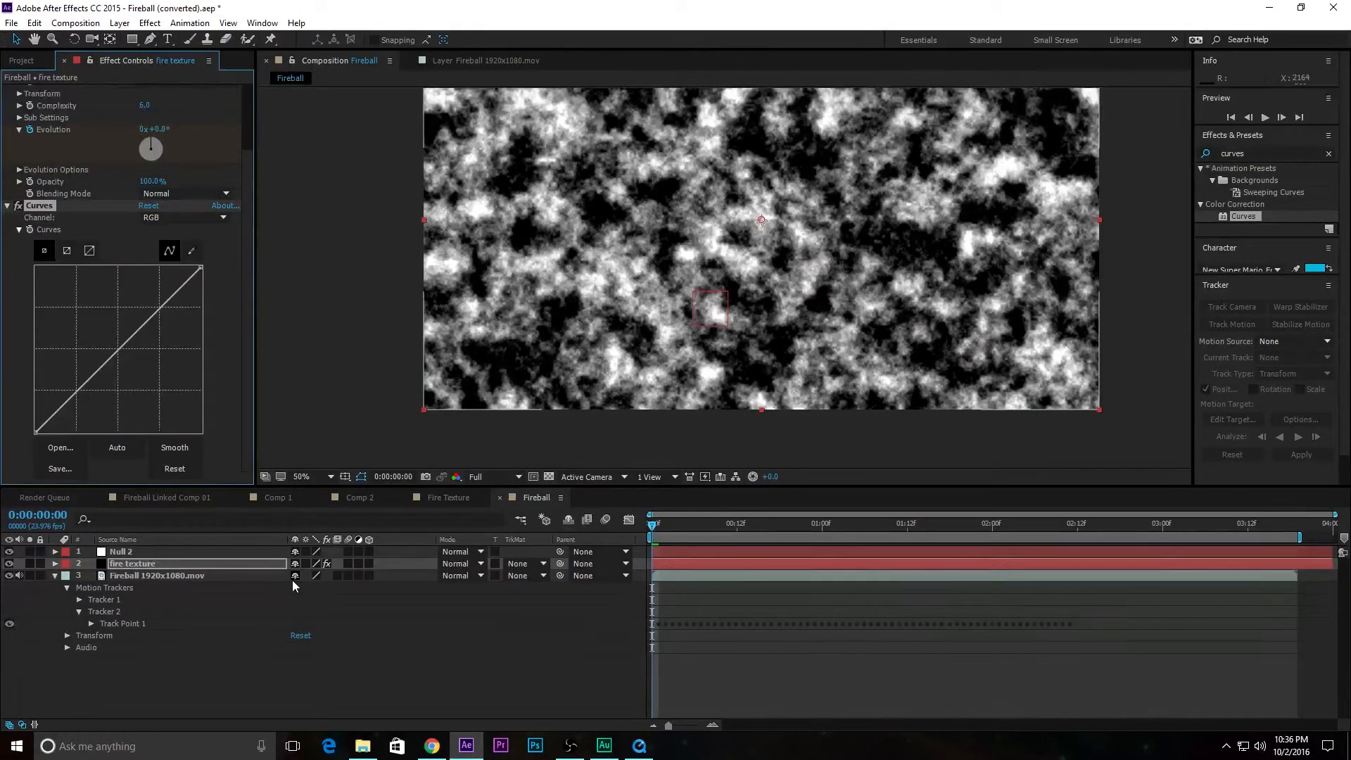
Tint the fire texture orange in Curves by bending the Blue channel downward and the Red channel upward
click(162, 217)
click(165, 280)
drag(118, 347, 130, 360)
drag(132, 361, 137, 365)
click(179, 217)
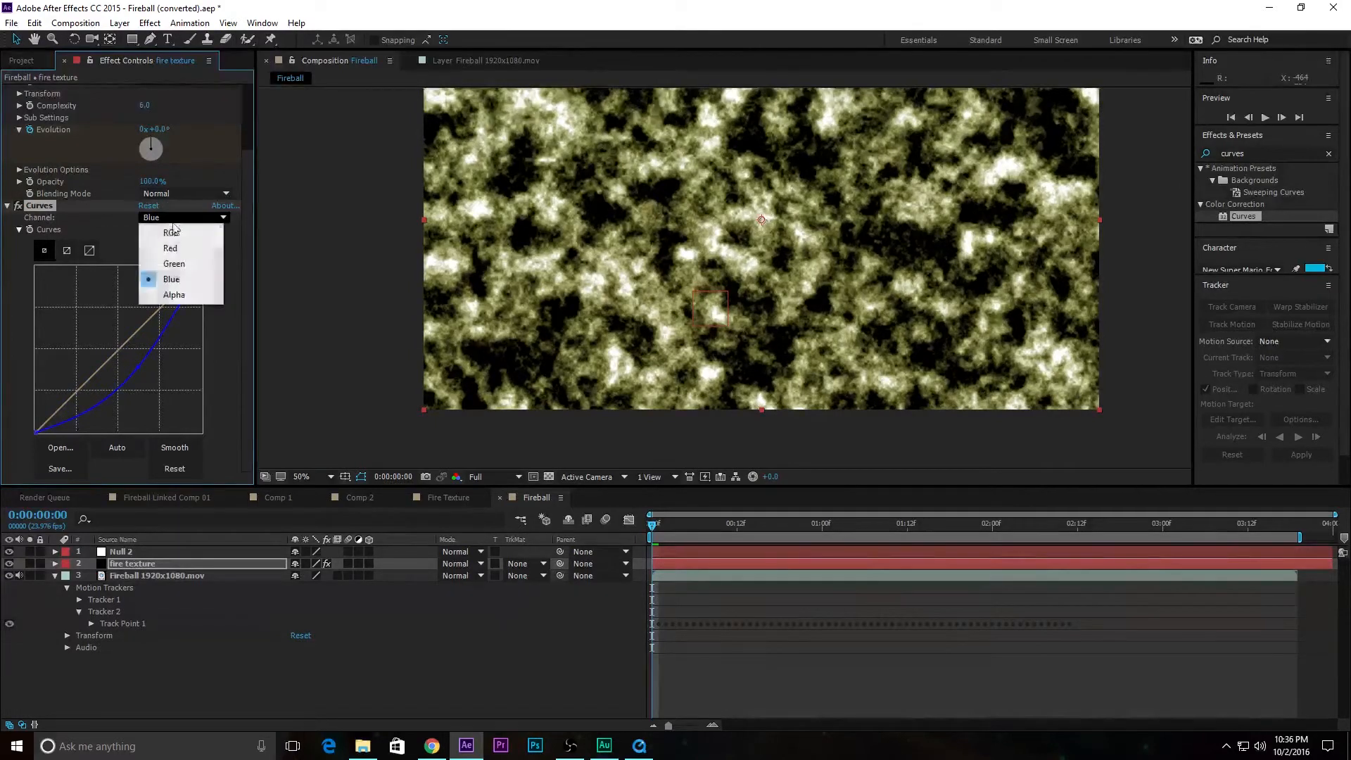
click(170, 249)
drag(121, 347, 106, 335)
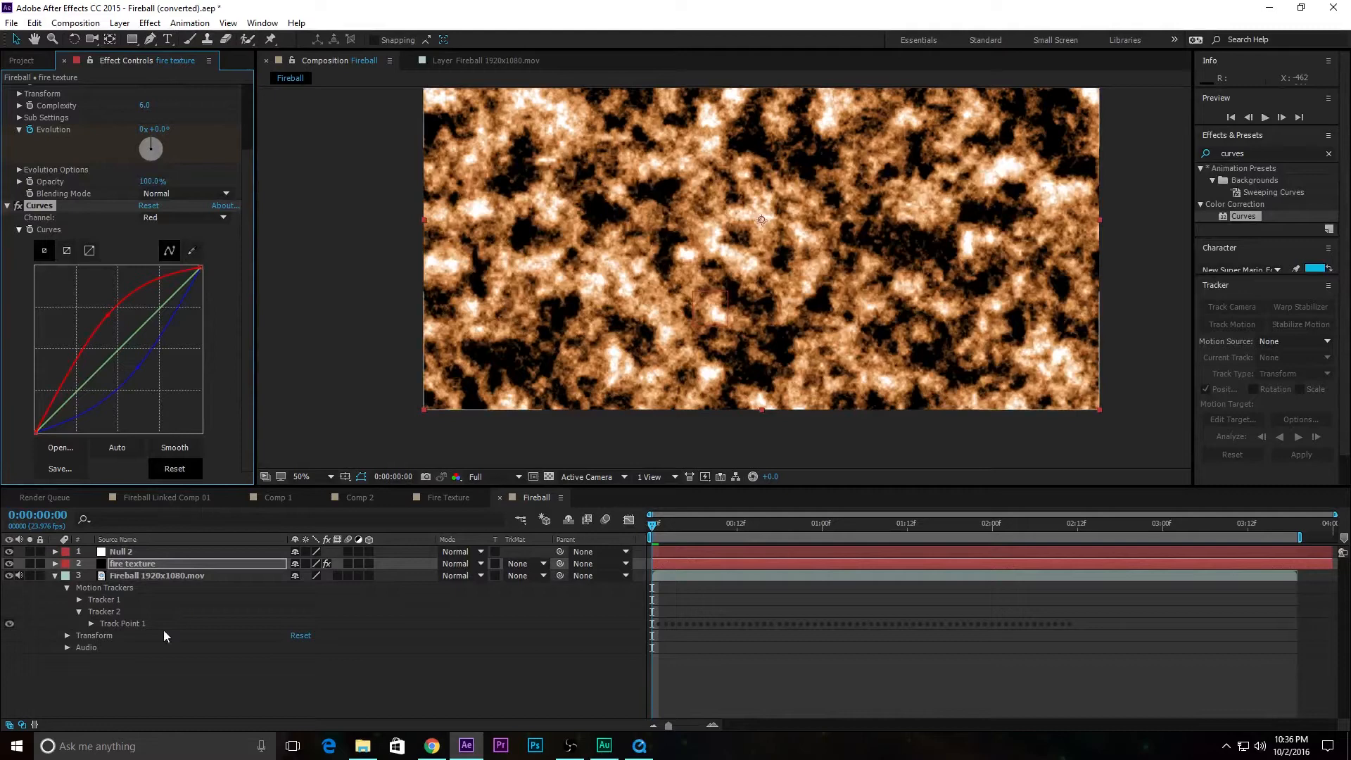
drag(137, 369, 142, 384)
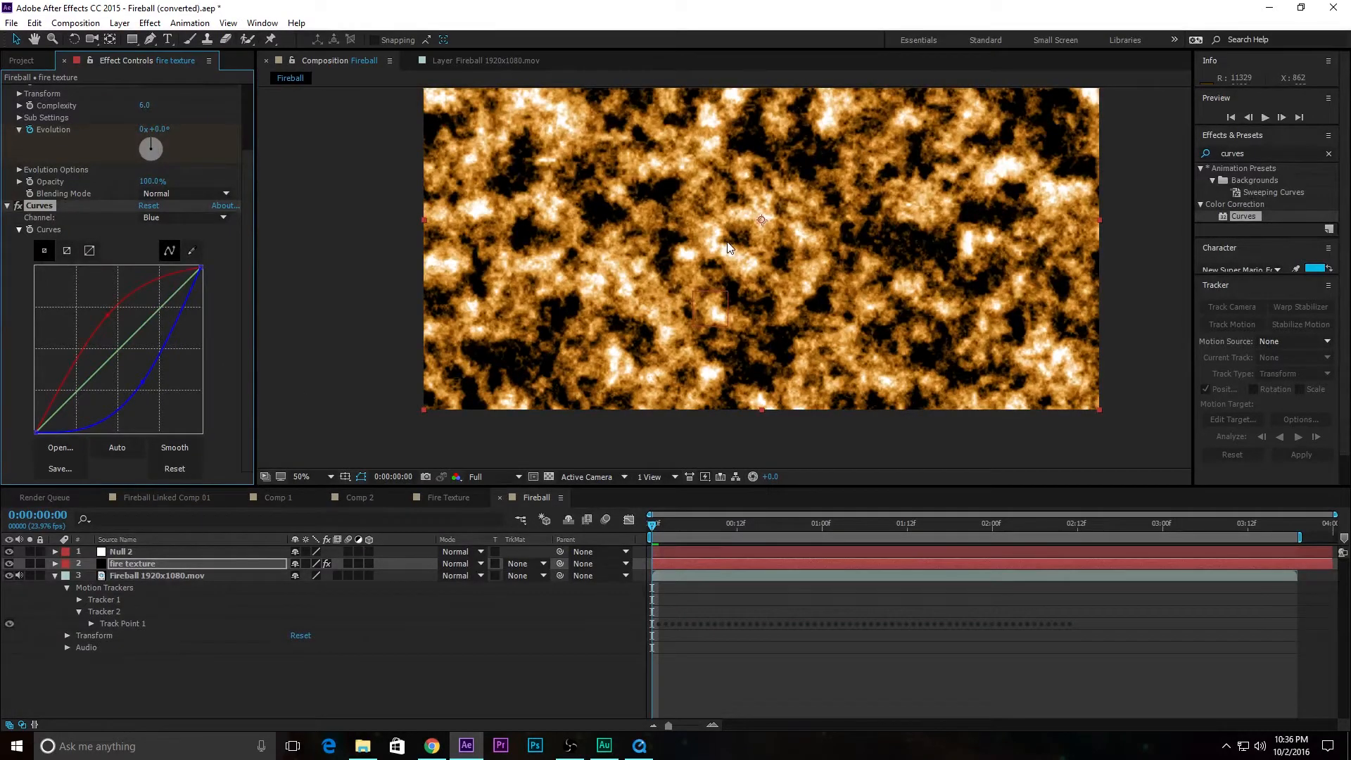
Preview the colored fire texture animation from the start and deselect the layer
key(space)
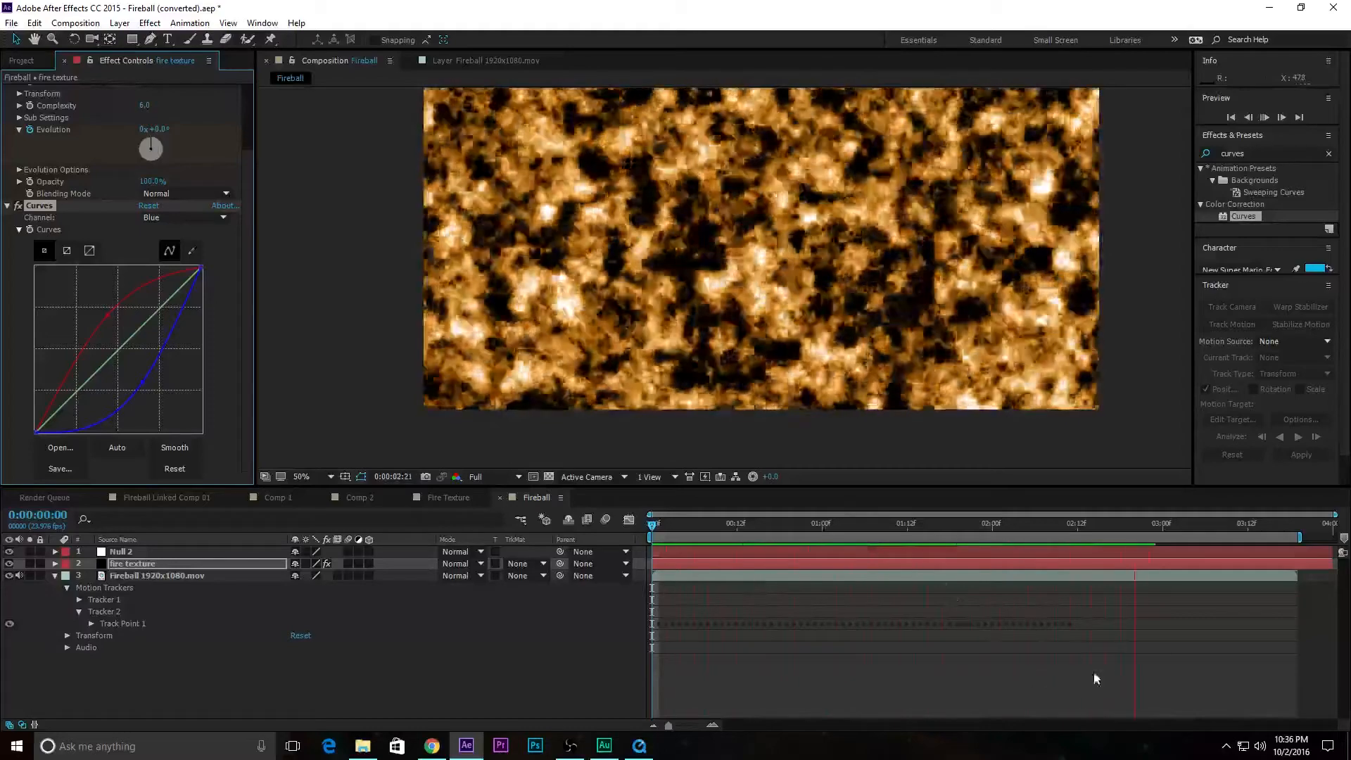
key(space)
click(344, 707)
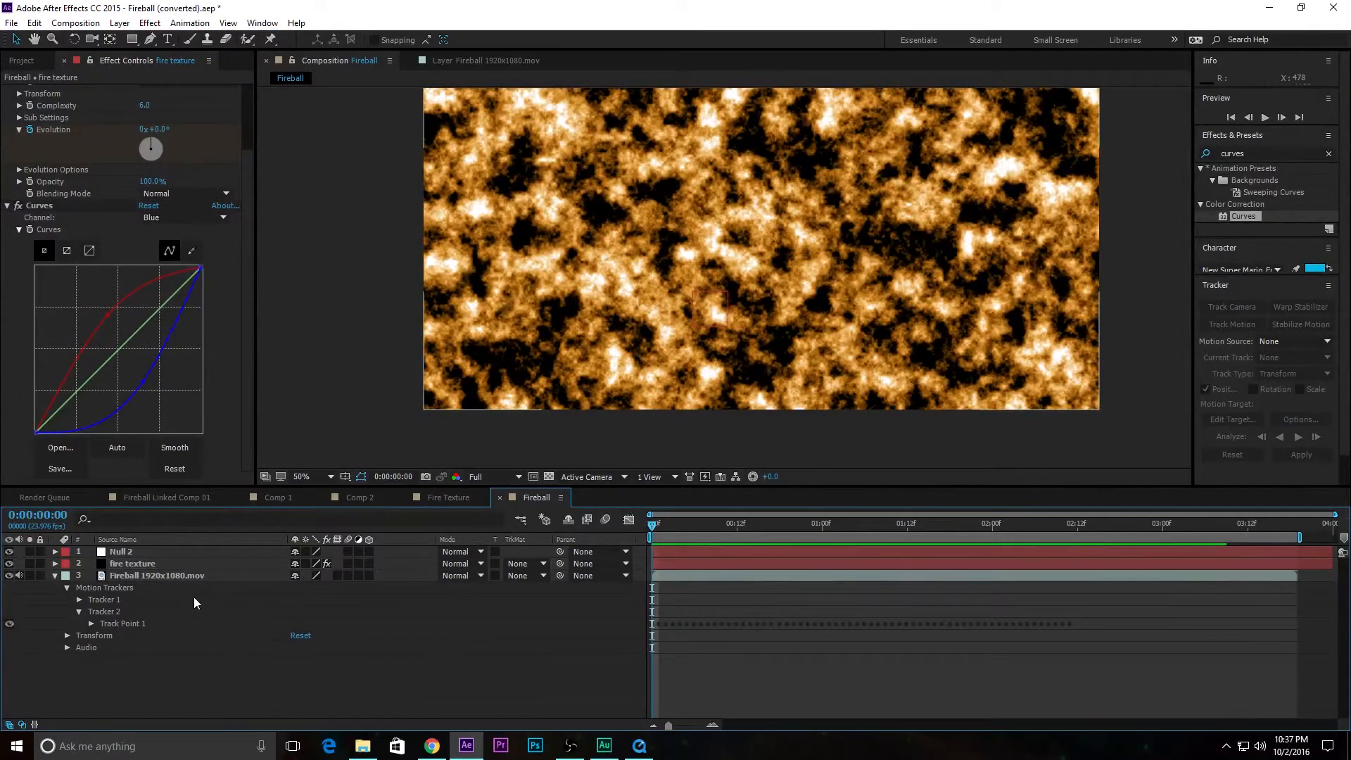
Duplicate the fire texture layer and apply the Polar Coordinates effect to the upper copy
click(138, 563)
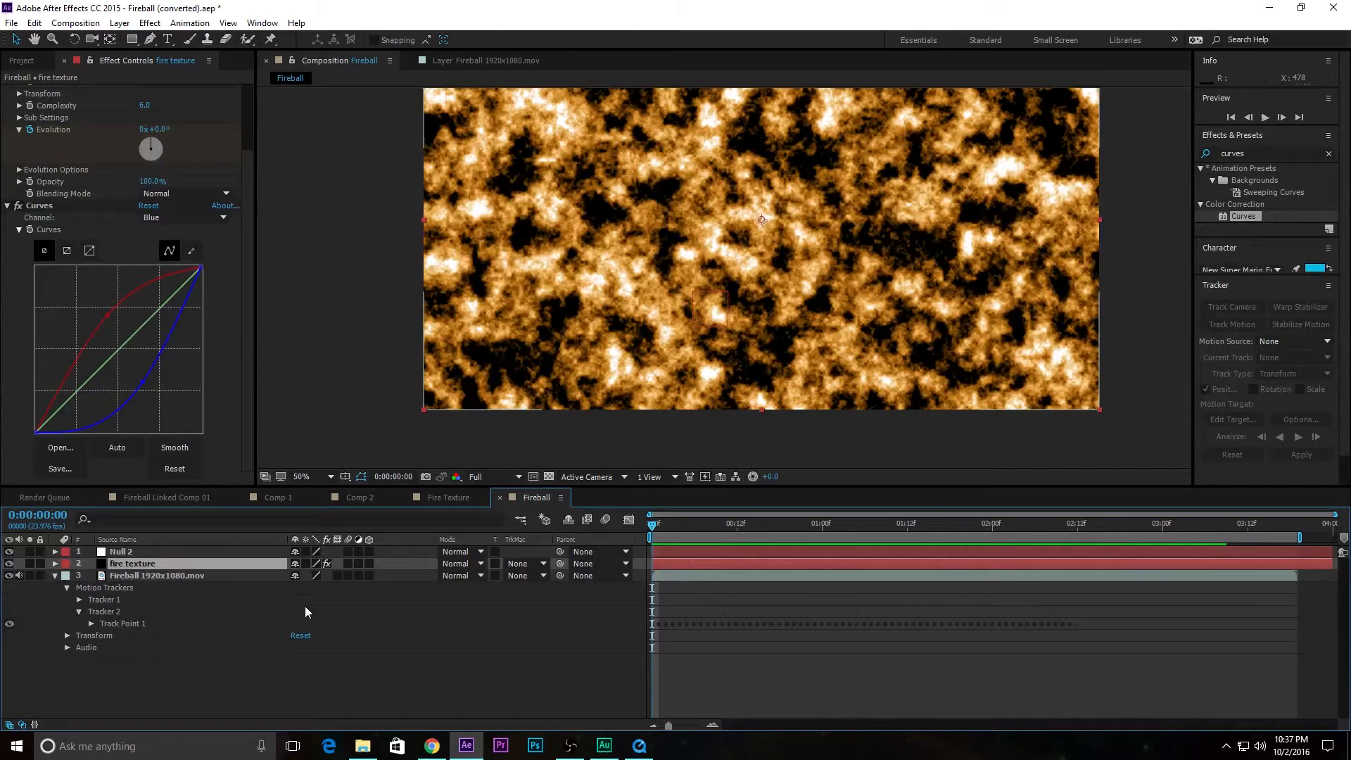
key(ctrl+d)
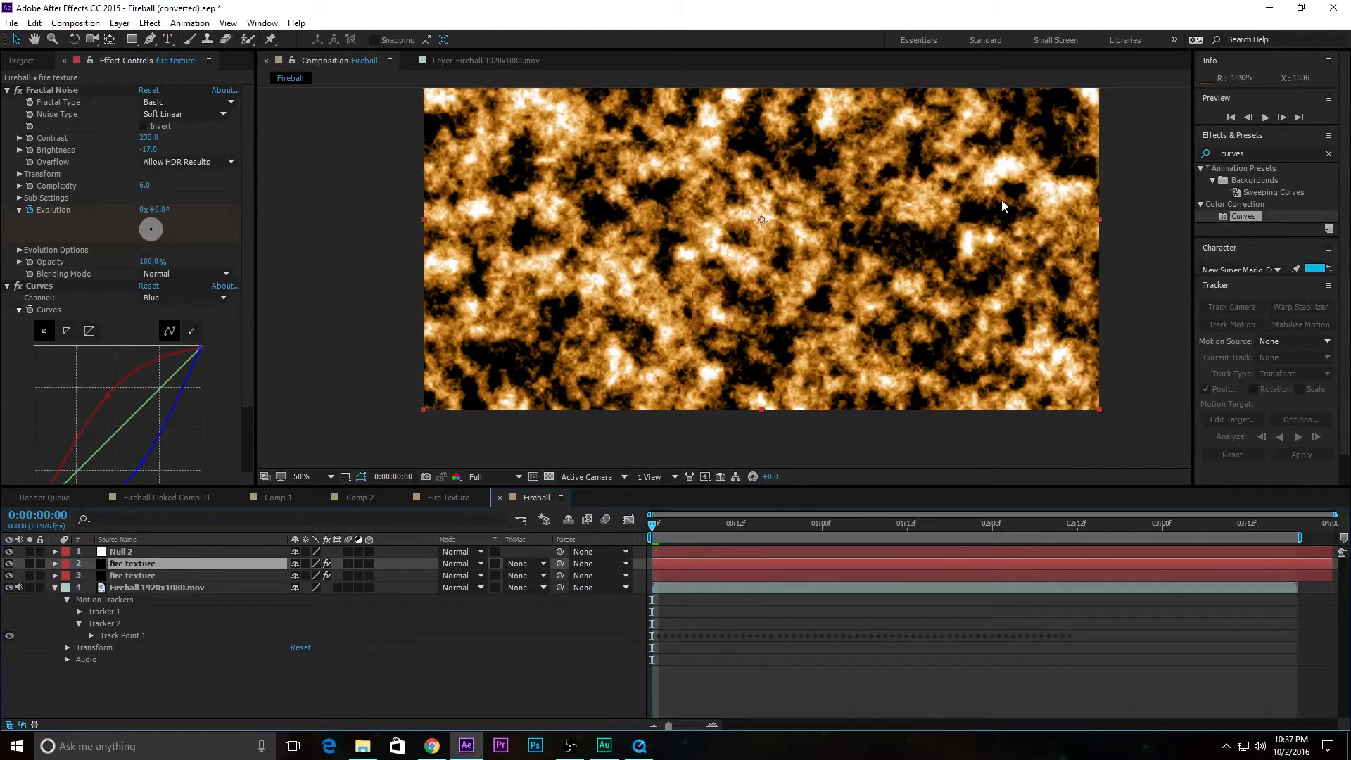
click(1275, 154)
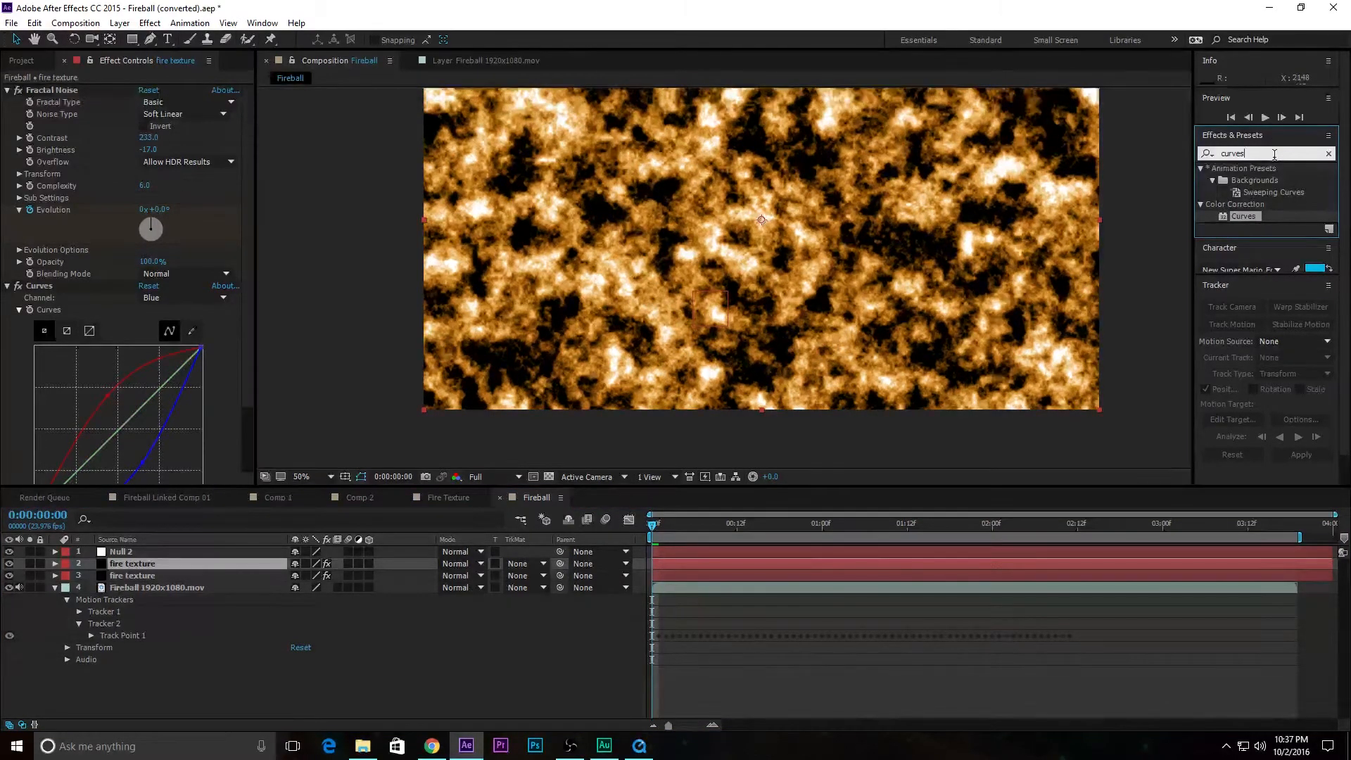
text(pola)
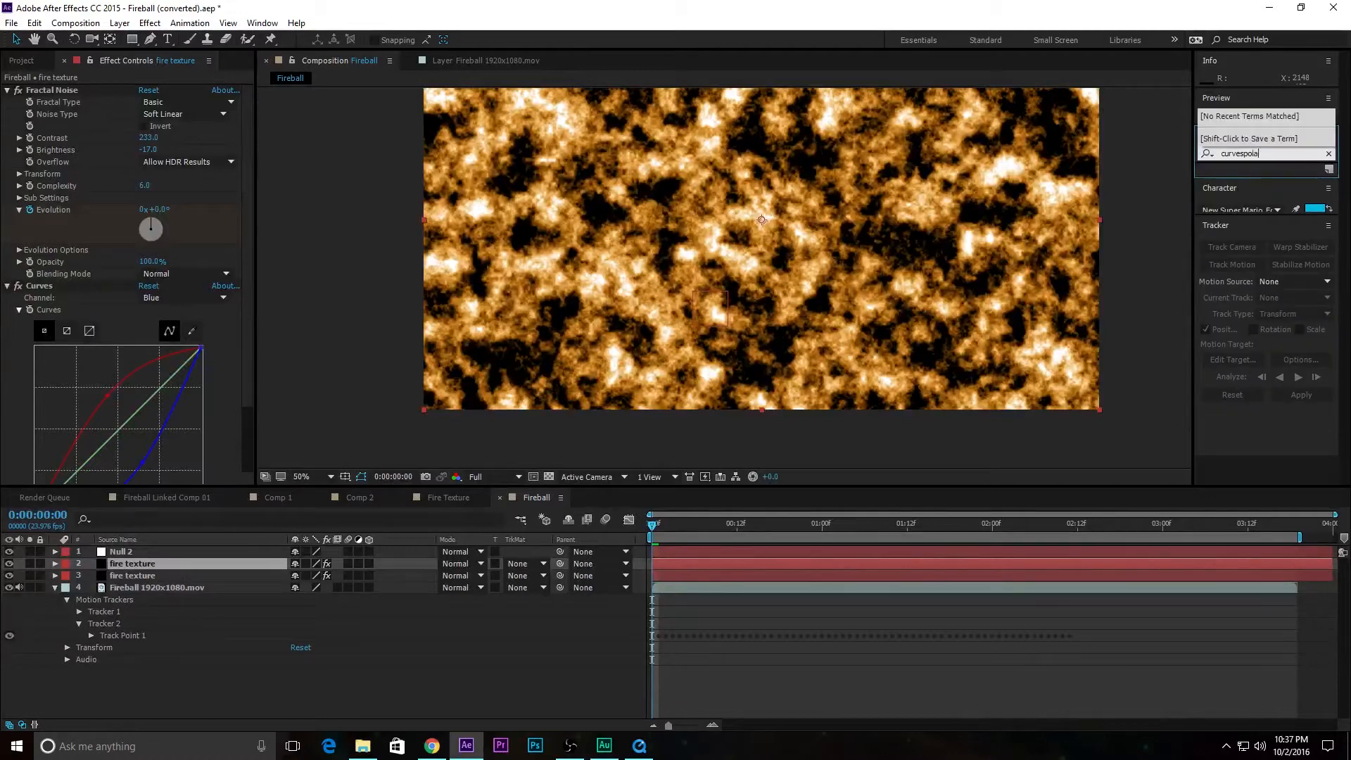
key(BackSpace)
key(BackSpace)
key(BackSpace)
key(BackSpace)
key(BackSpace)
key(BackSpace)
key(BackSpace)
key(BackSpace)
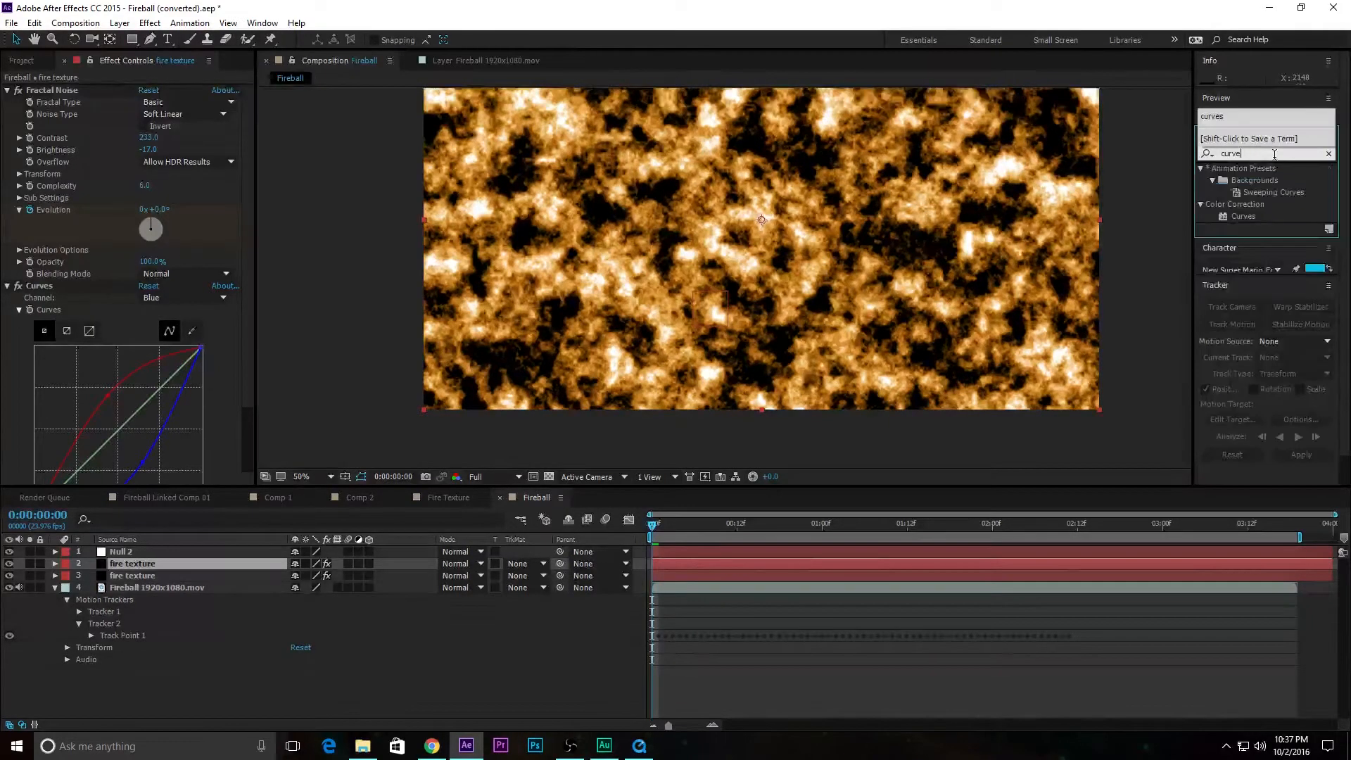
text(polariz)
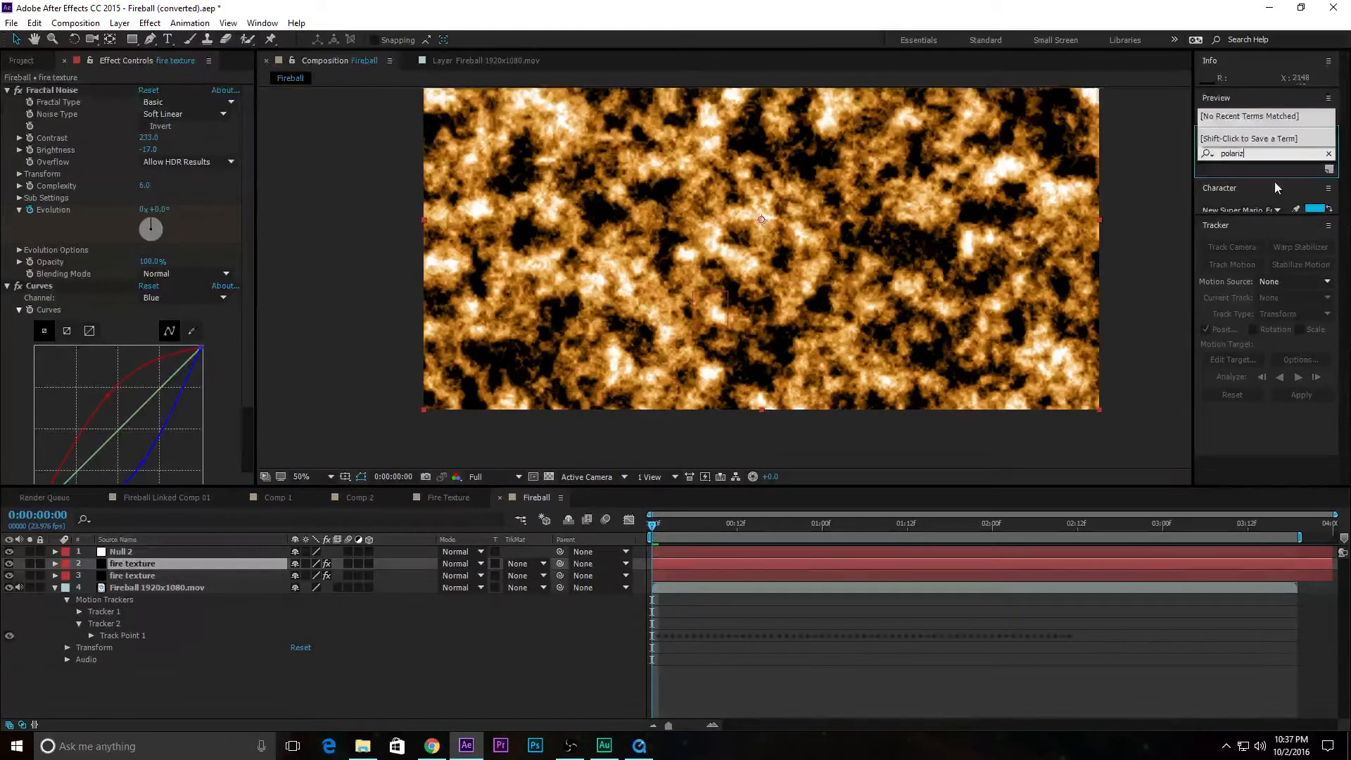
key(BackSpace)
key(BackSpace)
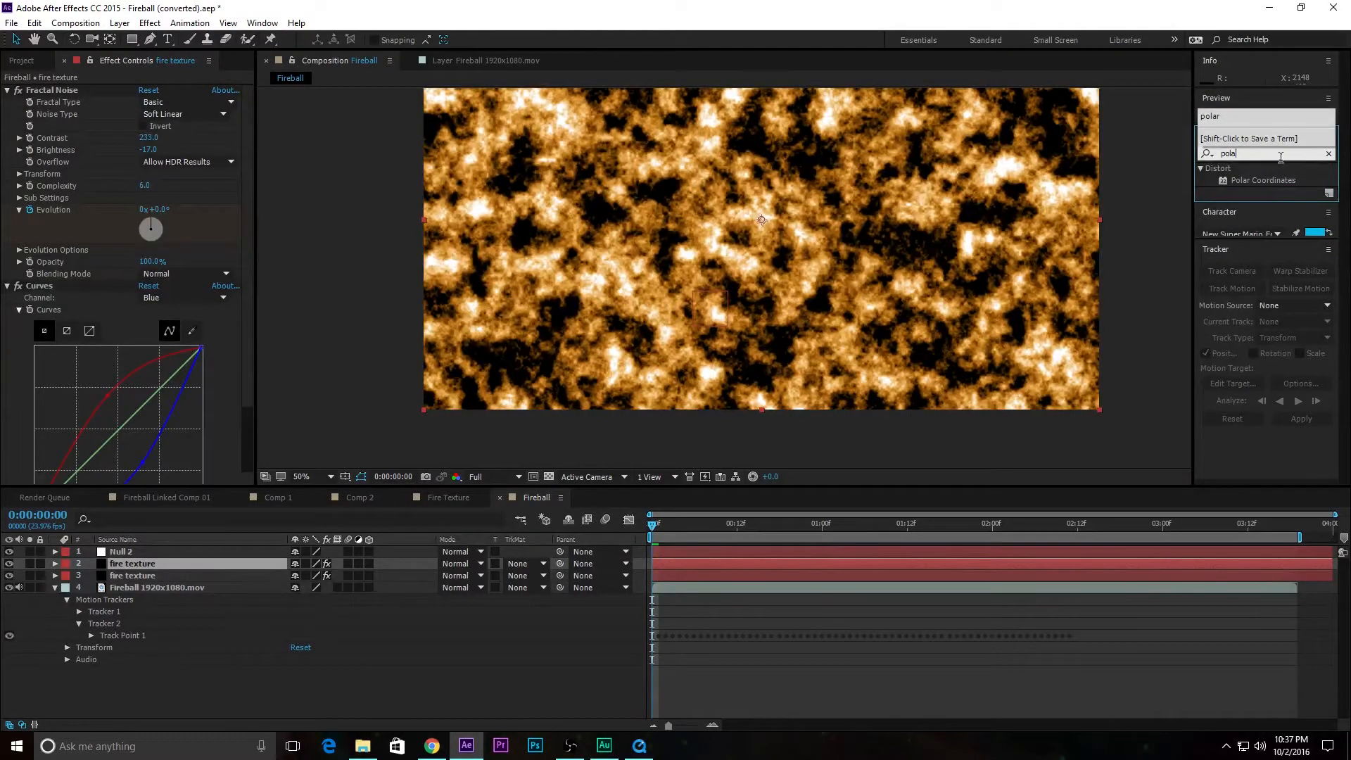
click(1273, 181)
drag(1227, 180, 136, 563)
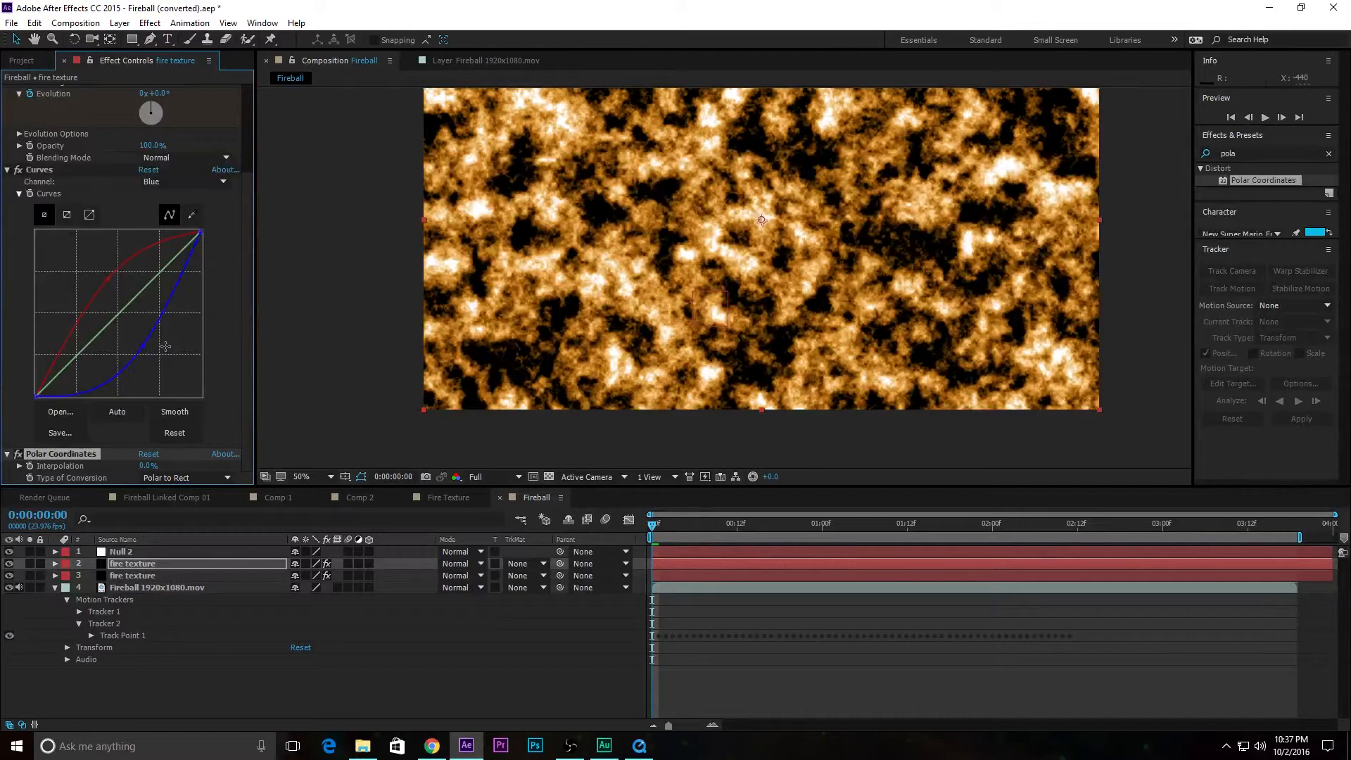
Set the Polar Coordinates Interpolation to 100% on the upper fire texture layer
scroll(240, 244, up, 2)
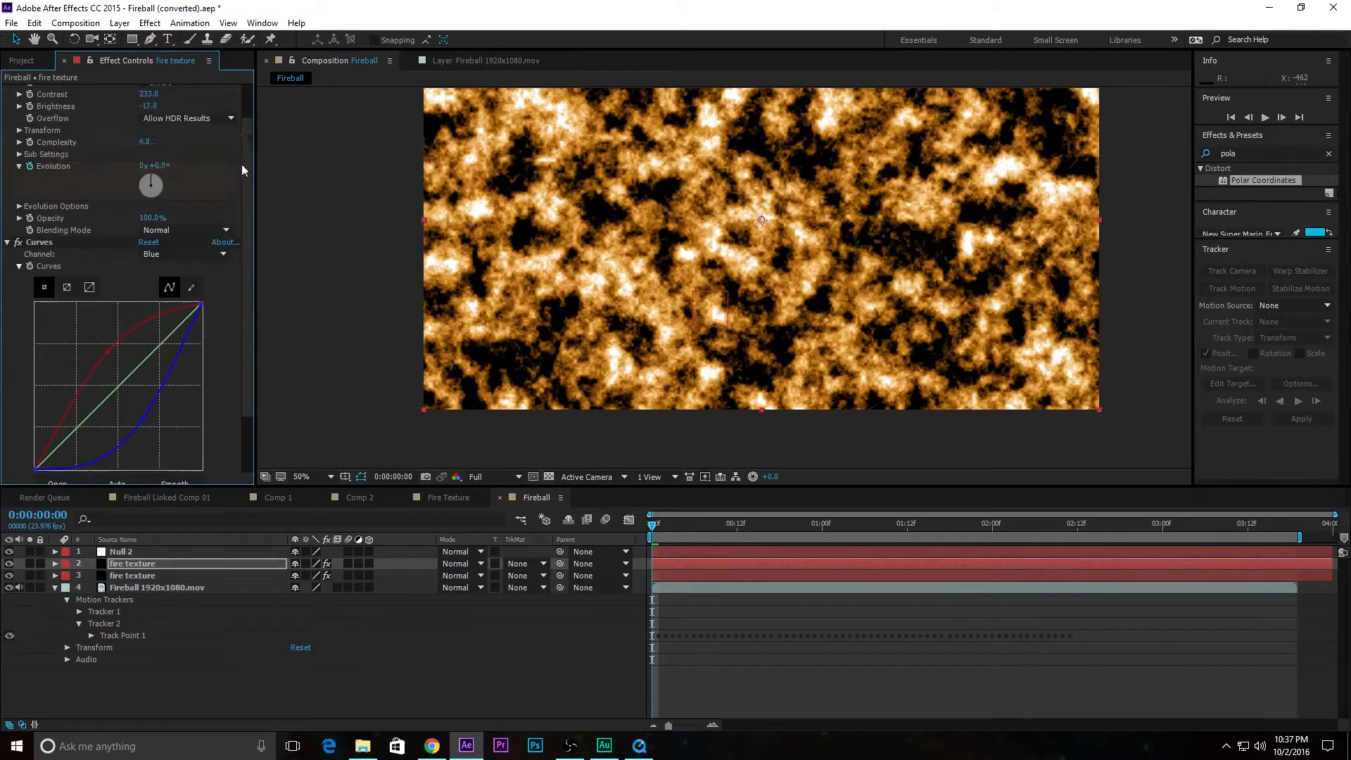
scroll(240, 176, down, 2)
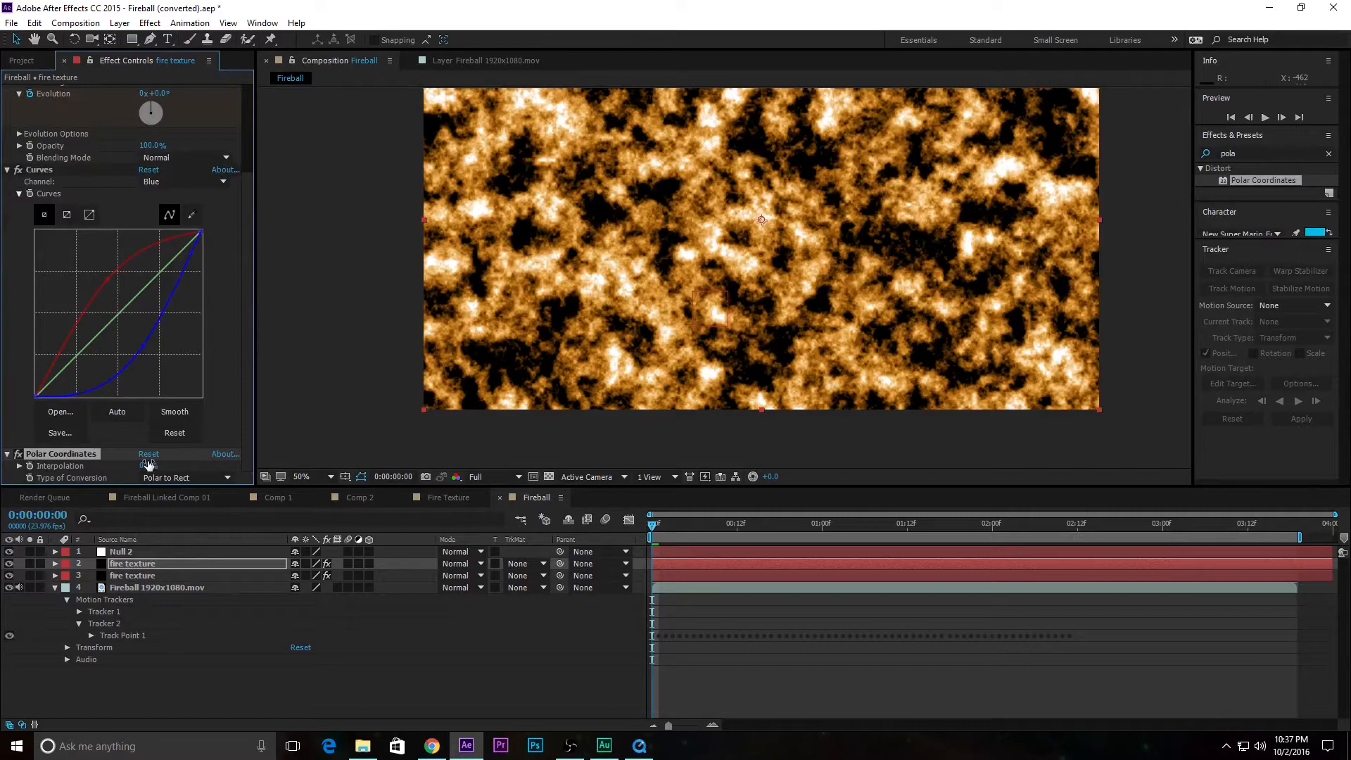
drag(149, 465, 309, 451)
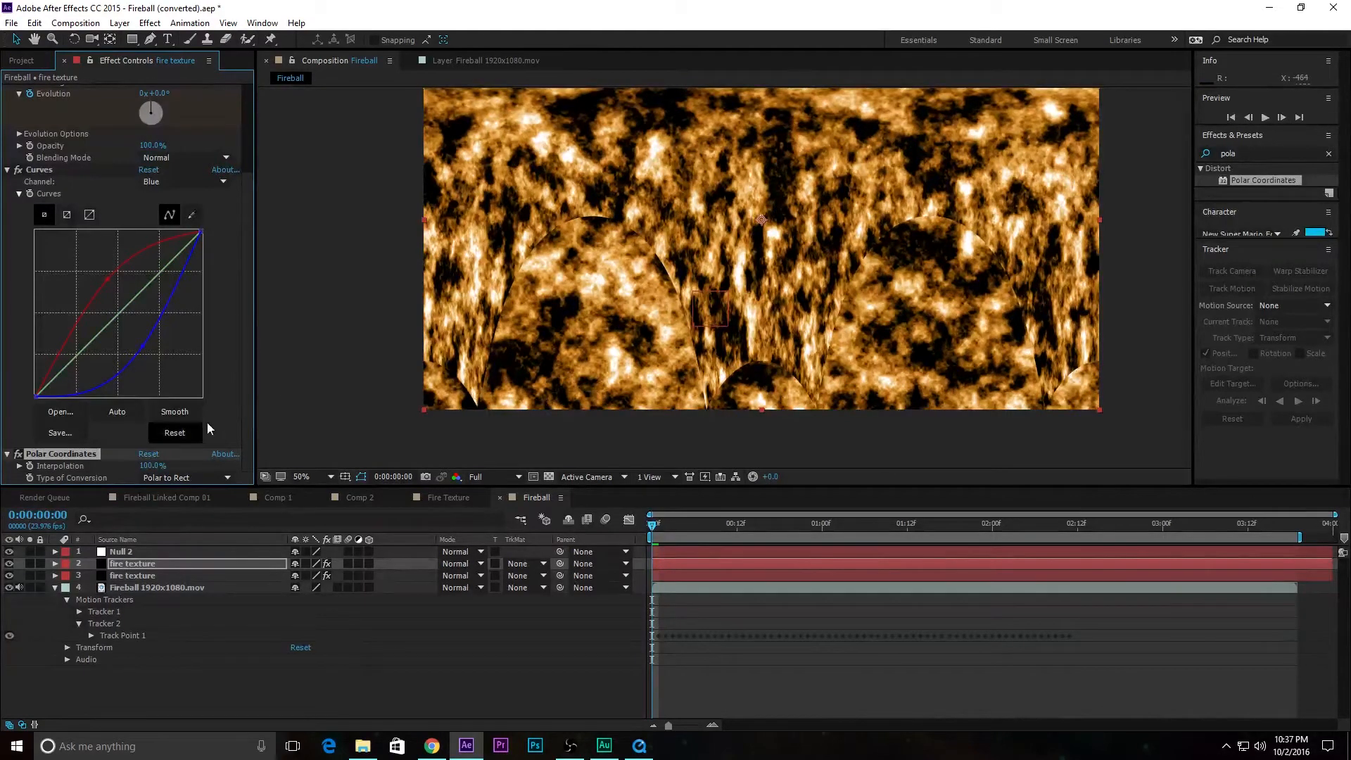
drag(141, 466, 213, 504)
Try the Rect to Polar conversion in Polar Coordinates and return the type to Polar to Rect
click(200, 479)
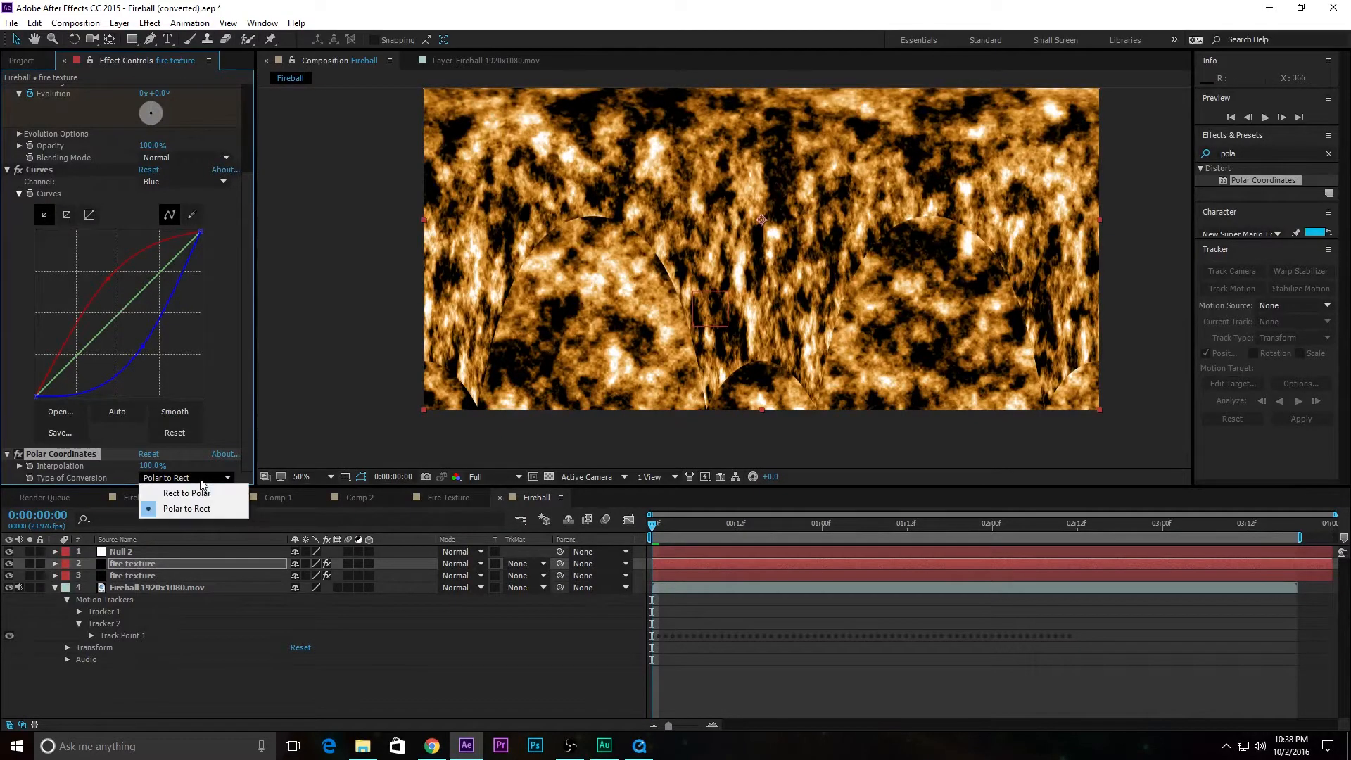
click(203, 494)
click(201, 479)
click(197, 497)
click(200, 479)
click(200, 507)
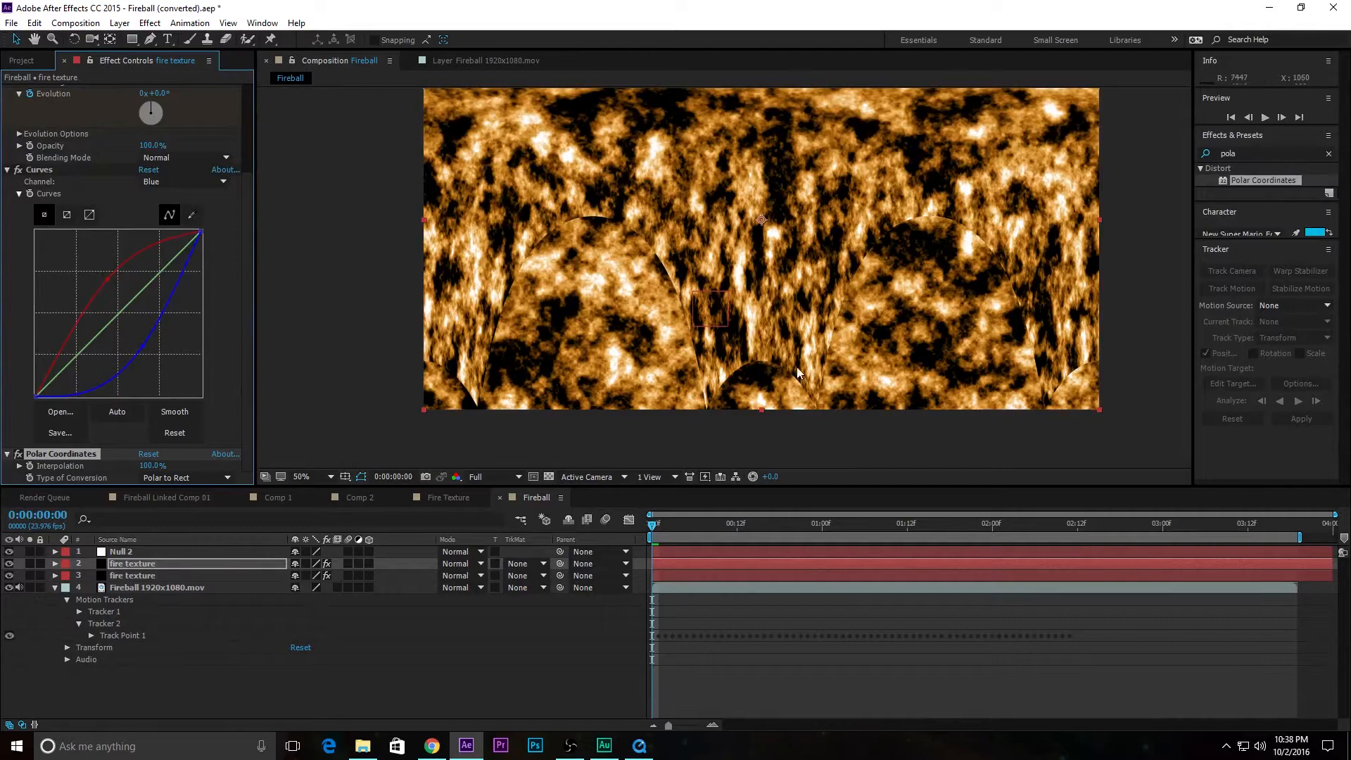
Preview the polar-distorted fire texture animation from the first frame
key(space)
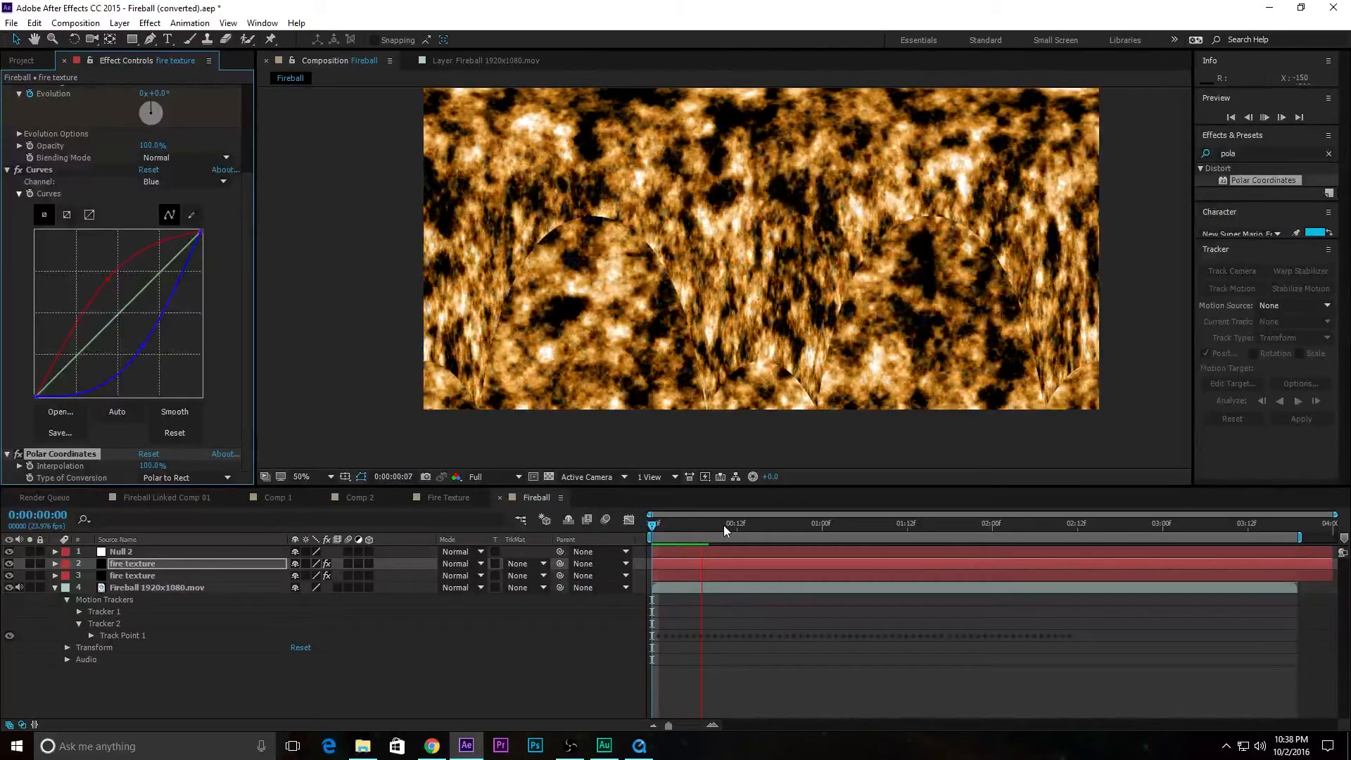
key(space)
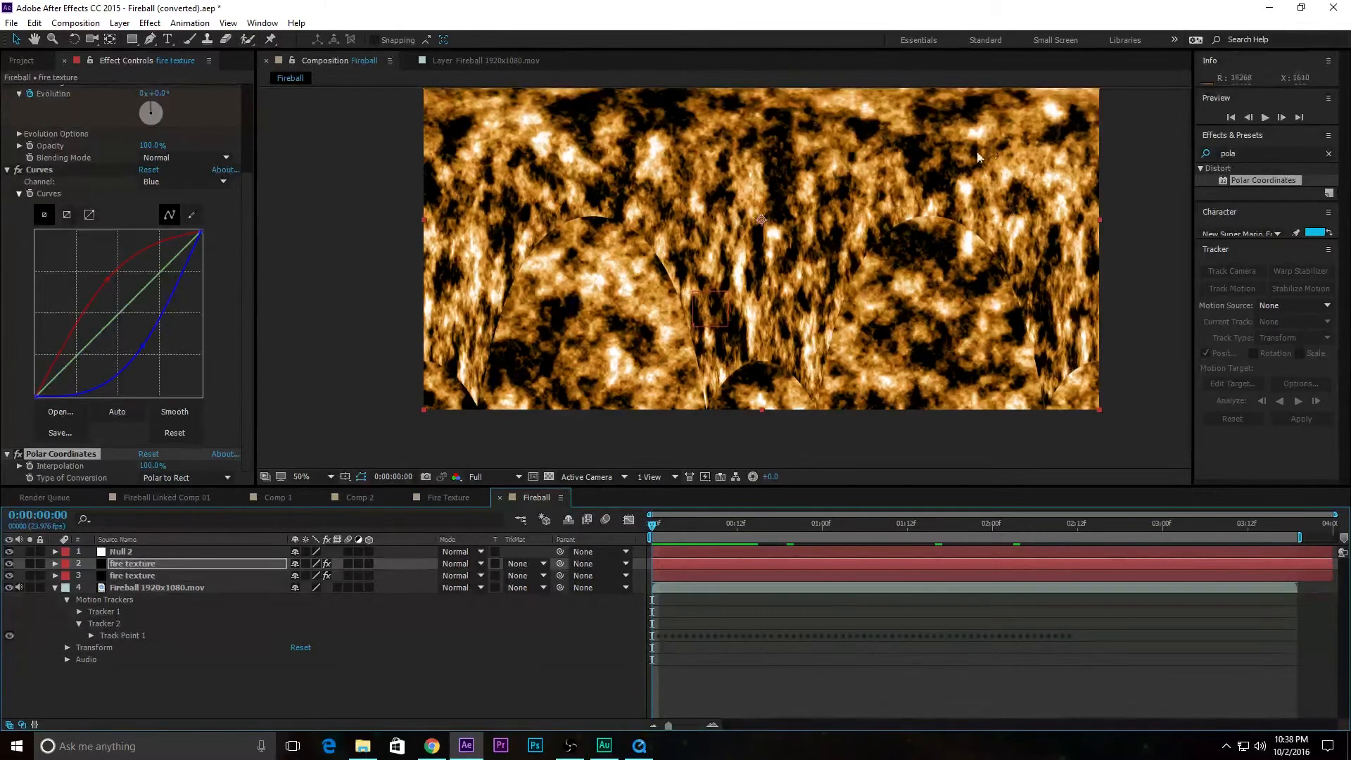
Try to draw a rectangular mask across the lower part of the upper fire texture layer
click(132, 38)
drag(396, 440, 1152, 372)
key(ctrl+z)
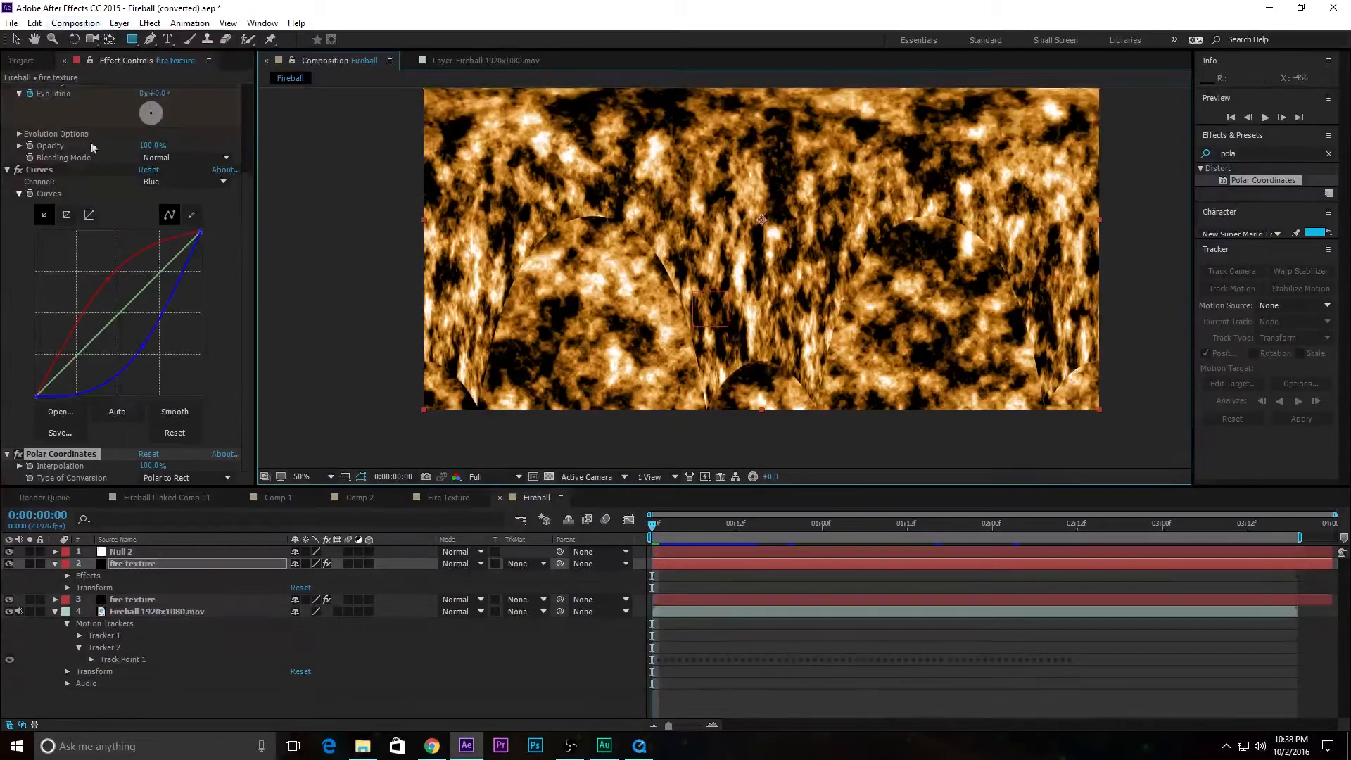
Pre-compose the upper fire texture layer as "Pre COmp Fire", moving all attributes into the new composition
click(127, 565)
click(119, 22)
click(203, 550)
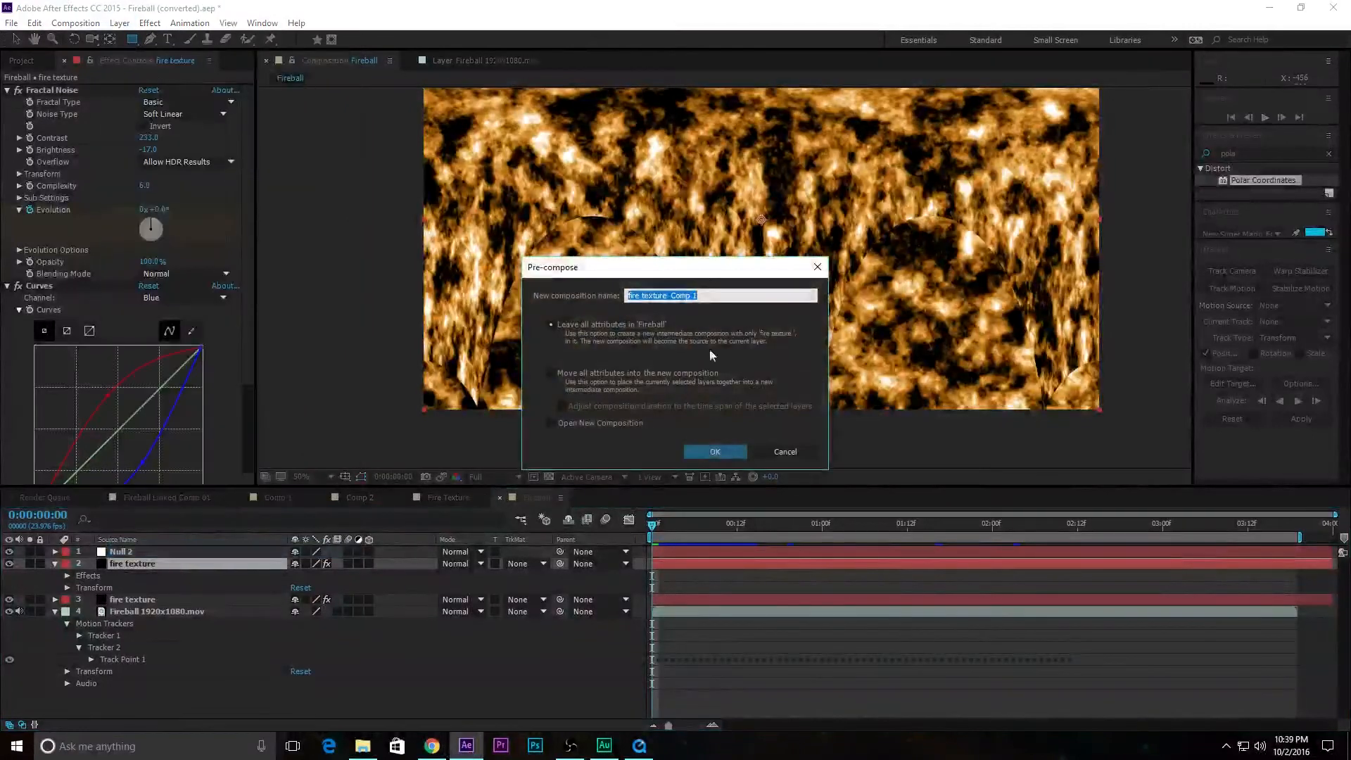
key(BackSpace)
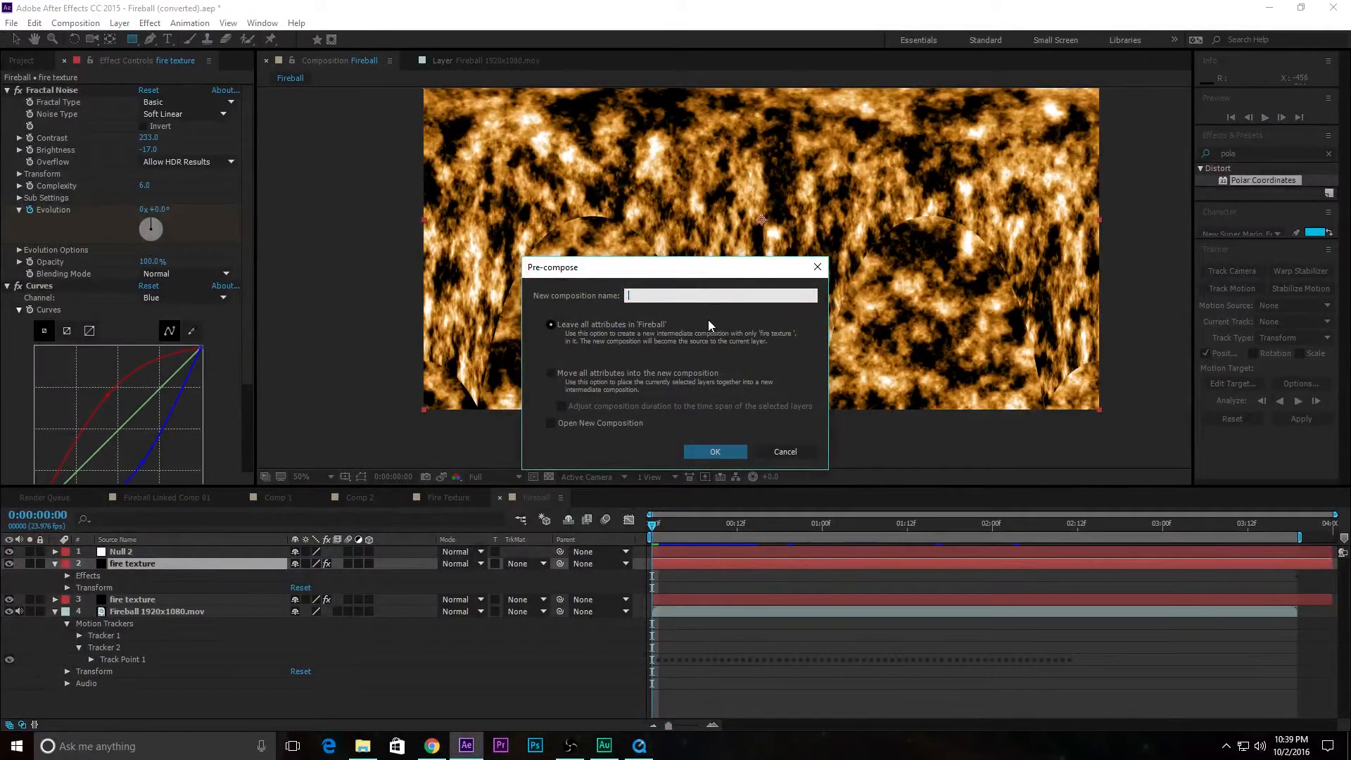
text(Pre COmp Fire)
click(551, 373)
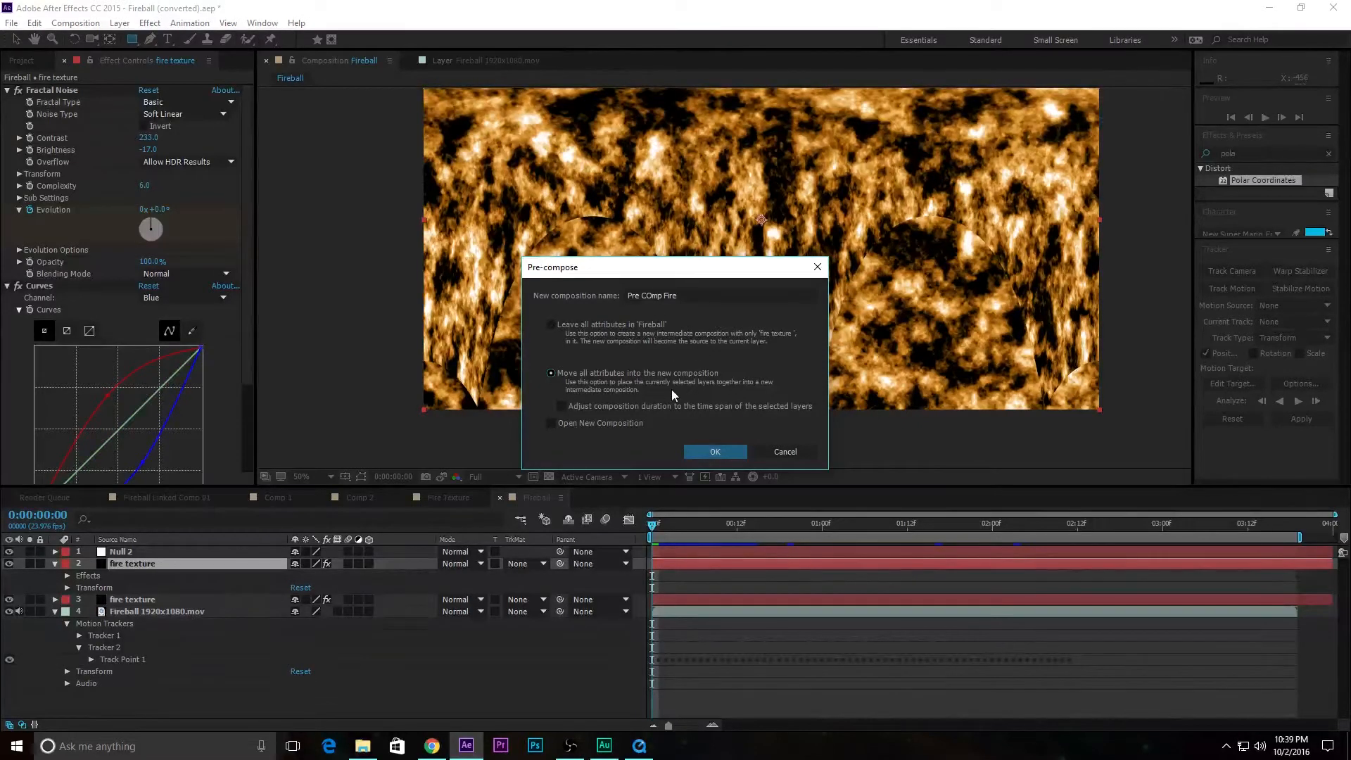
click(704, 451)
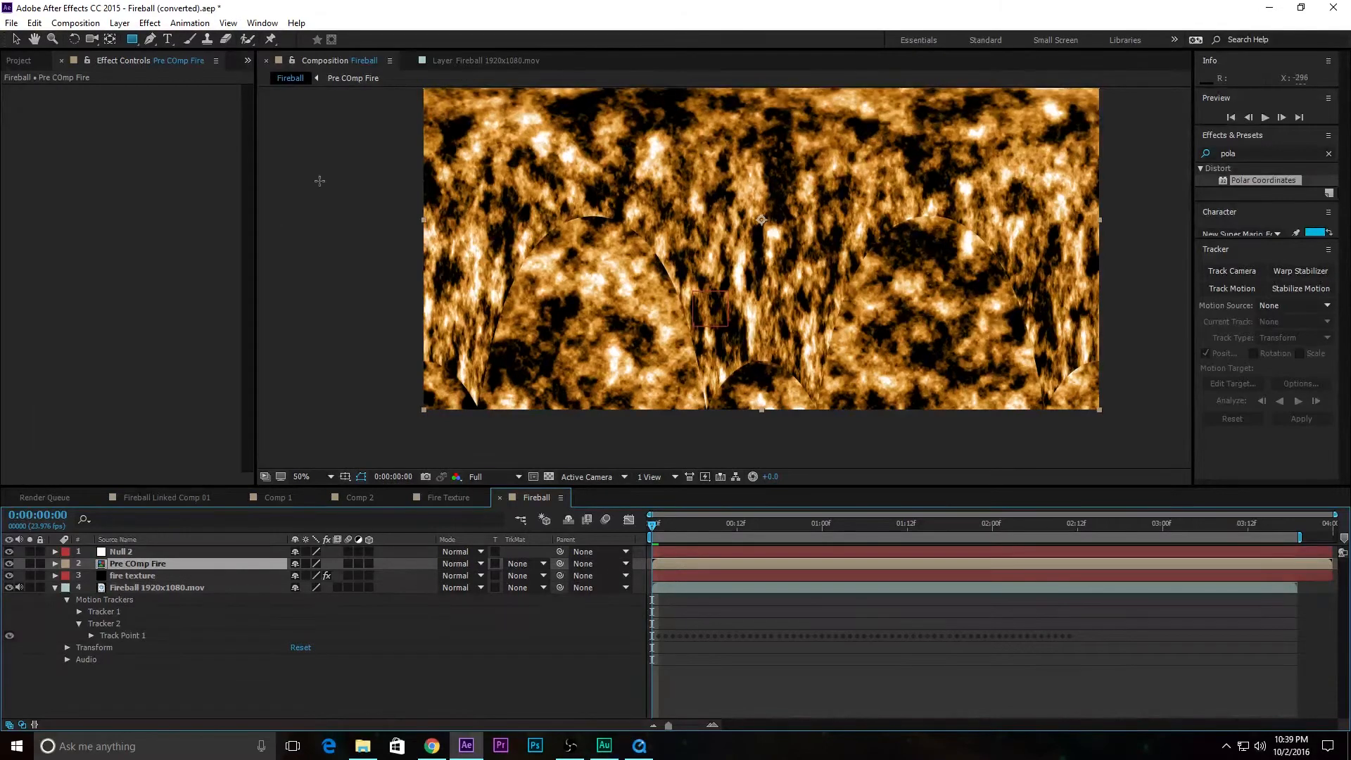
Pre-compose the remaining fire texture layer as "Fire Tecture Bottom", moving all attributes into the new composition
click(55, 563)
click(164, 588)
click(191, 331)
click(120, 23)
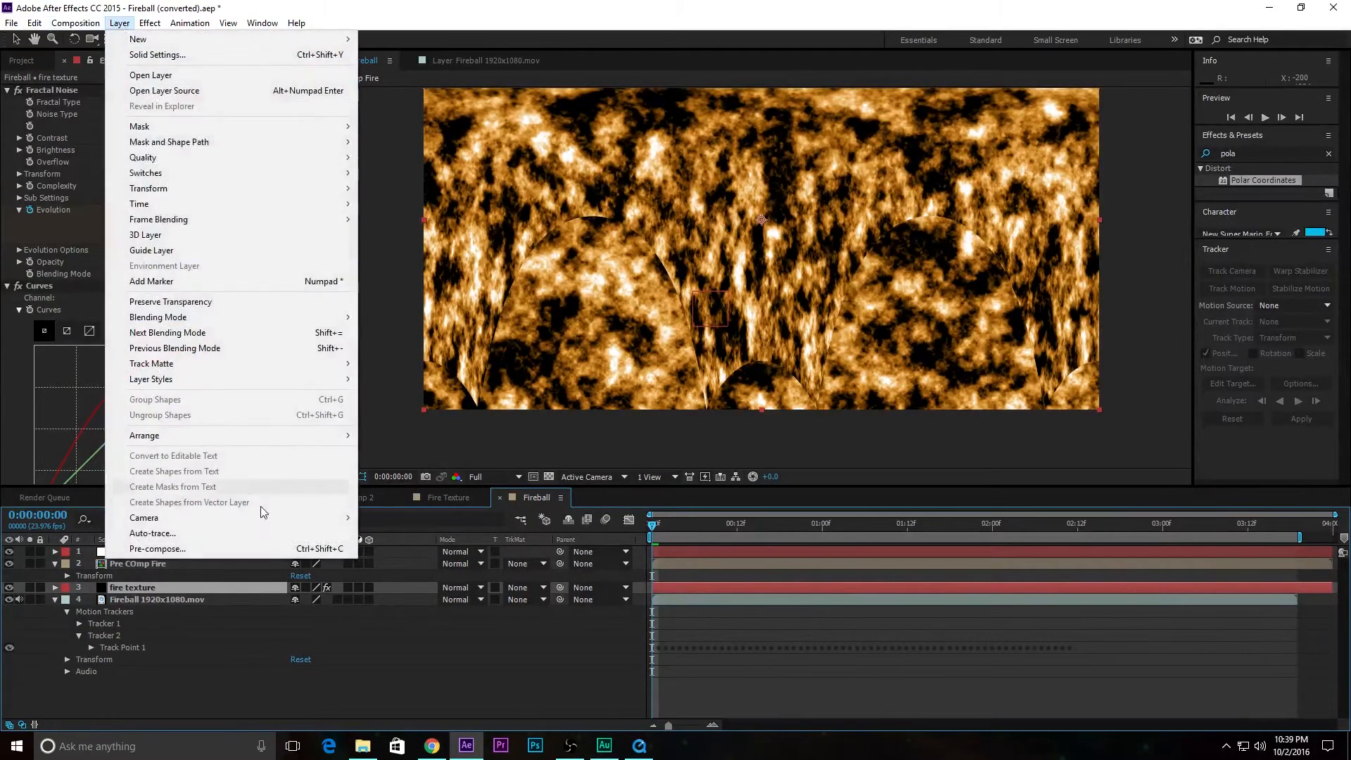
click(226, 533)
text(Fire Tecture Bottom)
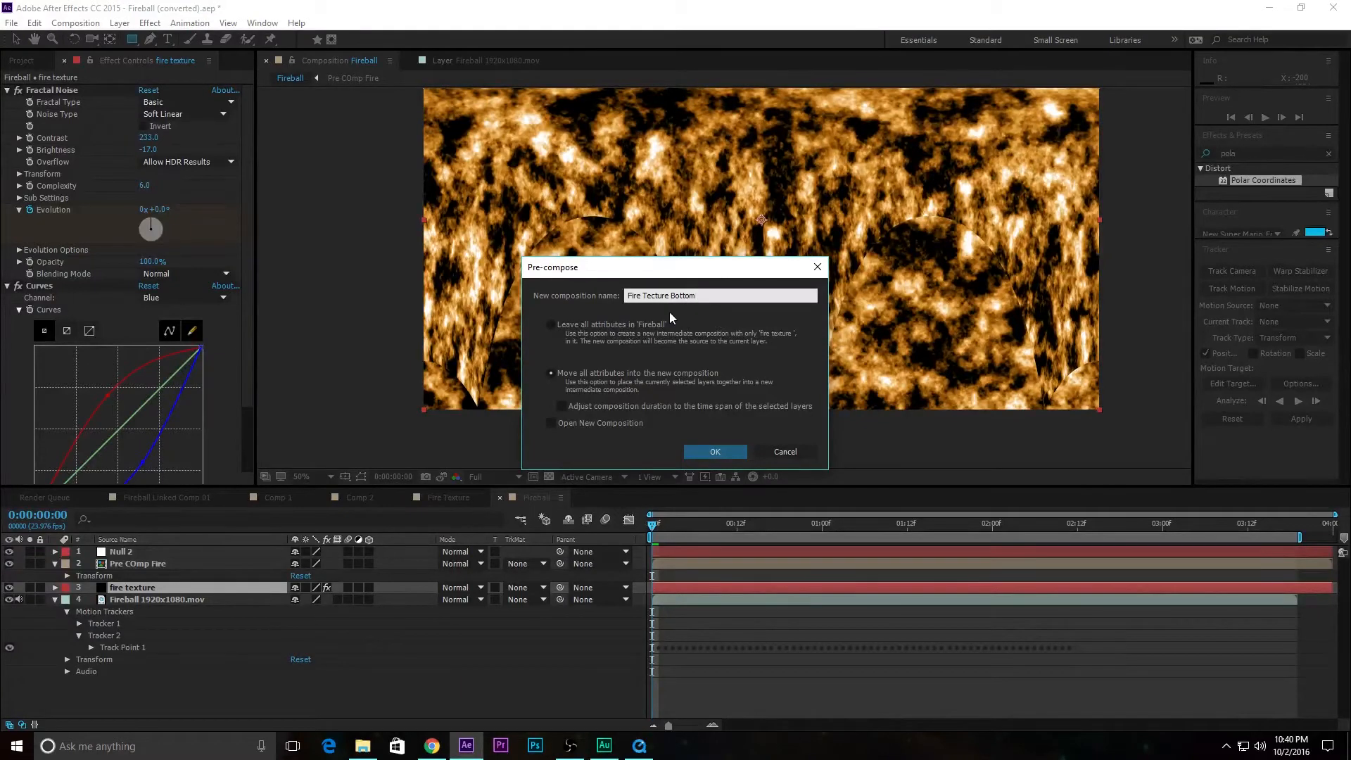
click(694, 451)
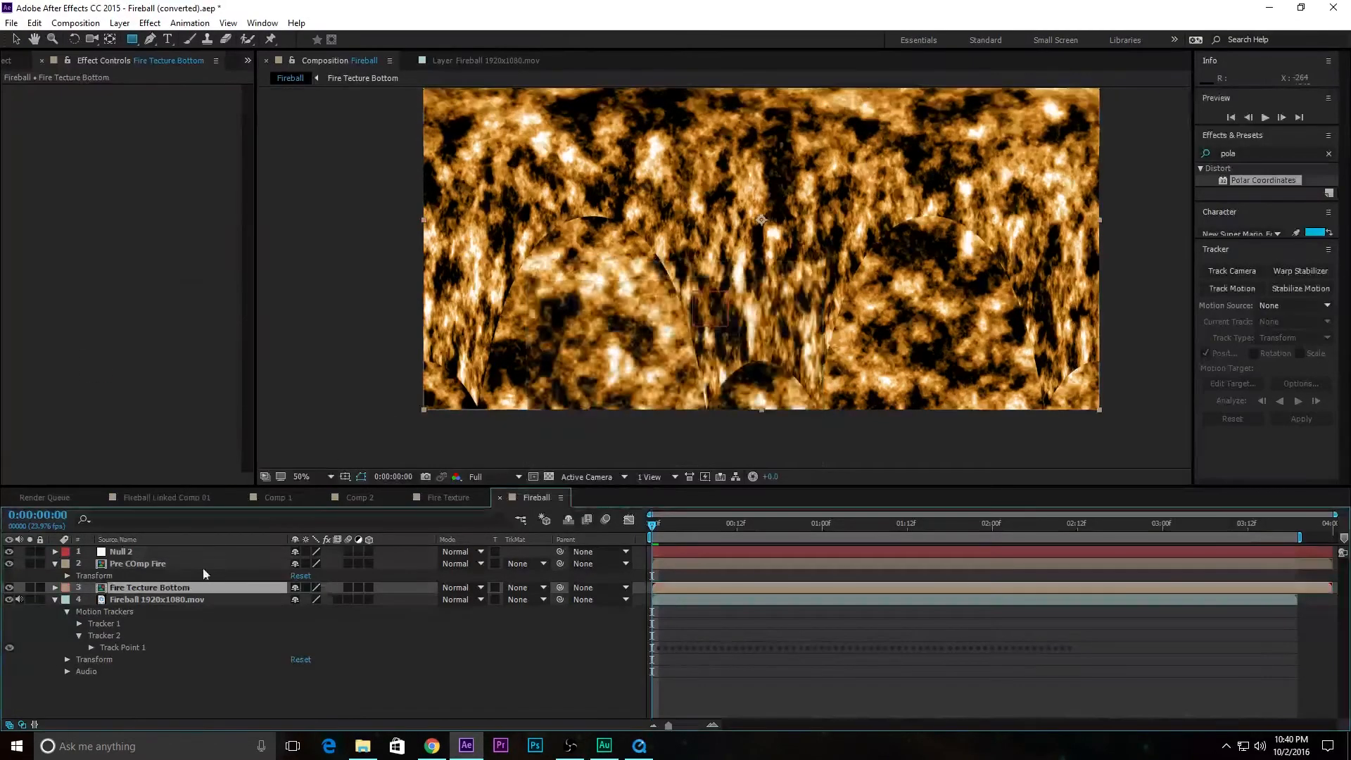
Try to reposition and rotate the Fire Tecture Bottom layer in the composition view
click(16, 39)
drag(1068, 229, 984, 197)
key(ctrl+z)
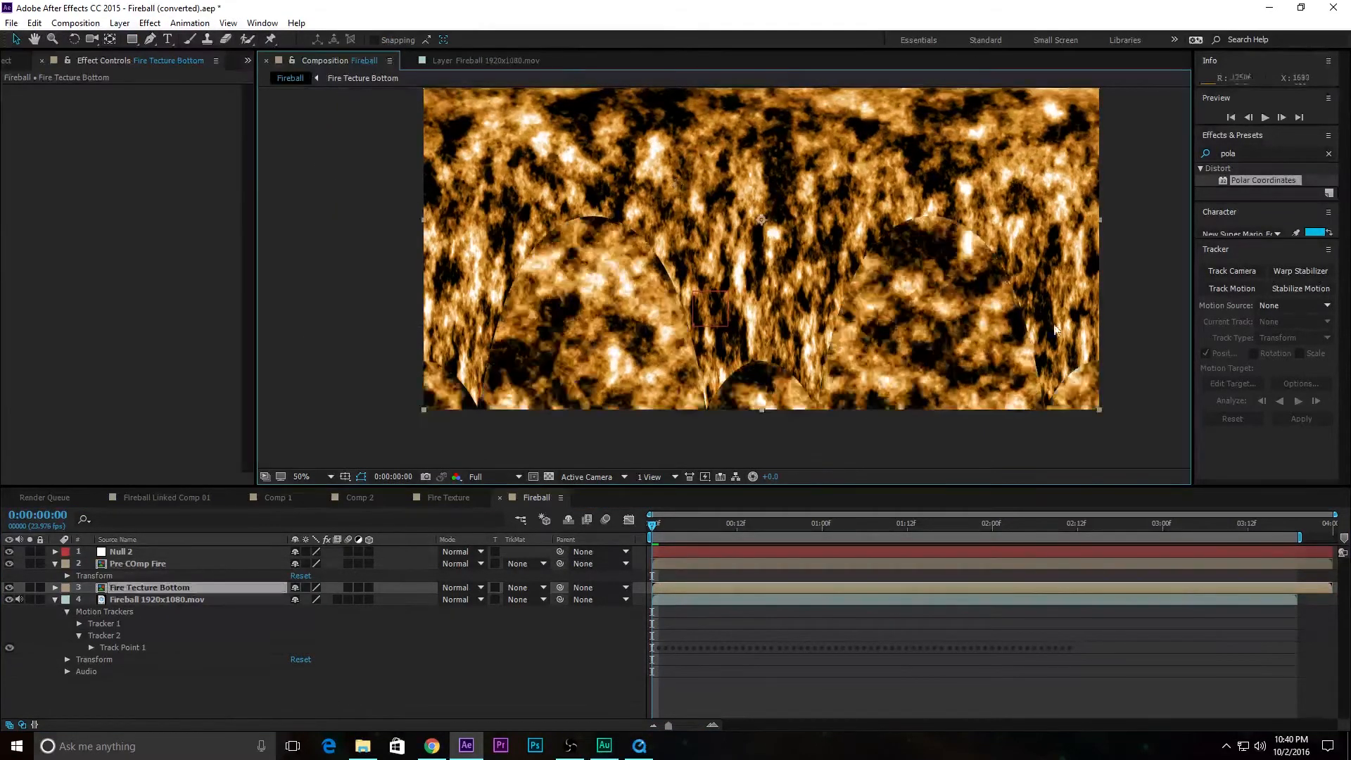
key(w)
drag(1128, 232, 1042, 125)
drag(975, 344, 951, 253)
key(ctrl+z)
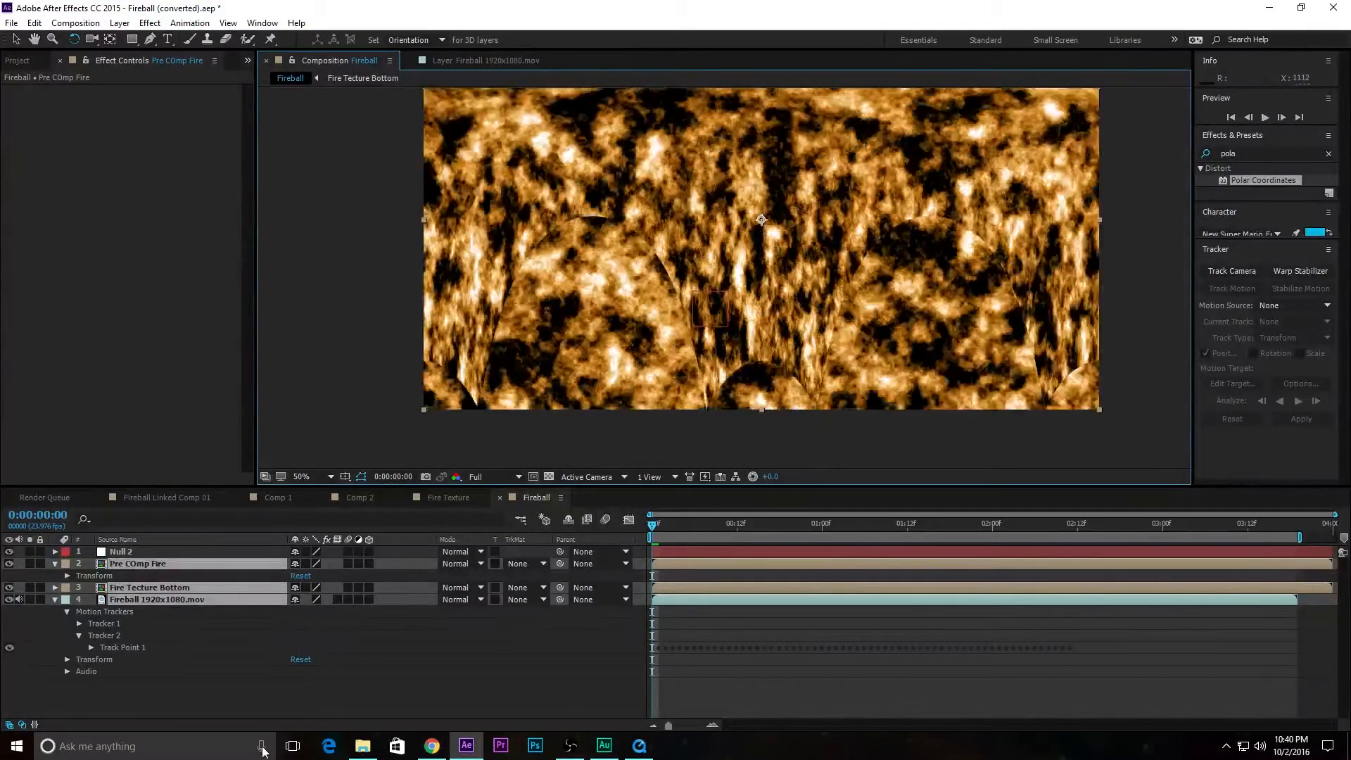
Try to turn the Fire Tecture Bottom layer upside down, and undo both the rotation and its pre-composition
click(169, 588)
drag(965, 352, 598, 166)
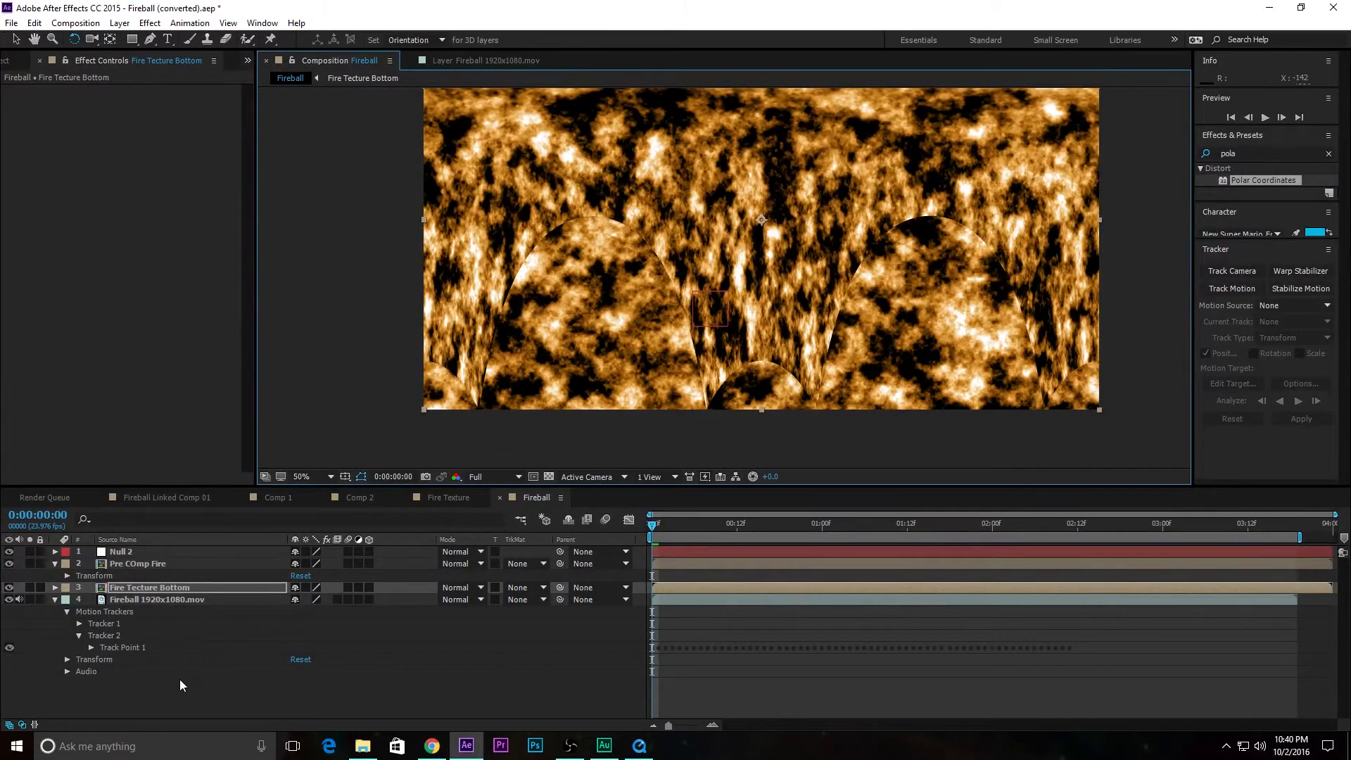
key(ctrl+z)
key(ctrl+z)
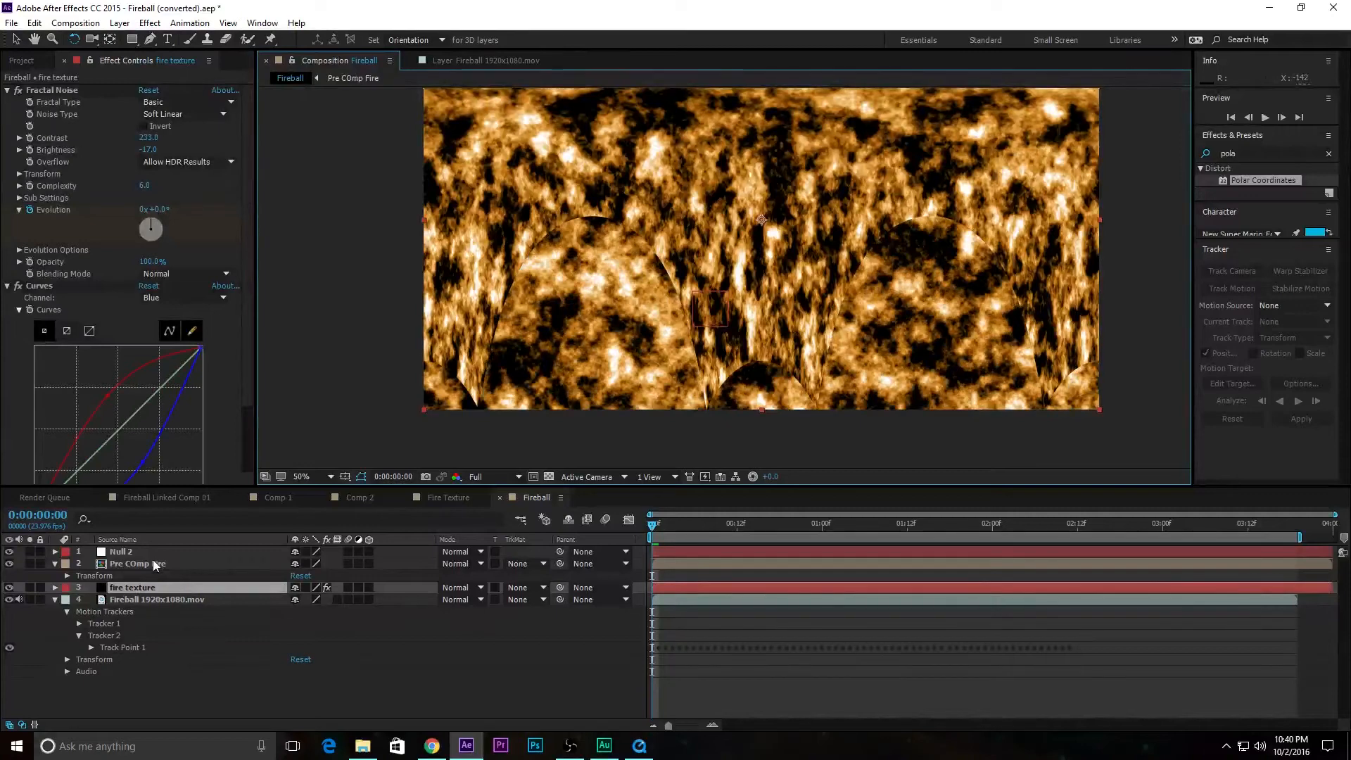
Apply the Polar Coordinates effect to the fire texture layer below Pre COmp Fire
click(153, 561)
click(190, 599)
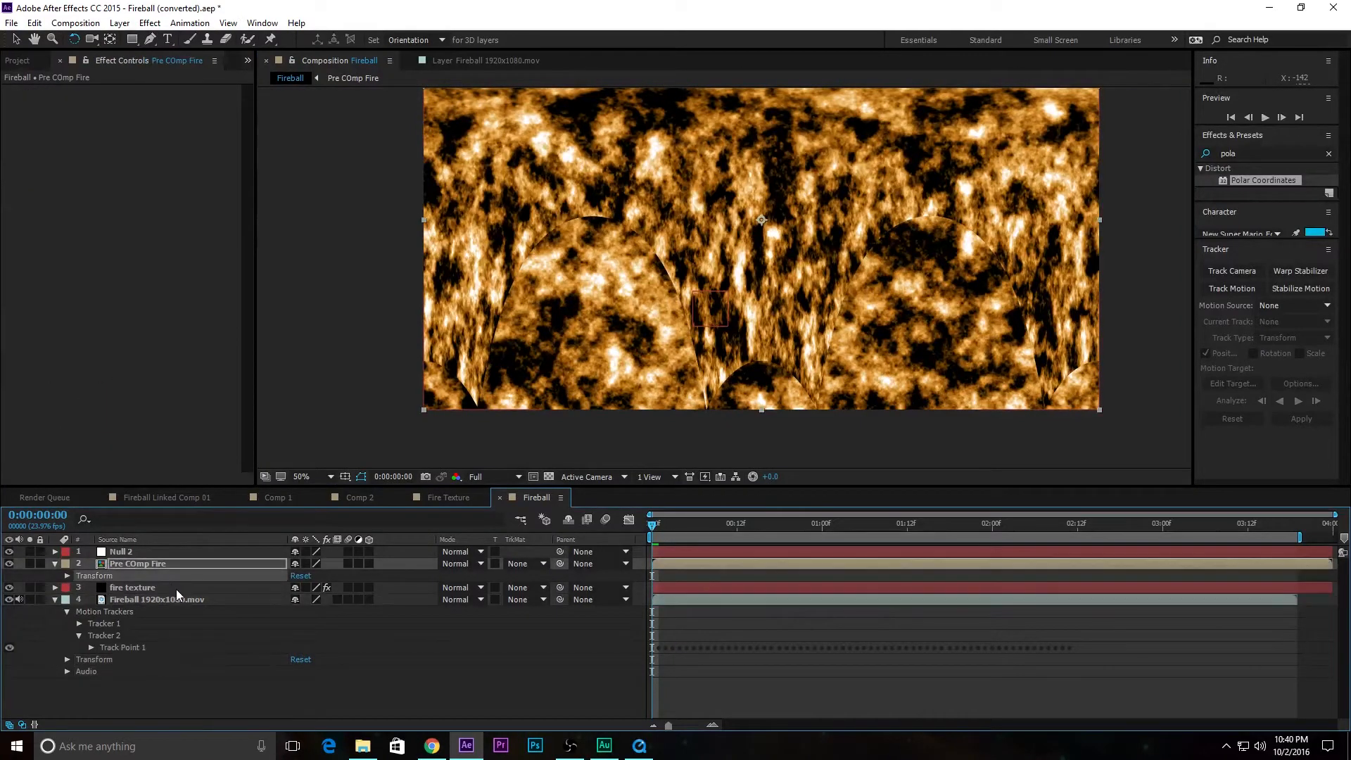
click(172, 587)
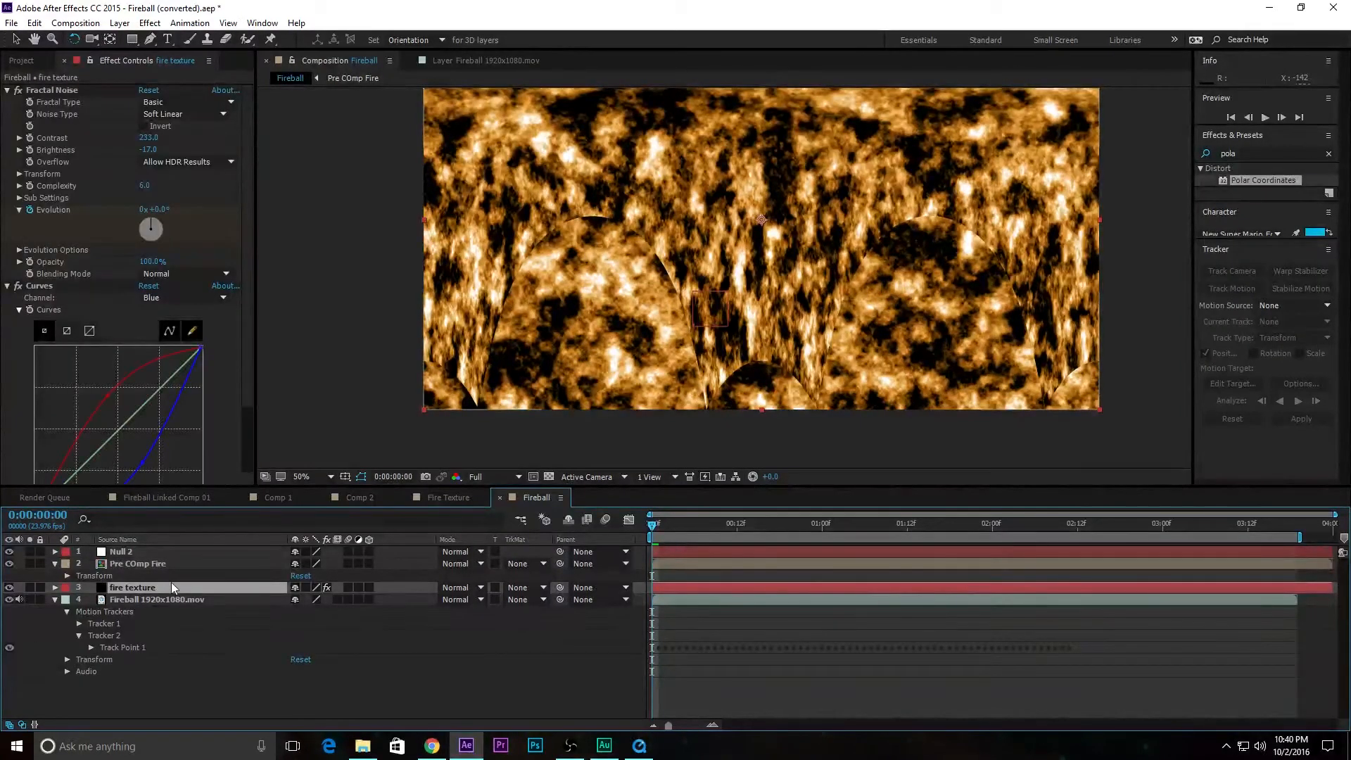
drag(1263, 180, 124, 587)
key(v)
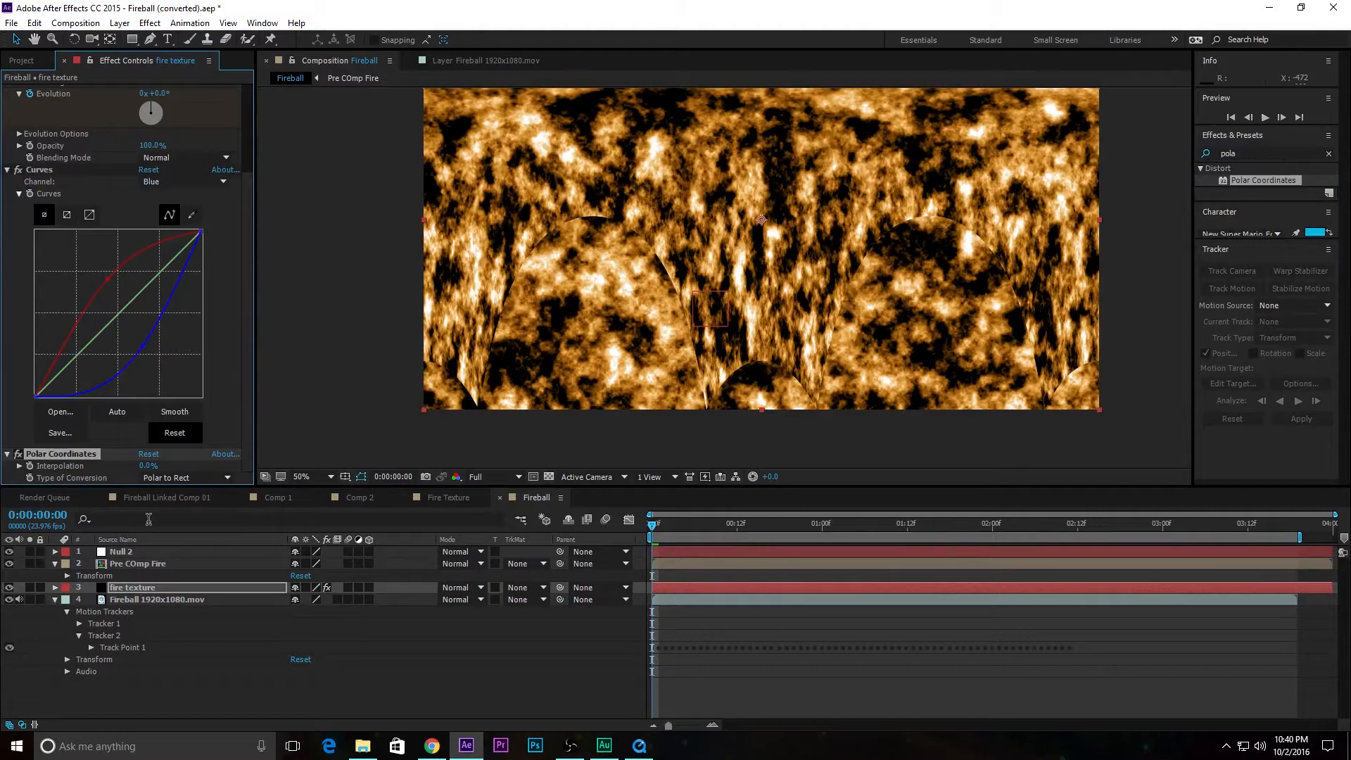
Set the Polar Coordinates interpolation on the fire texture layer to 100% and rotate the layer upside down
drag(147, 466, 362, 450)
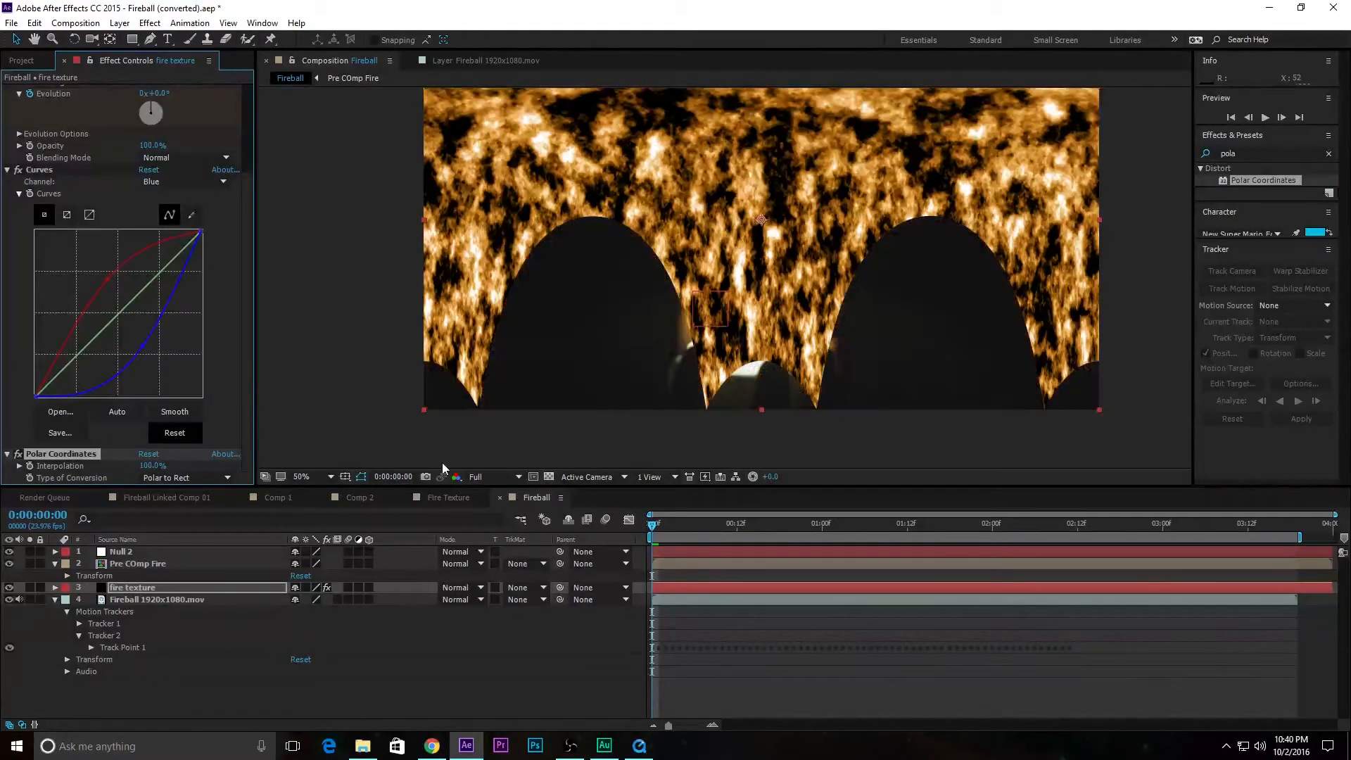
click(74, 39)
drag(933, 331, 672, 176)
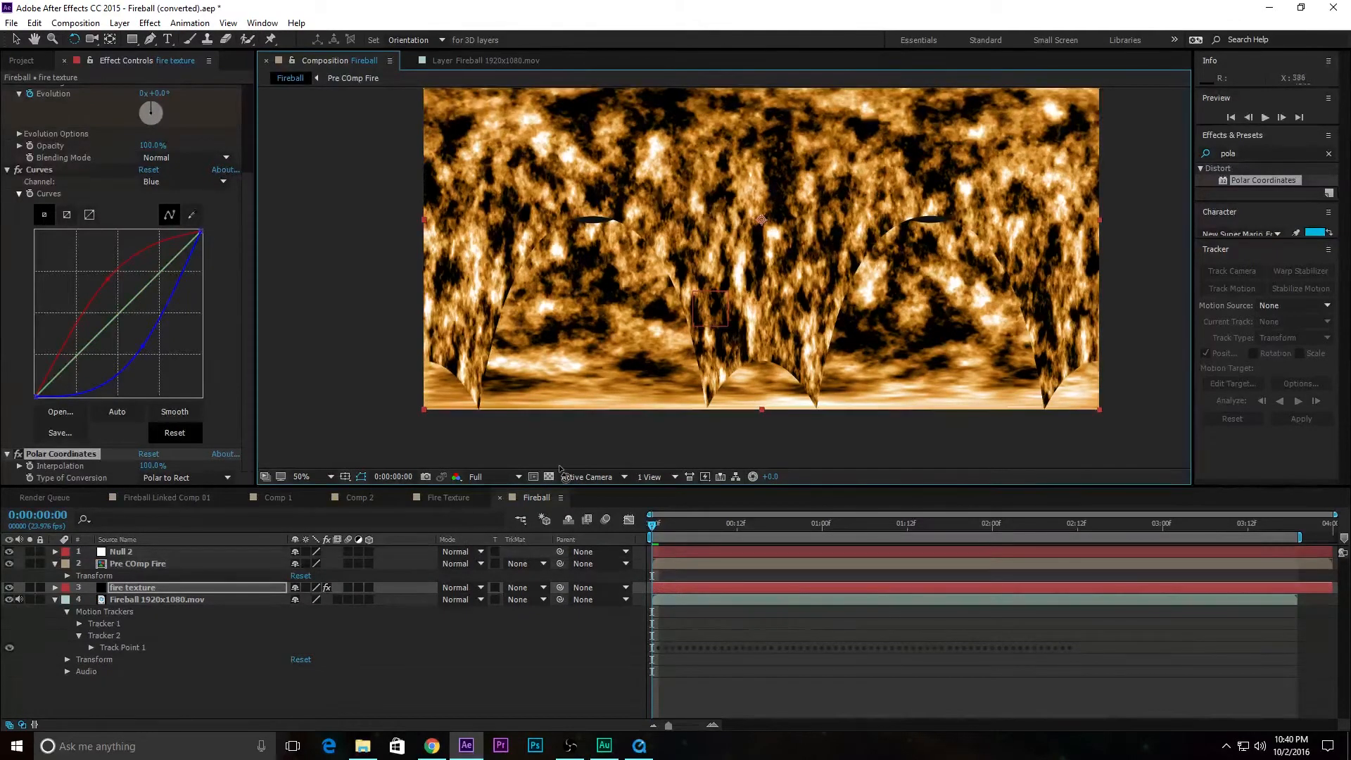
Stretch the fire texture layer vertically and move it up until its lower edge meets the bottom of the frame
click(158, 587)
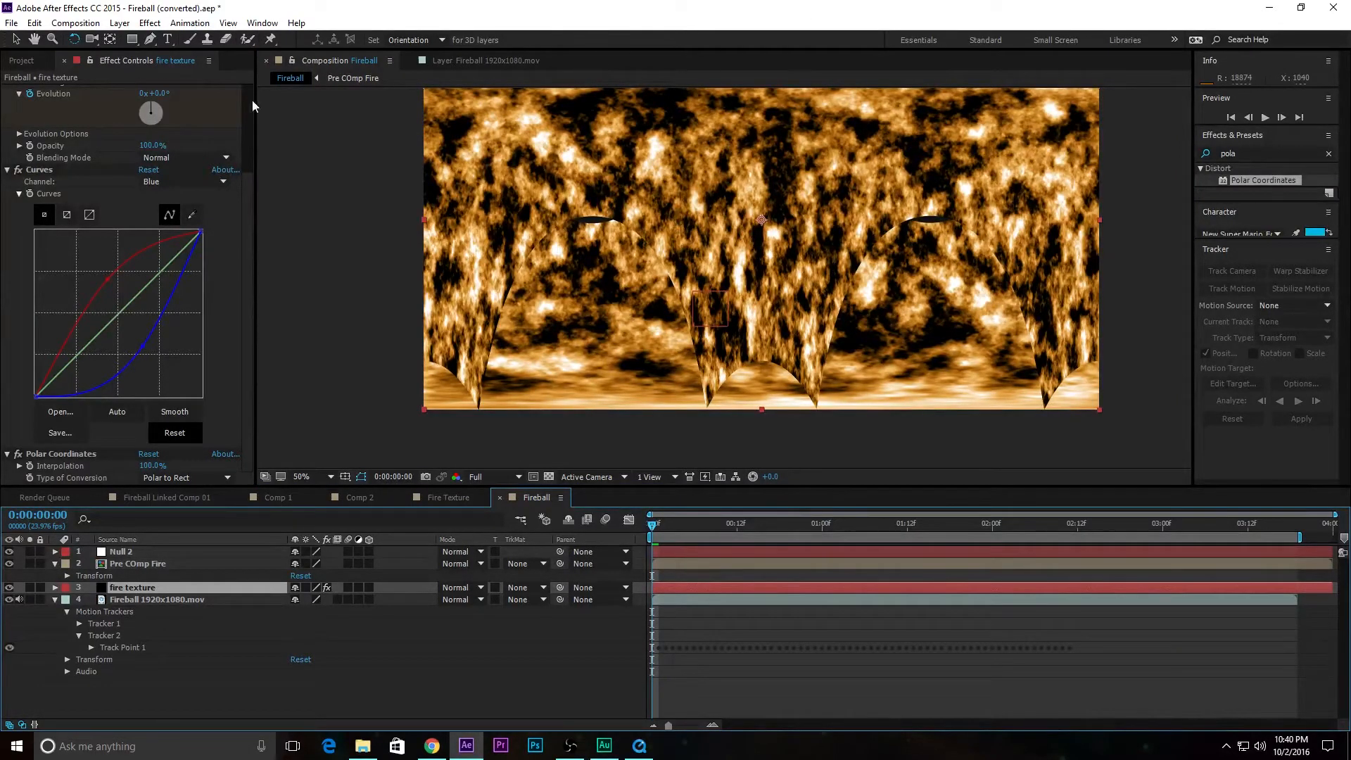
click(233, 646)
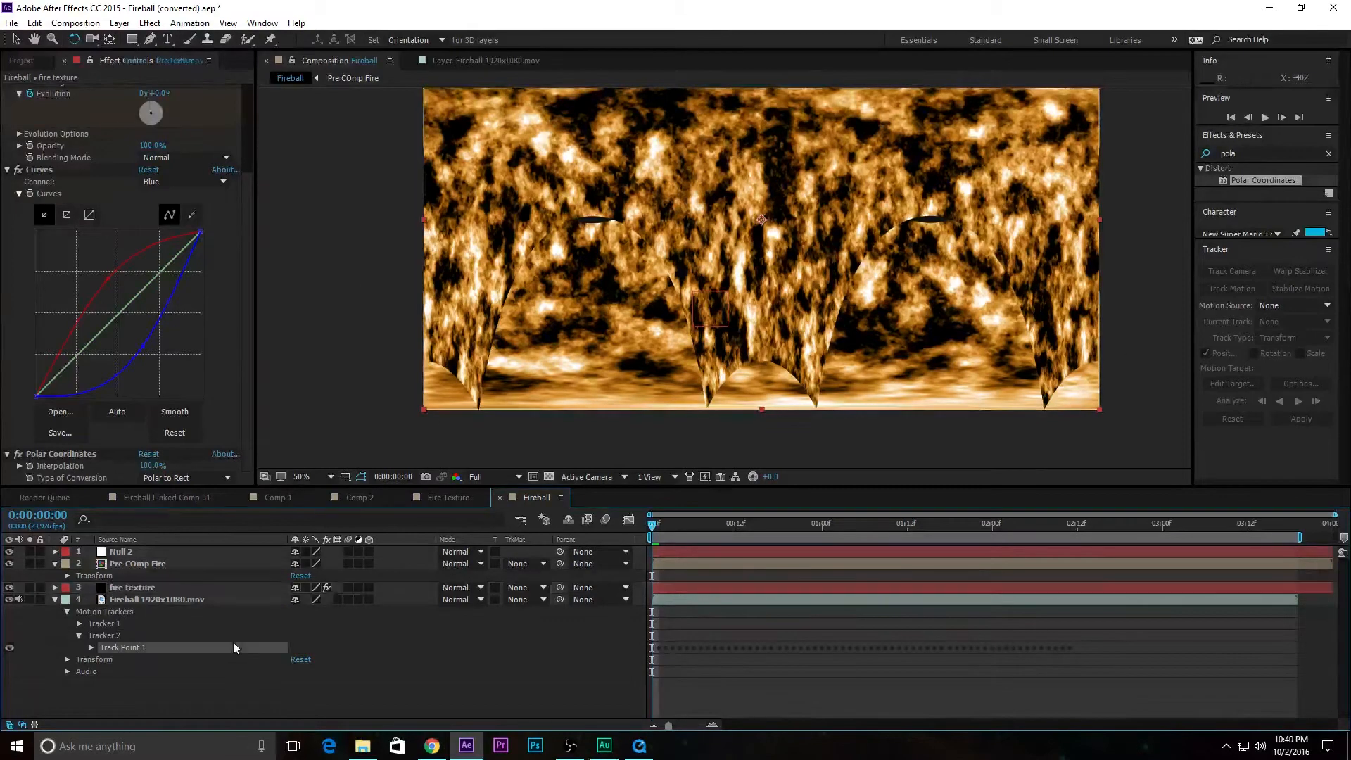
click(193, 589)
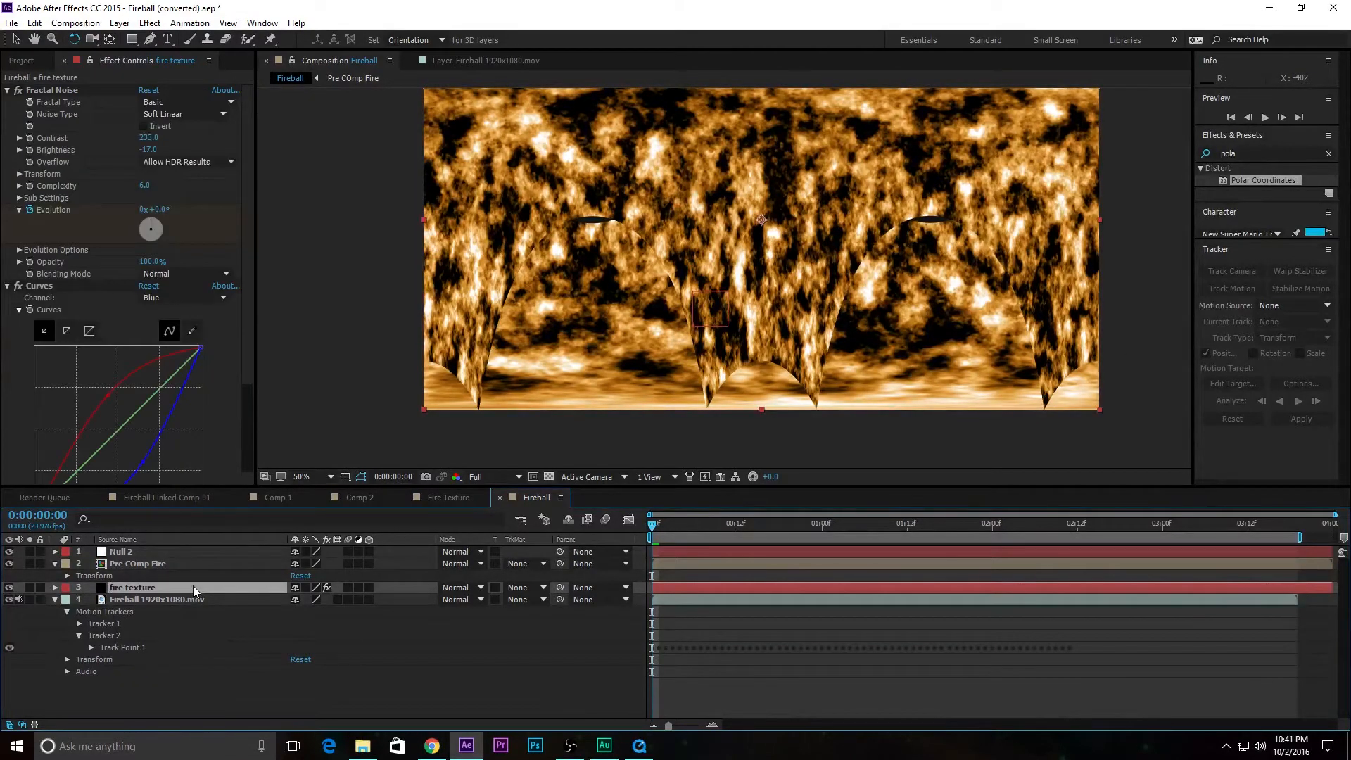
click(15, 40)
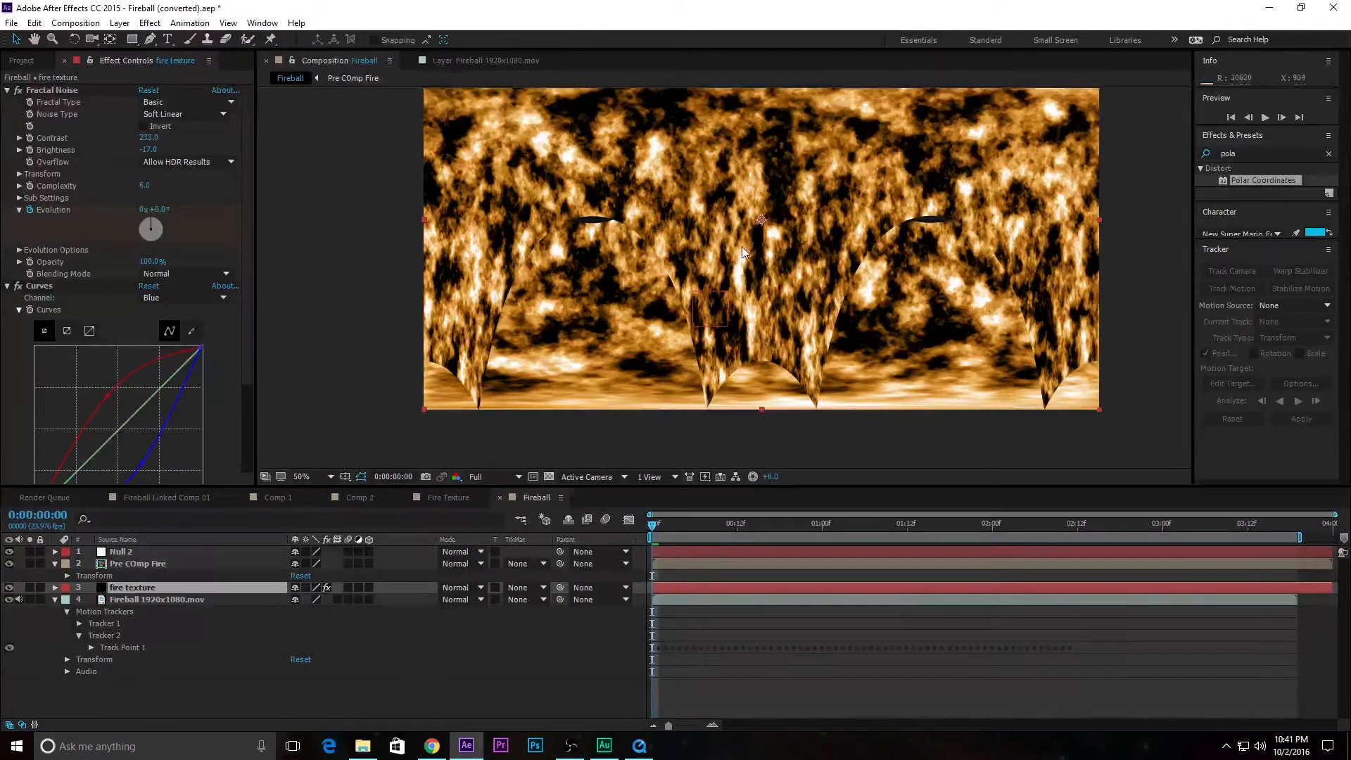
scroll(746, 250, down, 2)
drag(746, 250, 735, 271)
scroll(736, 200, up, 2)
scroll(741, 188, down, 2)
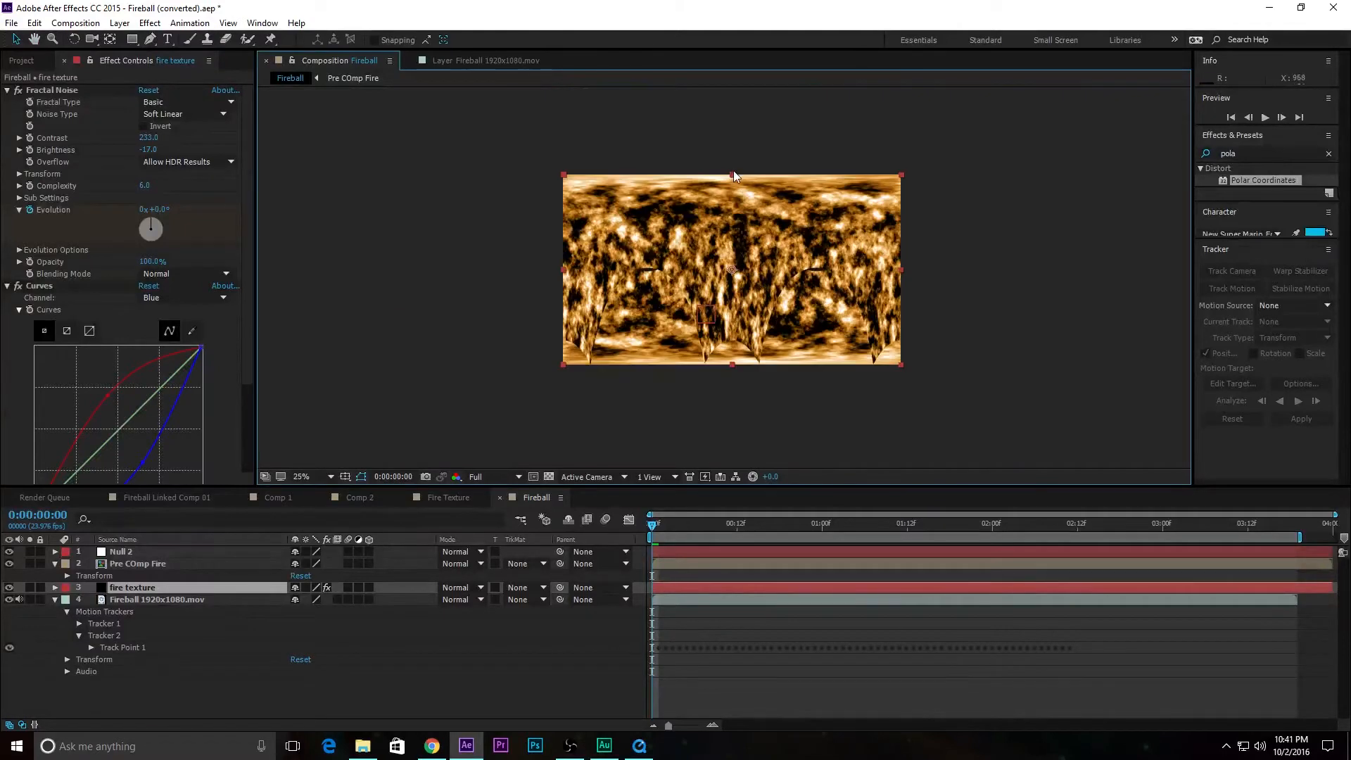
drag(733, 171, 734, 137)
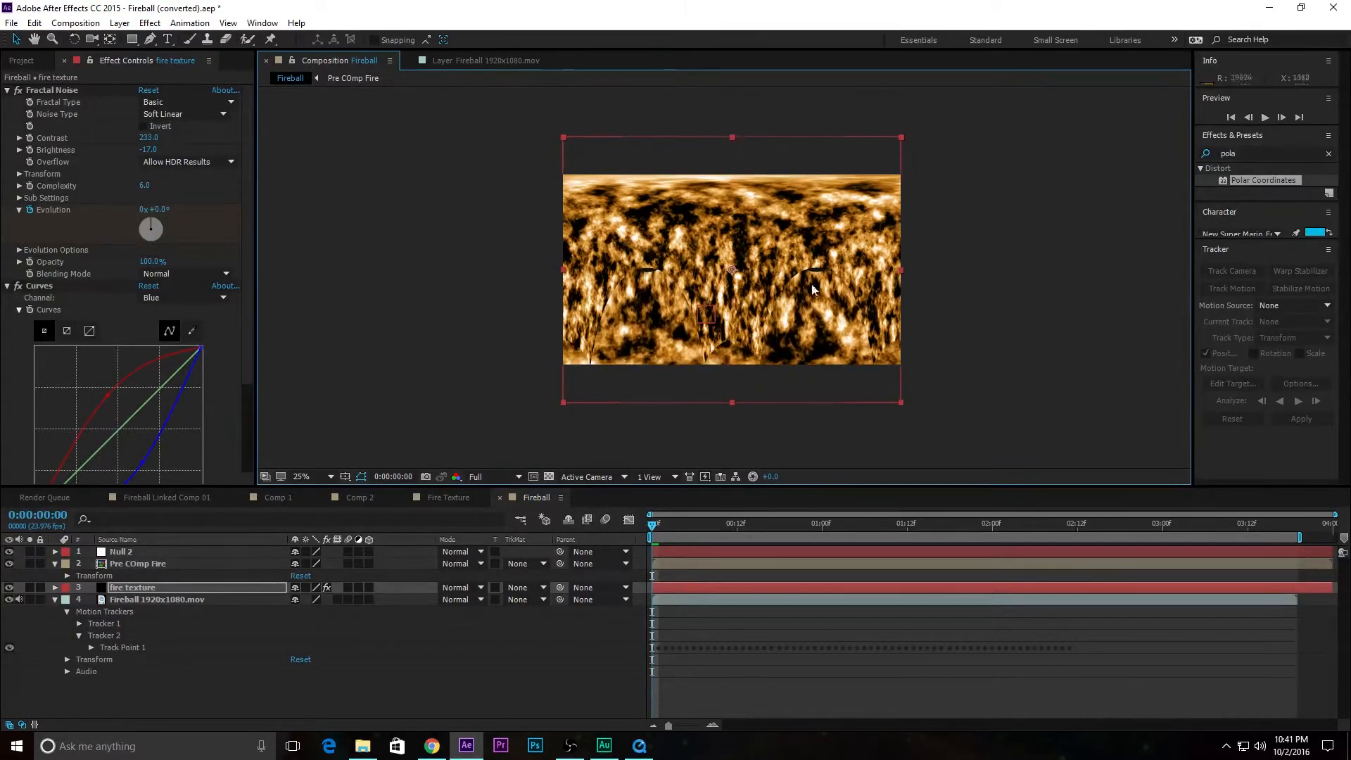
drag(842, 340, 842, 309)
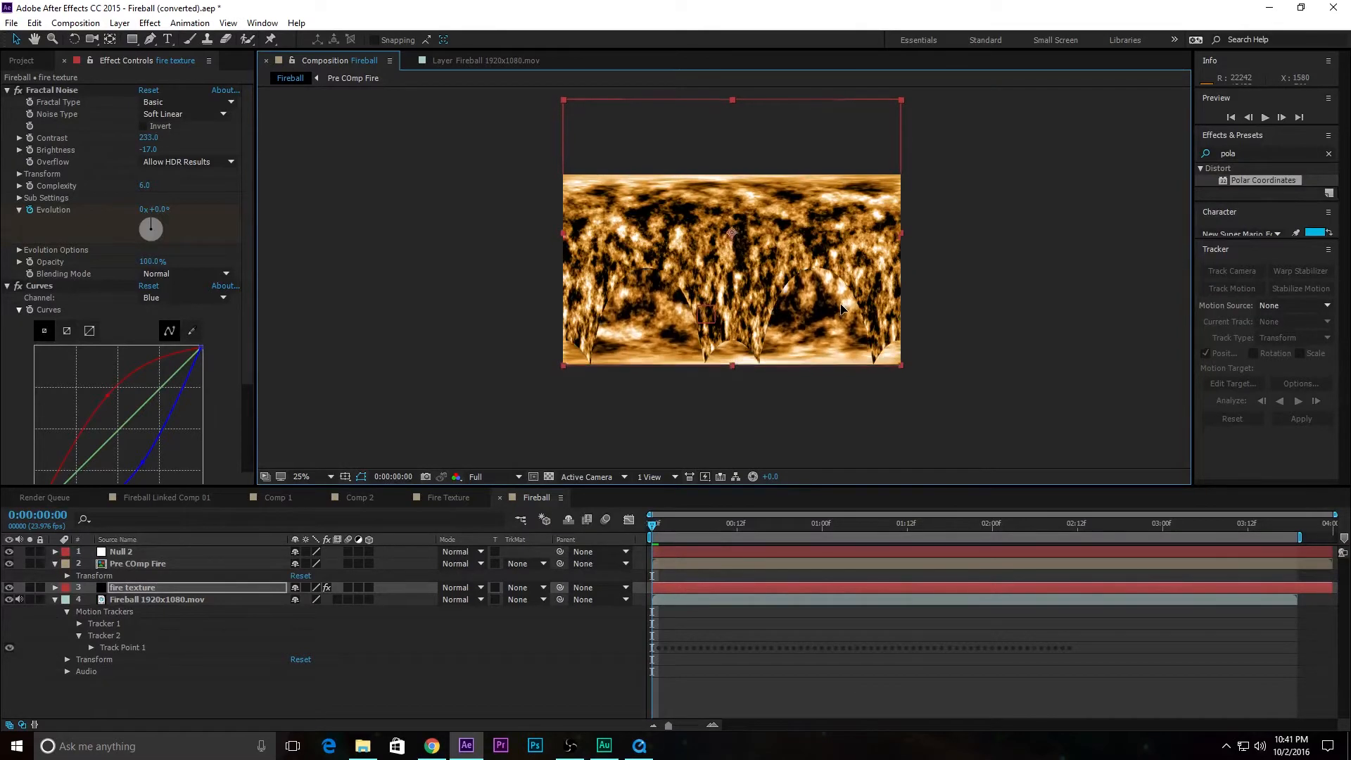
click(567, 404)
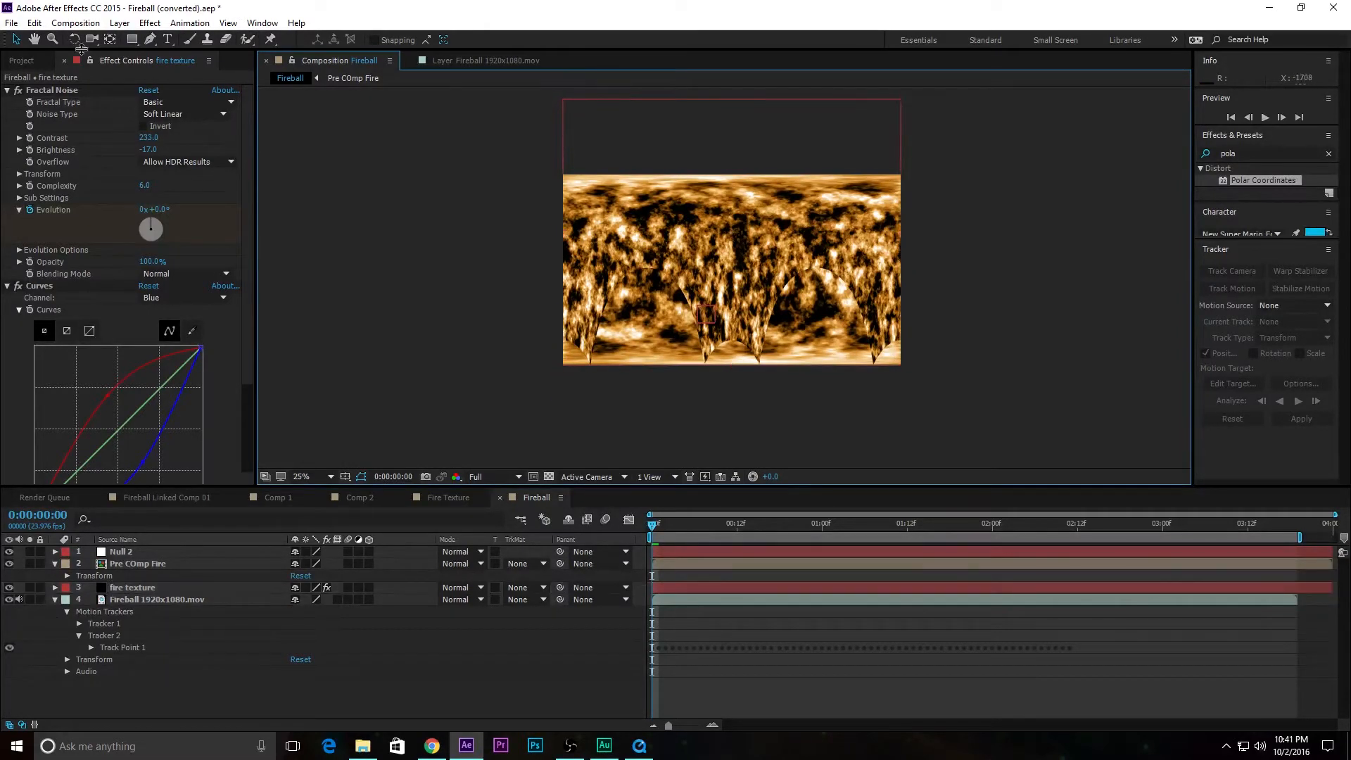
Draw a rectangular mask on the Pre COmp Fire layer covering the lower part of the frame across its full width
click(160, 564)
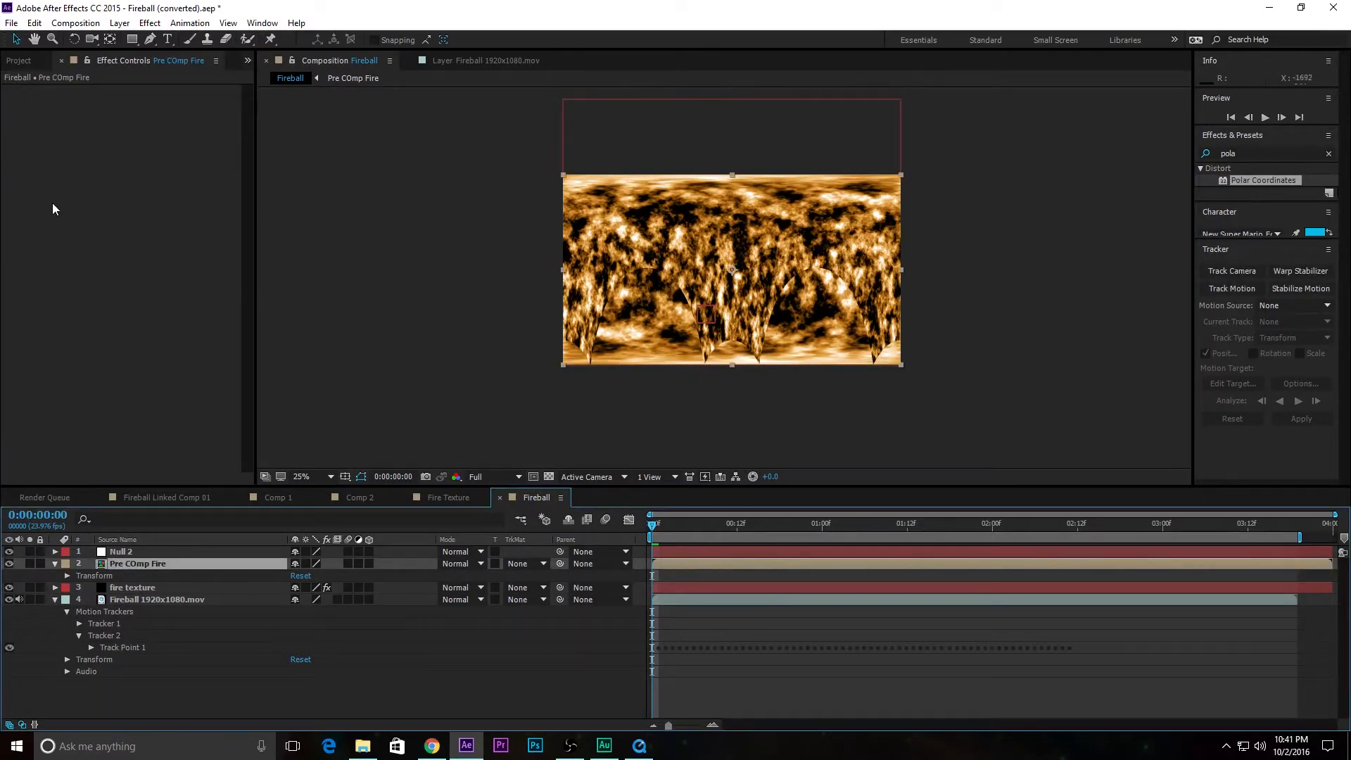
click(133, 41)
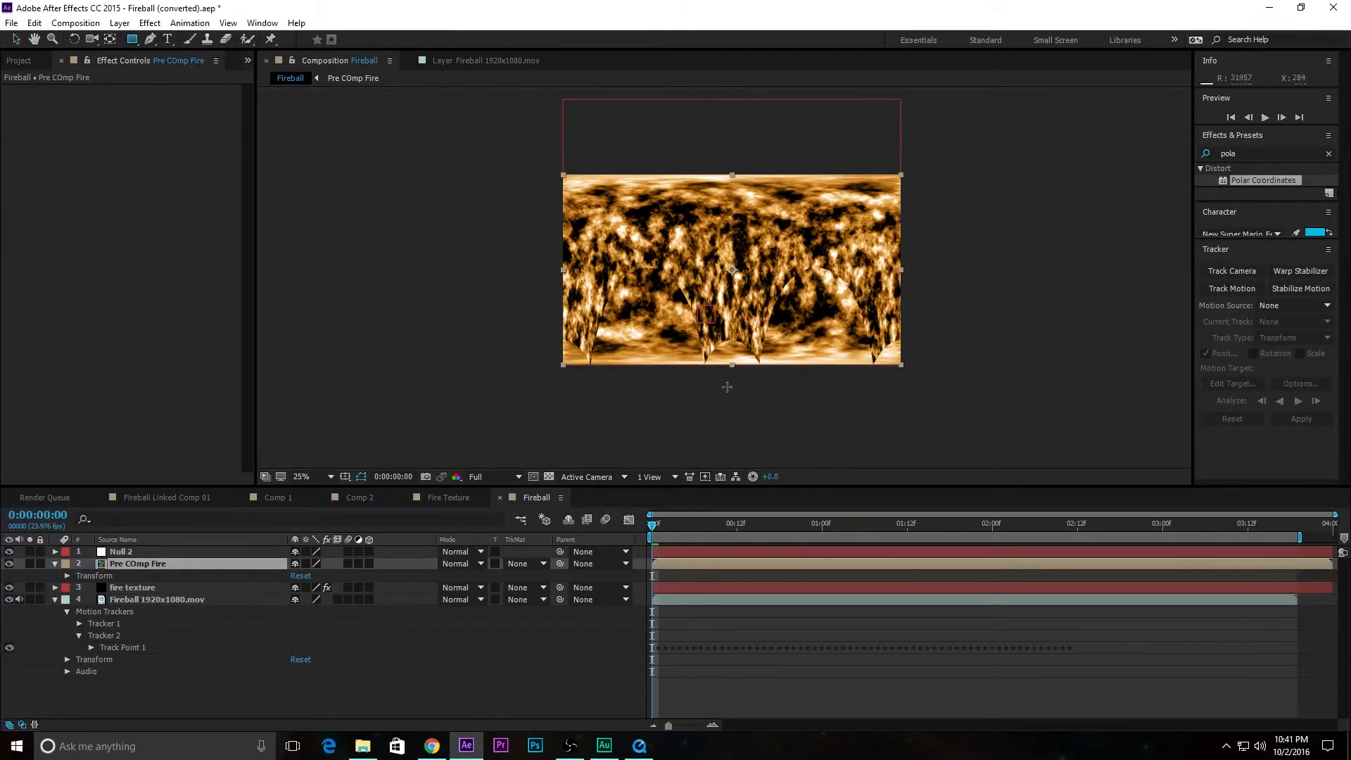
drag(503, 406, 796, 438)
drag(906, 418, 982, 252)
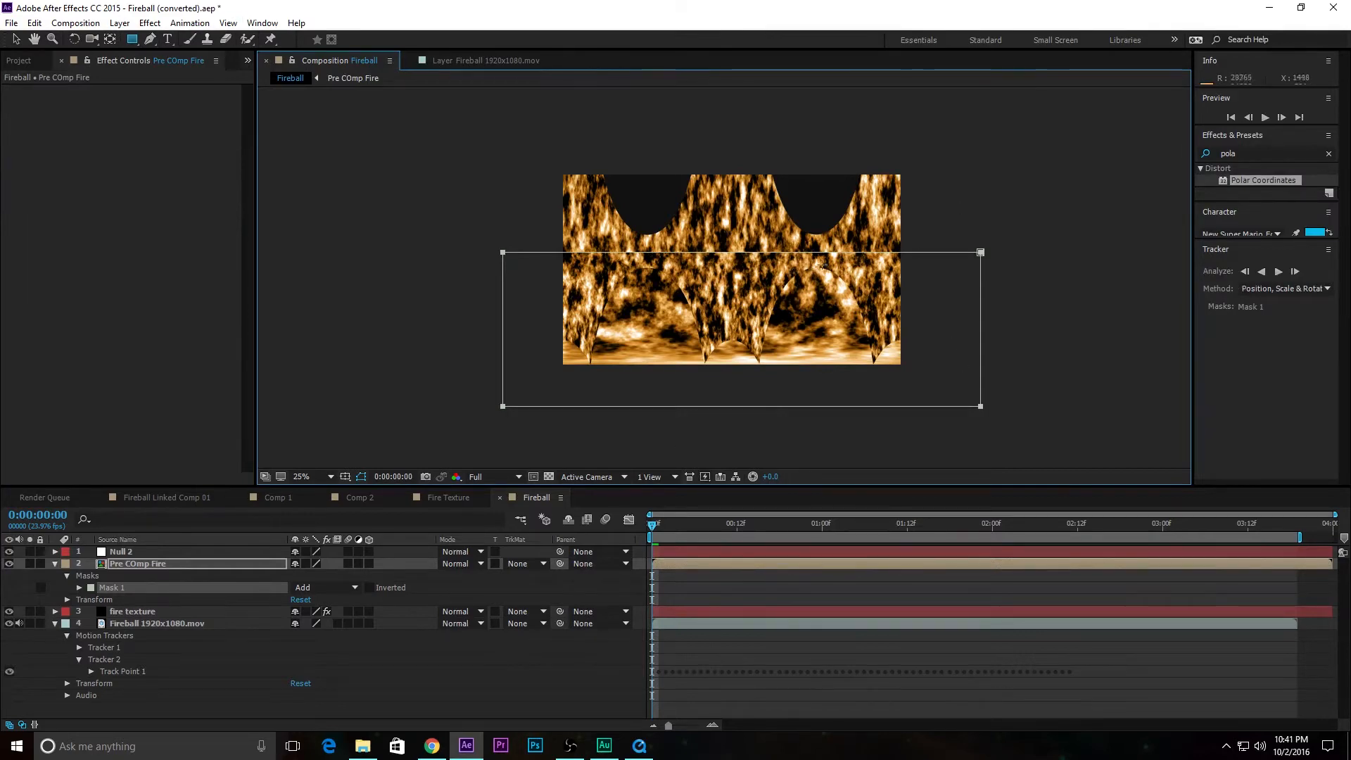
Set the mode of the mask on Pre COmp Fire to Subtract
key(period)
key(m)
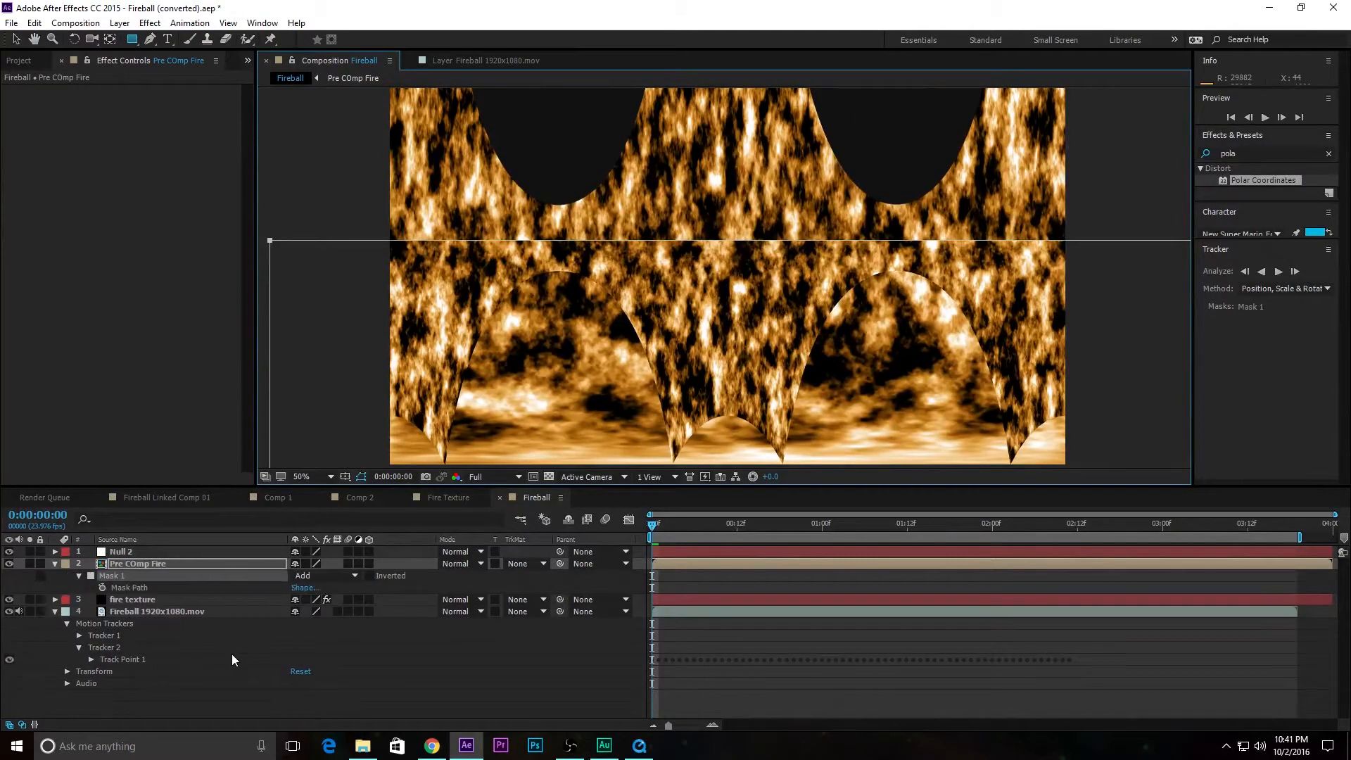
click(353, 577)
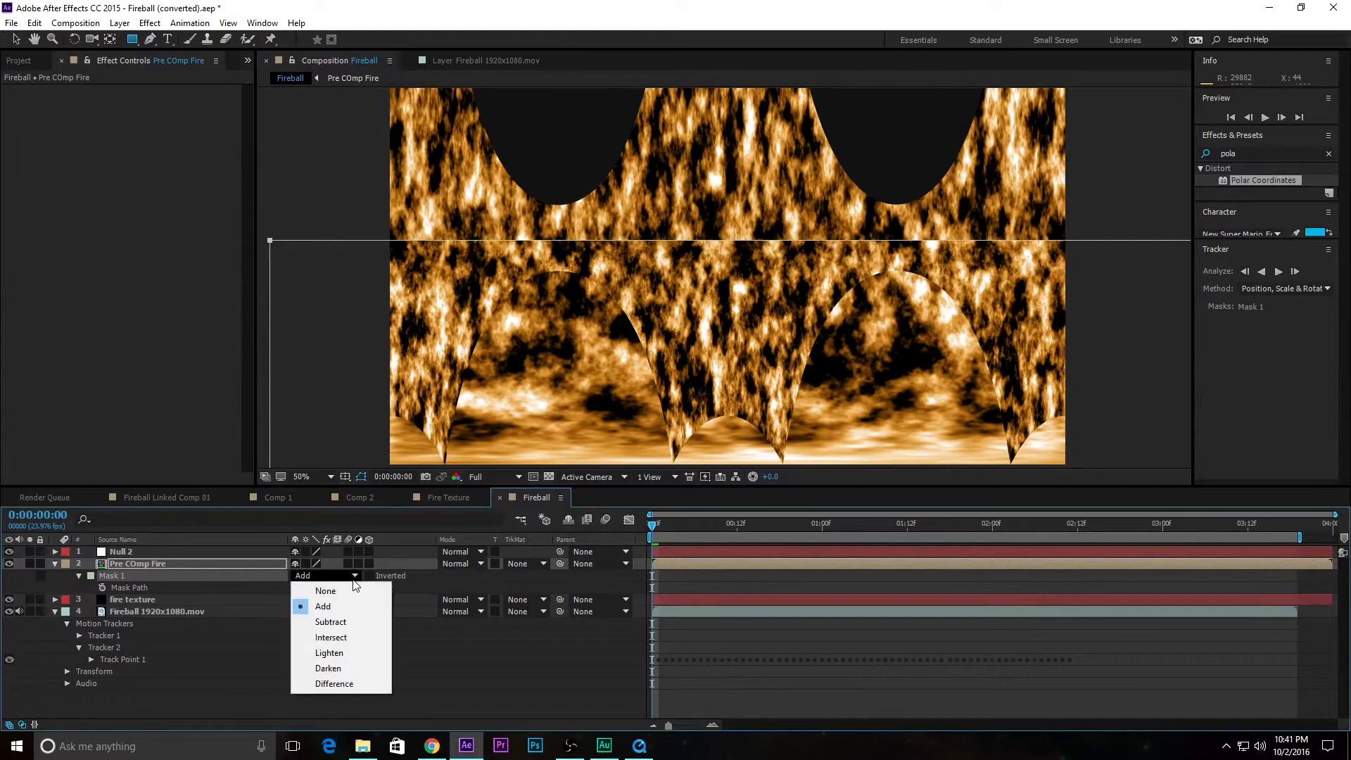
click(341, 621)
key(comma)
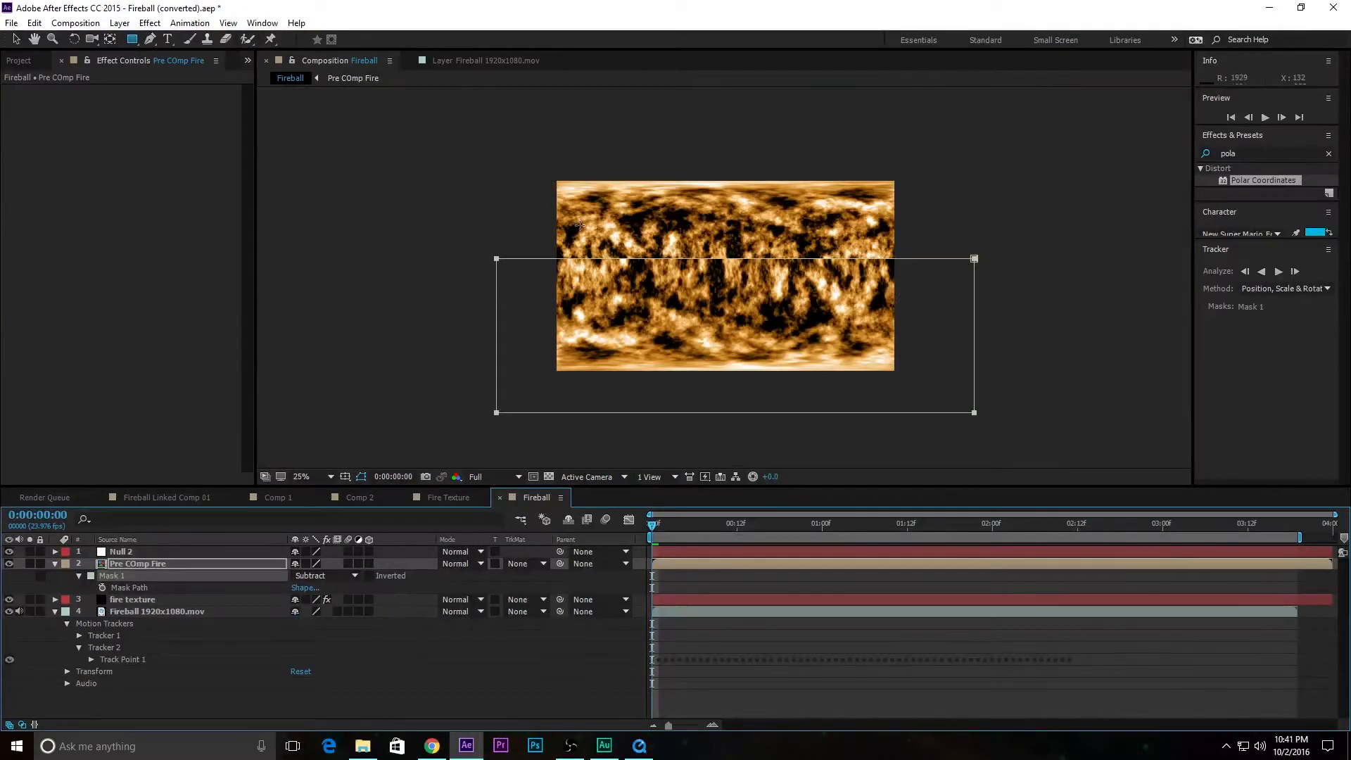
Feather the Pre COmp Fire mask by 219 pixels to blend the two fire halves, and preview the animation
key(f)
drag(323, 588, 503, 592)
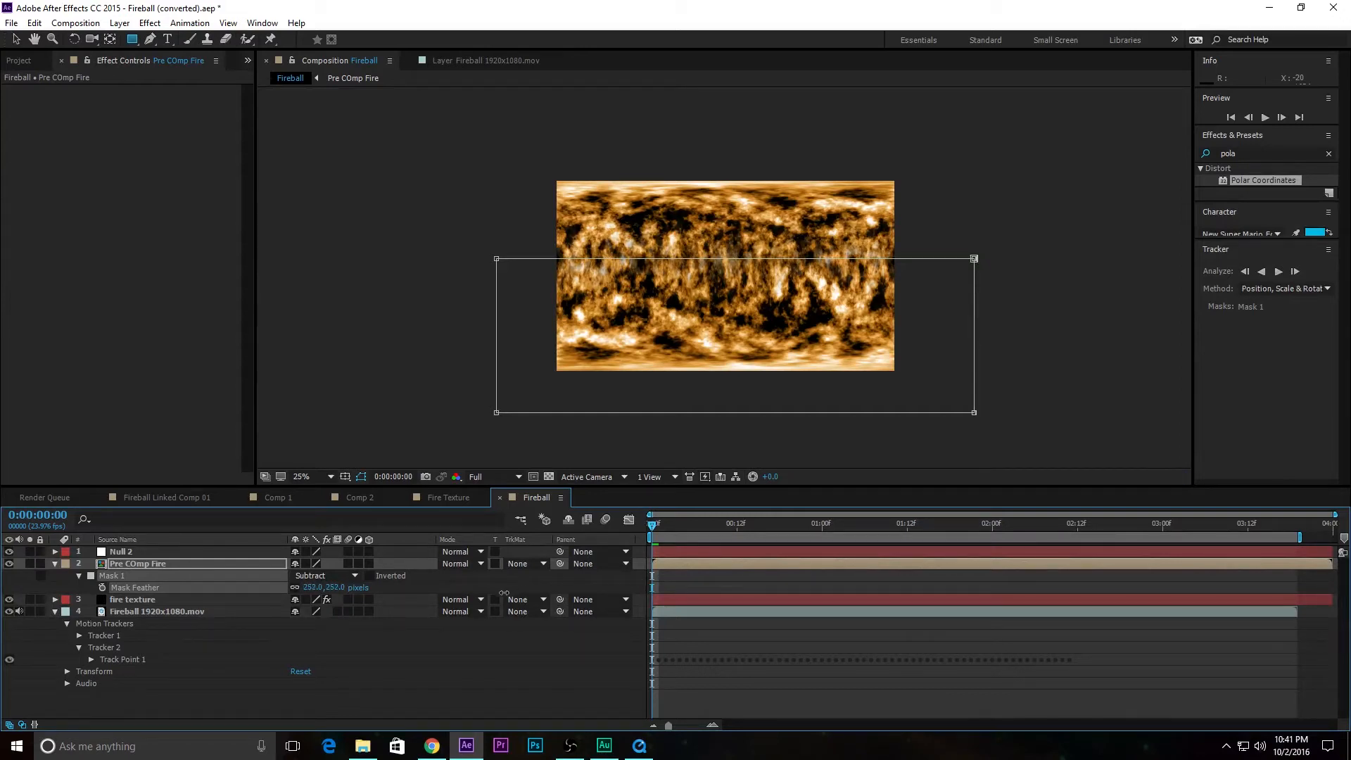
click(15, 39)
click(728, 302)
click(366, 247)
scroll(976, 323, up, 2)
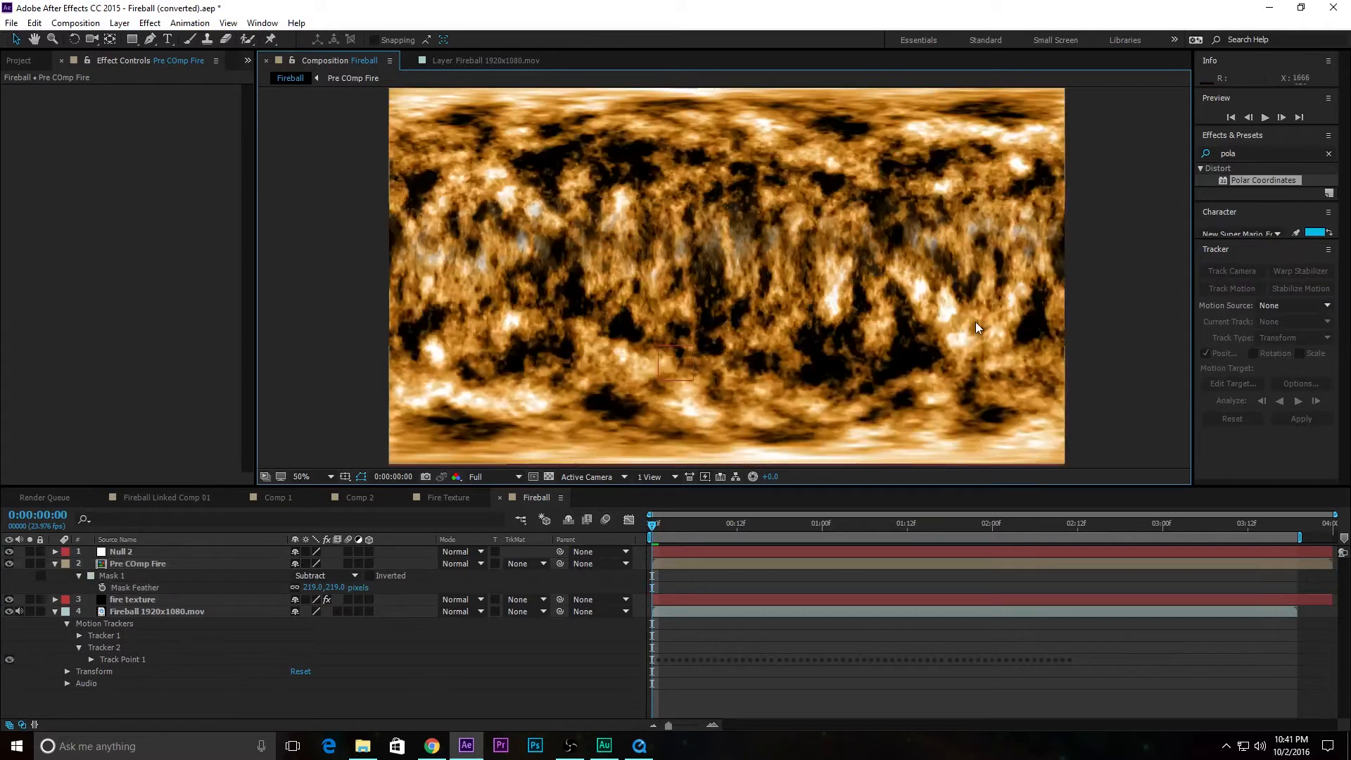
scroll(824, 335, down, 2)
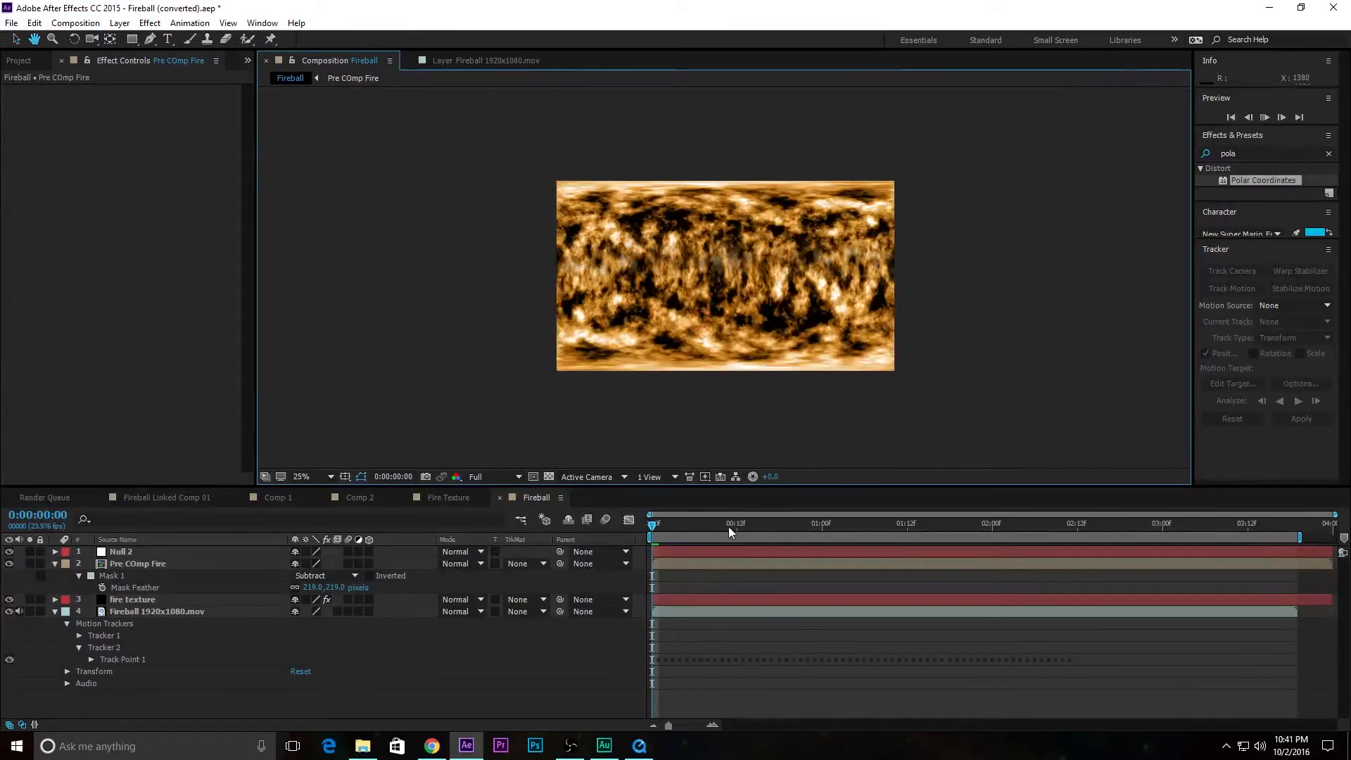
key(space)
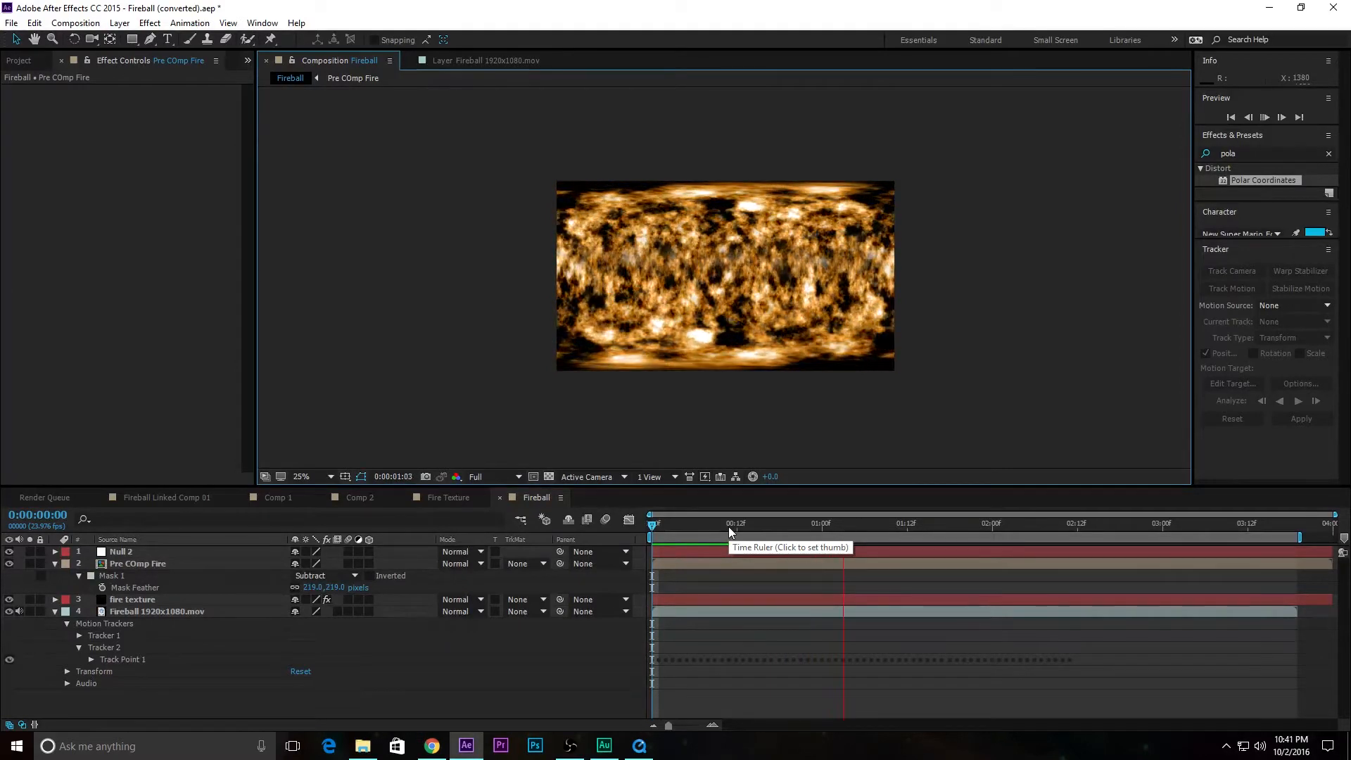
key(space)
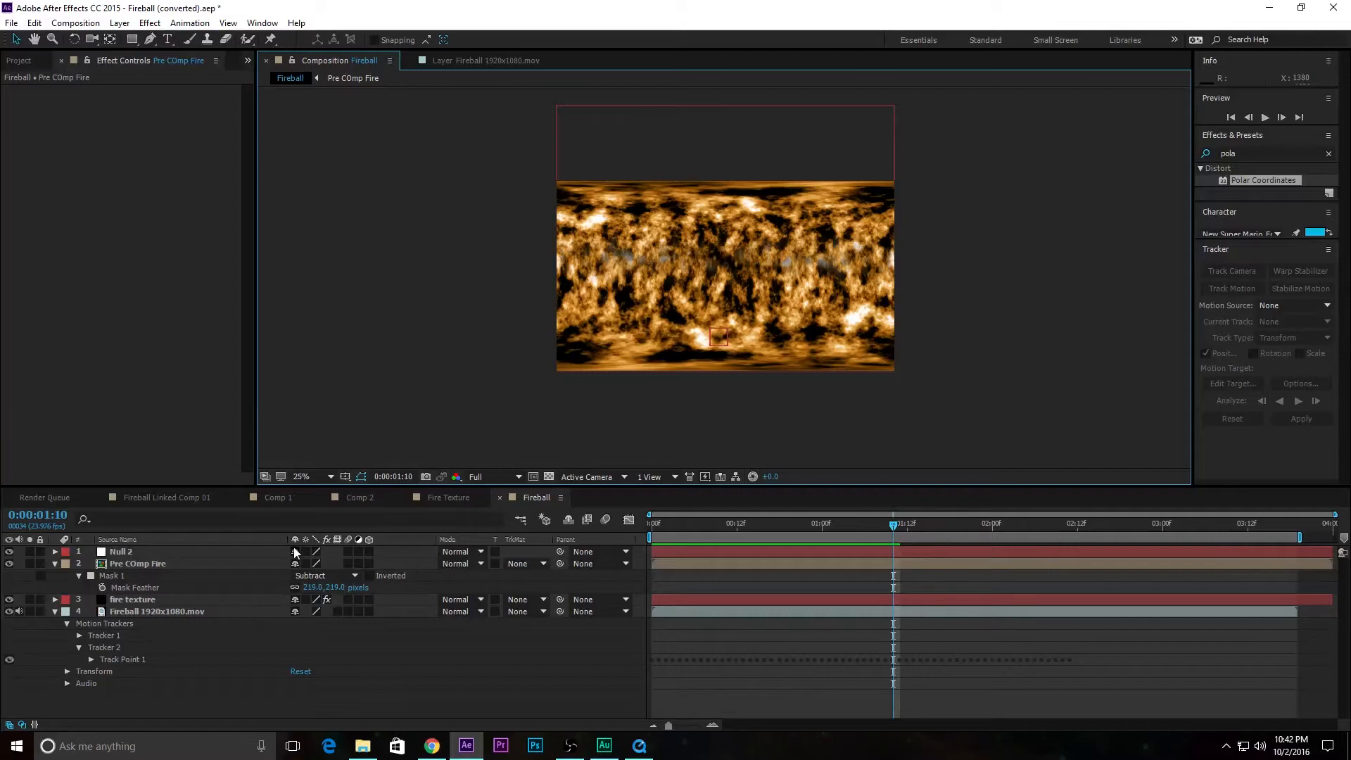
Pre-compose the fire texture and Pre COmp Fire layers together as "Fire Texture Comp", moving all attributes into the new composition
click(171, 600)
ctrl+click(158, 561)
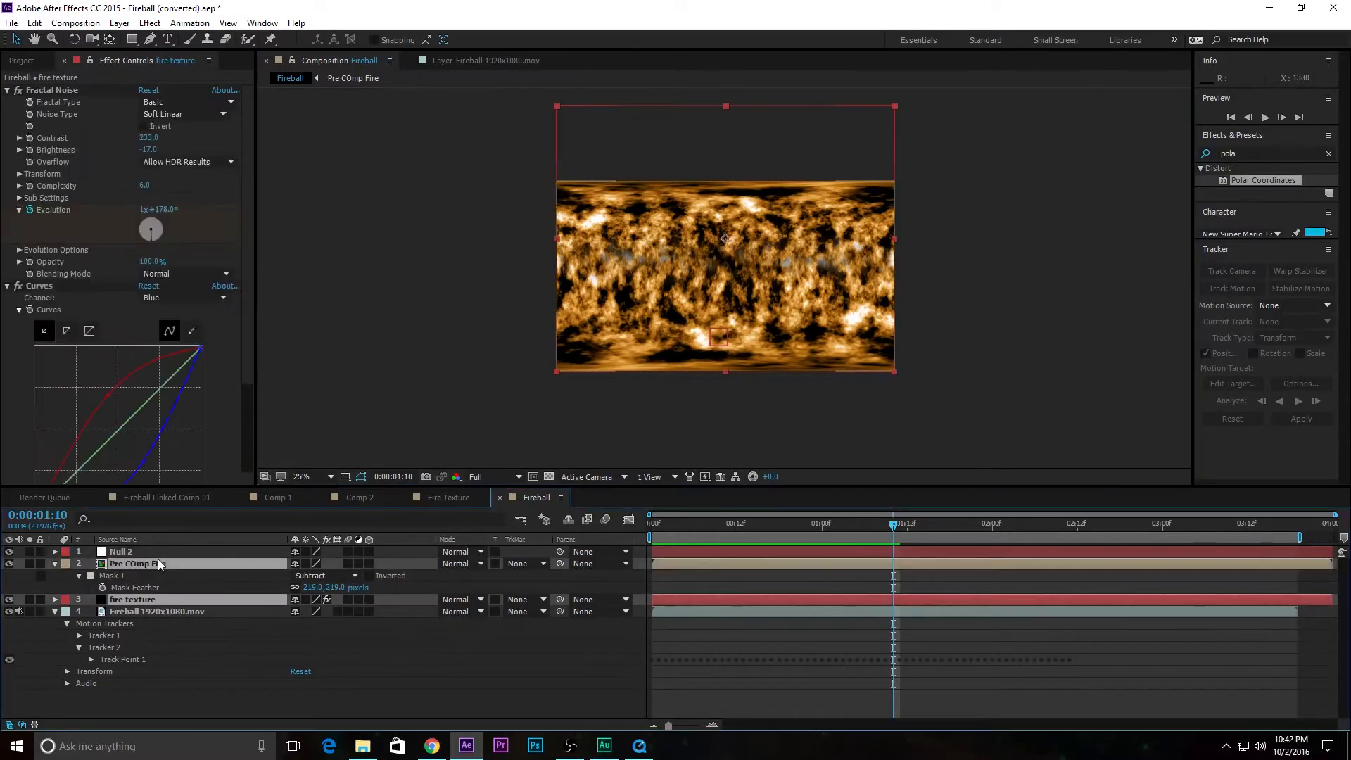
click(76, 23)
mouse_move(121, 24)
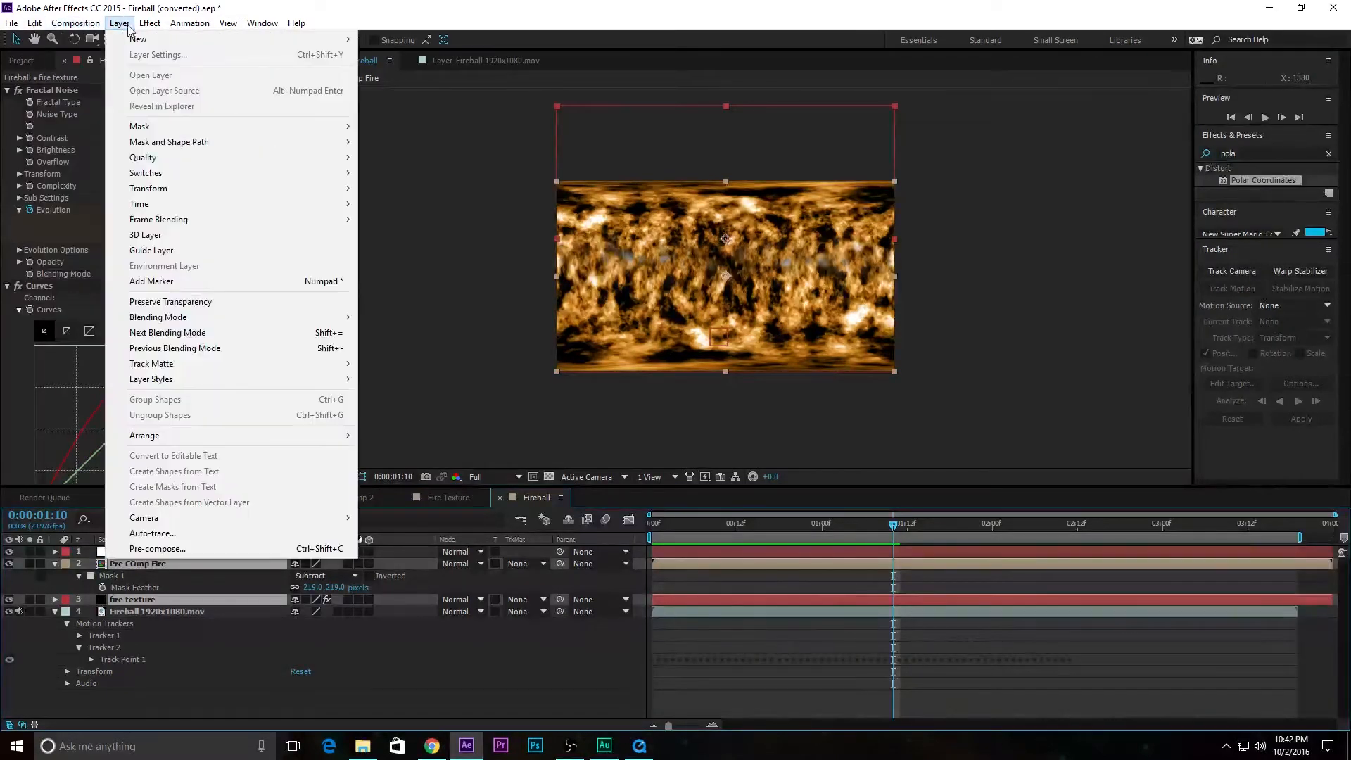
click(156, 549)
text(Fire Tu)
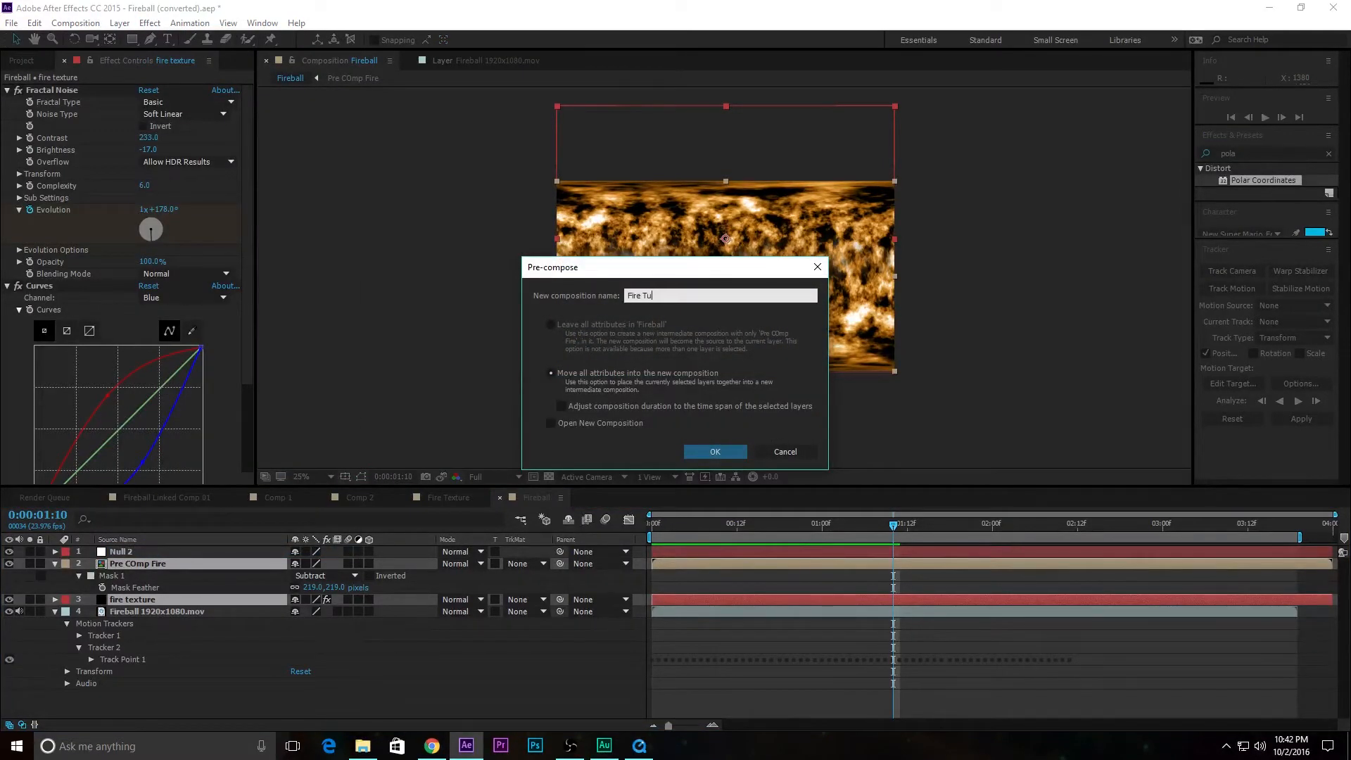
text(xture Comp)
click(711, 451)
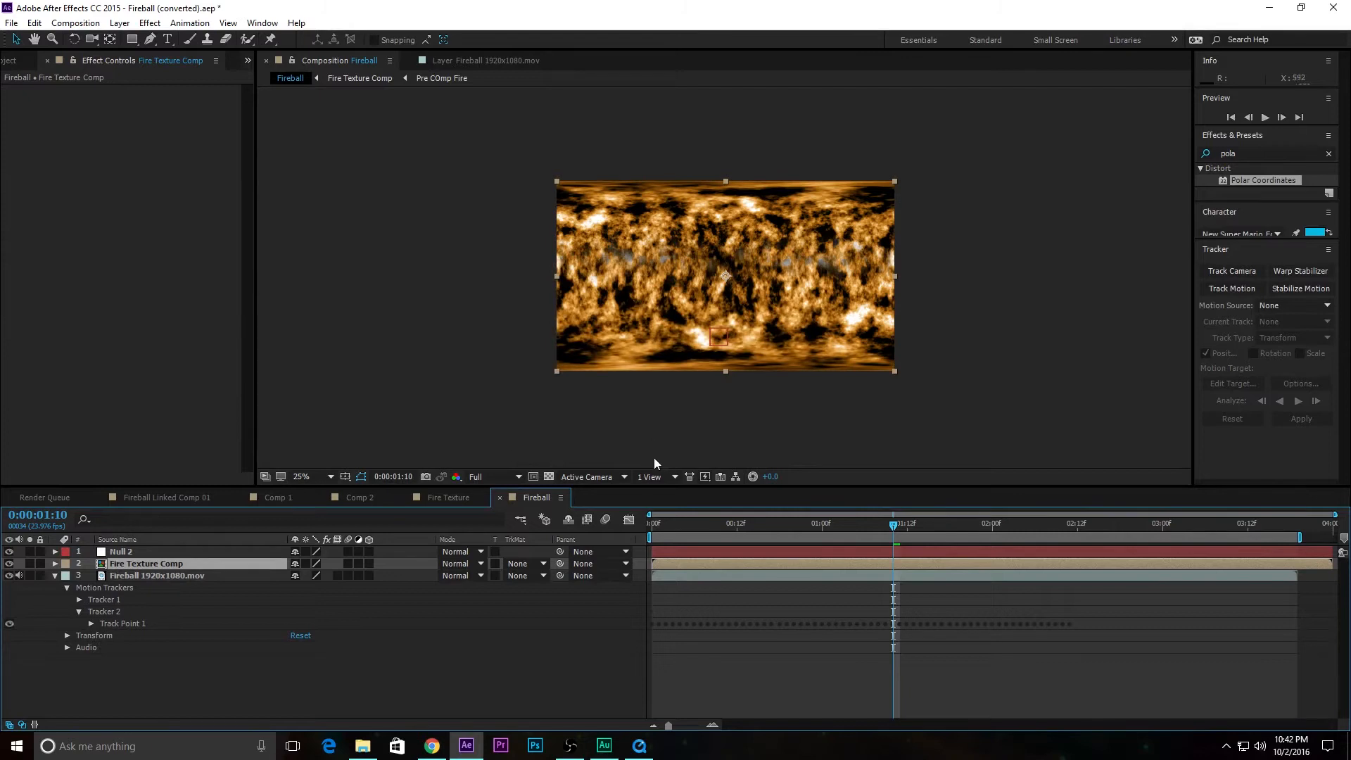
Find the CC Sphere effect and apply it to the Fire Texture Comp layer
click(1328, 153)
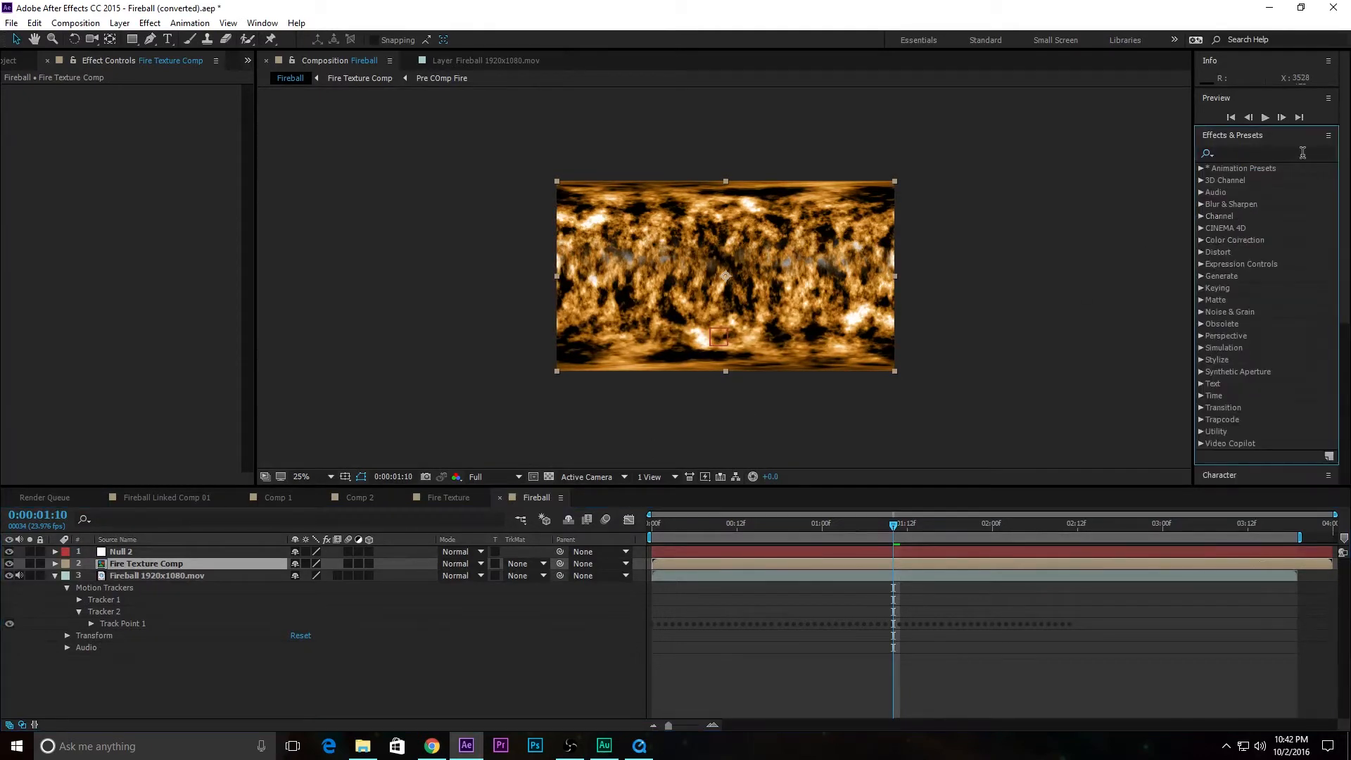
click(1303, 152)
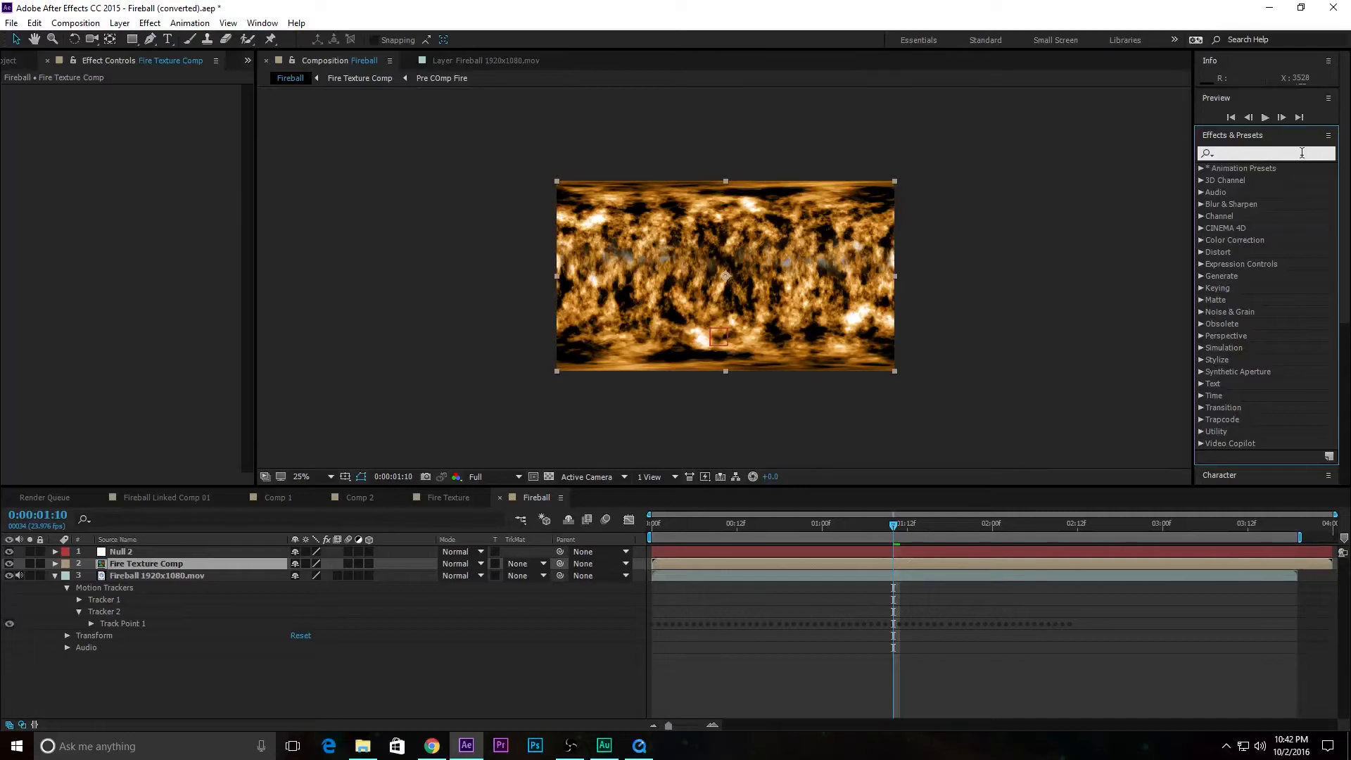
text(cc s)
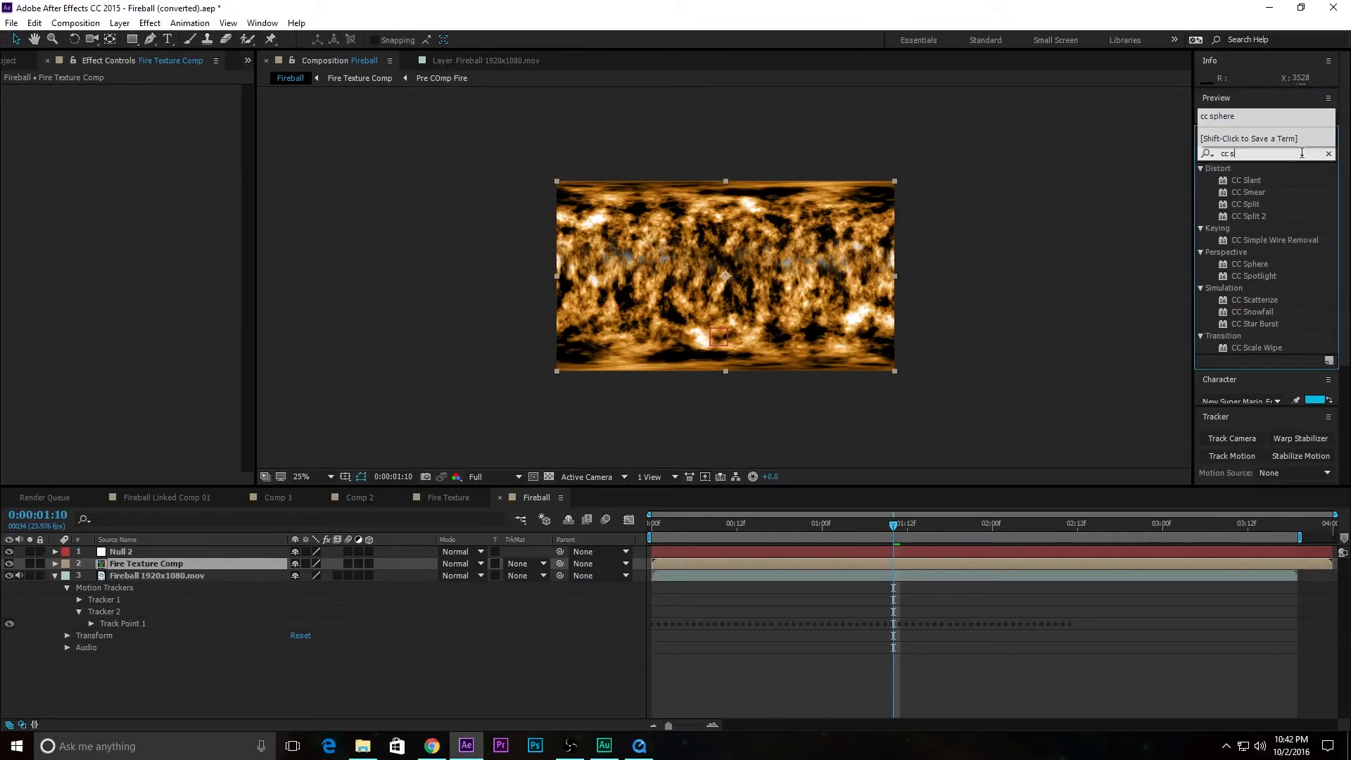
text(p)
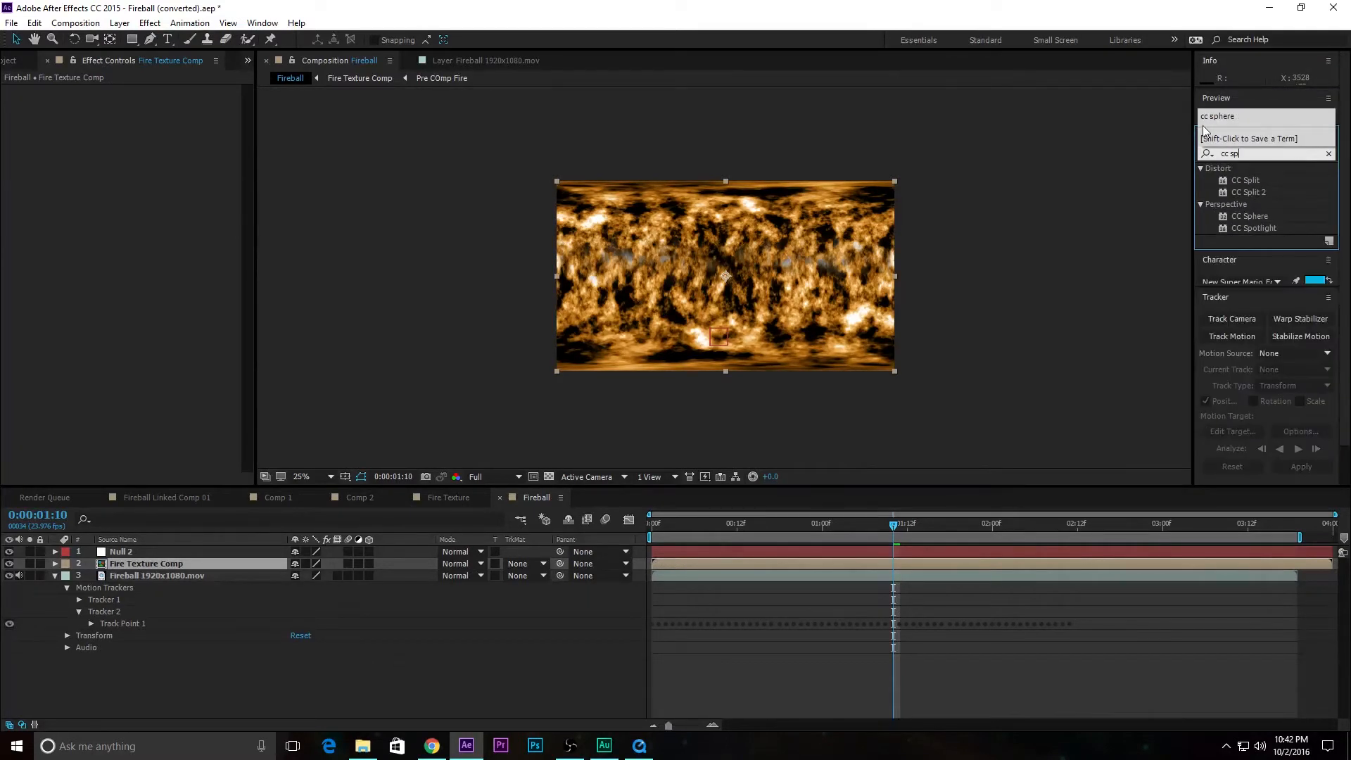
click(1243, 214)
drag(1239, 221, 202, 564)
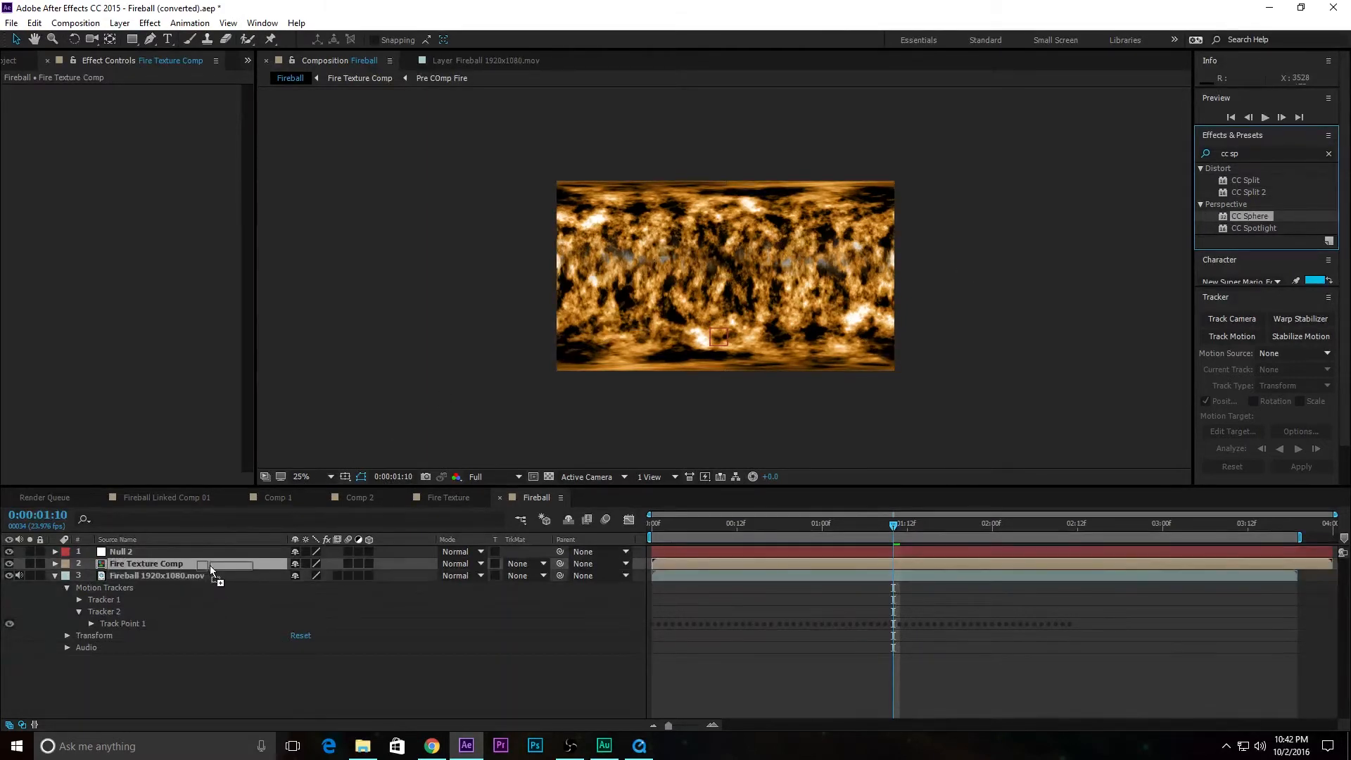
key(period)
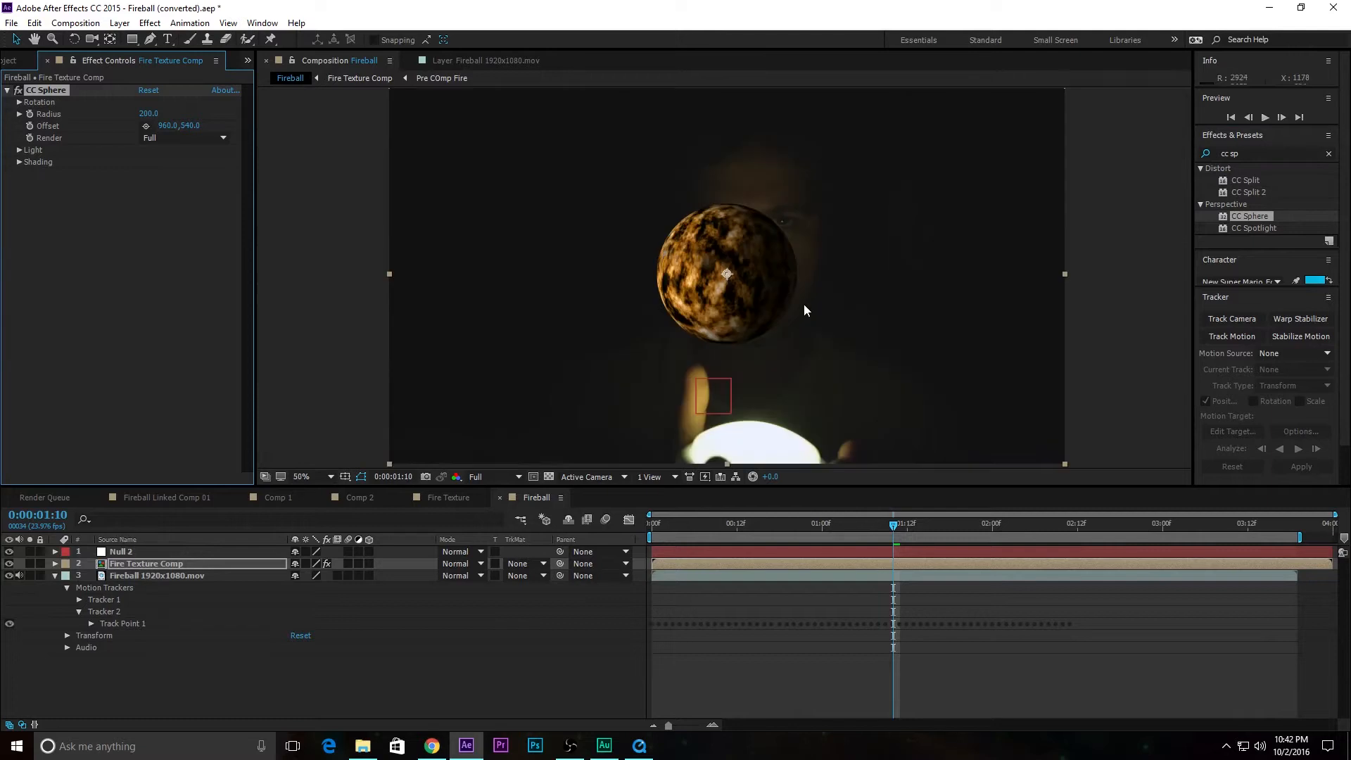
key(period)
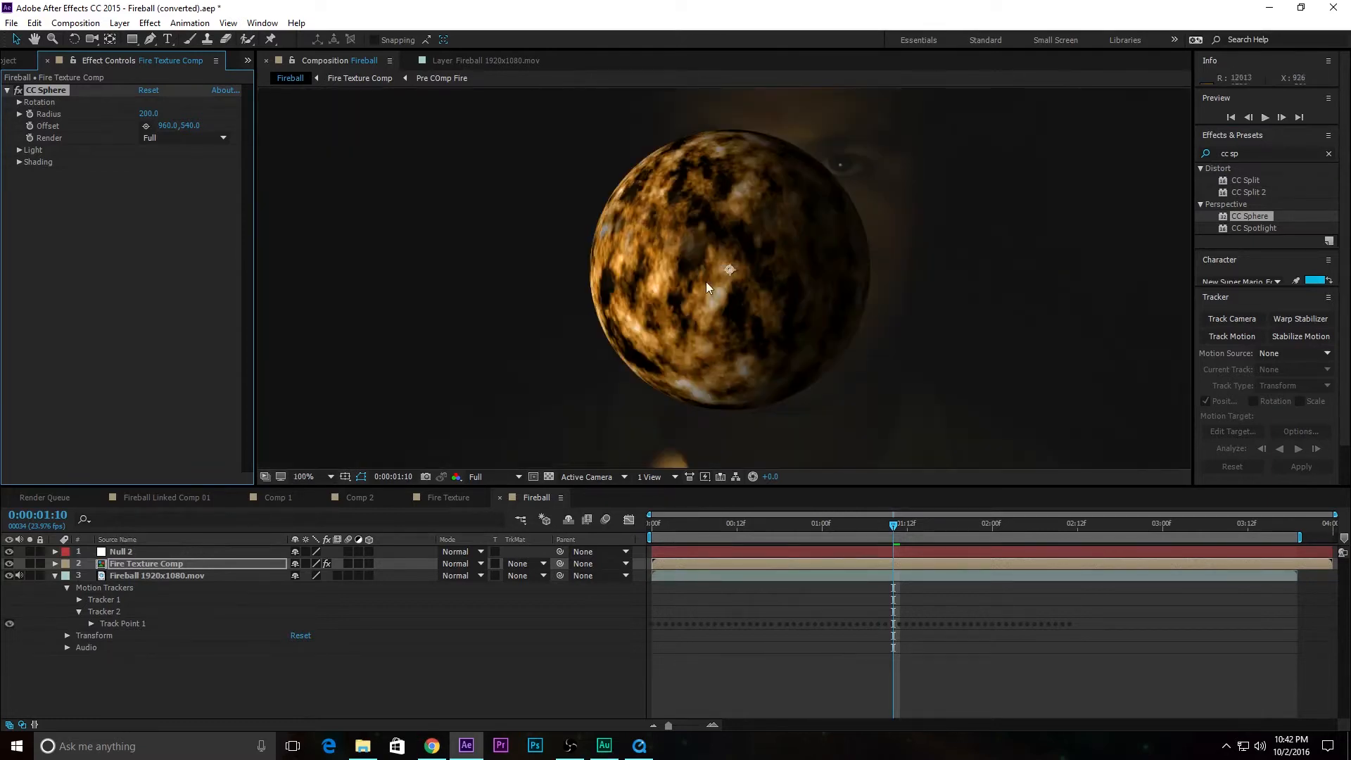
Set the CC Sphere's Light Height to 100 and preview the animated fire sphere
key(space)
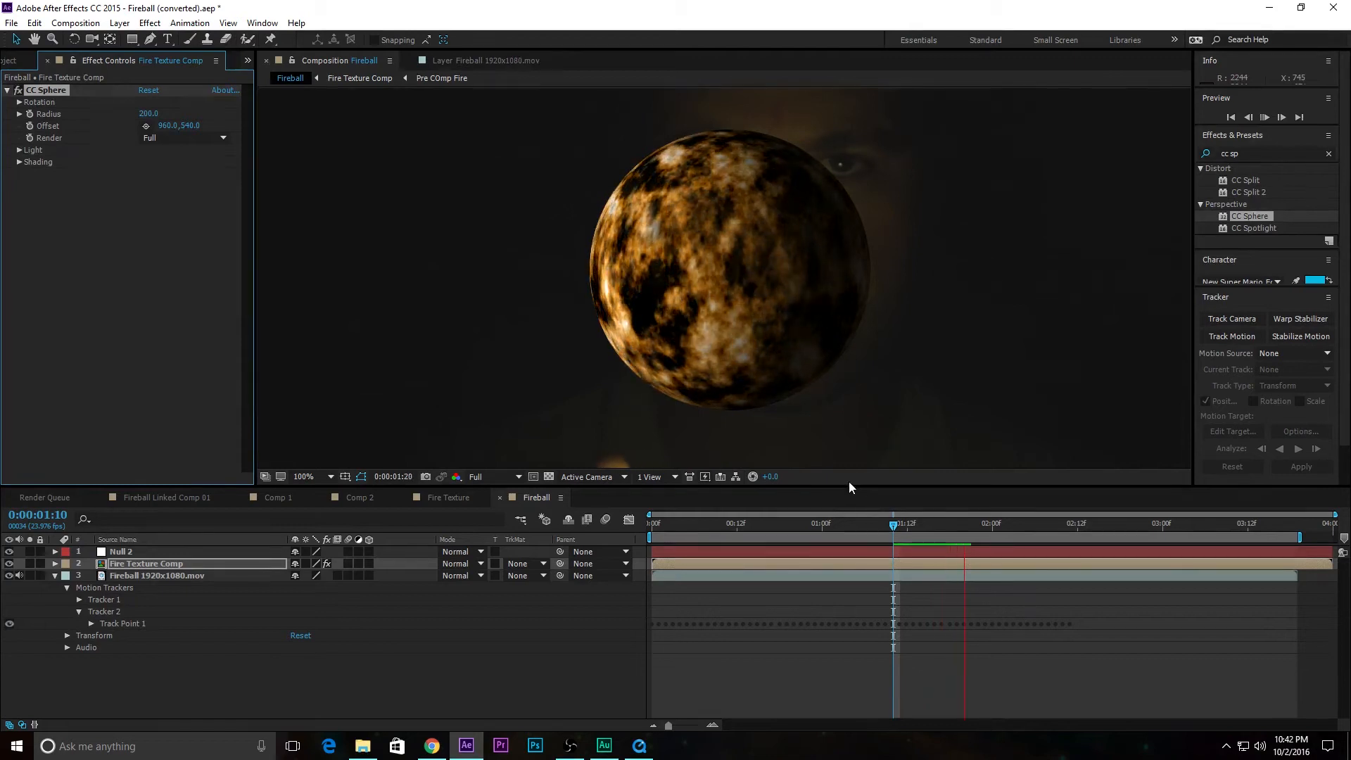
mouse_move(813, 524)
mouse_down()
mouse_move(770, 540)
mouse_move(798, 538)
mouse_up()
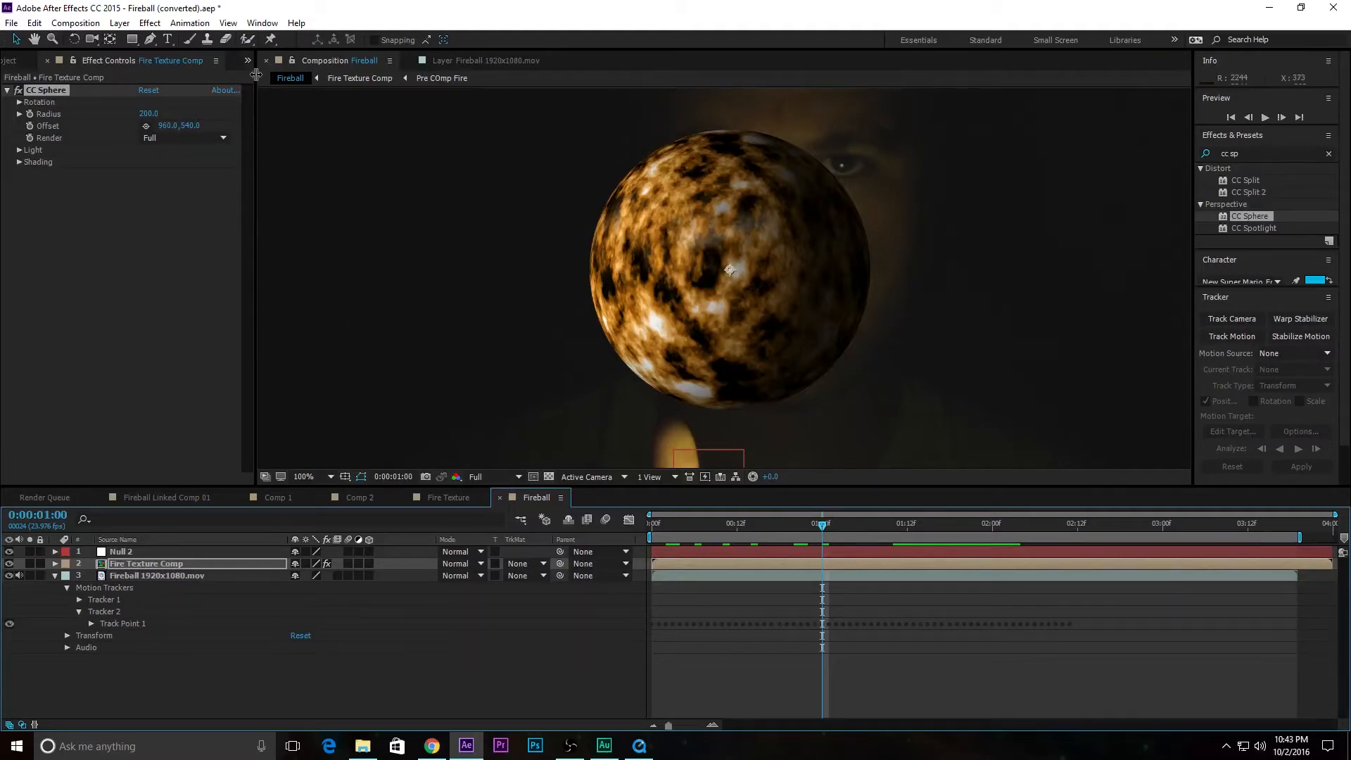
click(19, 151)
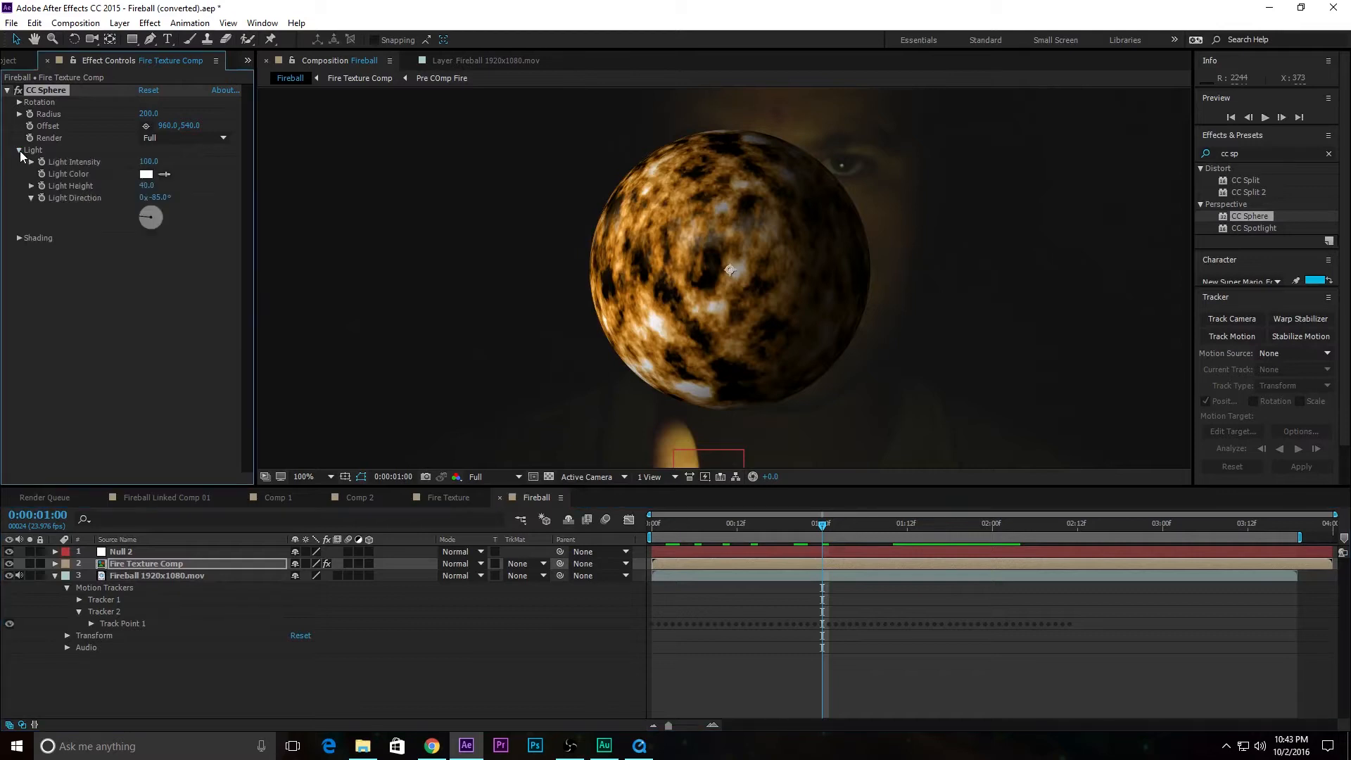
drag(149, 191, 411, 179)
key(space)
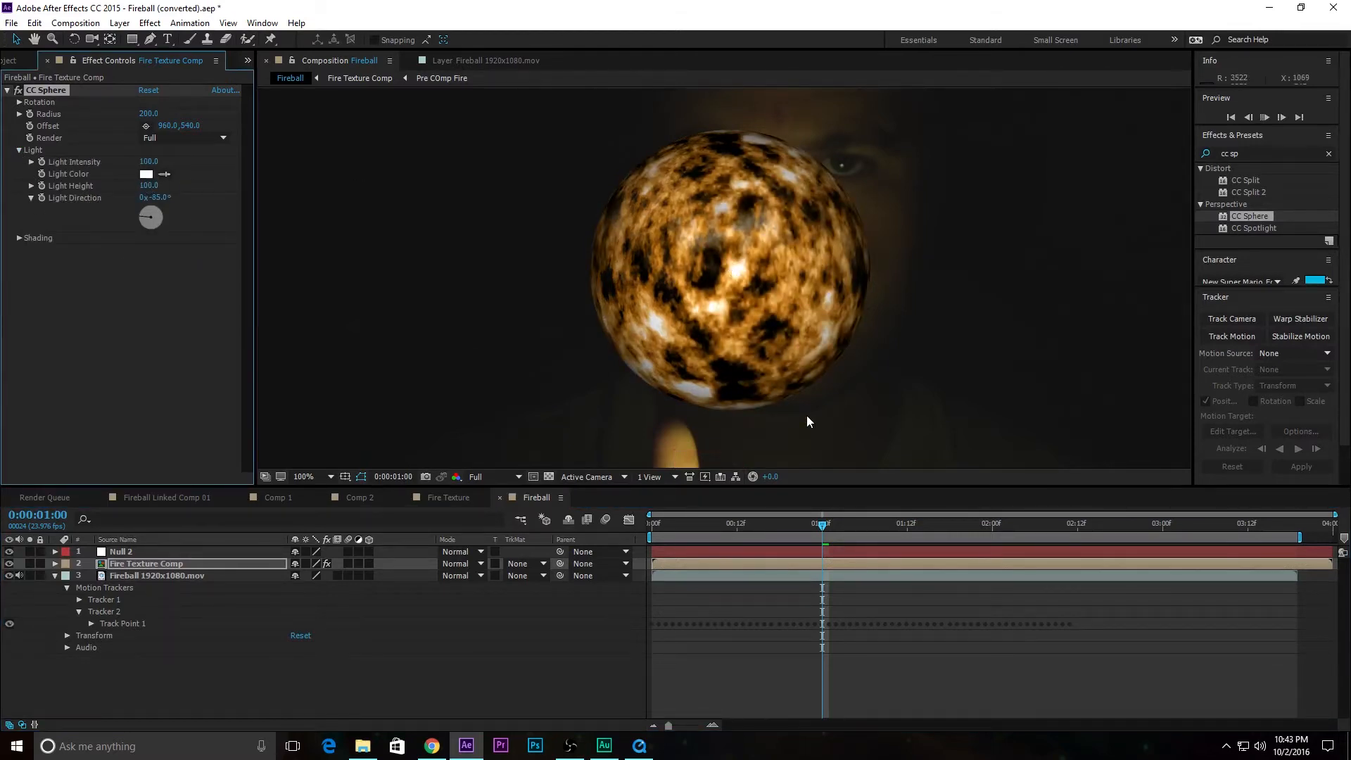
key(space)
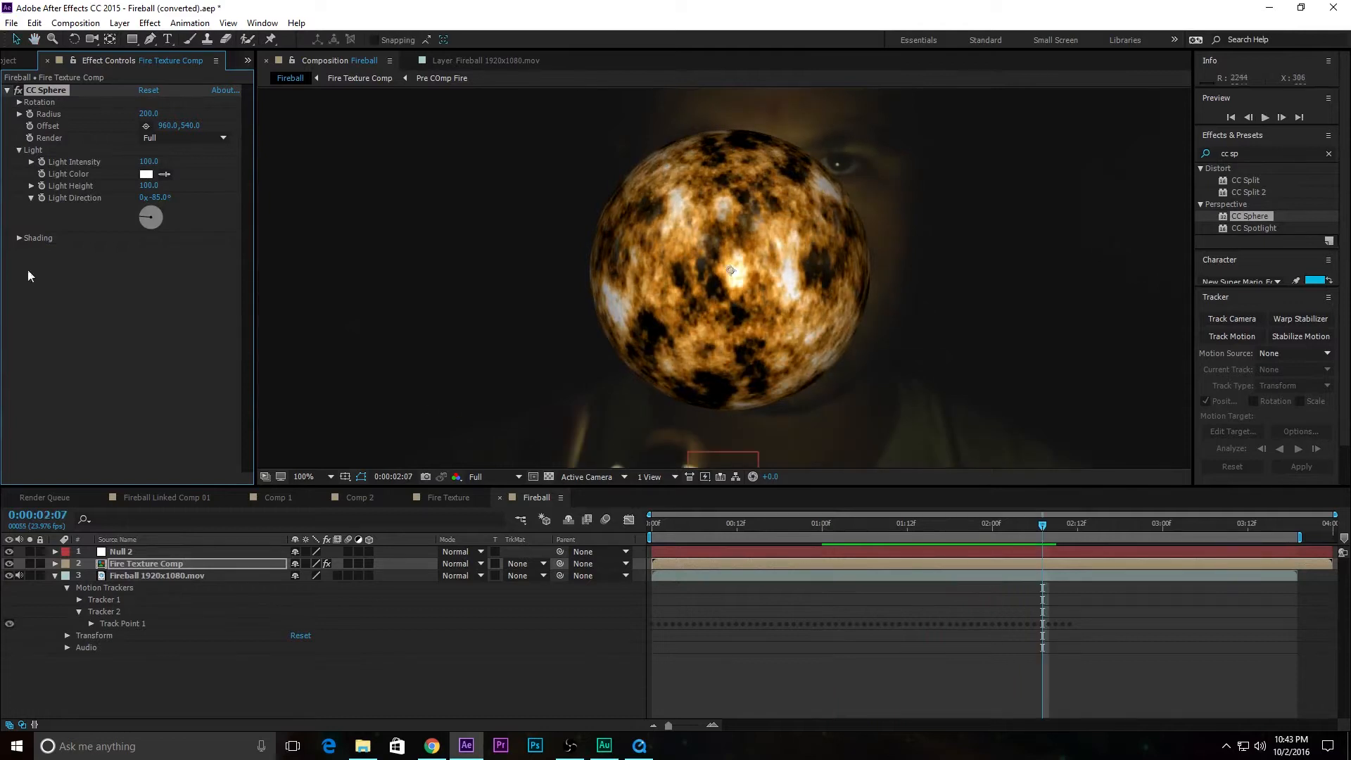
Set the CC Sphere's Ambient shading to 50 and its Light Intensity to 114
drag(149, 161, 182, 154)
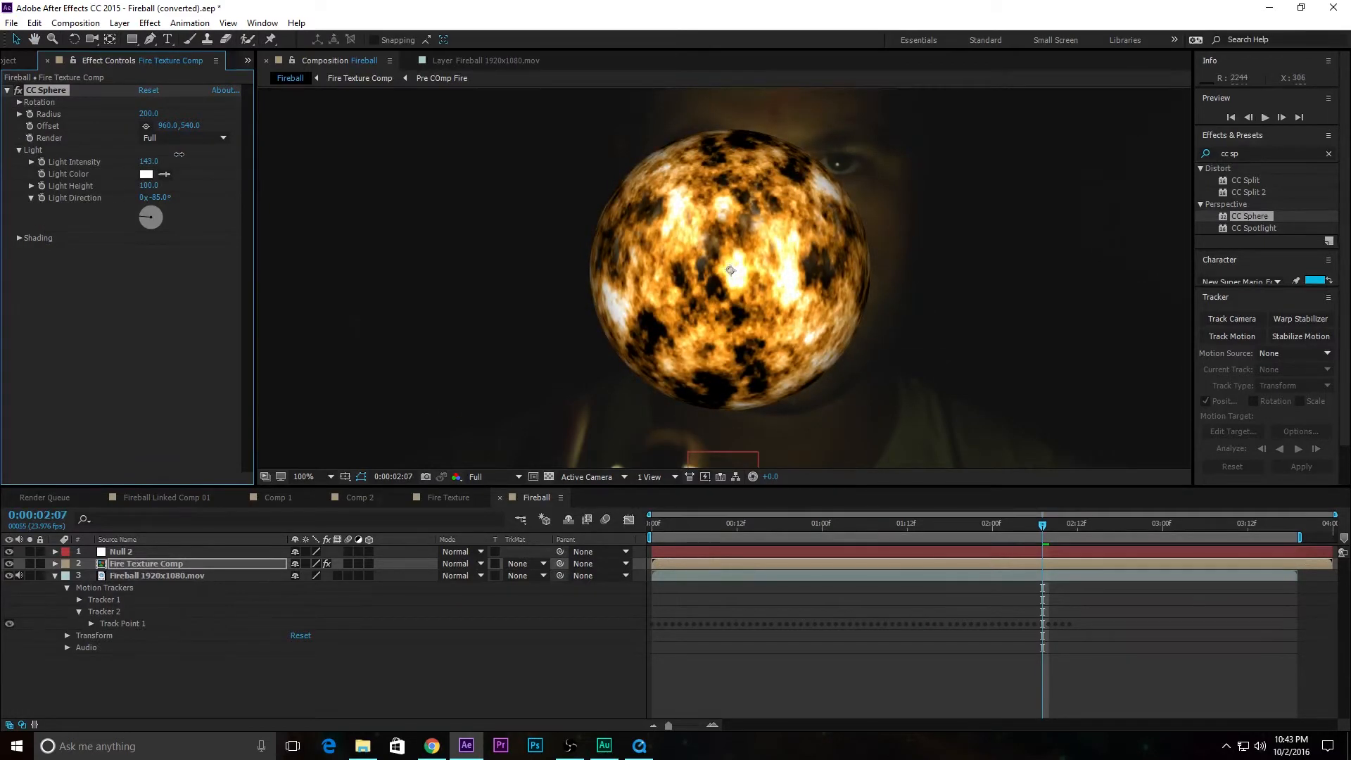
click(19, 238)
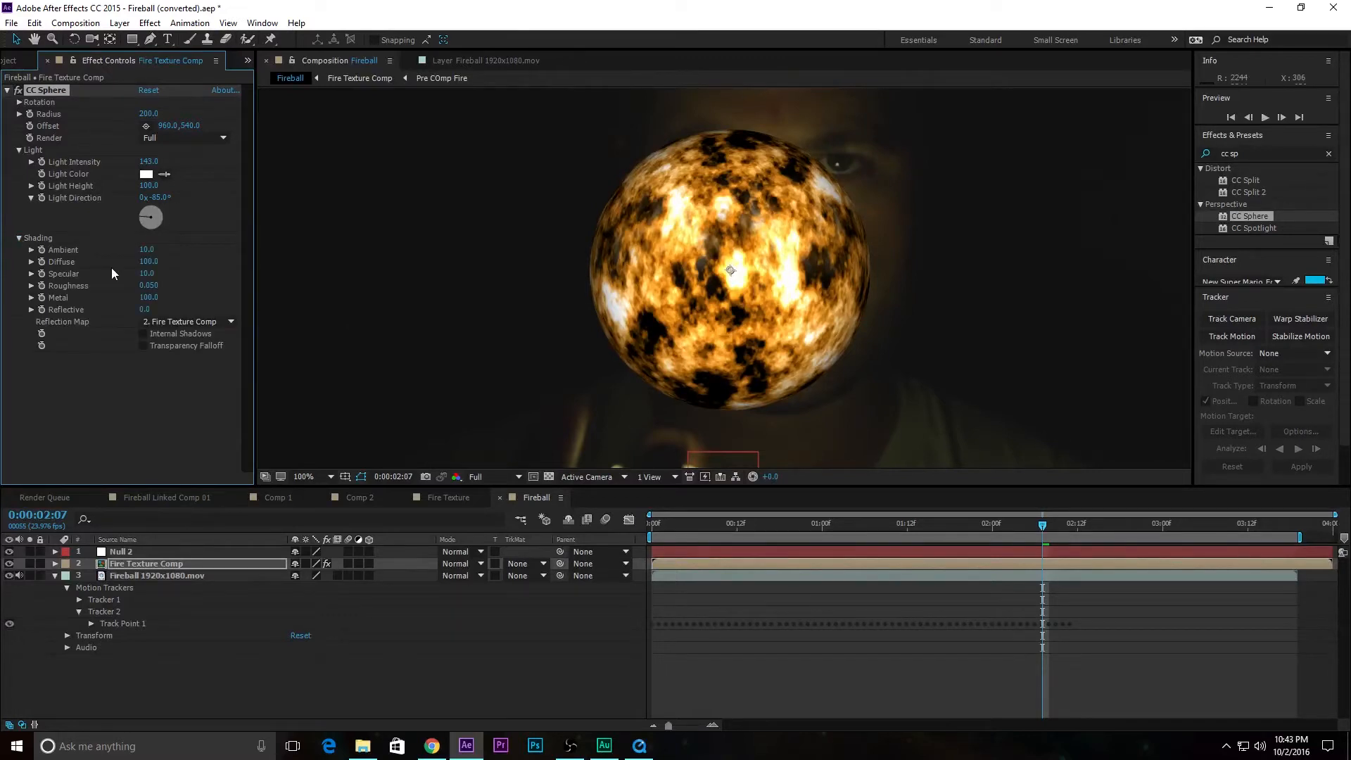
drag(147, 250, 175, 250)
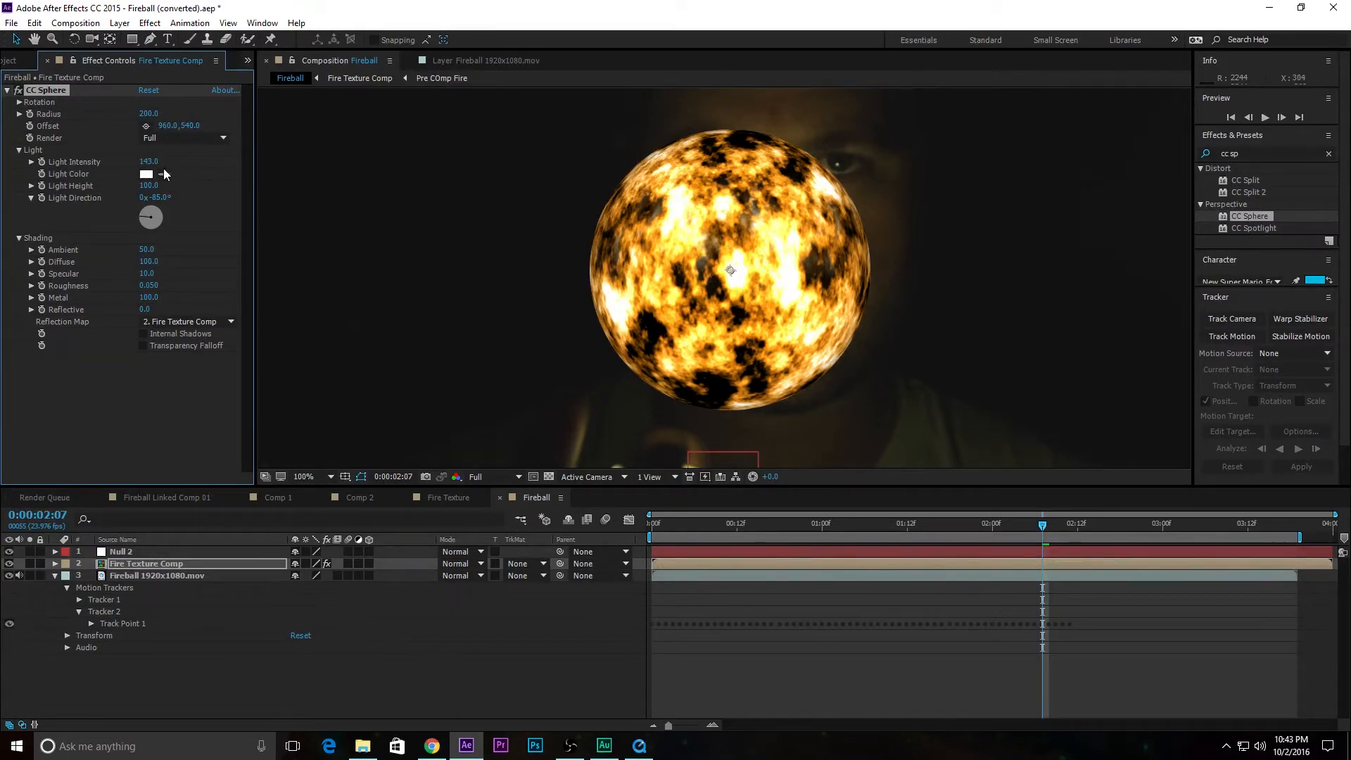
mouse_move(149, 161)
mouse_down()
mouse_move(169, 161)
mouse_move(137, 173)
mouse_up()
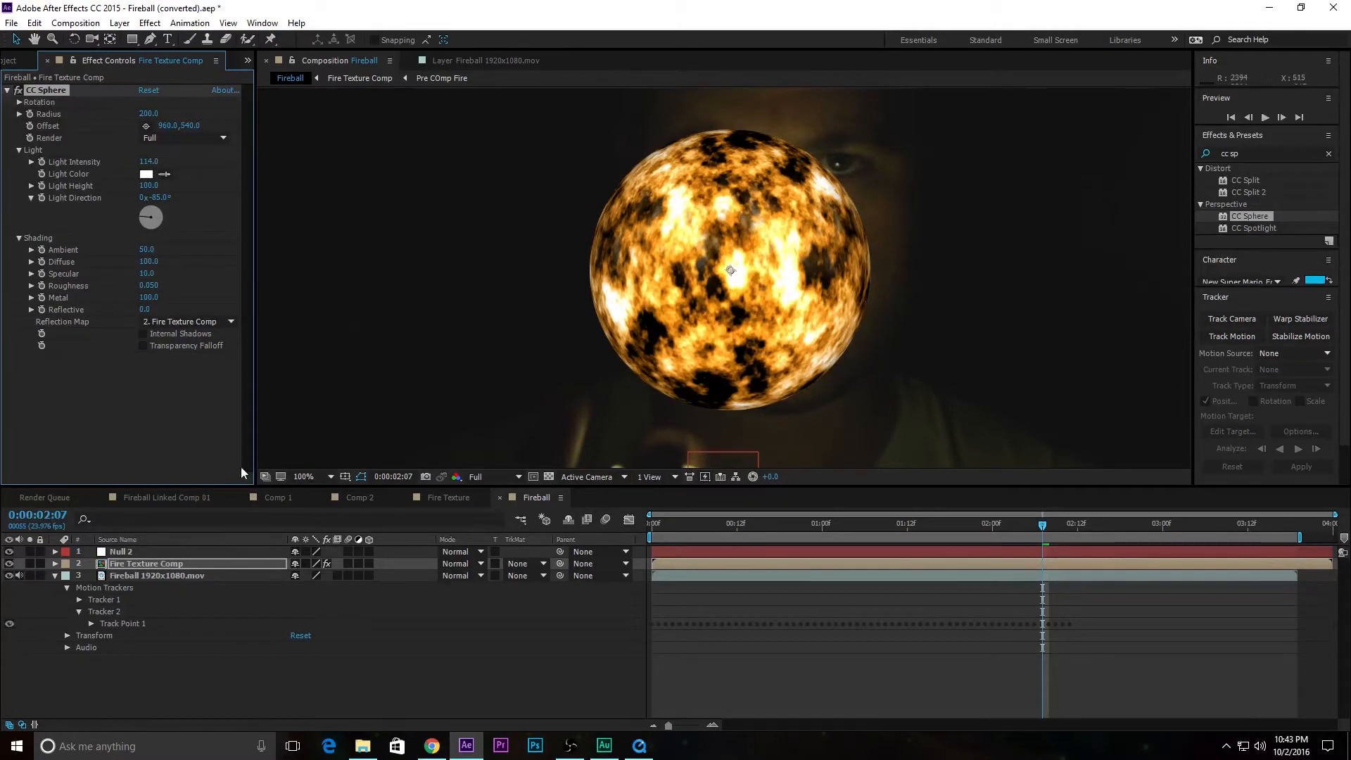
Expand Null 2's Transform properties and the Fire Texture Comp layer's CC Sphere properties in the timeline
scroll(410, 387, down, 1)
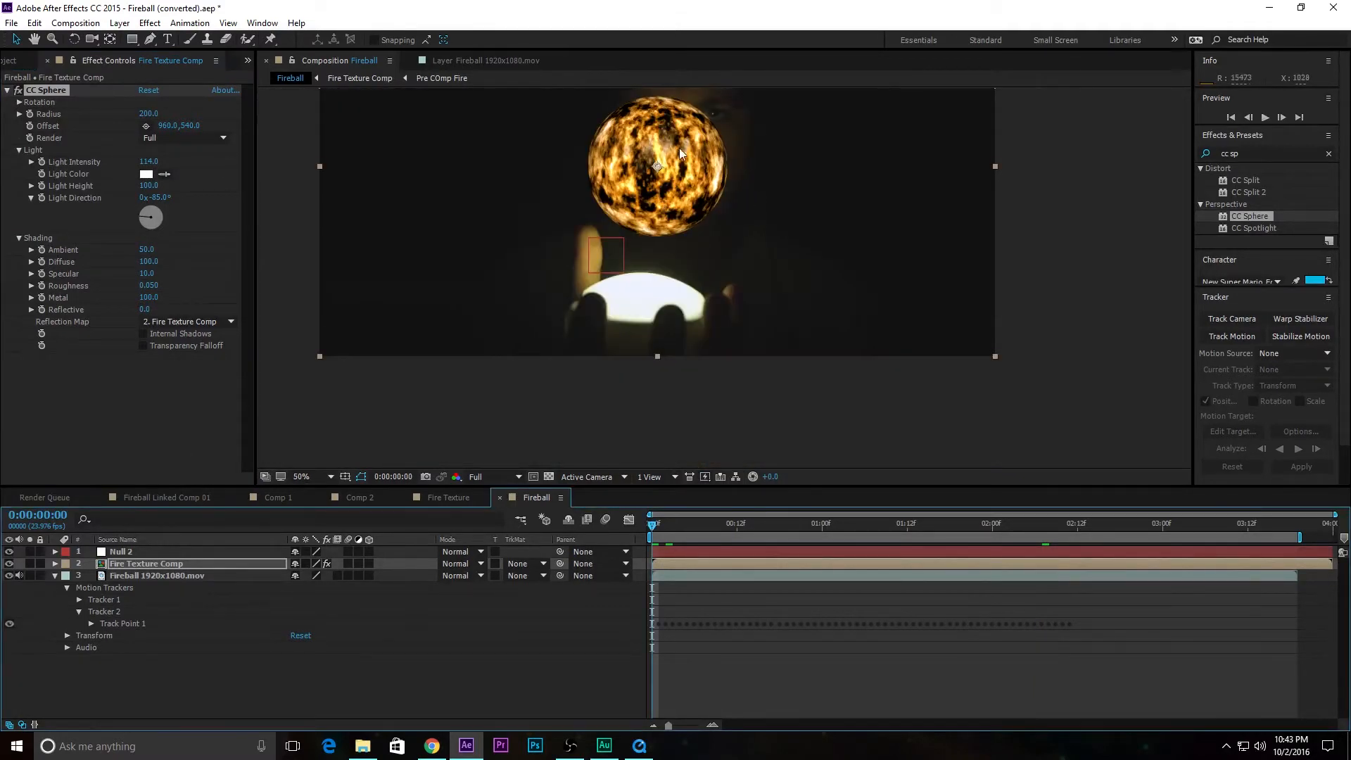
click(158, 564)
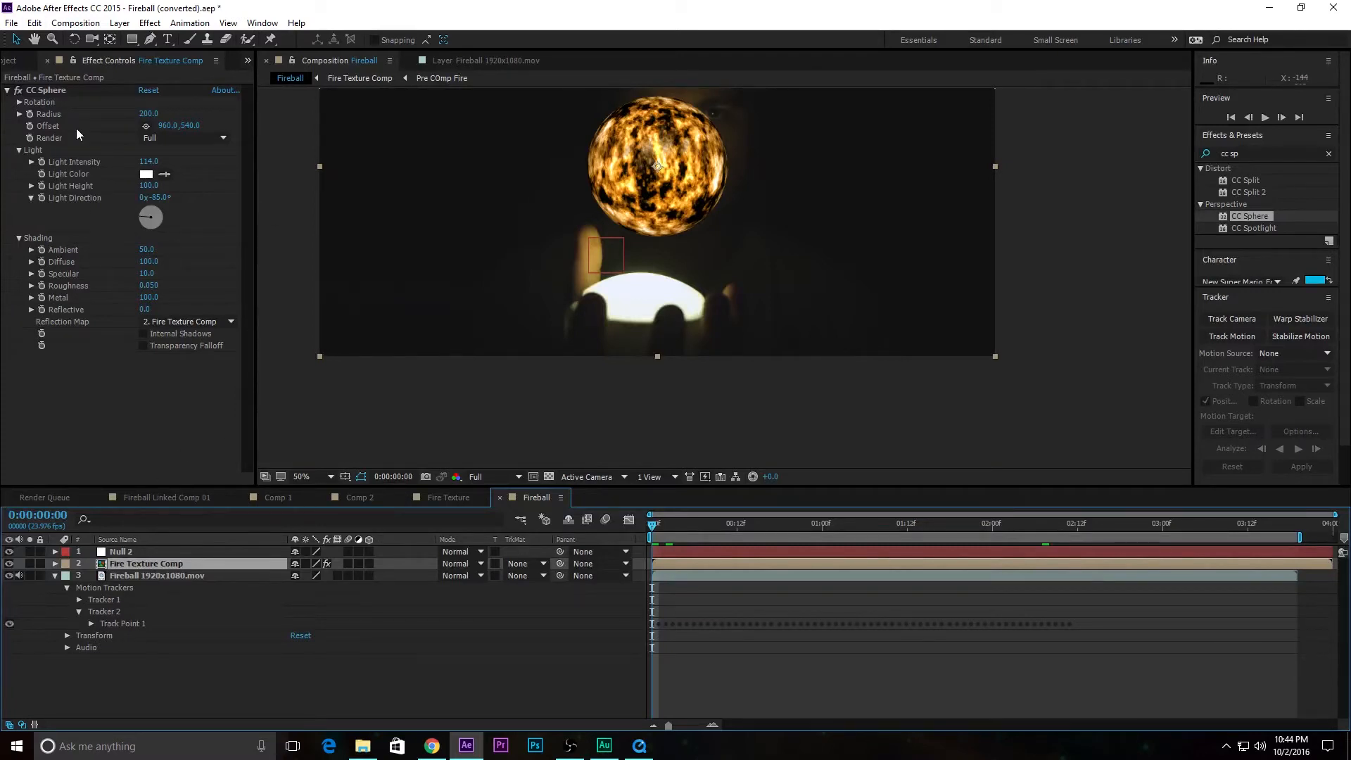
click(55, 564)
click(55, 552)
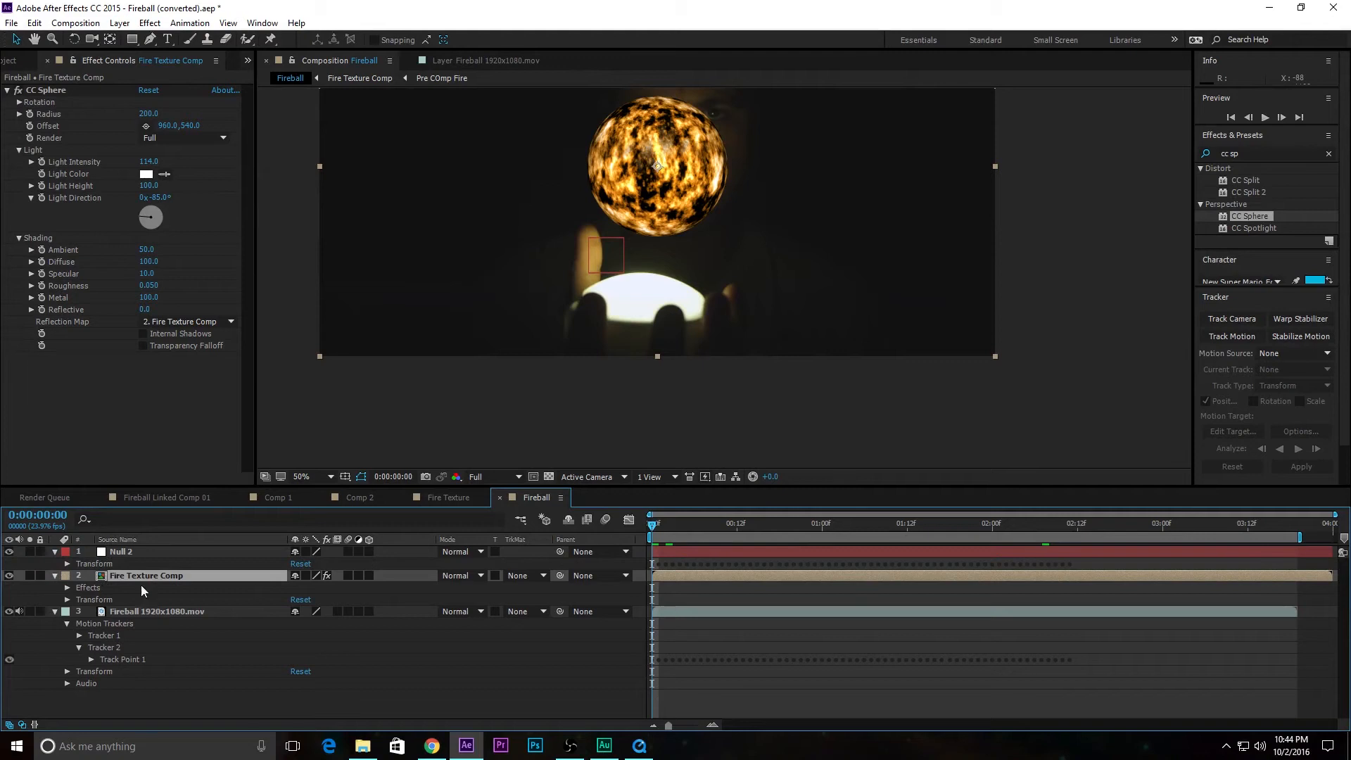
click(67, 568)
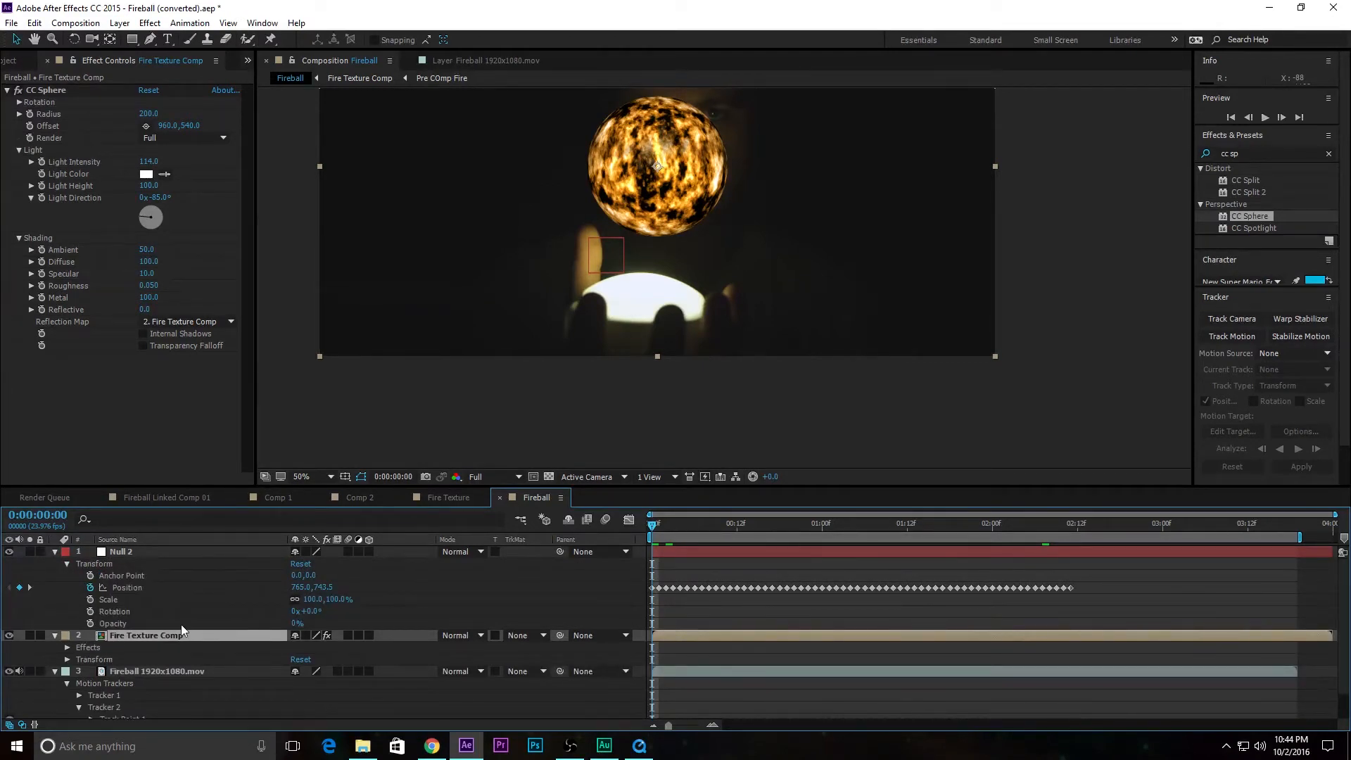
click(66, 647)
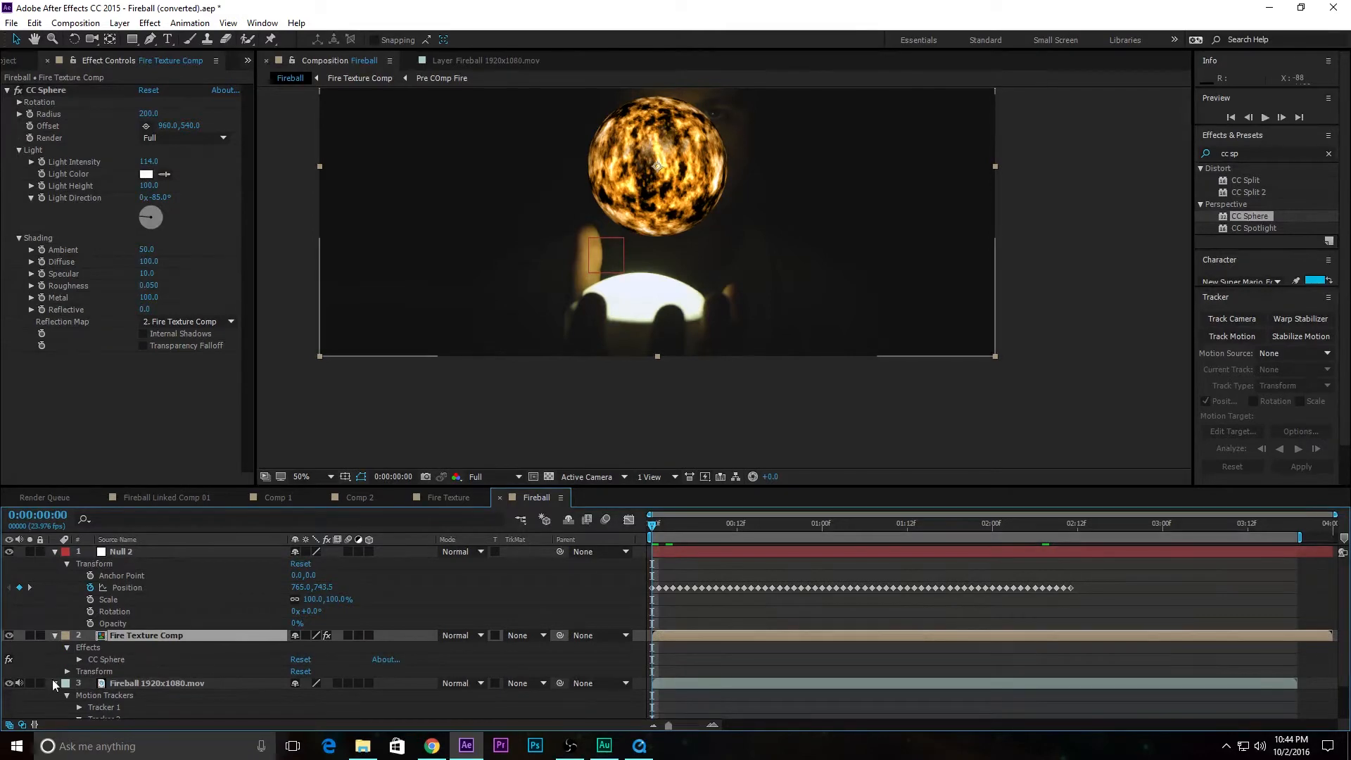
click(78, 660)
scroll(154, 615, down, 1)
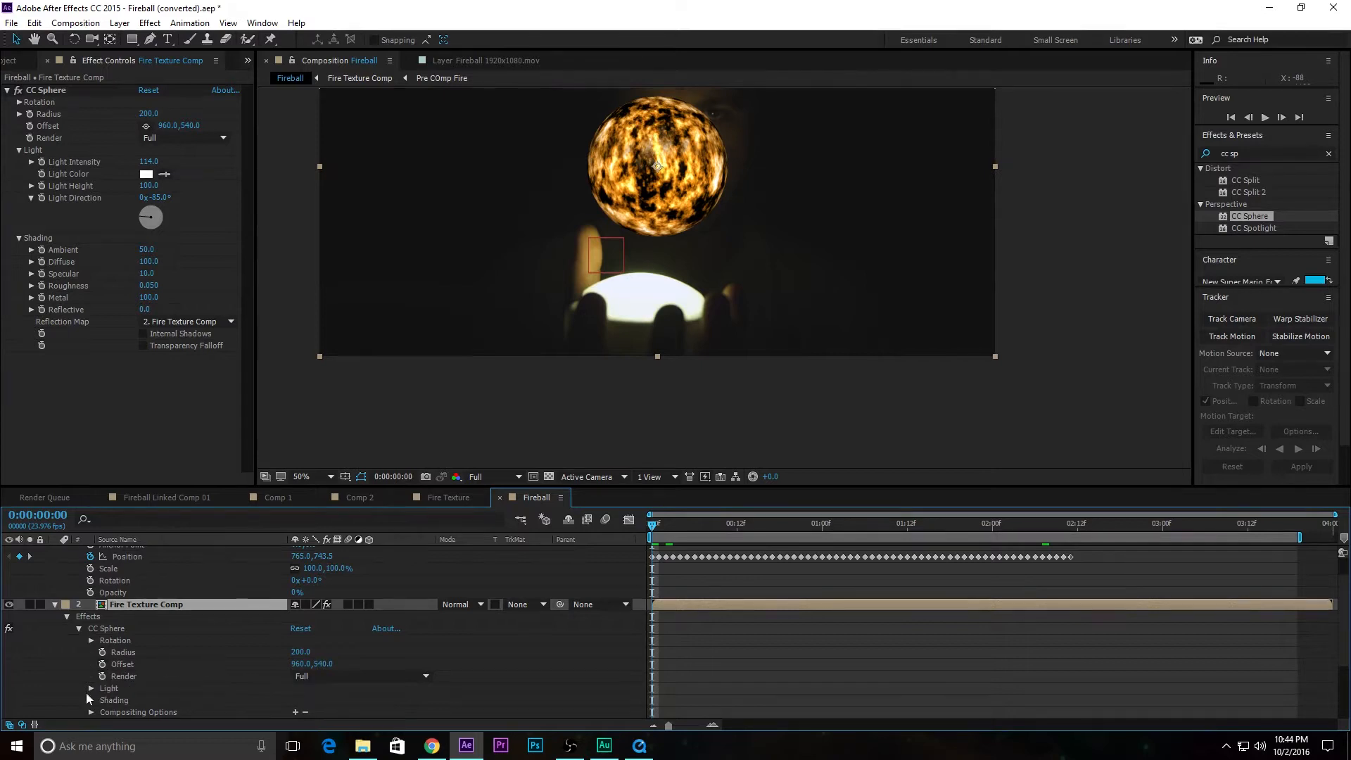
Try moving the sphere with the CC Sphere Offset values, and undo the changes
drag(327, 668, 372, 668)
key(ctrl+z)
drag(326, 664, 479, 680)
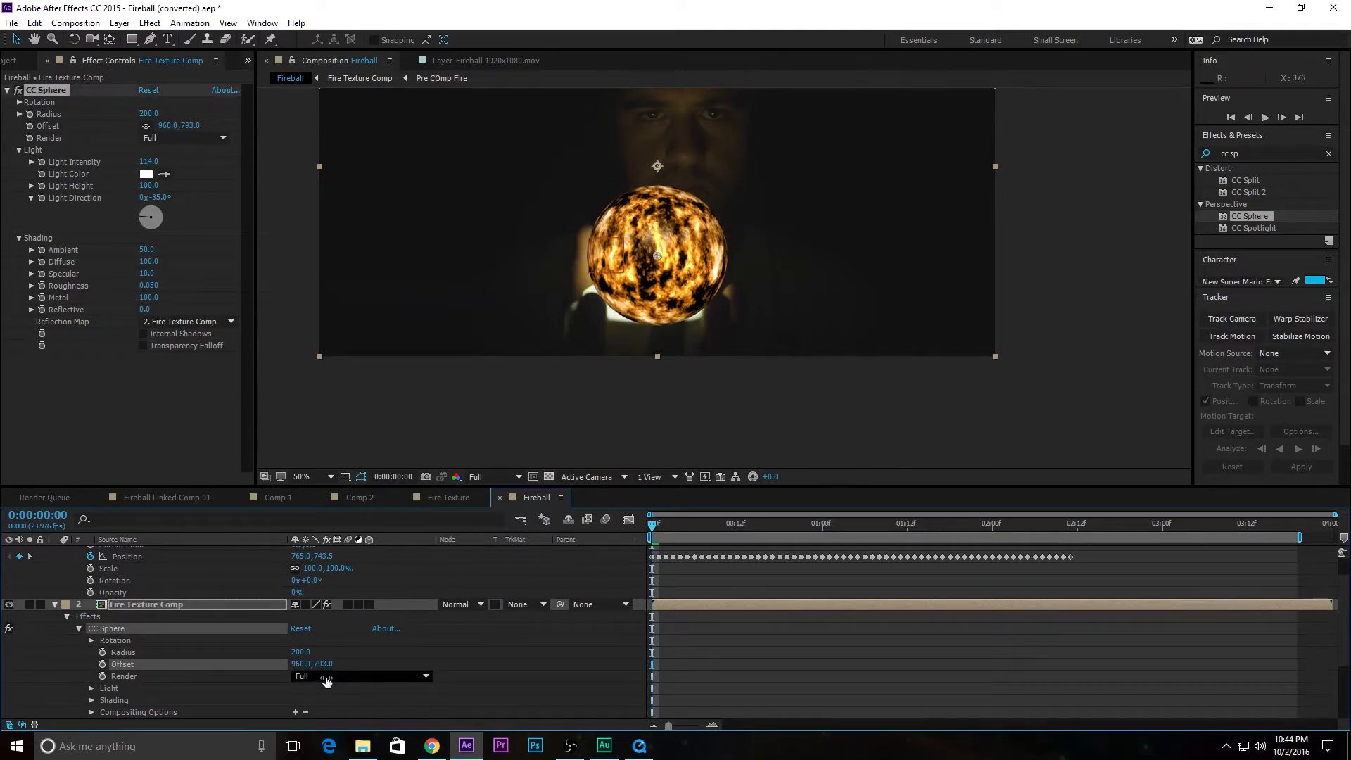
key(ctrl+z)
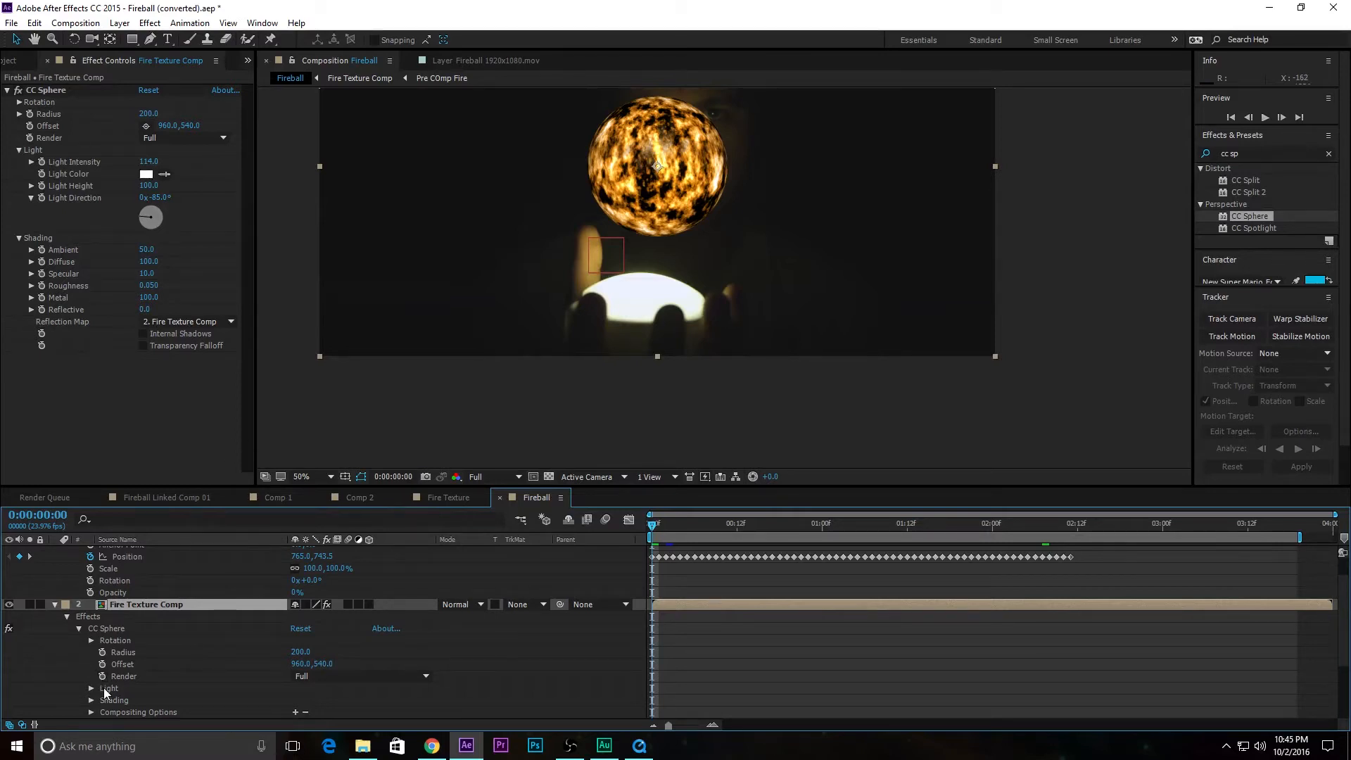
Link the CC Sphere's Offset to Null 2's Position with the expression thisComp.layer("Null 2").transform.position
scroll(205, 661, up, 2)
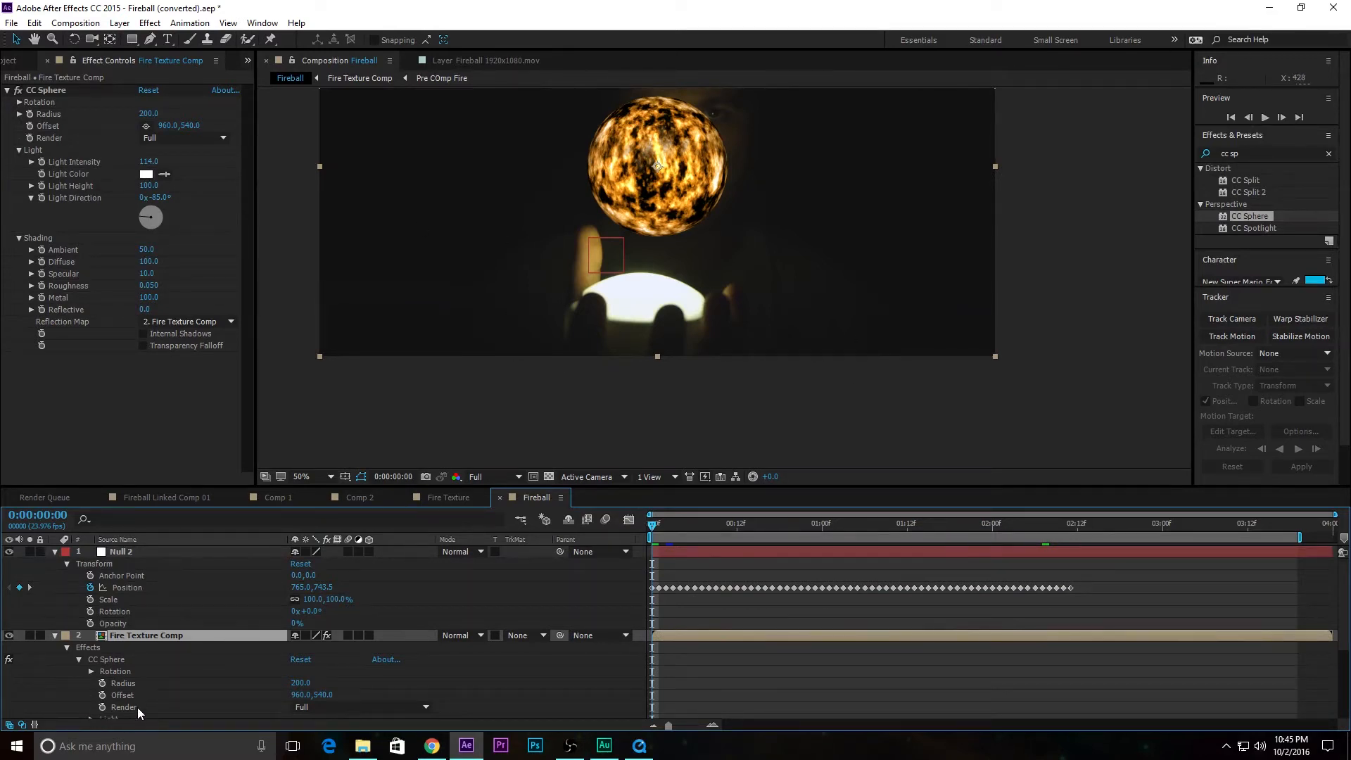
alt+click(103, 694)
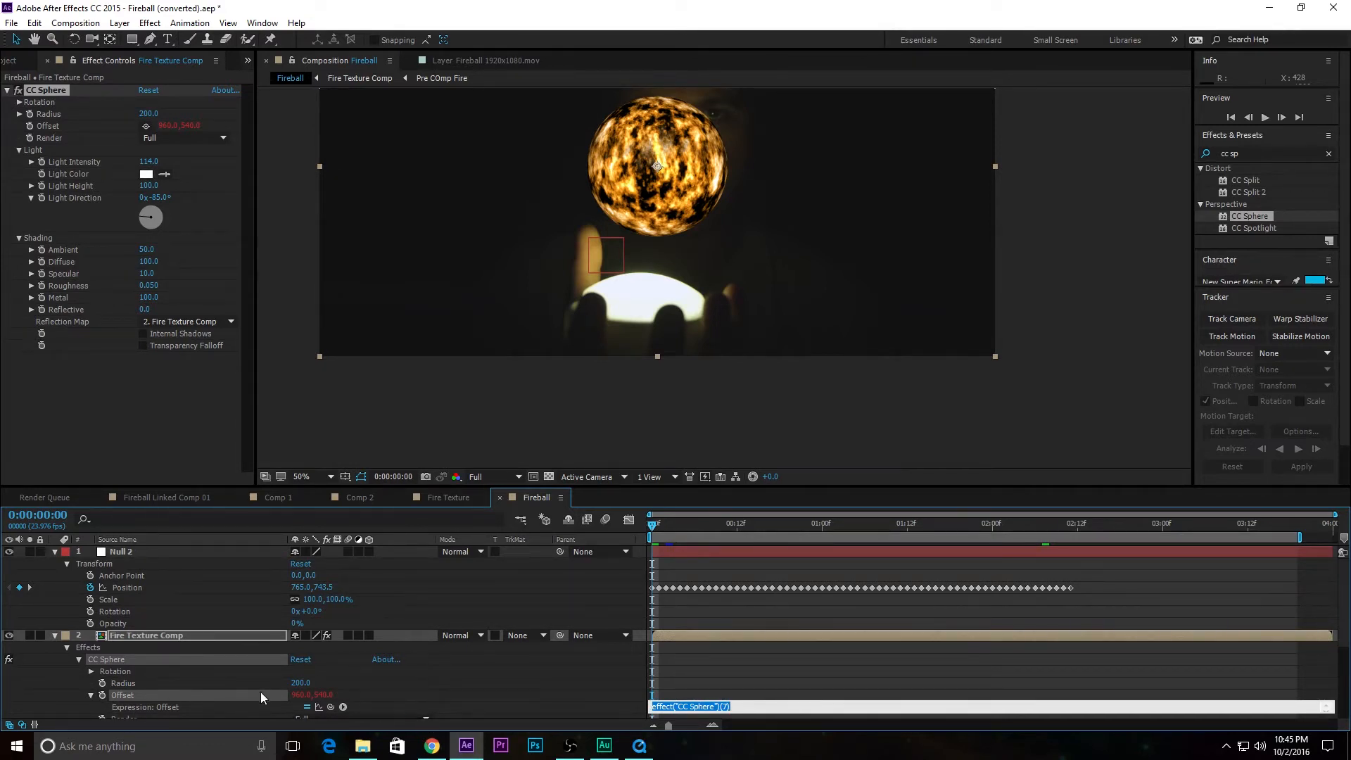
drag(332, 707, 95, 595)
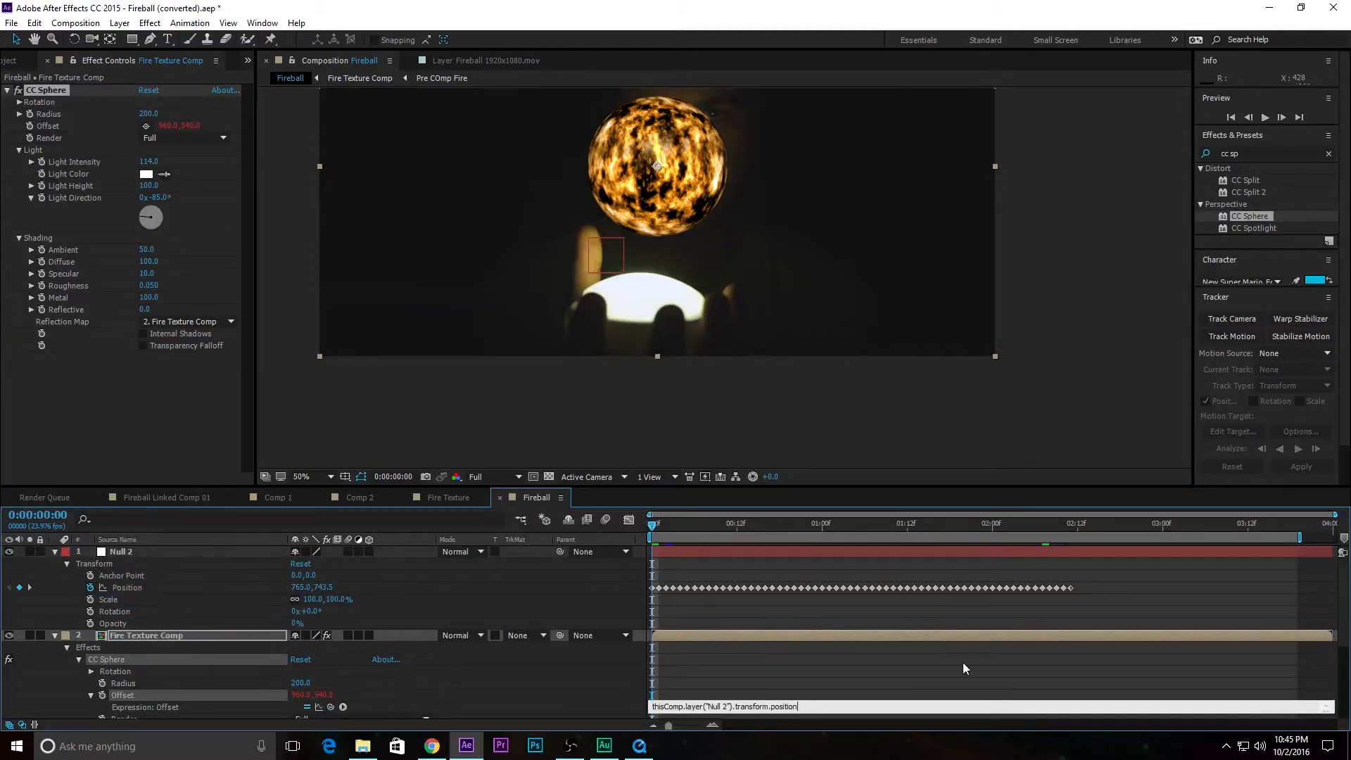
click(689, 668)
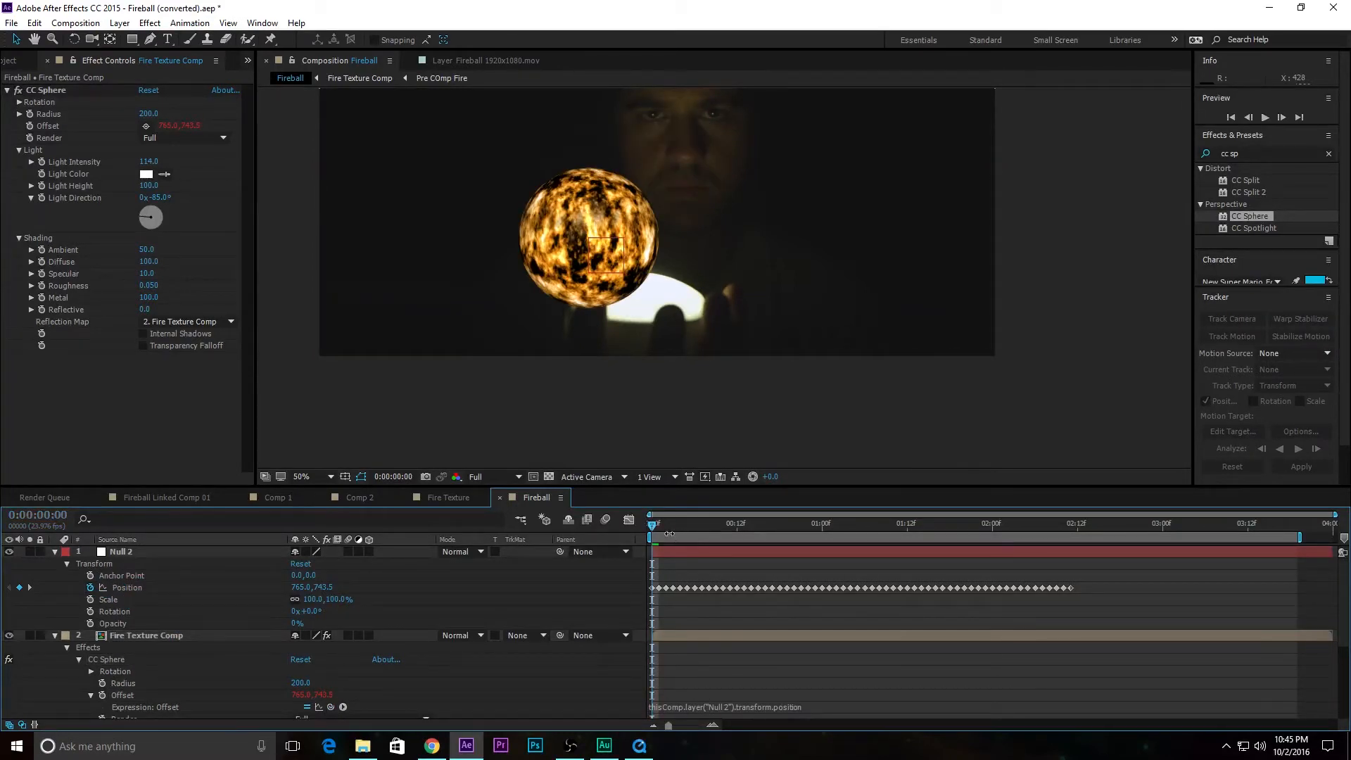
Preview the Fireball composition from the start to check how the sphere follows the tracked hand
key(space)
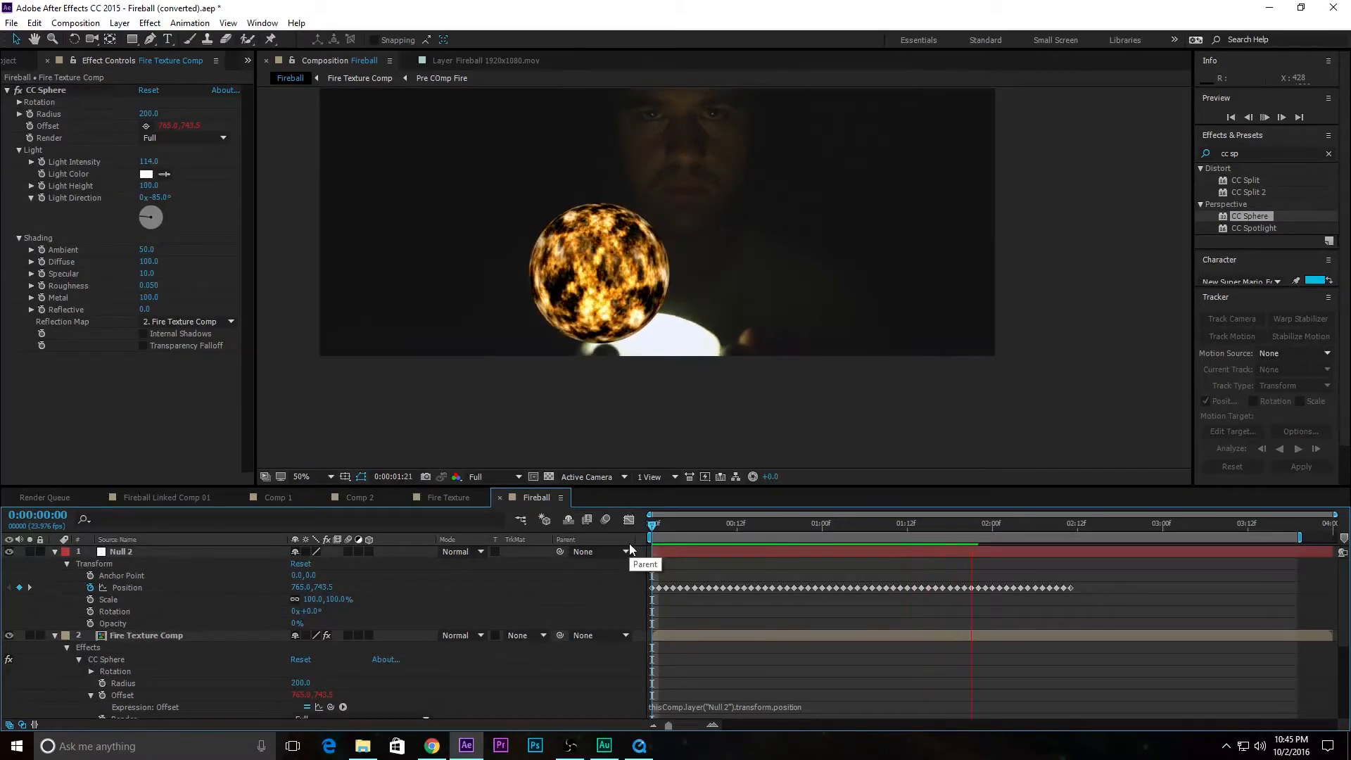
key(space)
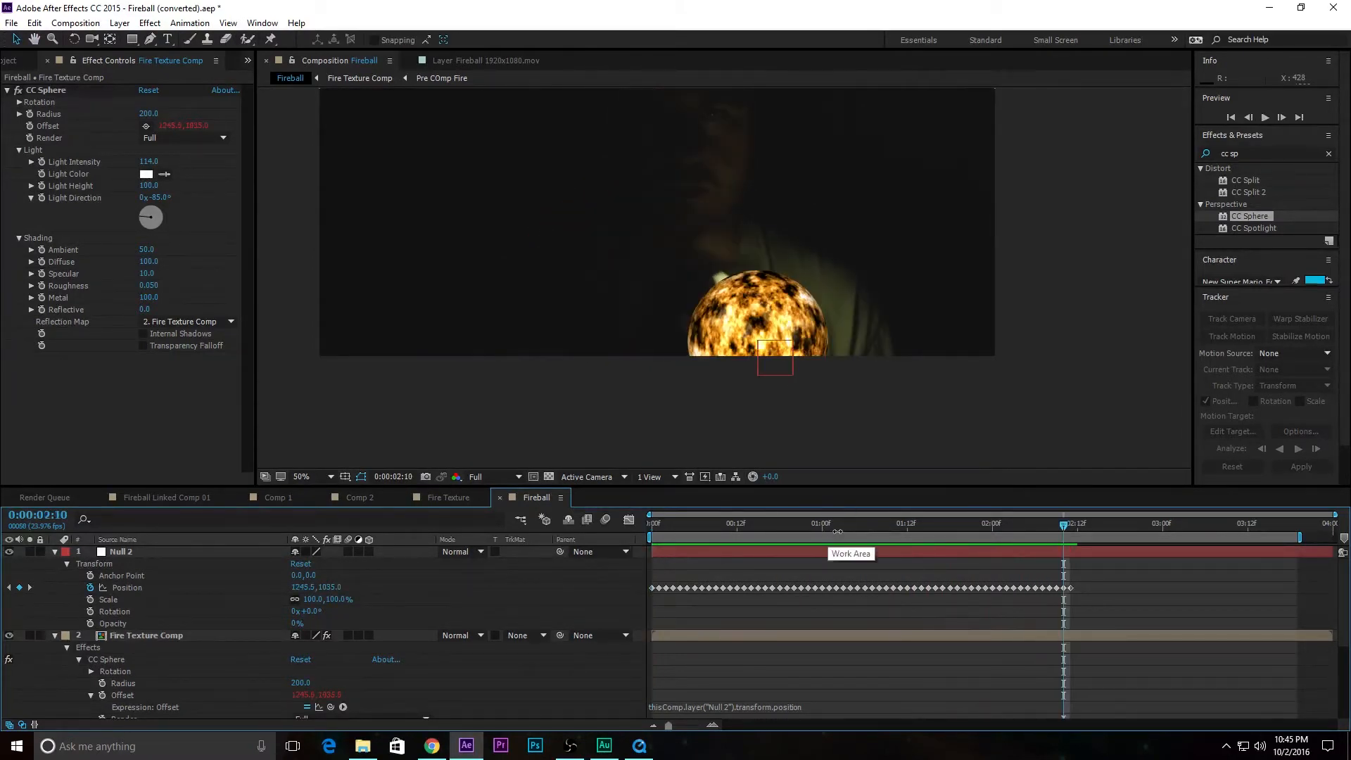
key(Home)
key(space)
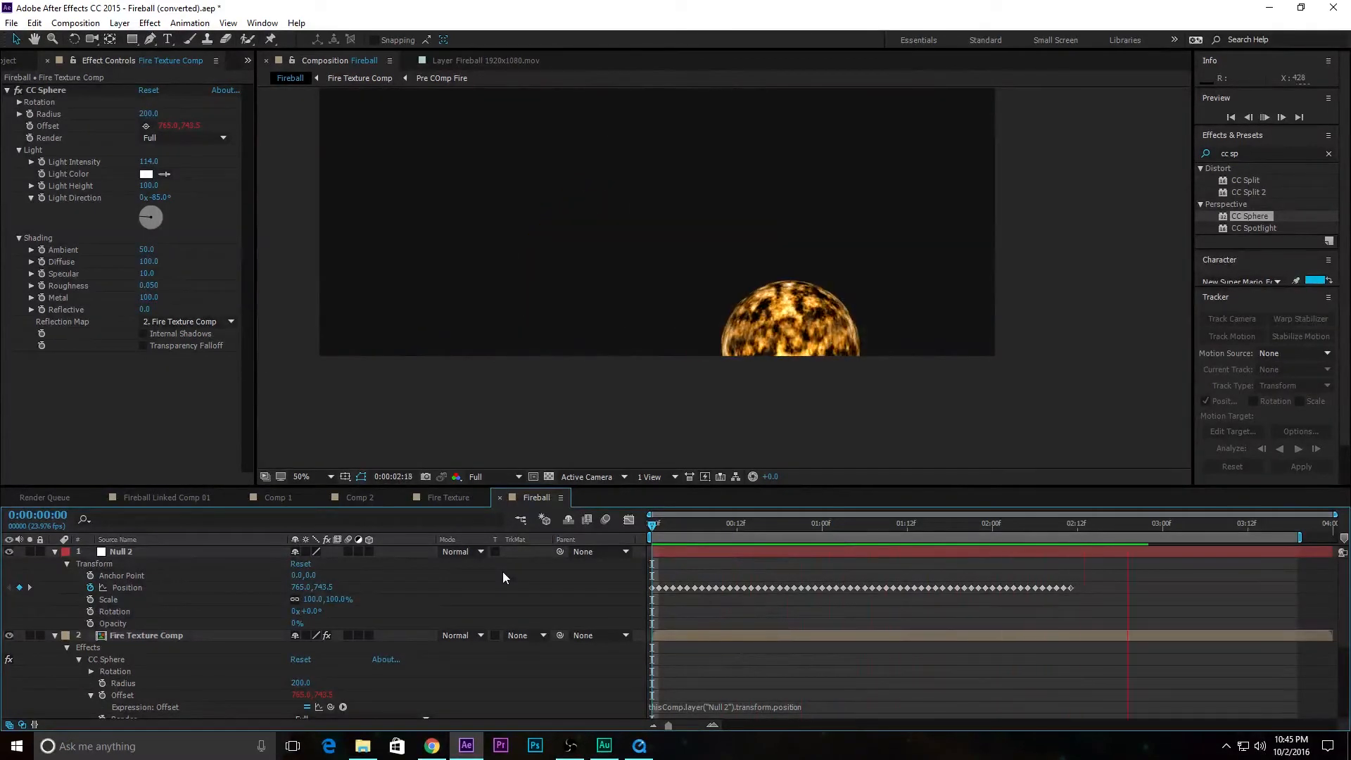
key(space)
drag(817, 524, 514, 591)
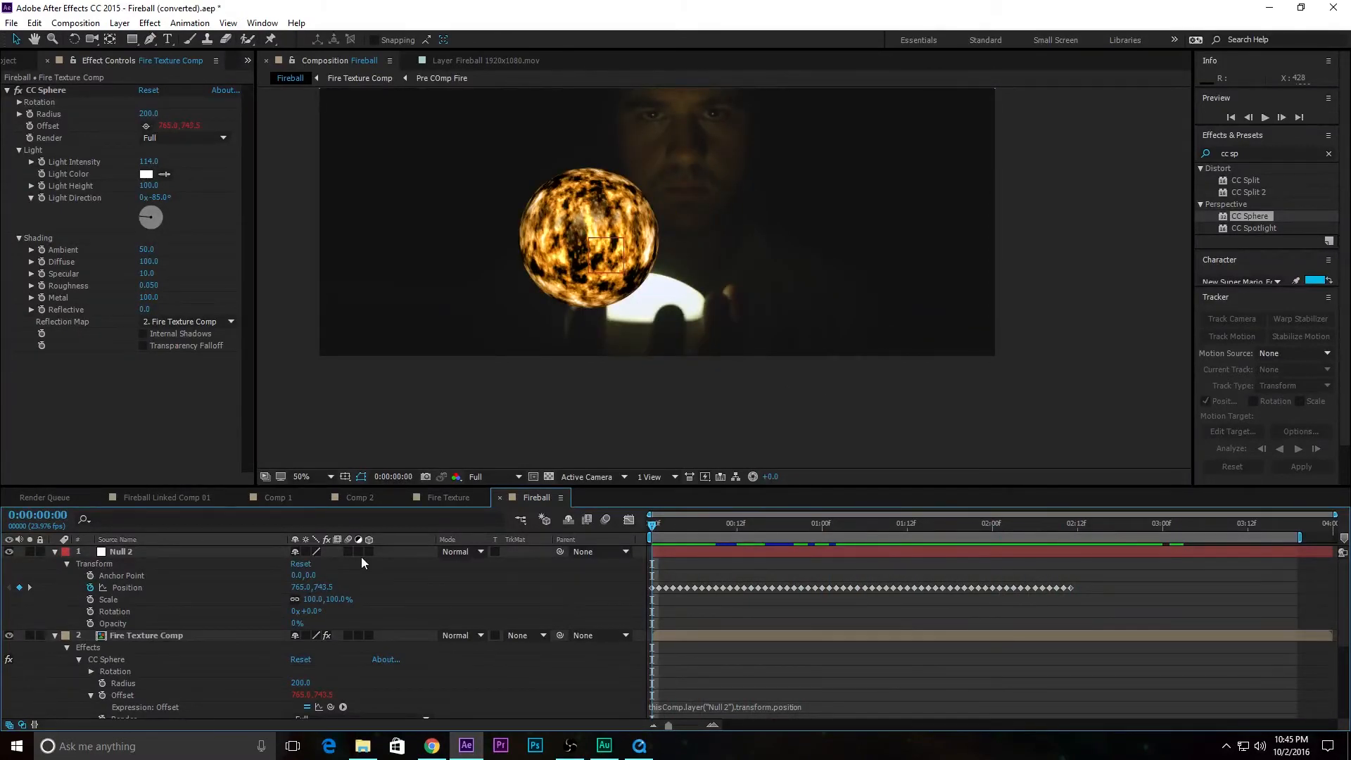
click(201, 612)
click(217, 638)
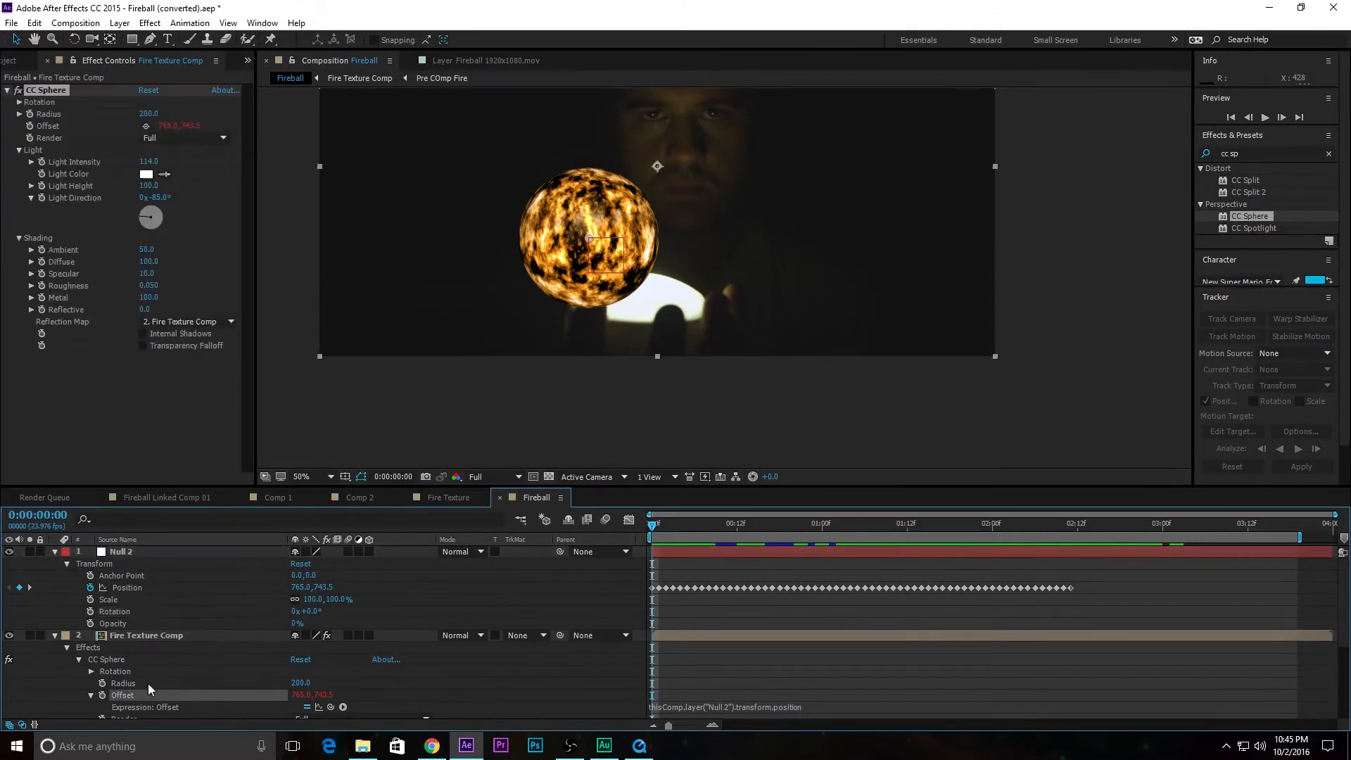
click(79, 659)
click(78, 660)
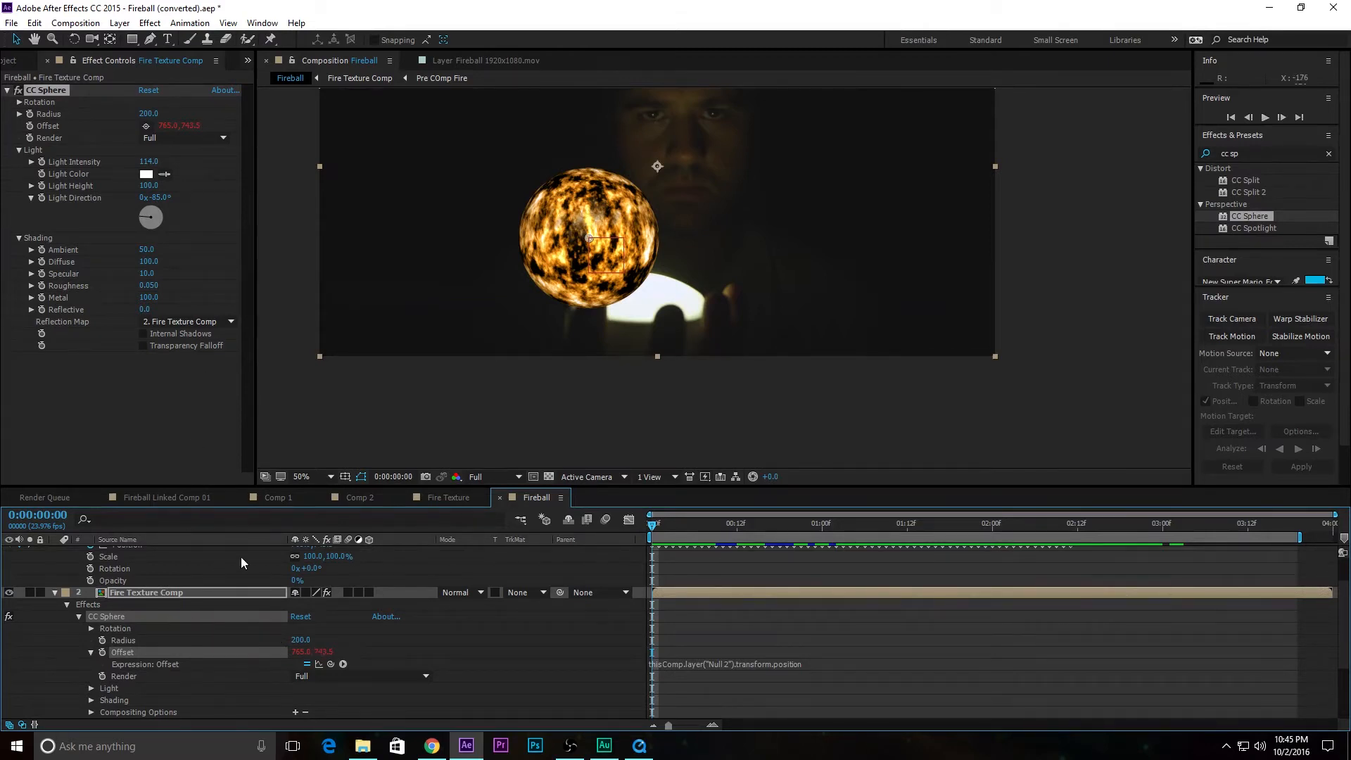
Shift all of Null 2's Position keyframes together, putting the first frame at 935.0, 905.5, and check the sphere's placement over the hand
scroll(203, 578, up, 2)
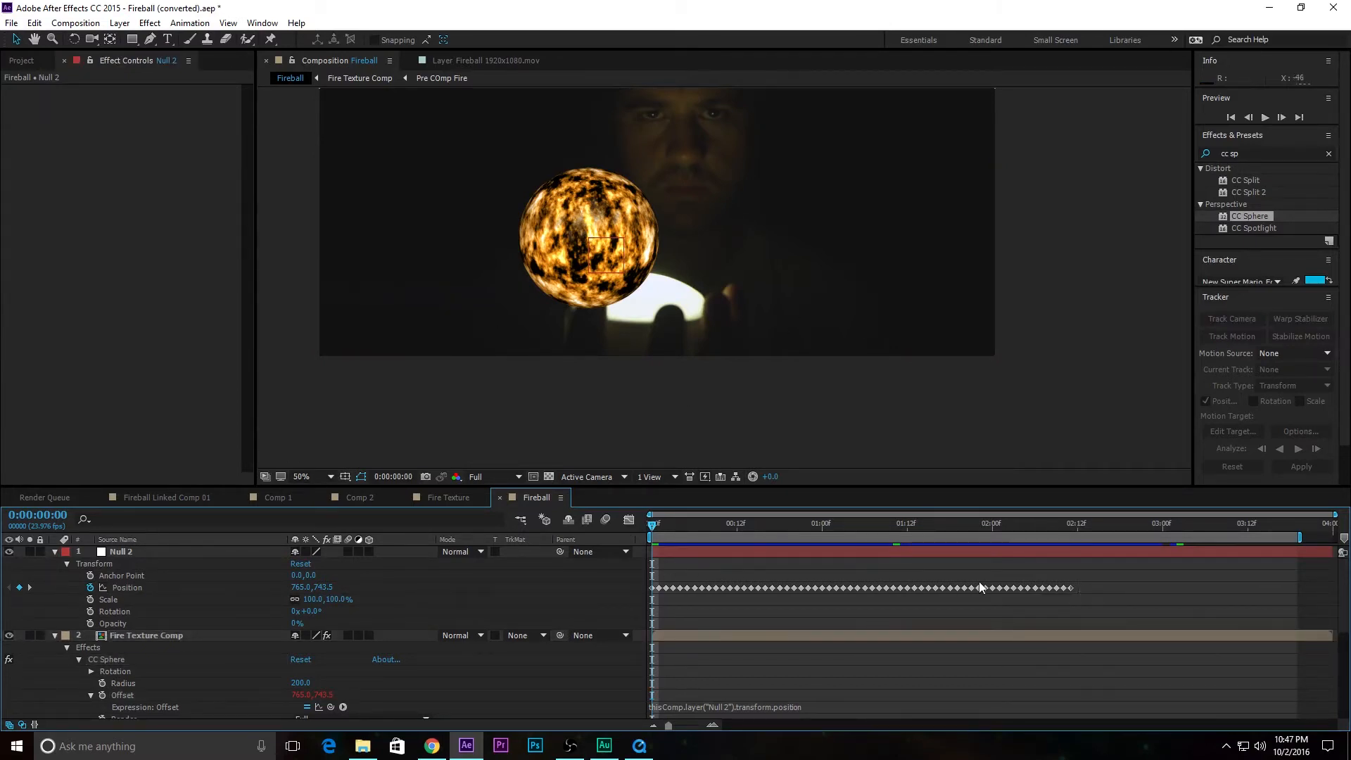
drag(1122, 561, 650, 609)
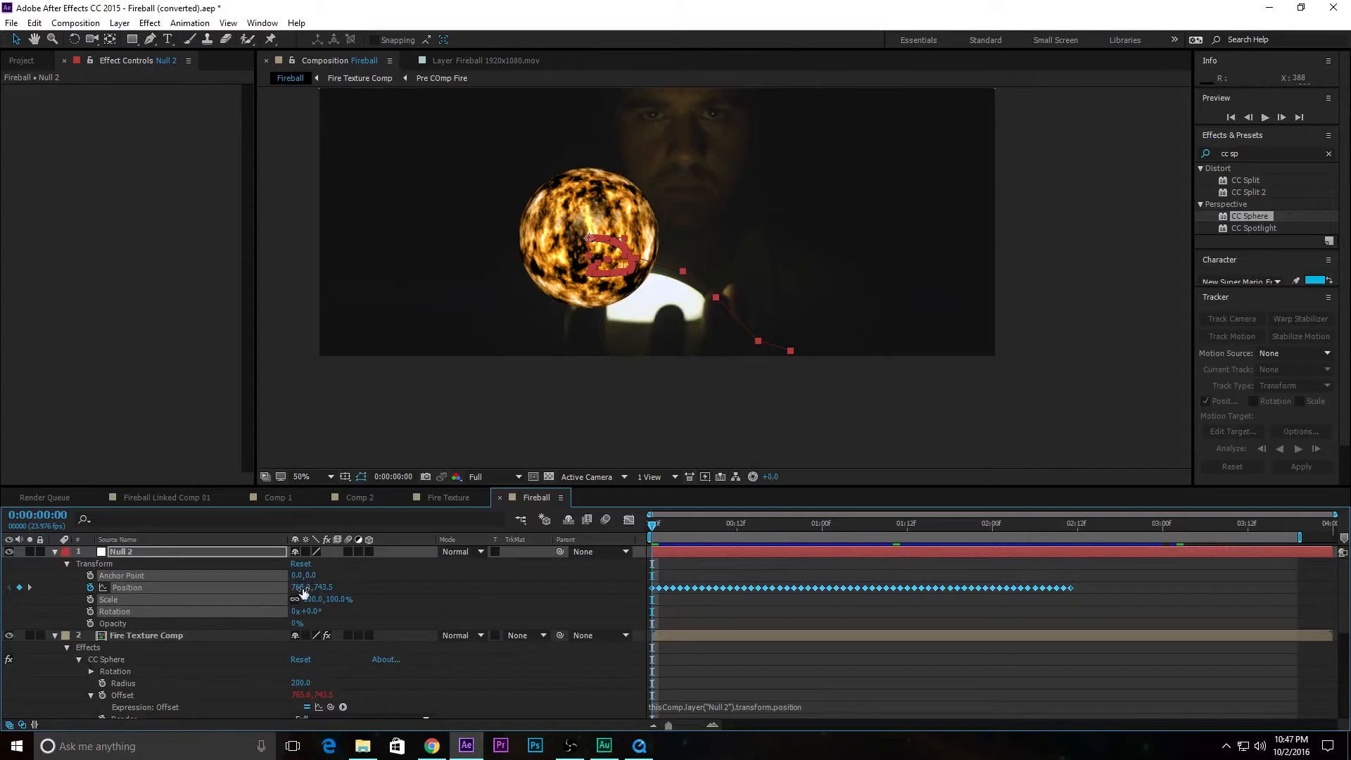
drag(299, 593, 415, 586)
drag(323, 587, 458, 567)
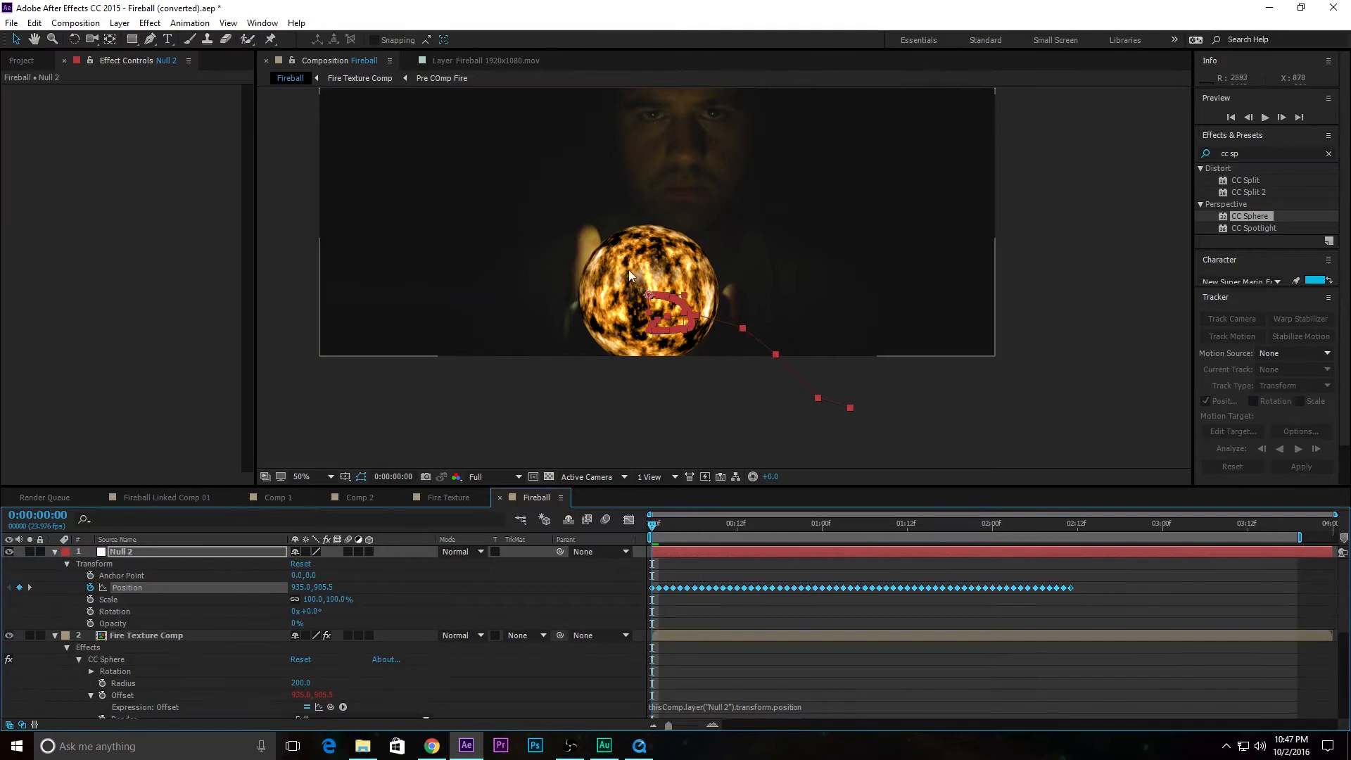
scroll(645, 327, up, 2)
scroll(573, 336, down, 4)
drag(573, 336, 711, 364)
scroll(711, 364, up, 2)
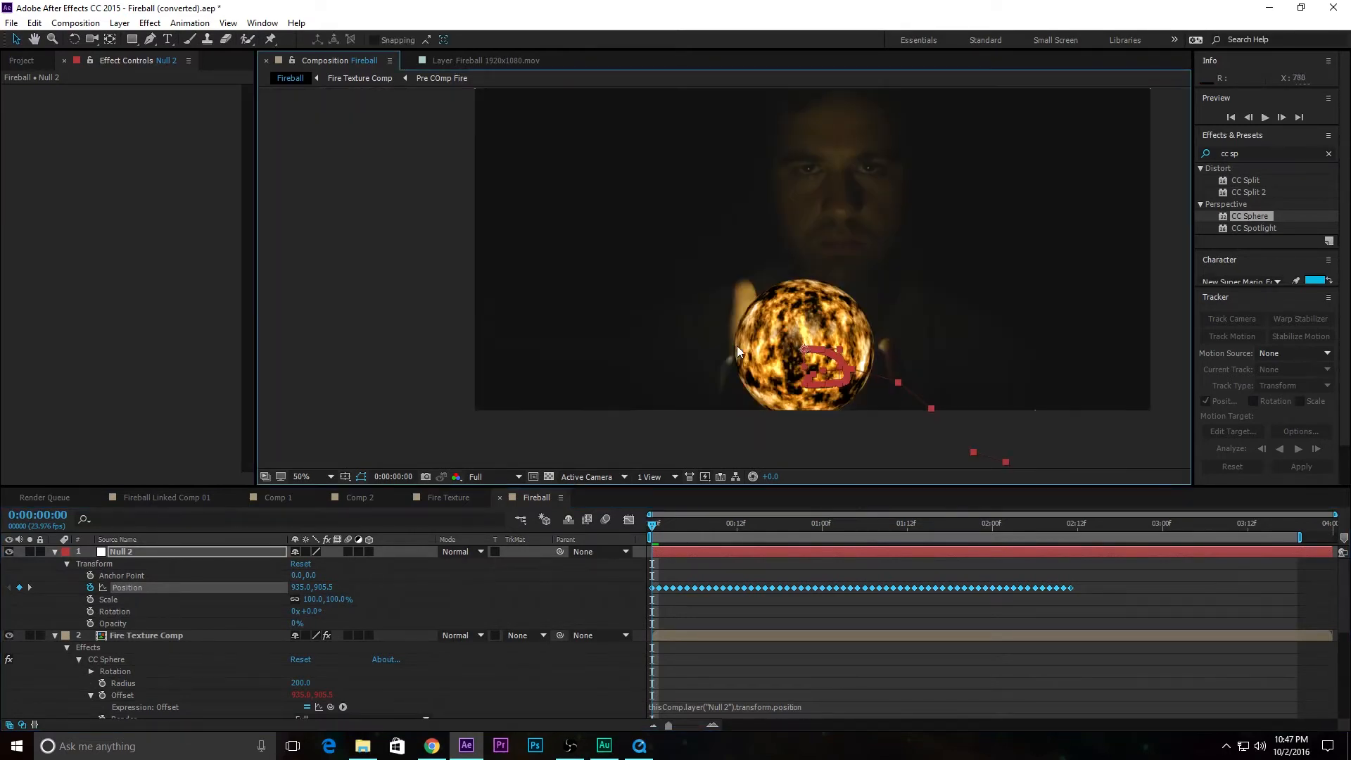
drag(817, 363, 747, 357)
drag(664, 533, 593, 544)
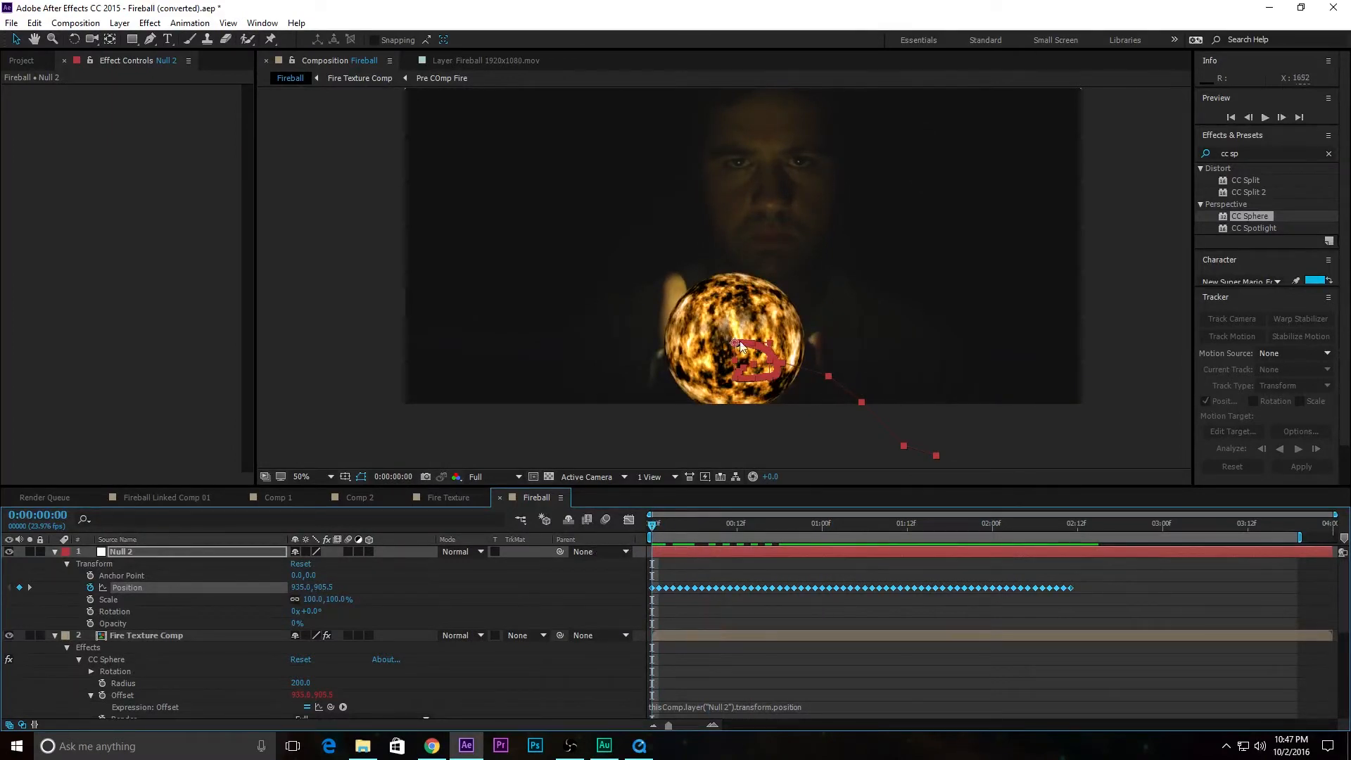
Set the CC Sphere's Radius to 215 and shift all of Null 2's Position keyframes so the first frame's X is 898
click(150, 635)
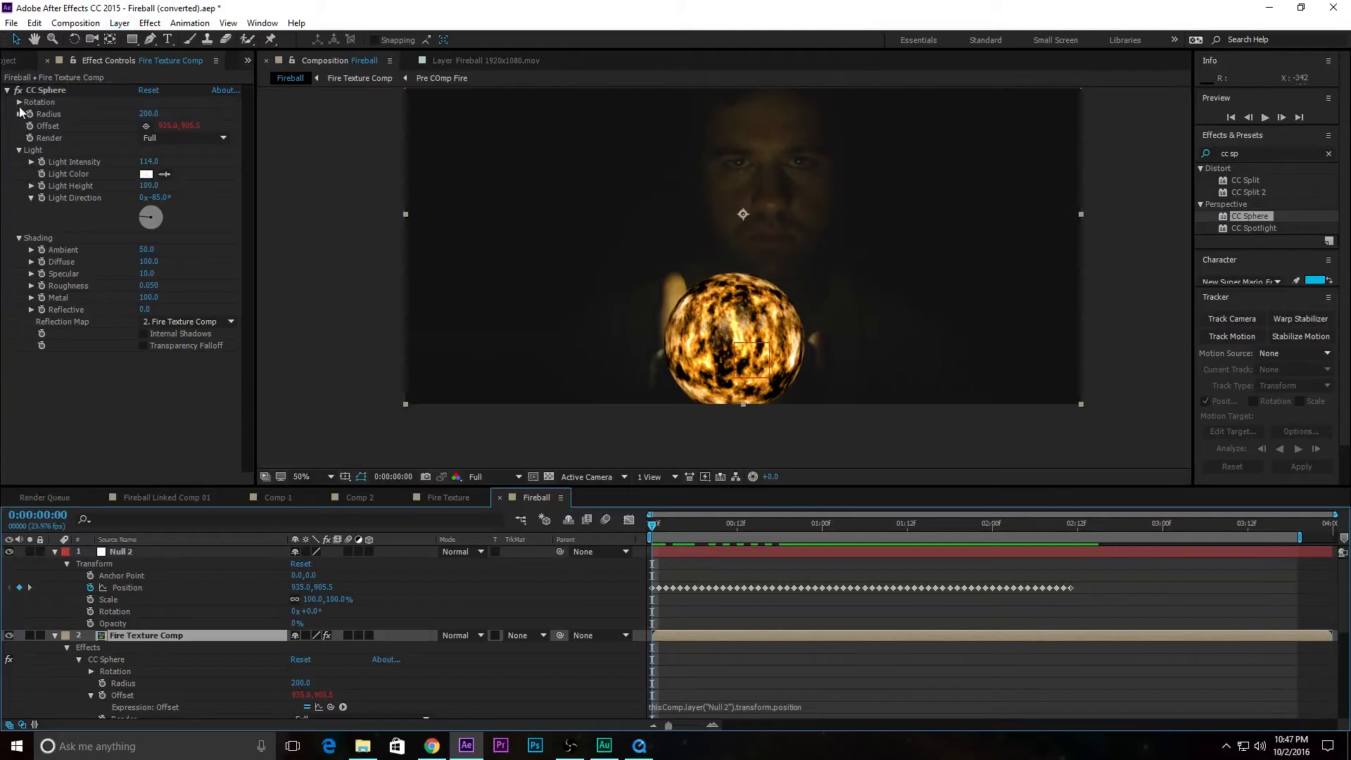
mouse_move(150, 112)
mouse_down()
mouse_move(178, 107)
mouse_move(157, 109)
mouse_up()
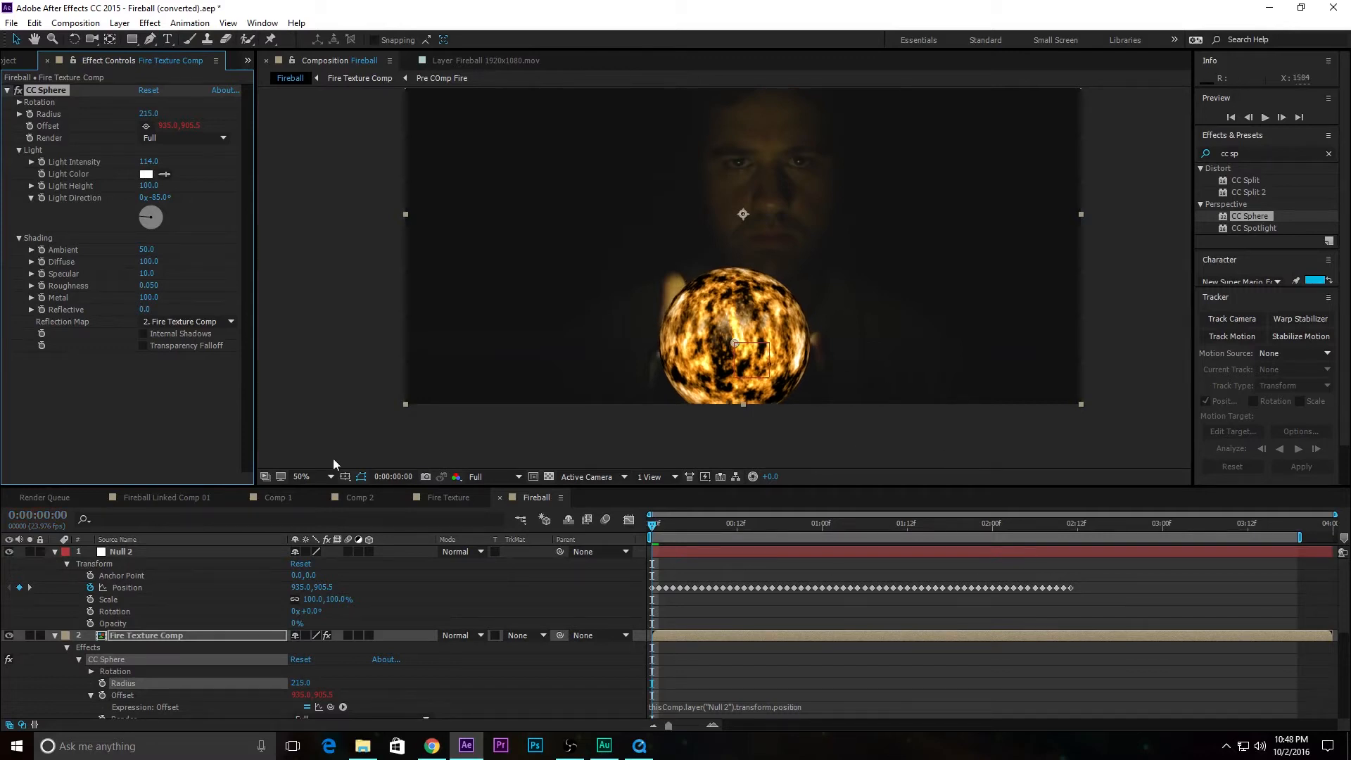
drag(1110, 567, 636, 595)
drag(296, 586, 274, 588)
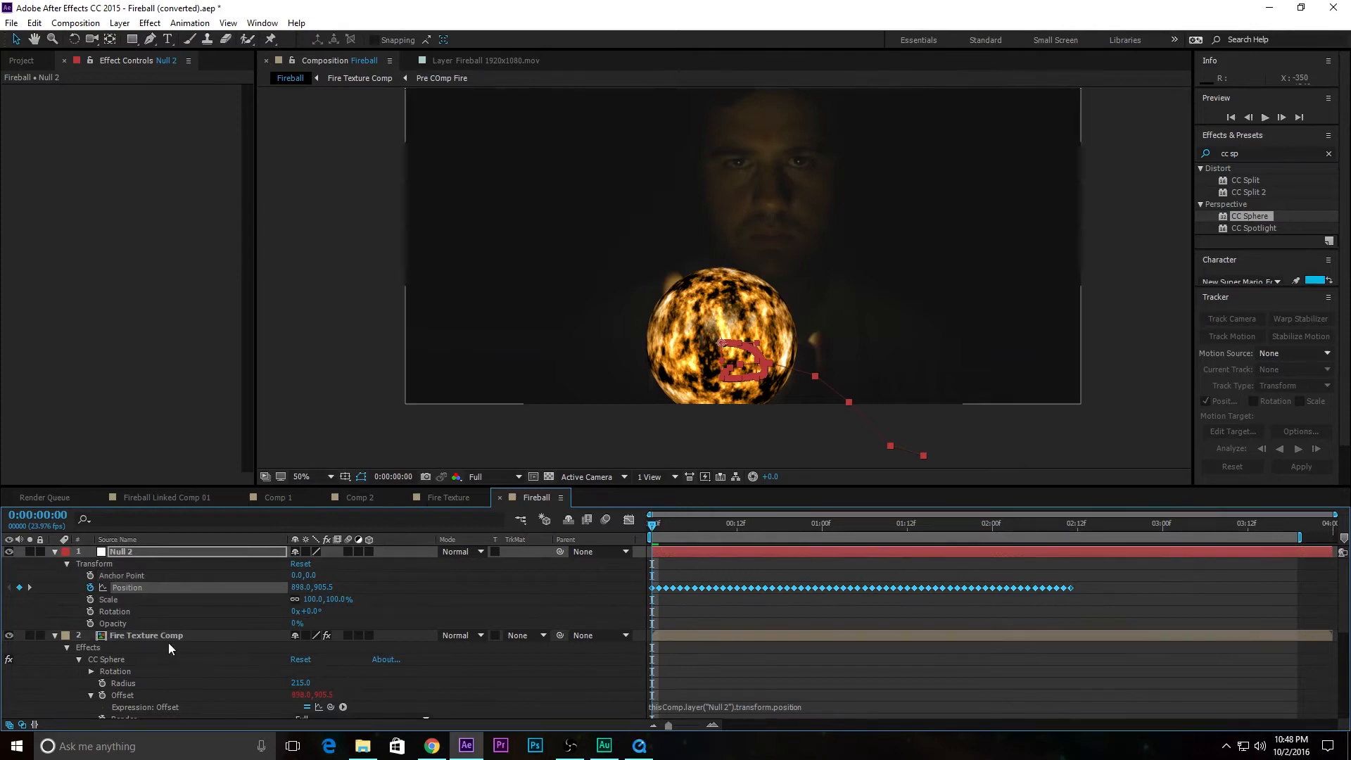
Set the CC Sphere Radius on the Fire Texture Comp layer to 217
click(193, 636)
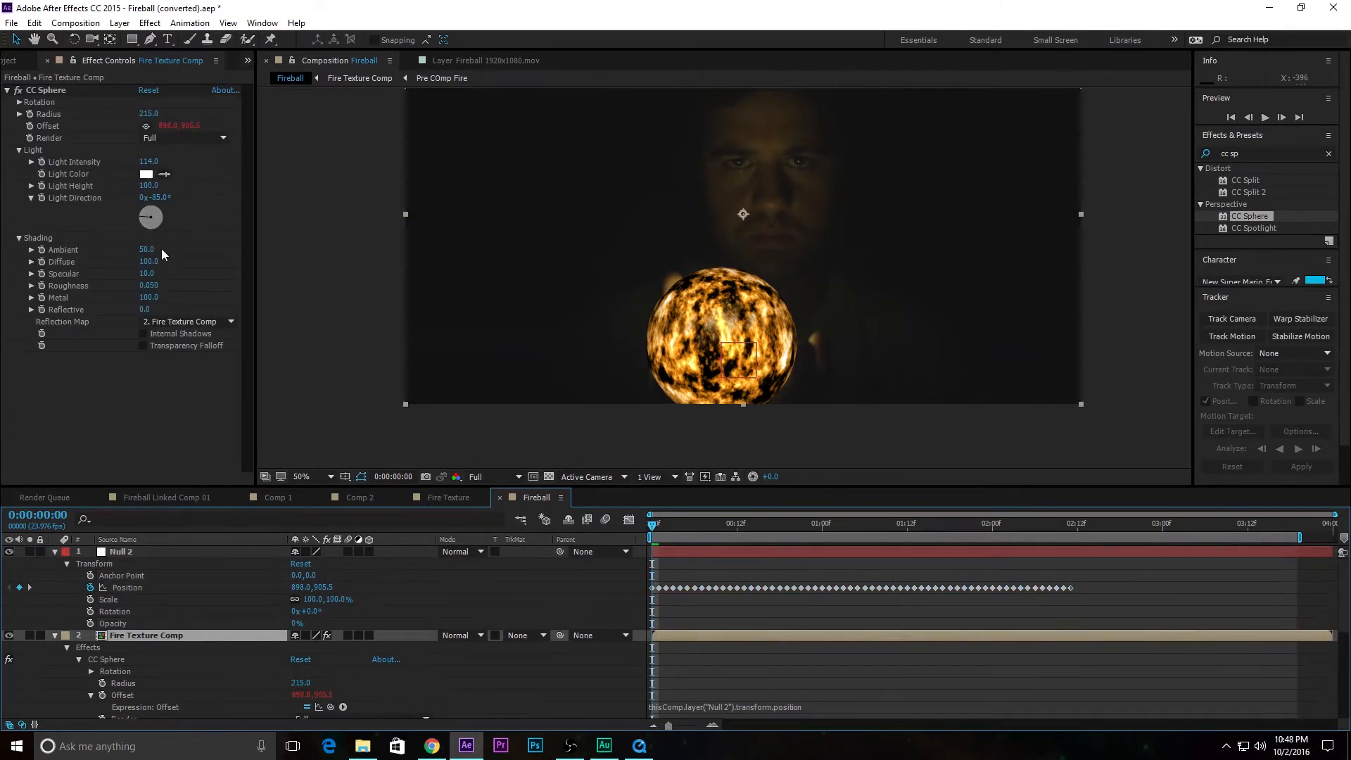
click(150, 114)
text(2)
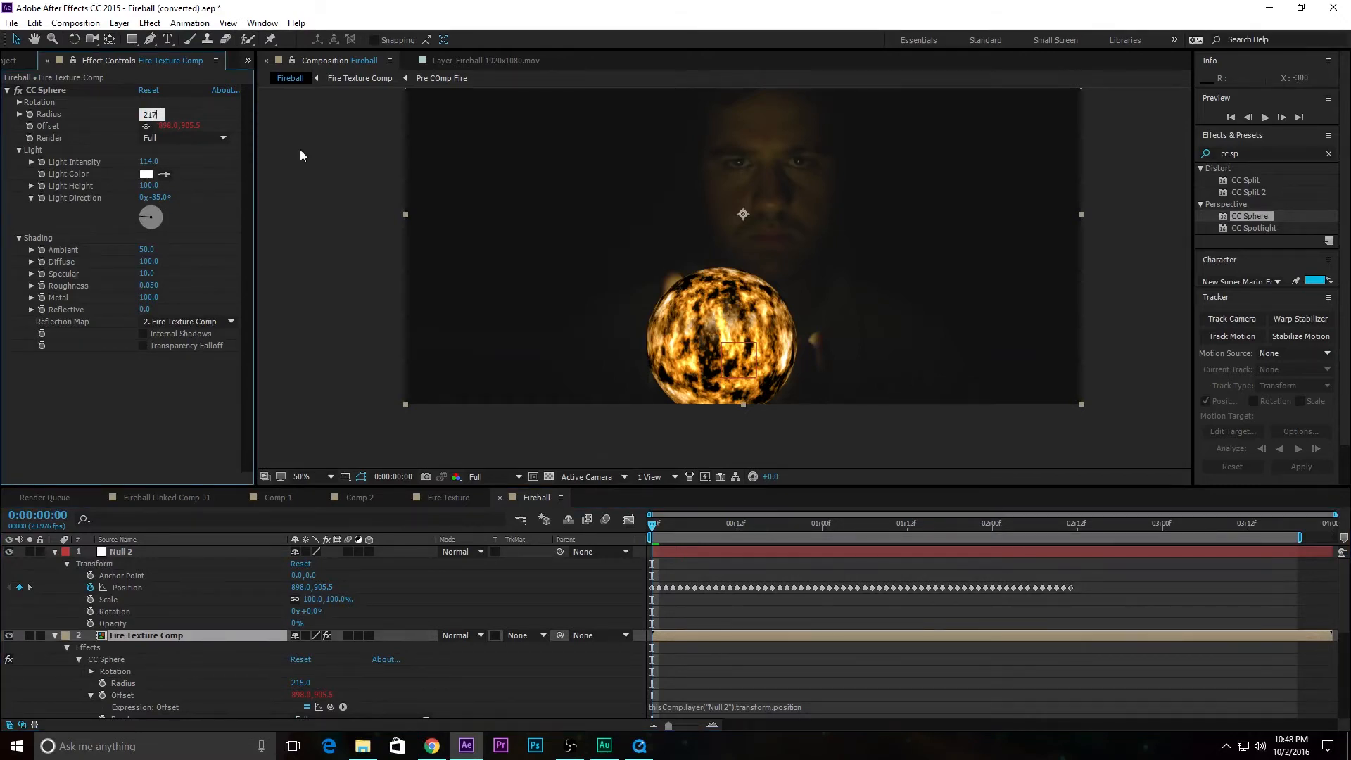
text(17)
key(Return)
Preview the Fireball composition and scrub to about 0:00:01:04 to check how the sphere follows the hand
key(space)
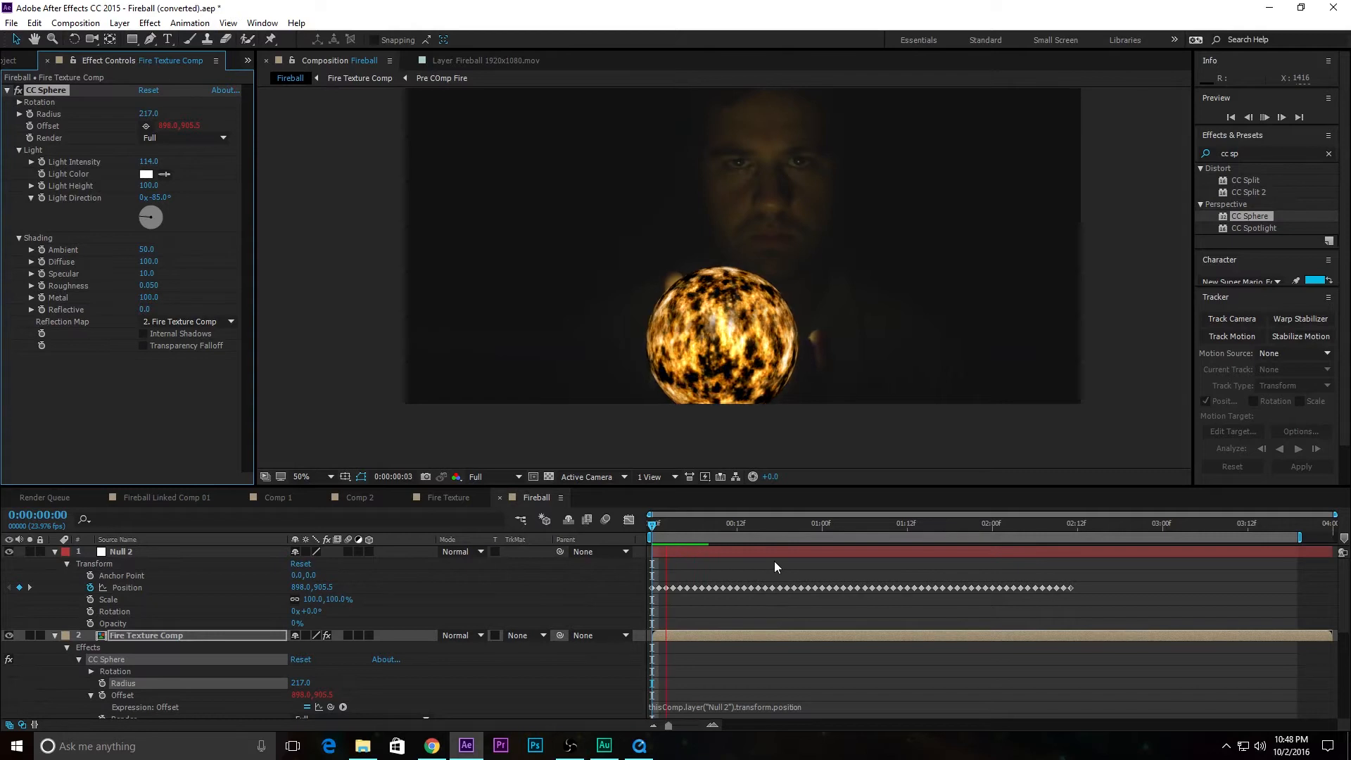
key(space)
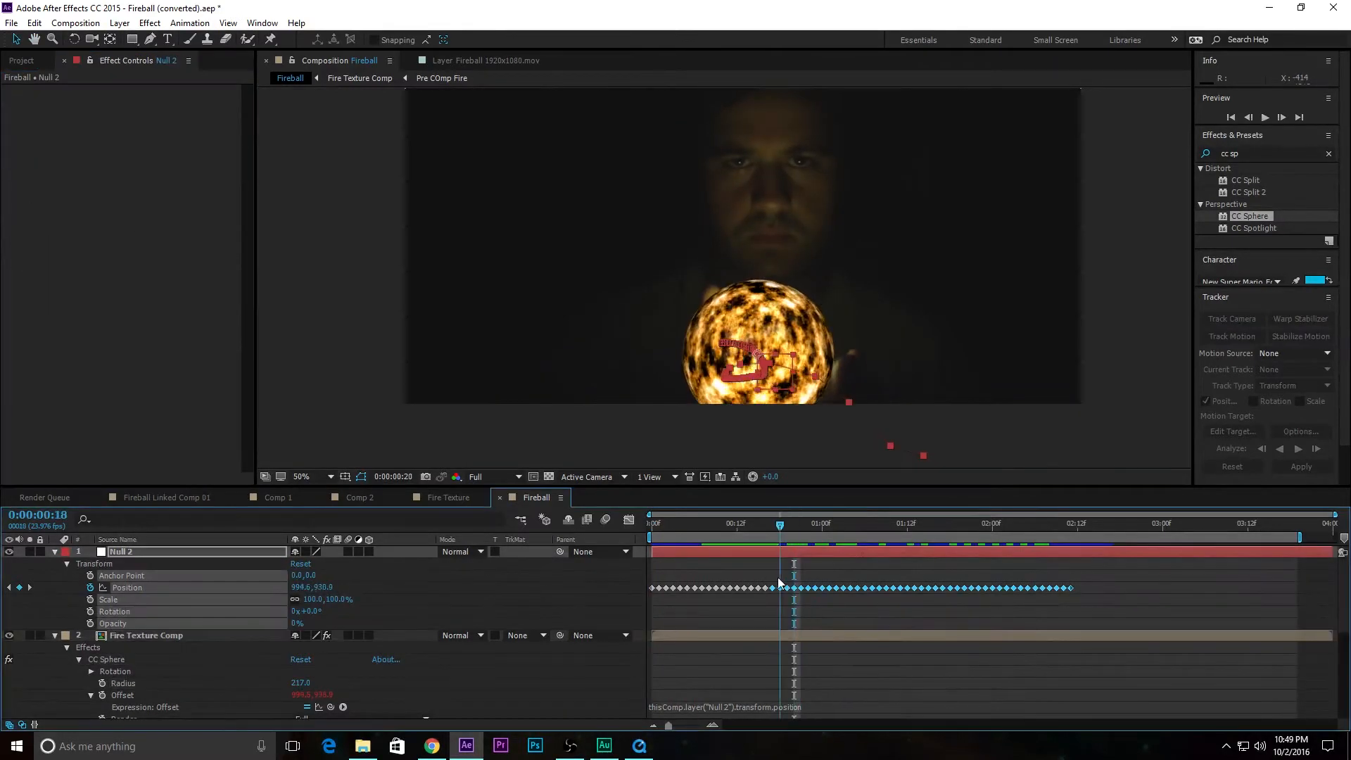
drag(778, 577, 763, 580)
key(space)
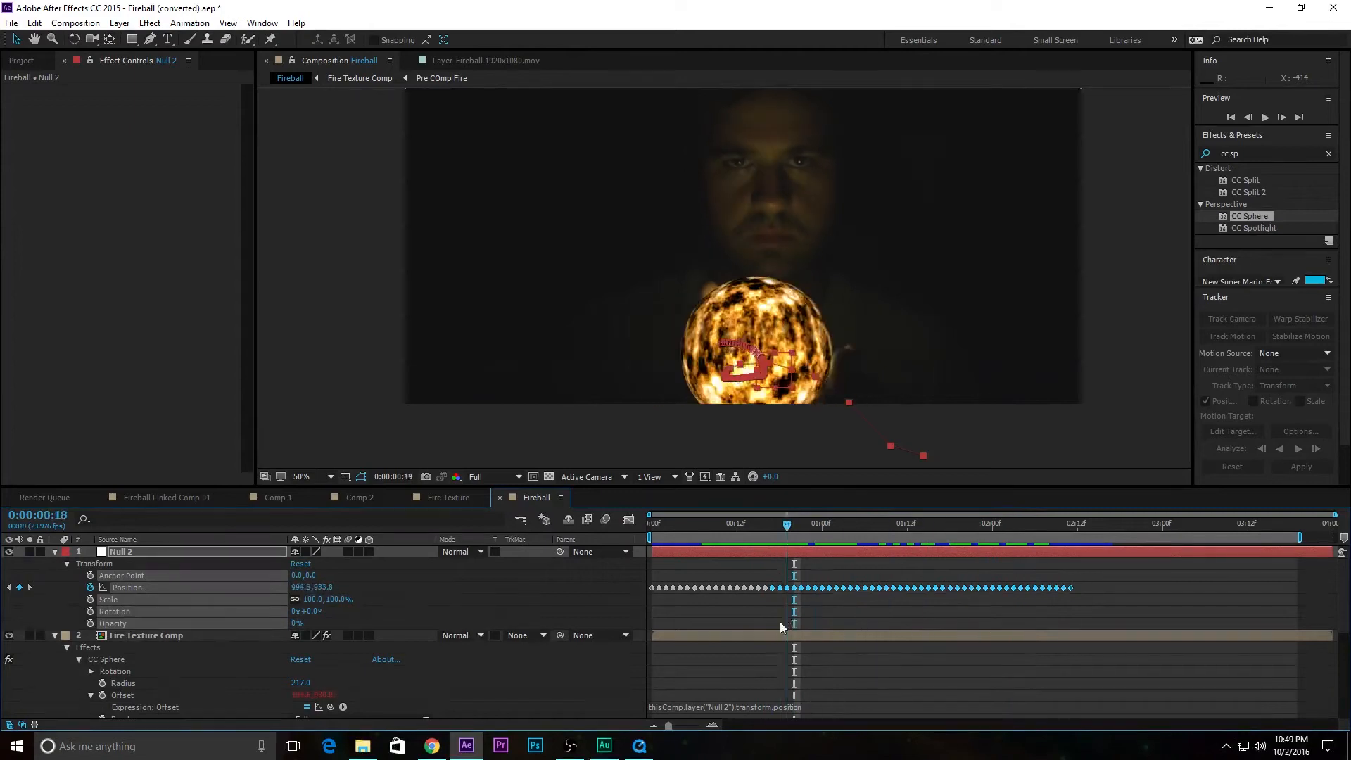
click(833, 568)
drag(720, 539, 850, 580)
Enable Position keyframing on the Fire Texture Comp layer and place its first keyframe at 0:00:00:15
click(134, 637)
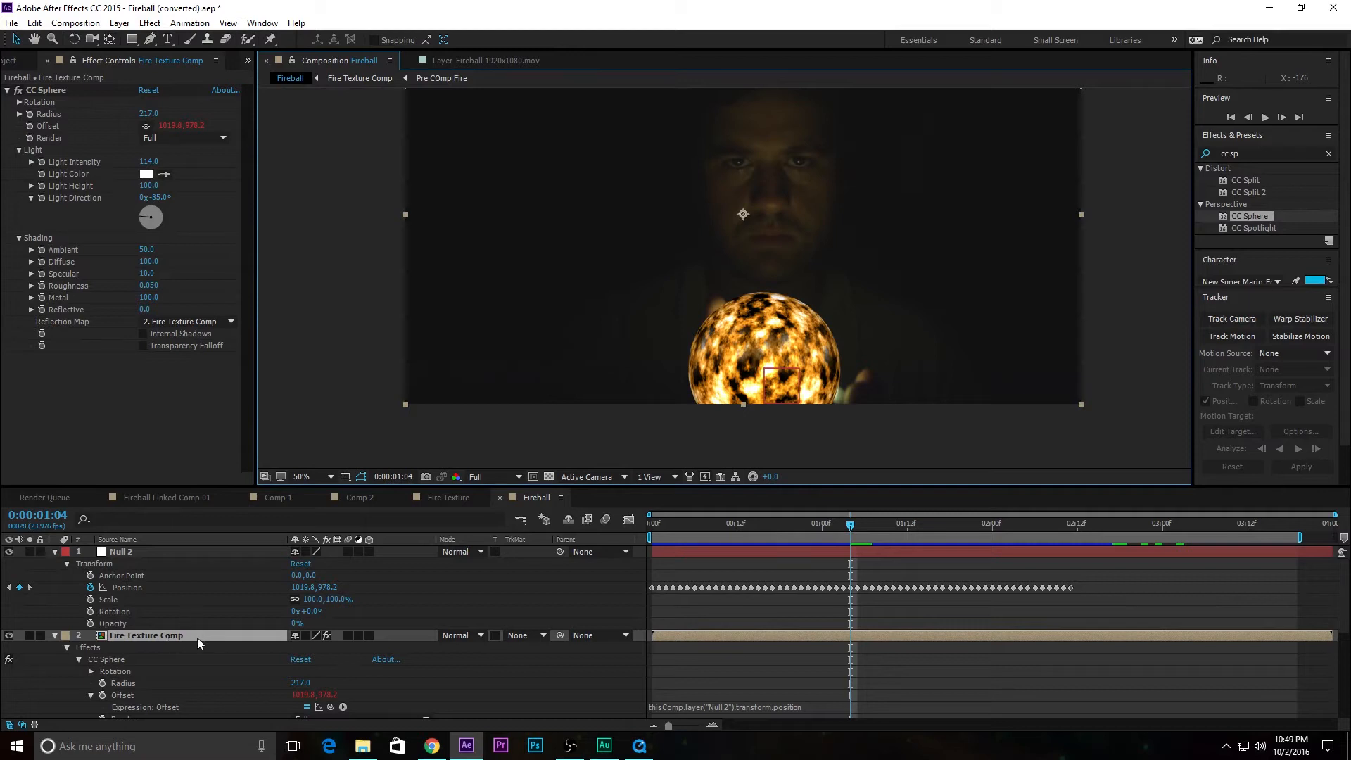
key(p)
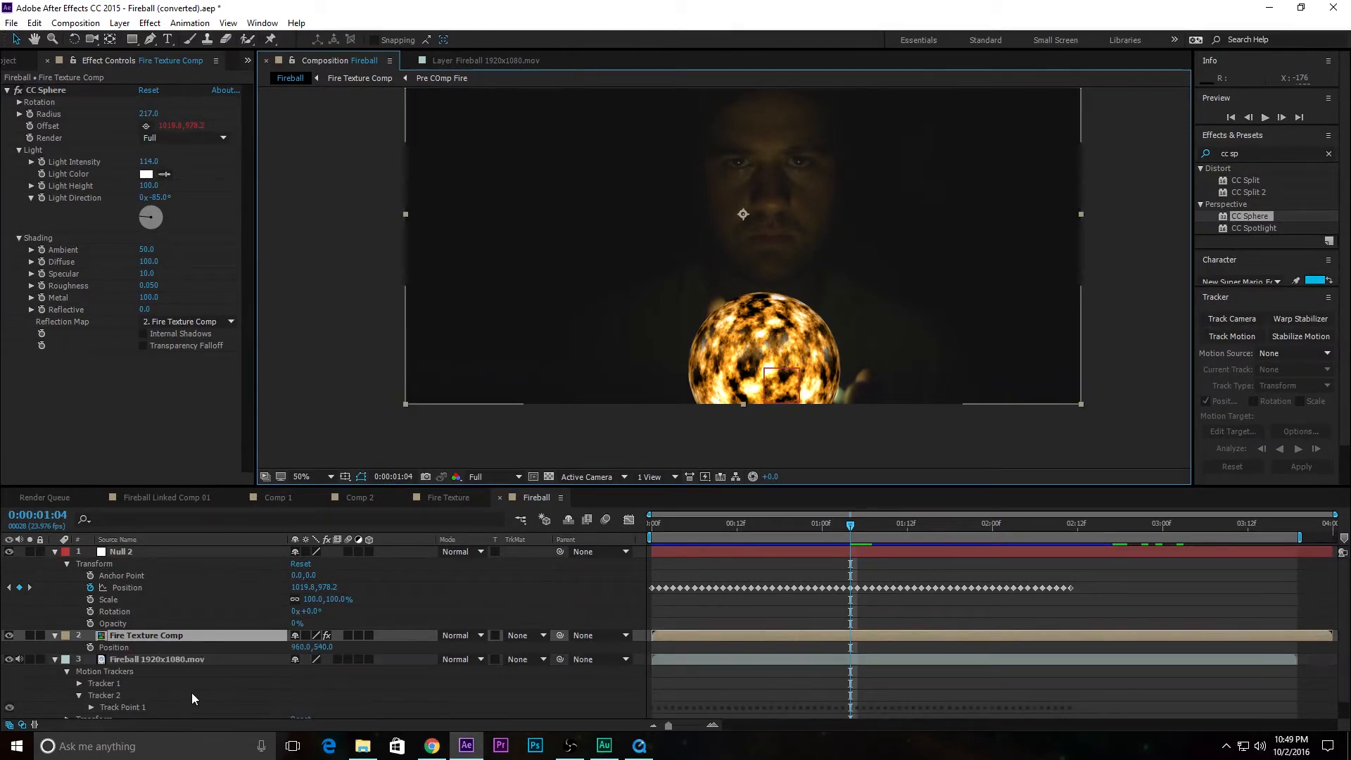
click(89, 647)
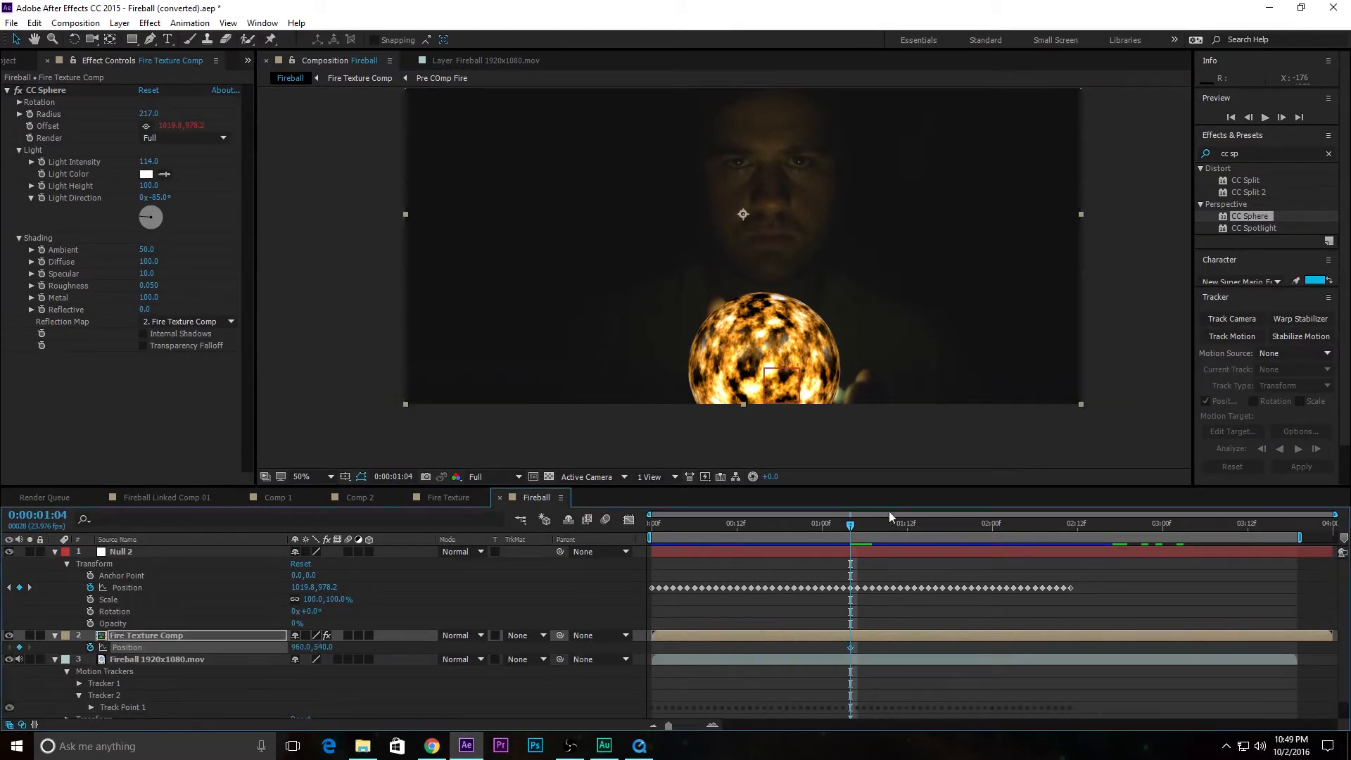
drag(847, 529, 758, 546)
drag(850, 648, 759, 656)
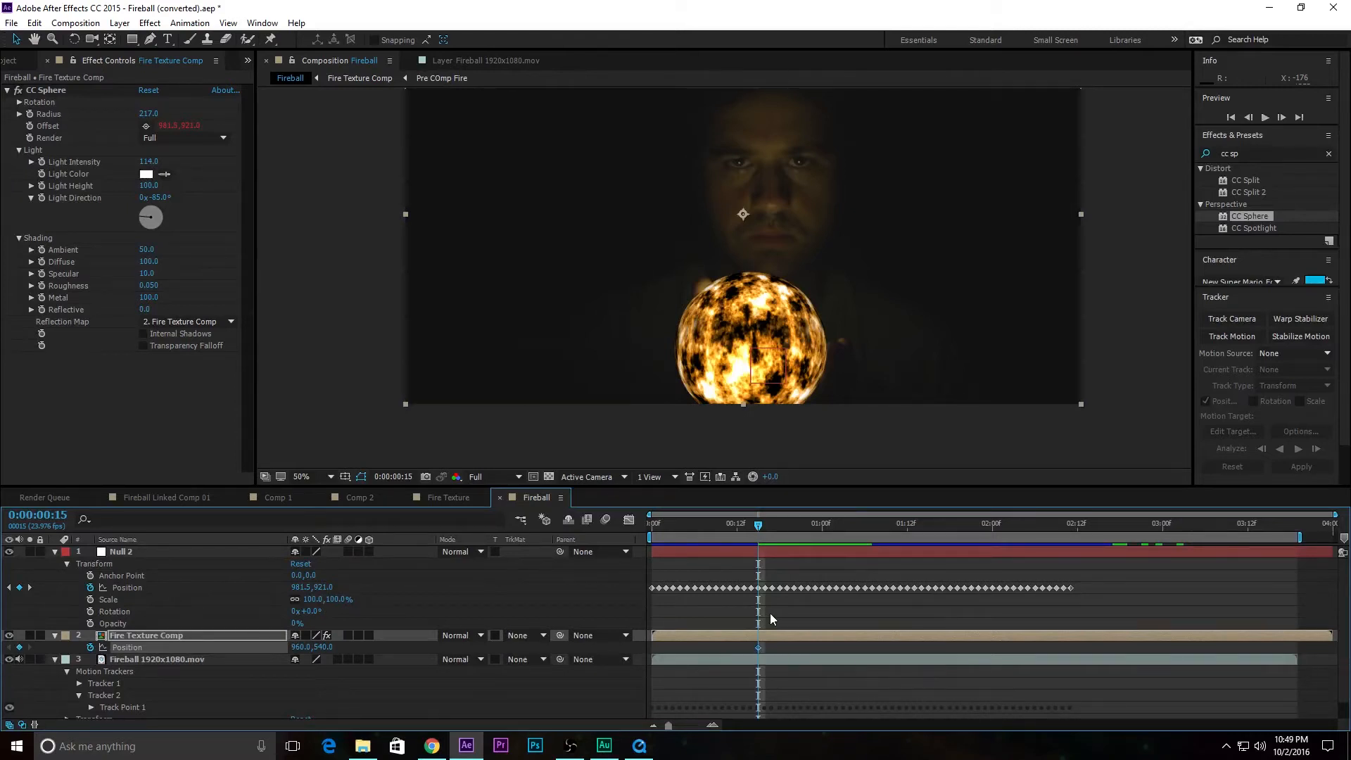
Add a Position keyframe to the Fire Texture Comp layer at 0:00:01:02, moving the layer to 982.0, 594.0 to realign the sphere
drag(760, 525, 900, 538)
drag(801, 336, 818, 353)
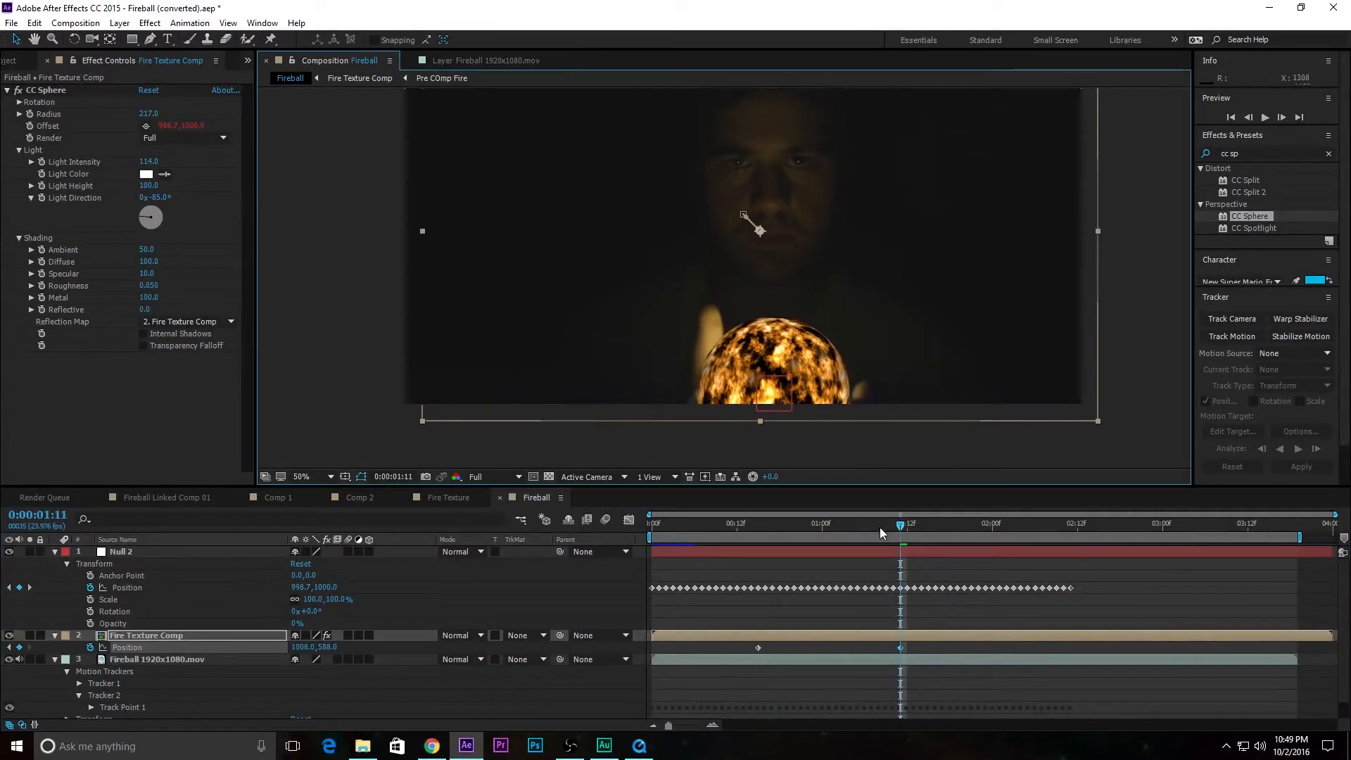
drag(897, 524, 839, 588)
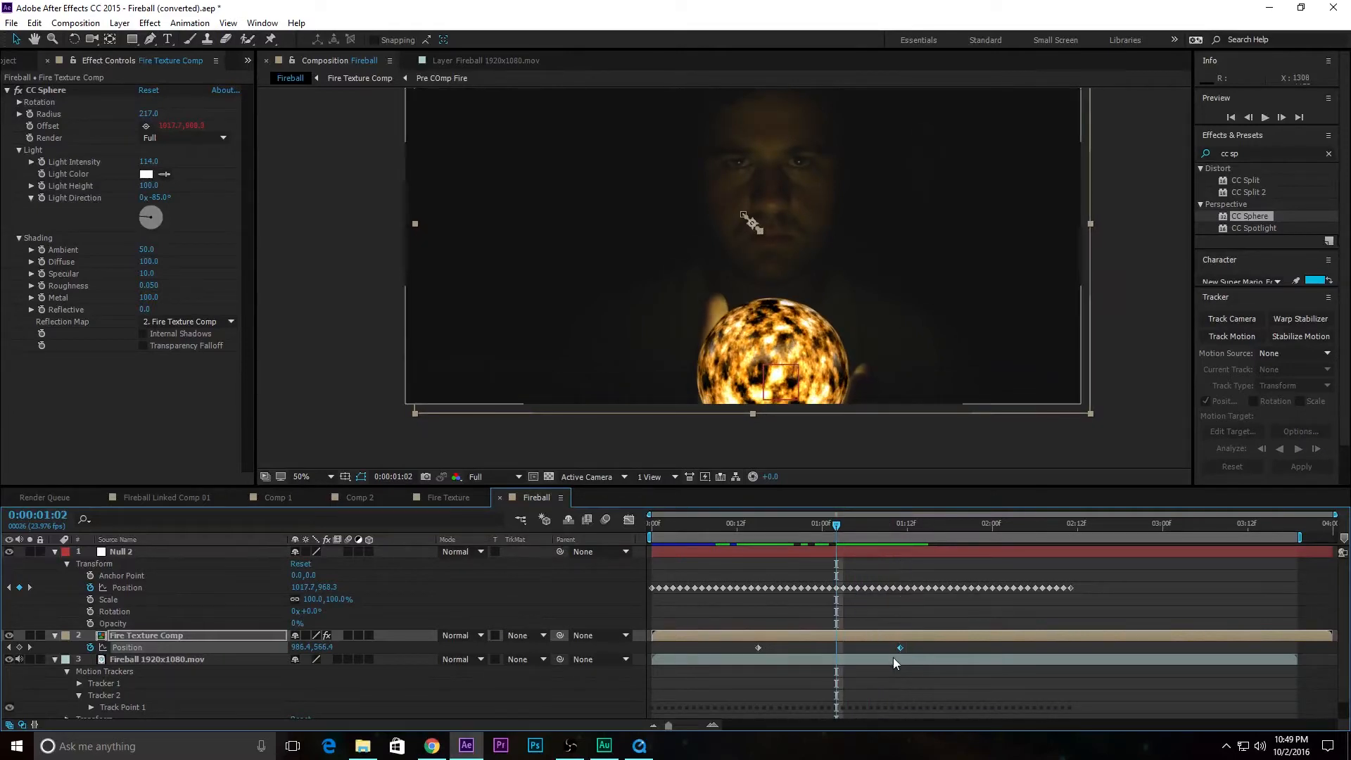
drag(896, 646, 836, 645)
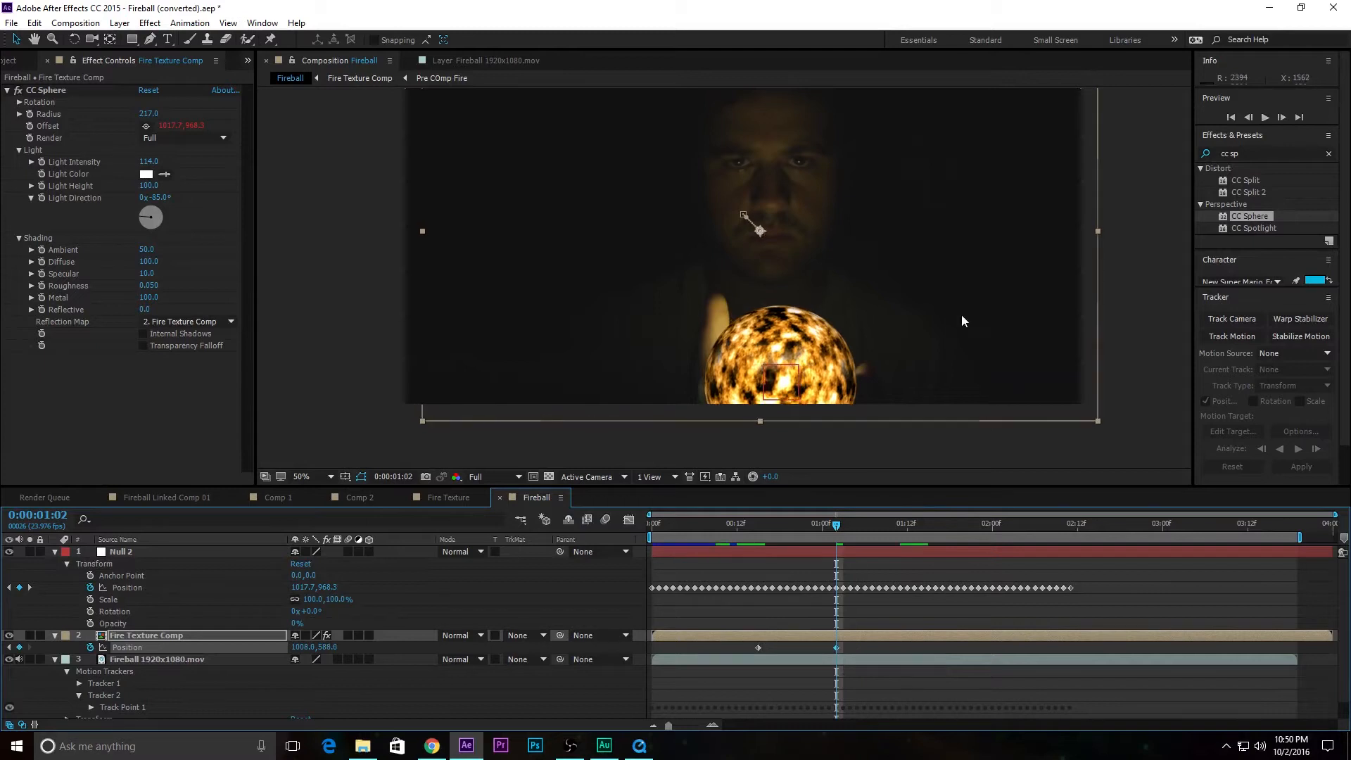
drag(964, 315, 958, 312)
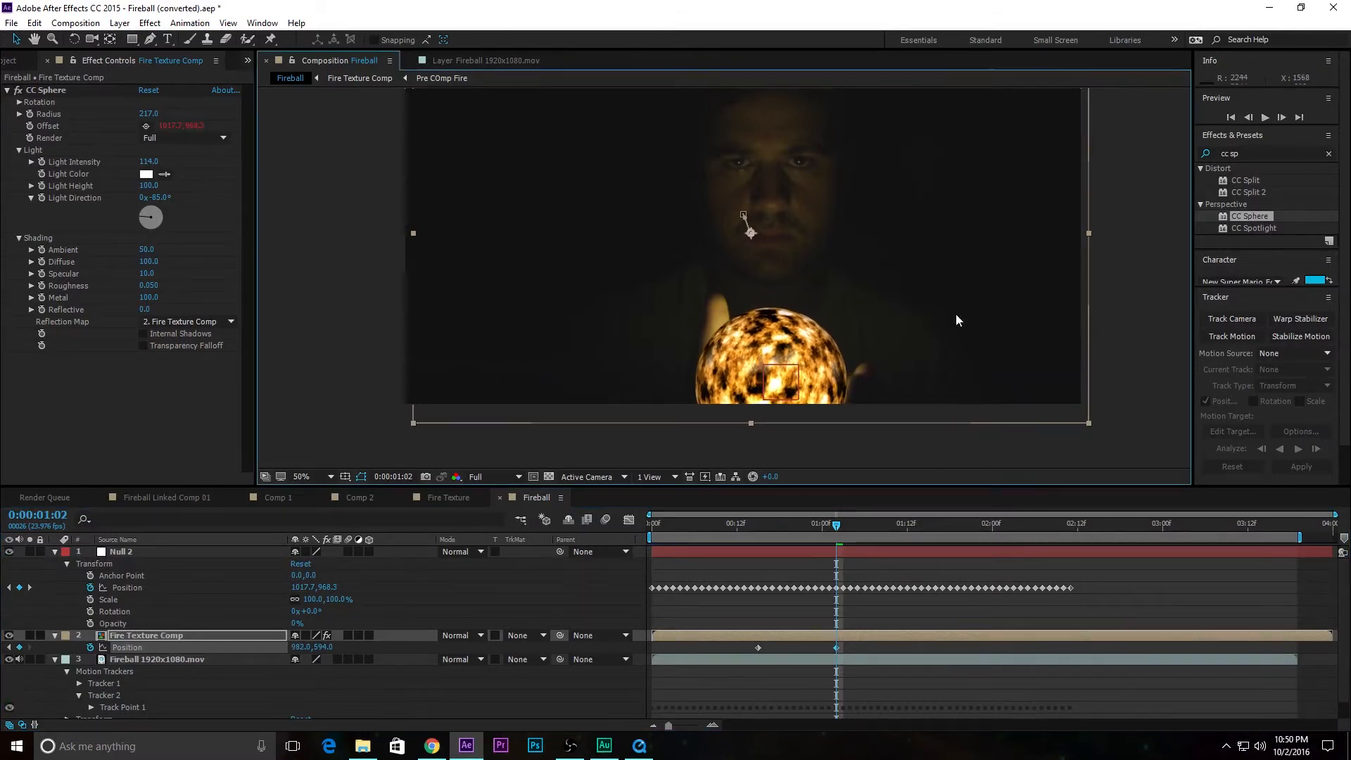
drag(837, 527, 927, 561)
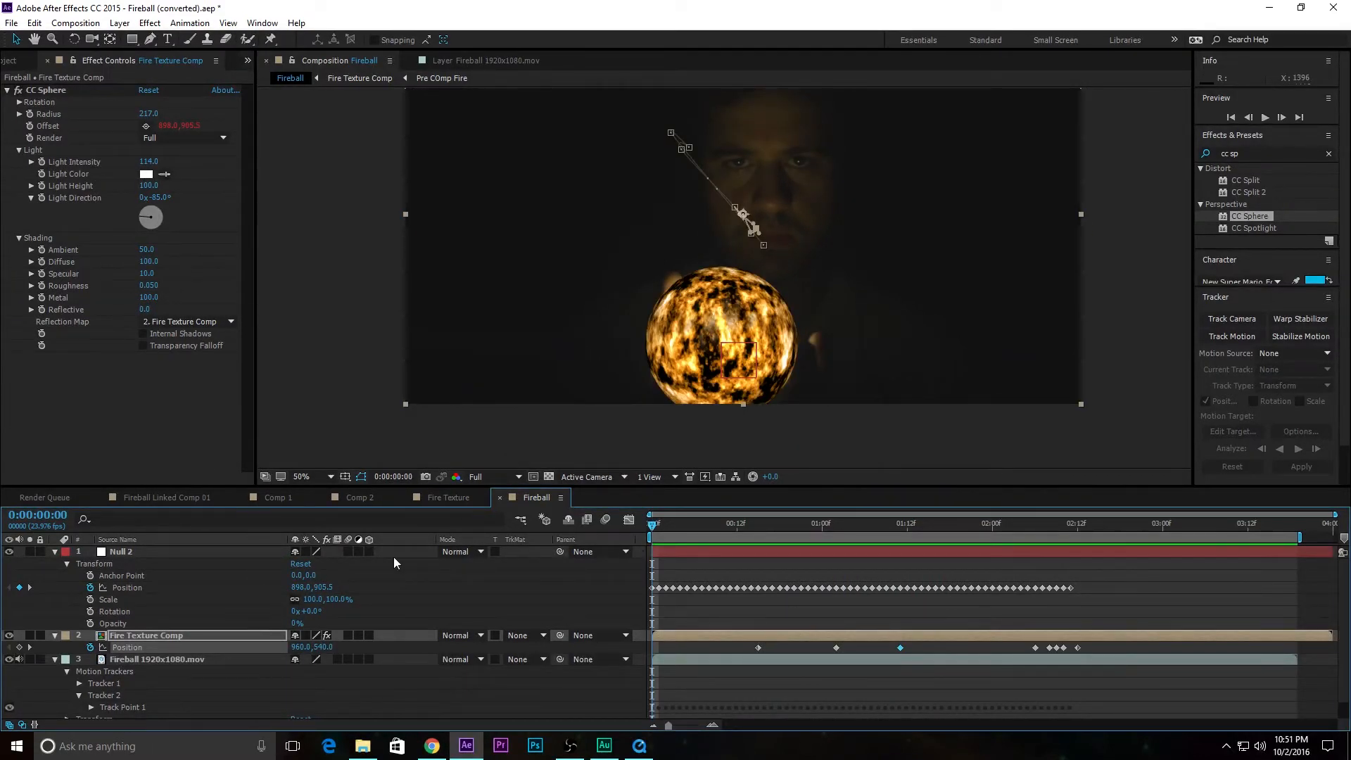
Duplicate the Fireball 1920x1080.mov layer, place the copy directly above Fire Texture Comp, and activate the Pen tool
scroll(235, 643, down, 1)
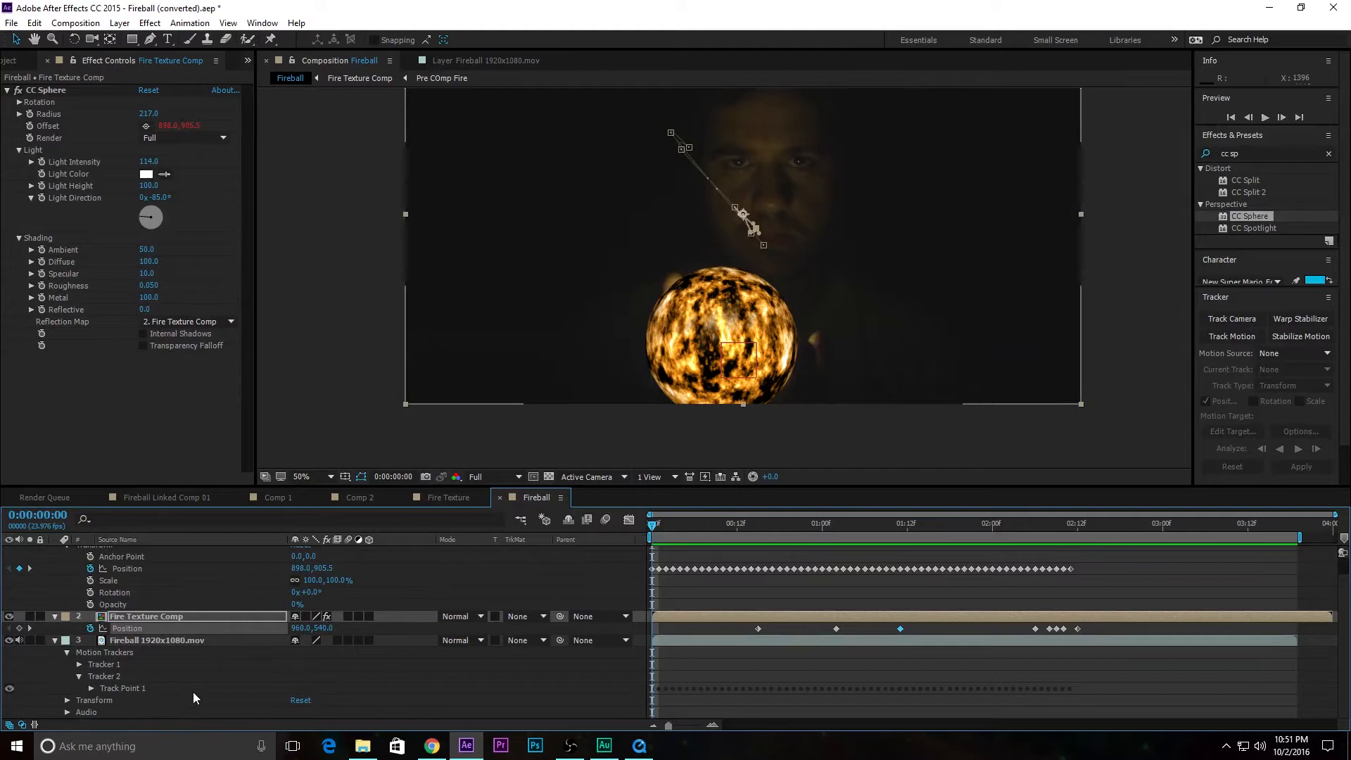
click(198, 640)
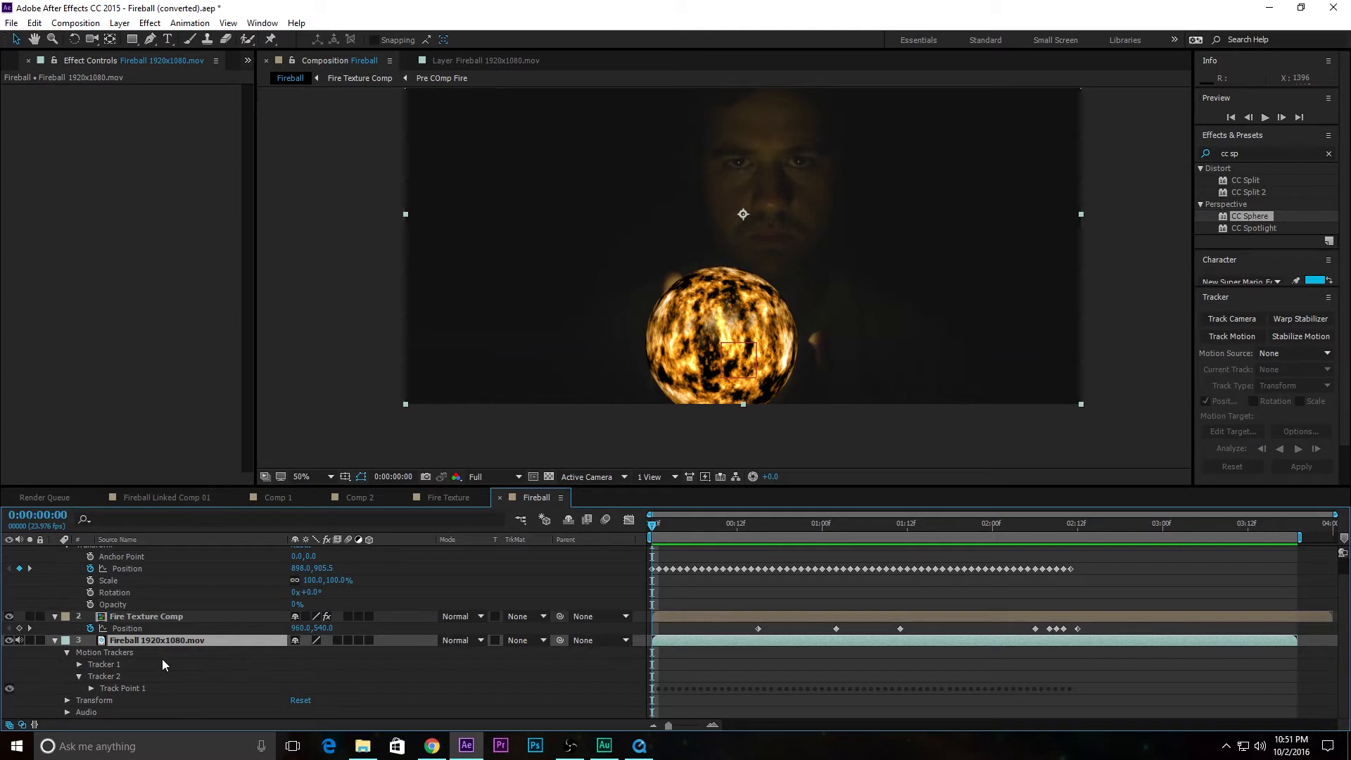
key(ctrl+d)
drag(137, 638, 136, 610)
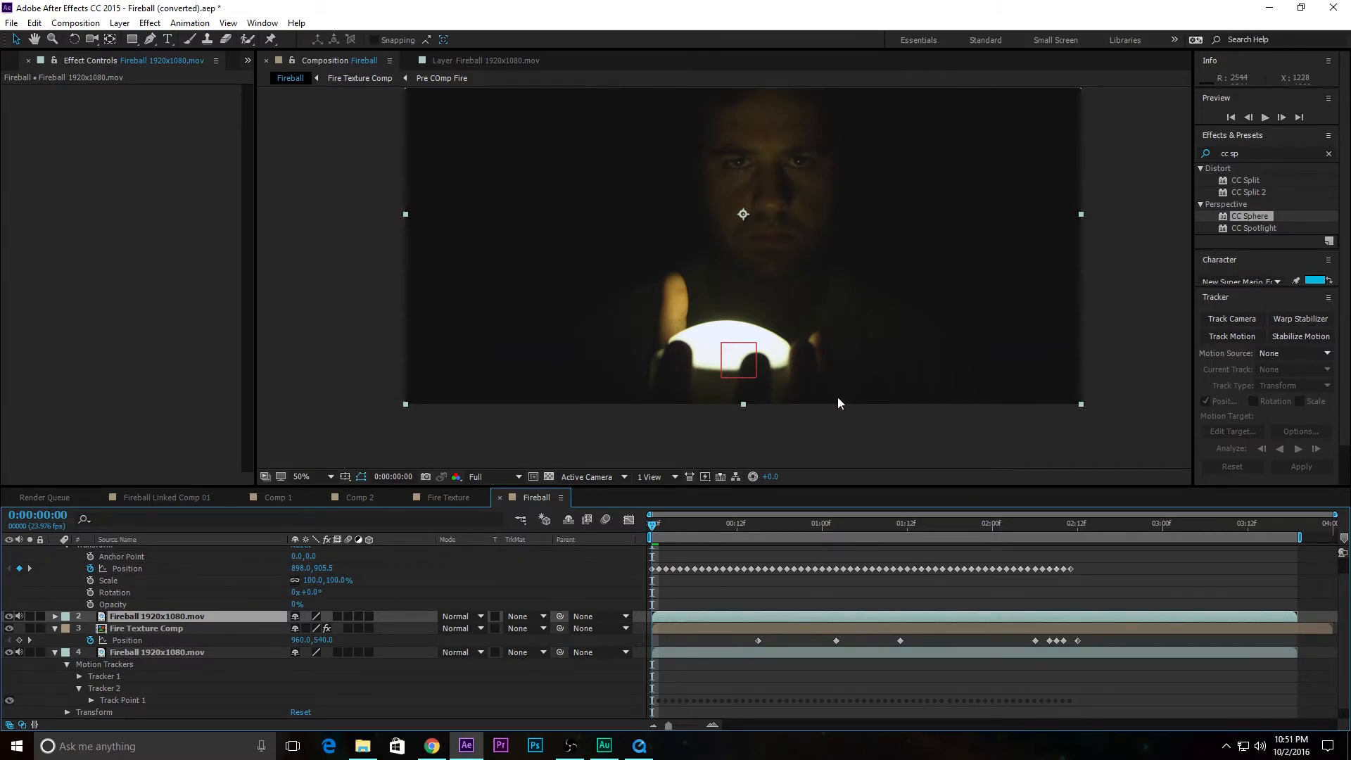
click(153, 40)
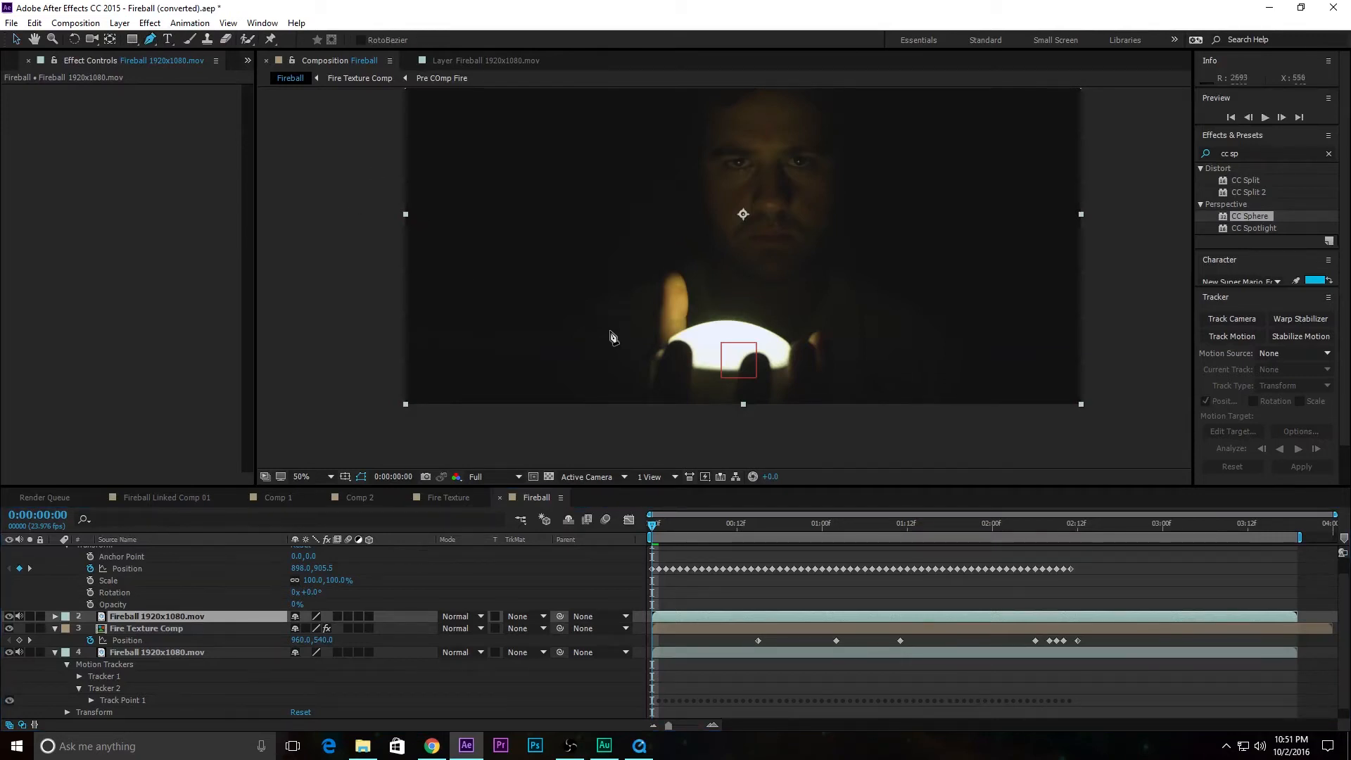
scroll(600, 325, up, 2)
drag(621, 392, 638, 358)
drag(641, 301, 658, 275)
key(ctrl+z)
key(ctrl+z)
Start a mask on the upper footage copy, tracing the leftmost and middle front fingers with the gaps dipping below the frame edge
drag(589, 392, 591, 390)
click(619, 387)
click(632, 338)
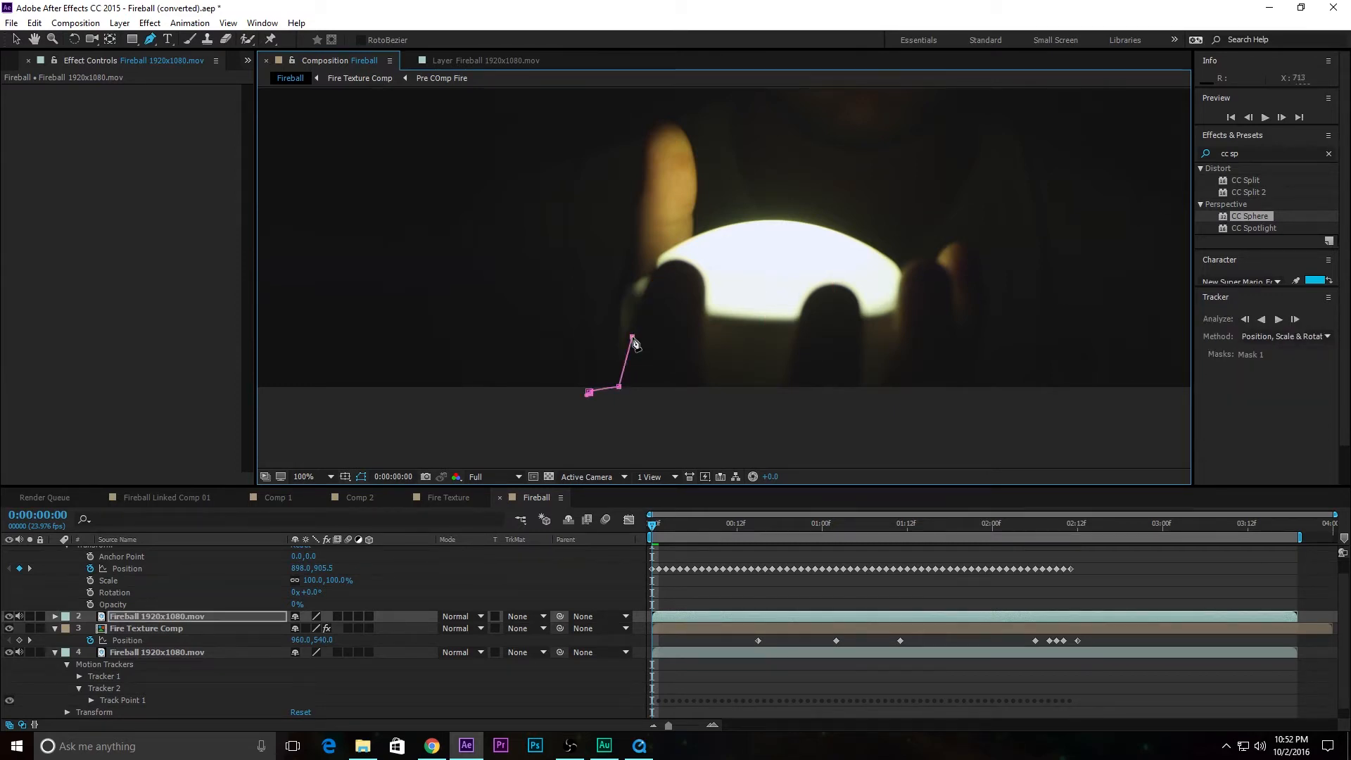
drag(664, 266, 675, 264)
drag(707, 376, 786, 368)
click(782, 406)
drag(788, 359, 792, 349)
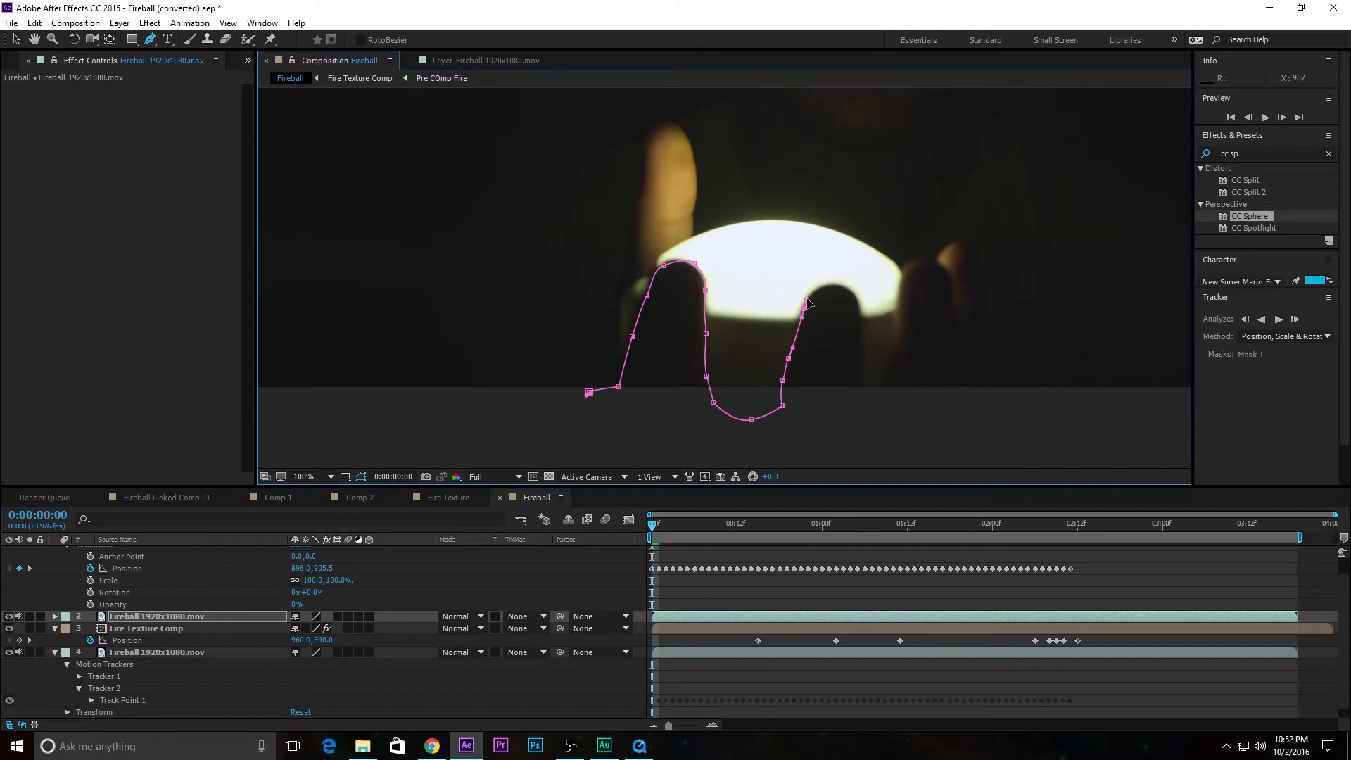
drag(845, 288, 870, 301)
click(901, 277)
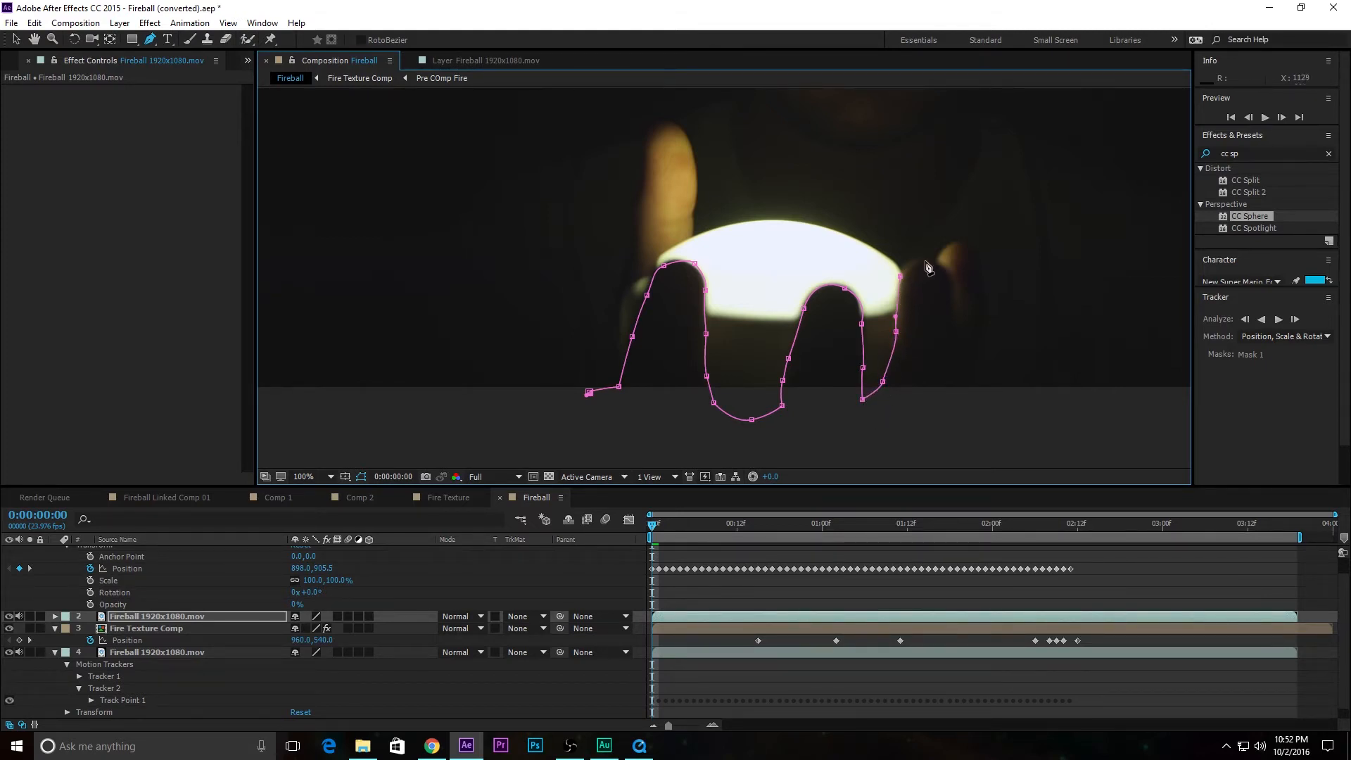
Continue the mask outline over the two rightmost fingertips and down the outer edge of the hand
drag(936, 263, 940, 265)
scroll(942, 257, up, 1)
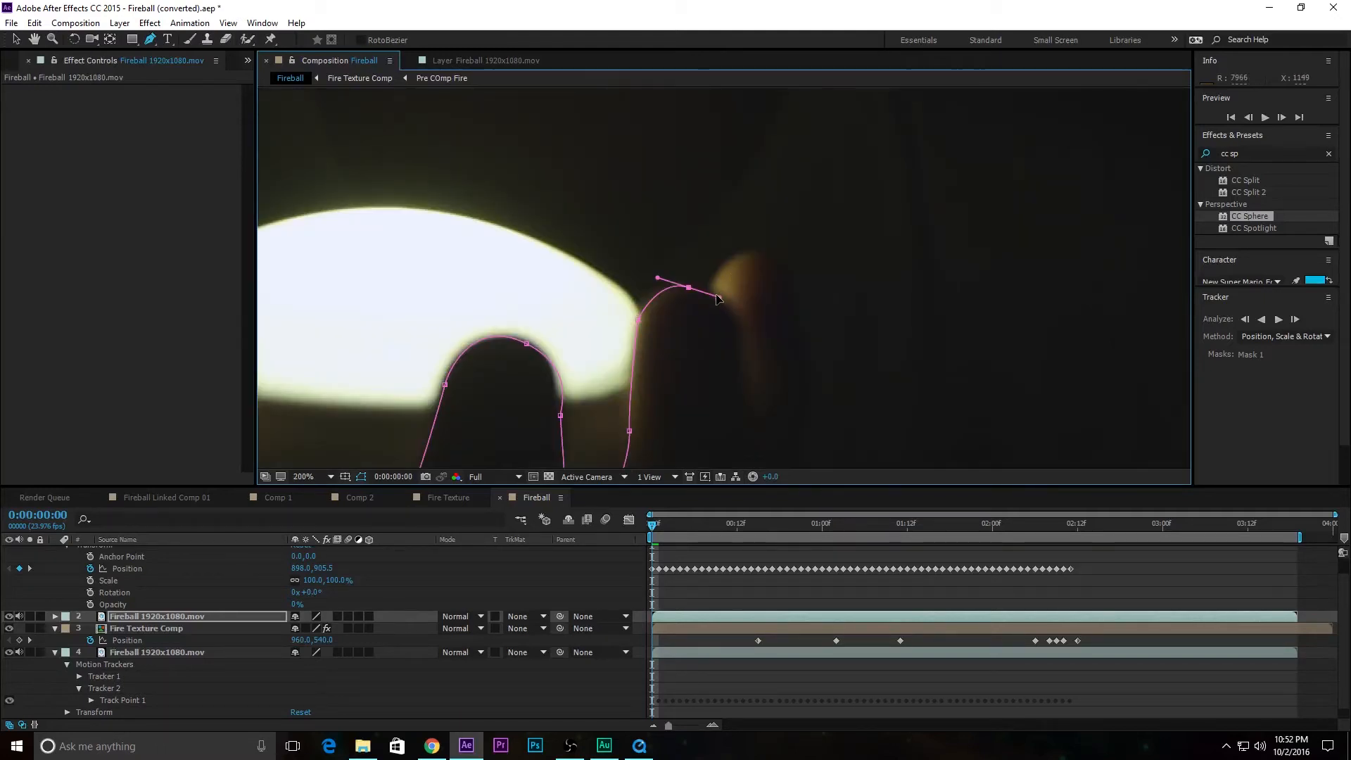
drag(718, 298, 698, 293)
click(711, 296)
drag(747, 251, 781, 253)
click(796, 295)
click(818, 388)
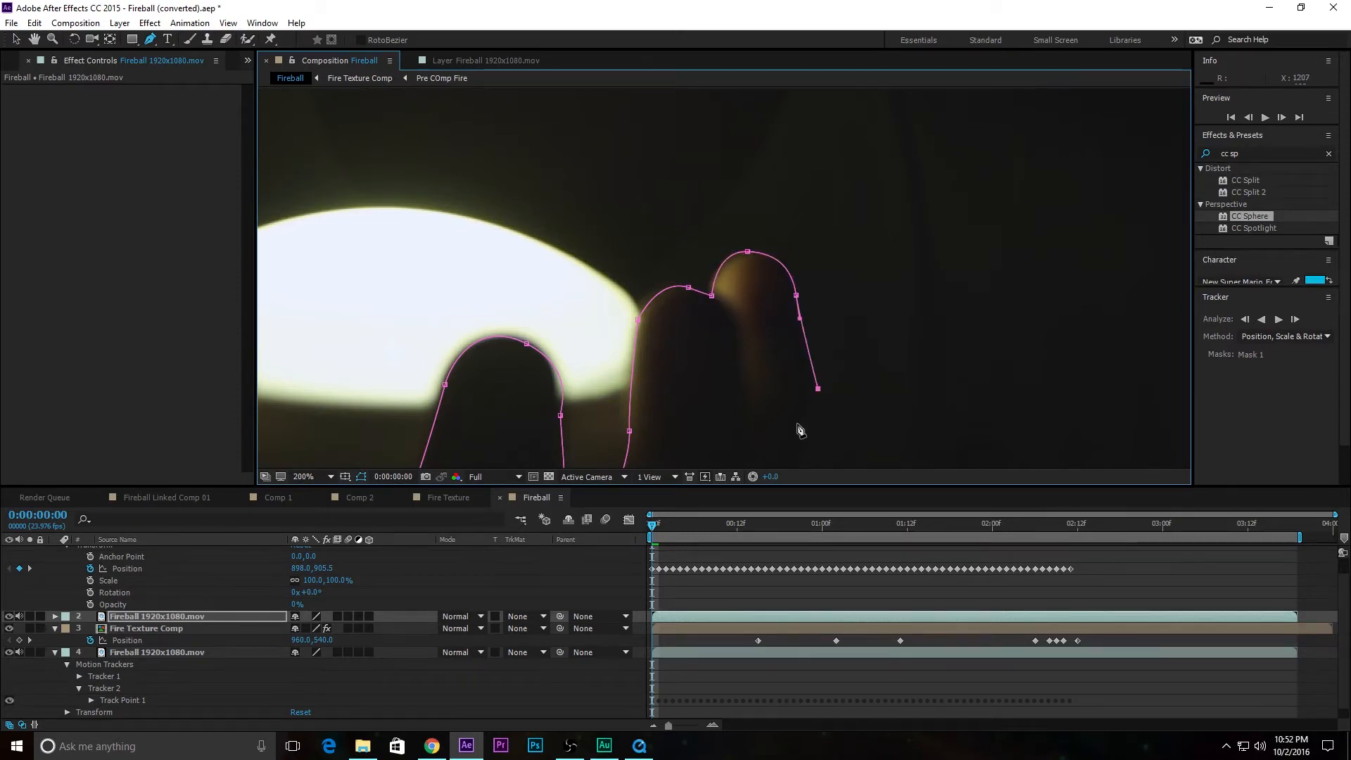
Close the finger mask with a loose outline running below the frame back to its starting point
key(comma)
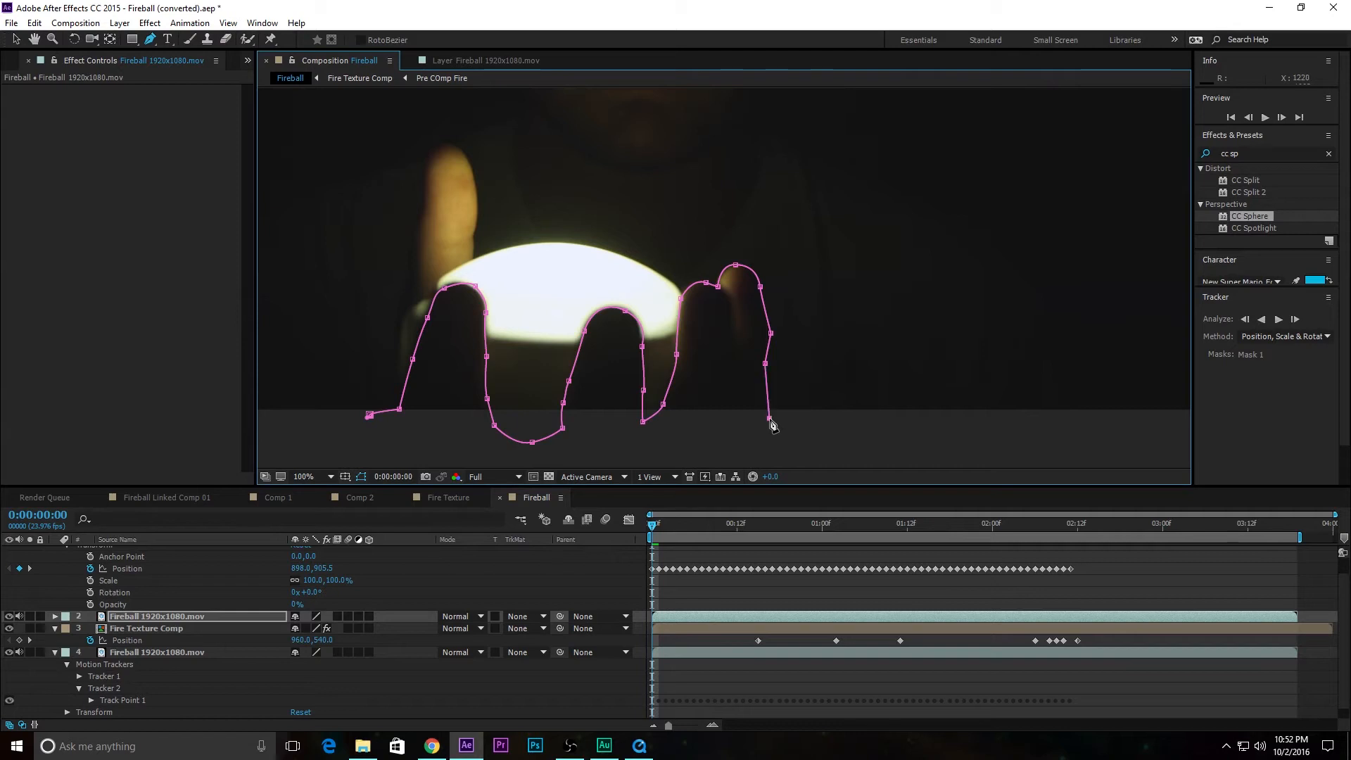
click(683, 459)
key(comma)
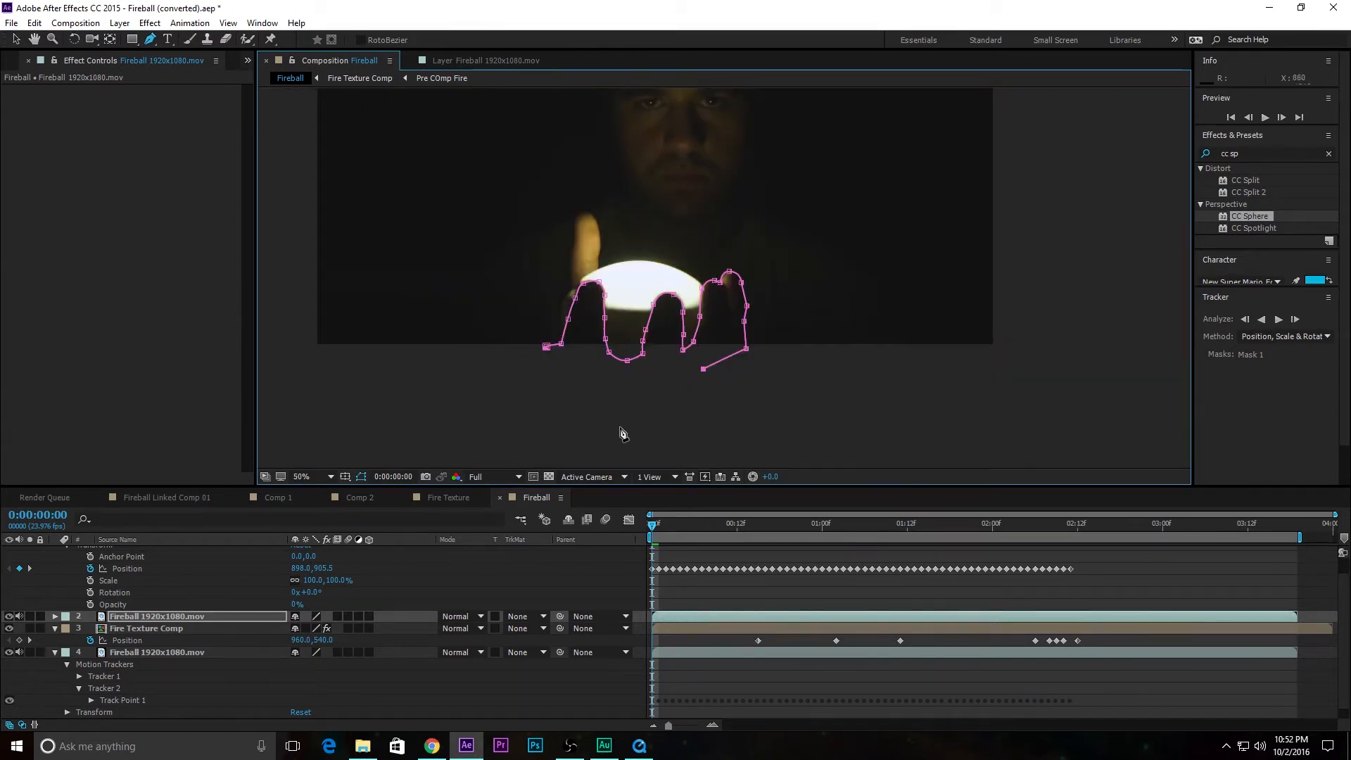
click(728, 397)
click(598, 432)
click(559, 413)
click(528, 391)
click(546, 347)
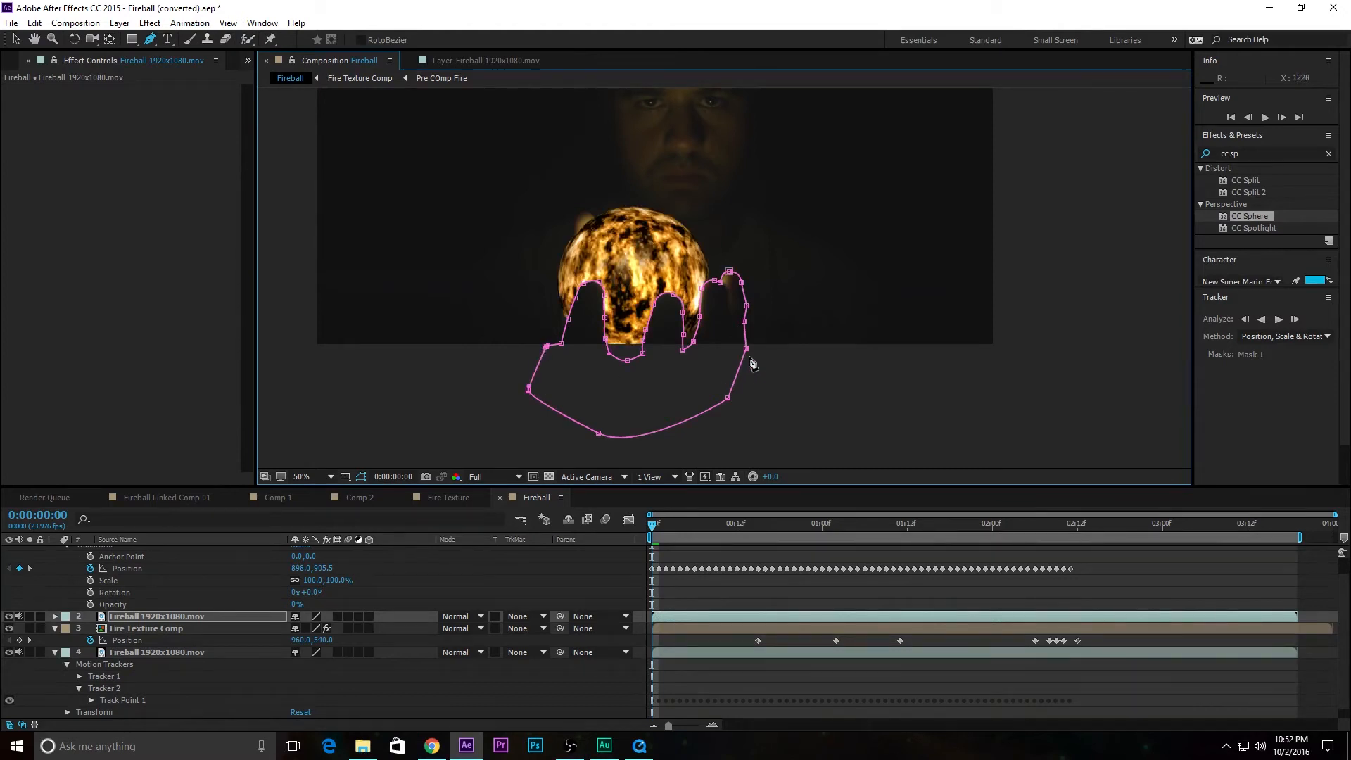
Set the Mask Feather of Mask 1 on the upper footage copy to 7.0 pixels
key(period)
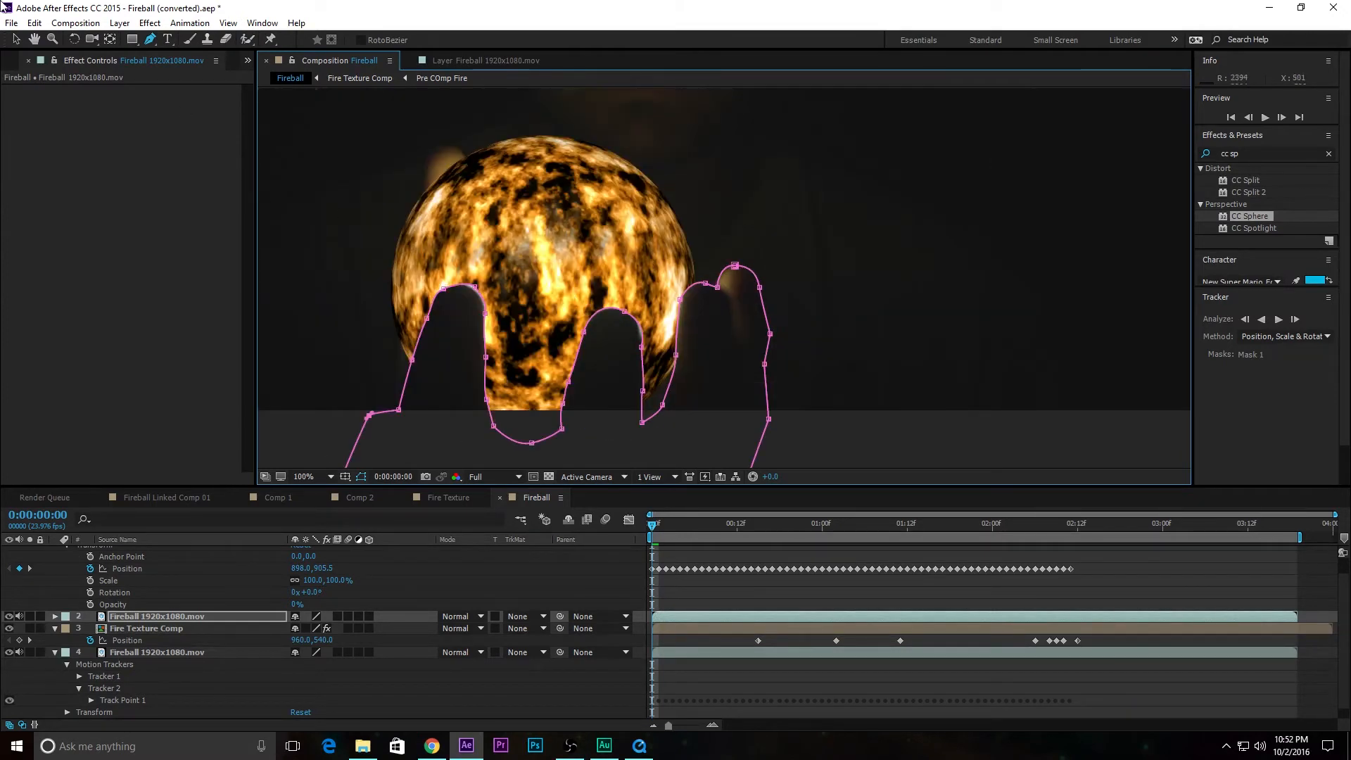
click(16, 40)
click(912, 440)
click(914, 441)
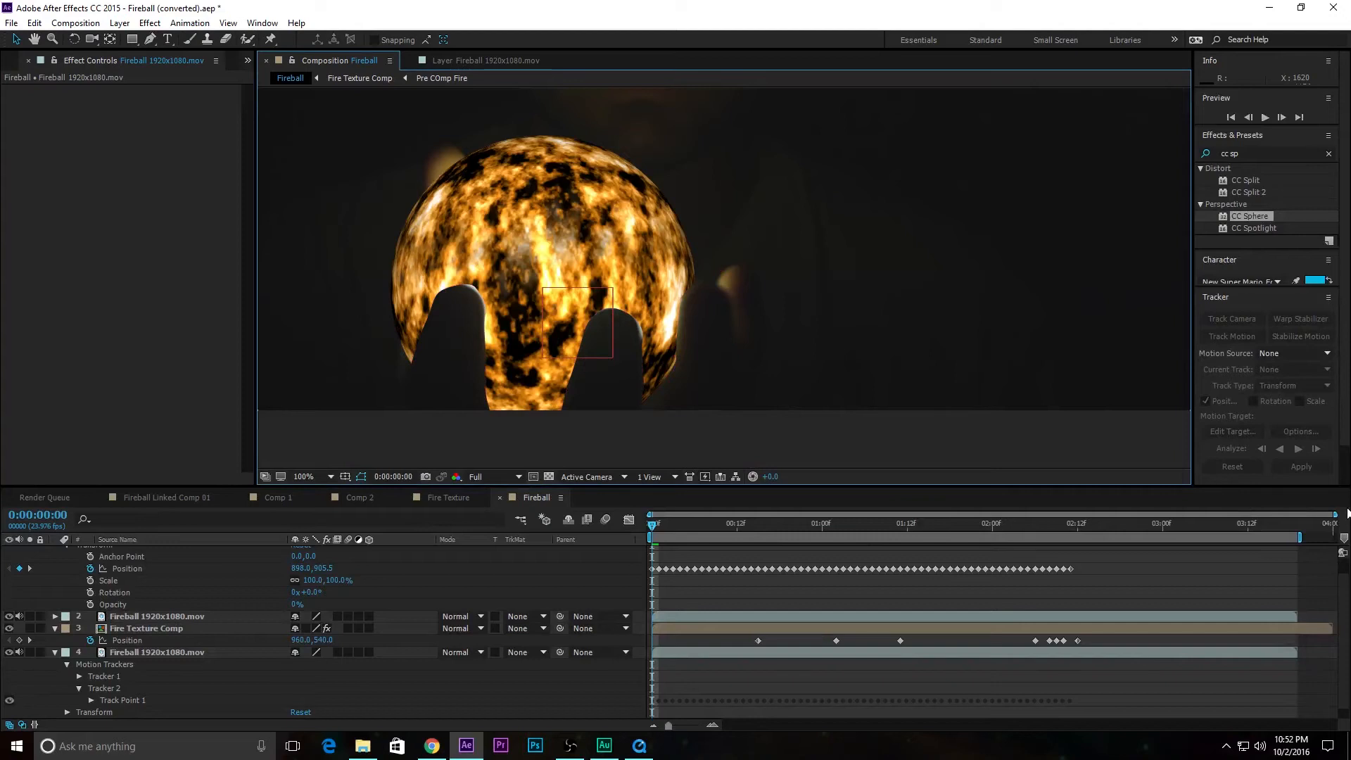
key(f)
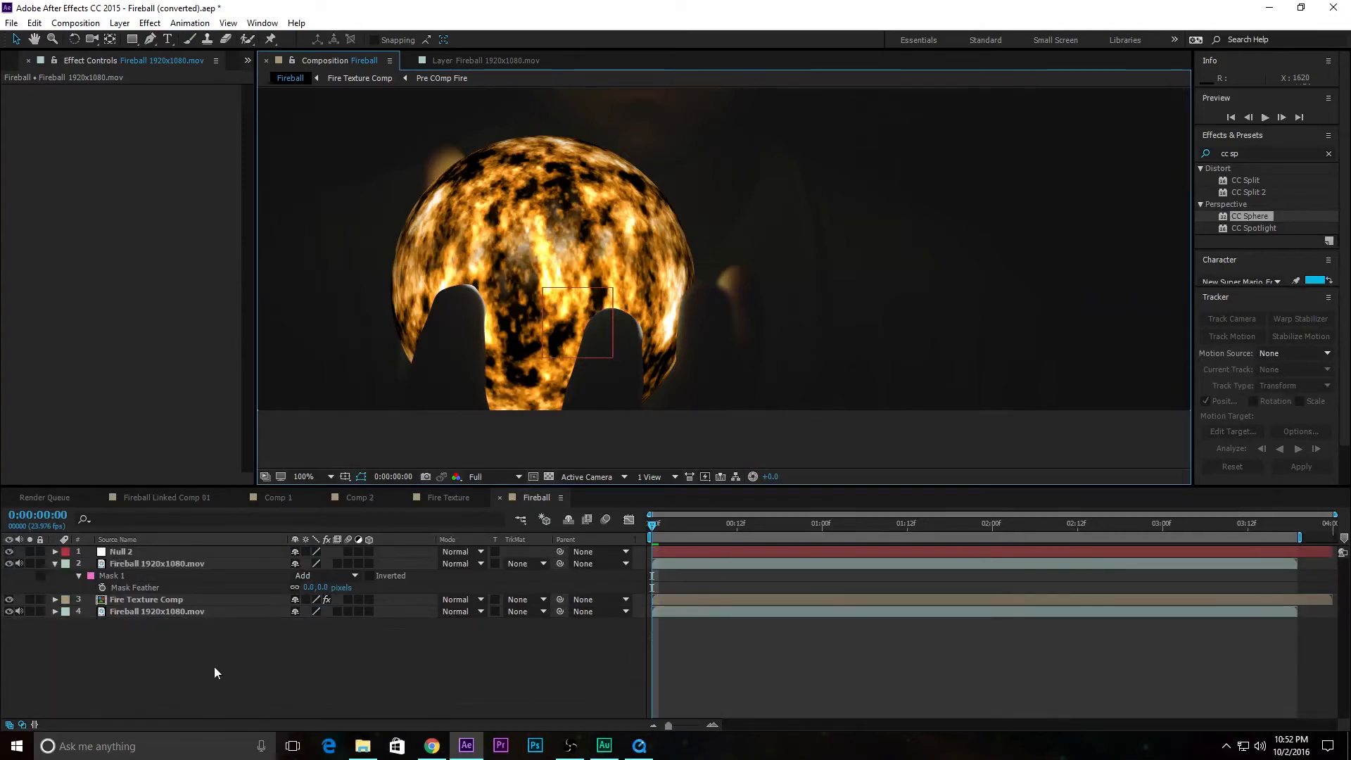
drag(326, 585, 326, 580)
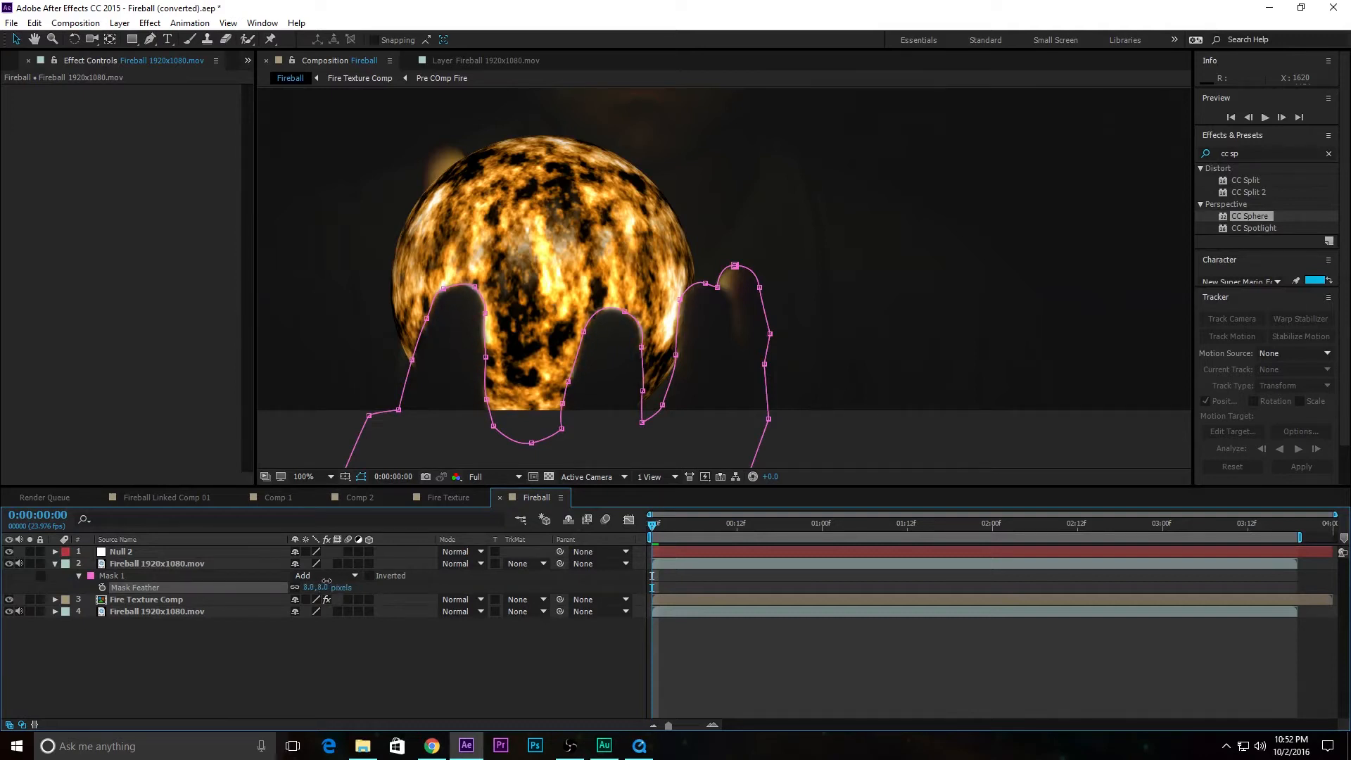
click(851, 441)
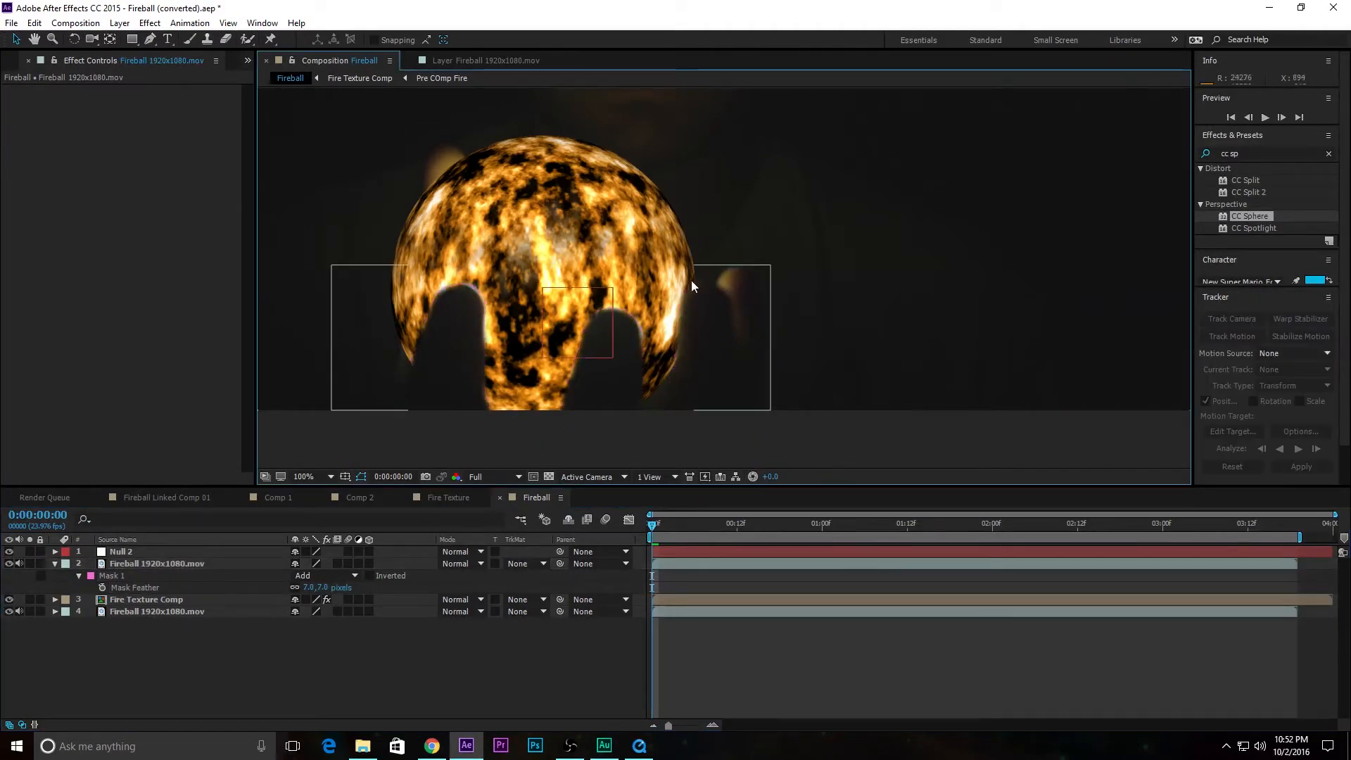
Add a Mask Path keyframe for Mask 1 on the upper footage copy at 0:00:00:00
click(184, 563)
click(79, 575)
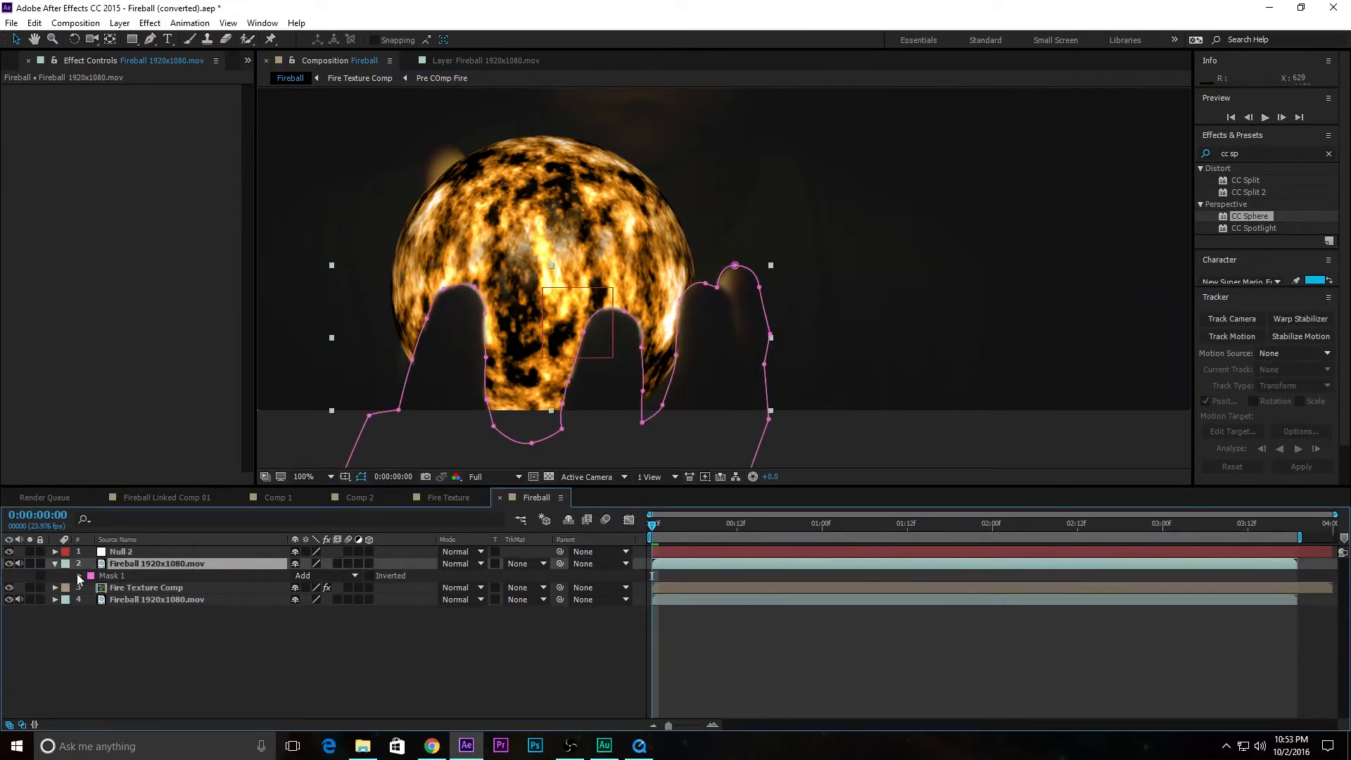
click(78, 575)
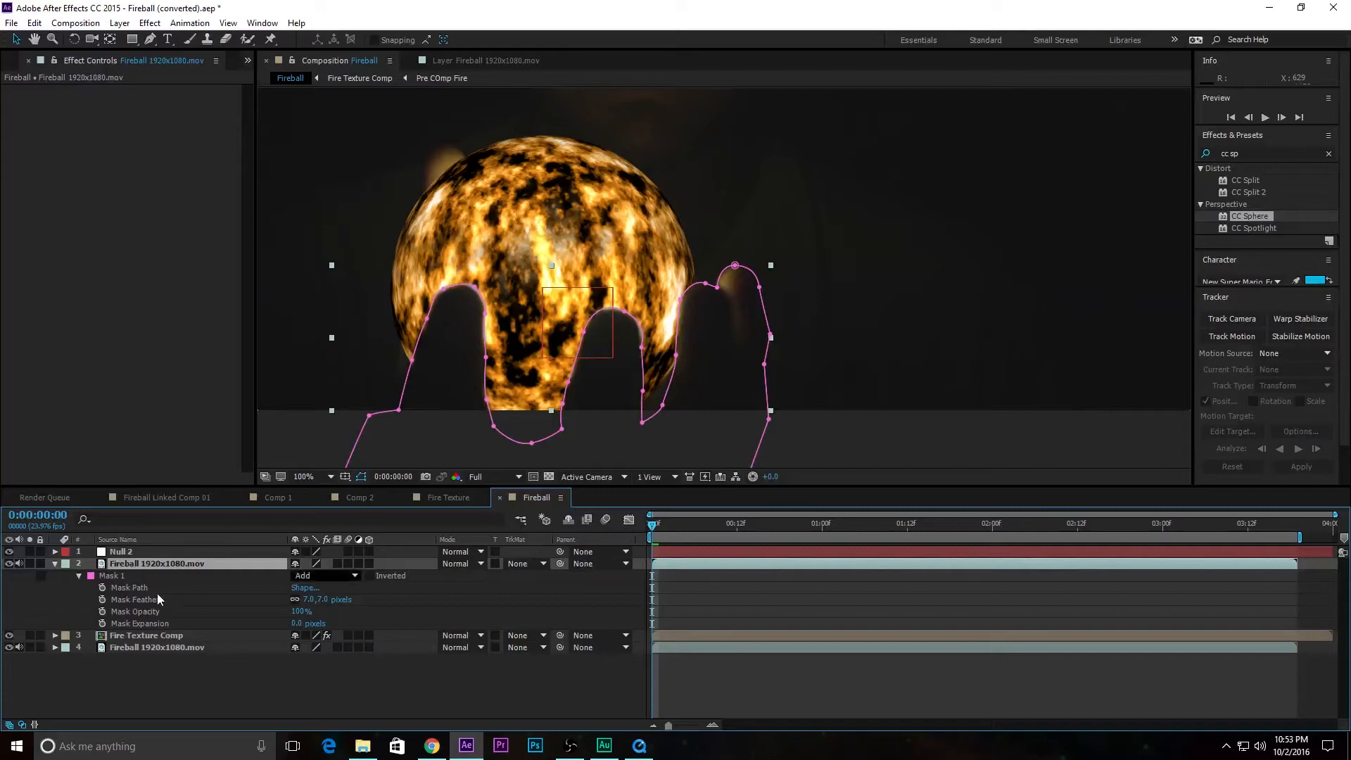
click(102, 588)
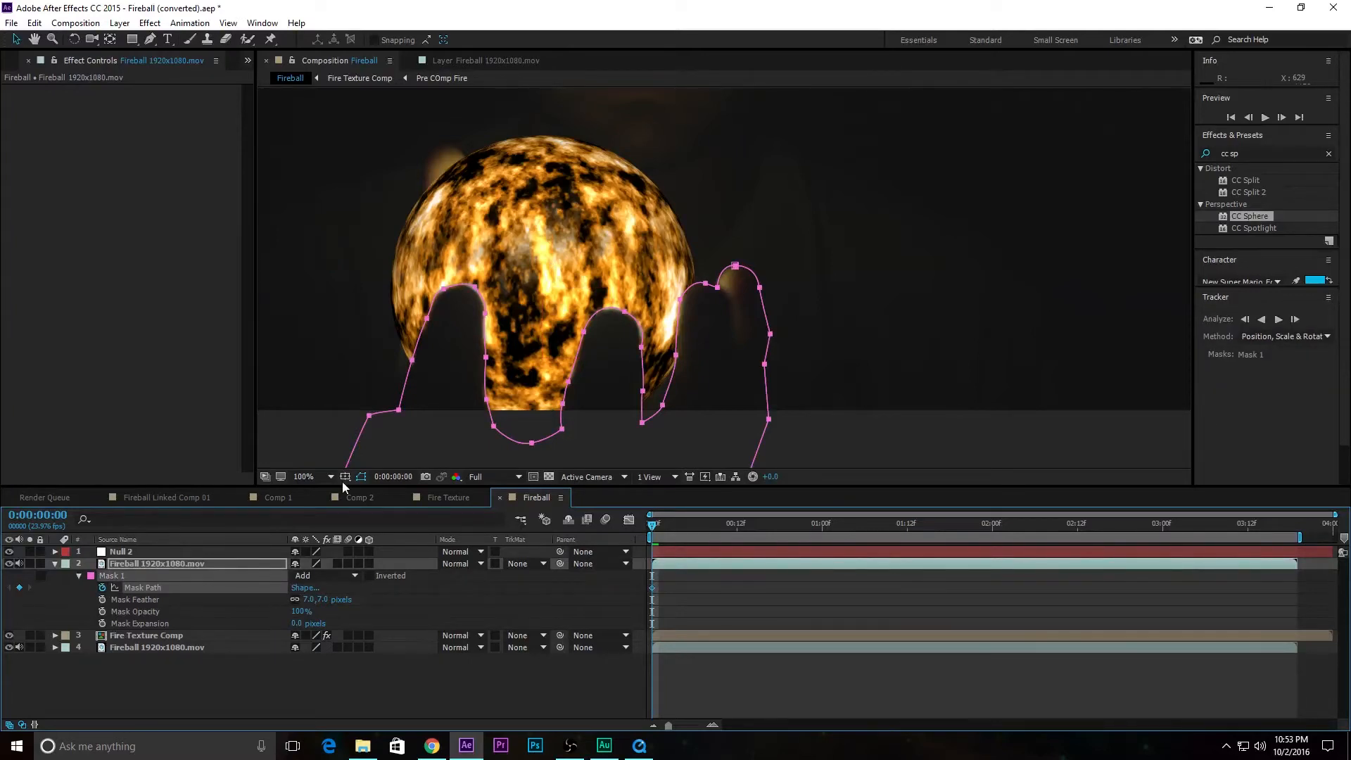
key(period)
drag(430, 417, 1002, 271)
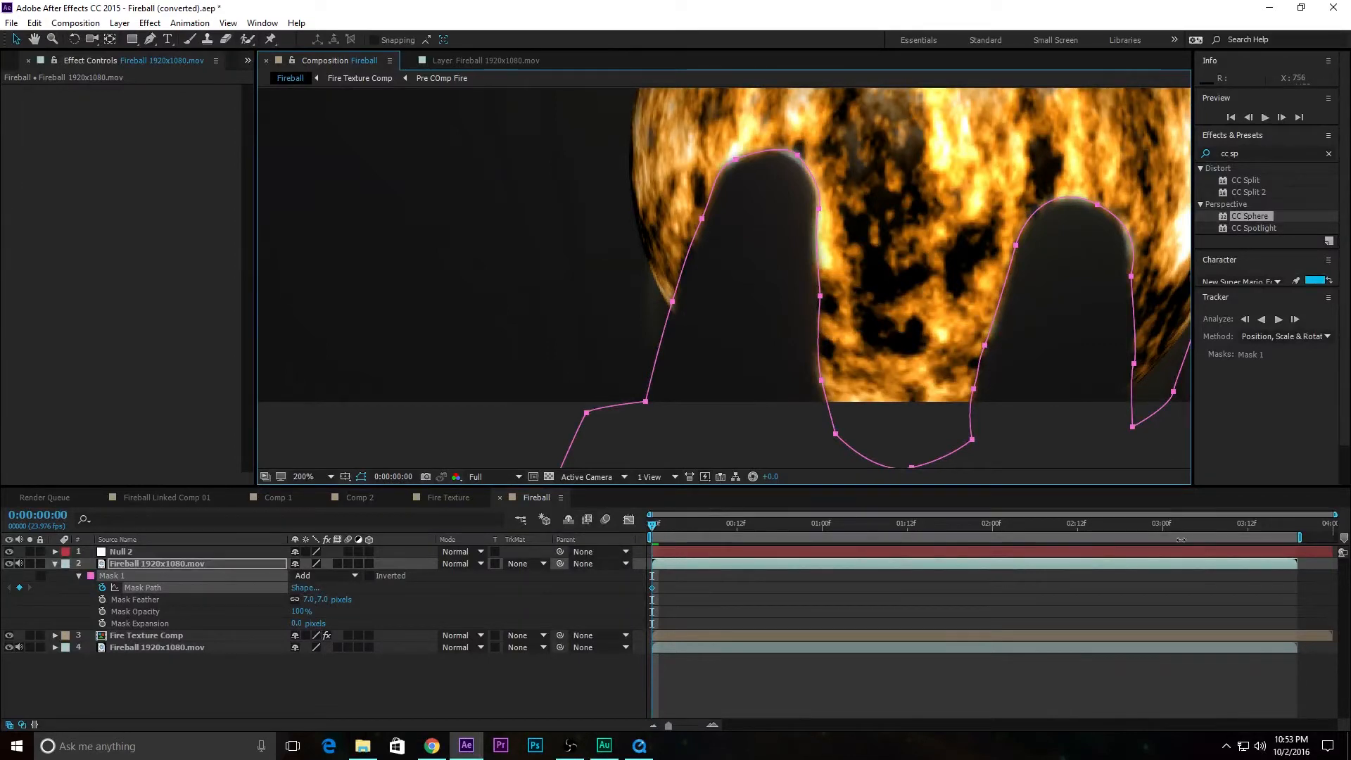
Shift Mask 1 on the upper footage copy to follow the fingers at 0:00:00:01
drag(653, 527, 659, 528)
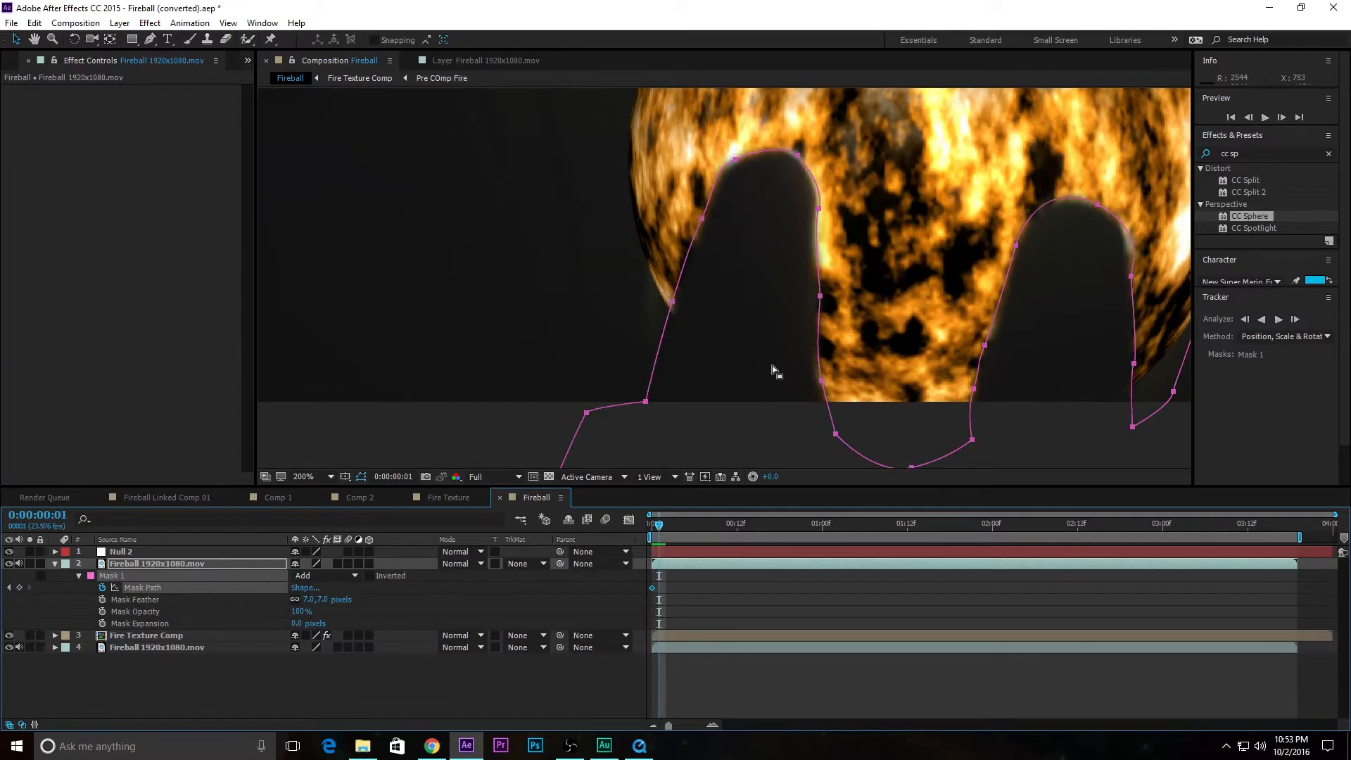
double_click(820, 297)
drag(793, 359, 504, 341)
Realign Mask 1 with the moving fingers at about 1:03 and 1:07, keyframing its Mask Path
mouse_move(659, 525)
mouse_down()
mouse_move(801, 525)
mouse_move(736, 526)
mouse_move(780, 545)
mouse_move(843, 526)
mouse_up()
scroll(725, 278, down, 1)
scroll(725, 278, up, 1)
scroll(725, 278, down, 1)
drag(843, 526, 873, 528)
drag(748, 327, 744, 341)
Reposition the finger mask to match the hand at about 1:12 and 1:20
drag(872, 528, 907, 526)
drag(907, 525, 965, 526)
double_click(676, 337)
drag(624, 429, 627, 435)
Match the finger mask to the hand at about 2:05, 2:00 and 2:03 with Mask Path keyframes
drag(965, 526, 1028, 525)
drag(627, 226, 651, 311)
drag(1028, 525, 993, 525)
drag(682, 339, 666, 333)
drag(993, 526, 1014, 525)
drag(659, 327, 646, 325)
Fit the finger mask to the hand at about 2:08 and 2:07, moving the whole mask and its outline points
drag(1014, 526, 1049, 525)
drag(633, 282, 634, 332)
drag(634, 394, 690, 265)
drag(1049, 526, 1042, 526)
double_click(576, 339)
mouse_move(535, 345)
mouse_down()
mouse_move(519, 359)
mouse_move(524, 337)
mouse_up()
drag(720, 277, 709, 279)
Realign the whole mask and its outline points with the fingers at about 2:10
drag(1042, 525, 1063, 526)
double_click(572, 135)
drag(621, 292, 585, 304)
drag(800, 338, 671, 351)
drag(585, 350, 640, 331)
scroll(670, 352, up, 1)
scroll(660, 302, down, 1)
Play the composition from the start to check how the mask follows the fingers
mouse_move(1063, 526)
mouse_down()
mouse_move(1077, 525)
mouse_move(652, 526)
mouse_up()
scroll(633, 317, down, 1)
key(space)
drag(535, 336, 665, 429)
drag(862, 338, 820, 301)
key(space)
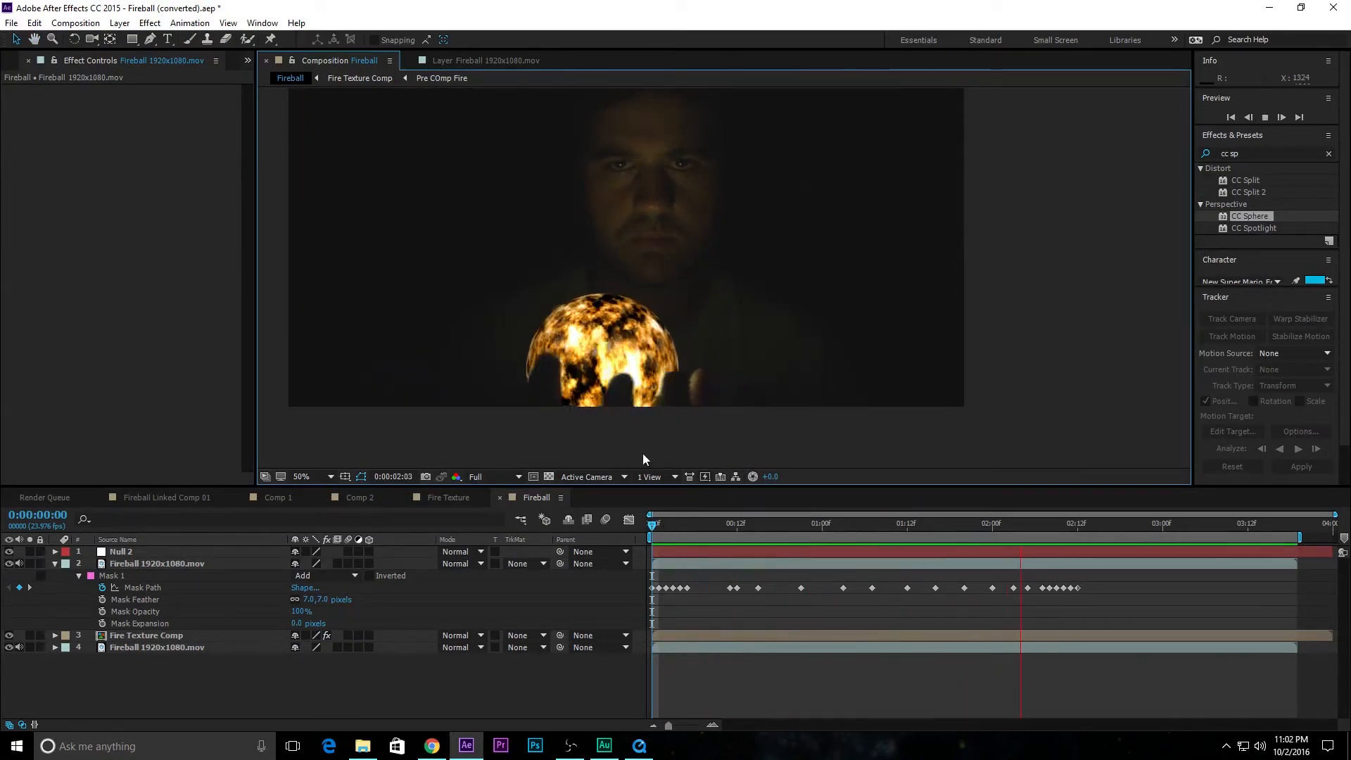
Correct the finger mask at 0:00:02:04 with an added Mask Path keyframe and replay the animation from the start
mouse_move(1025, 527)
mouse_down()
mouse_move(940, 556)
mouse_move(1031, 543)
mouse_move(1018, 543)
mouse_up()
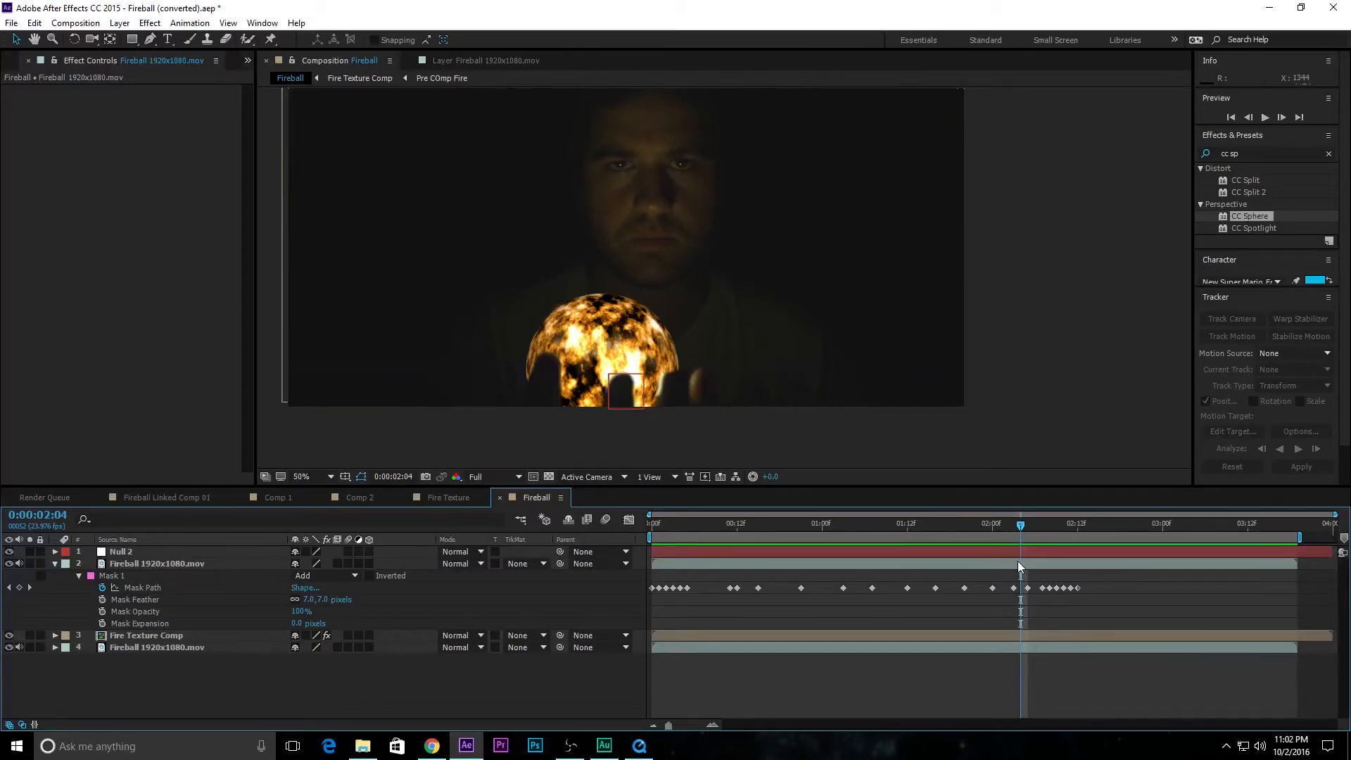
click(673, 382)
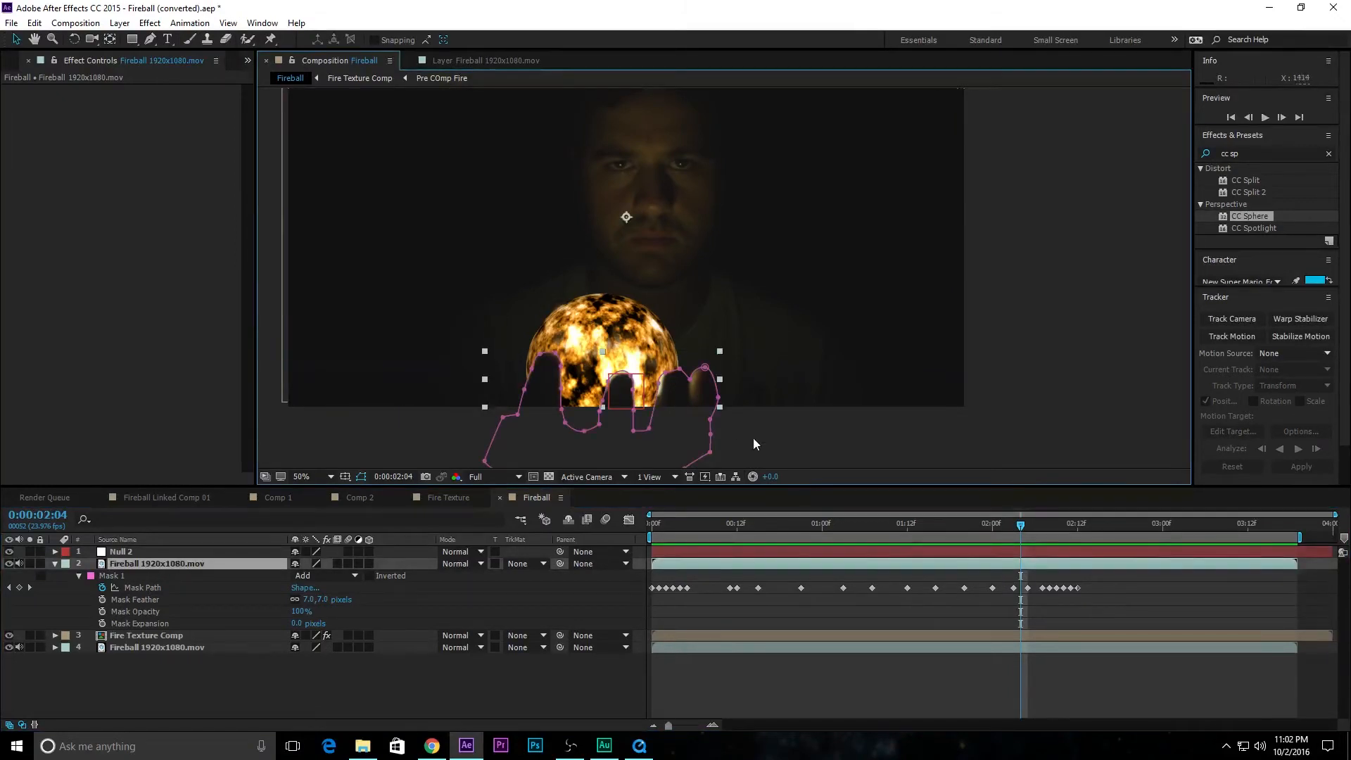
click(660, 385)
click(843, 429)
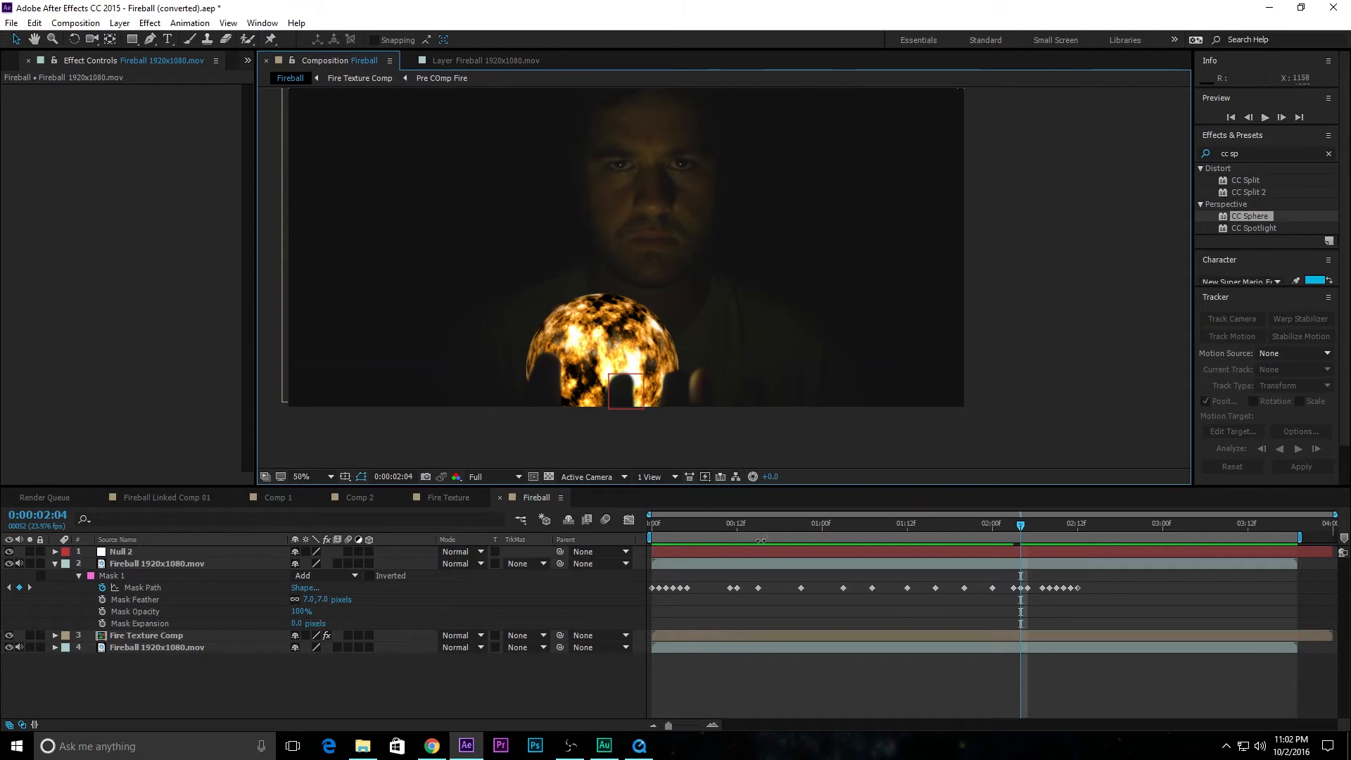
drag(722, 525, 657, 534)
key(space)
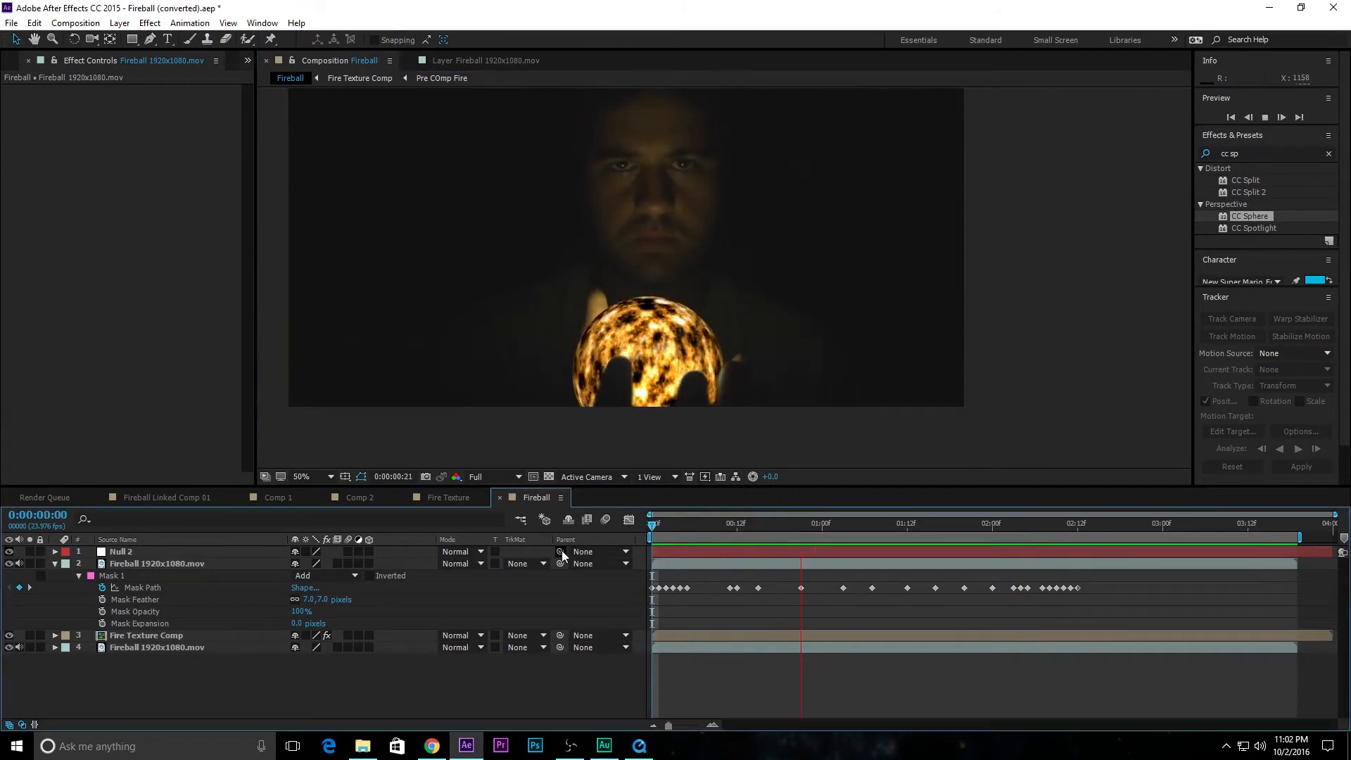
Stop the preview, return to the first frame and inspect the fireball's edges around the fingers up close
key(space)
drag(766, 525, 620, 560)
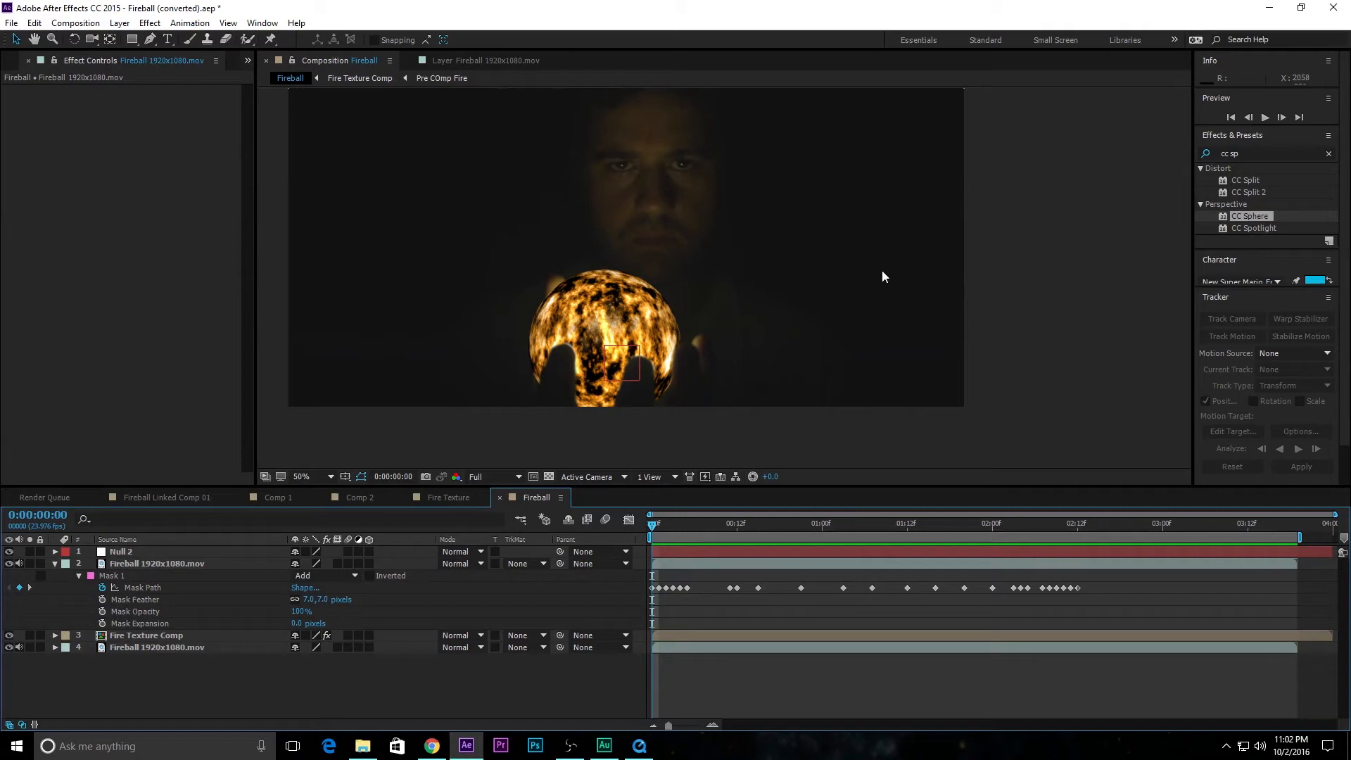
scroll(578, 363, up, 2)
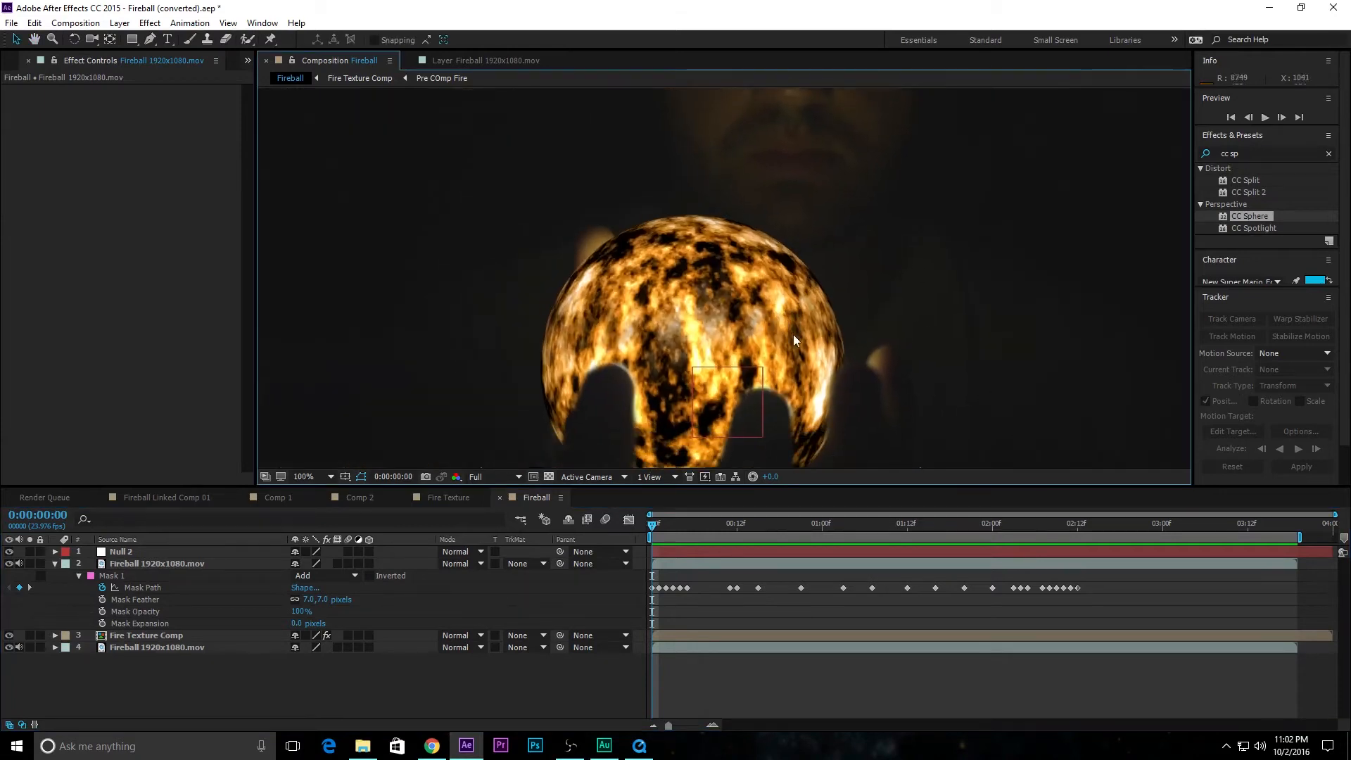
scroll(800, 352, up, 2)
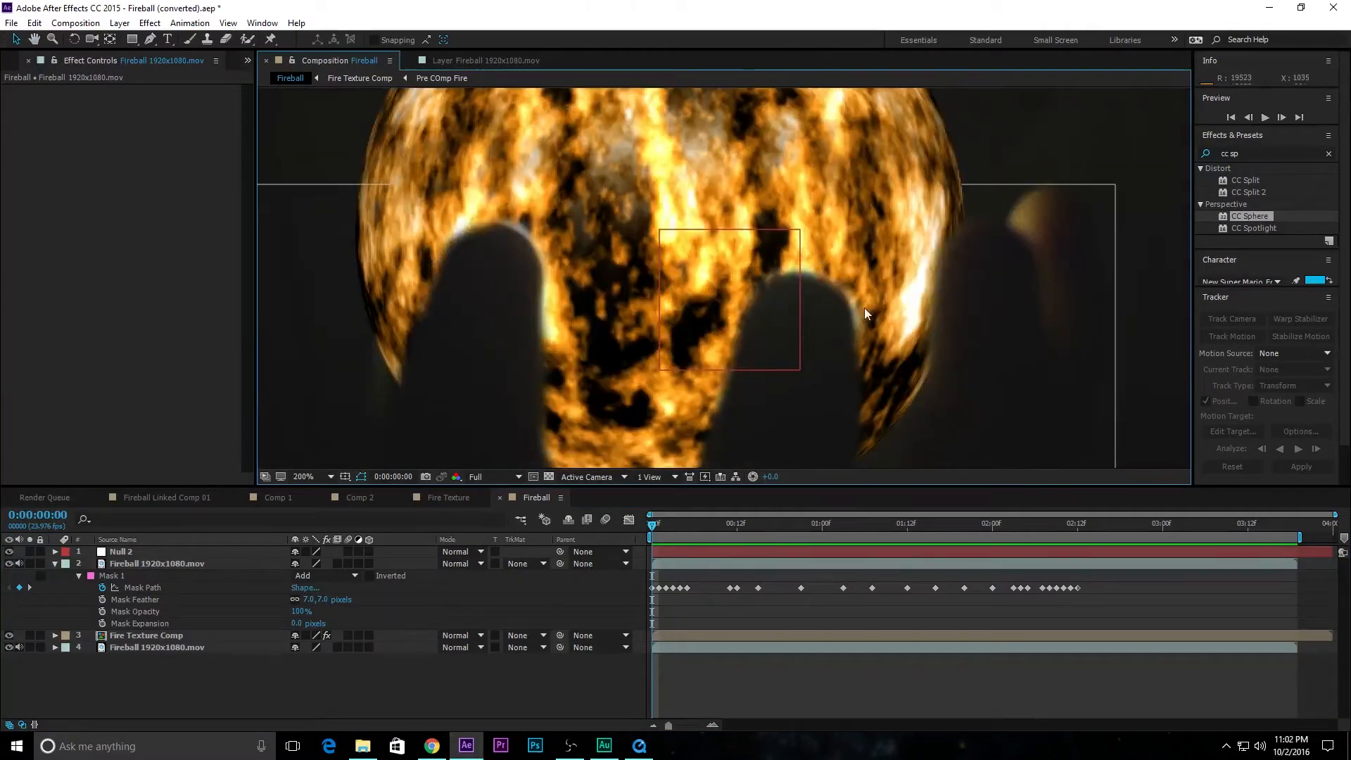
scroll(884, 240, down, 2)
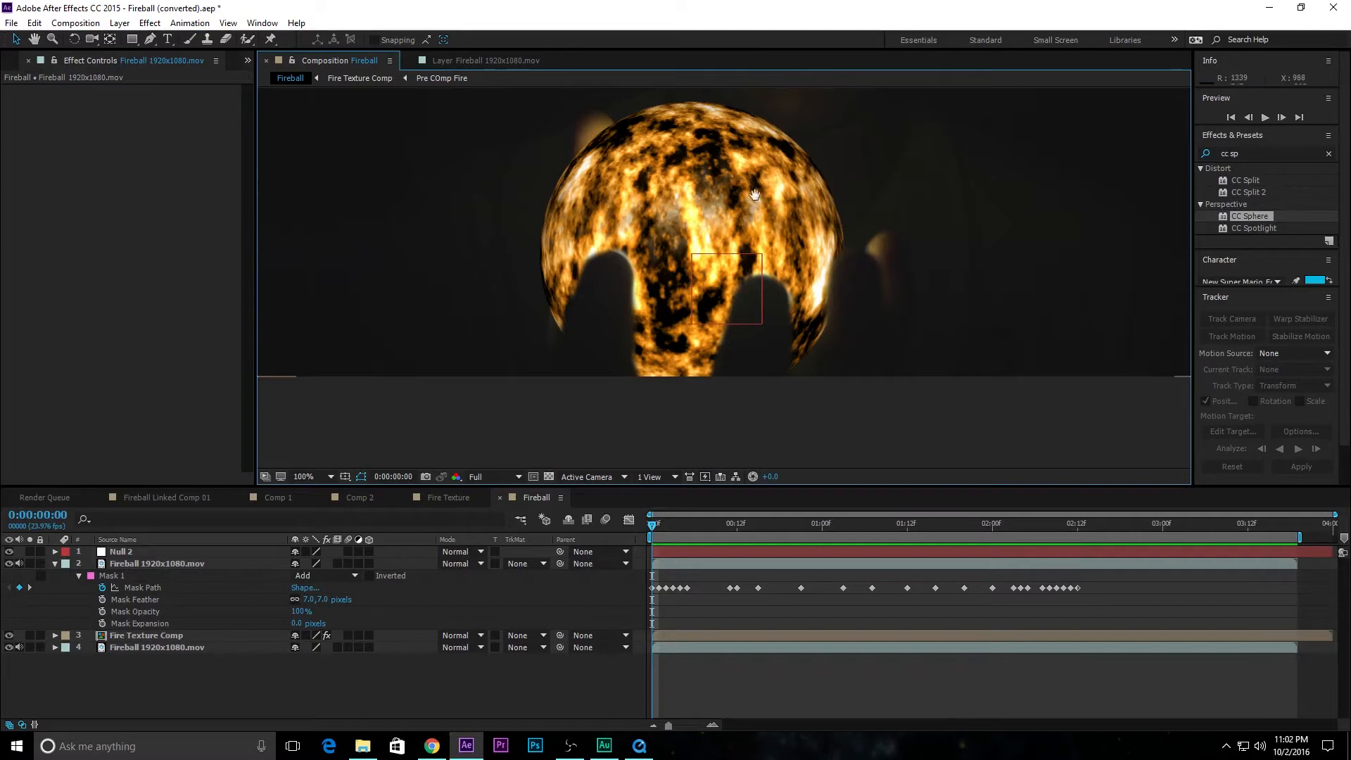
scroll(841, 244, down, 2)
Search the effects and presets for "fast" to find the Fast Blur effect
click(1290, 154)
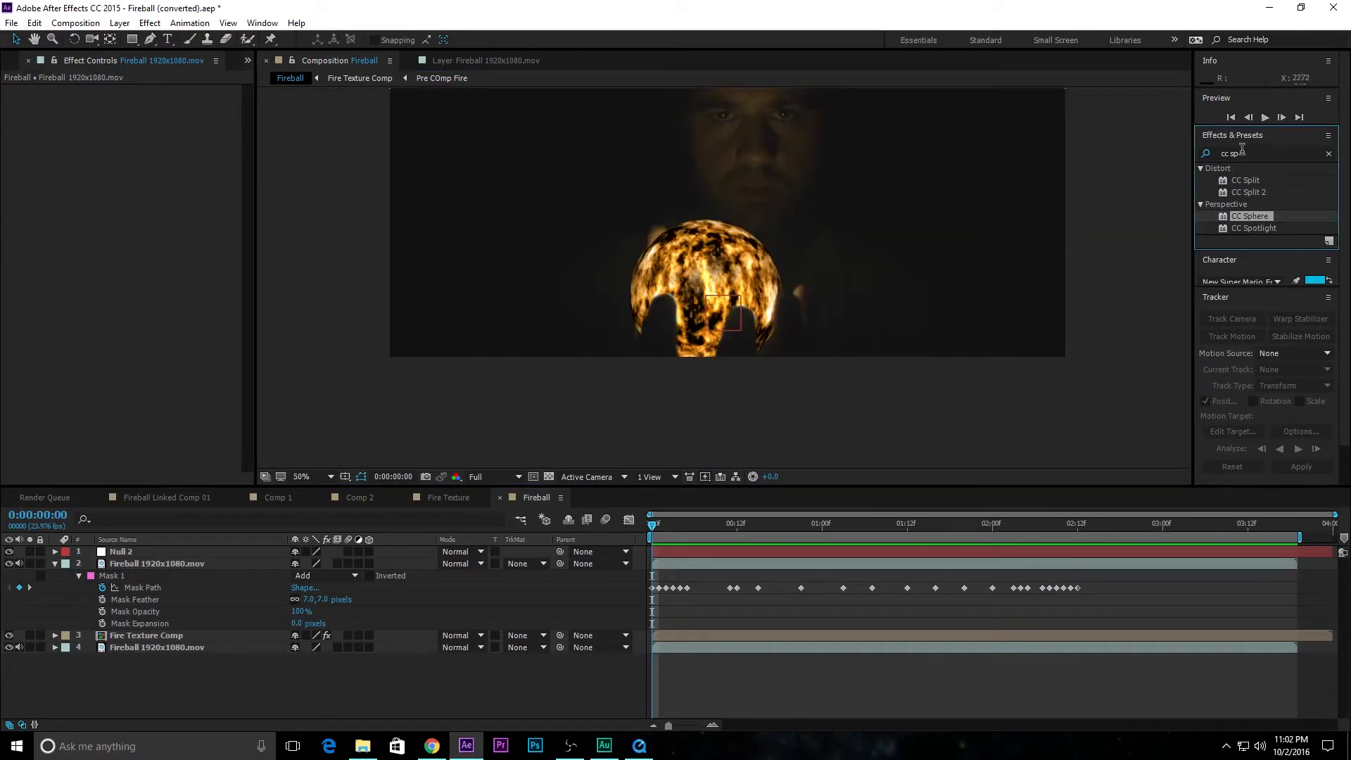
key(ctrl+a)
text(fast)
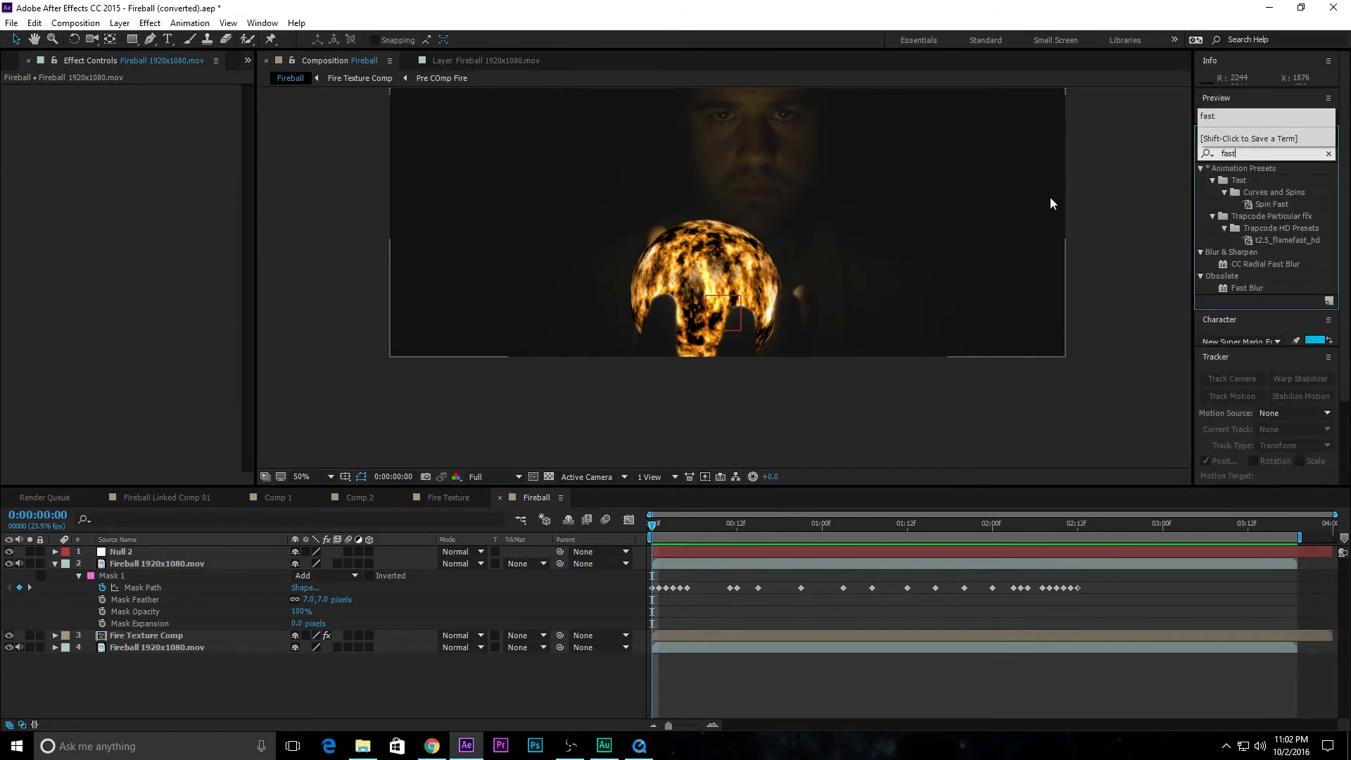
drag(1243, 287, 173, 569)
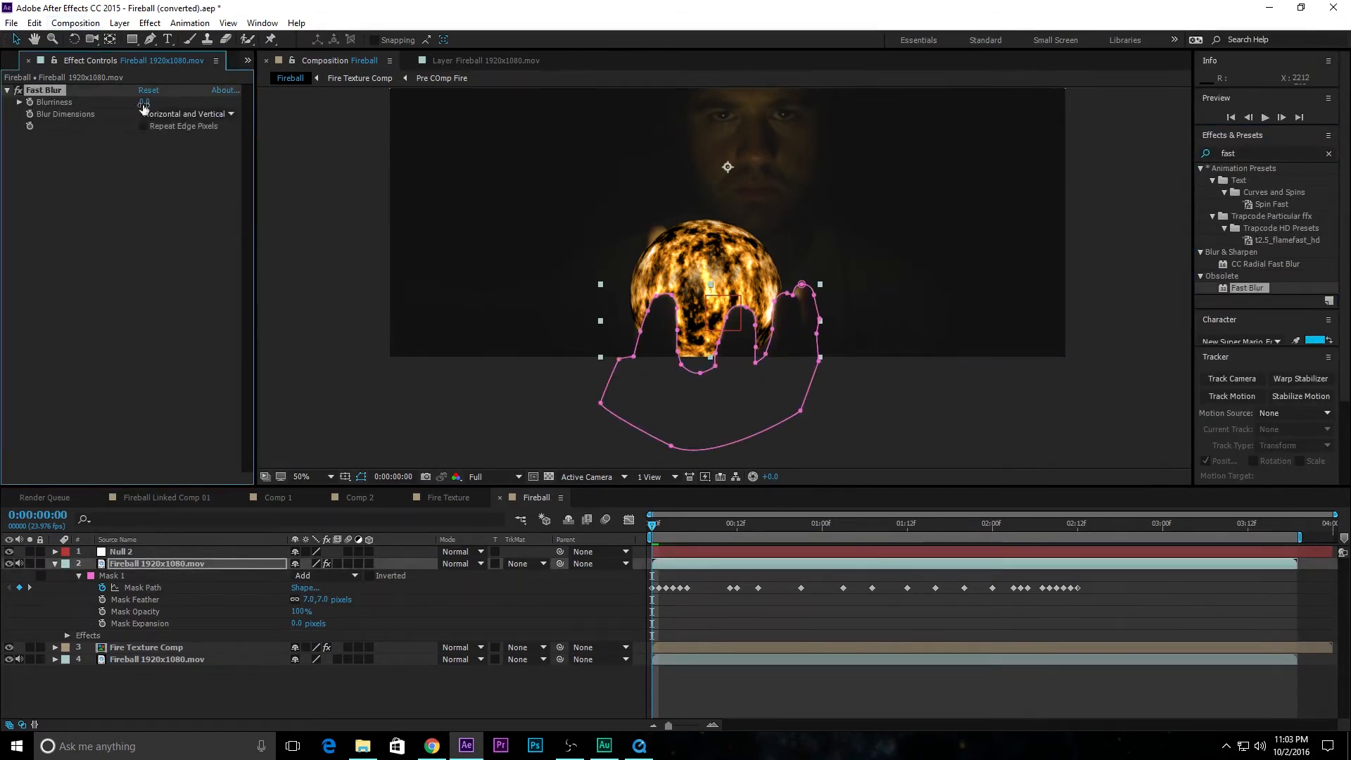
drag(151, 100, 177, 101)
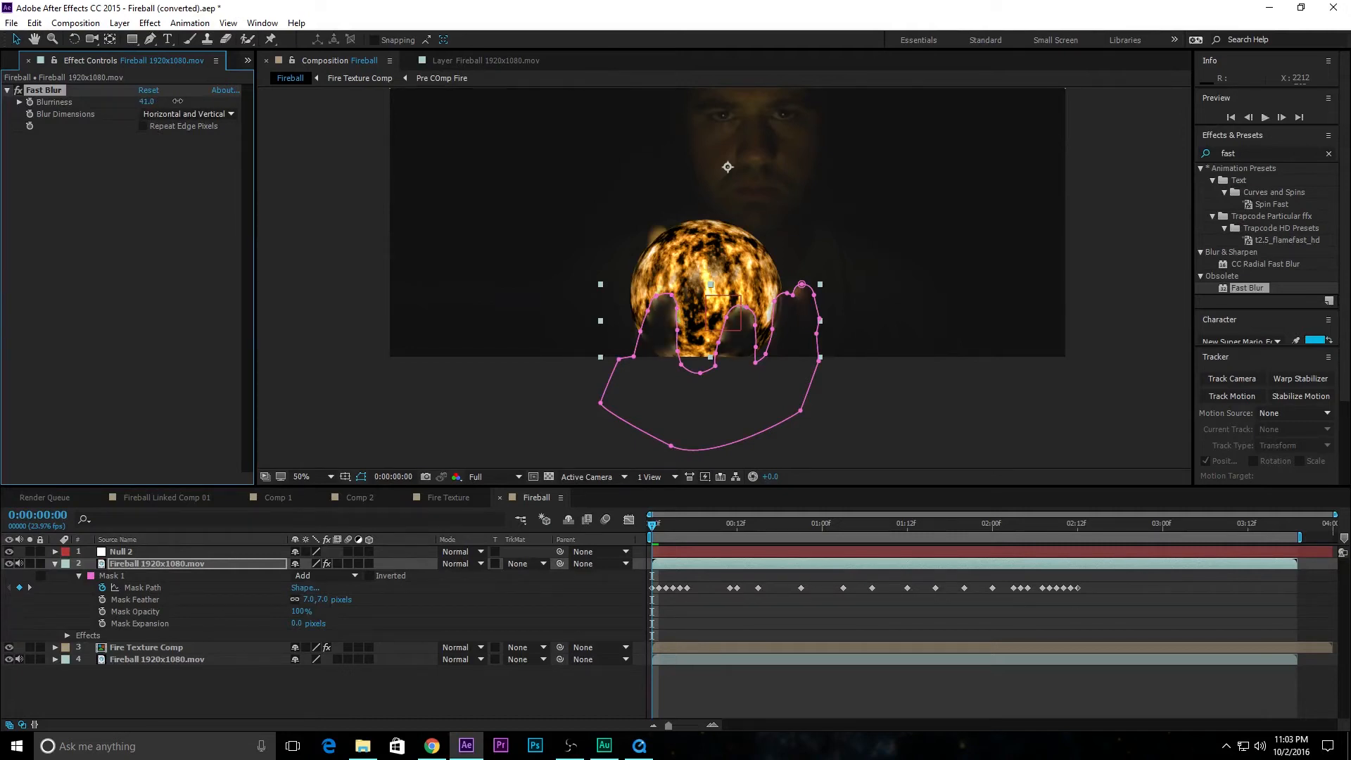
click(149, 90)
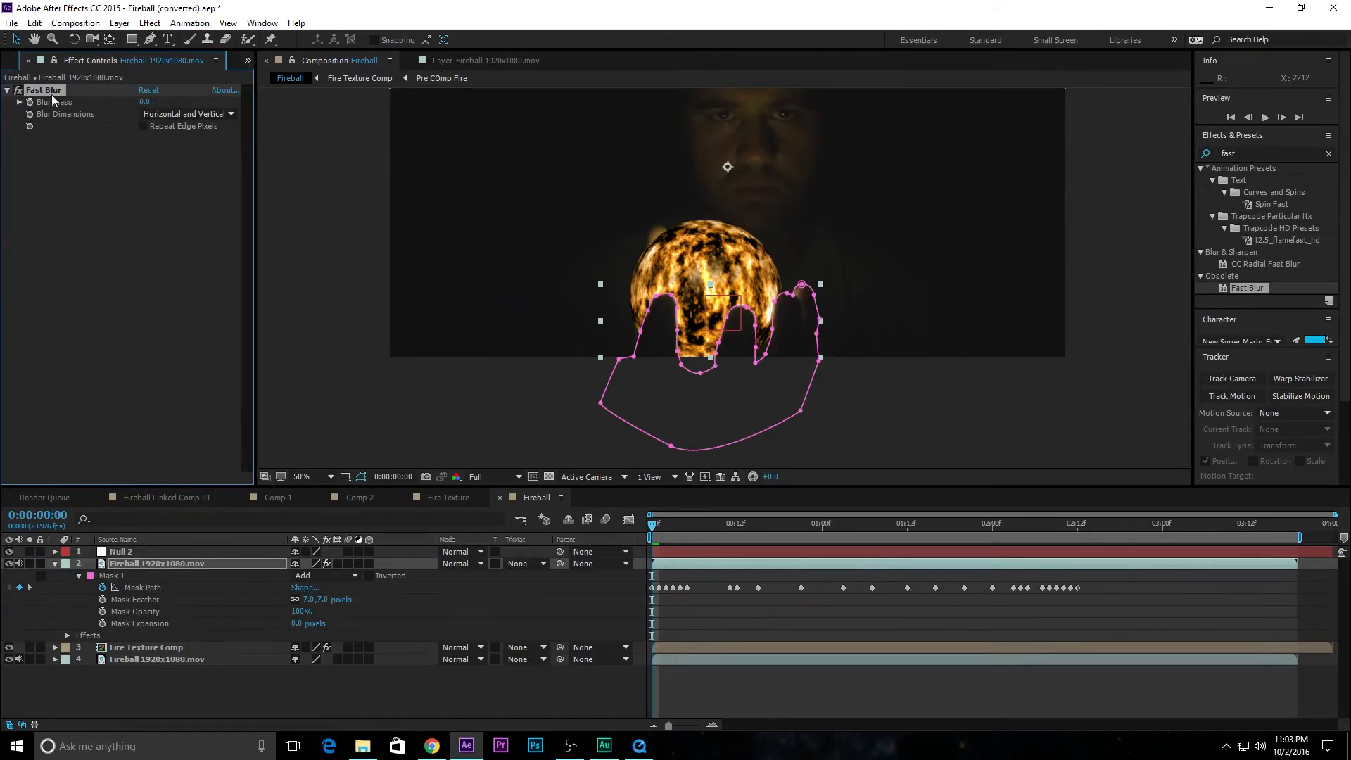
key(Delete)
Apply Fast Blur to the Fire Texture Comp layer and set its Blurriness to 2.0
drag(1233, 289, 189, 636)
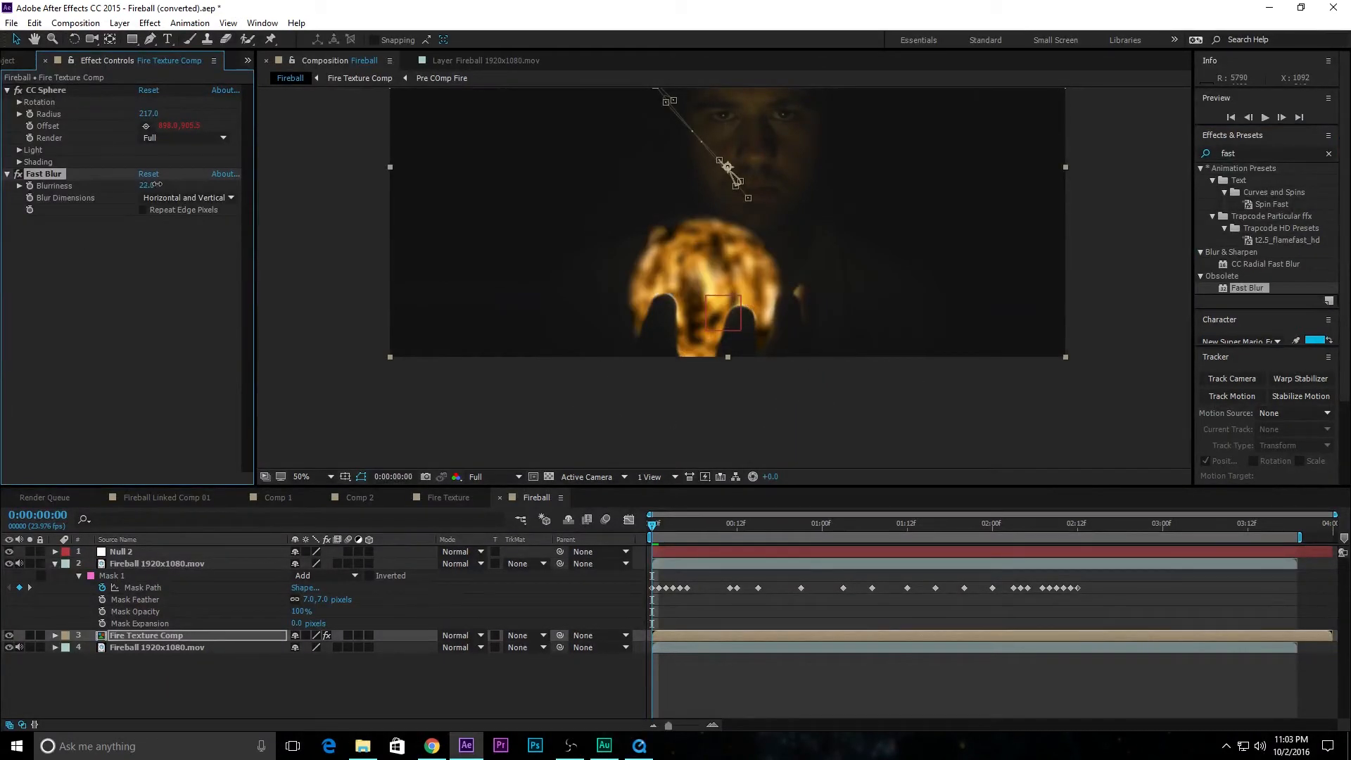
drag(157, 184, 147, 185)
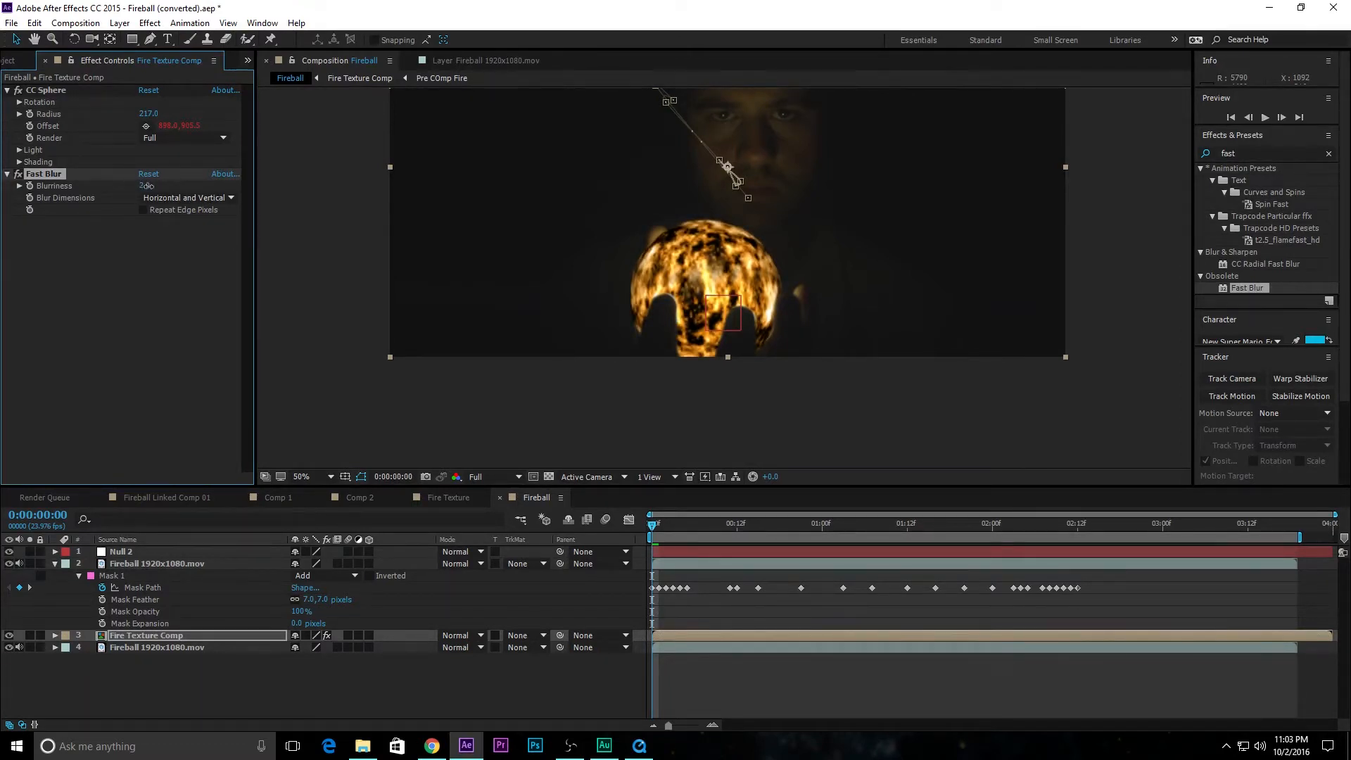
click(707, 362)
scroll(718, 328, up, 1)
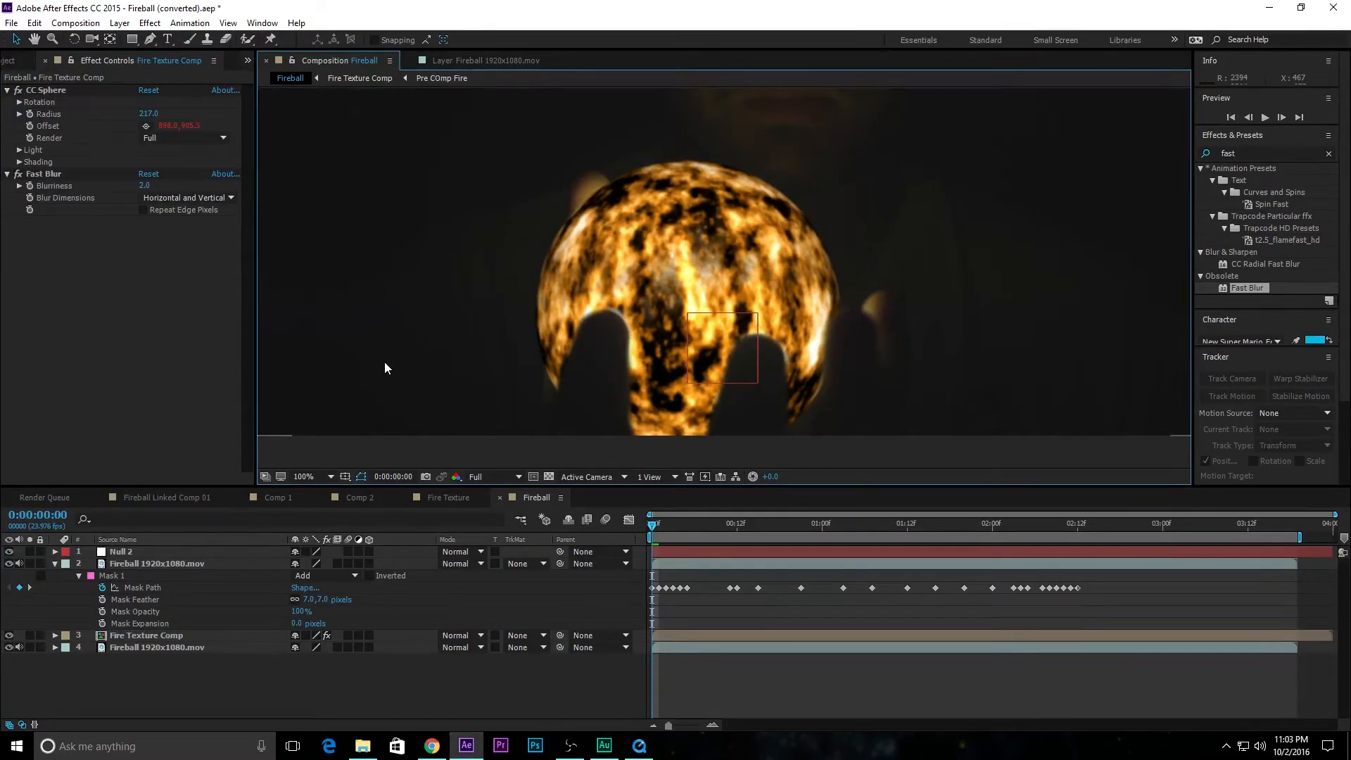
Duplicate the Fire Texture Comp layer and set the lower copy's Fast Blur Blurriness to 991
click(187, 634)
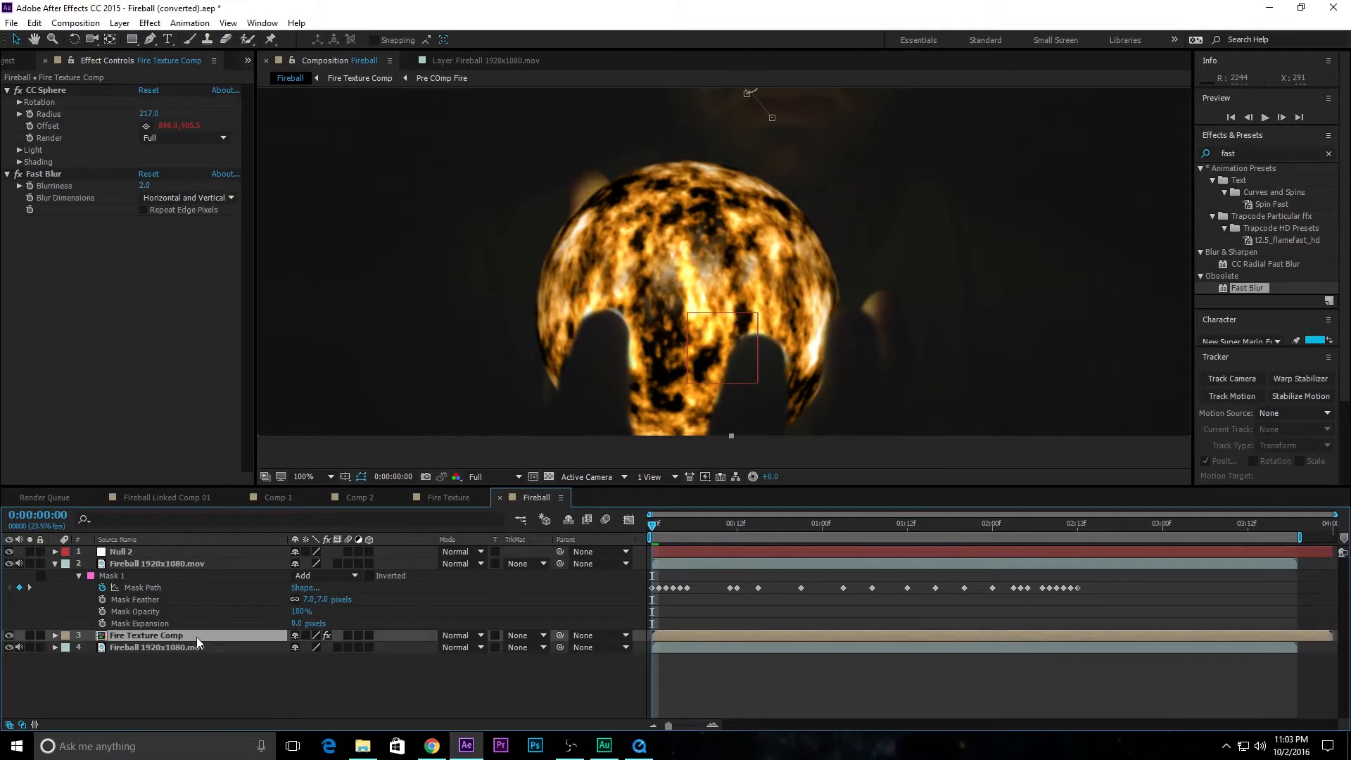
key(ctrl+d)
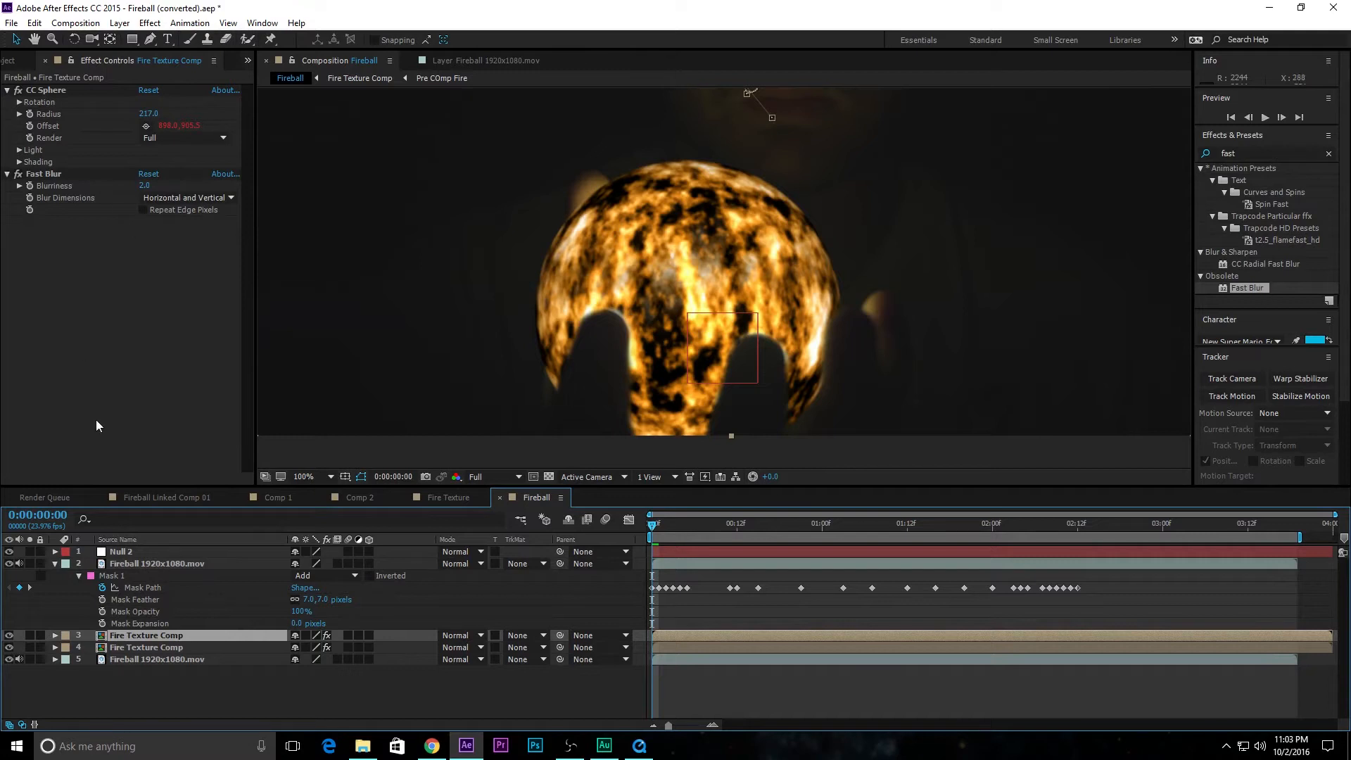
drag(144, 185, 806, 149)
drag(151, 647, 155, 652)
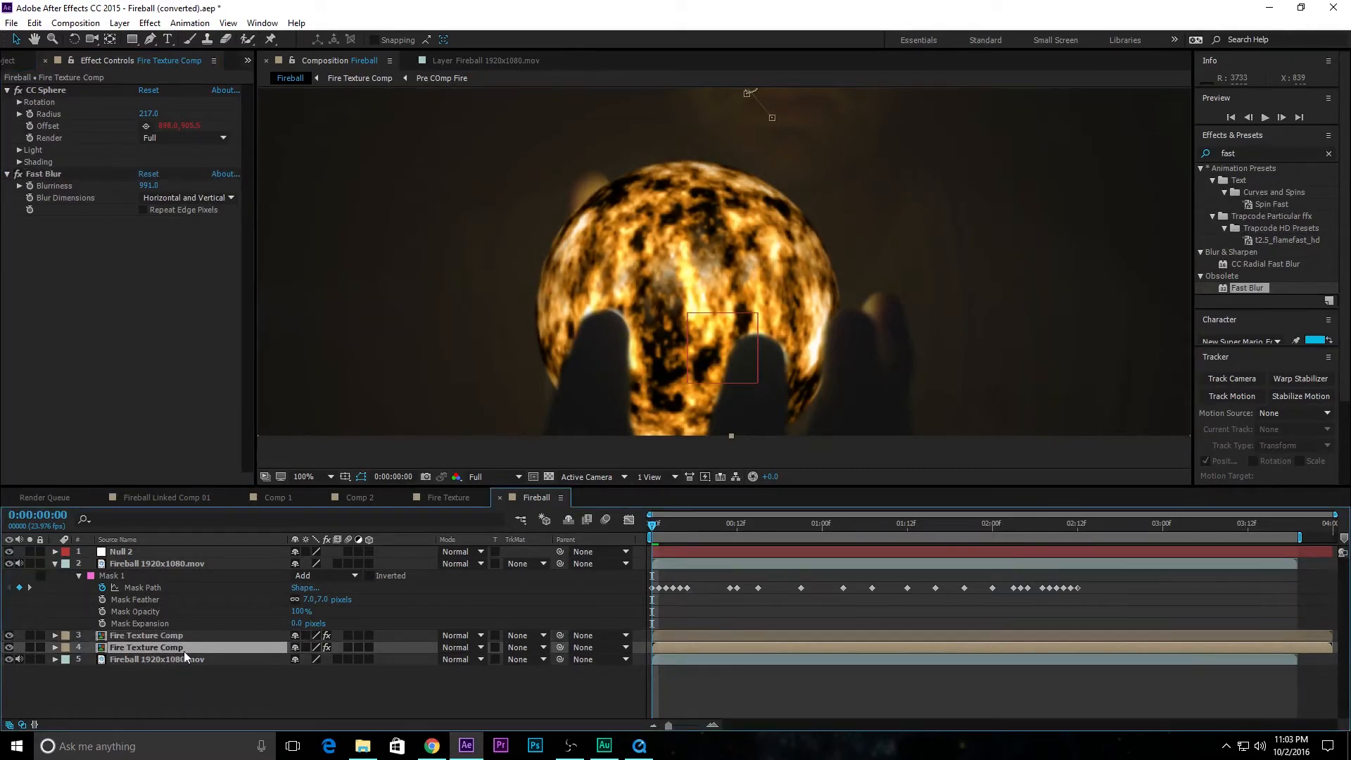
double_click(183, 650)
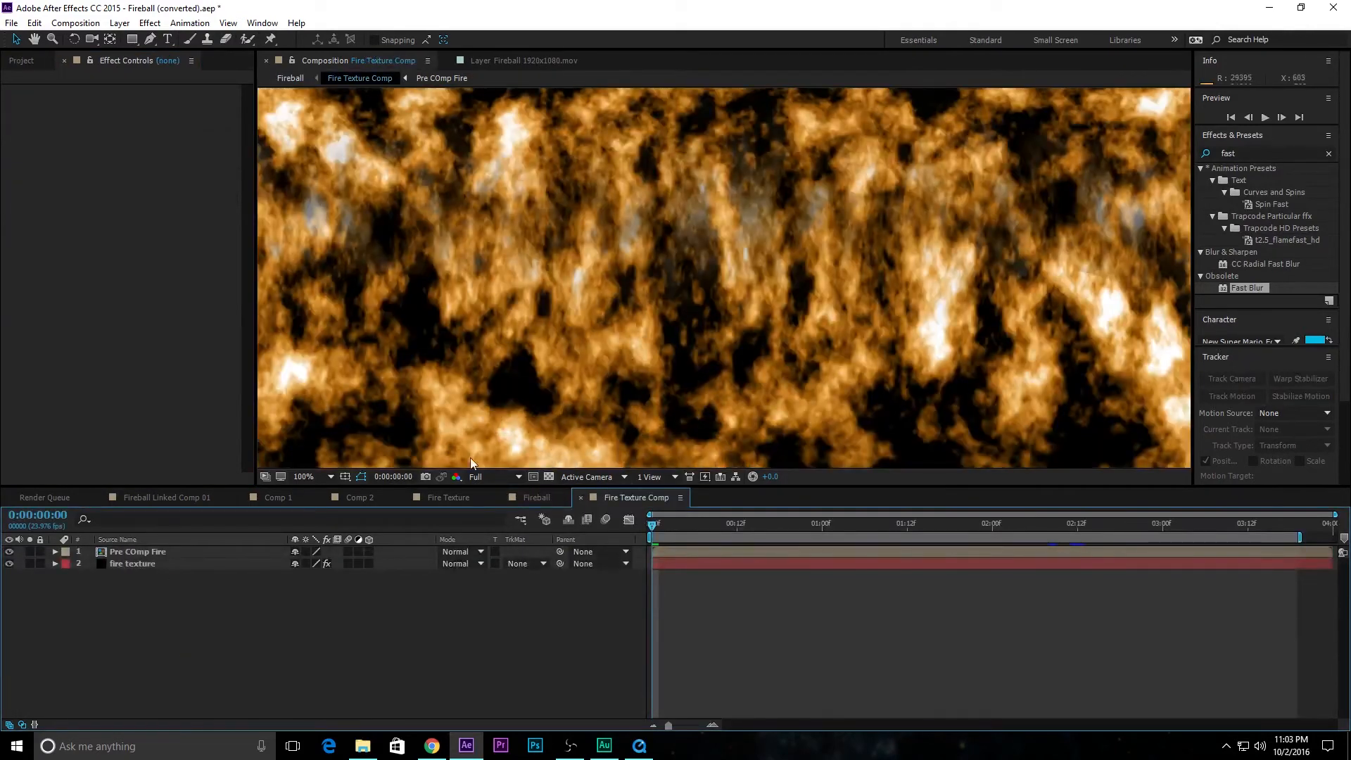
click(541, 500)
right_click(178, 648)
click(205, 639)
click(211, 637)
click(211, 646)
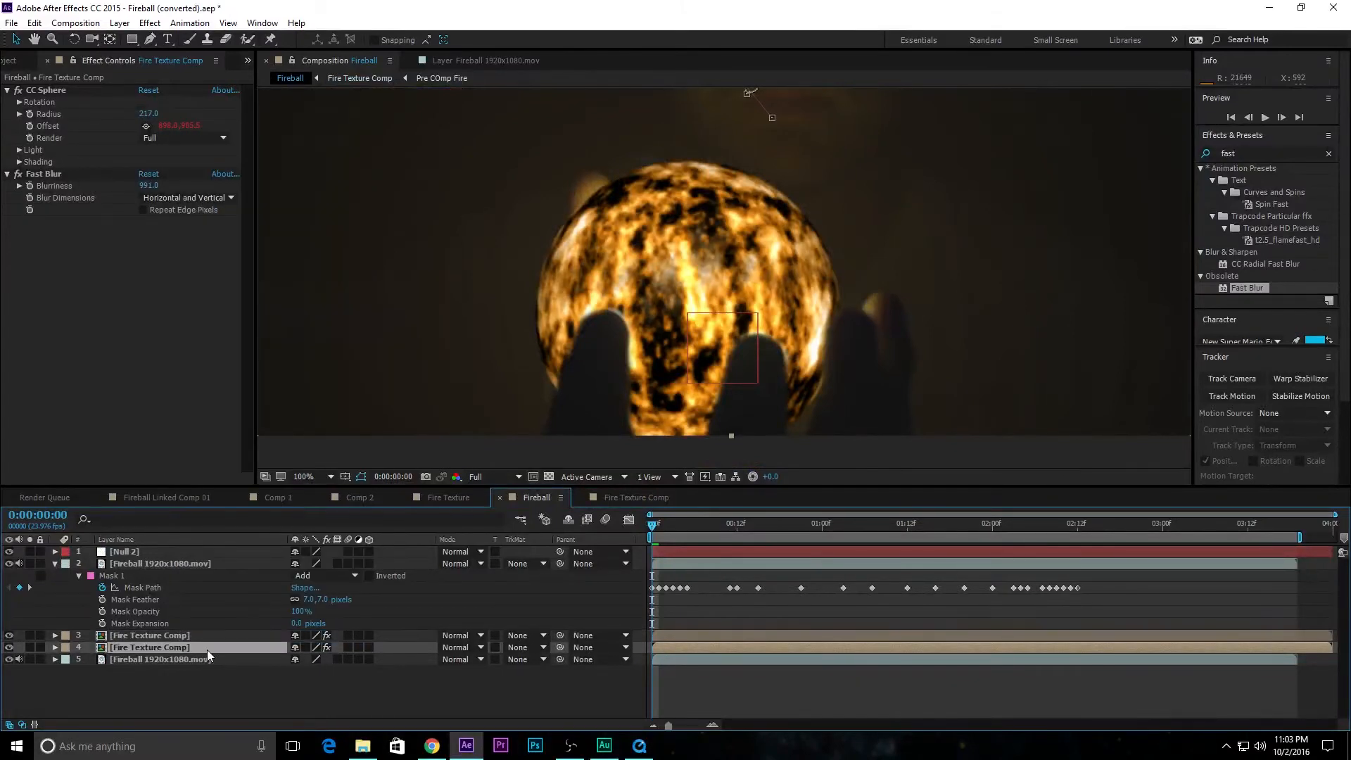
Rename the lower Fire Texture Comp layer as "Fire Texture Comp BAck"
right_click(202, 649)
click(220, 638)
click(216, 645)
text(BAck)
key(Return)
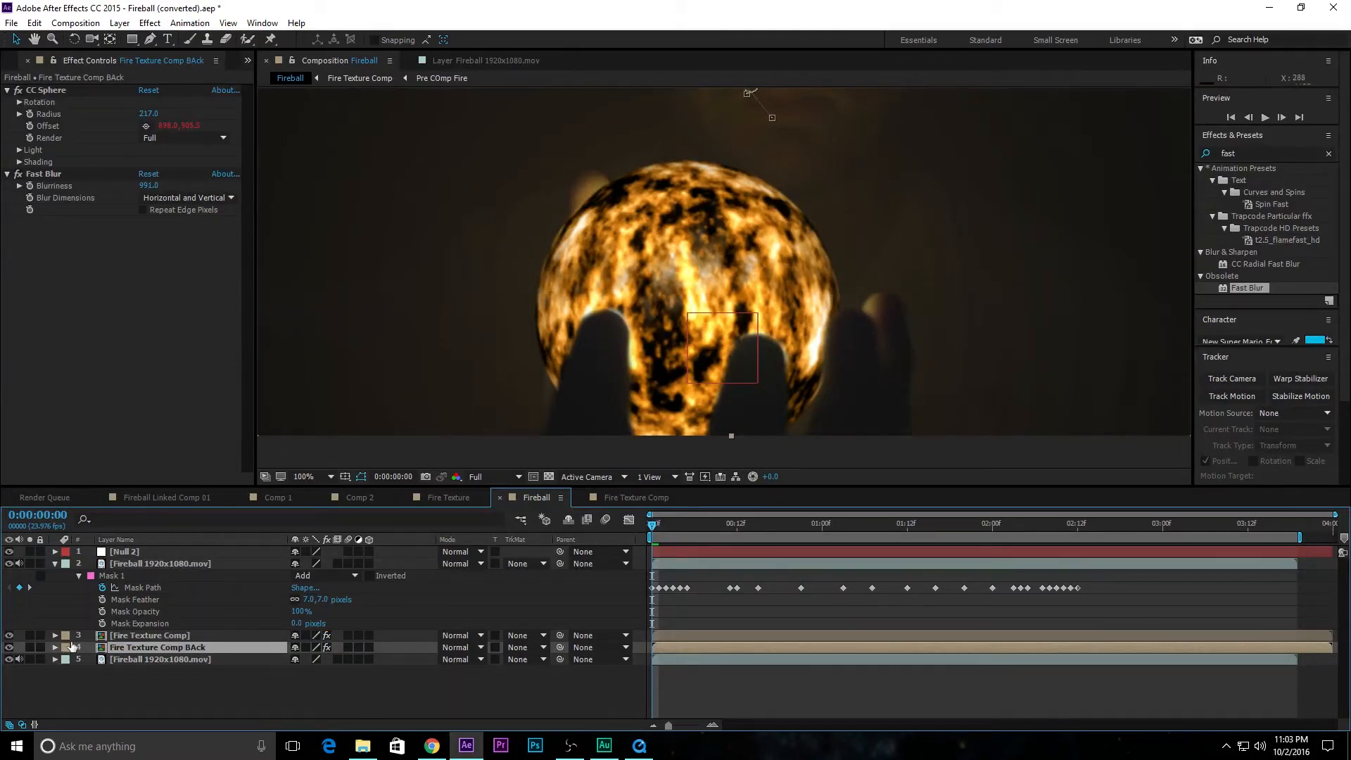
Set the blending mode of the Fire Texture Comp BAck layer to Add and compare the glow with the layer hidden and shown
click(457, 647)
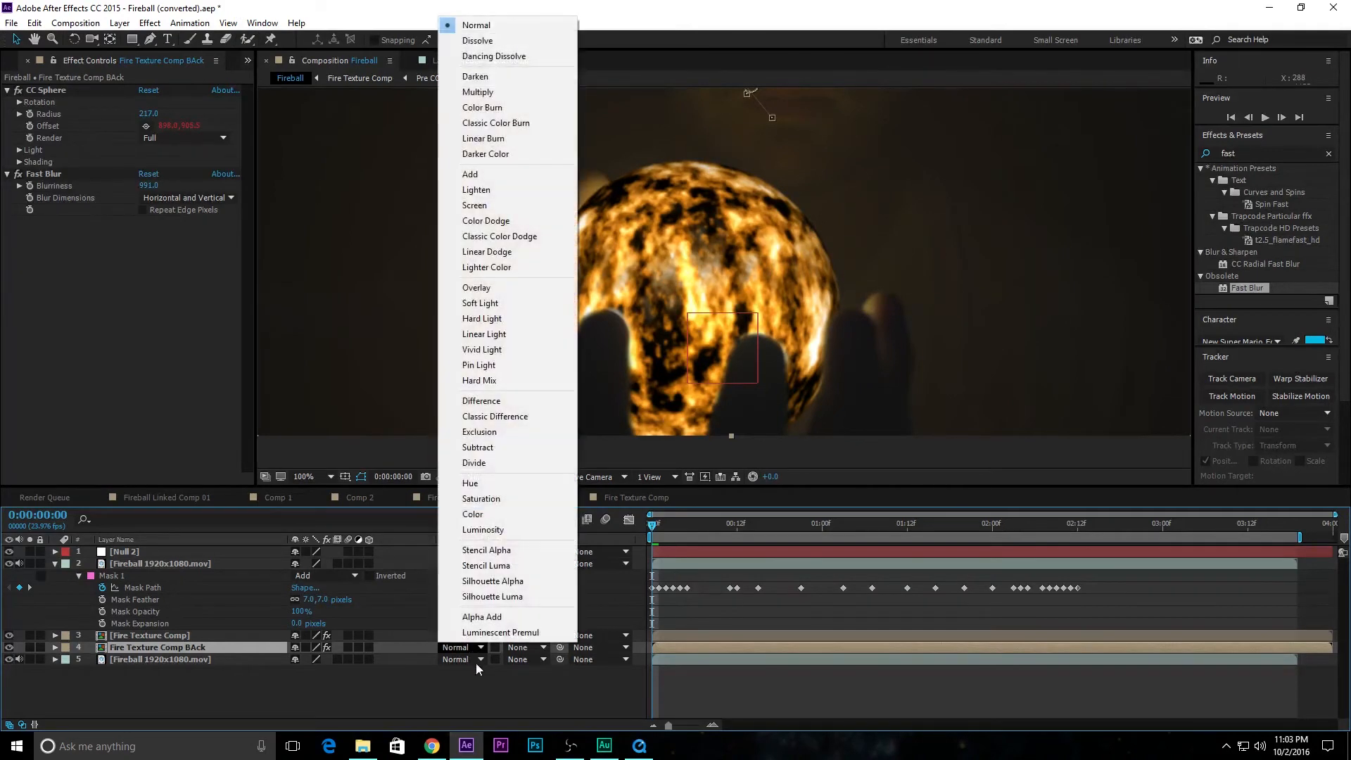
click(479, 175)
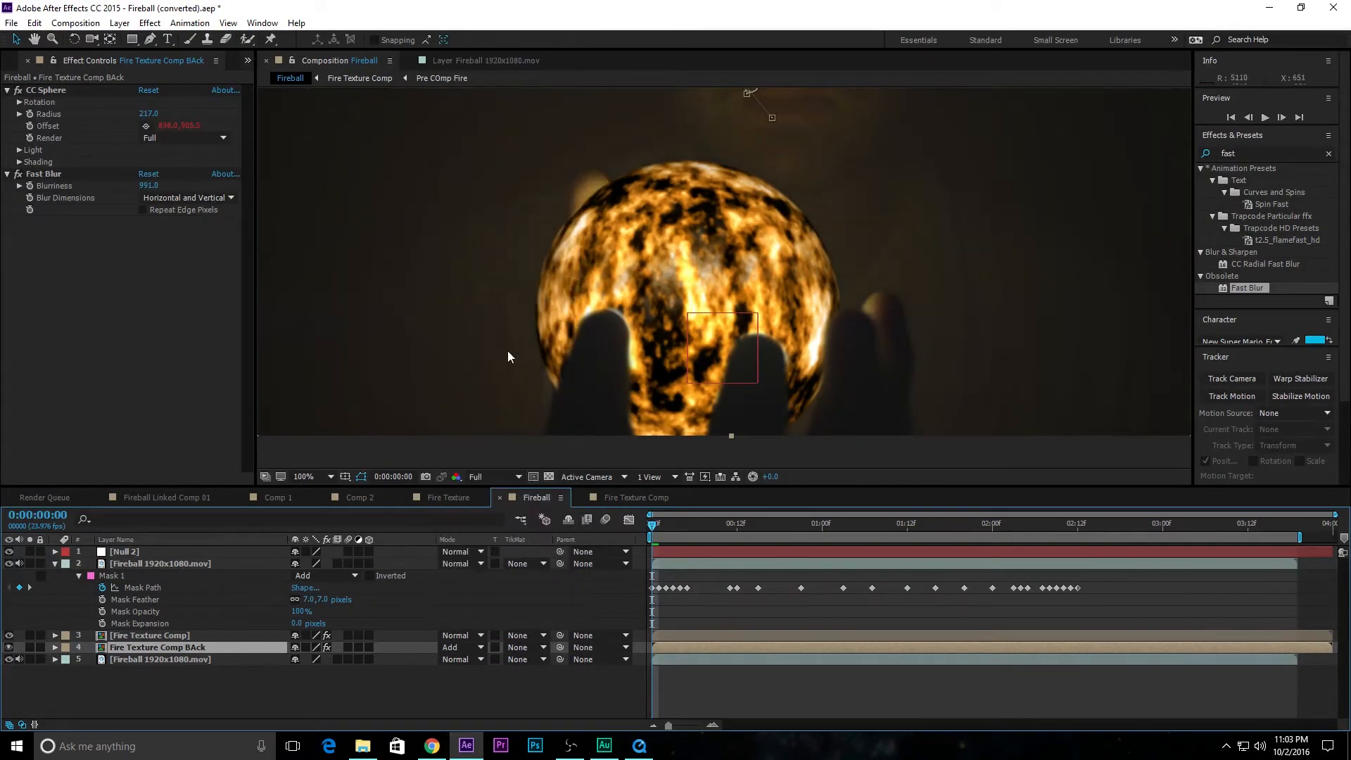
scroll(510, 347, down, 2)
click(413, 706)
click(9, 648)
click(10, 648)
scroll(493, 239, up, 2)
scroll(556, 236, down, 2)
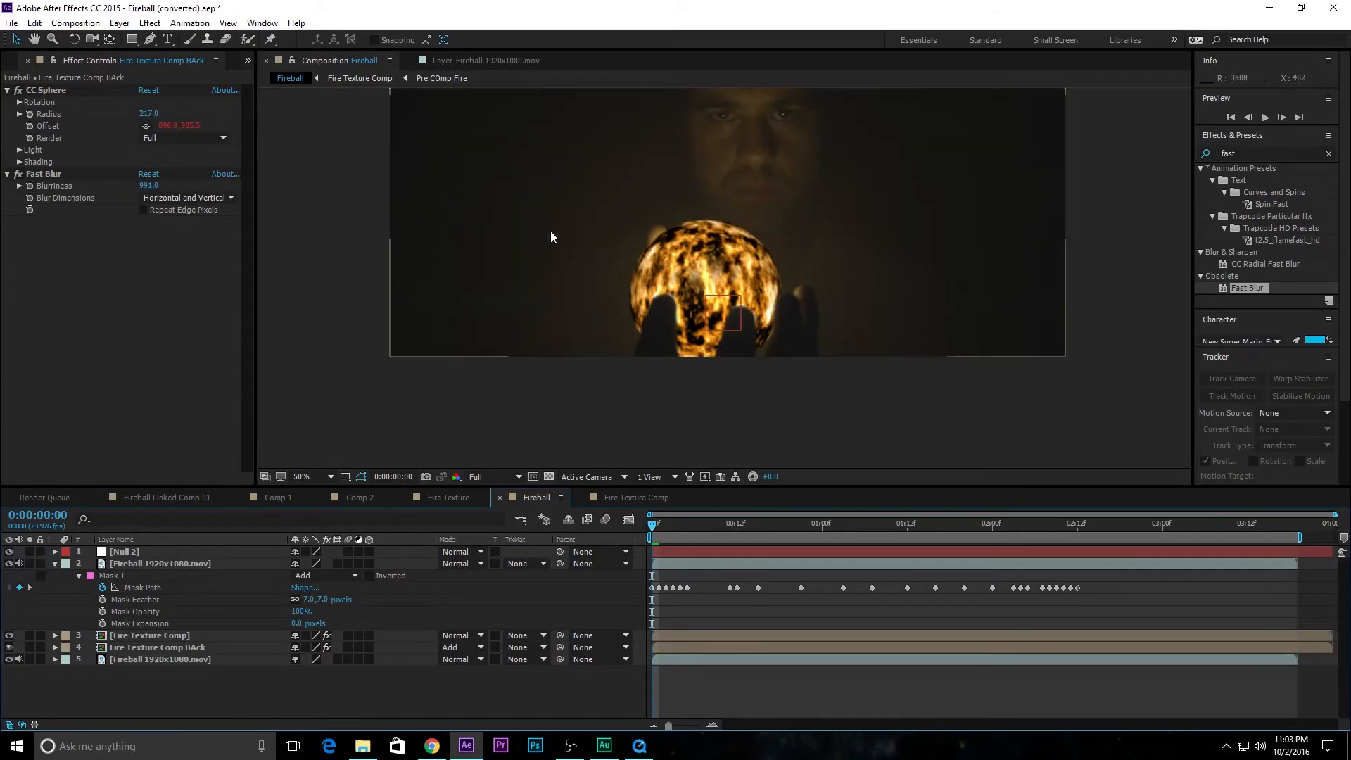
Adjust the Fast Blur Blurriness of the Fire Texture Comp BAck layer to 908
click(126, 187)
drag(36, 285, 27, 571)
drag(109, 408, 166, 341)
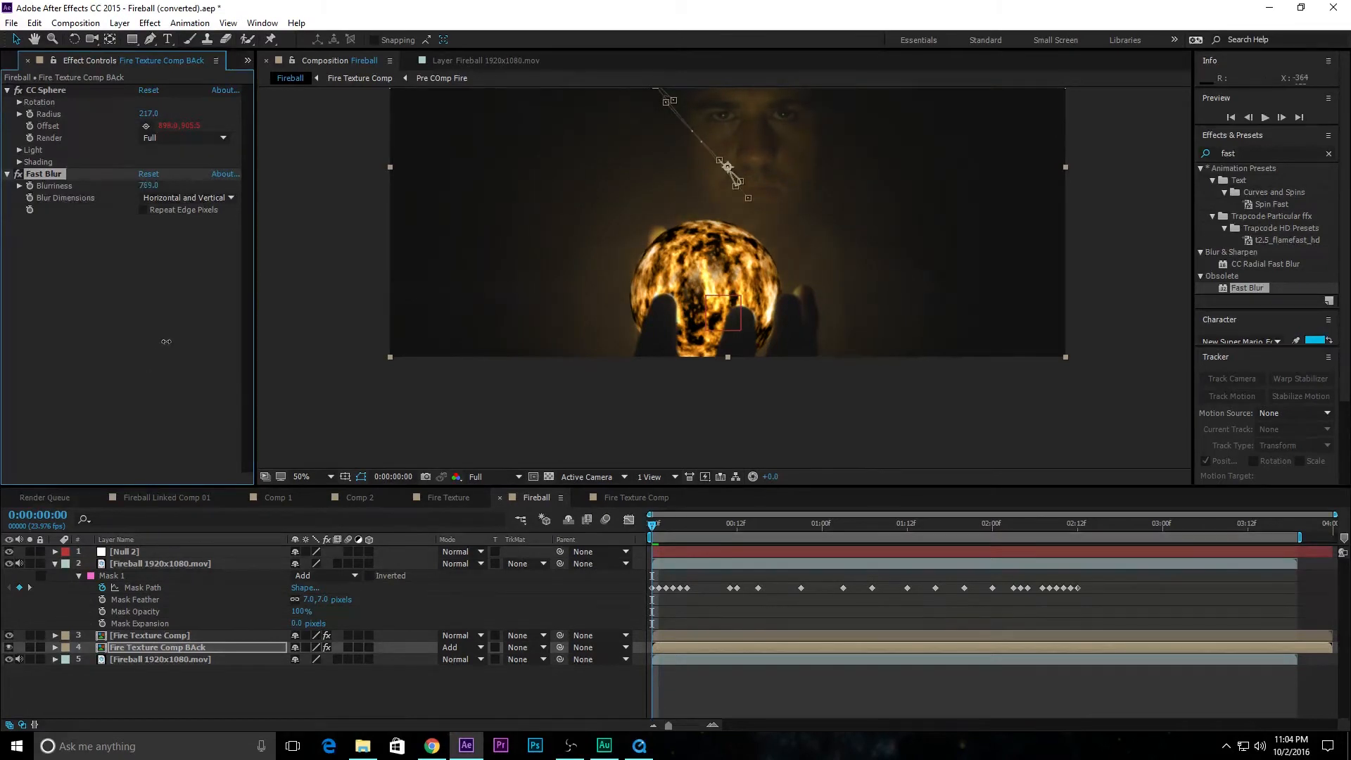
drag(240, 306, 230, 321)
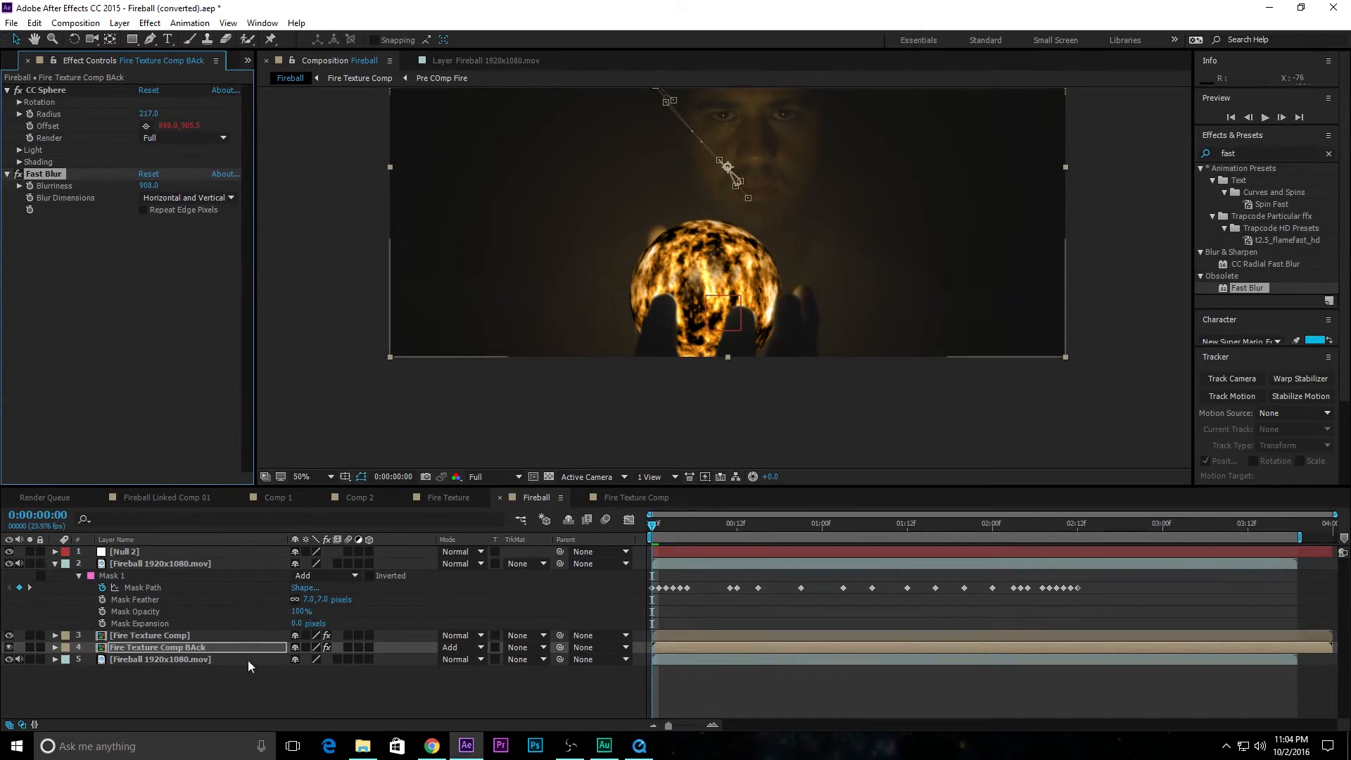
Duplicate the Fire Texture Comp BAck layer and set the copy's Fast Blur Blurriness to 602
click(203, 669)
click(200, 650)
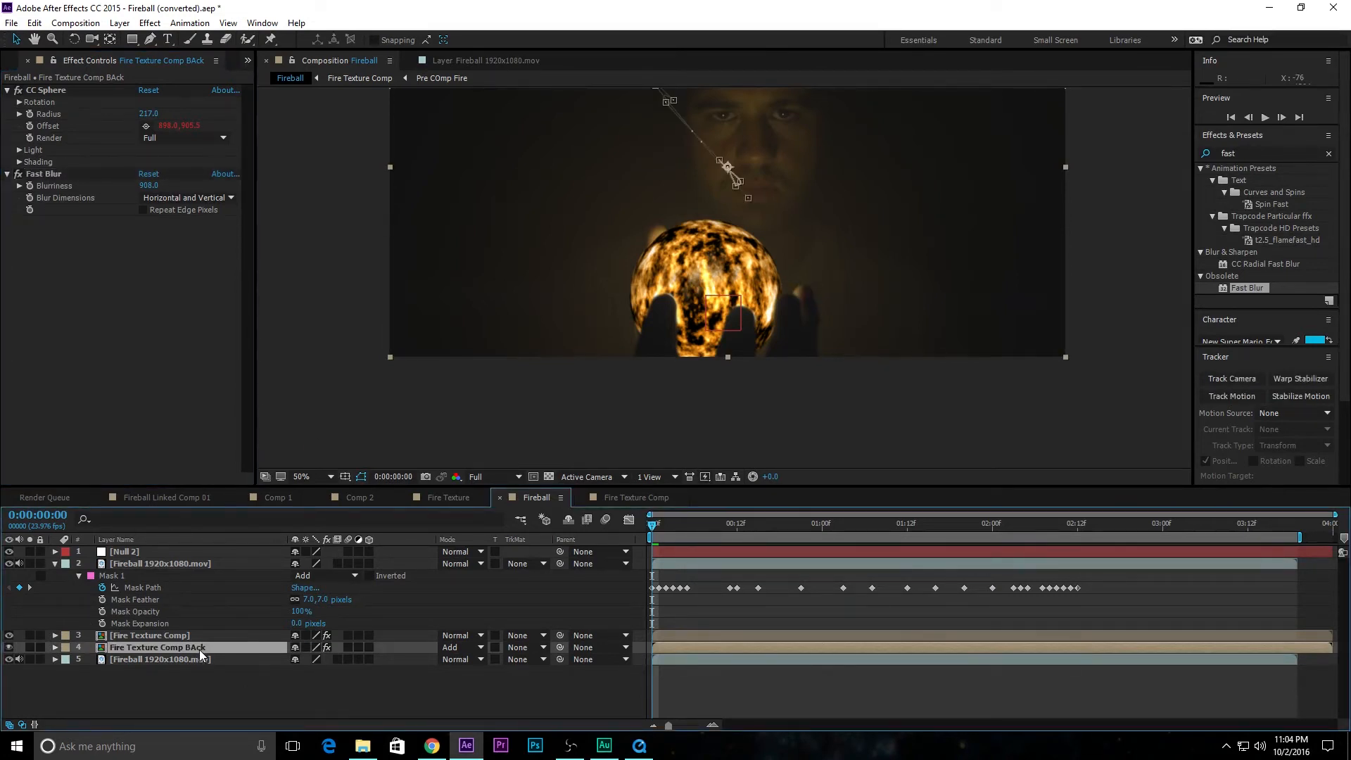
key(ctrl+d)
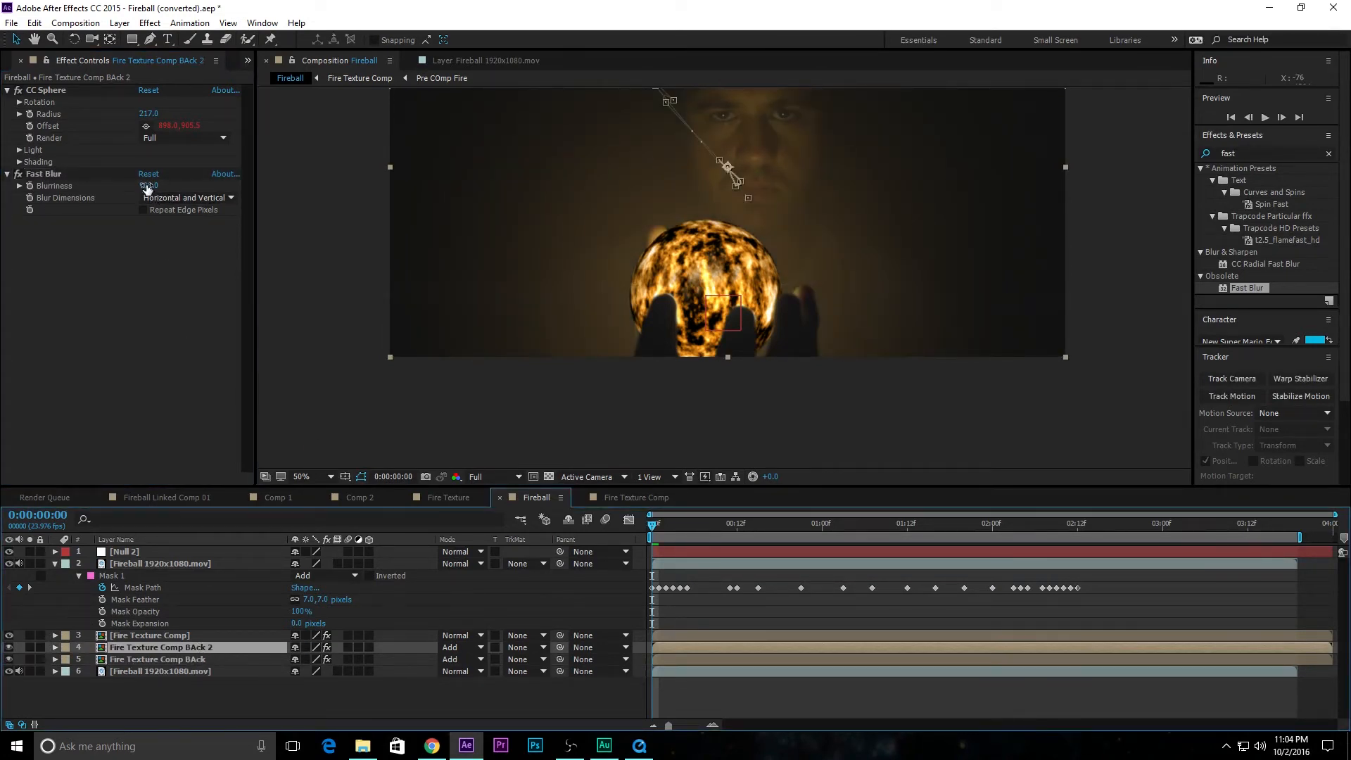
drag(149, 185, 114, 212)
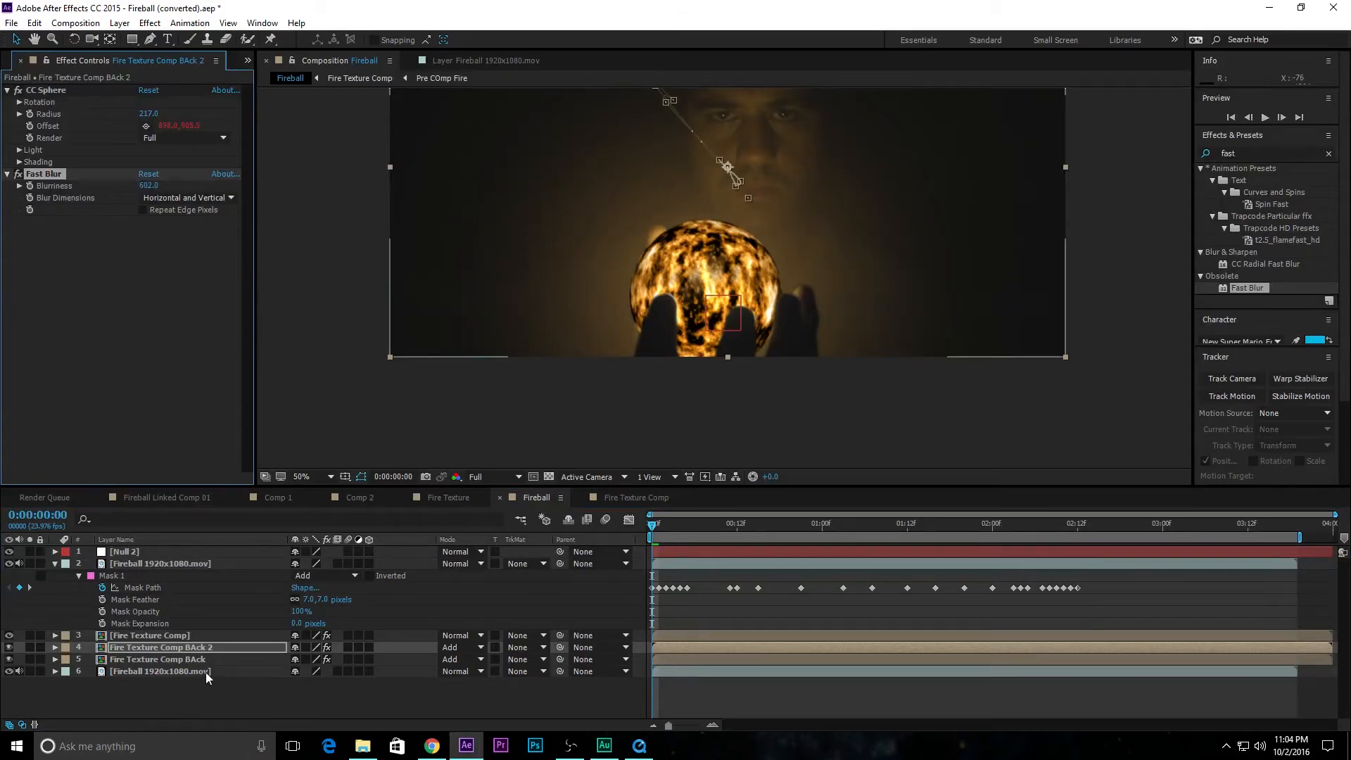
Duplicate the Fire Texture Comp BAck 2 layer and lower the copy's Fast Blur Blurriness for a tighter glow
key(ctrl+d)
key(Delete)
click(213, 648)
key(ctrl+d)
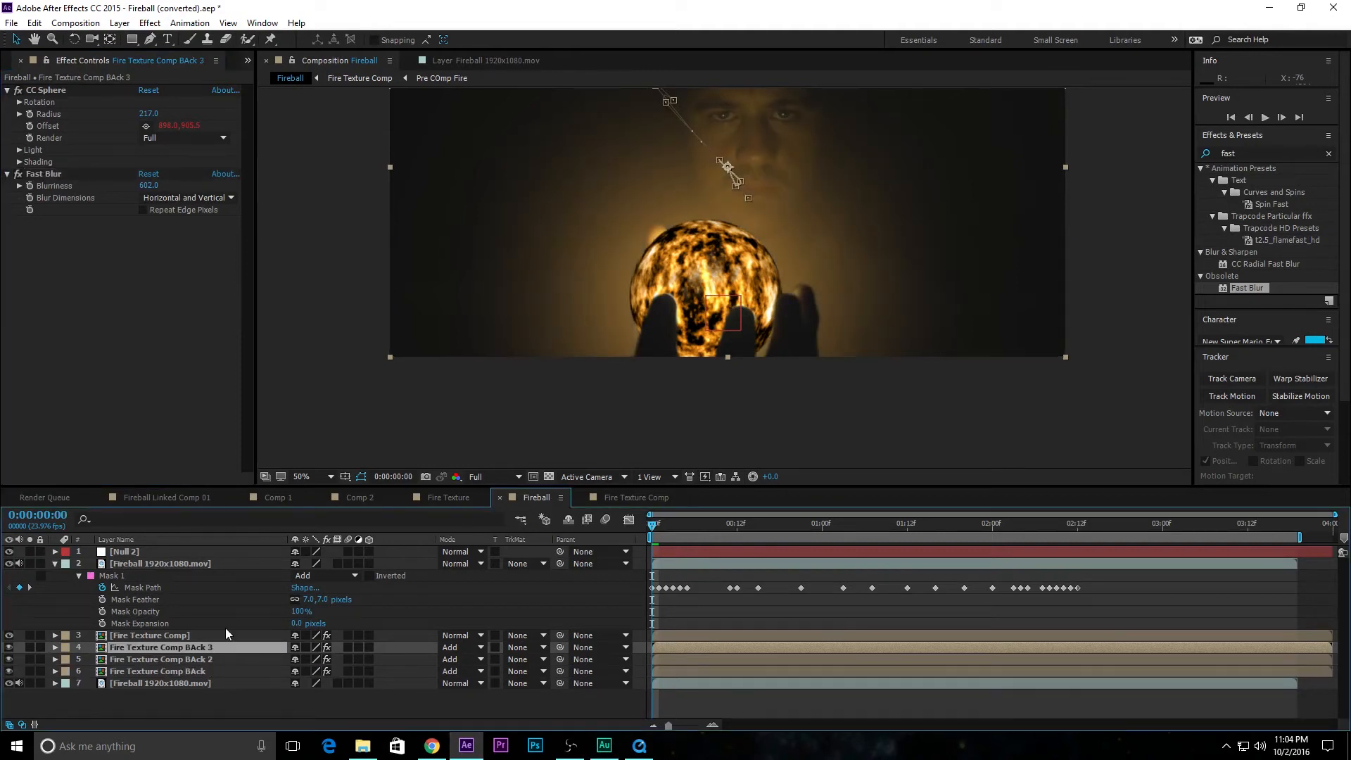
drag(148, 186, 119, 201)
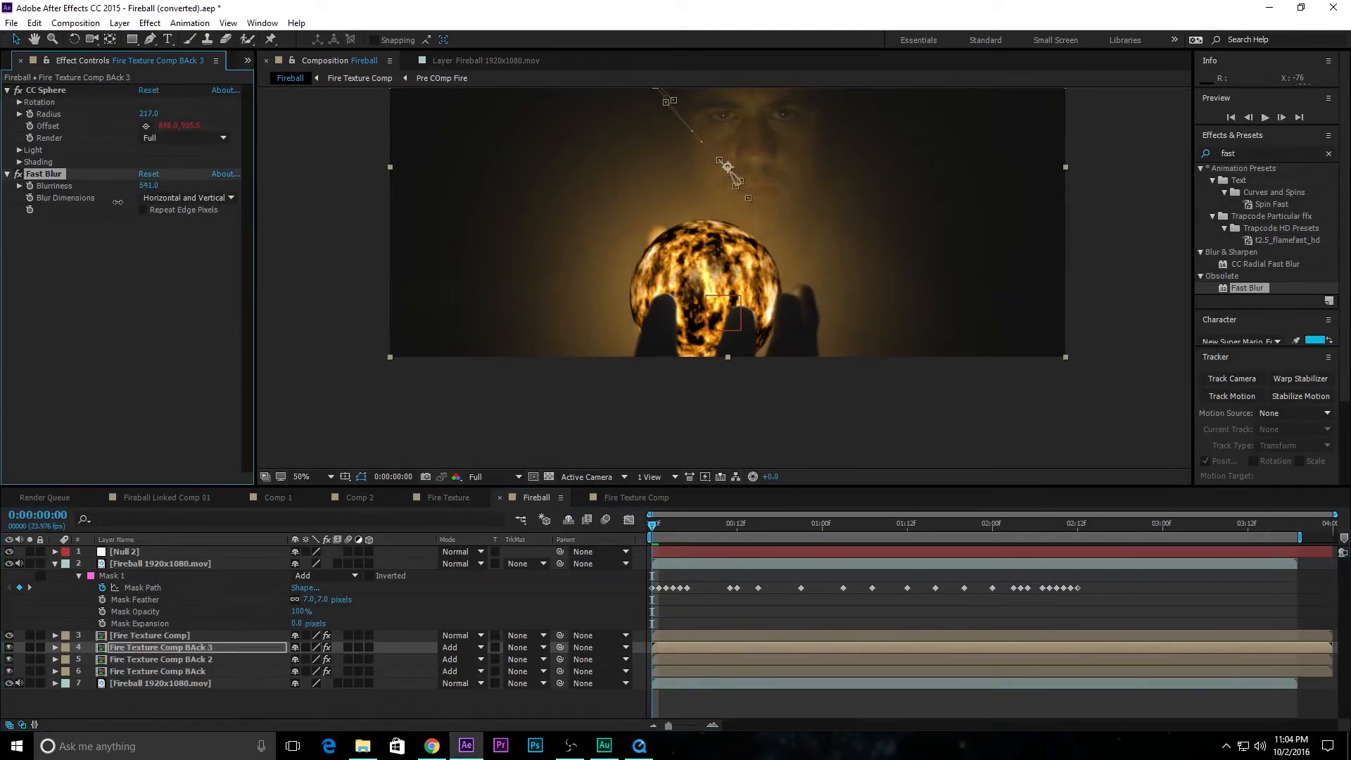
drag(57, 265, 8, 340)
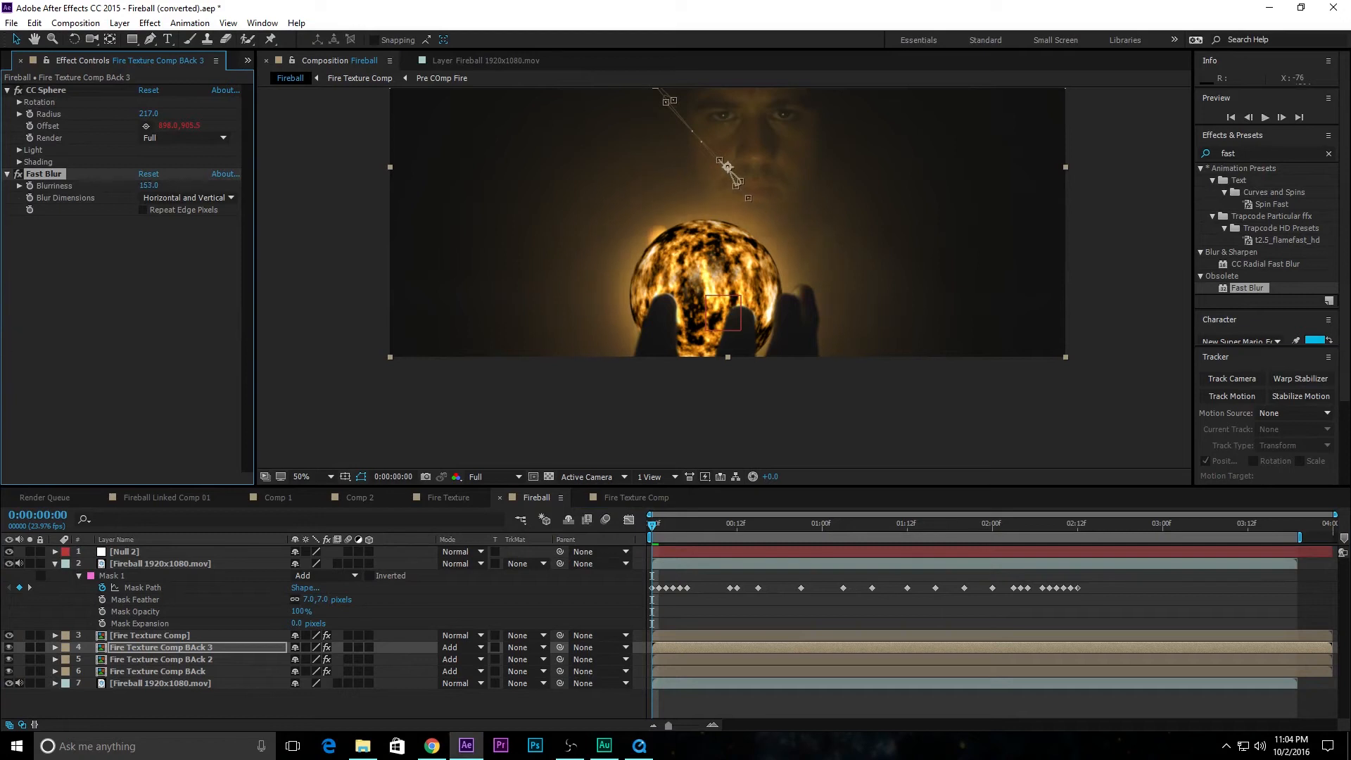
drag(9, 376, 25, 357)
Duplicate the Fire Texture Comp BAck 3 layer and set the copy's Fast Blur Blurriness to 33
click(204, 700)
click(204, 649)
key(ctrl+d)
drag(144, 185, 79, 238)
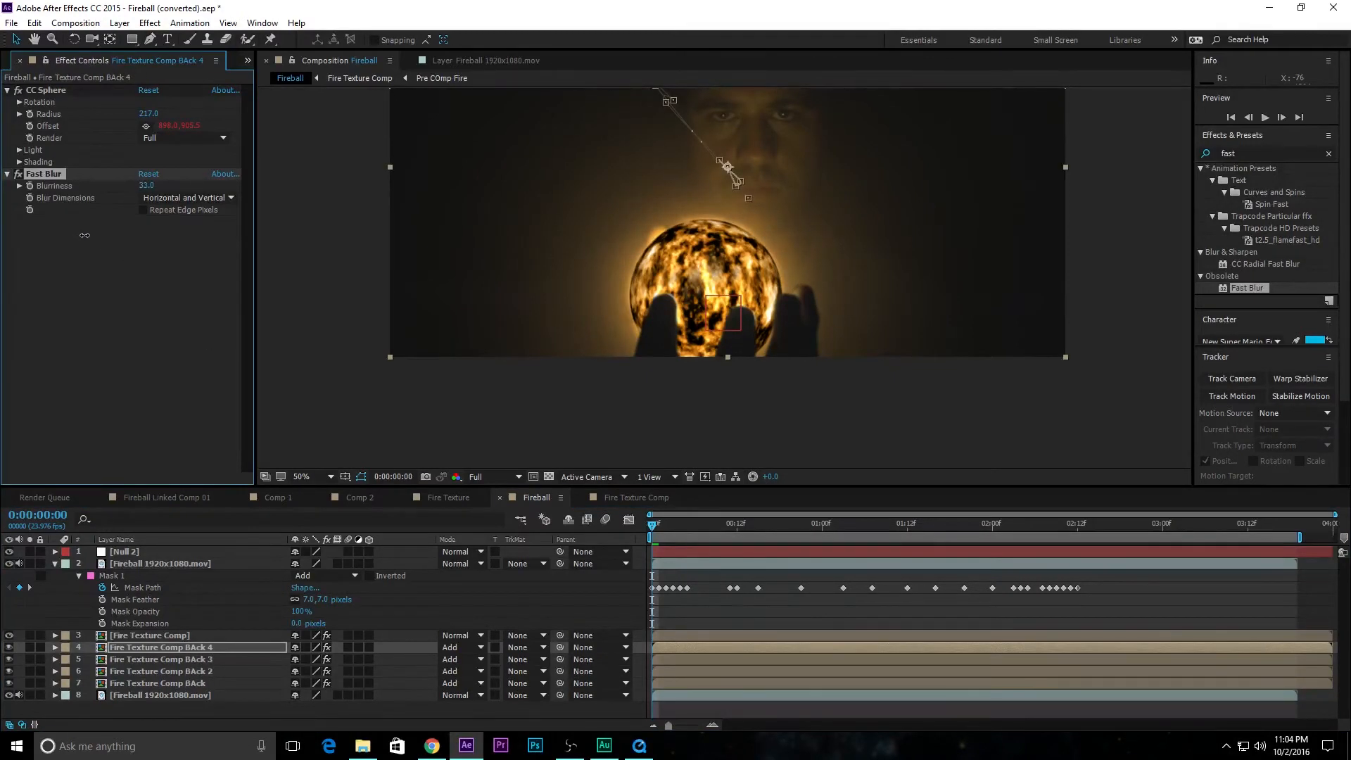
click(547, 394)
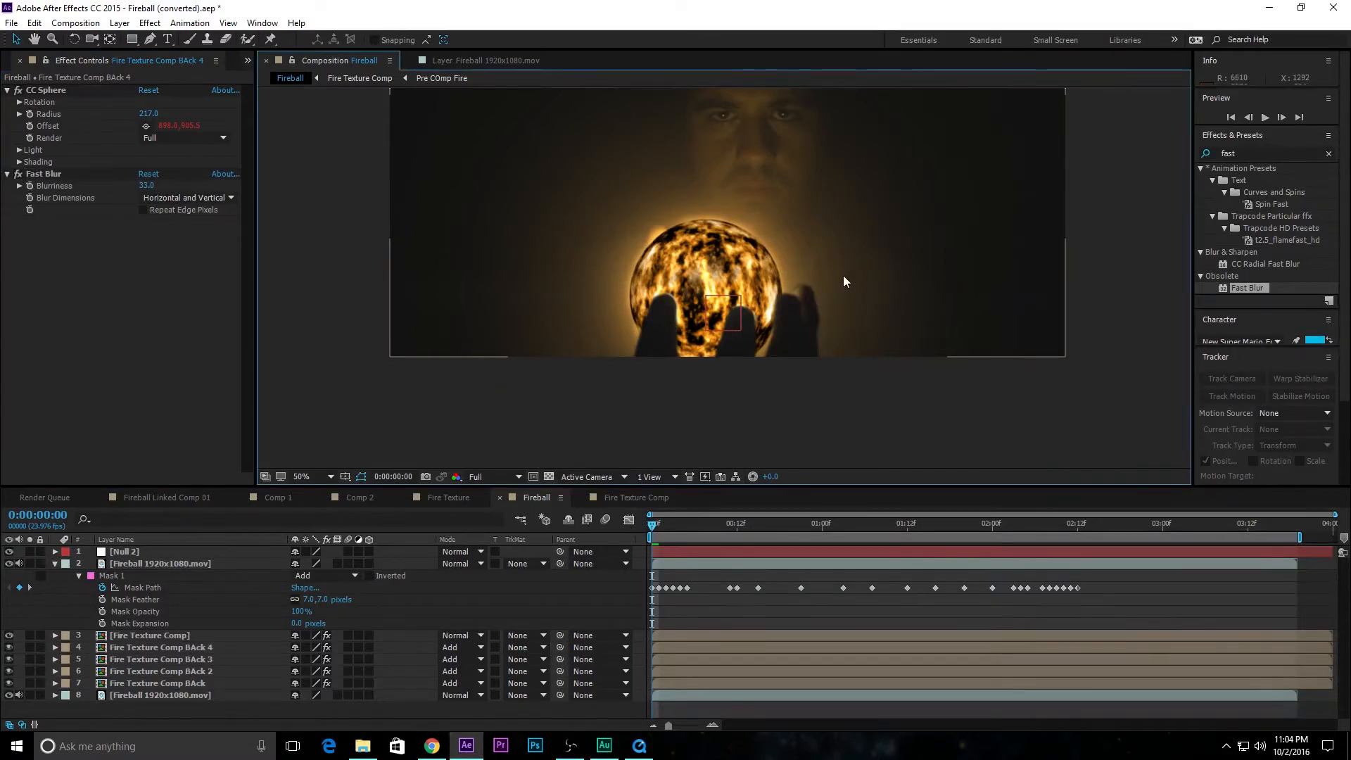
Duplicate the Fire Texture Comp BAck 4 layer and move the copy directly above the Fire Texture Comp layer
click(160, 649)
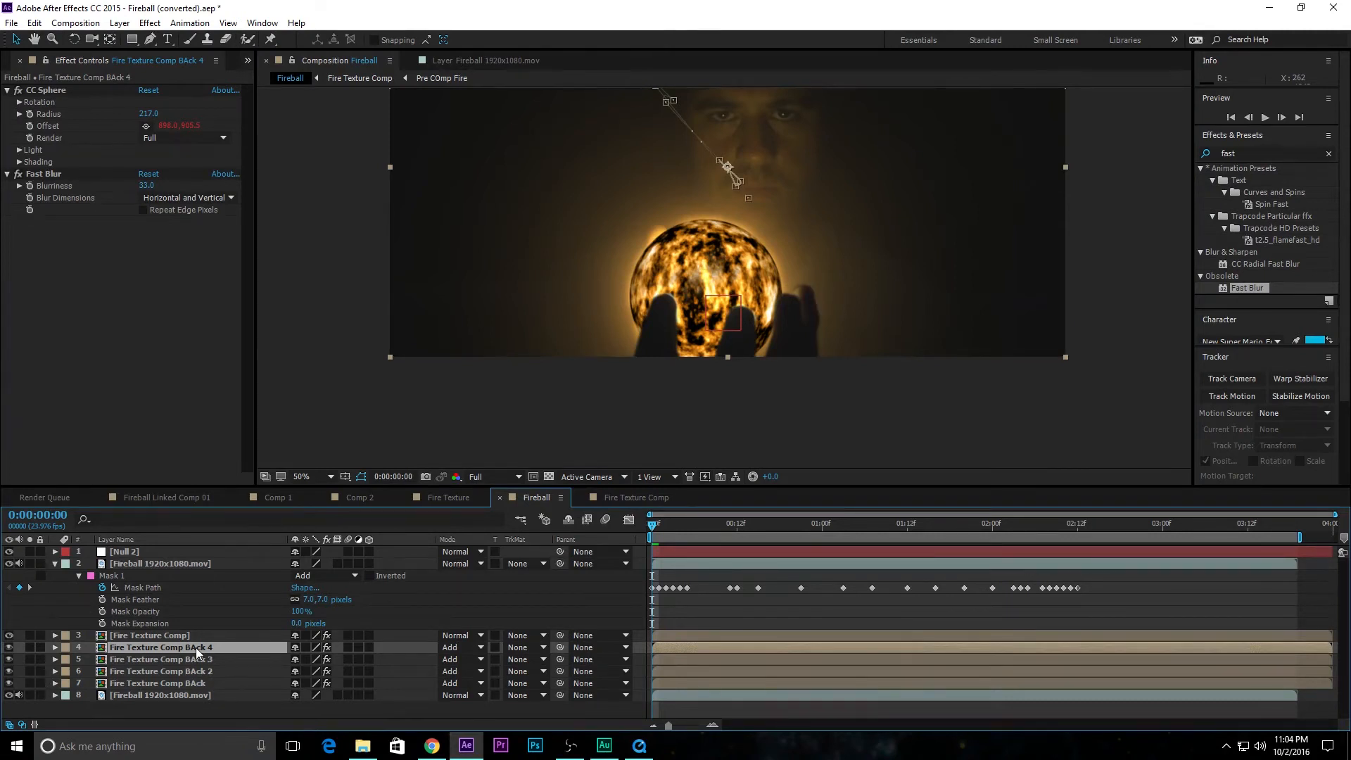
key(ctrl+d)
drag(197, 648, 193, 625)
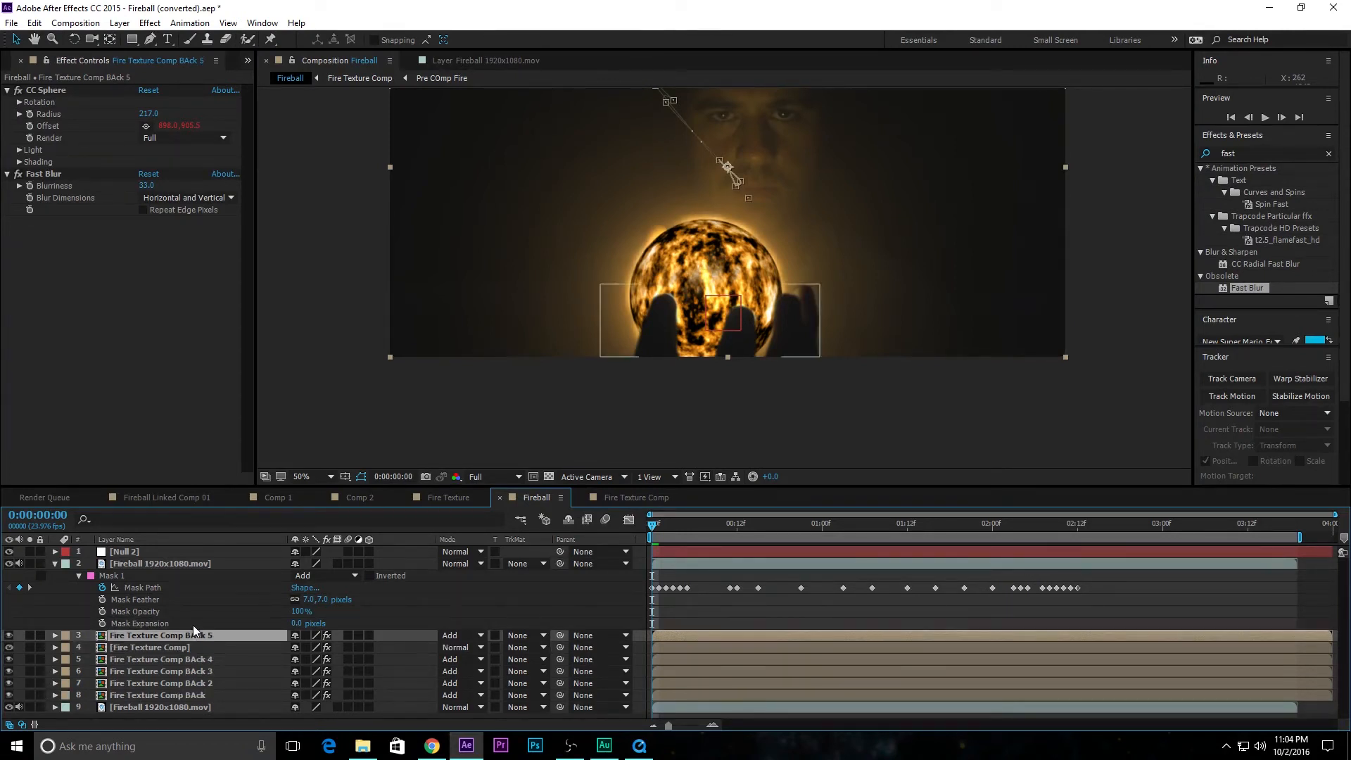
Rename the Fire Texture Comp BAck 5 layer as Fire Texture Comp Front
right_click(206, 635)
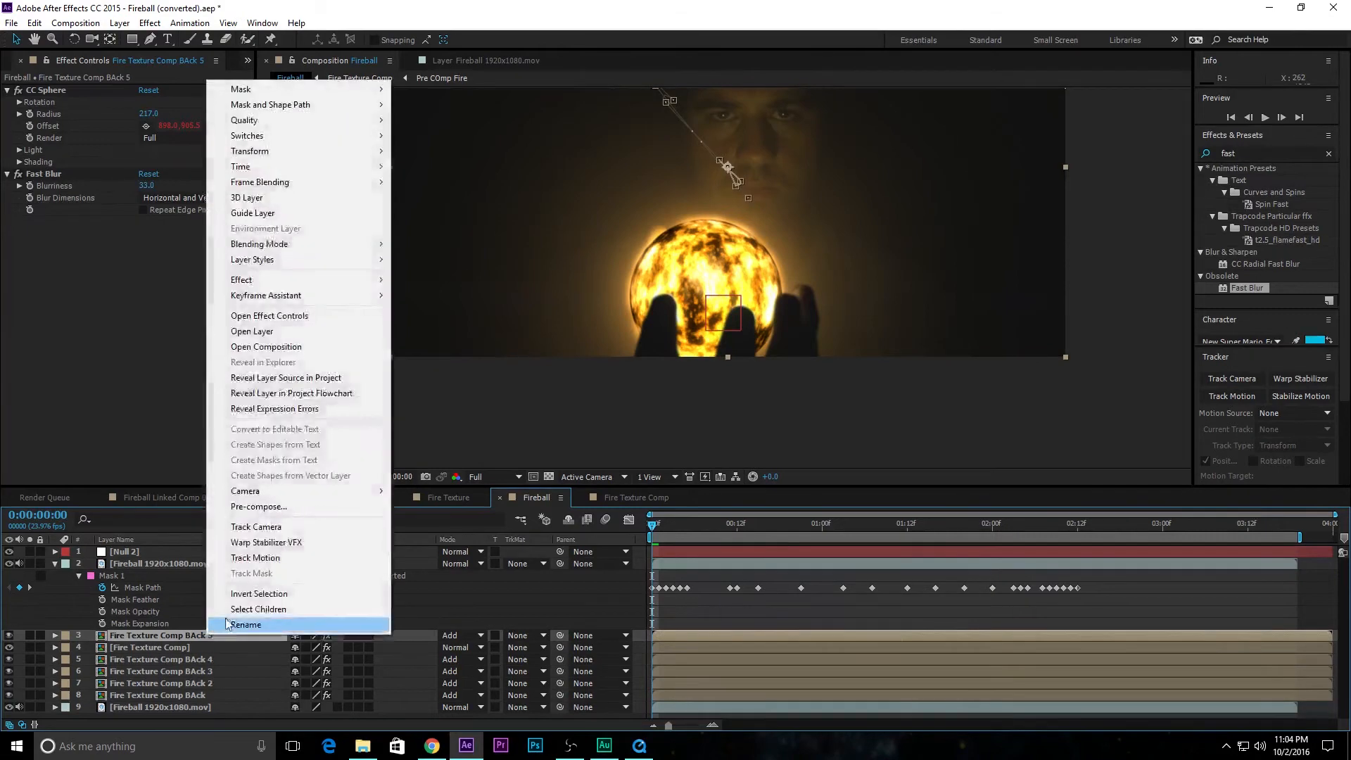
click(229, 708)
click(230, 634)
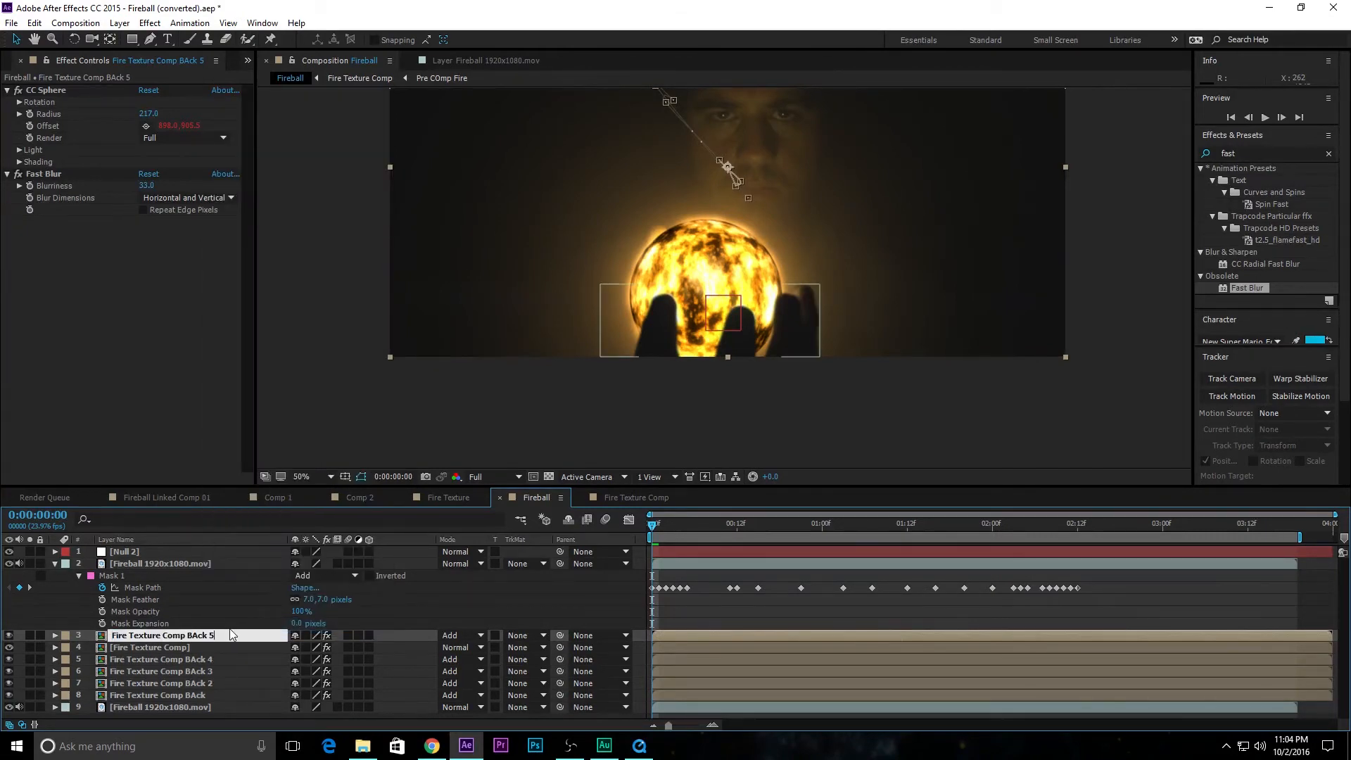
text(Front)
key(Return)
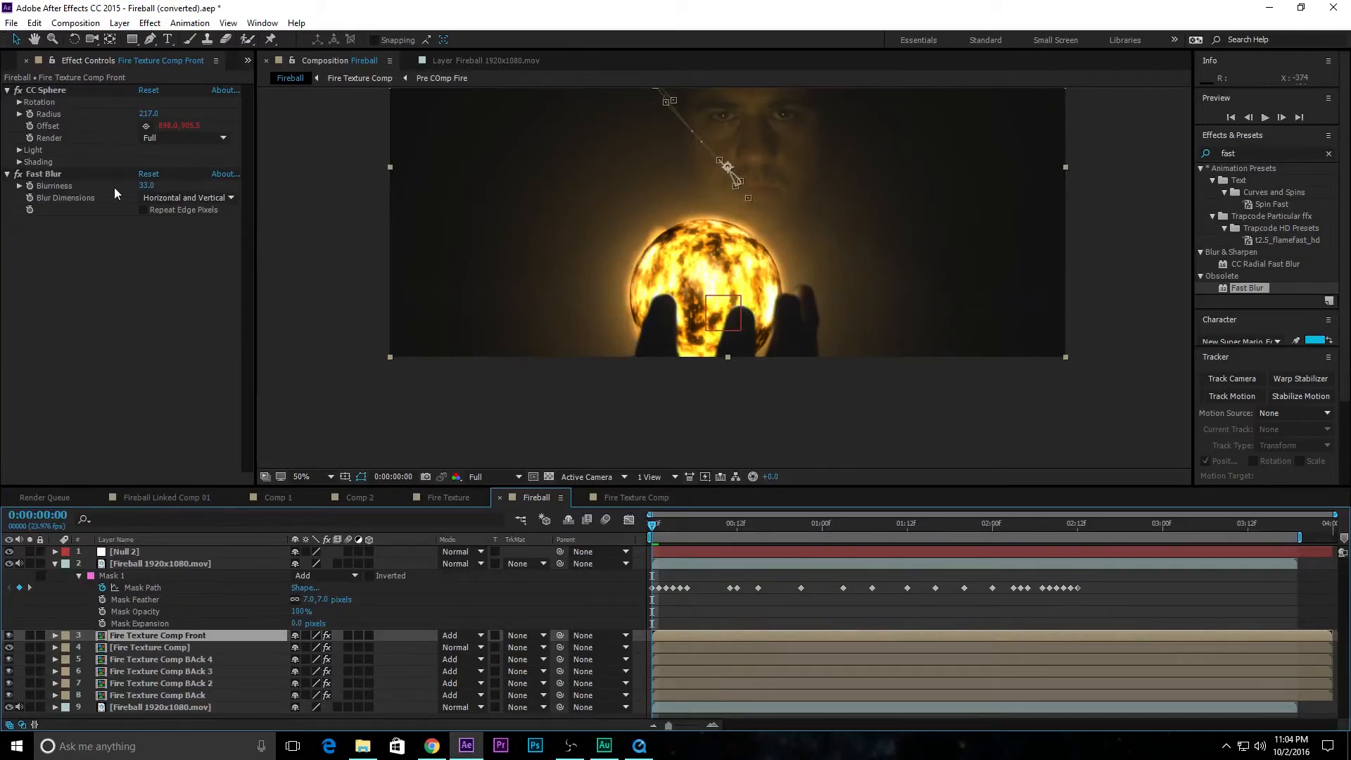
Set the Fast Blur Blurriness of the Fire Texture Comp Front layer to 316
drag(147, 185, 294, 140)
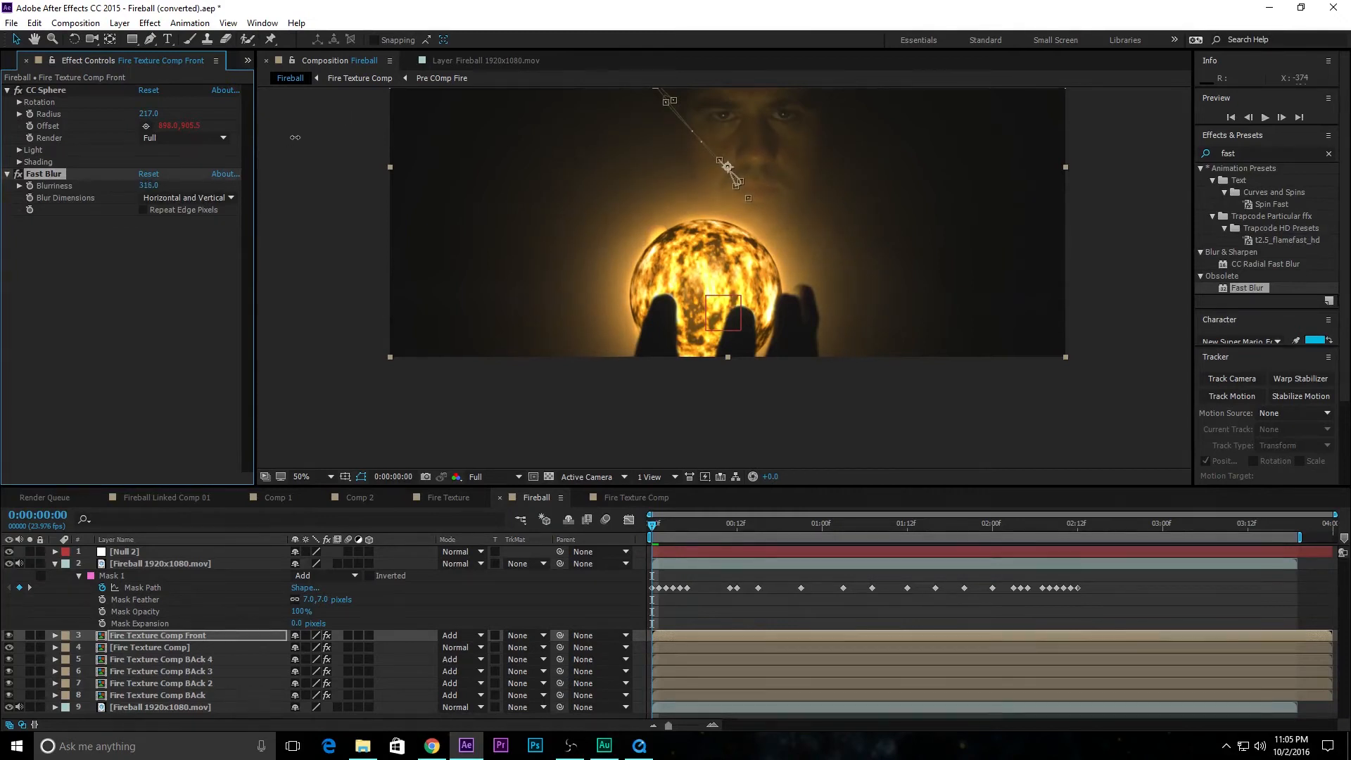
click(603, 399)
scroll(592, 281, down, 2)
scroll(730, 382, up, 2)
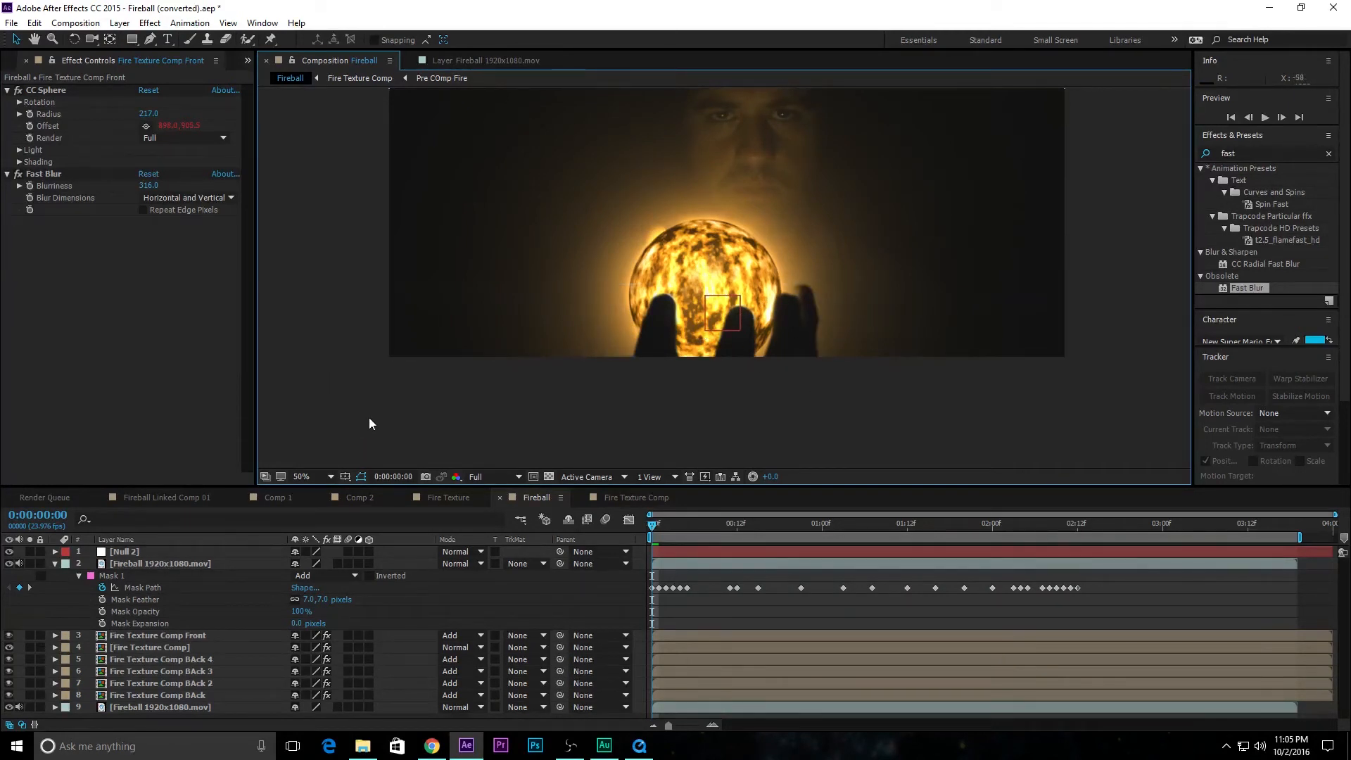
Move the Fire Texture Comp Front layer directly above the masked Fireball 1920x1080.mov layer so its glow spills over the fingers
click(179, 636)
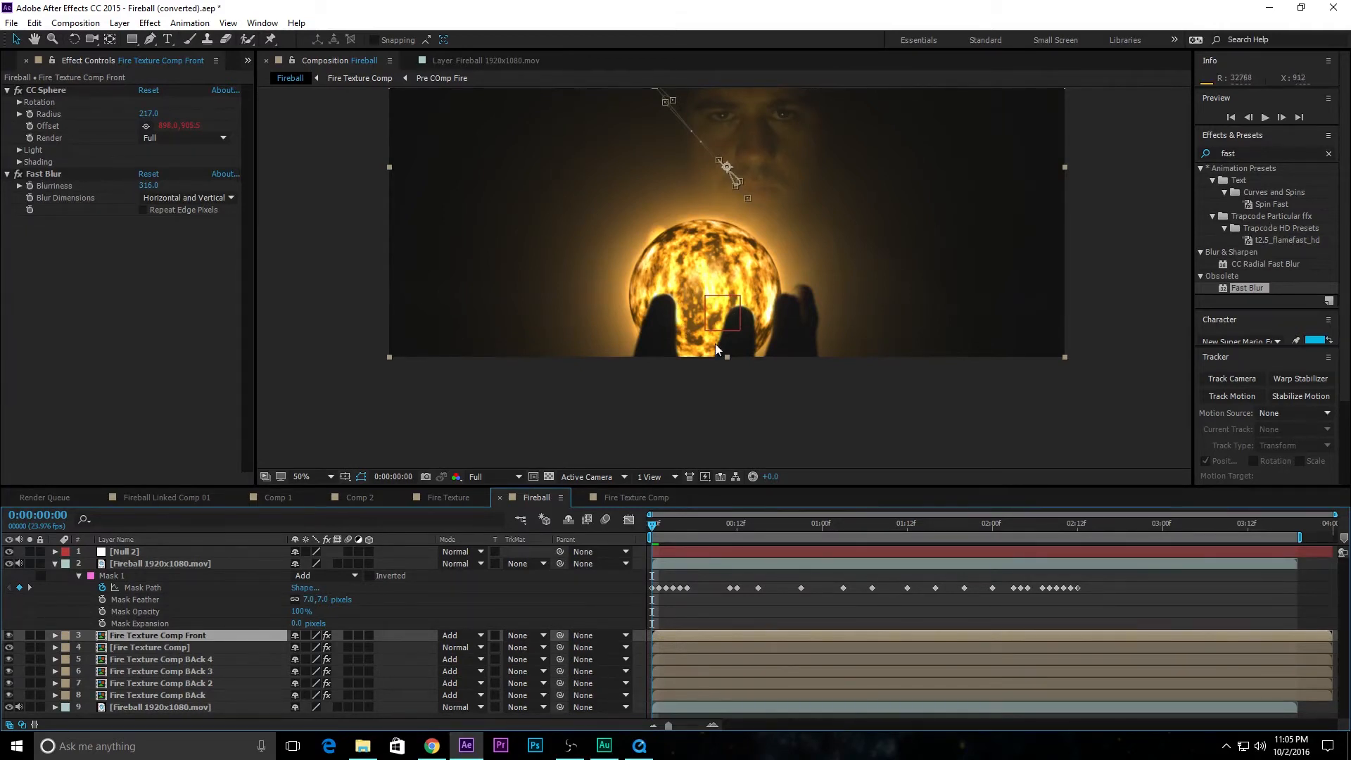
drag(158, 636, 150, 561)
click(872, 418)
scroll(856, 323, down, 1)
scroll(652, 315, up, 1)
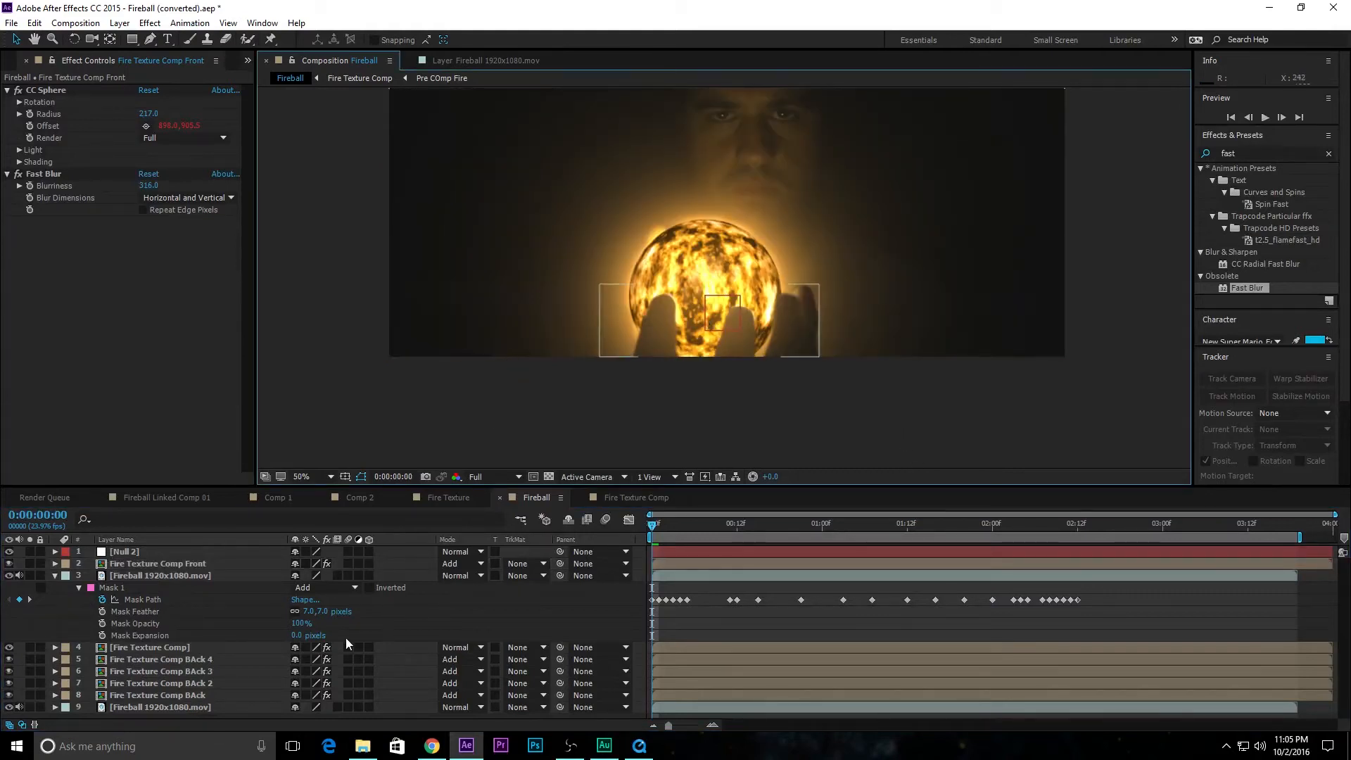
Try a duplicate of Fire Texture Comp Front directly below the masked Fireball footage layer, and delete that copy
click(204, 562)
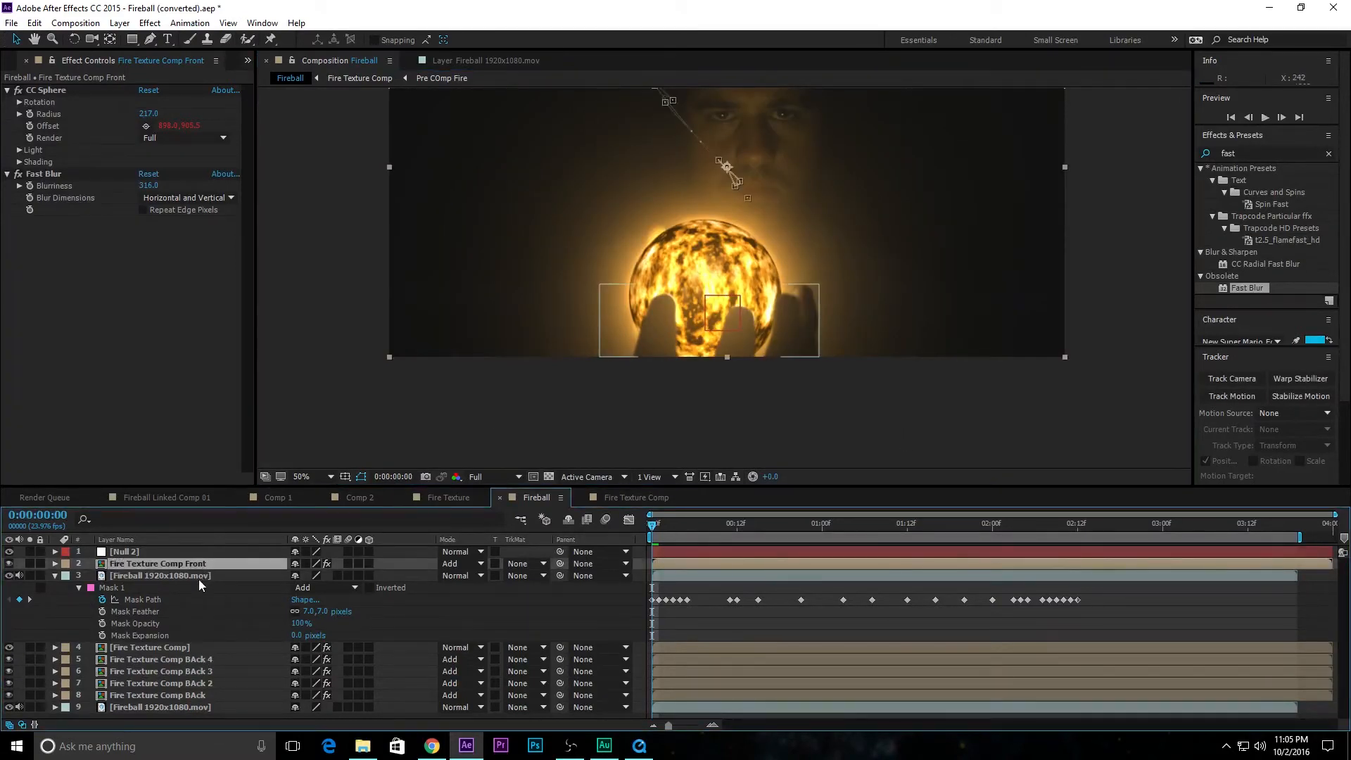
key(ctrl+d)
drag(186, 654, 187, 653)
click(644, 428)
scroll(808, 300, down, 4)
scroll(808, 299, up, 4)
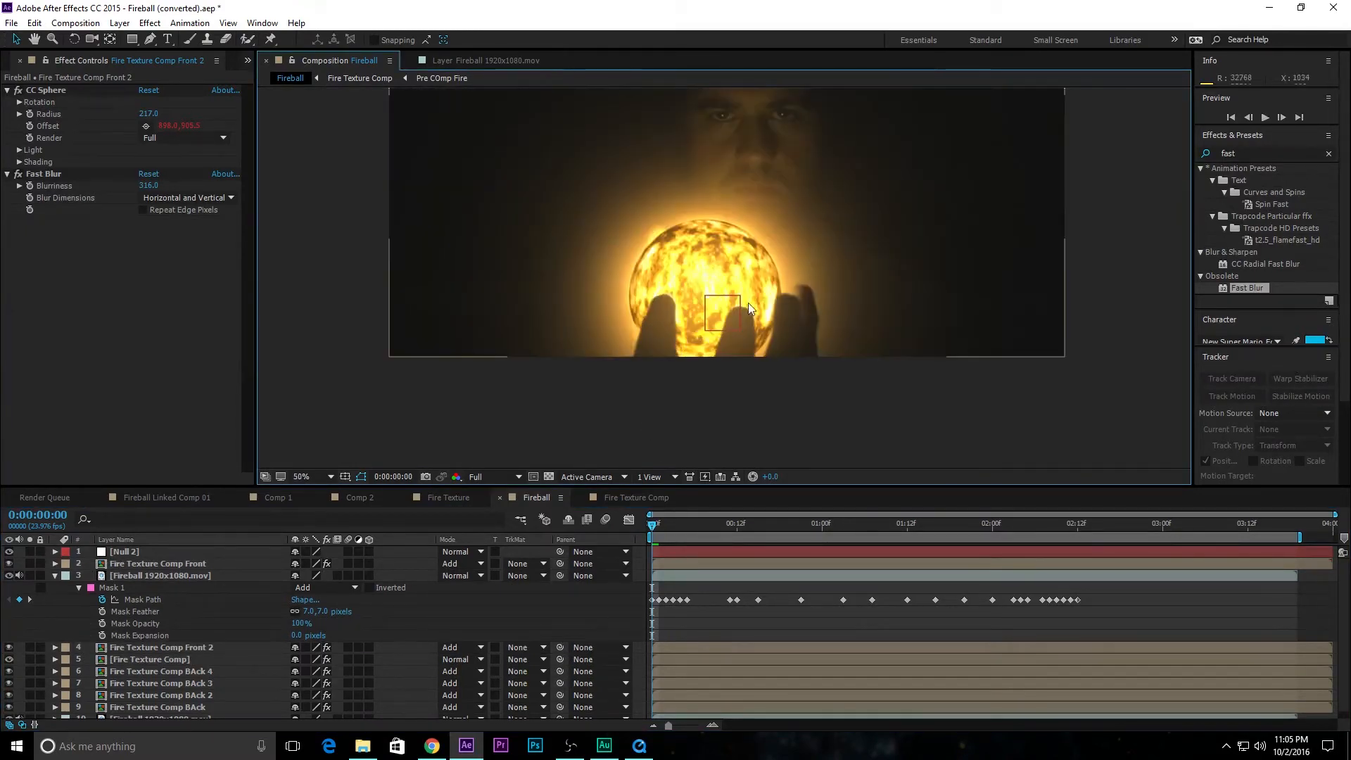
click(203, 647)
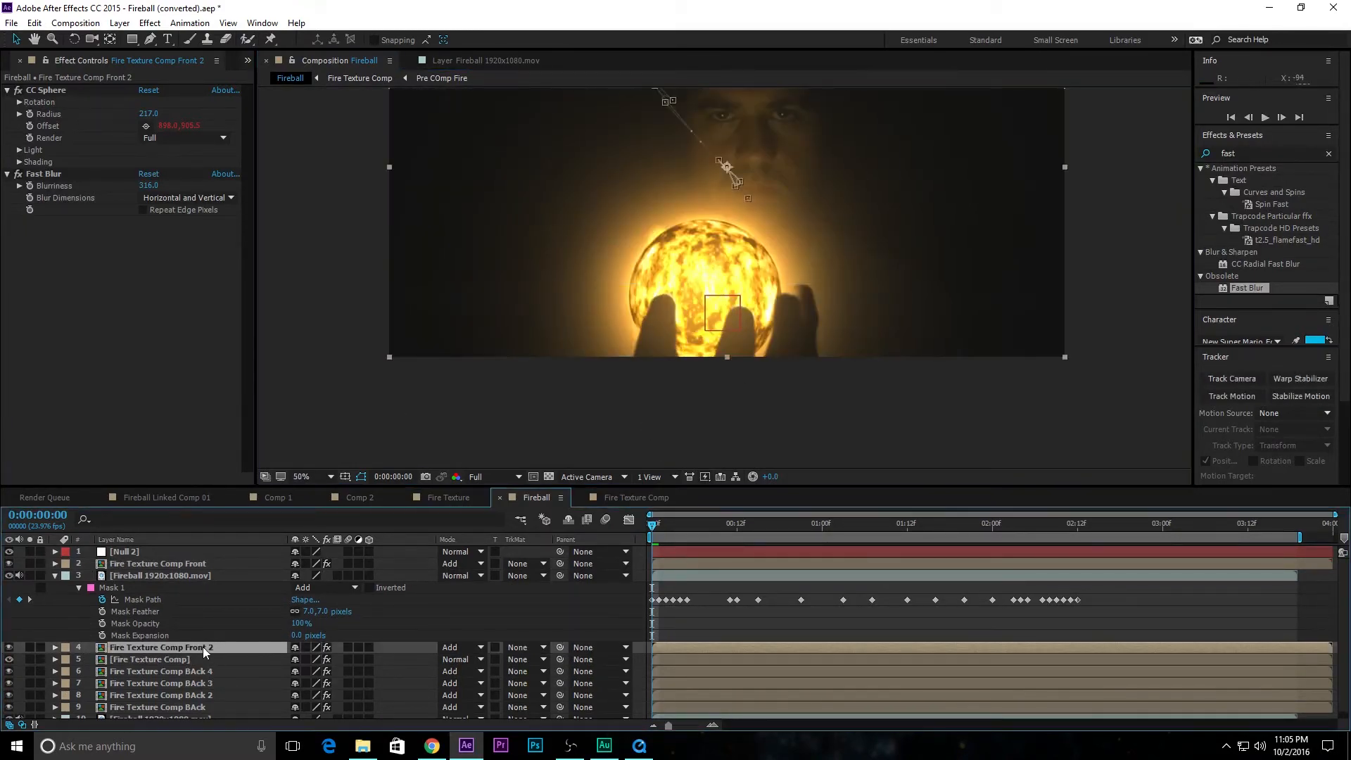
key(Delete)
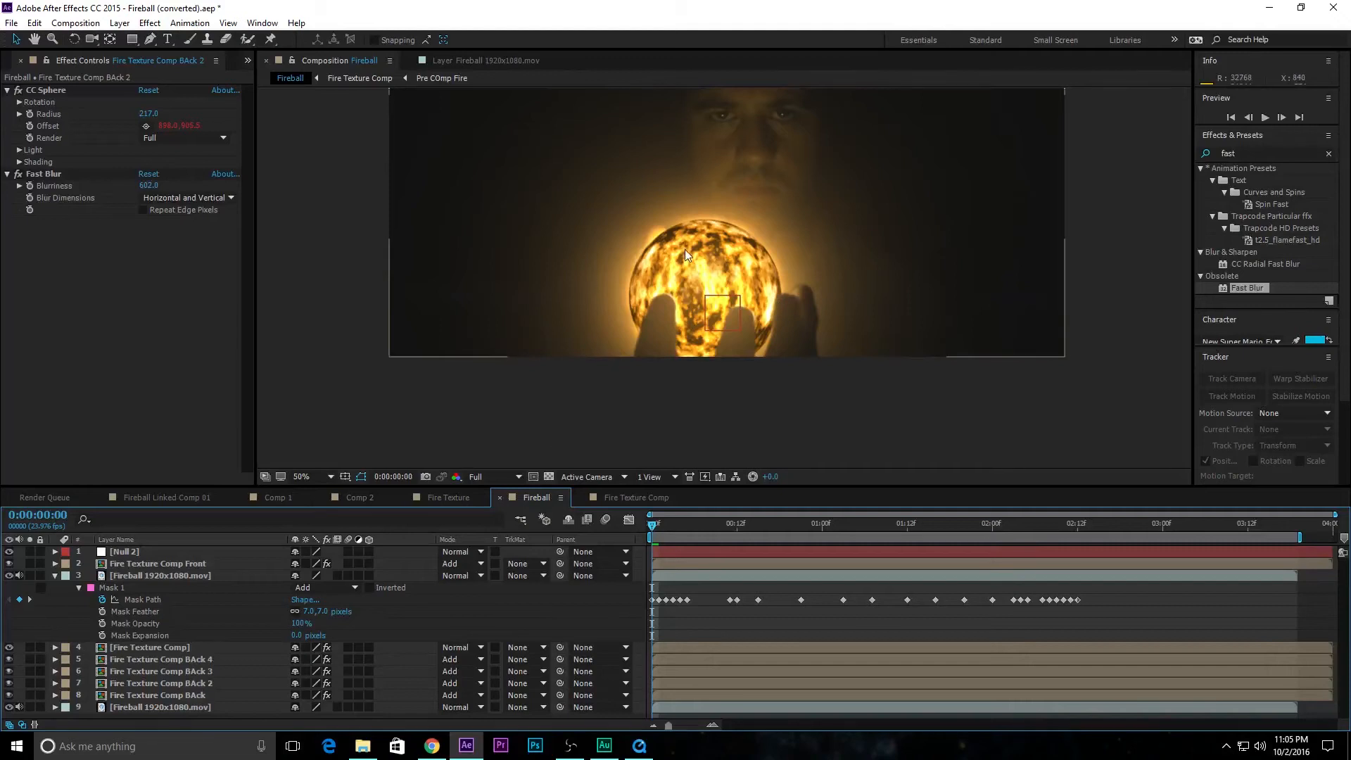
Duplicate the Fire Texture Comp BAck 4 layer and remove Fast Blur from the copy
click(156, 575)
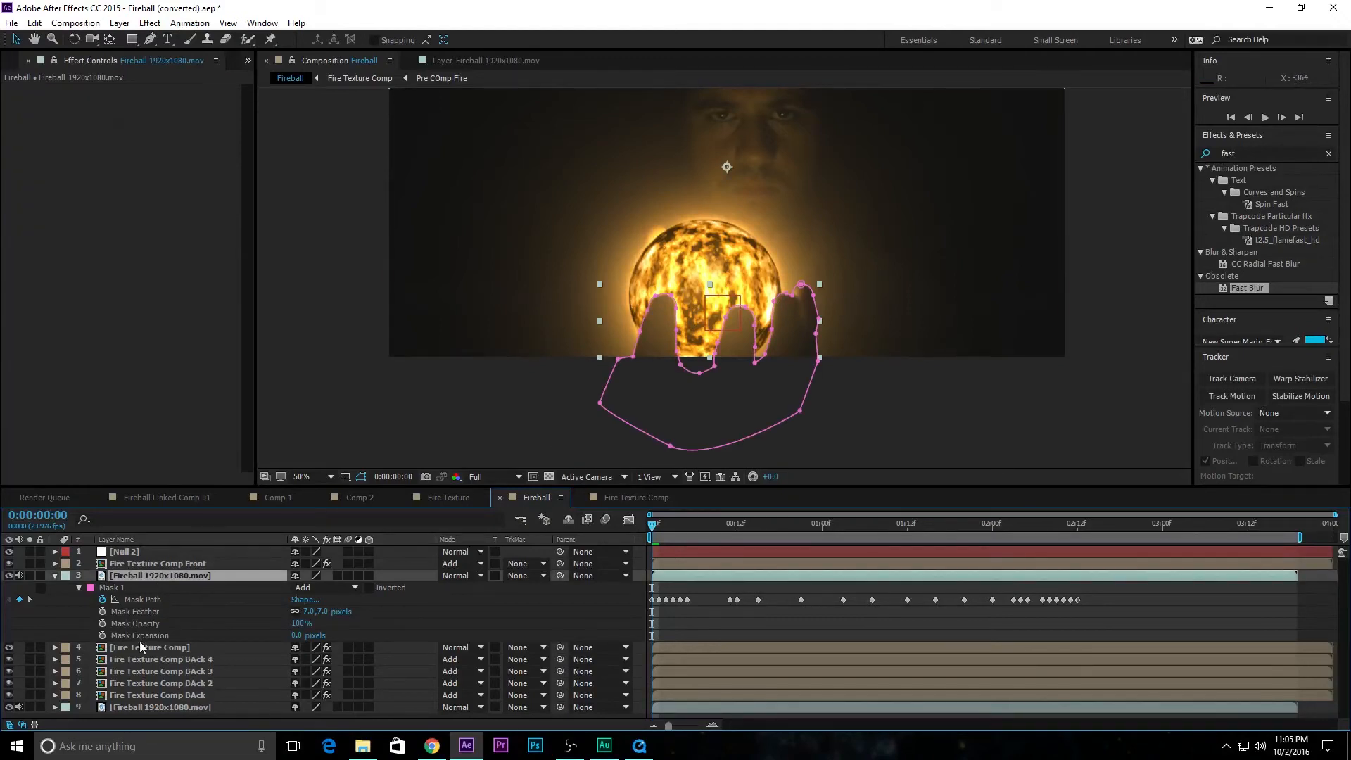
click(184, 647)
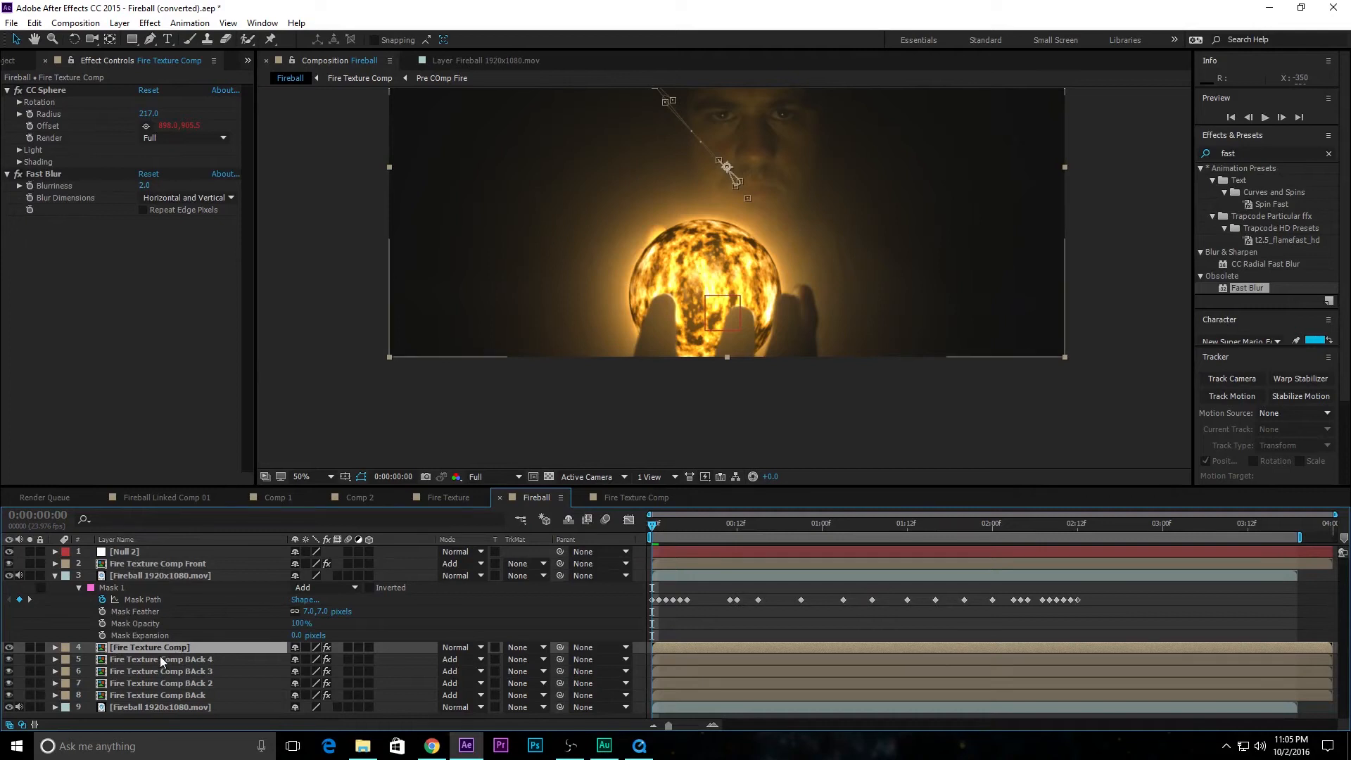
click(202, 661)
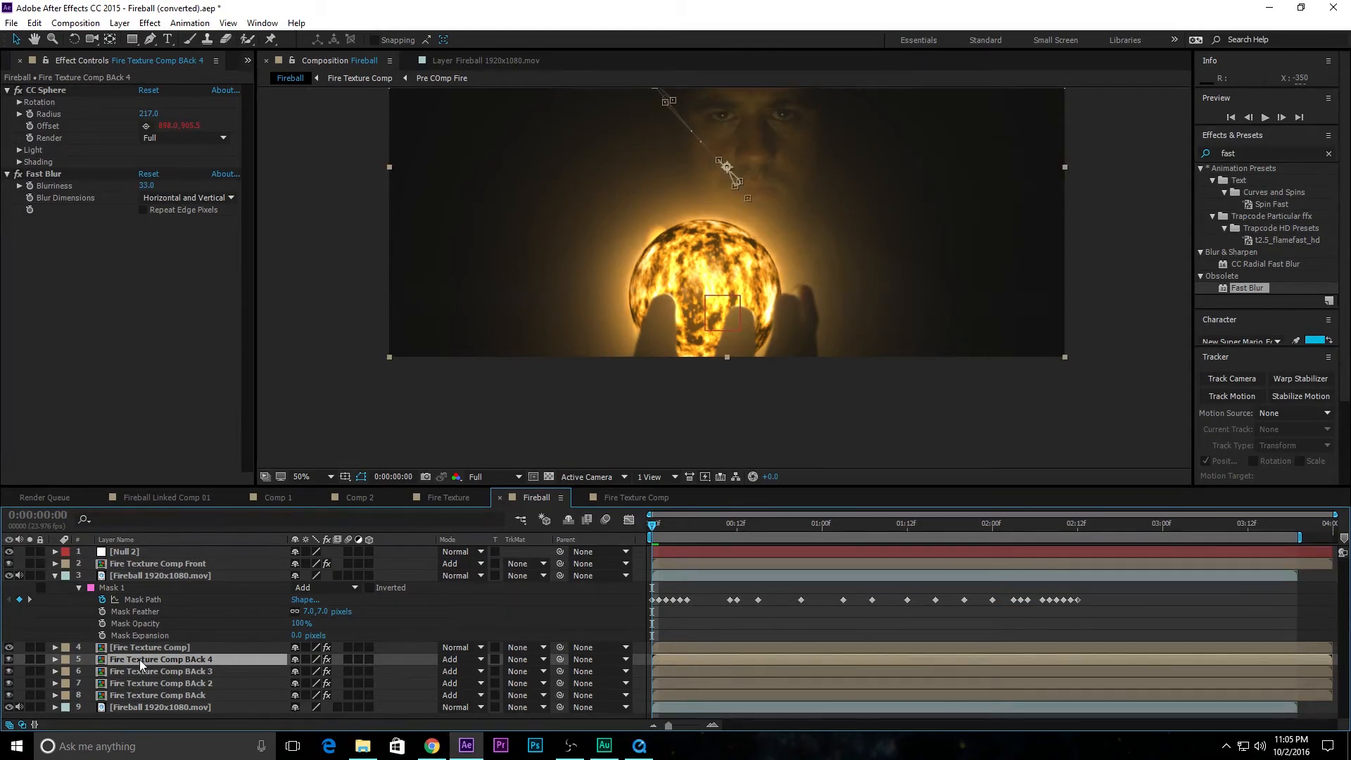
key(ctrl+d)
click(56, 176)
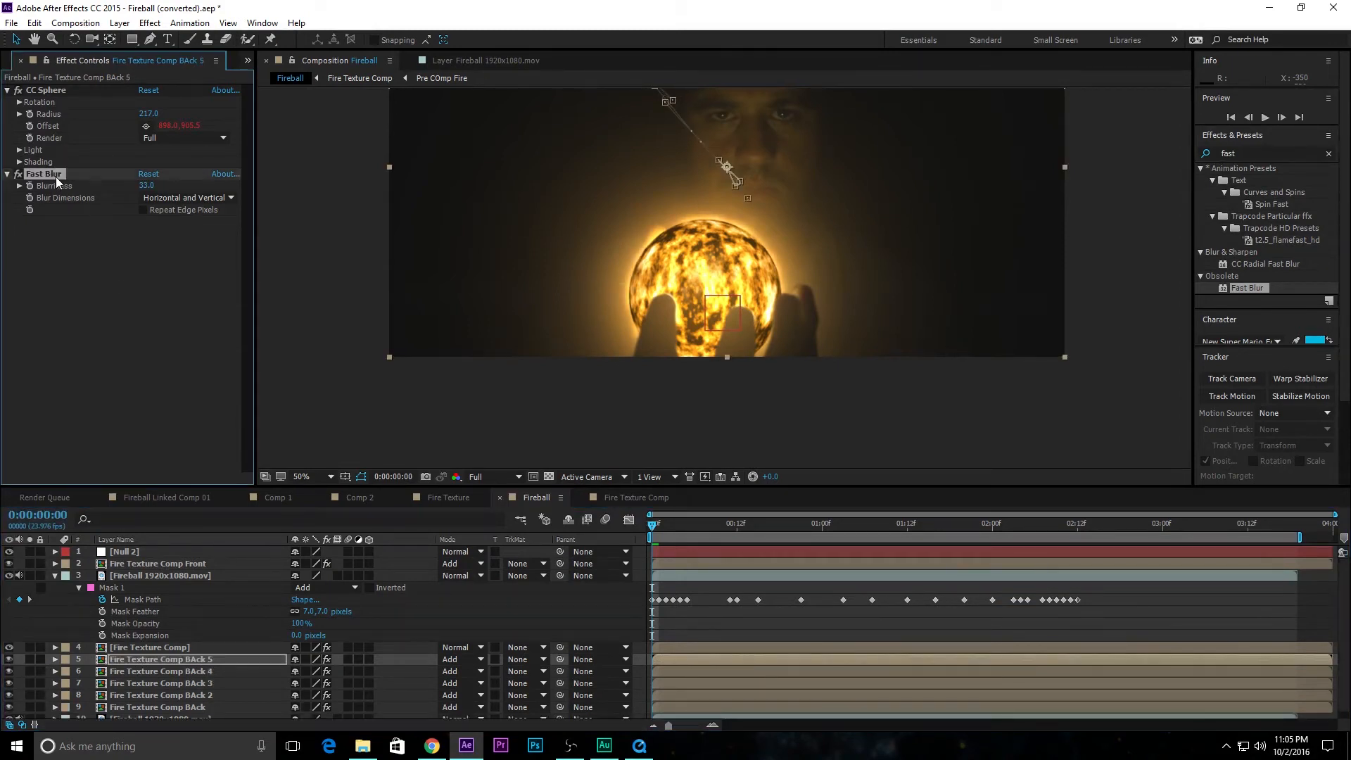
key(Delete)
Find Compound Blur among the blur effects, apply it to Fire Texture Comp BAck 5, and set Maximum Blur to 63
click(1259, 151)
text(bur)
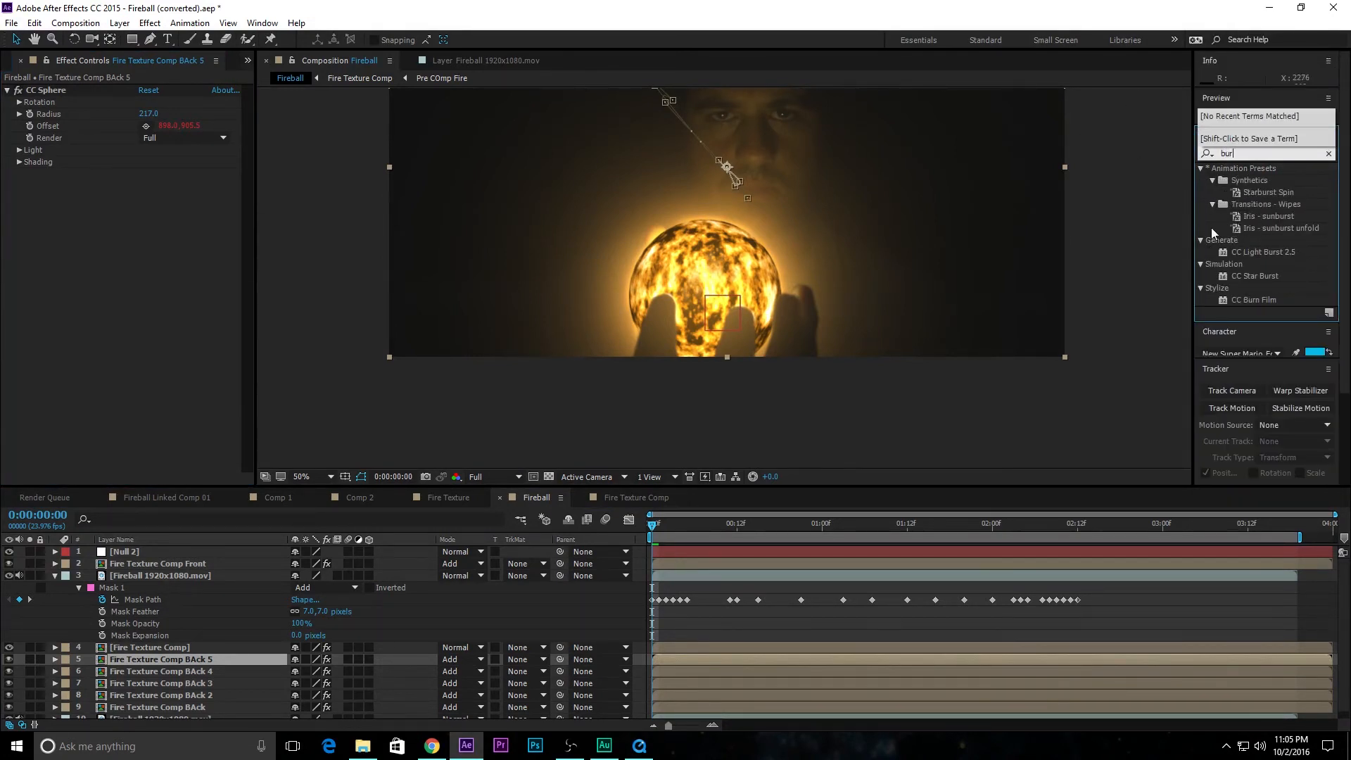
click(1311, 217)
scroll(1317, 234, down, 2)
scroll(1295, 221, up, 1)
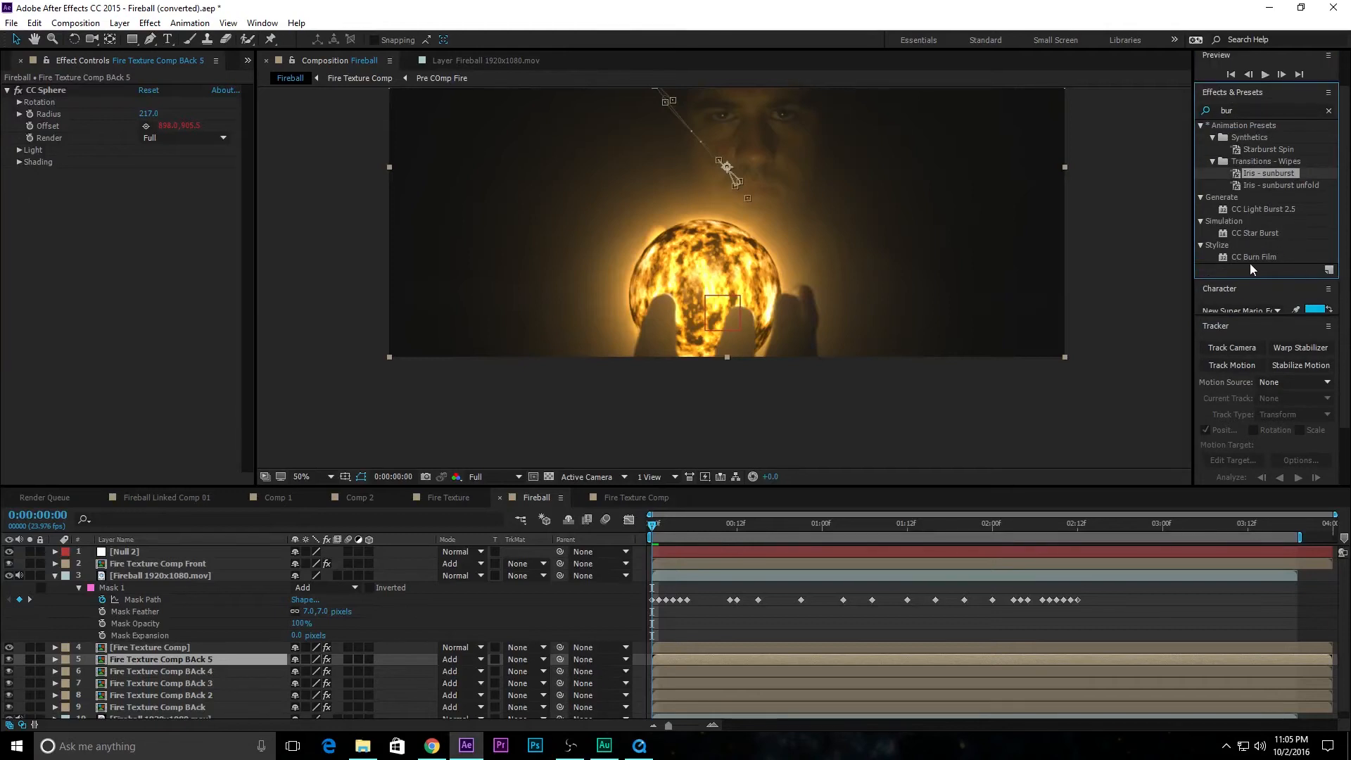
click(1255, 113)
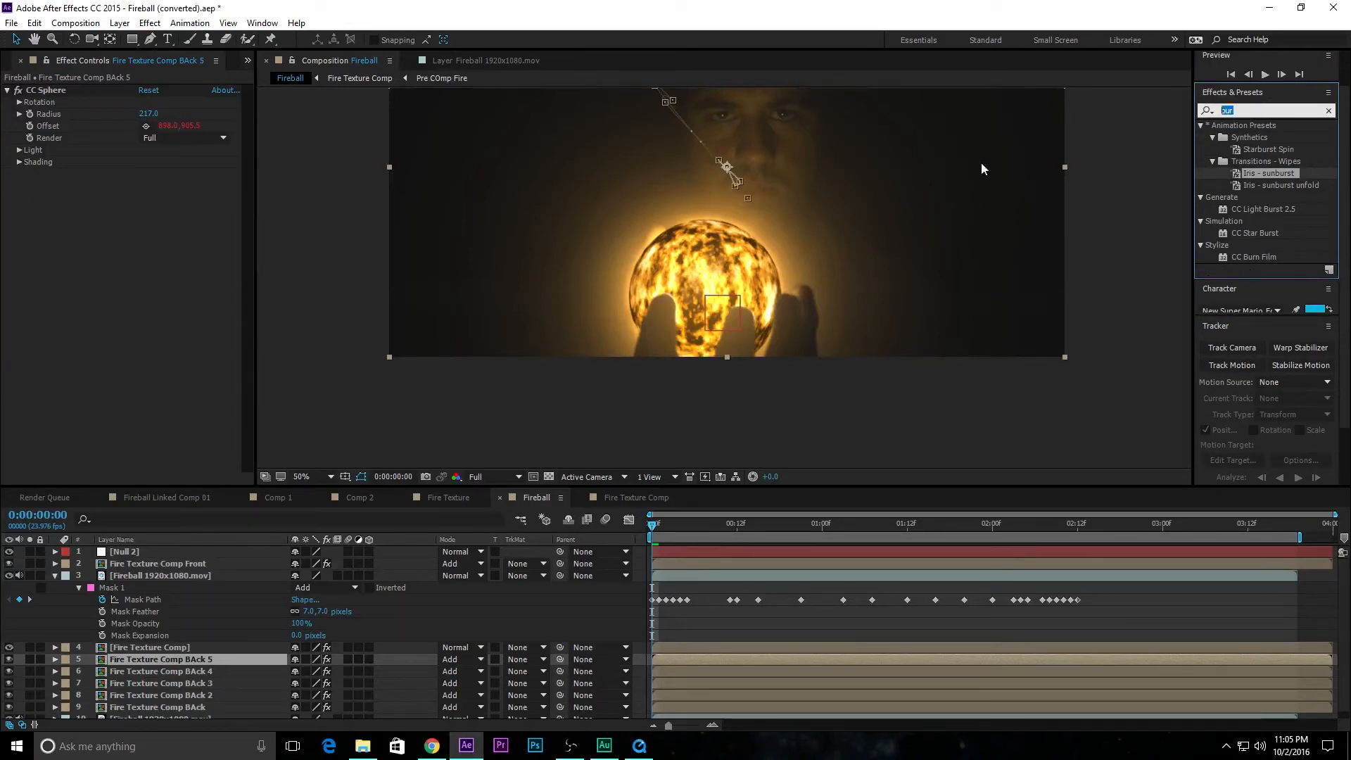
text(blur)
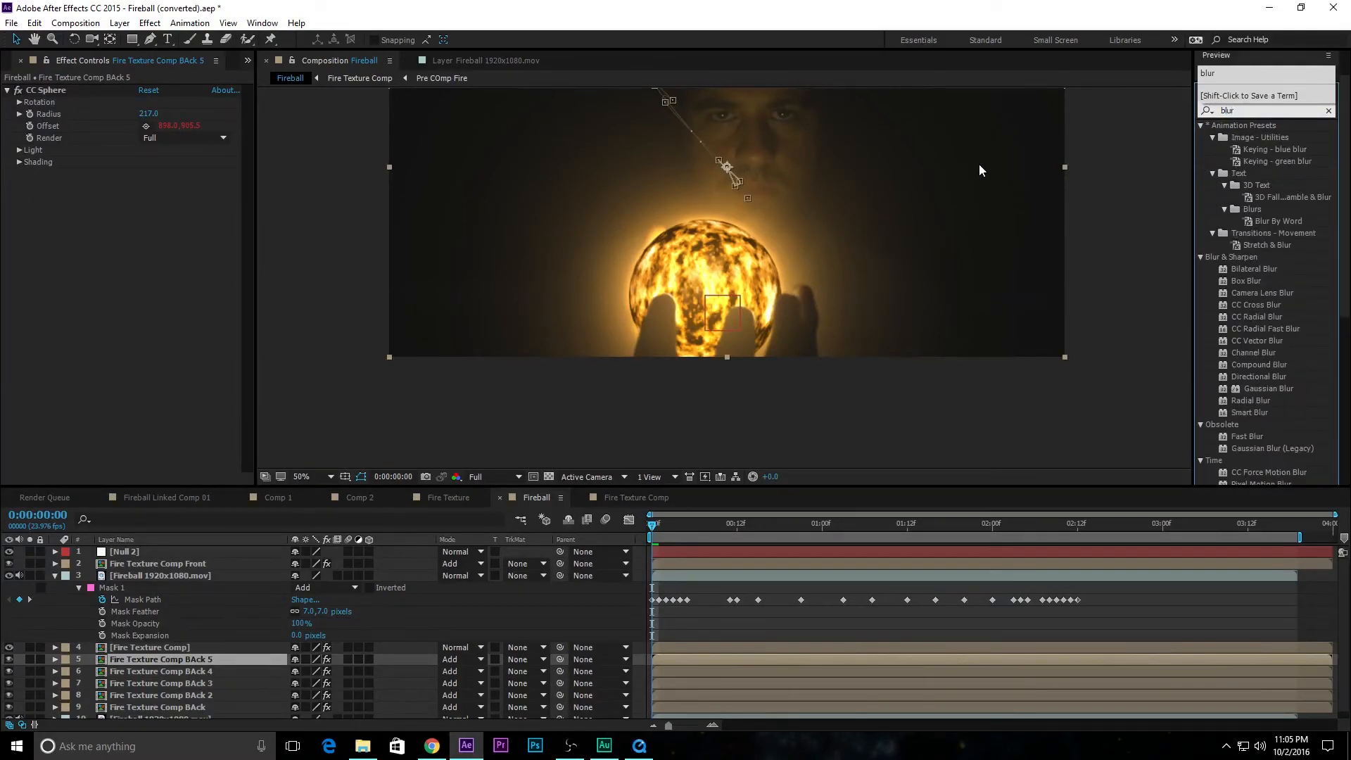
drag(1271, 364, 214, 660)
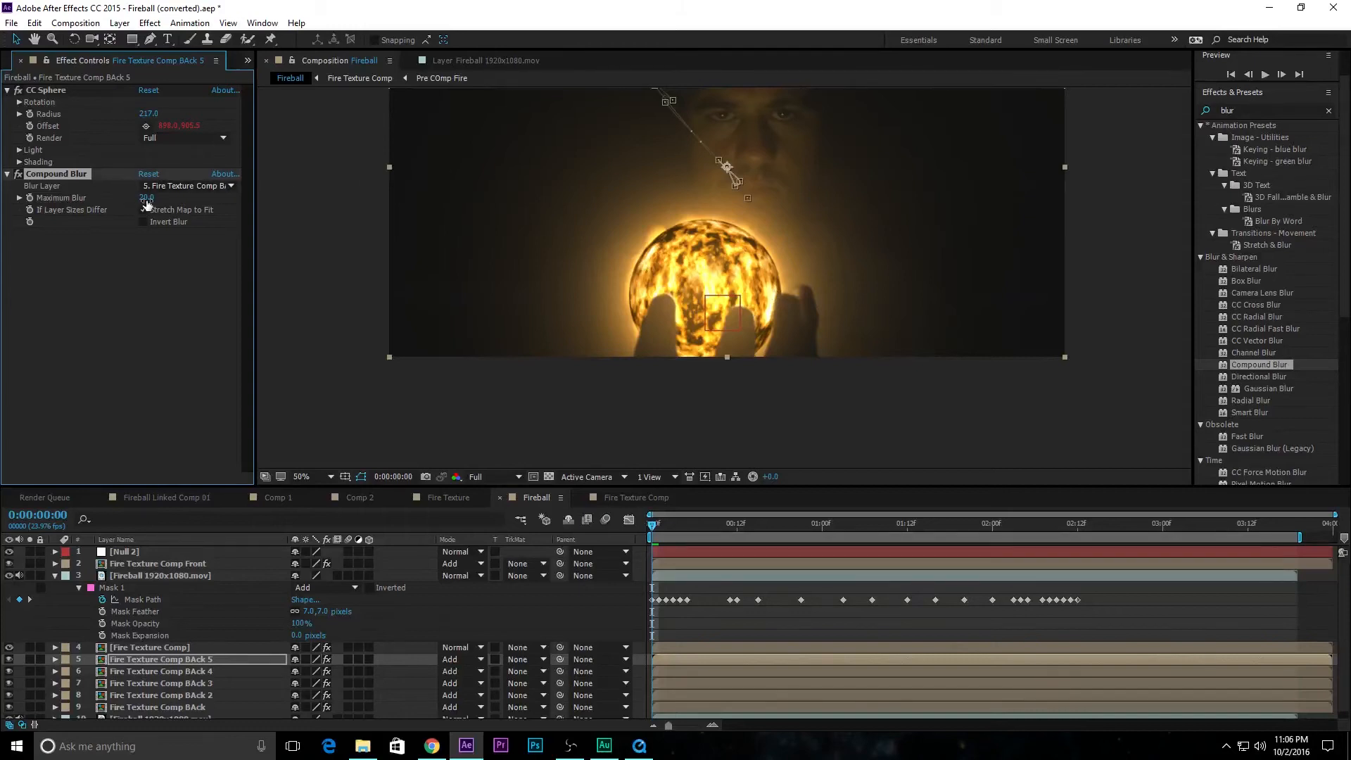
mouse_move(146, 197)
mouse_down()
mouse_move(200, 181)
mouse_move(156, 178)
mouse_up()
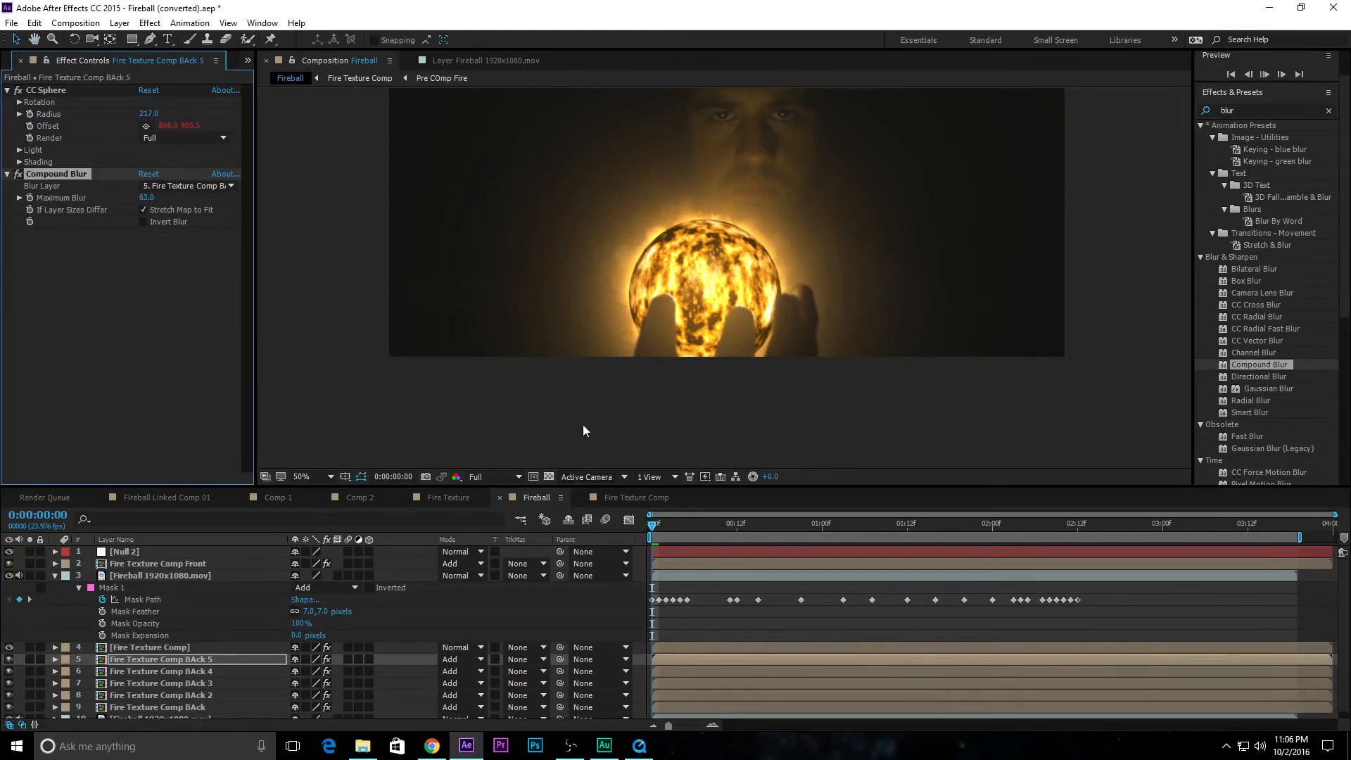
Preview the glowing fireball animation and return the current time to frame 2
key(space)
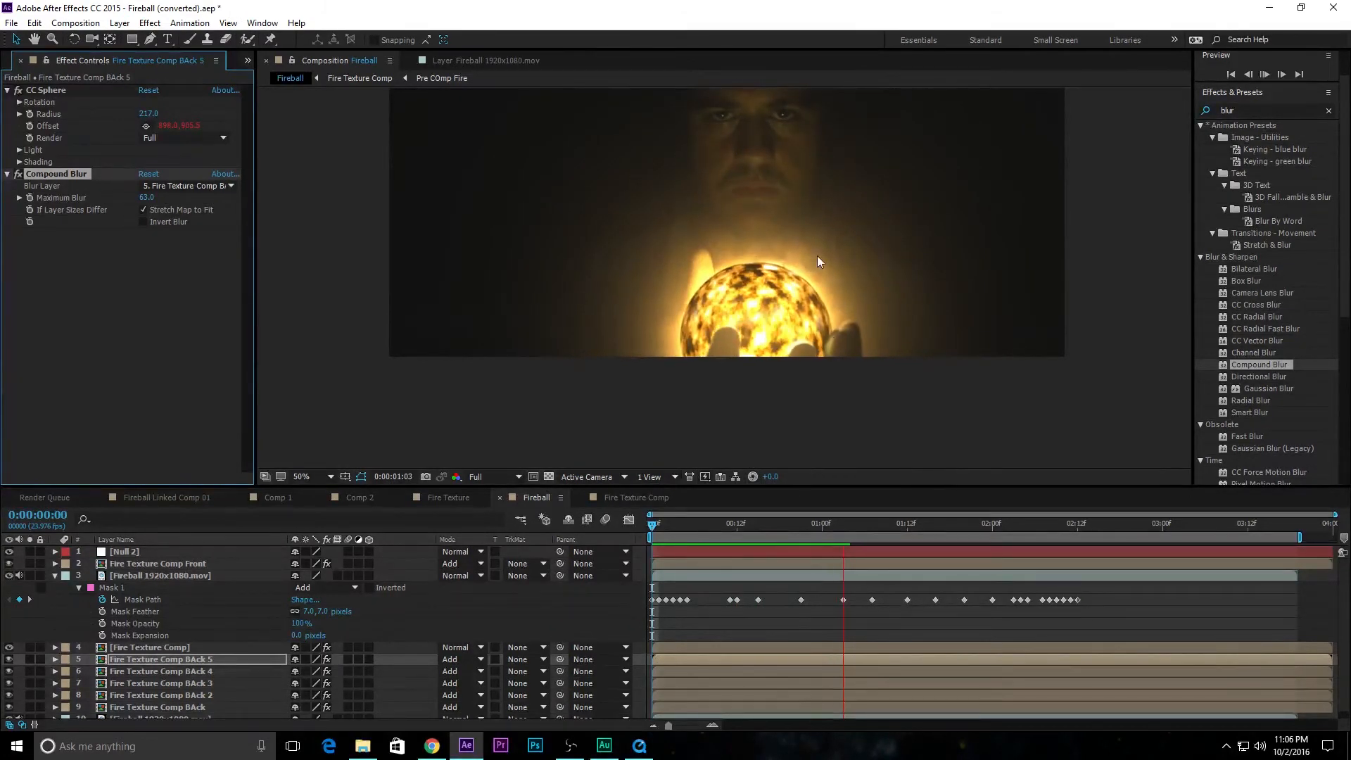
key(space)
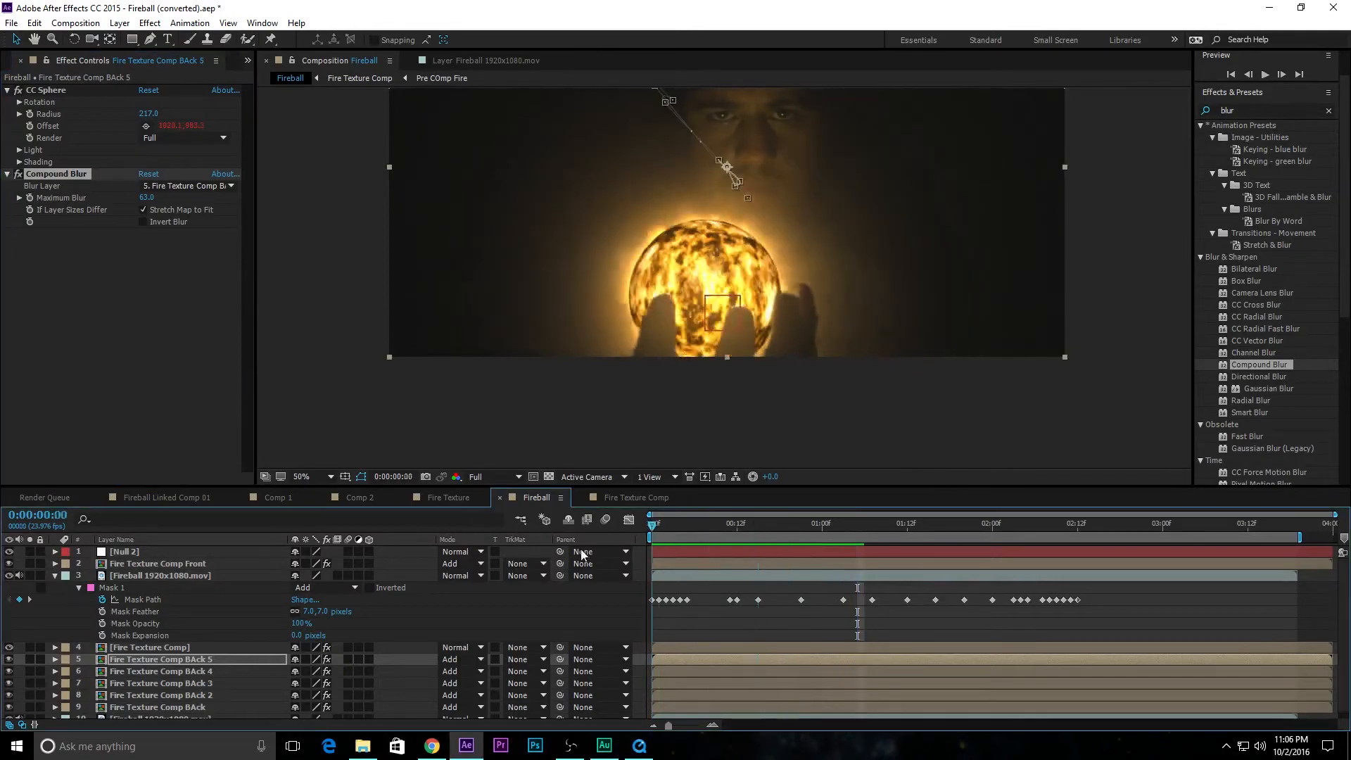
key(space)
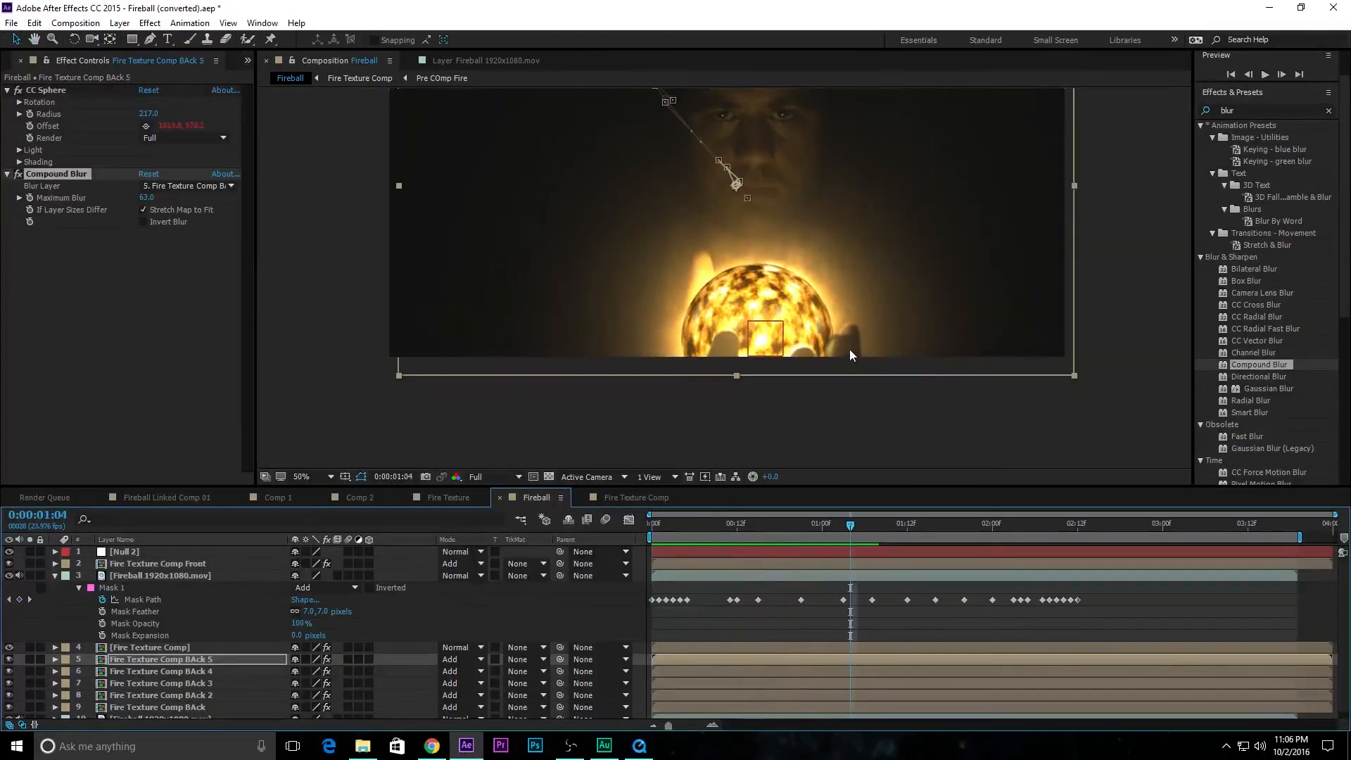
drag(747, 533, 665, 539)
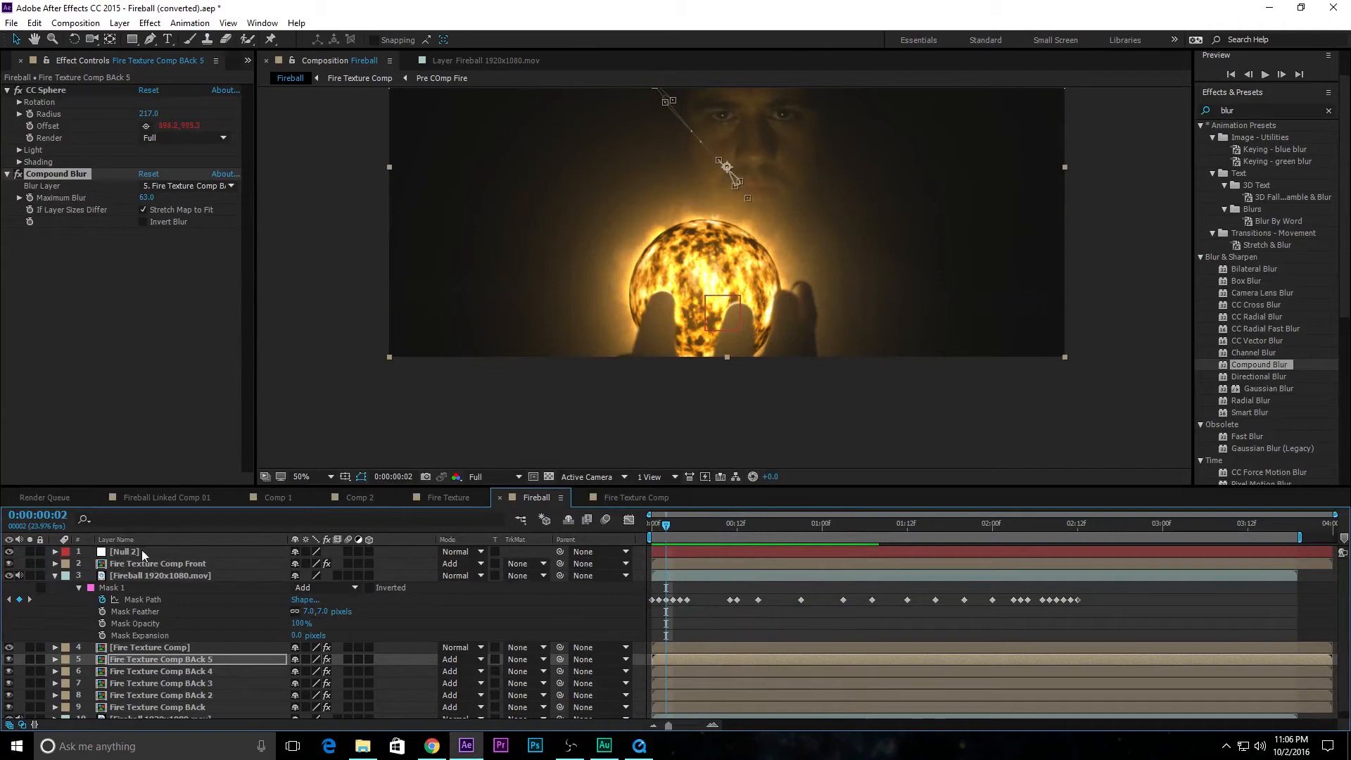
Examine the finger mask edges of the masked Fireball 1920x1080.mov layer up close against the glow
click(155, 564)
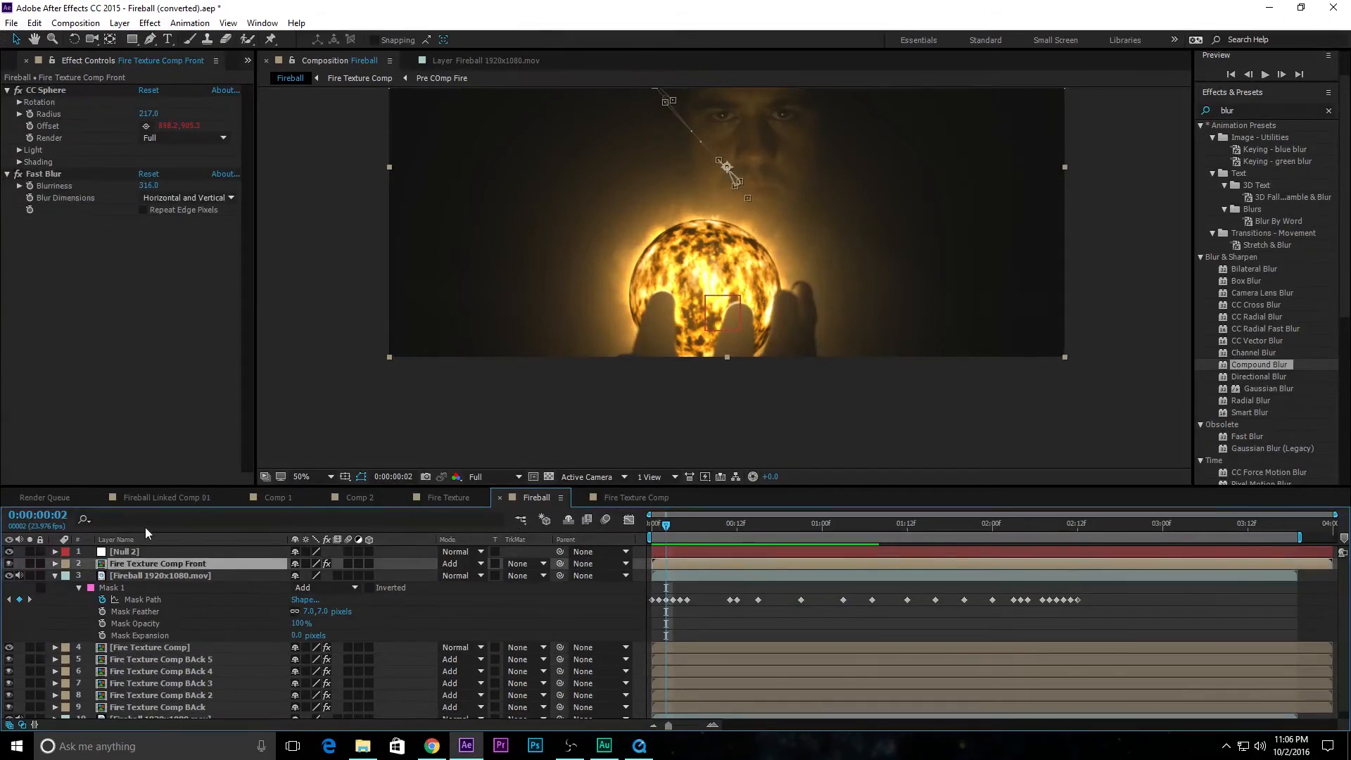
scroll(160, 652, down, 1)
click(133, 569)
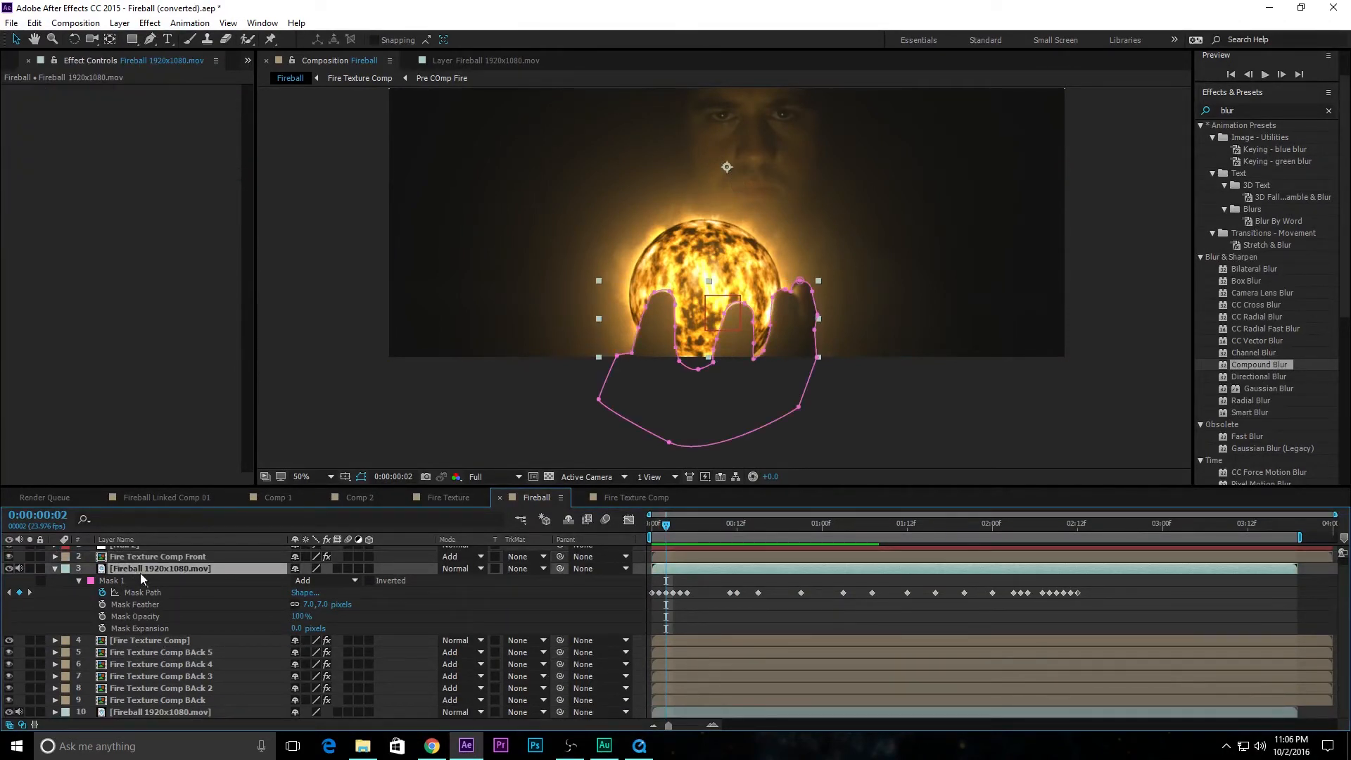
key(period)
scroll(804, 422, up, 1)
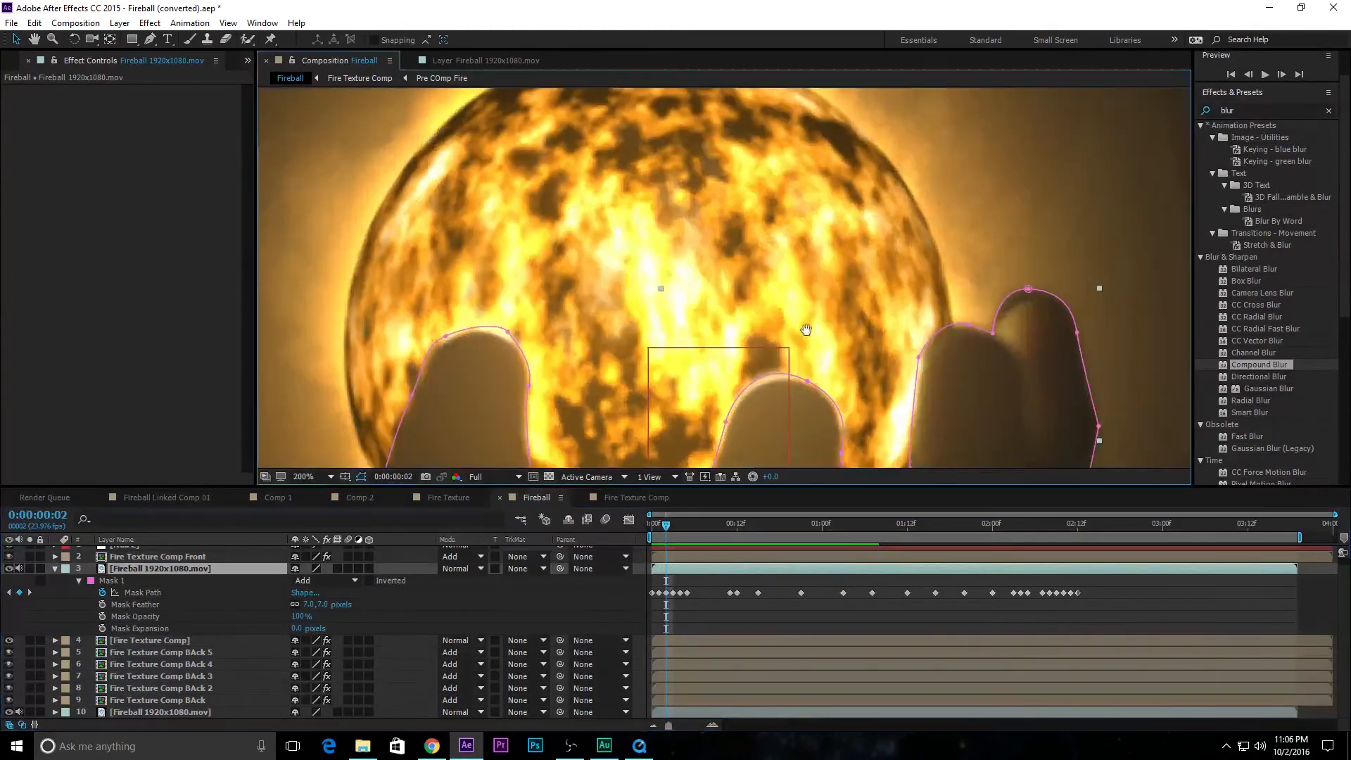
scroll(589, 222, down, 1)
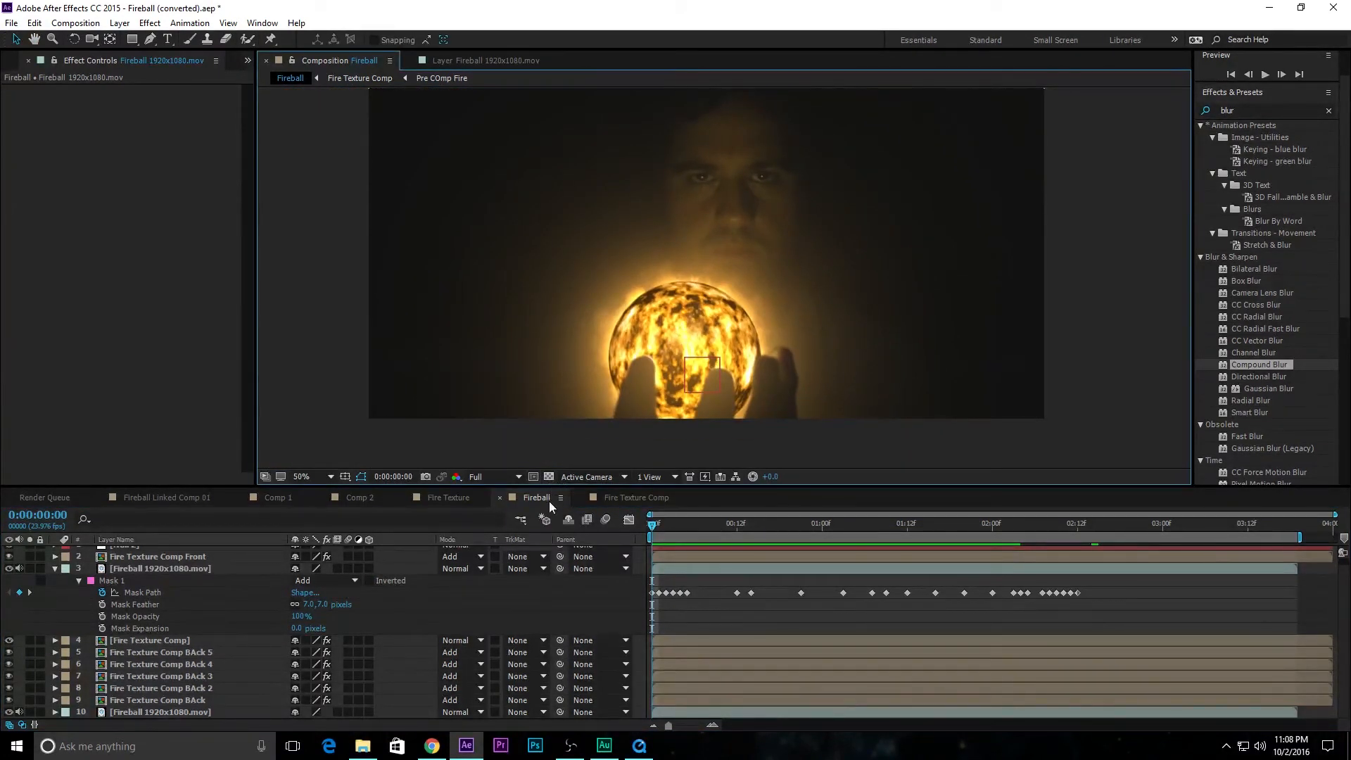
Add the Fire 47 - 45s - 4k res.mp4 clip to the Fireball composition directly above the Fire Texture Comp Front layer
scroll(253, 591, up, 1)
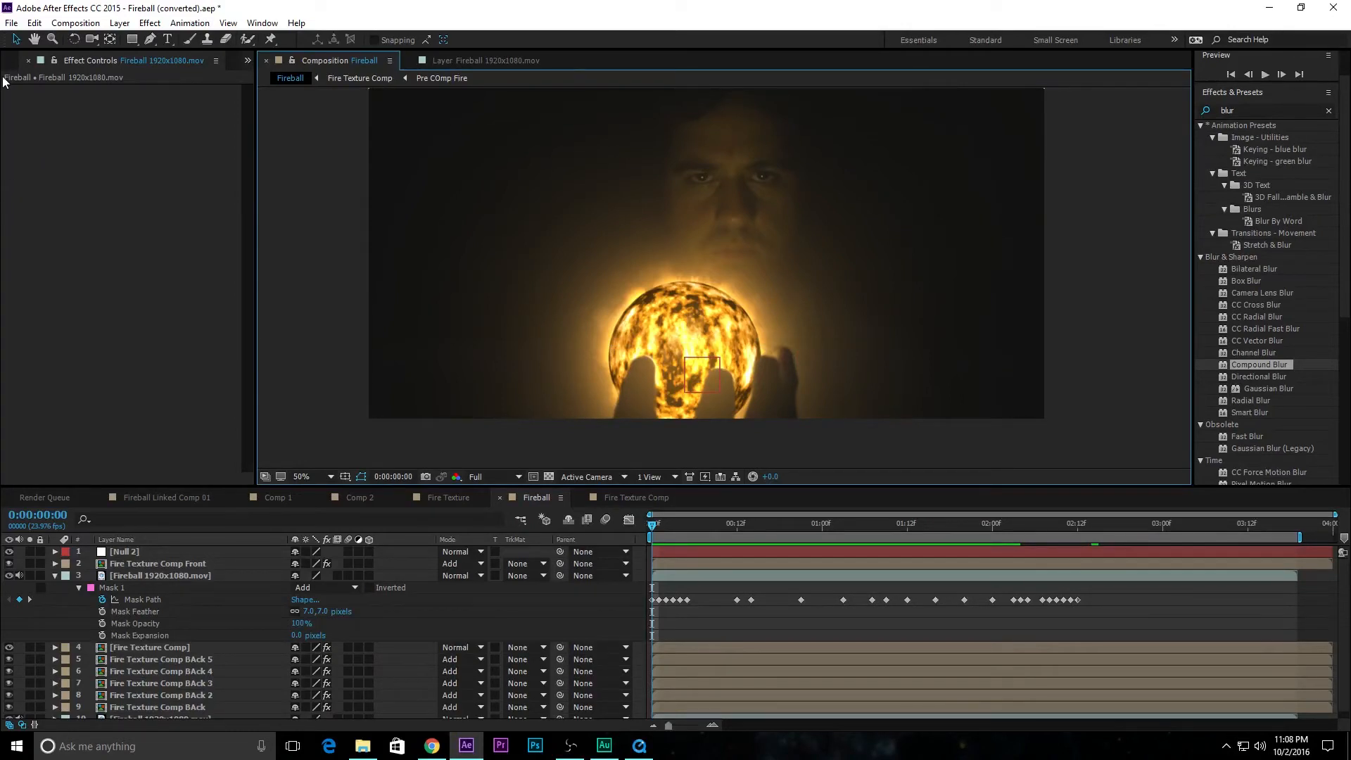
key(ctrl+0)
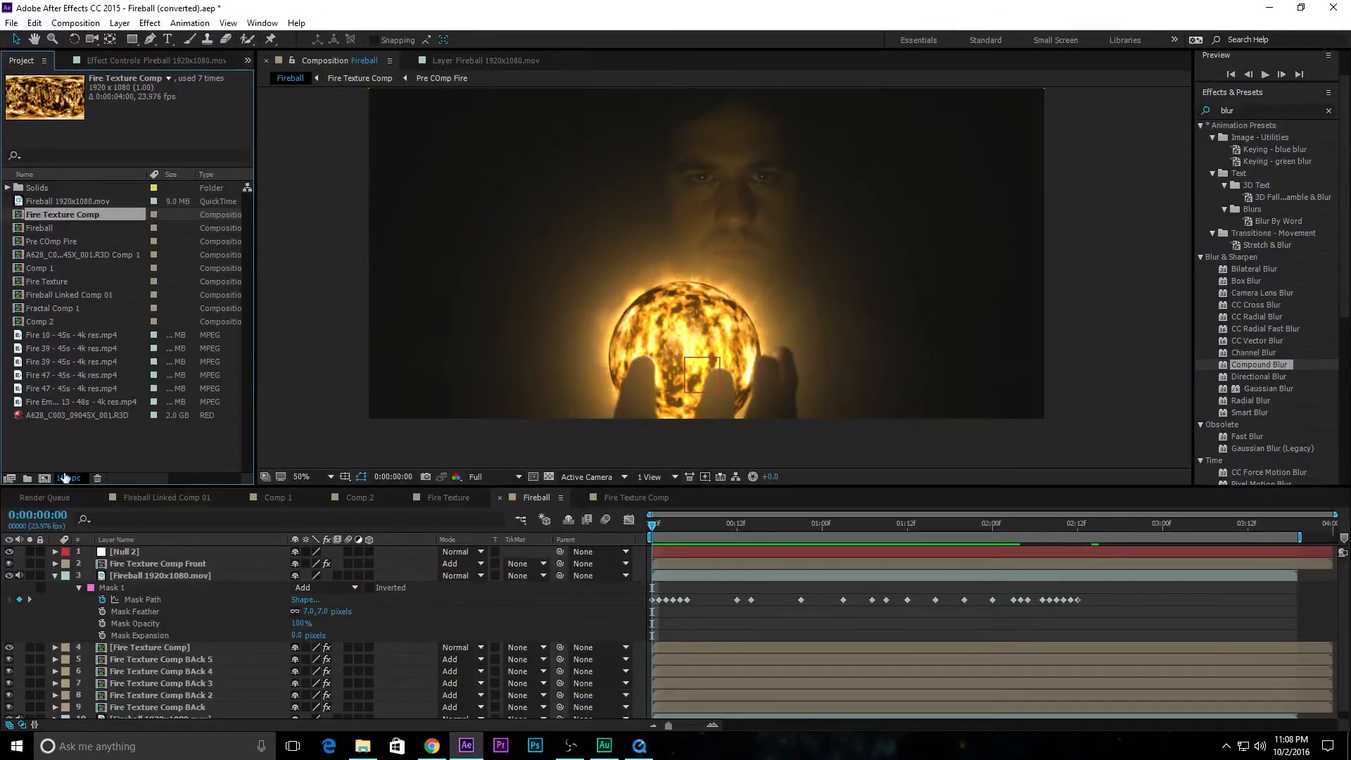
click(90, 442)
click(93, 362)
click(40, 389)
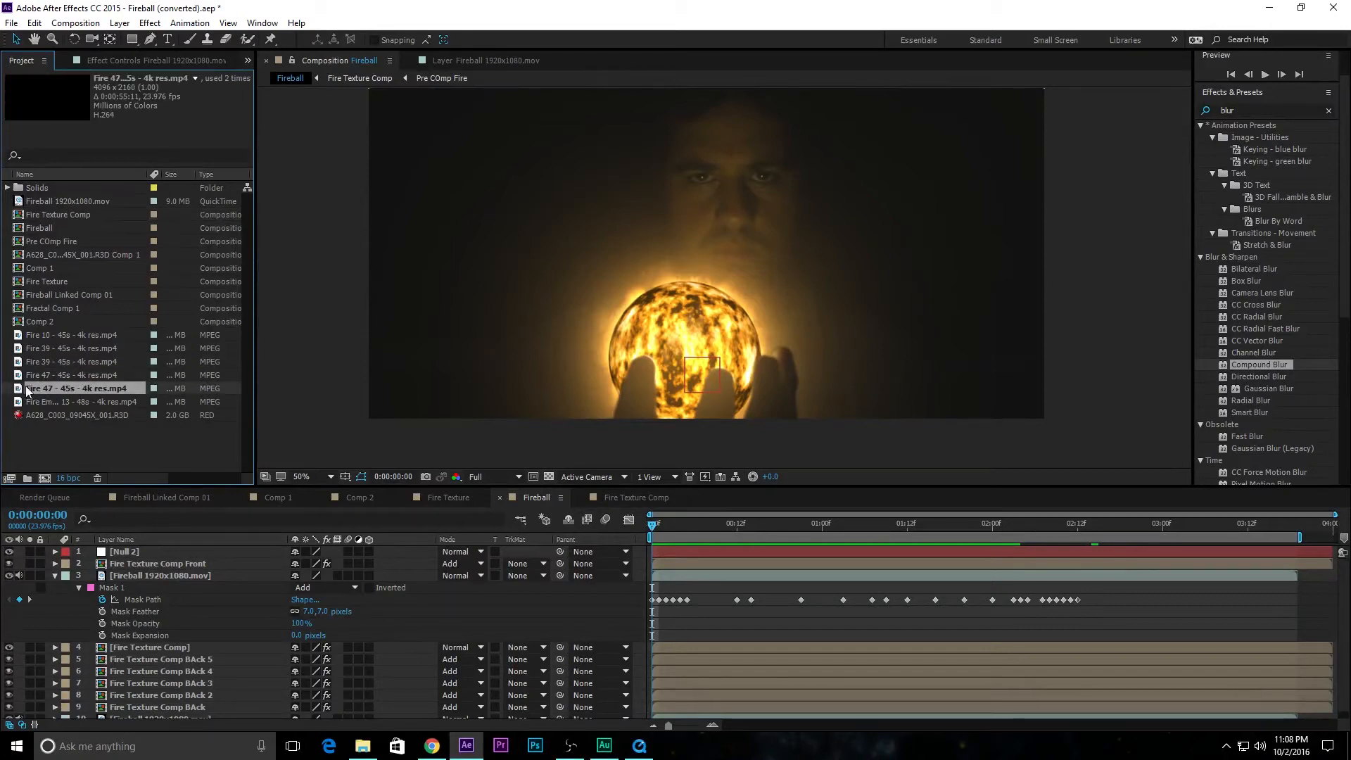
drag(20, 394, 156, 561)
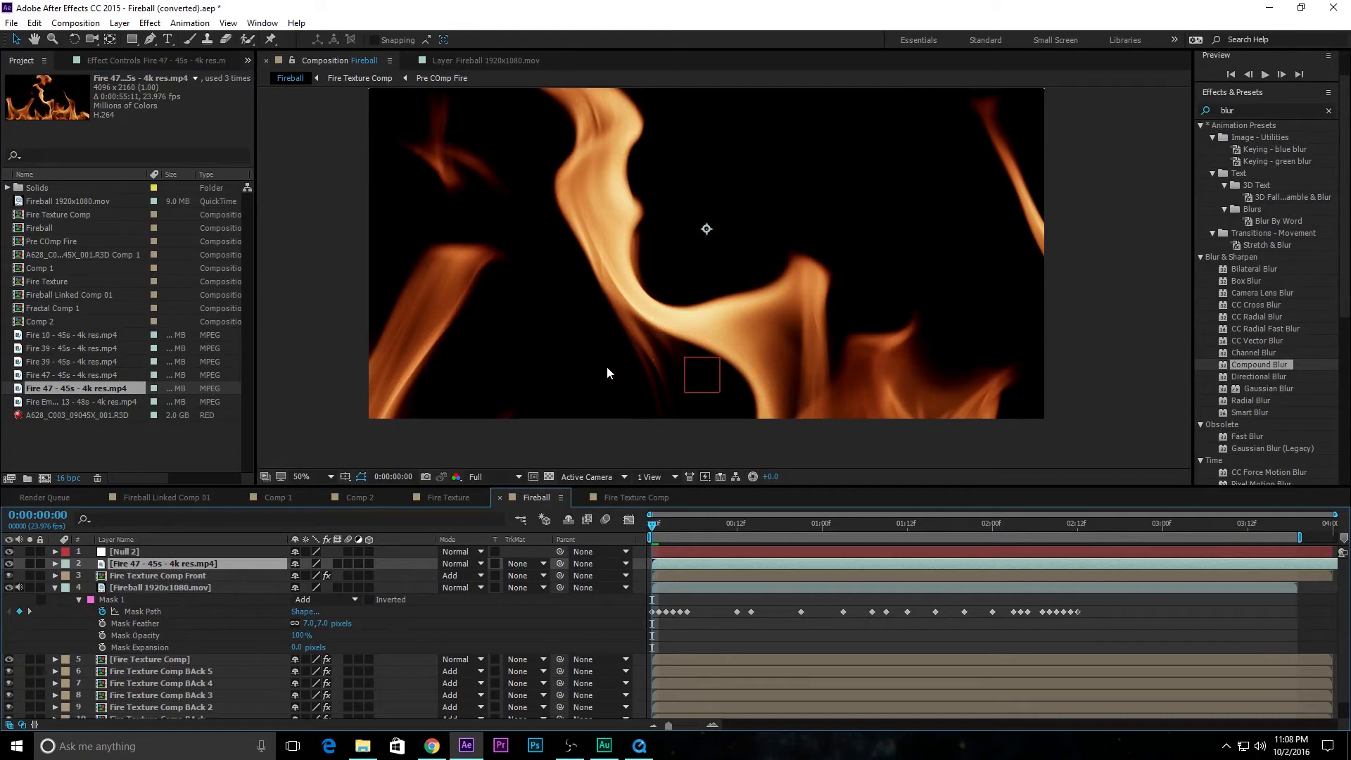
Scale the Fire 47 clip down to about three quarters of the composition's width and preview its flames over the shot
scroll(647, 352, down, 6)
scroll(757, 335, up, 2)
scroll(741, 321, up, 2)
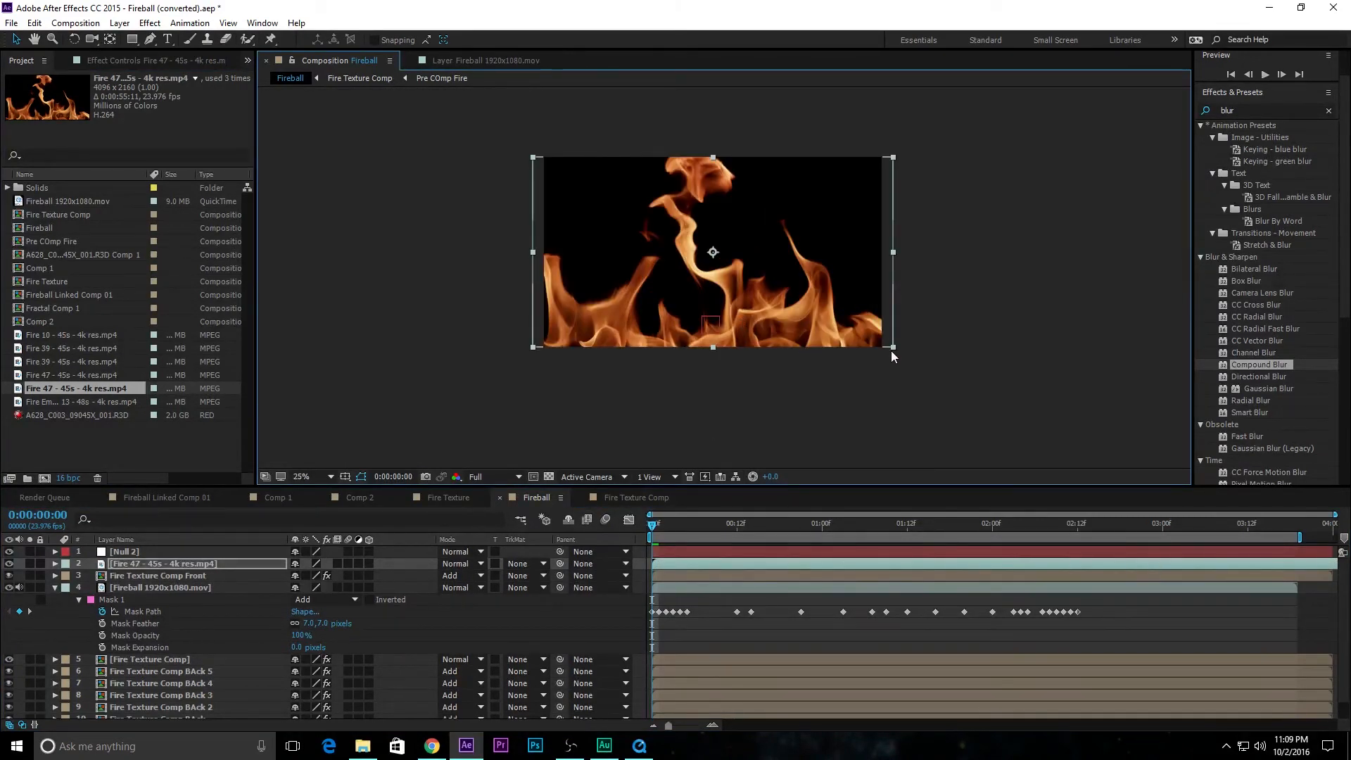
drag(893, 348, 839, 344)
key(space)
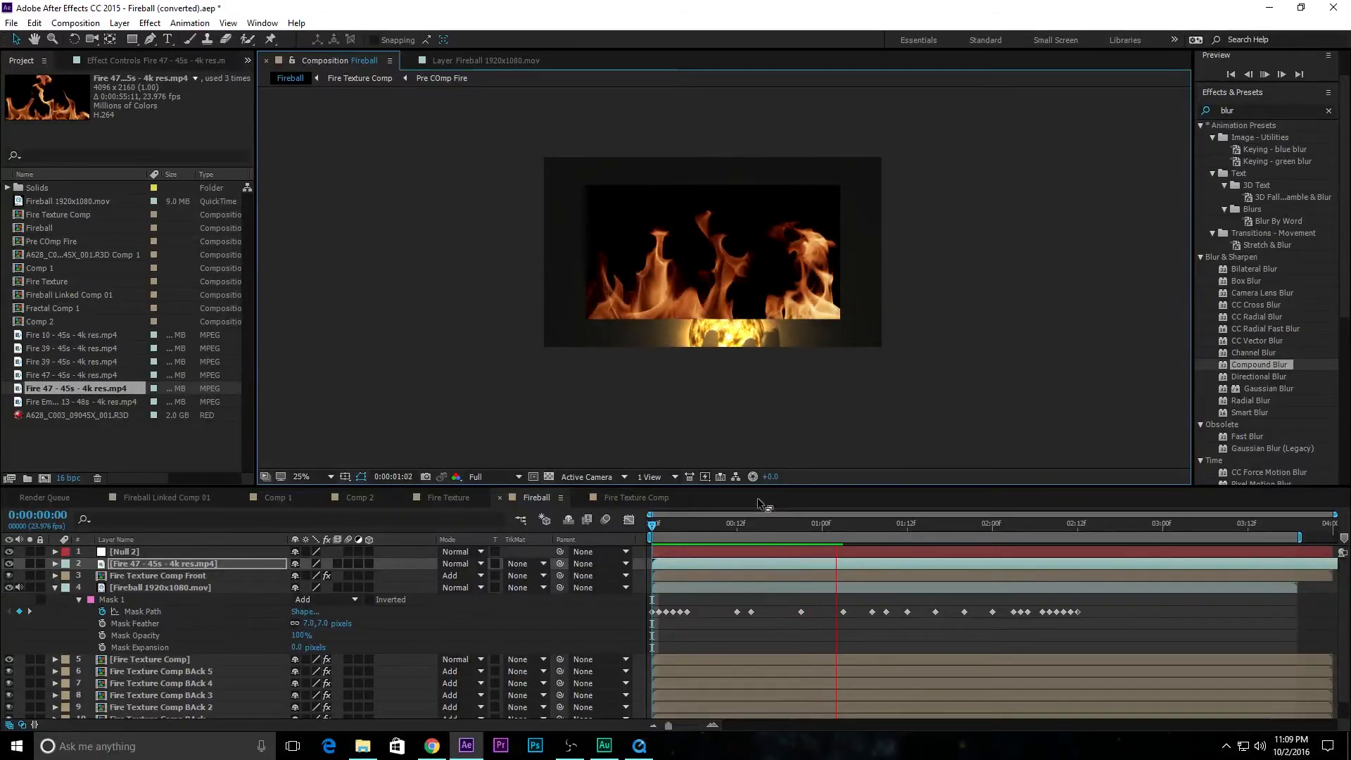
Preview the Fire 47 flames over the shot and return the current time to frame 3
key(space)
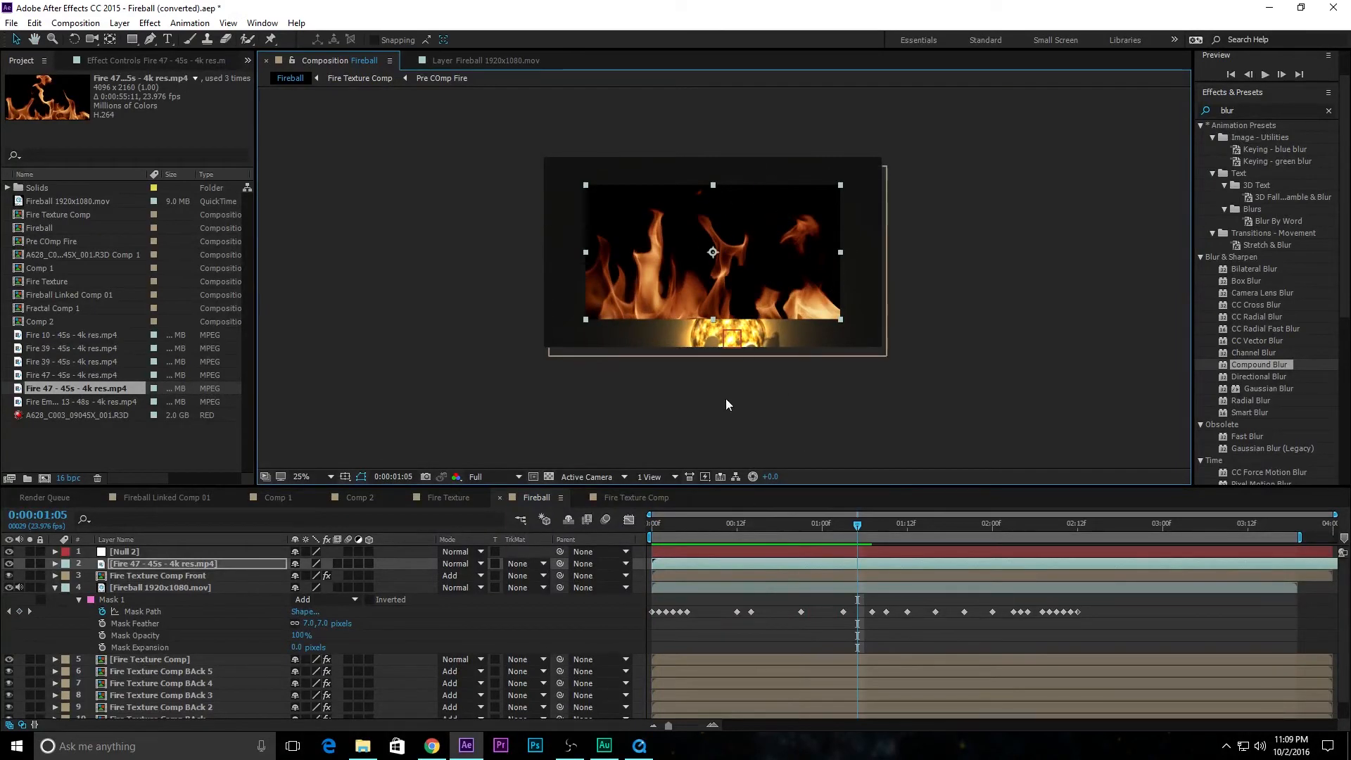
key(space)
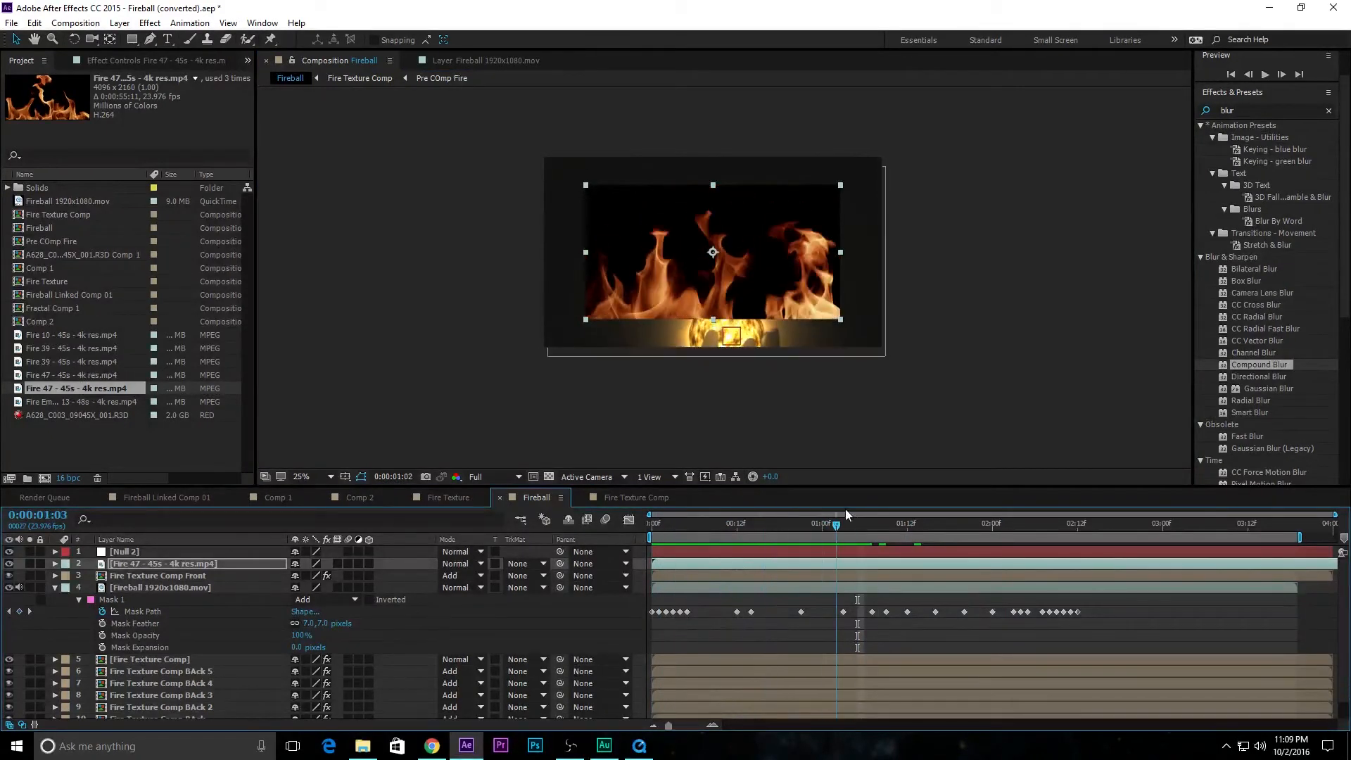
click(674, 524)
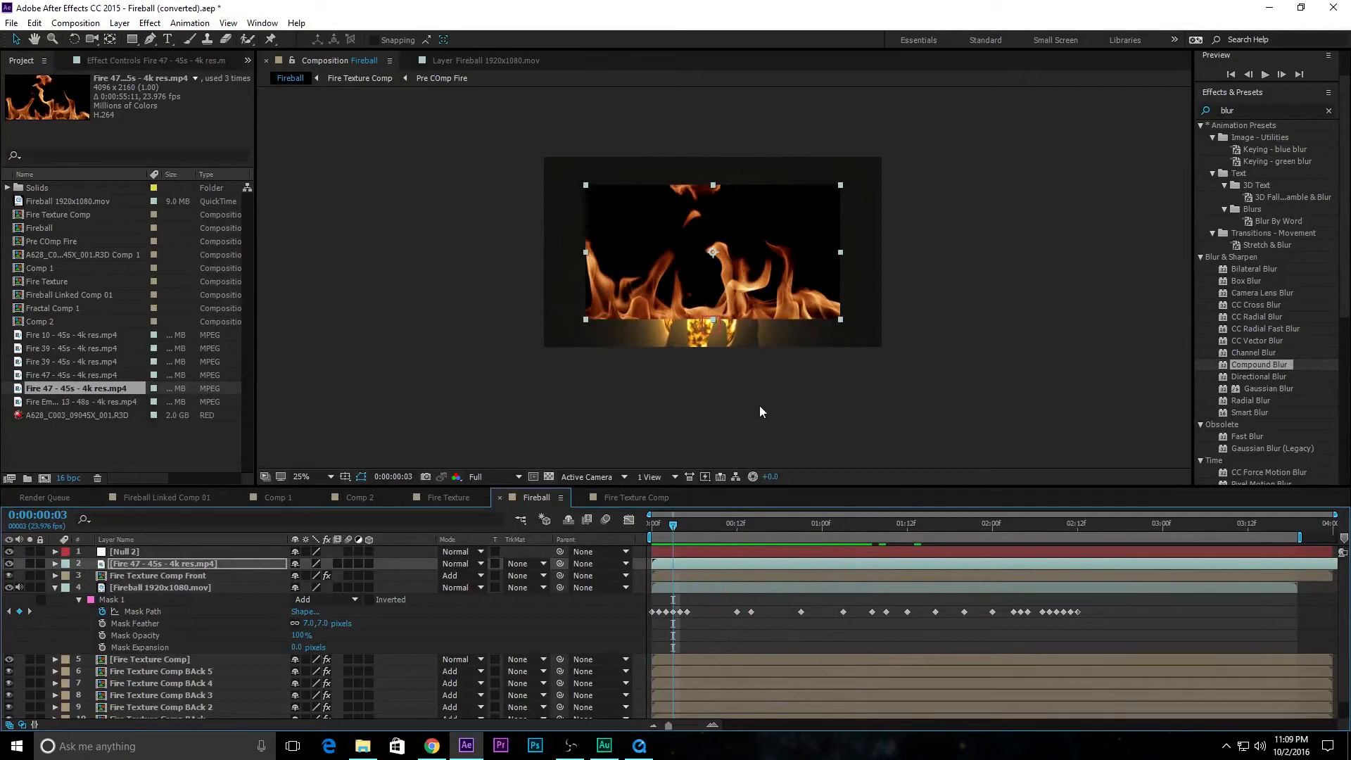
key(period)
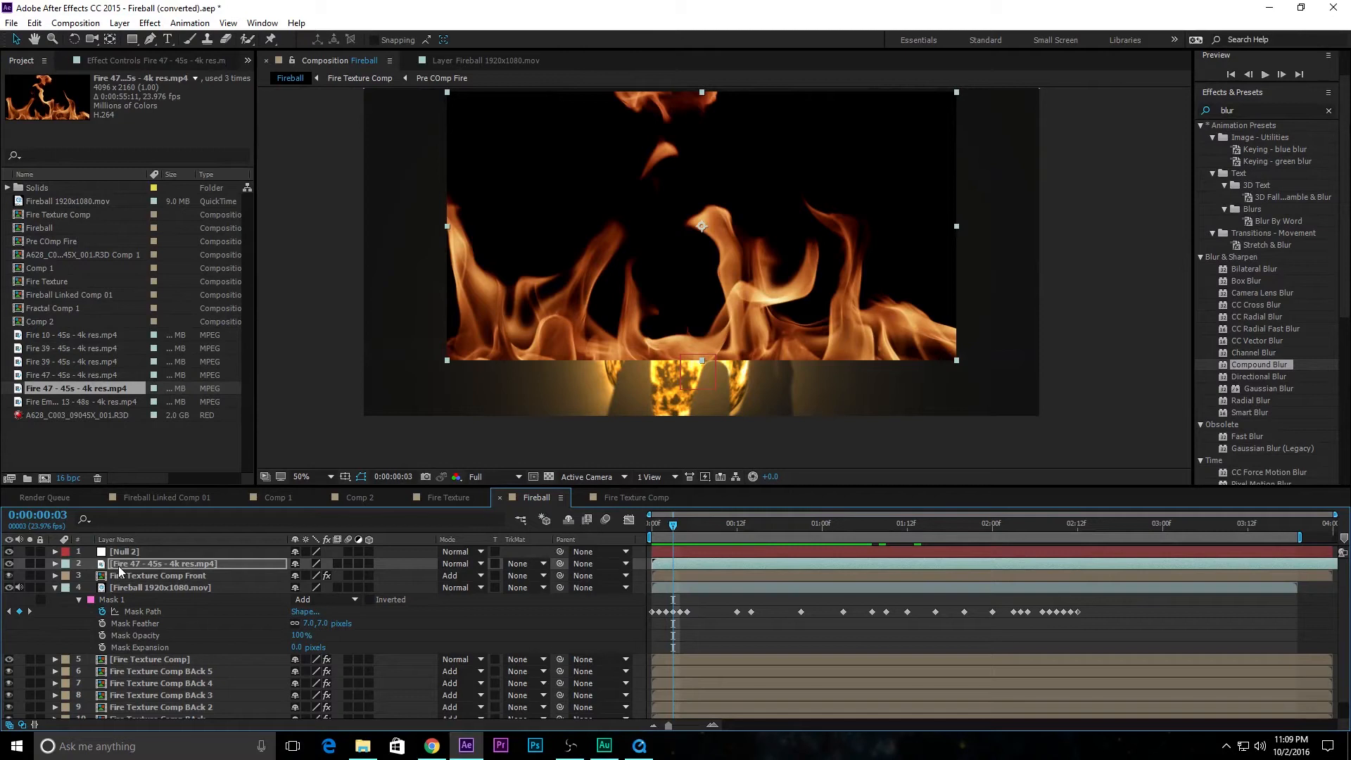
Link the Fire 47 layer's Position to the Null 2 layer's Position with an expression
key(p)
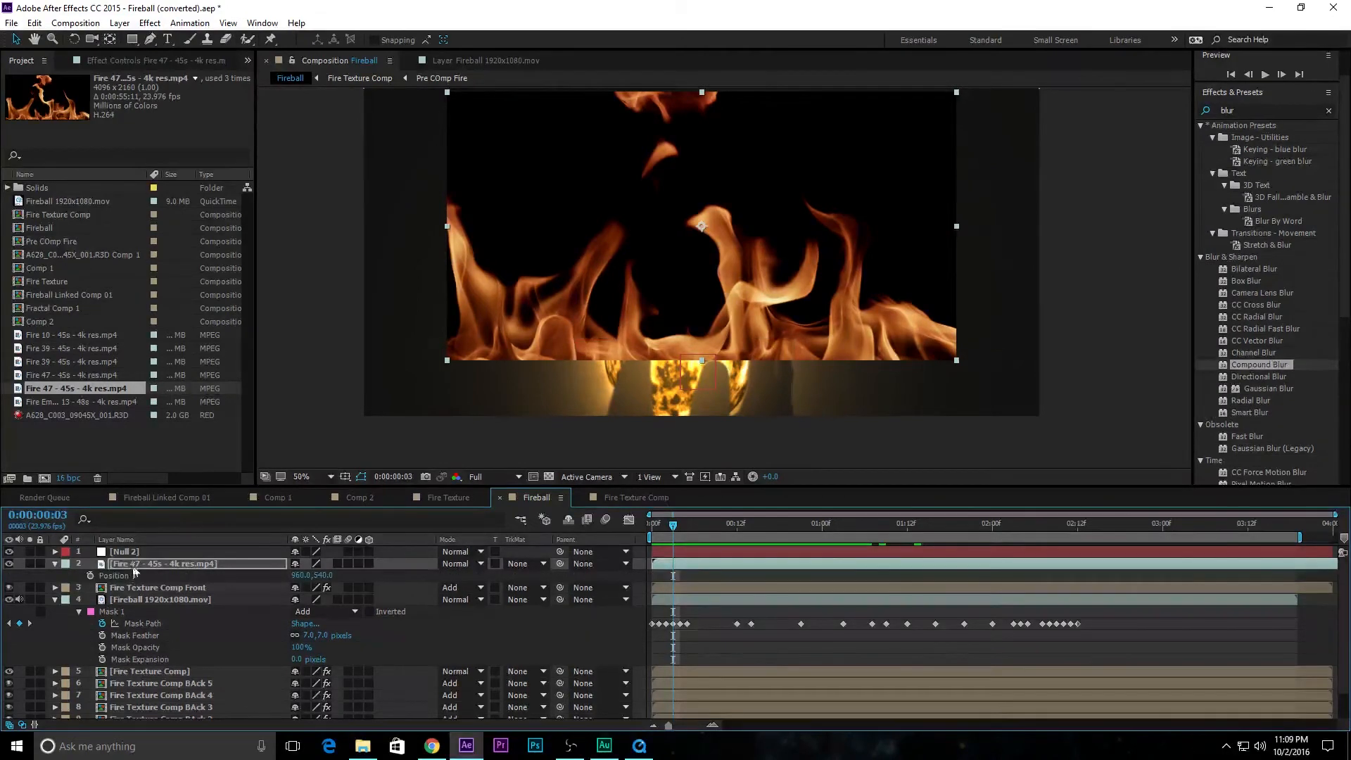
click(136, 551)
key(p)
click(134, 589)
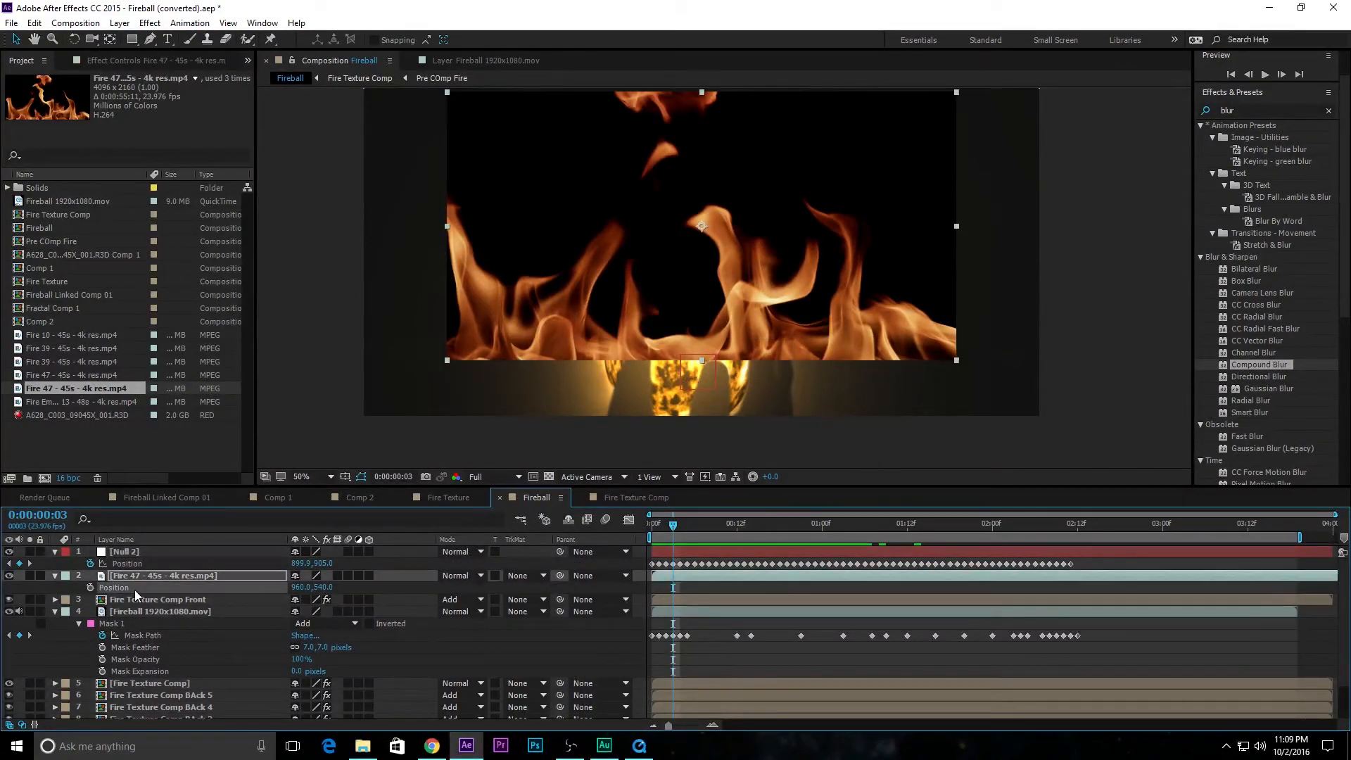
alt+click(90, 587)
drag(331, 599, 137, 565)
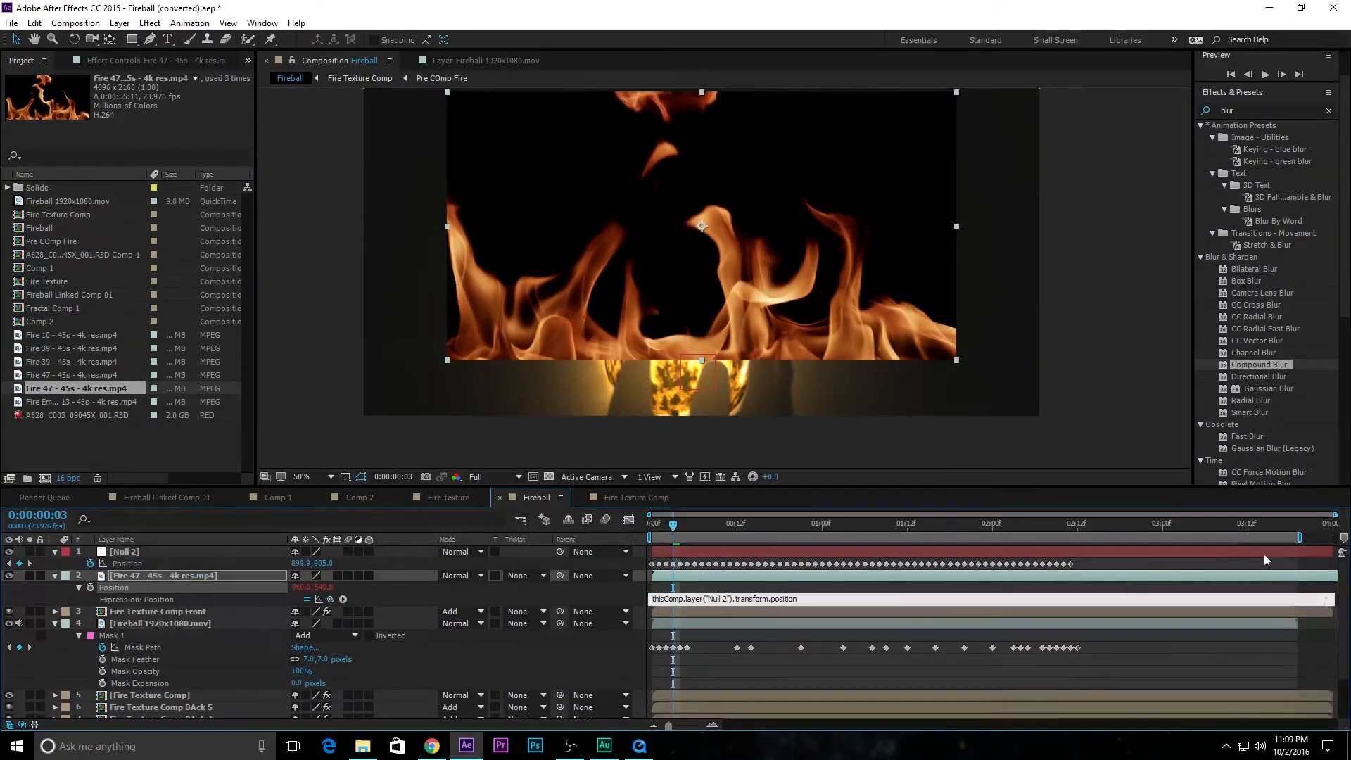
click(1098, 563)
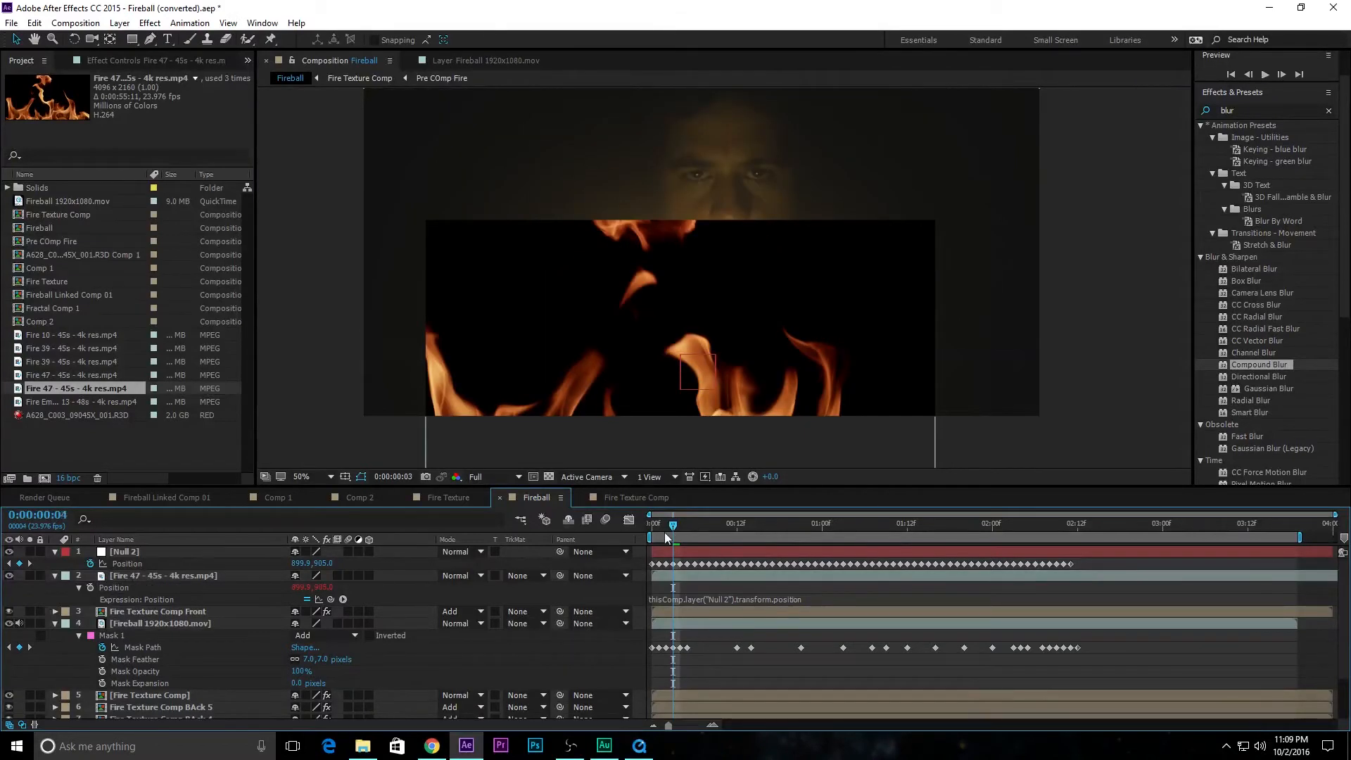
Play the composition from the start to check the linked flame clip's motion, stopping at frame 10
drag(674, 527, 580, 550)
key(space)
key(space)
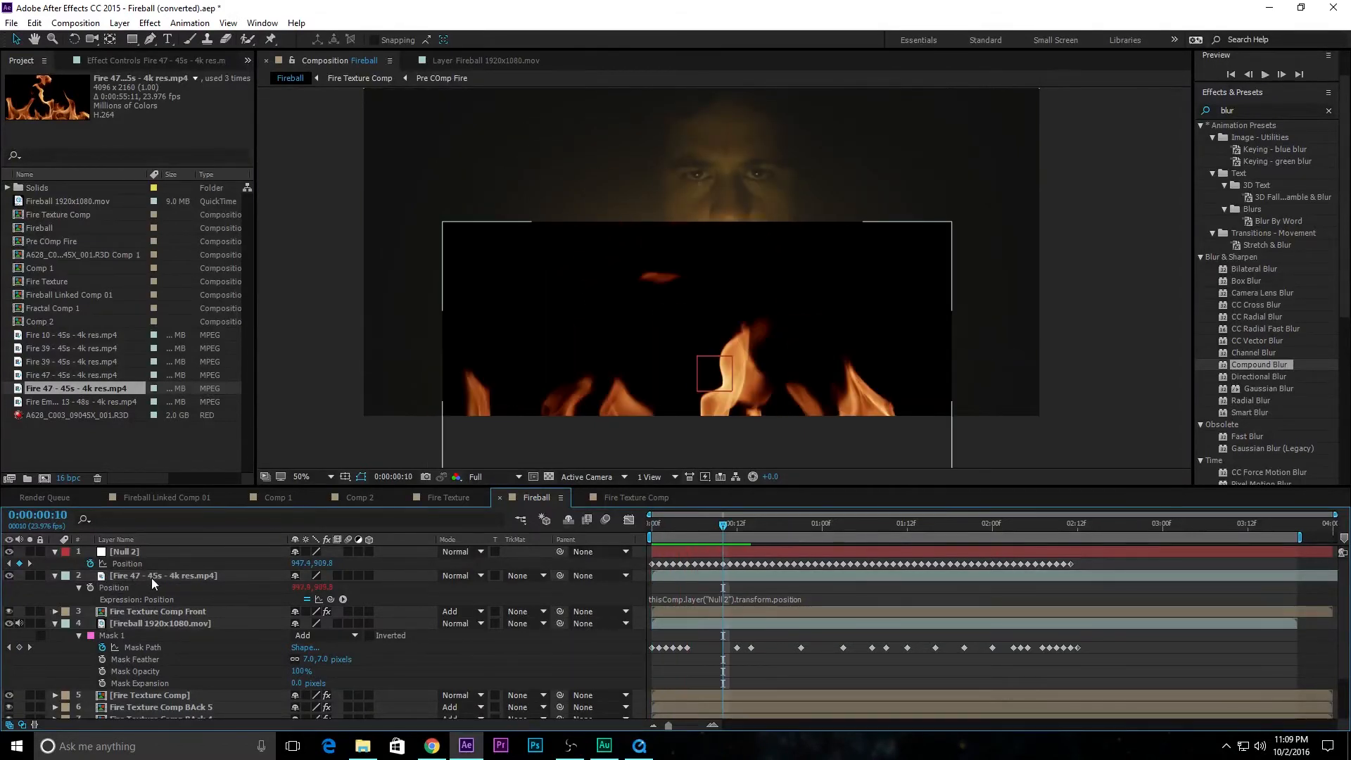
Set the Fire 47 layer's blending mode to Add and scale it to about 8.9% by 13.7%, slightly narrower than the fireball
click(152, 577)
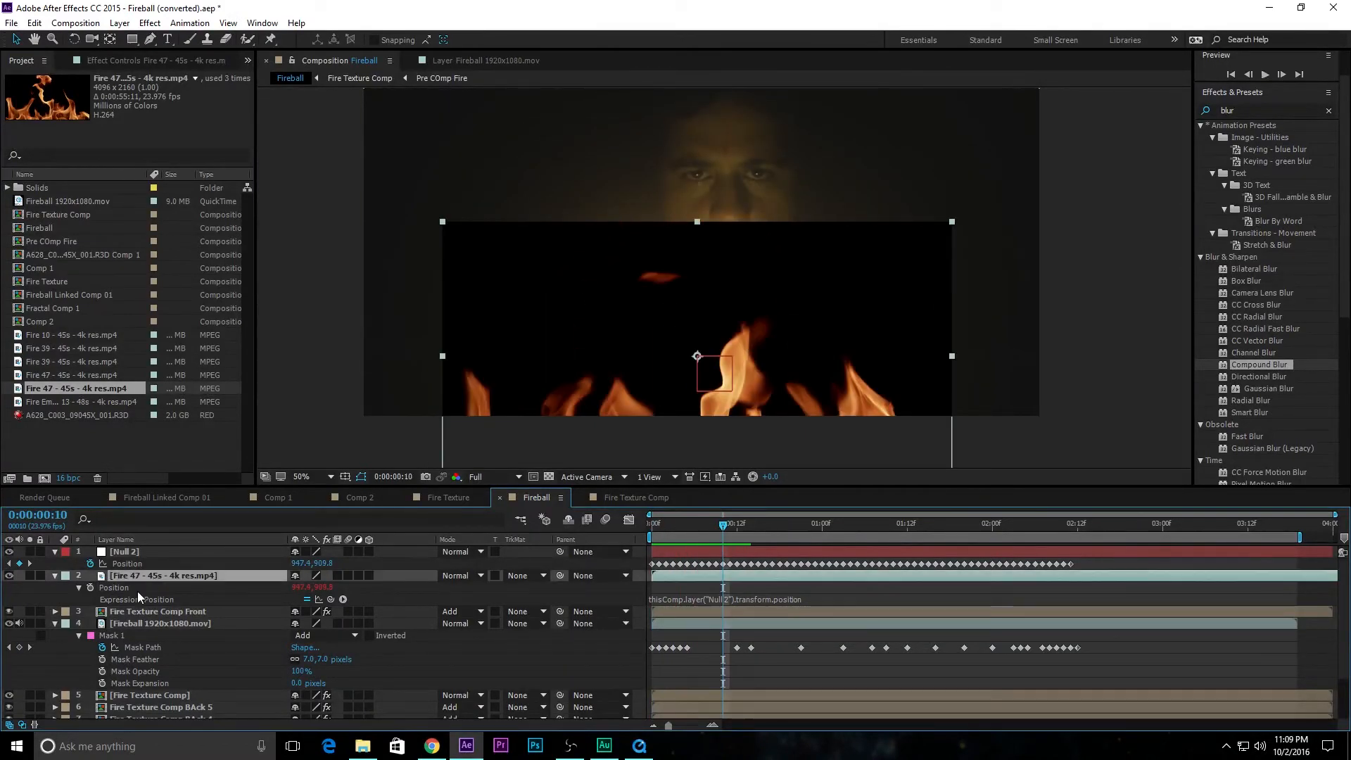
click(480, 577)
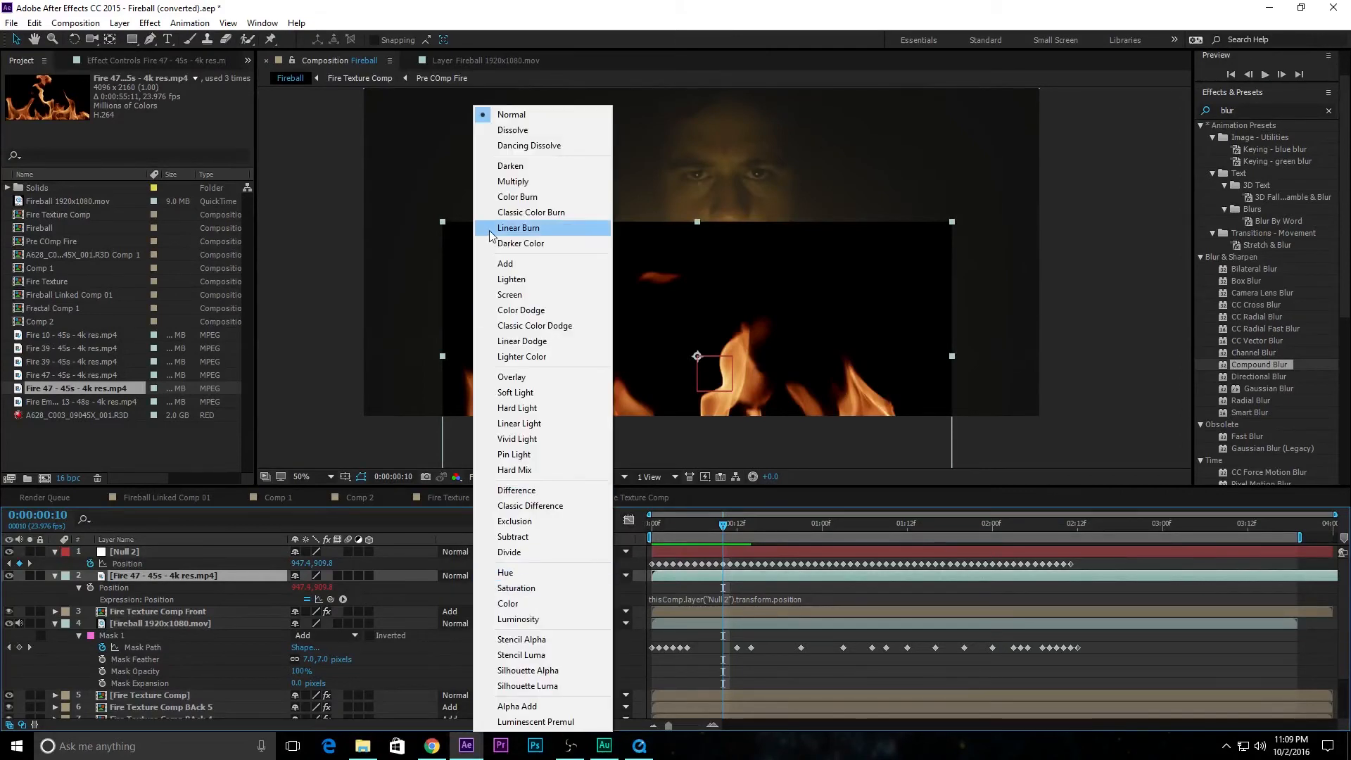
click(513, 263)
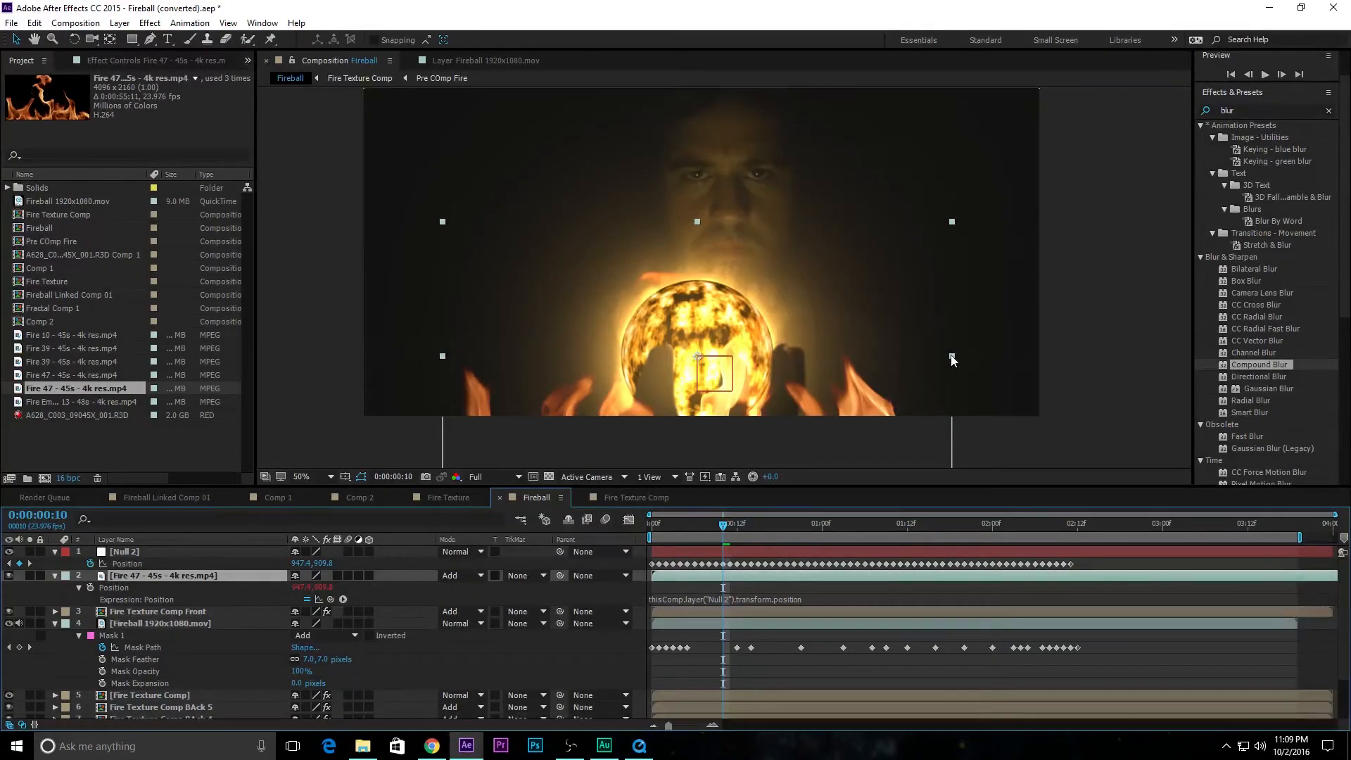
drag(953, 357, 761, 407)
Raise the flames onto the fireball with an anchor point of about 2048, 2589 and stretch their vertical scale to 20%
double_click(55, 577)
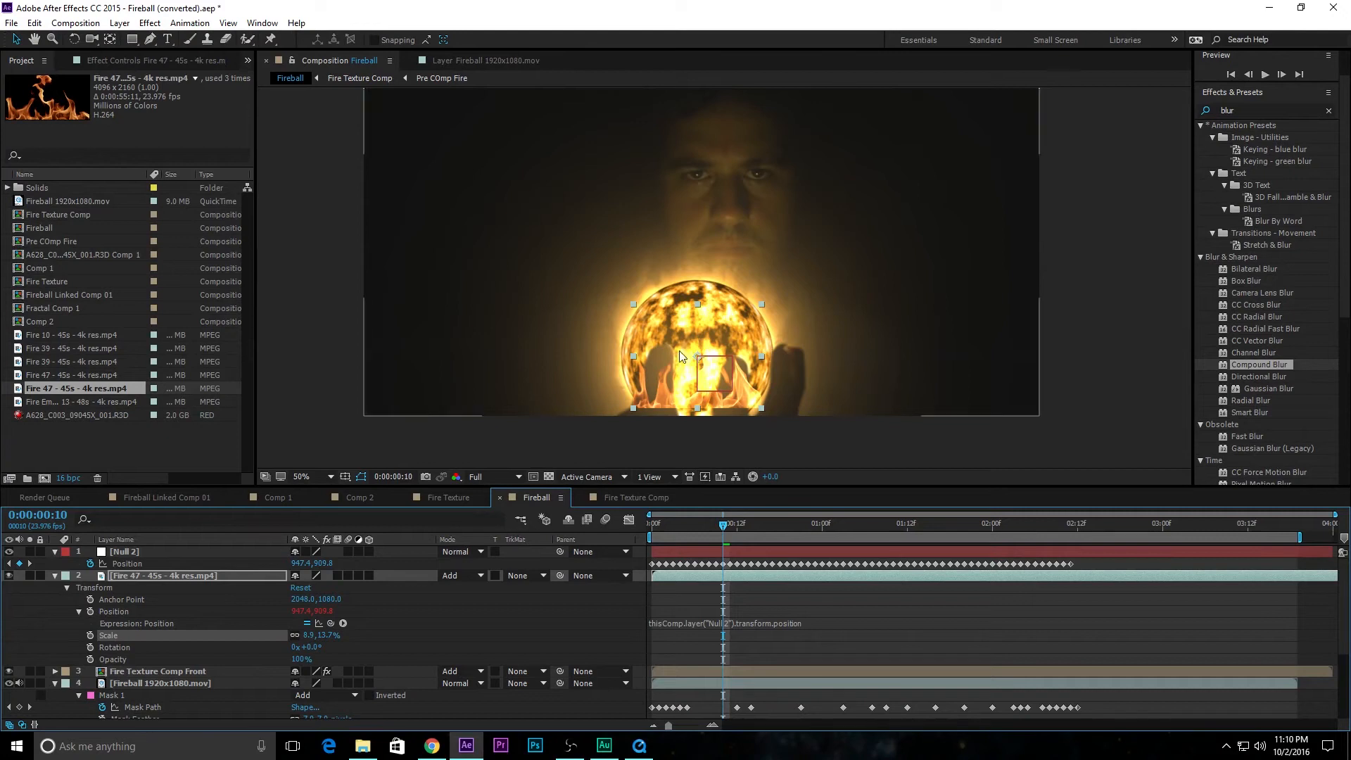
drag(331, 601, 416, 600)
drag(1347, 469, 1331, 497)
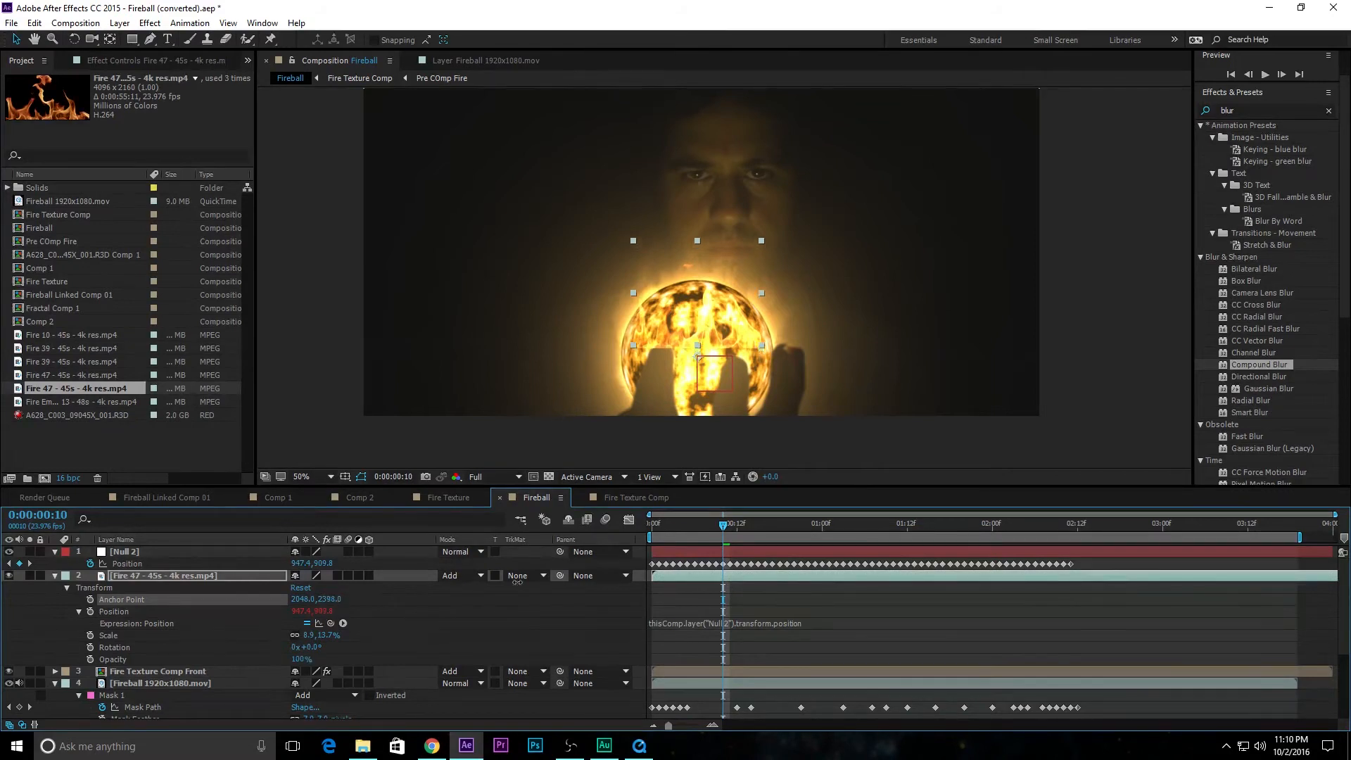
drag(456, 587, 624, 575)
drag(697, 227, 712, 169)
drag(322, 603, 262, 616)
click(1082, 353)
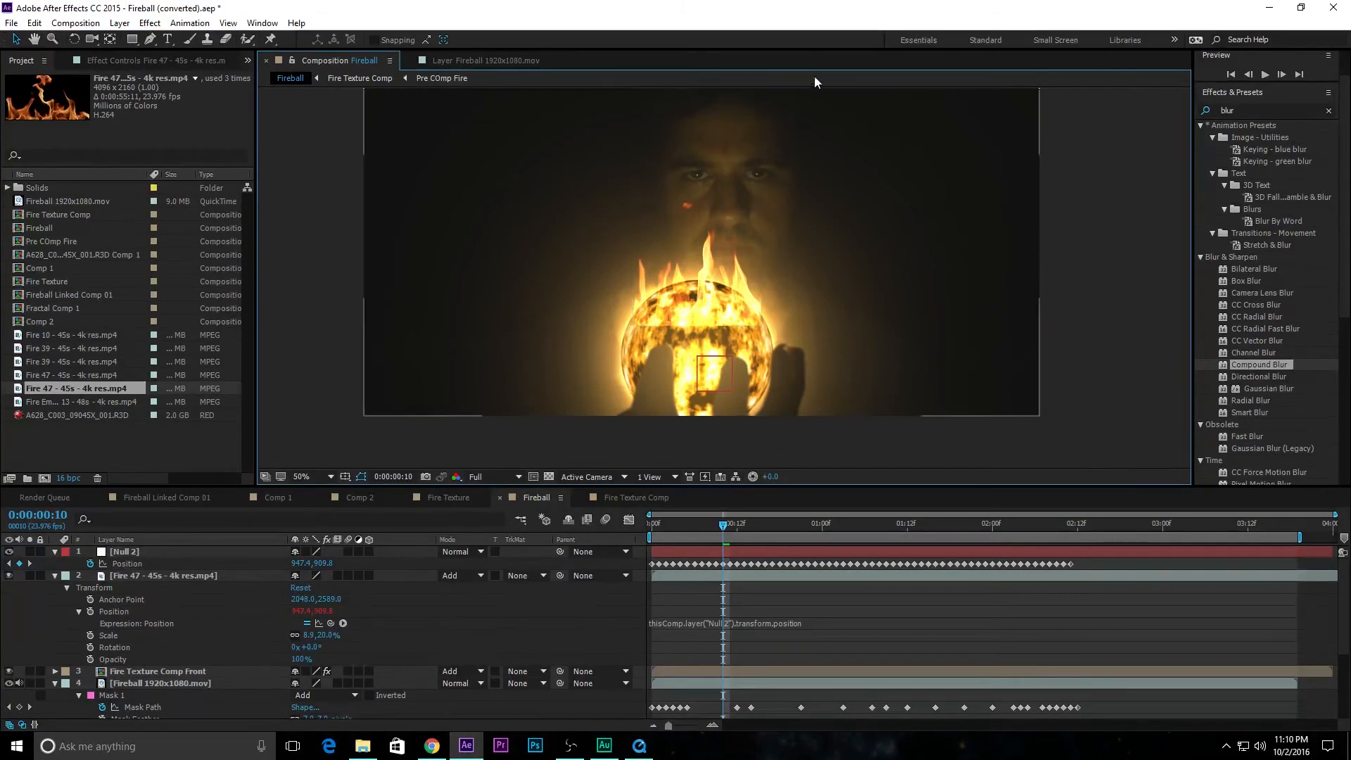
click(151, 40)
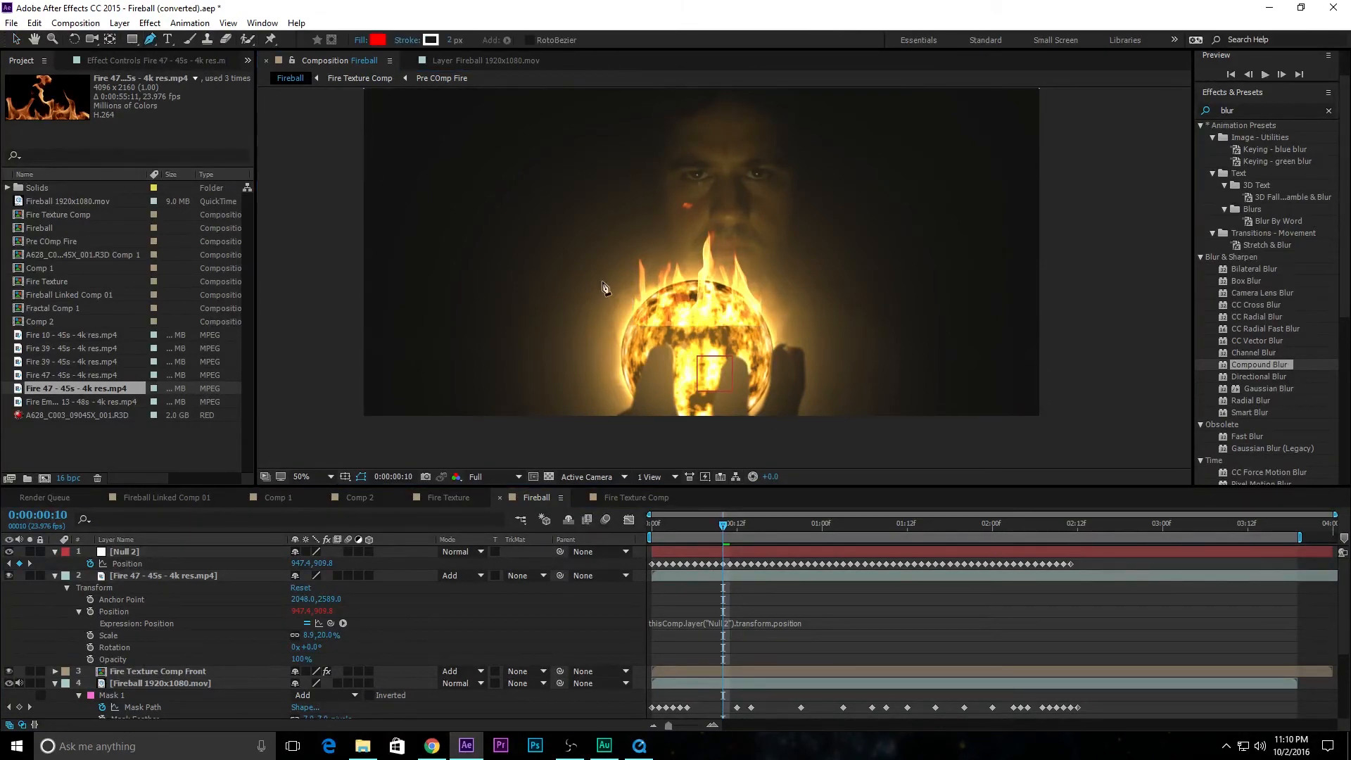
click(619, 336)
drag(683, 304, 713, 308)
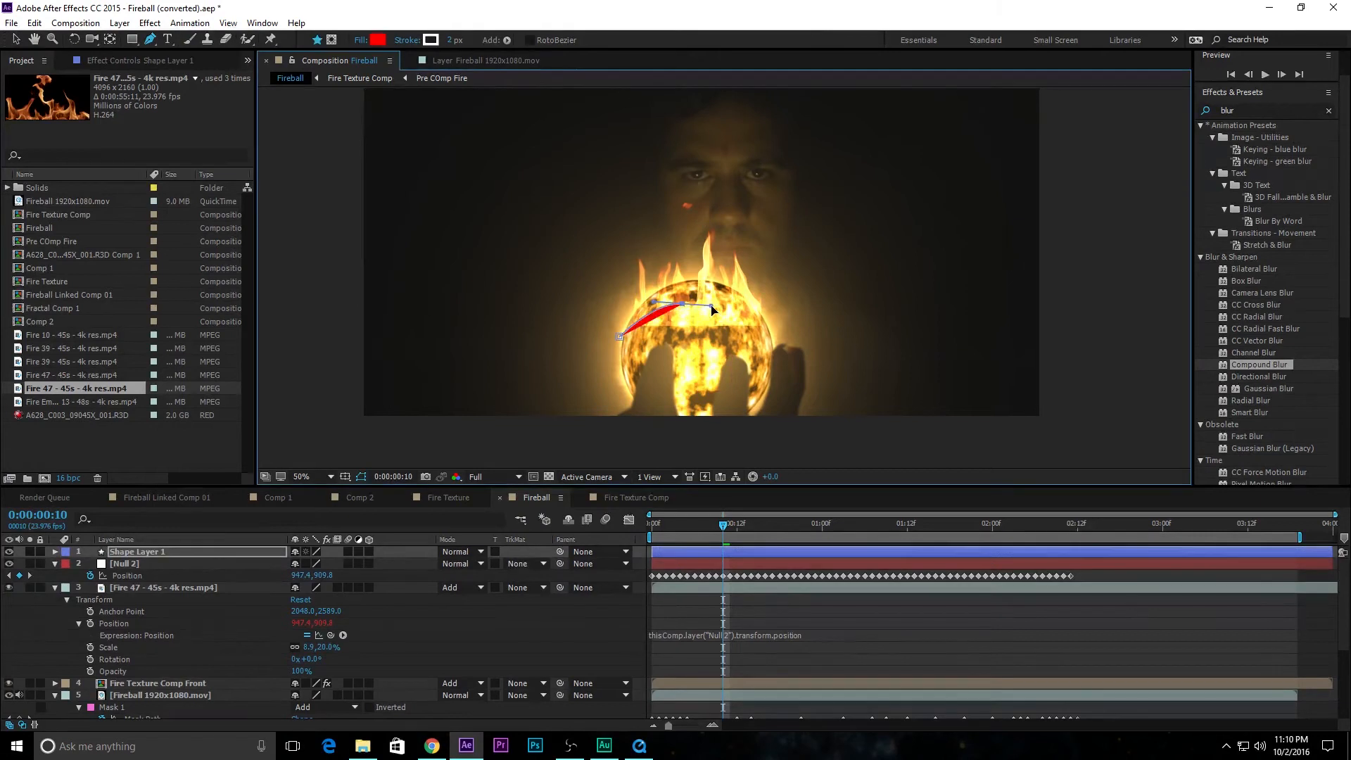
key(ctrl+z)
key(ctrl+z)
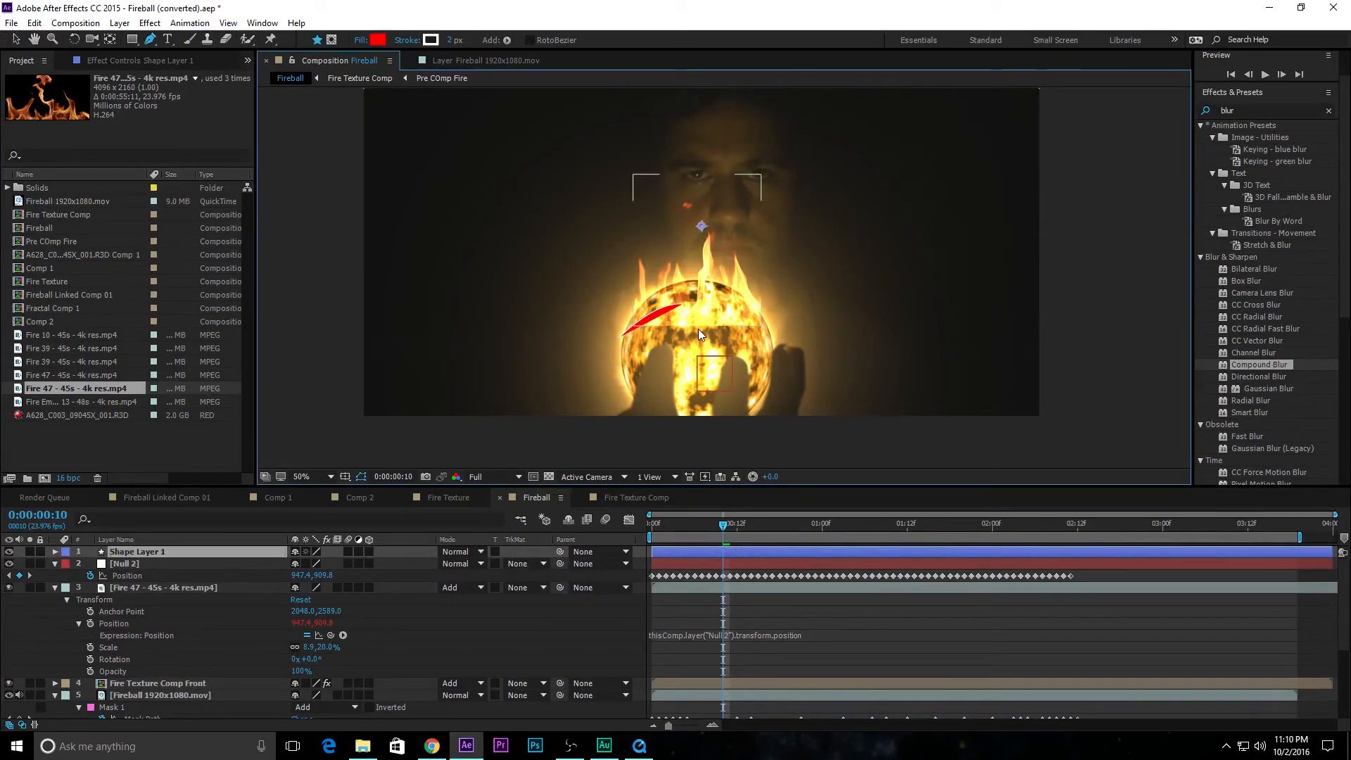
click(178, 588)
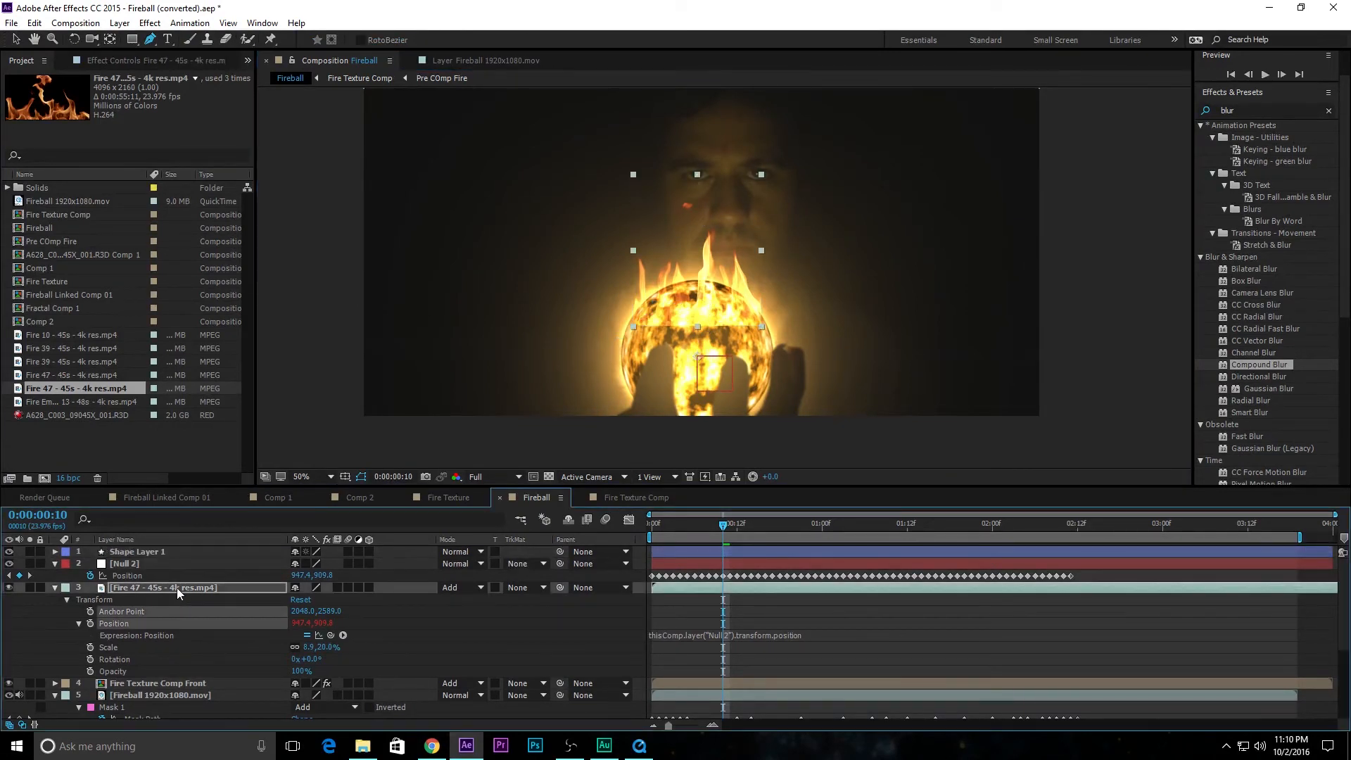
click(184, 551)
key(Delete)
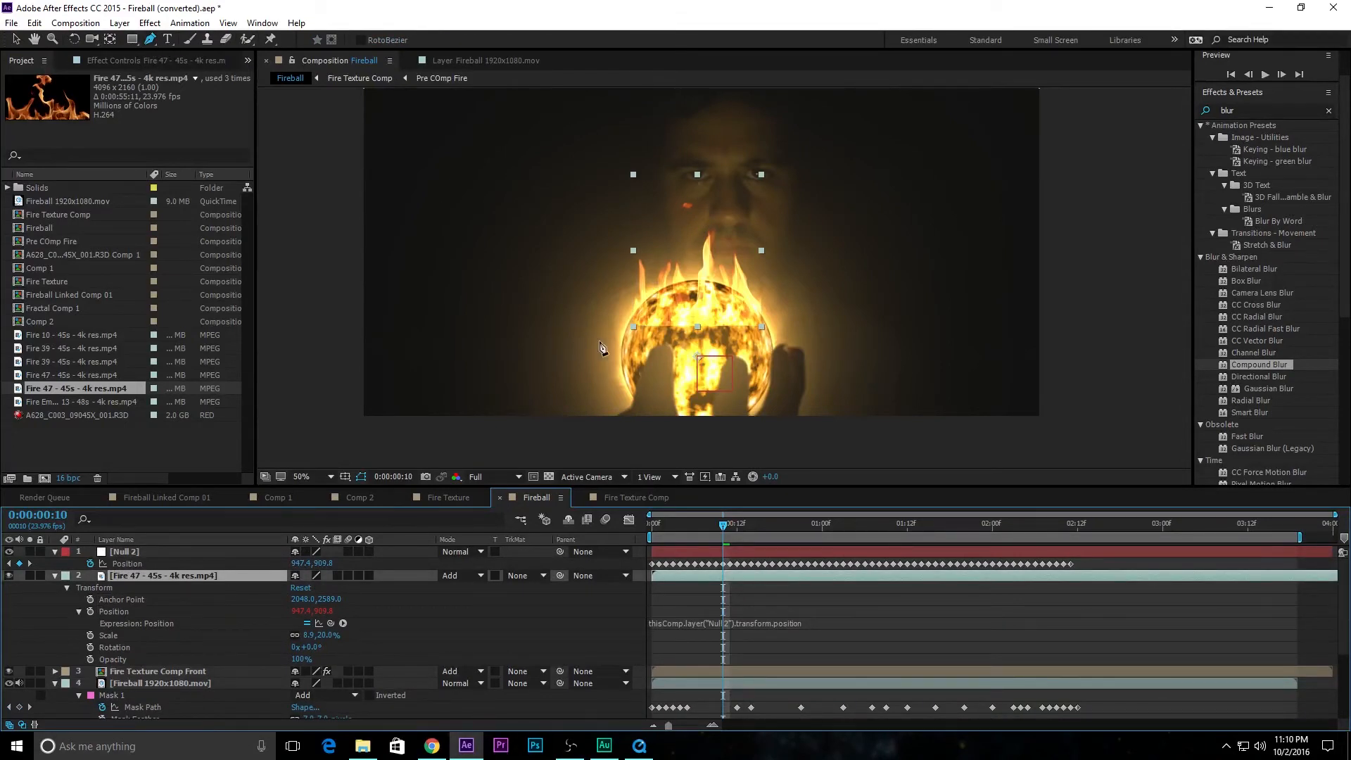
Draw a closed, curved mask on the Fire 47 layer around the fireball below the flame tips
mouse_move(614, 344)
mouse_down()
mouse_move(635, 313)
mouse_move(685, 305)
mouse_up()
click(738, 313)
click(769, 326)
click(769, 370)
drag(696, 402, 647, 403)
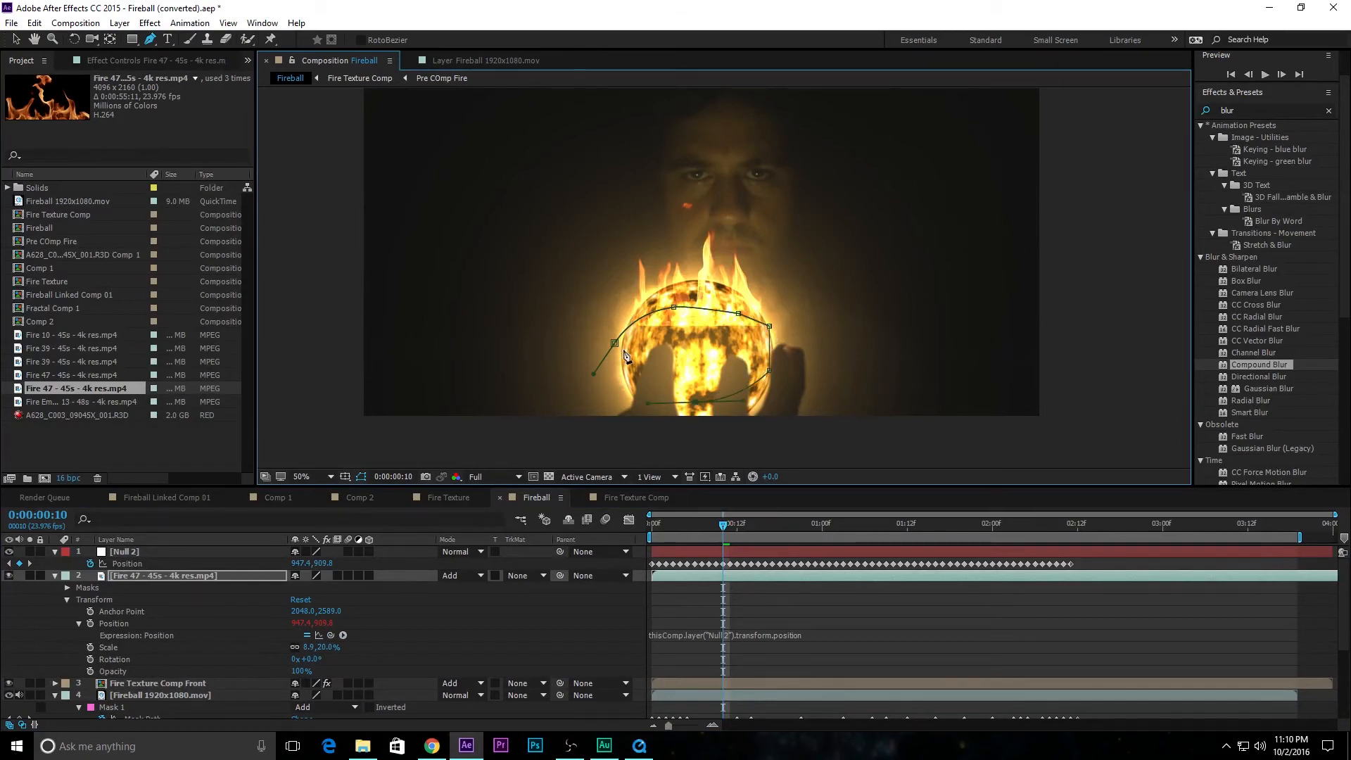
click(615, 343)
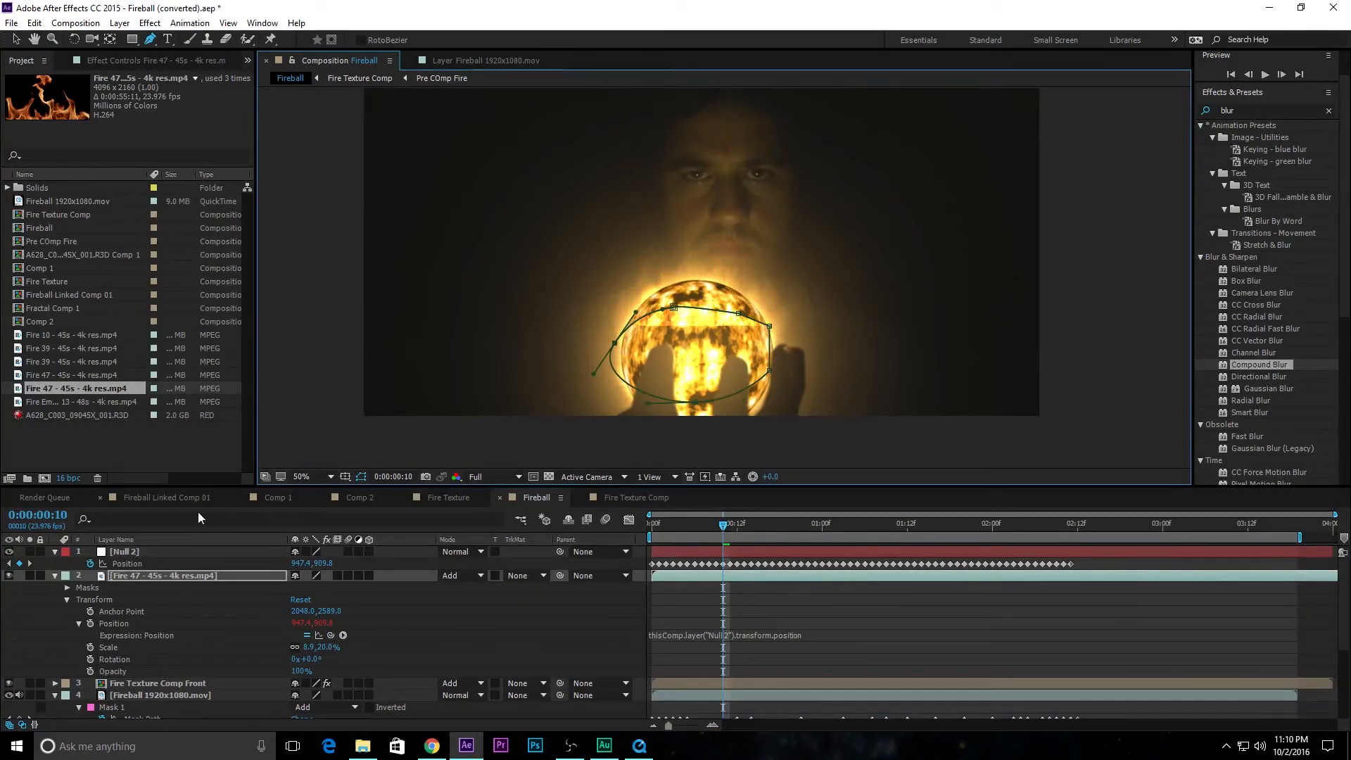
Set the Fire 47 layer's mask to Subtract and feather it by 64 pixels
key(m)
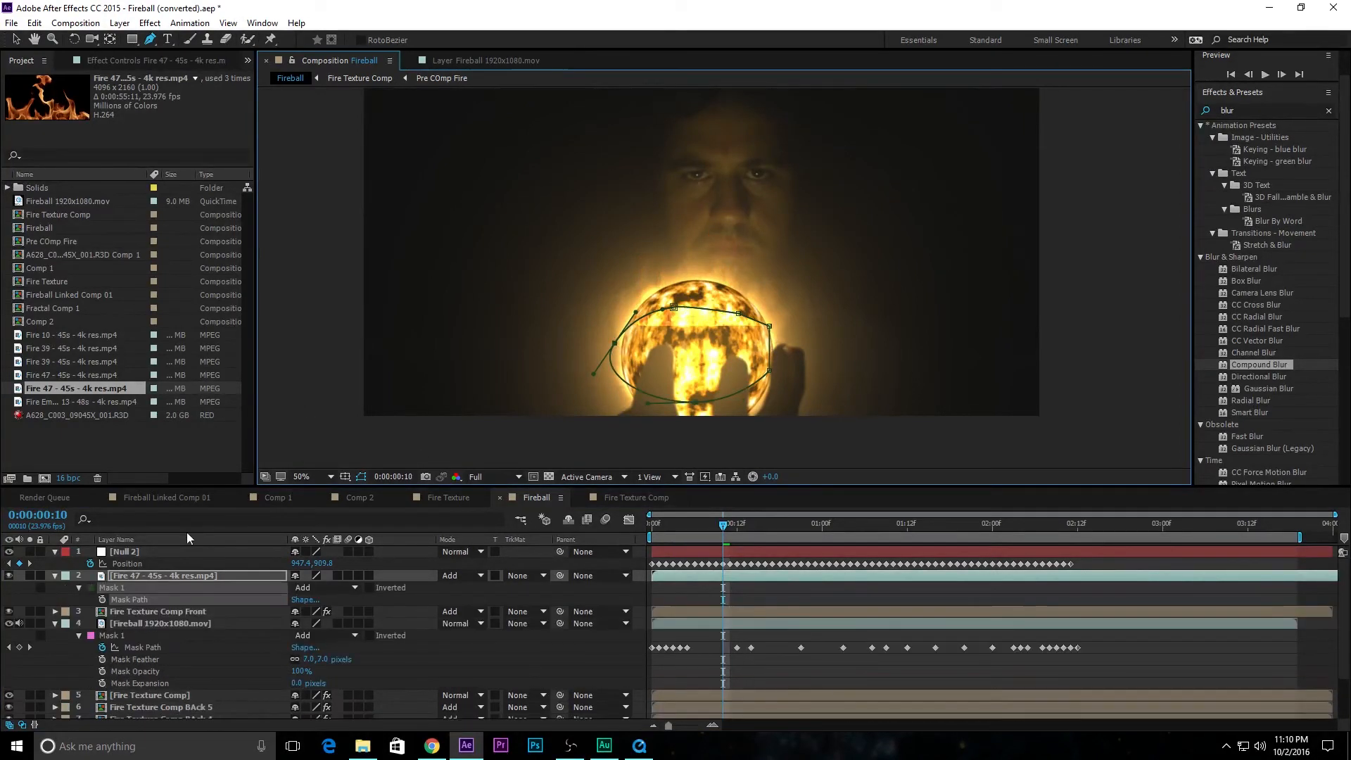
click(326, 586)
click(336, 636)
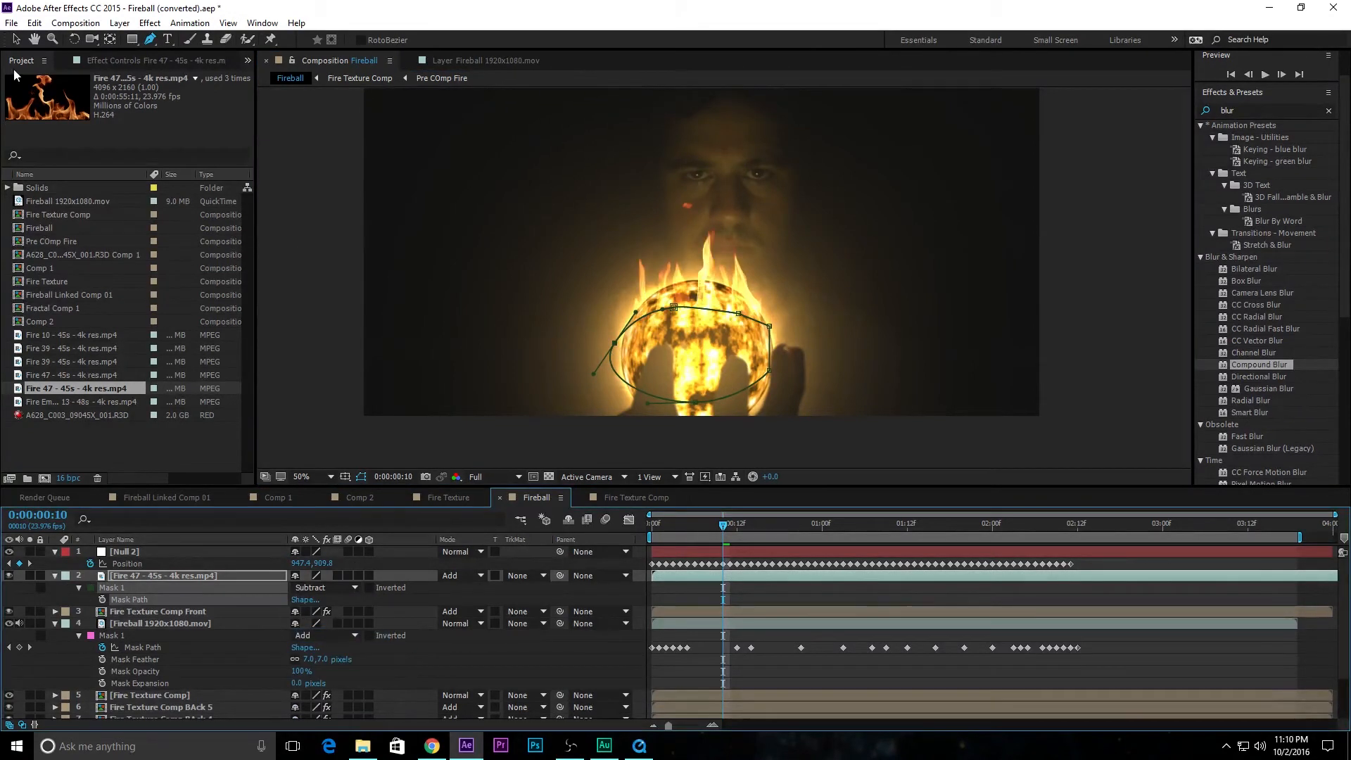
key(f)
drag(309, 599, 521, 594)
drag(414, 598, 369, 601)
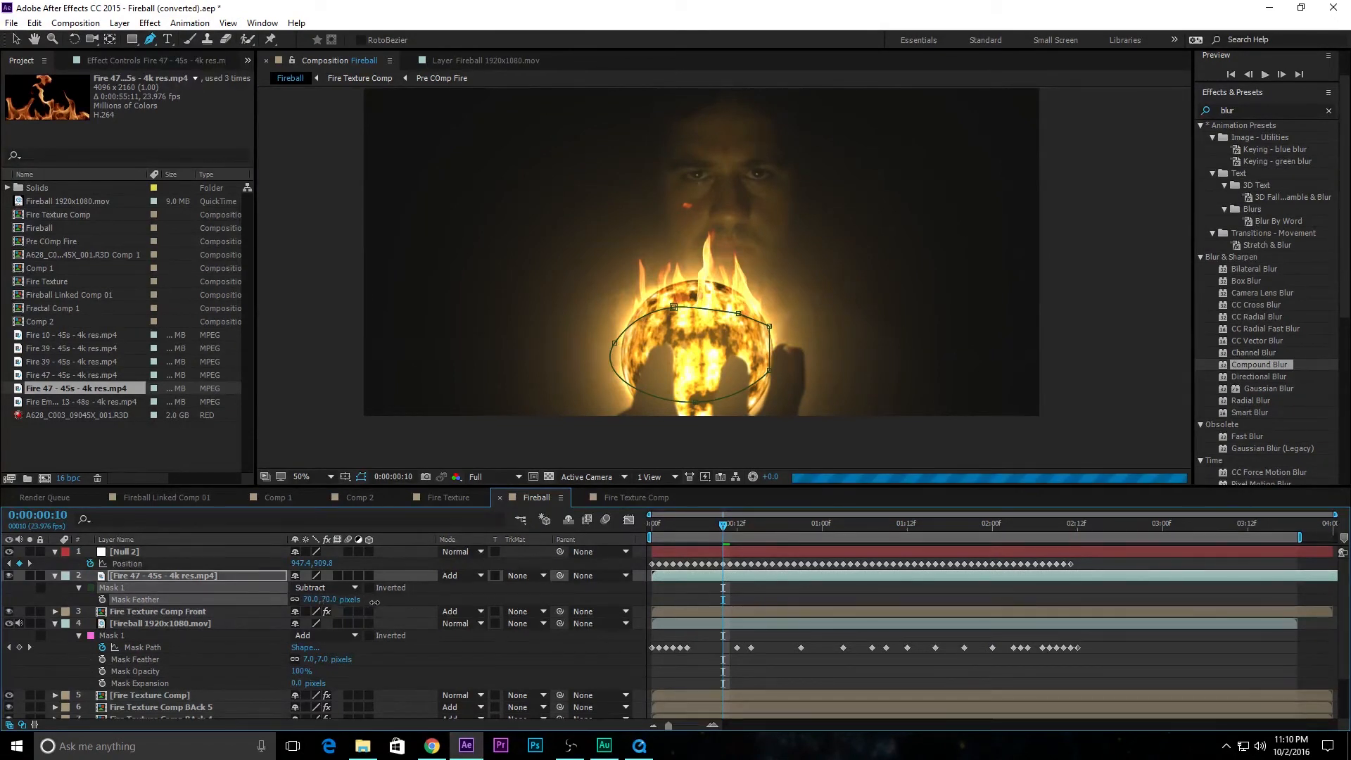
click(417, 596)
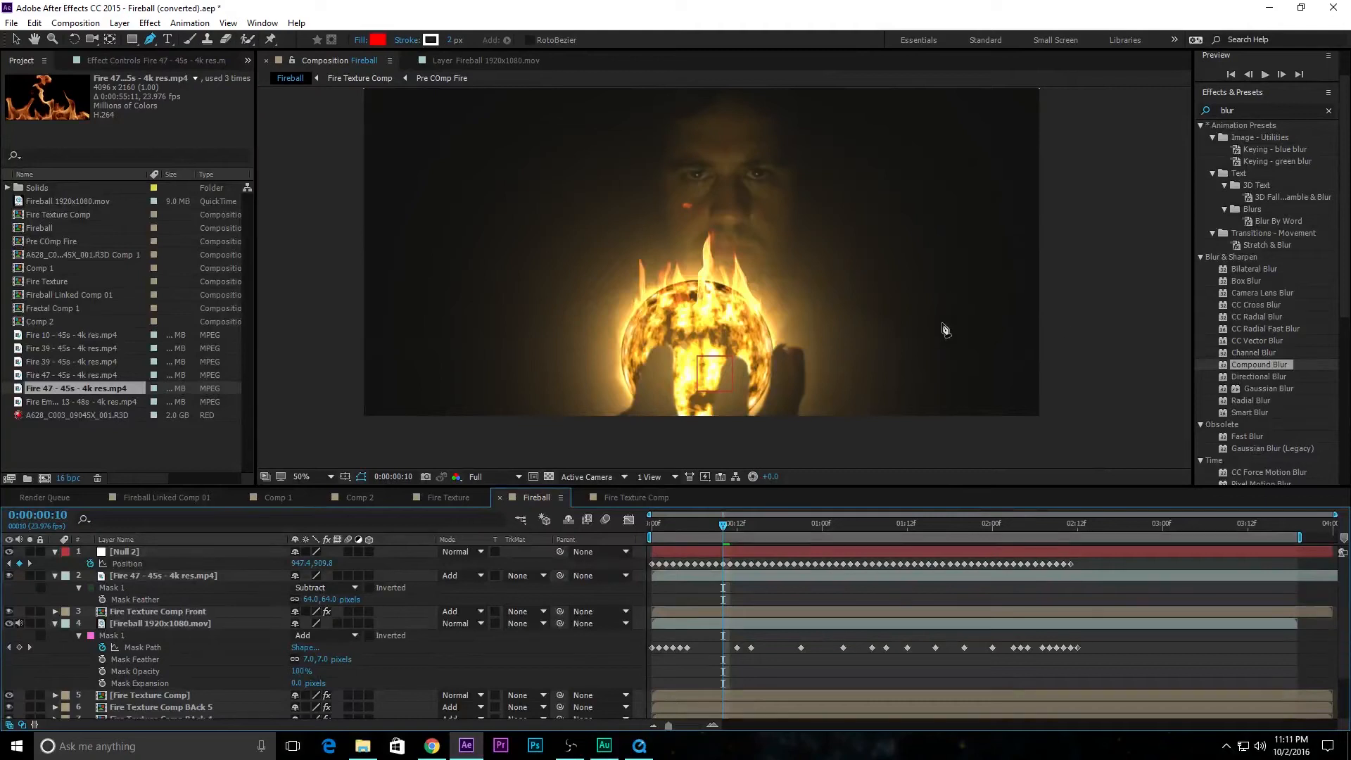
Preview the masked flames on the moving fireball from frame 10 and stop at frame 22
key(space)
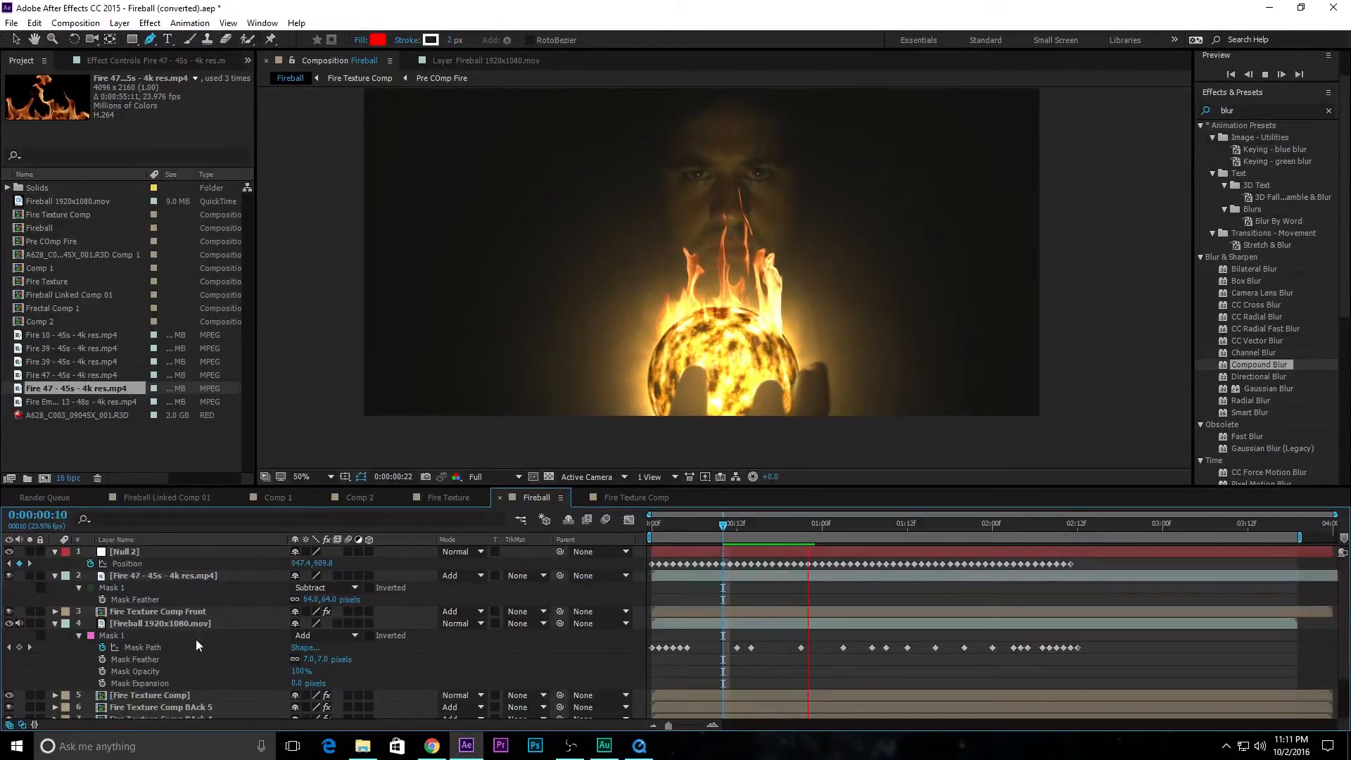
click(218, 635)
click(179, 580)
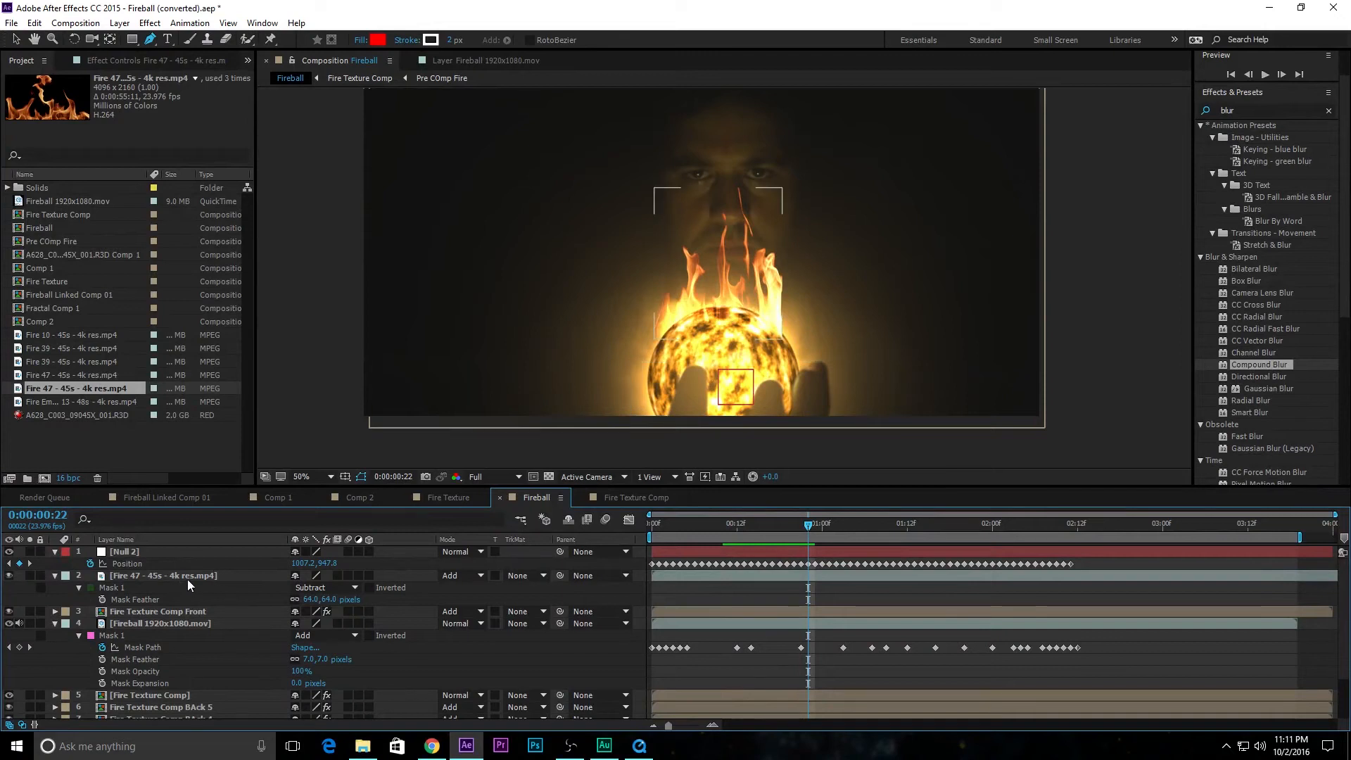
Pull the mask's left point inward to the fireball's edge and set the Fire 47 layer's anchor point to 2048, 2400
click(154, 576)
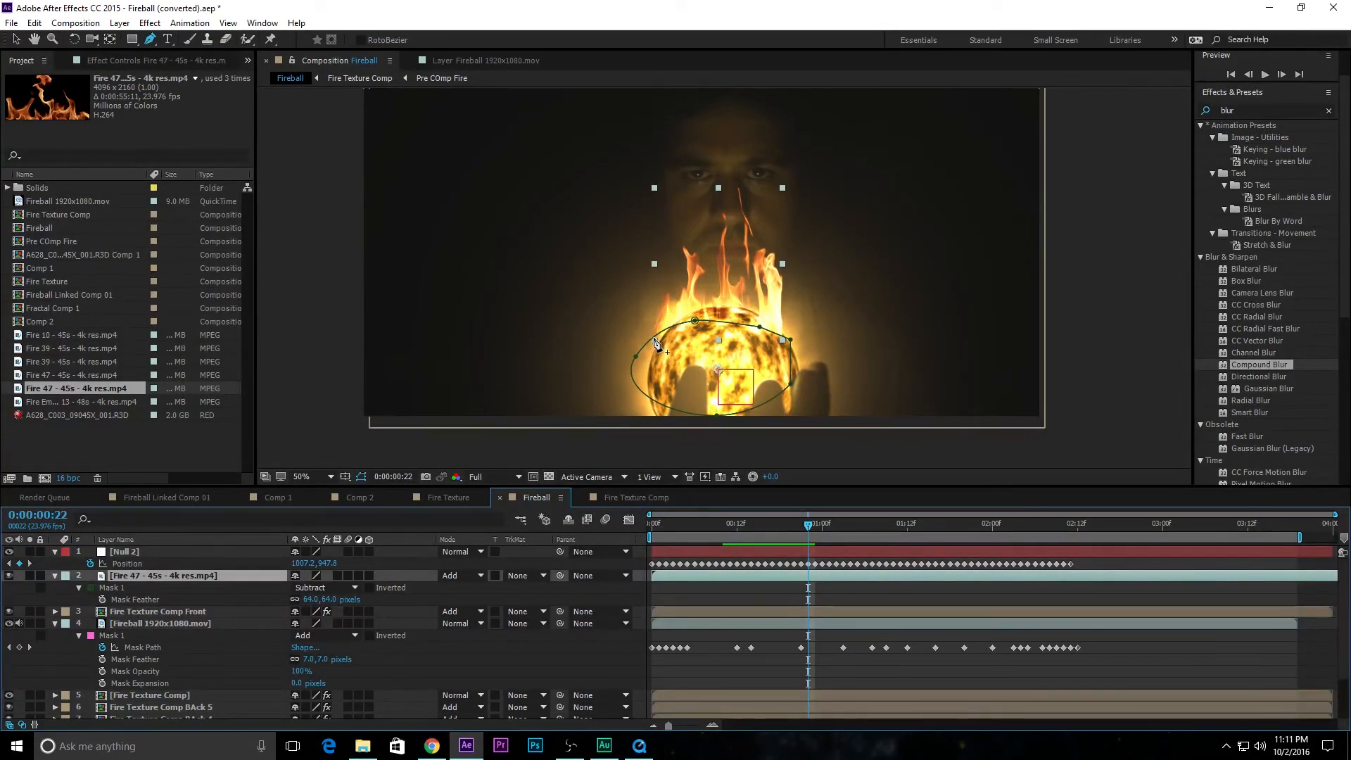
click(15, 40)
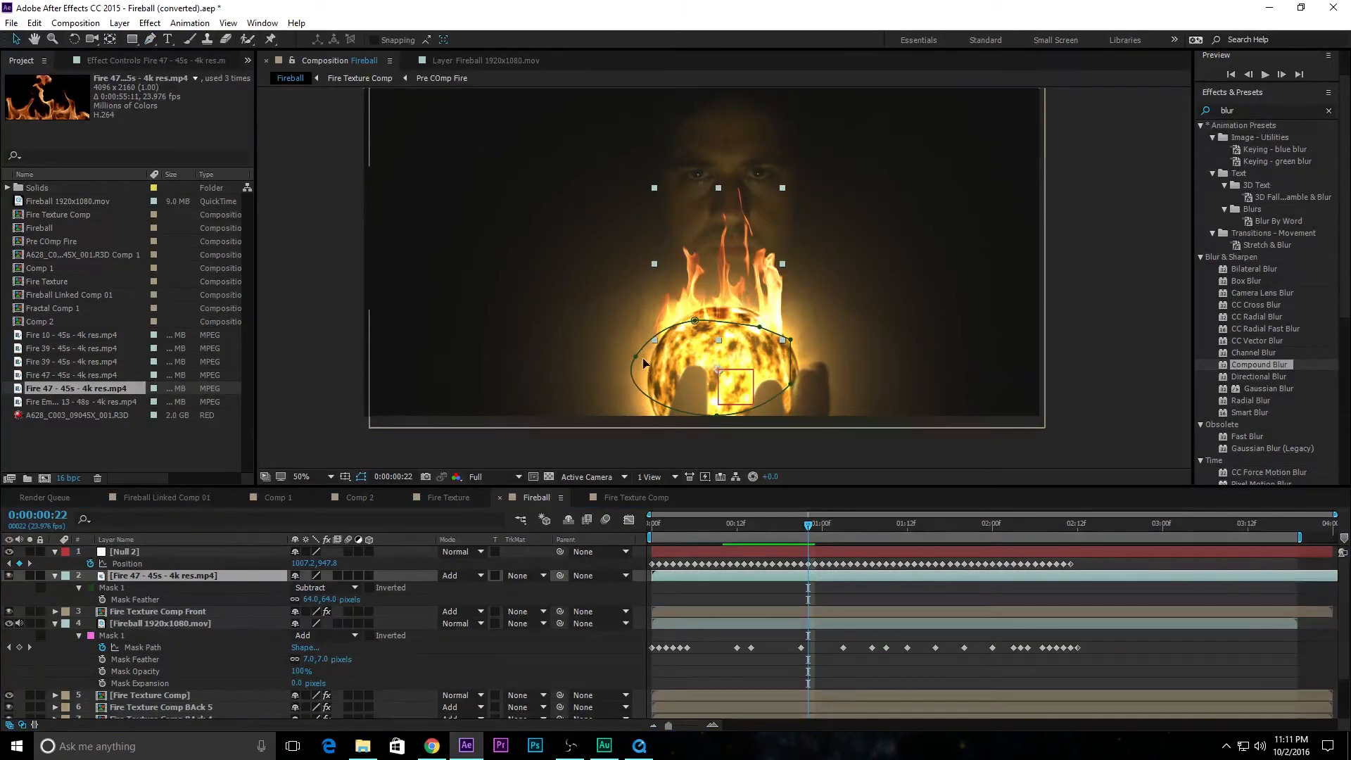
drag(636, 360, 632, 390)
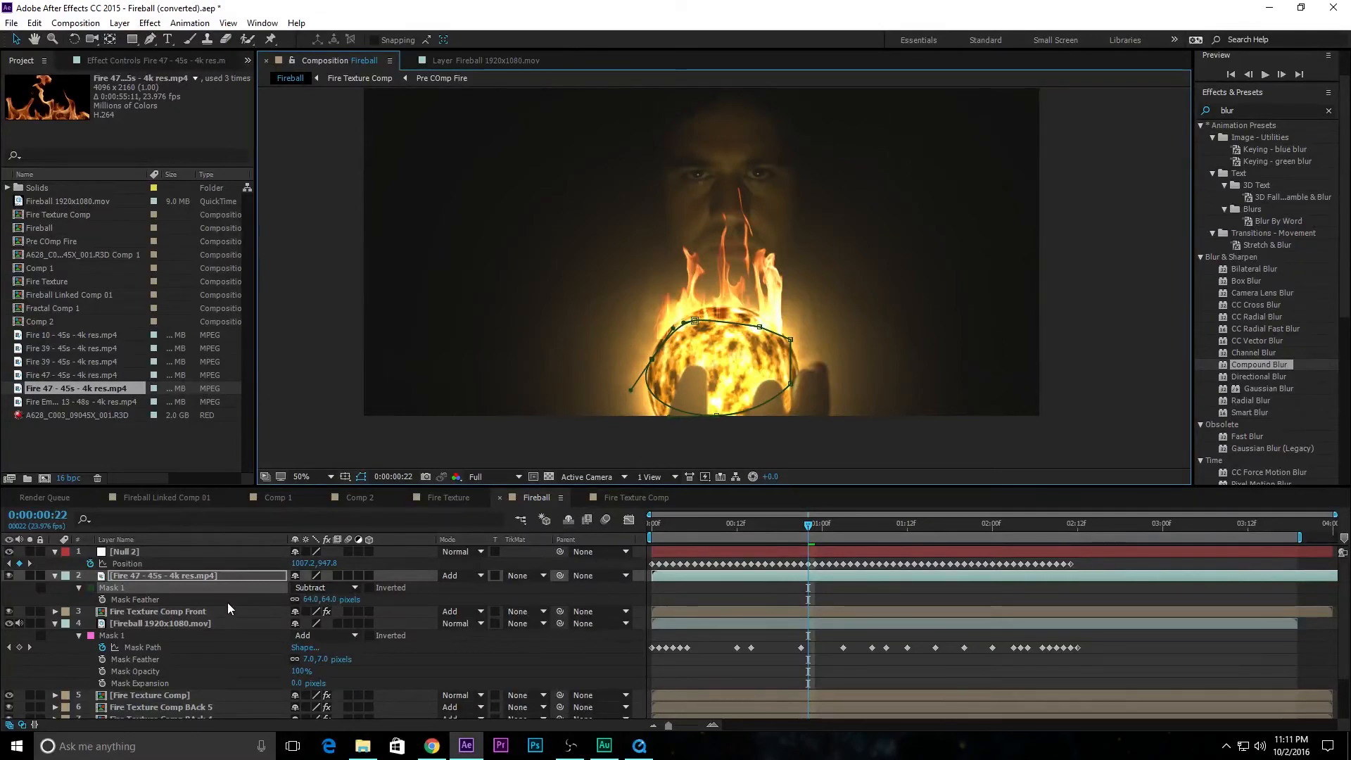
key(m)
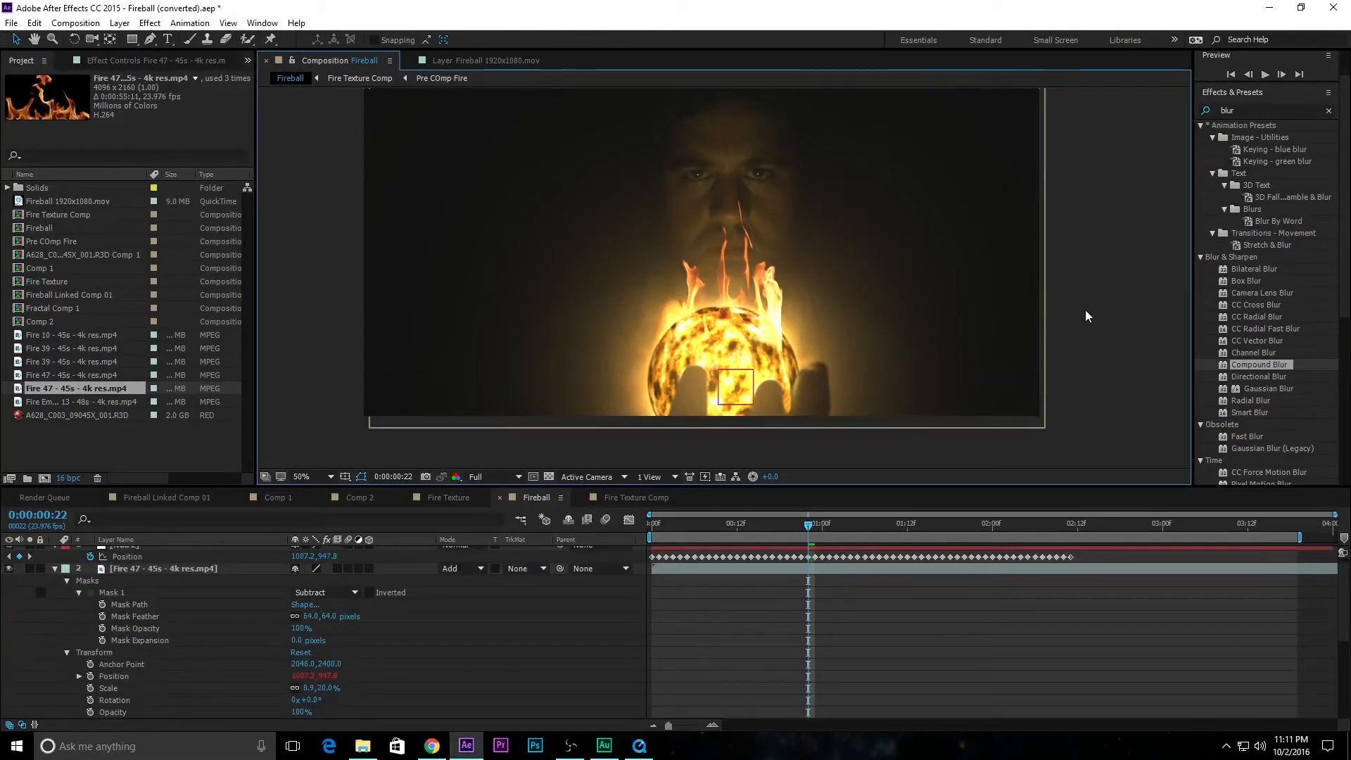
click(203, 571)
click(221, 568)
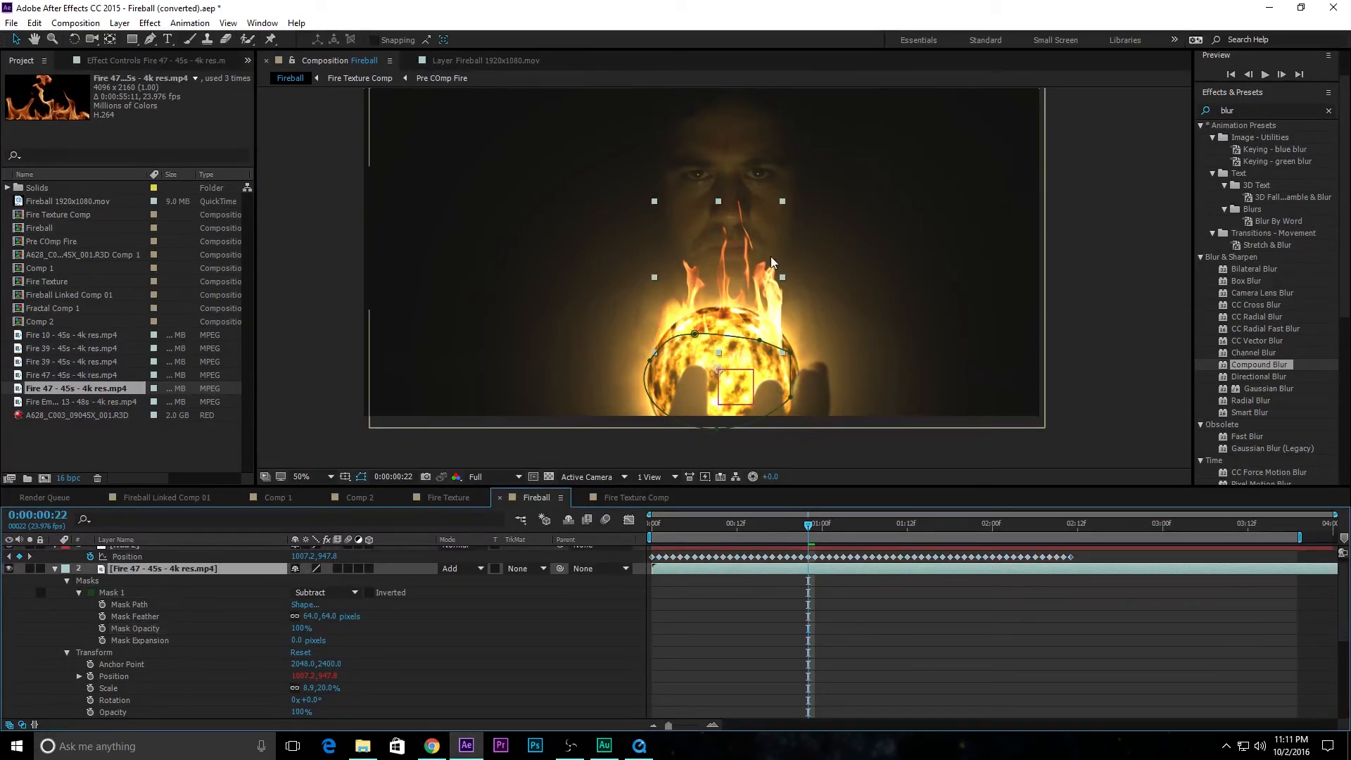
Draw a second closed mask on the Fire 47 layer around the outer edge of the flames on the fireball's right side
click(150, 40)
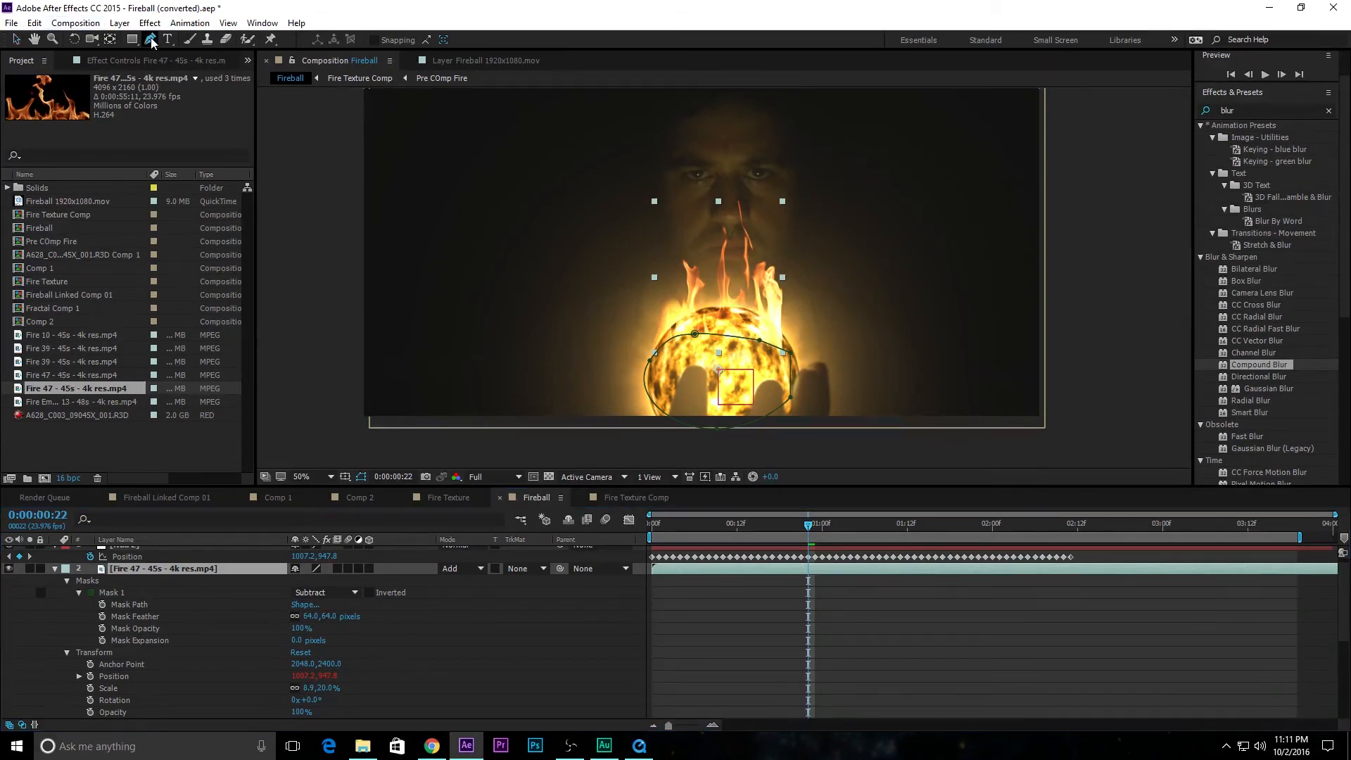
drag(821, 252, 844, 221)
drag(772, 296, 769, 315)
drag(837, 380, 925, 310)
click(829, 257)
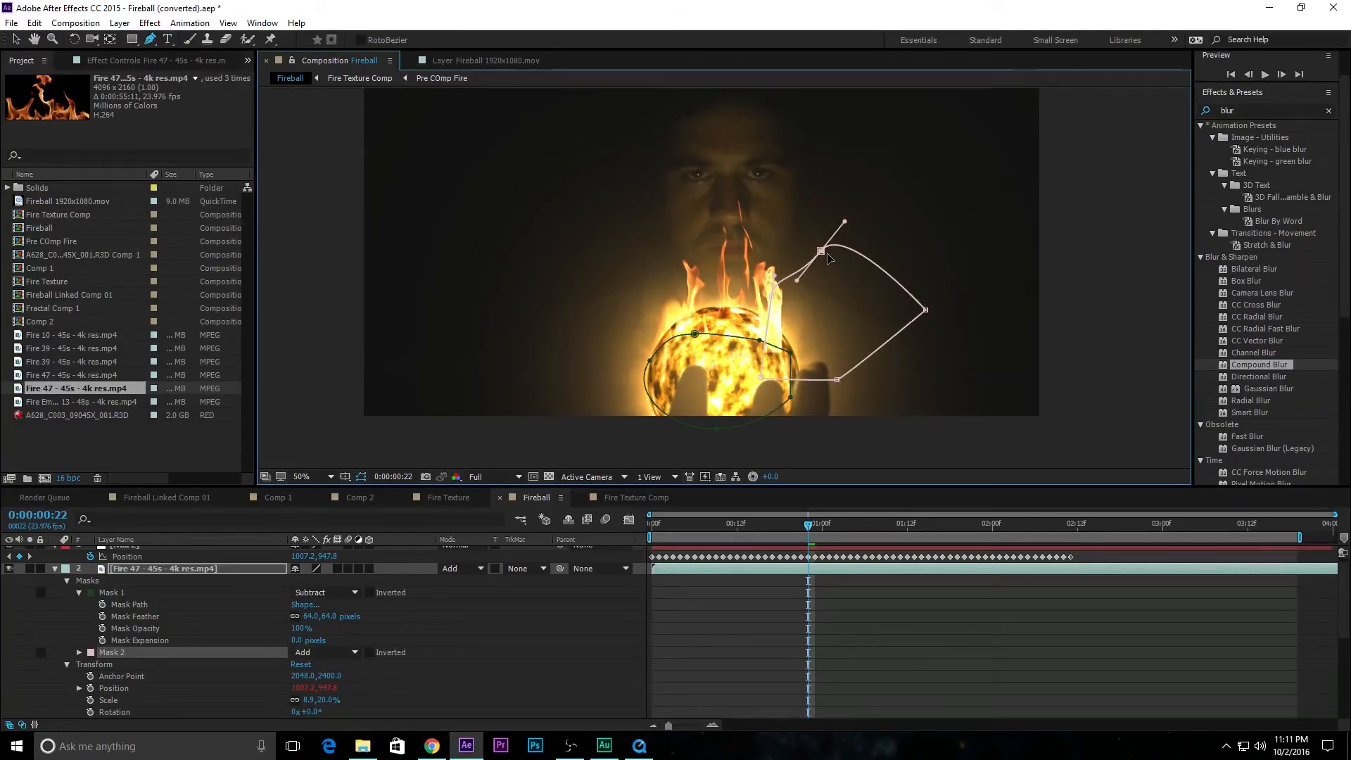
Set the Fire 47 layer's second mask to Subtract and feather it by 186 pixels
click(328, 600)
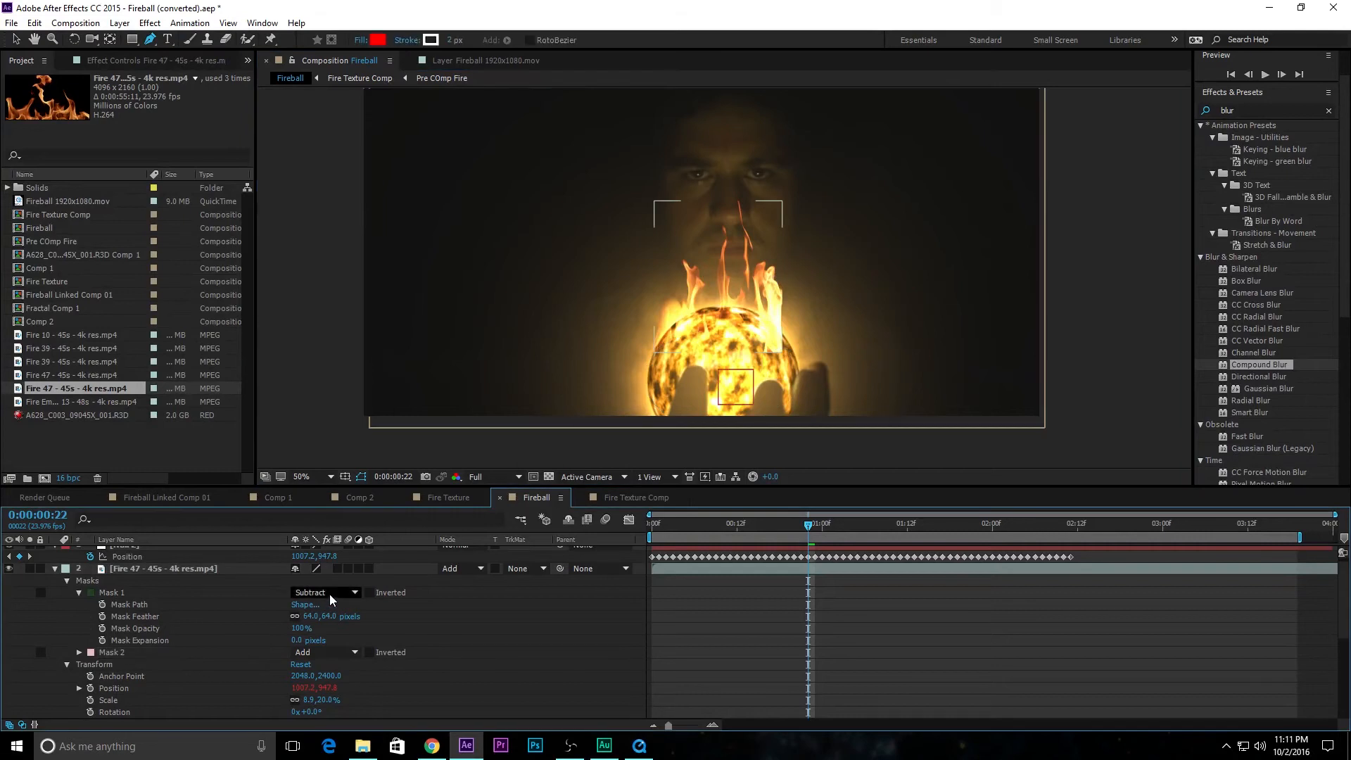
click(332, 652)
click(365, 577)
key(v)
key(f)
Duplicate the masked Fire 47 layer and slide the copy along the timeline to offset its flames in time
click(181, 557)
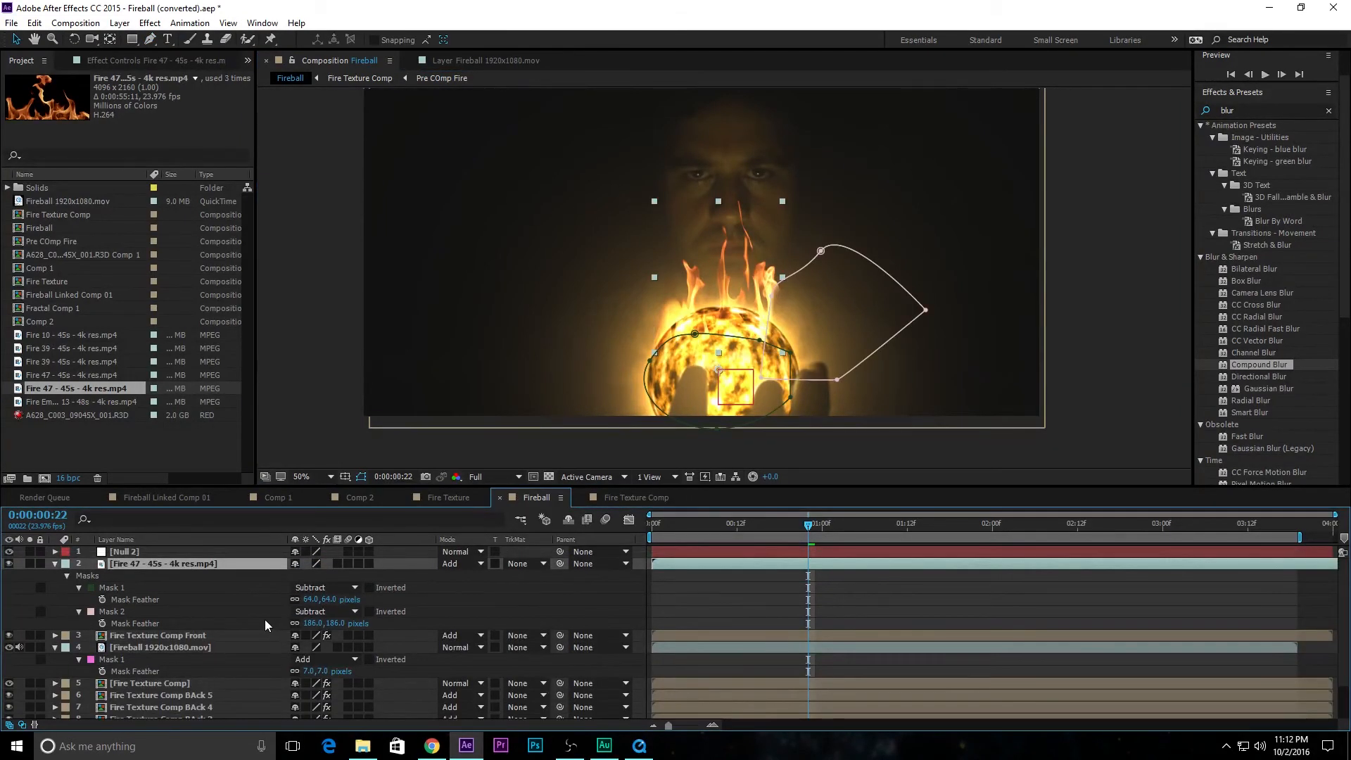
key(ctrl+d)
drag(685, 568, 968, 566)
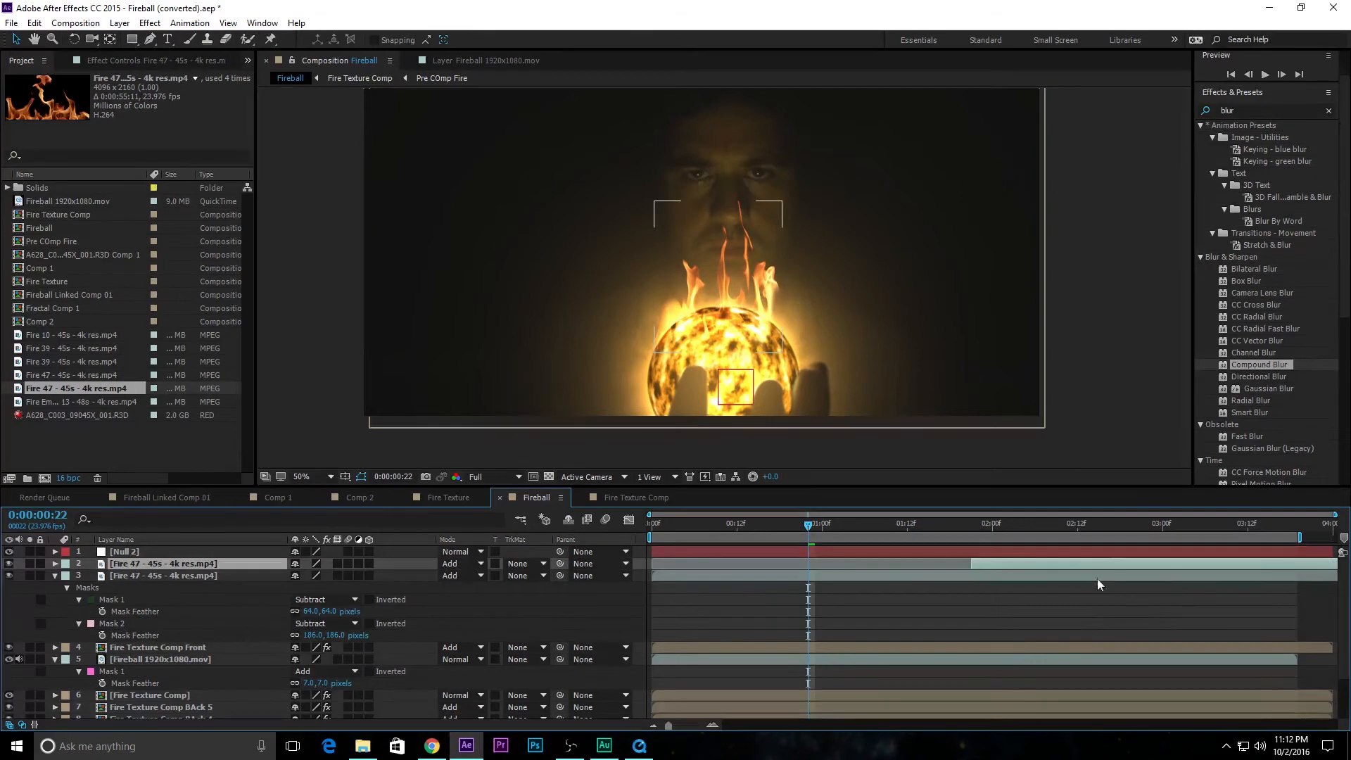
drag(950, 564, 680, 574)
drag(676, 576, 676, 574)
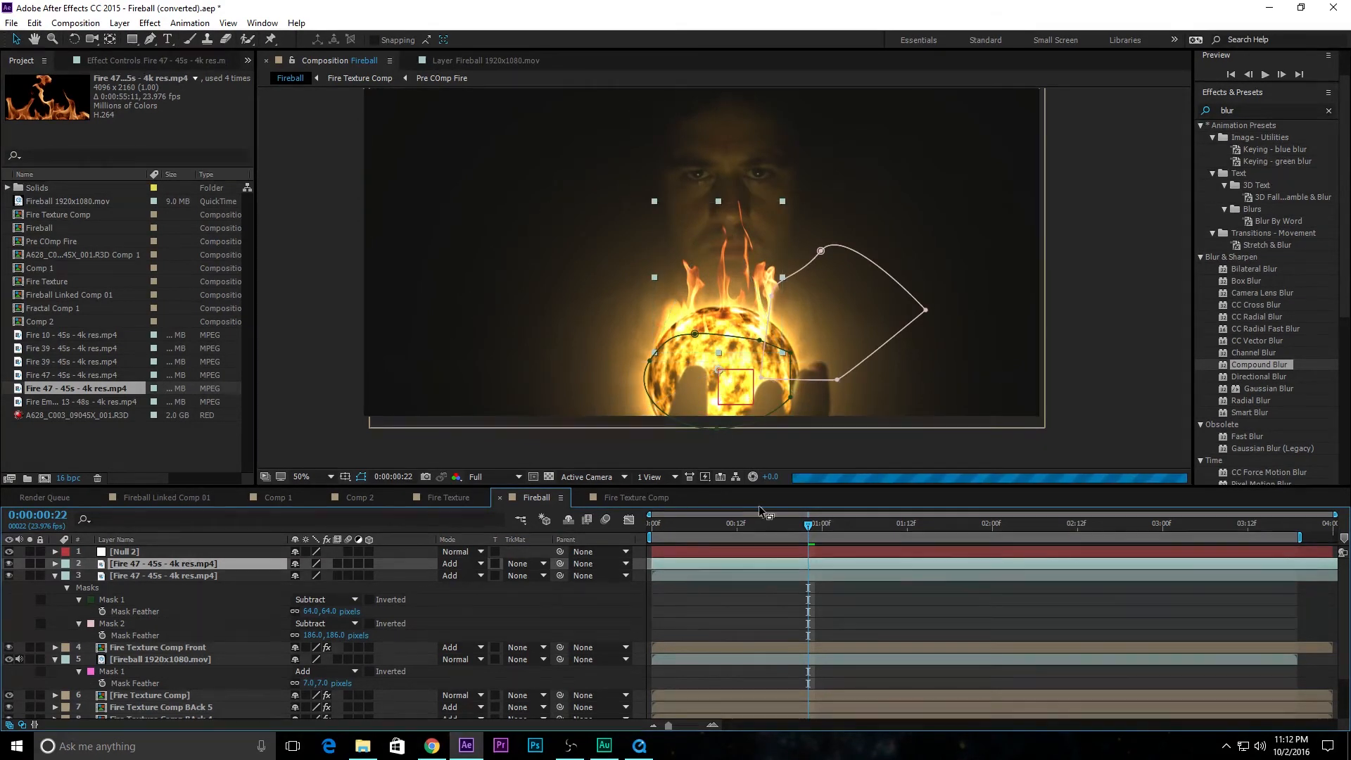
Preview the doubled flames from the first frame and return to the start of the composition
drag(799, 523, 601, 564)
key(space)
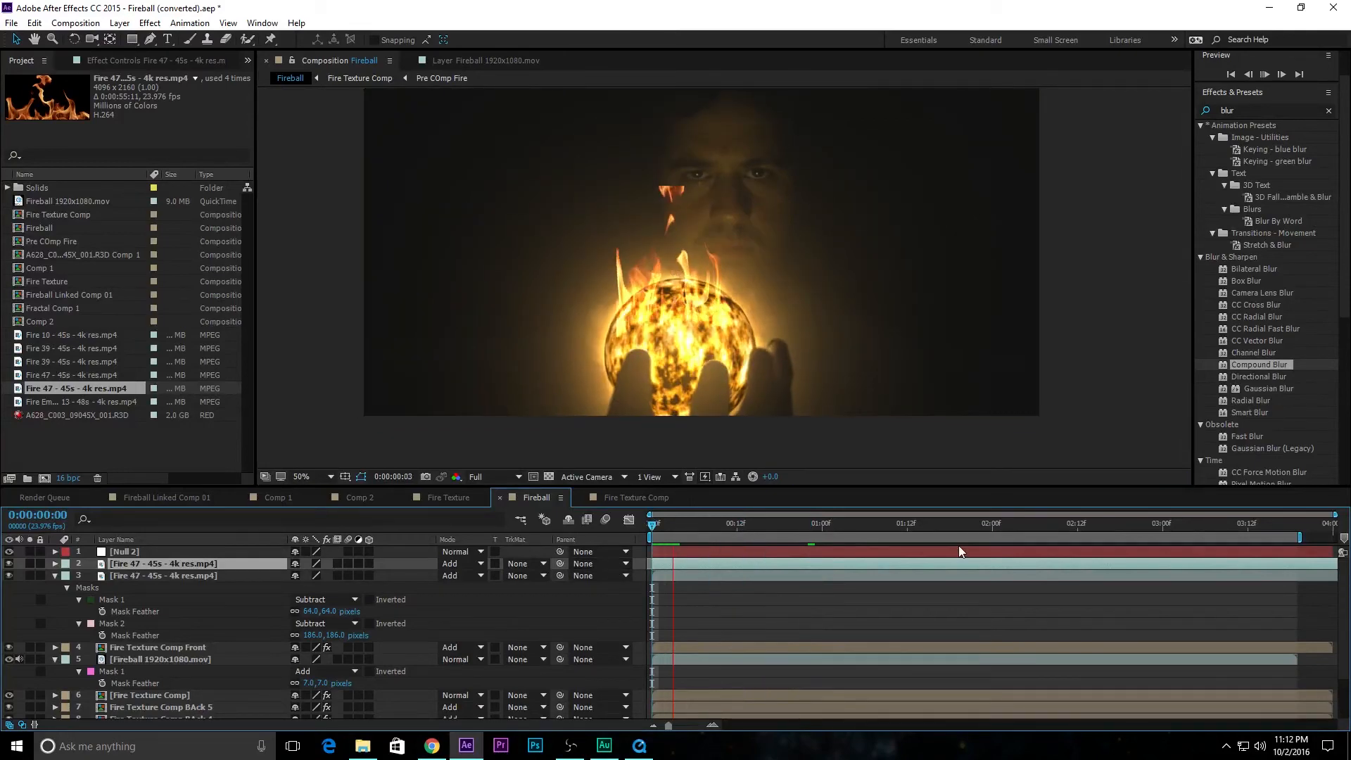
key(space)
drag(673, 530, 635, 542)
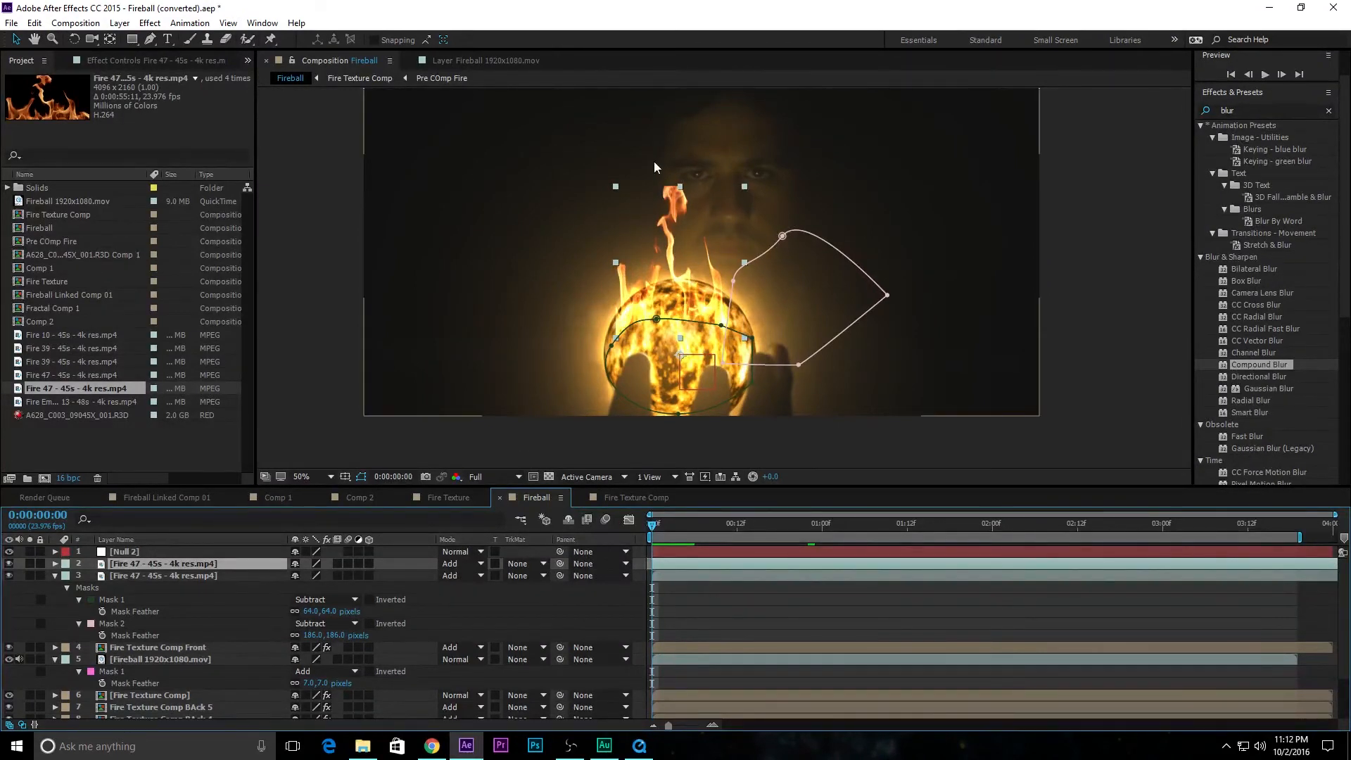
Draw a closed third mask on the upper Fire 47 layer around the stray flame tips above the fireball
click(149, 40)
click(588, 162)
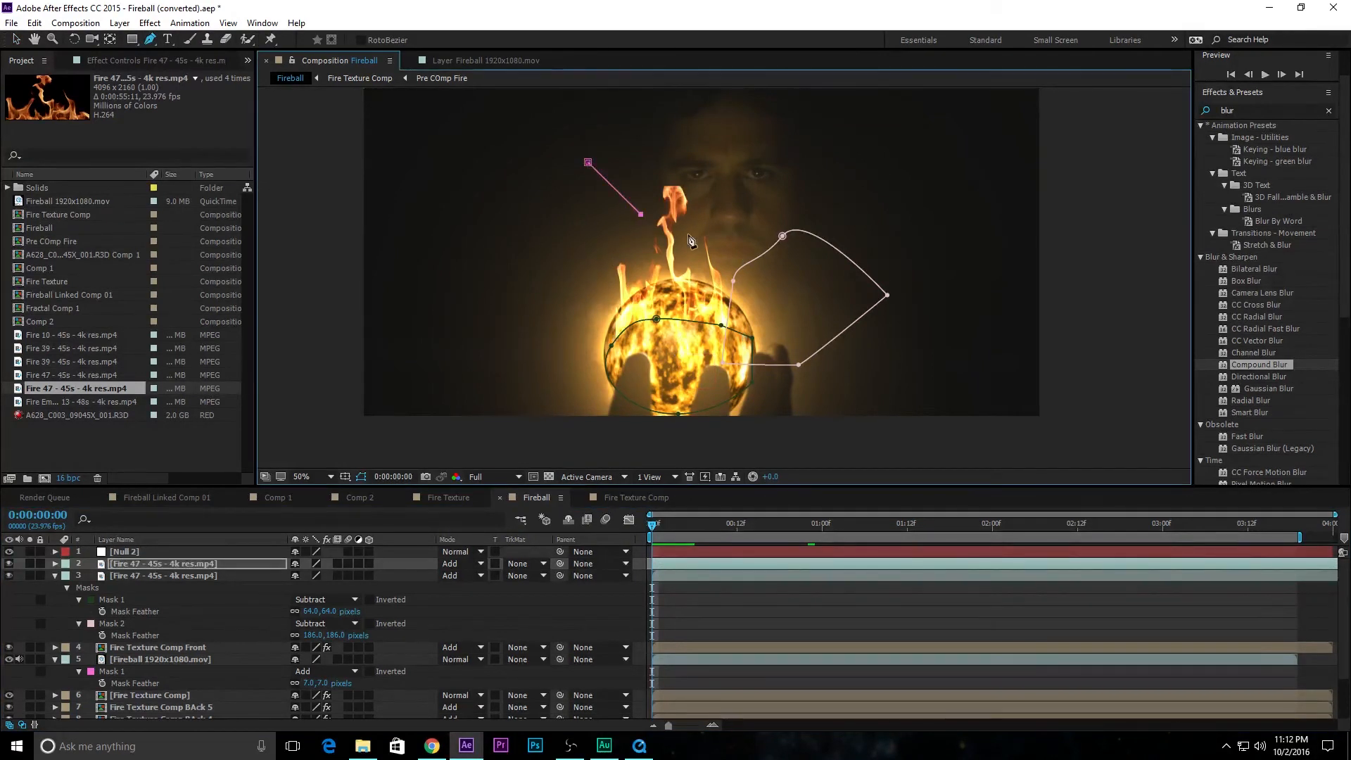
click(750, 232)
click(817, 179)
click(742, 107)
click(607, 131)
click(589, 162)
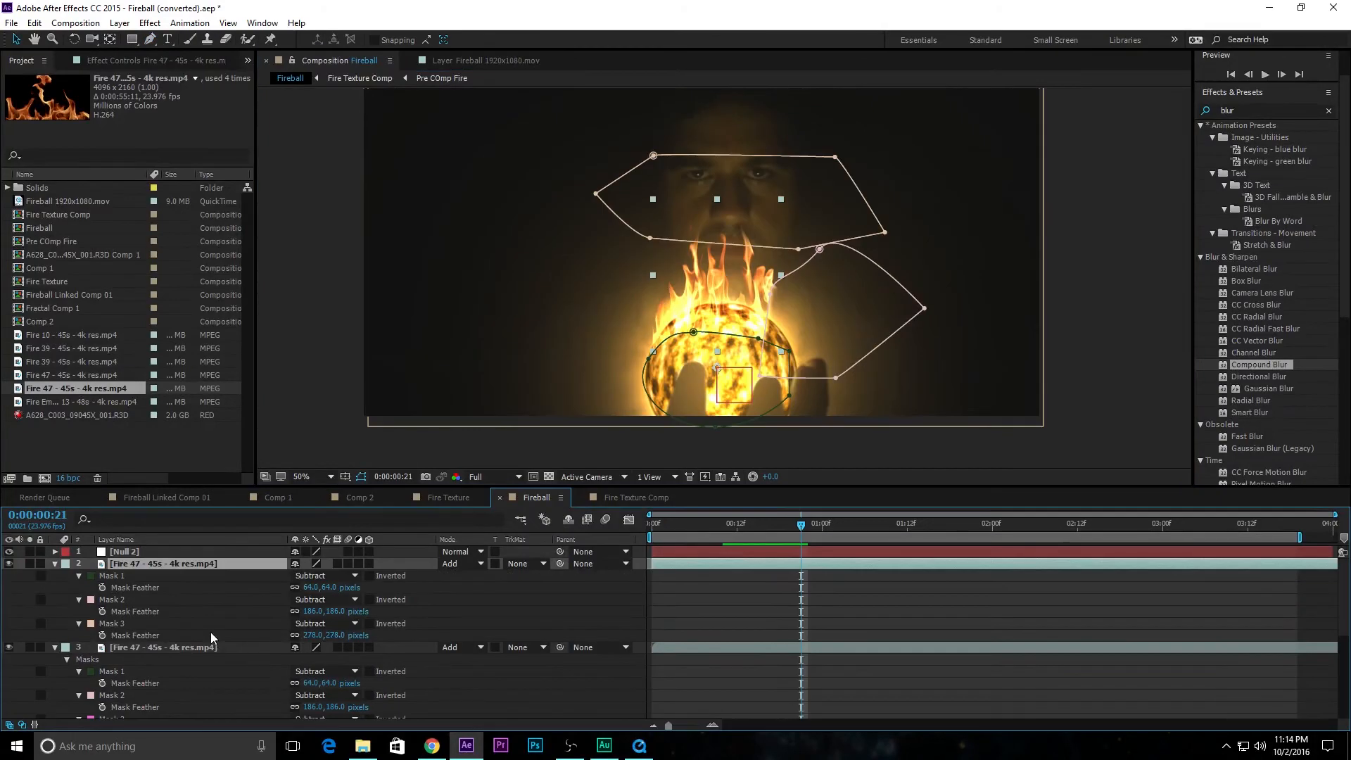
Duplicate the uppermost Fire 47 layer and try shifting the copy along the timeline
key(ctrl+d)
drag(659, 561, 999, 563)
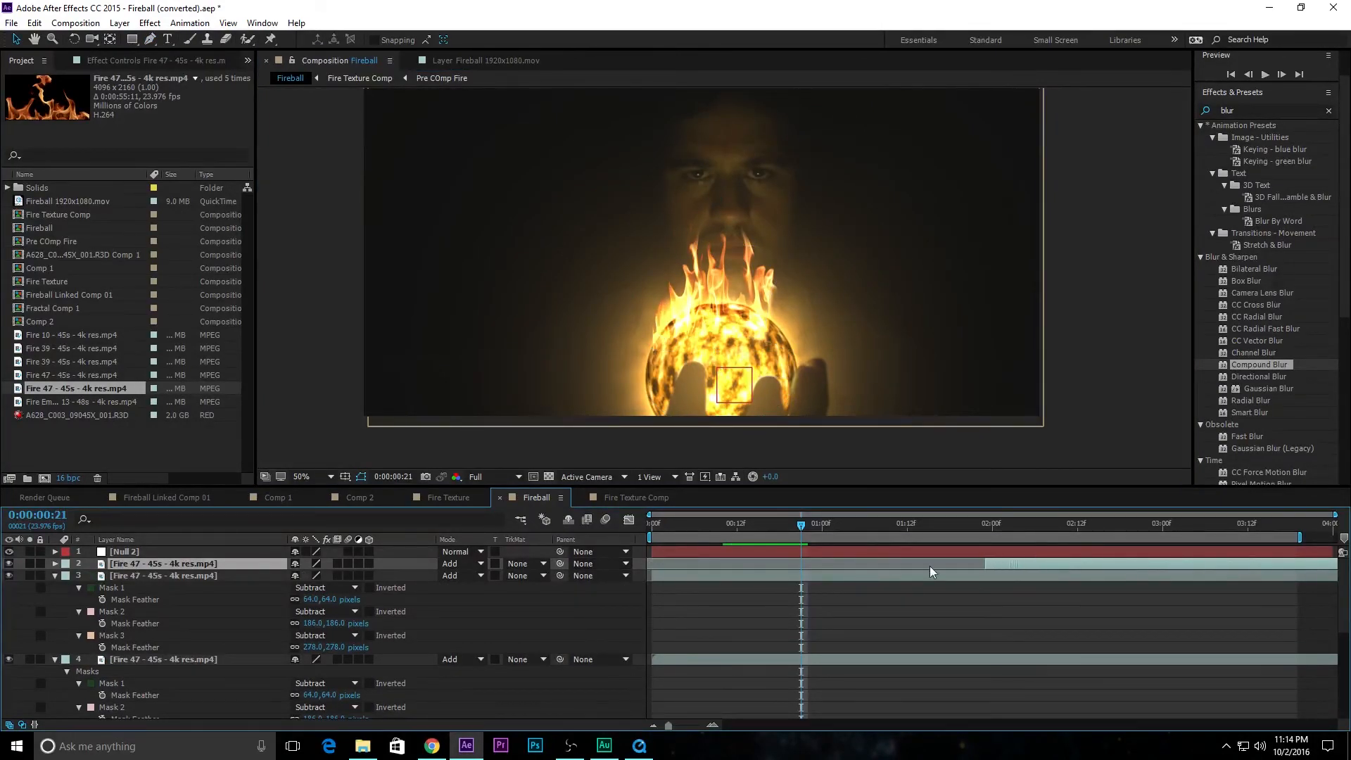
key(ctrl+z)
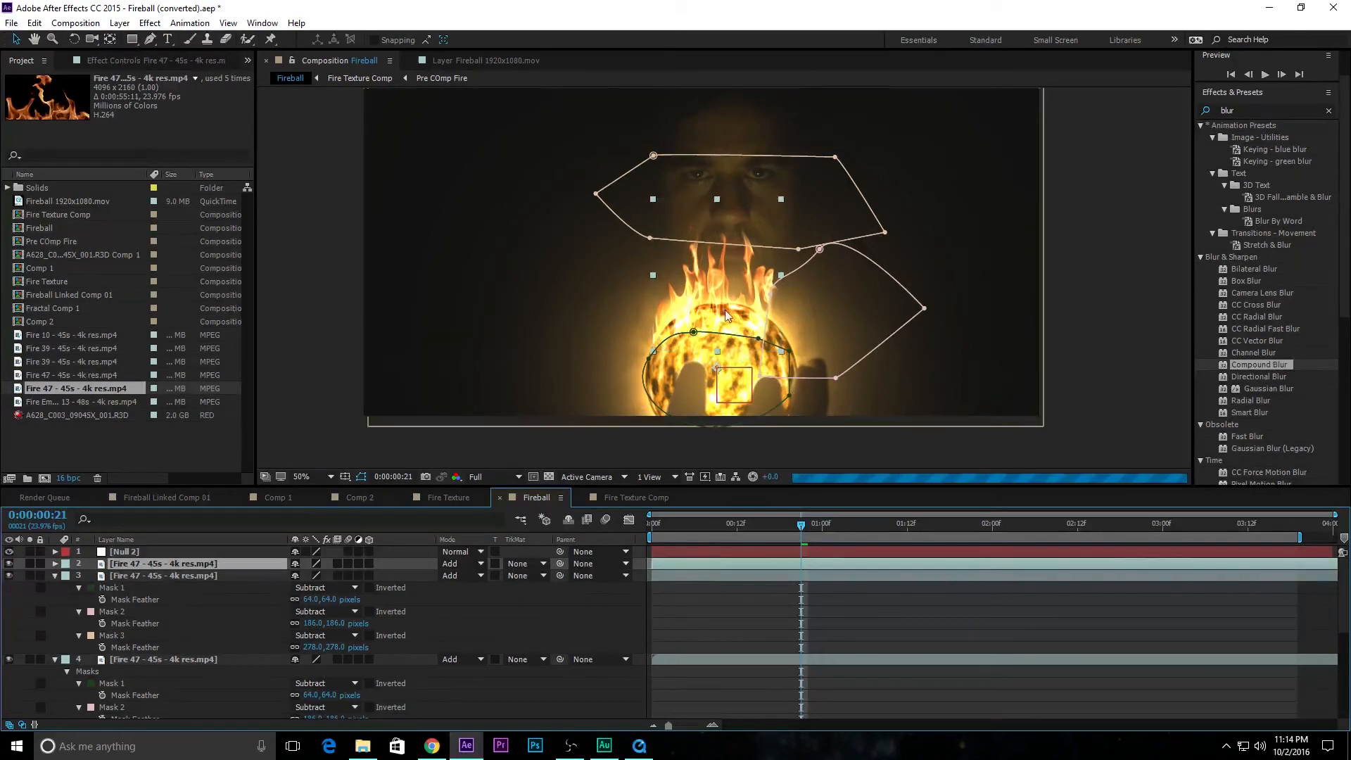
Lower the new Fire 47 copy over the fireball by setting its anchor point to 2048, 1605
key(m)
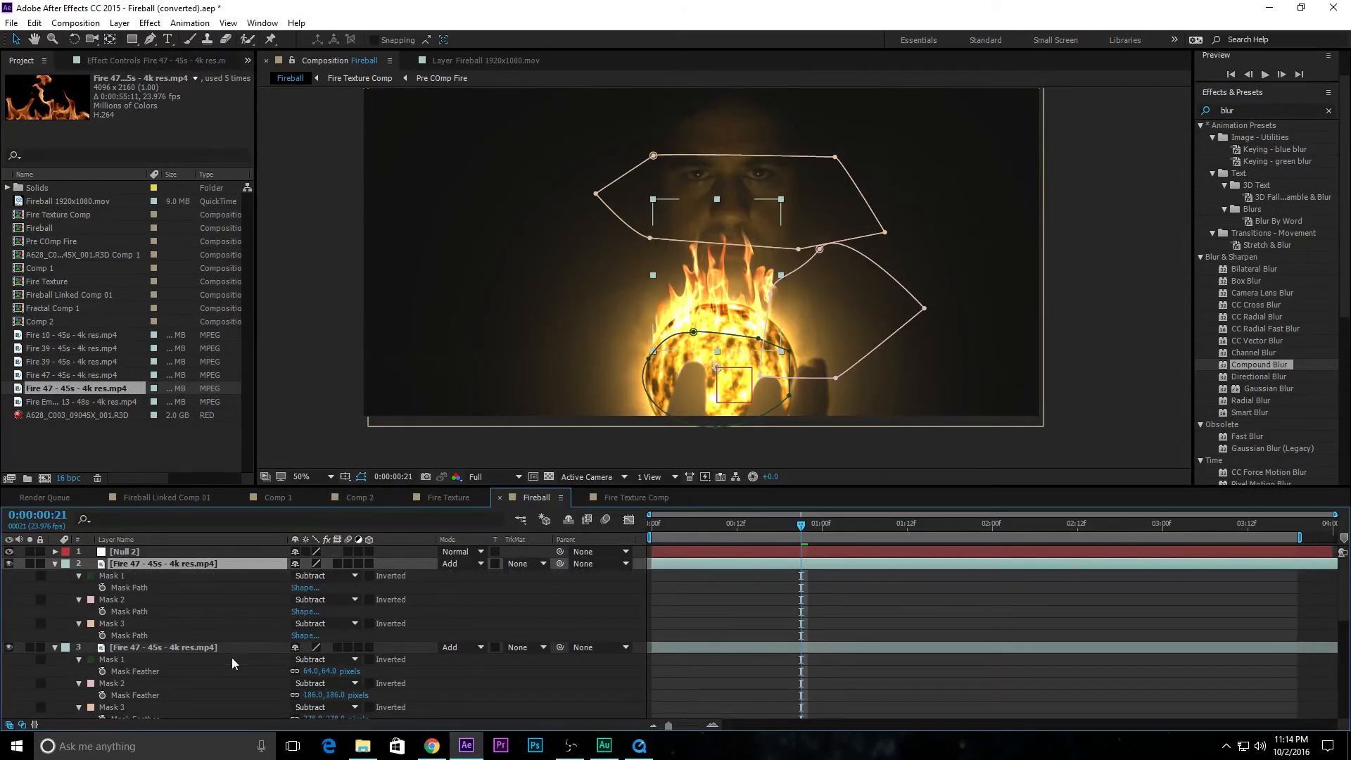
key(m)
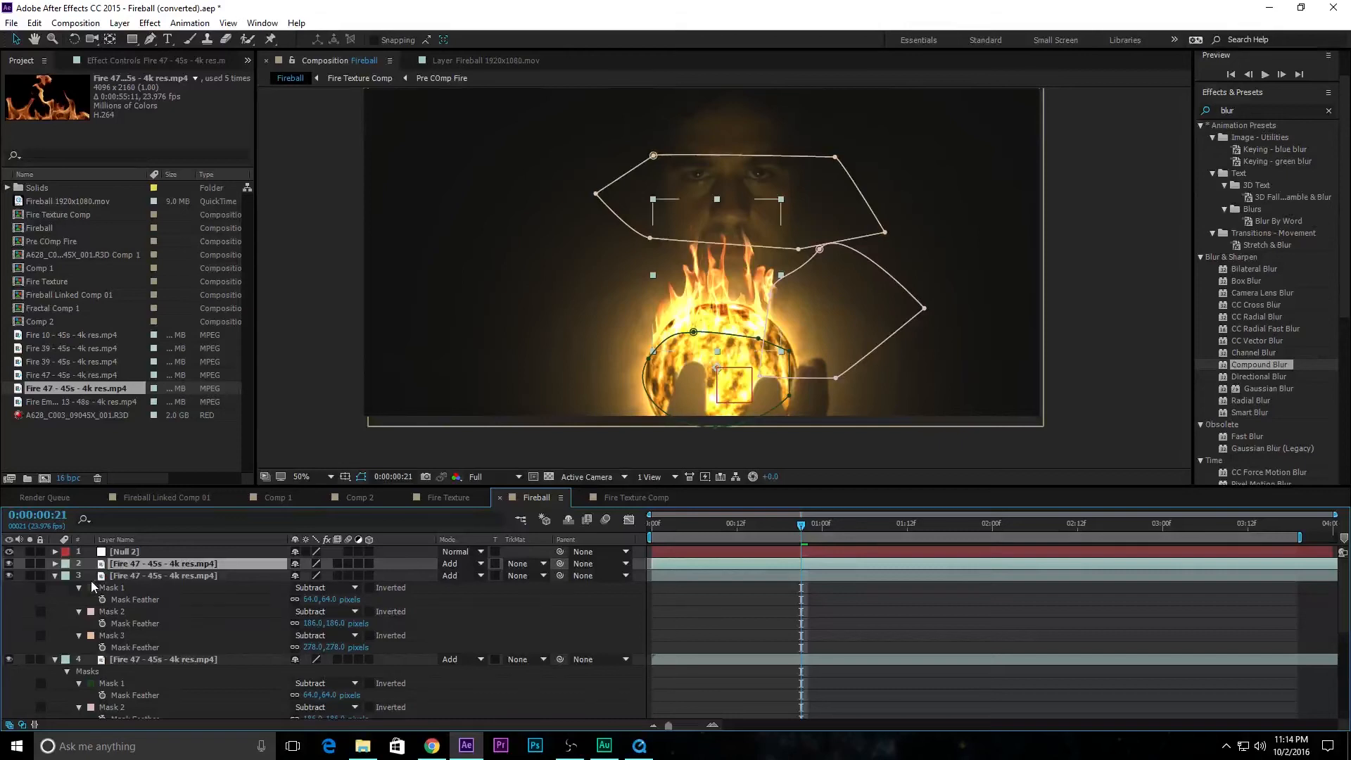
click(56, 564)
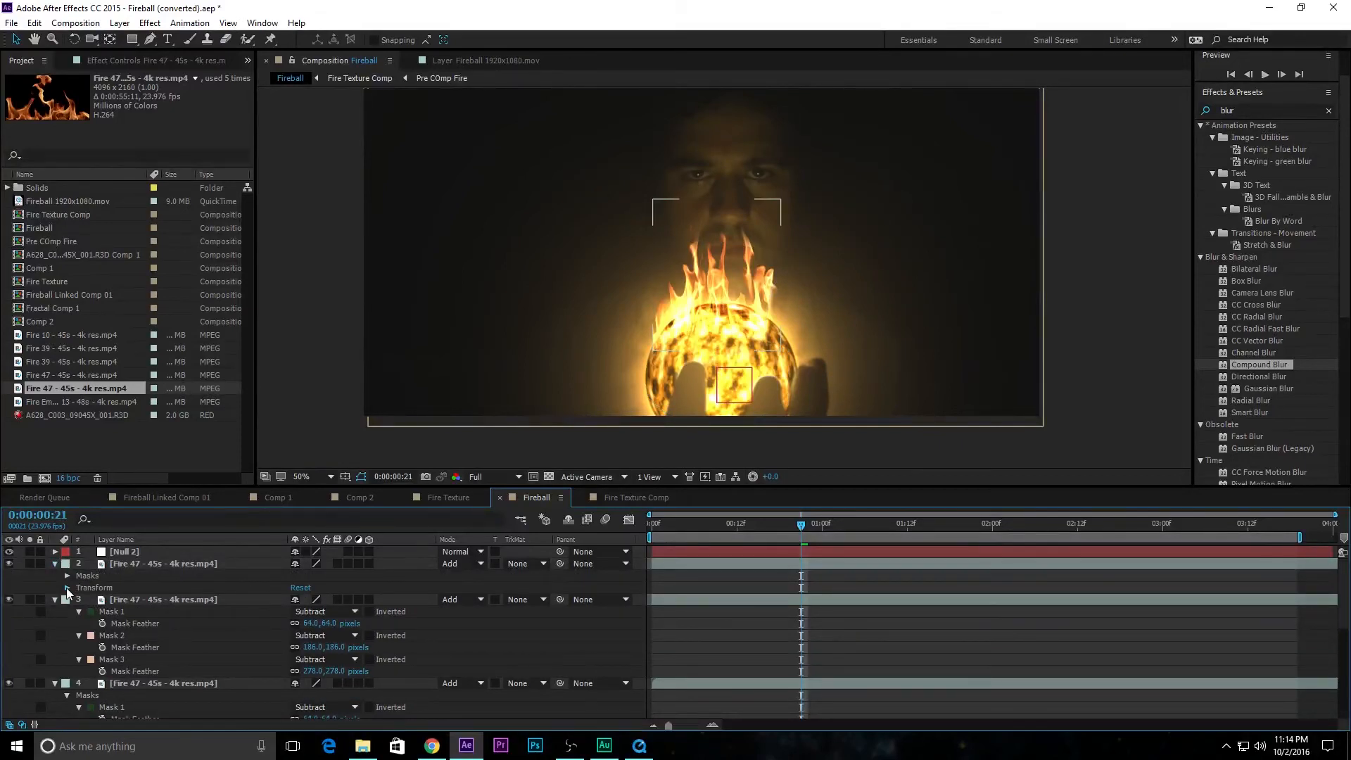
click(66, 588)
click(123, 600)
drag(332, 599, 321, 638)
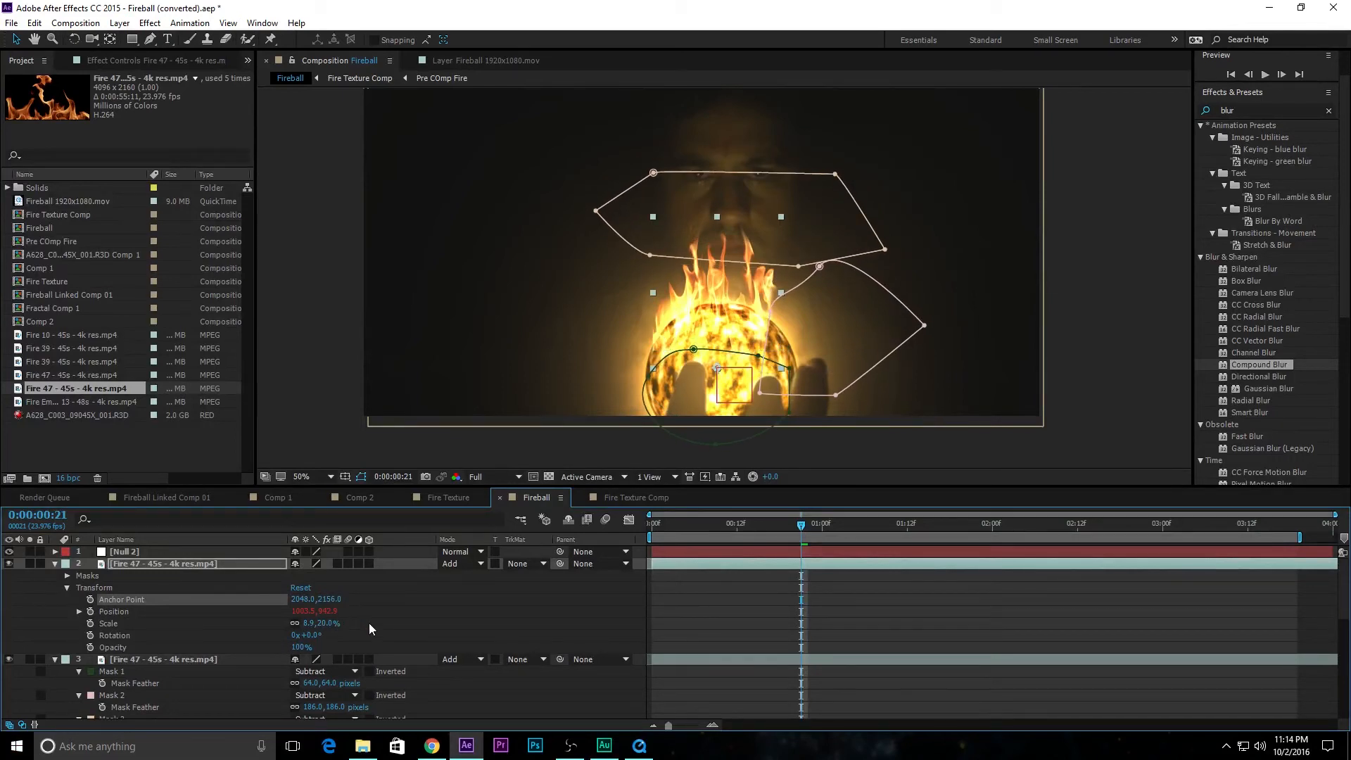
drag(328, 599, 2, 729)
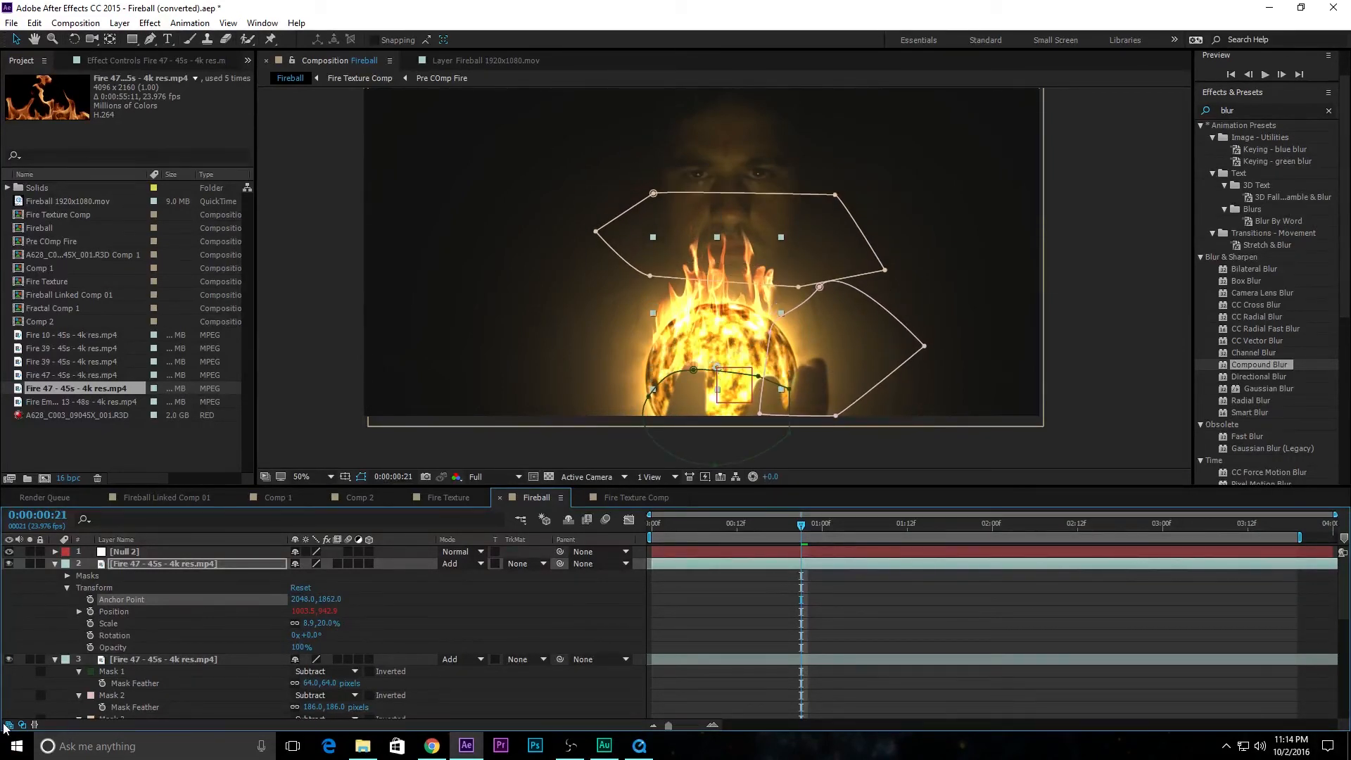
drag(329, 599, 2, 753)
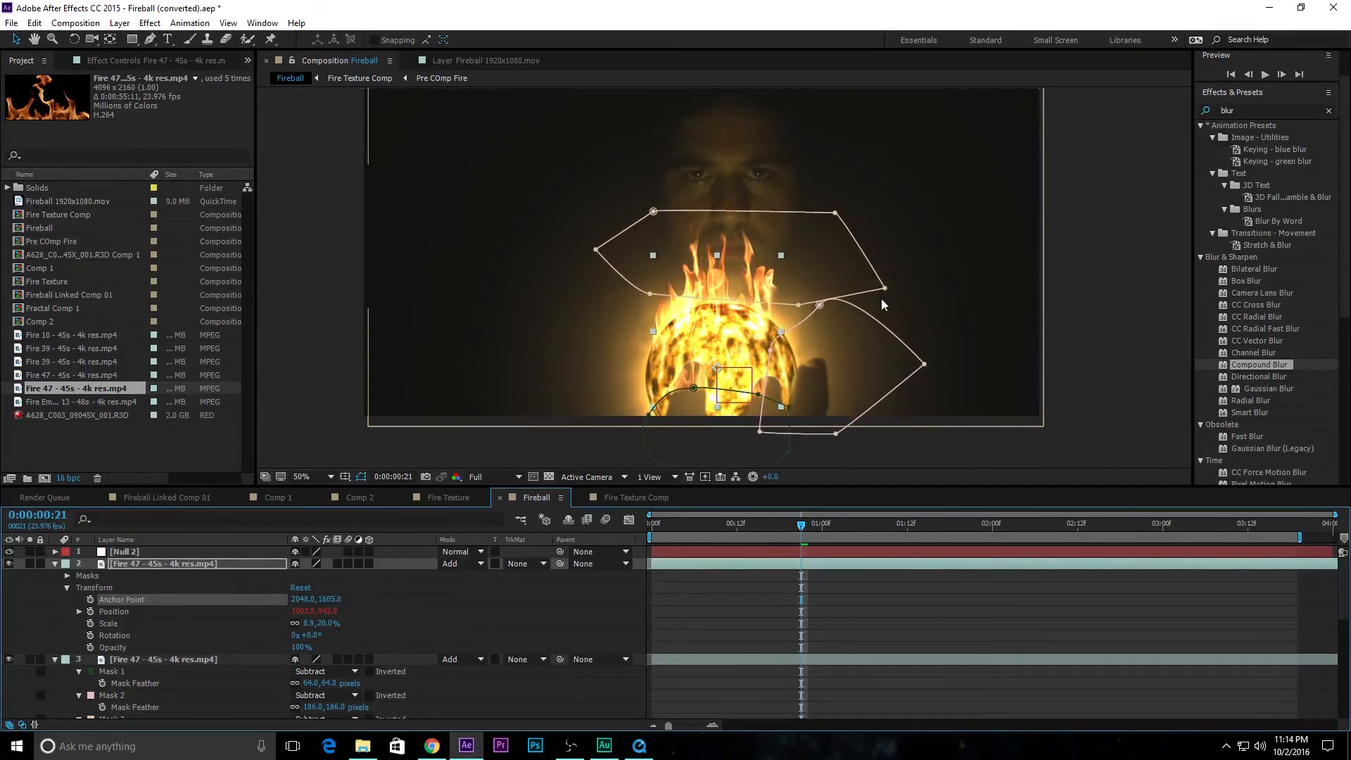
Stretch the uppermost Fire 47 layer to a scale of 9.8, 47% and set its anchor point to 1899, 1779
drag(779, 250, 786, 221)
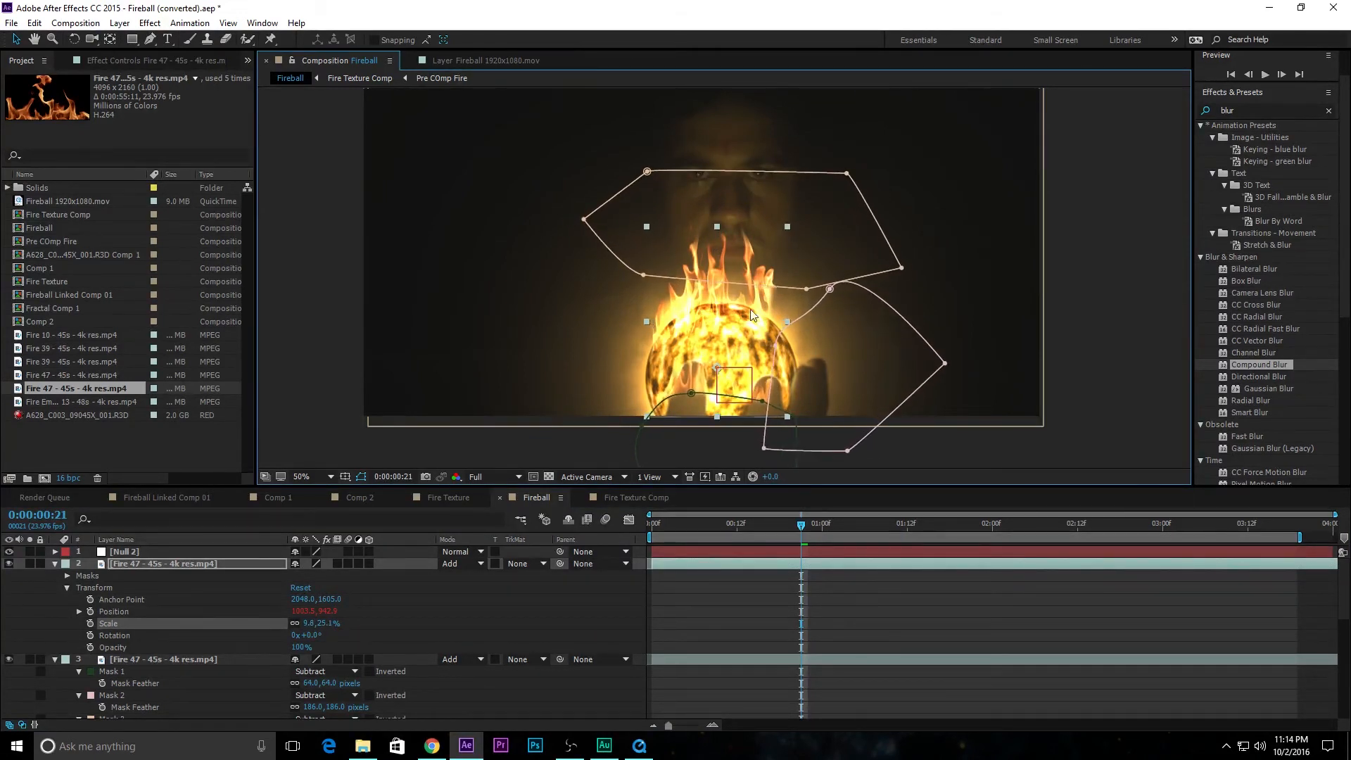
drag(302, 599, 185, 605)
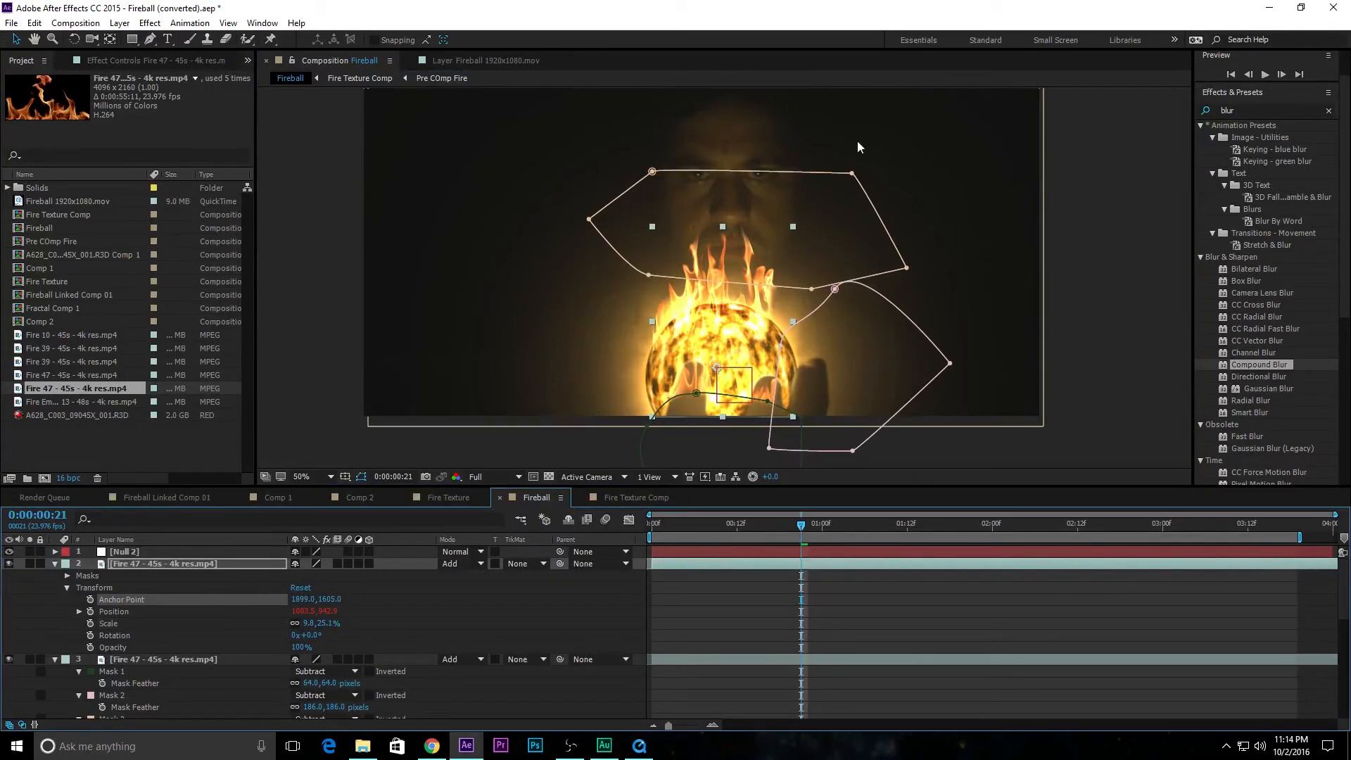
drag(722, 226, 747, 104)
drag(328, 600, 450, 599)
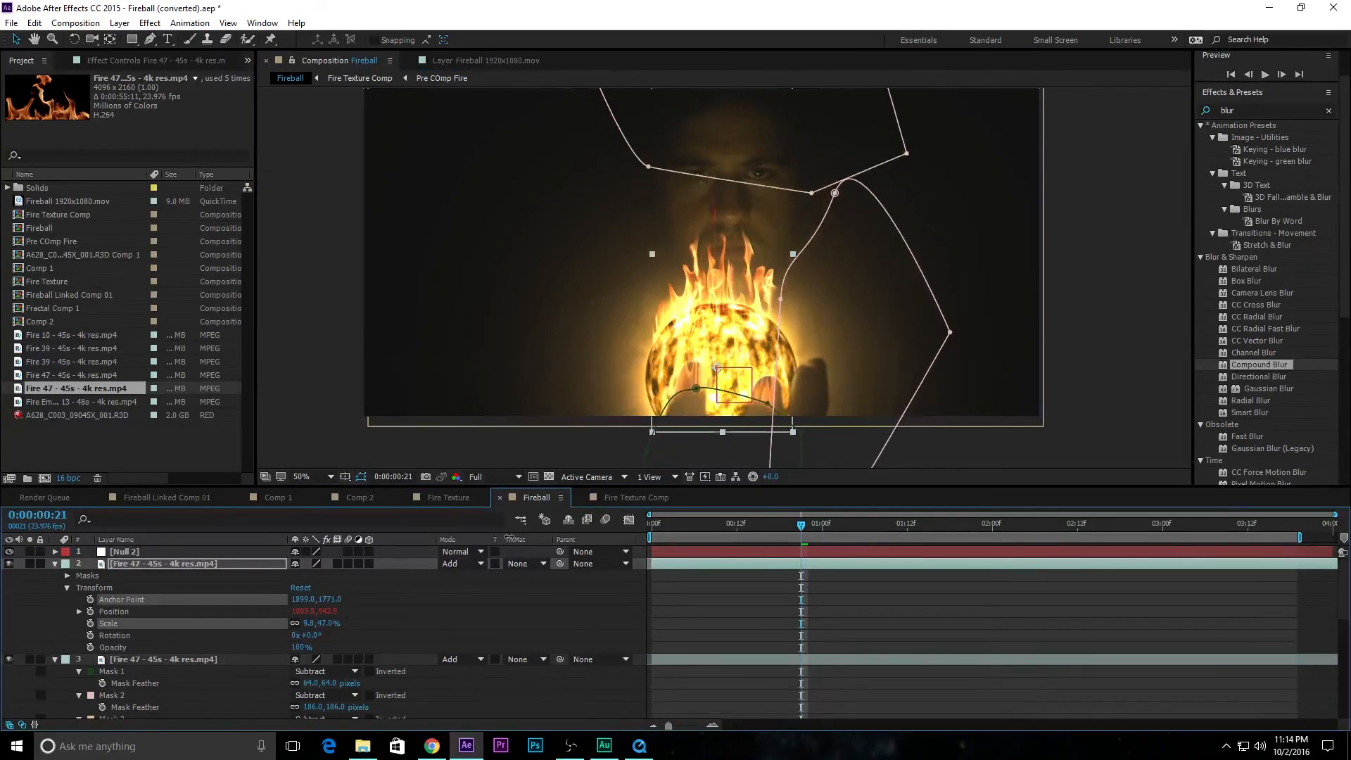
drag(520, 532, 519, 531)
ctrl+click(217, 619)
click(179, 585)
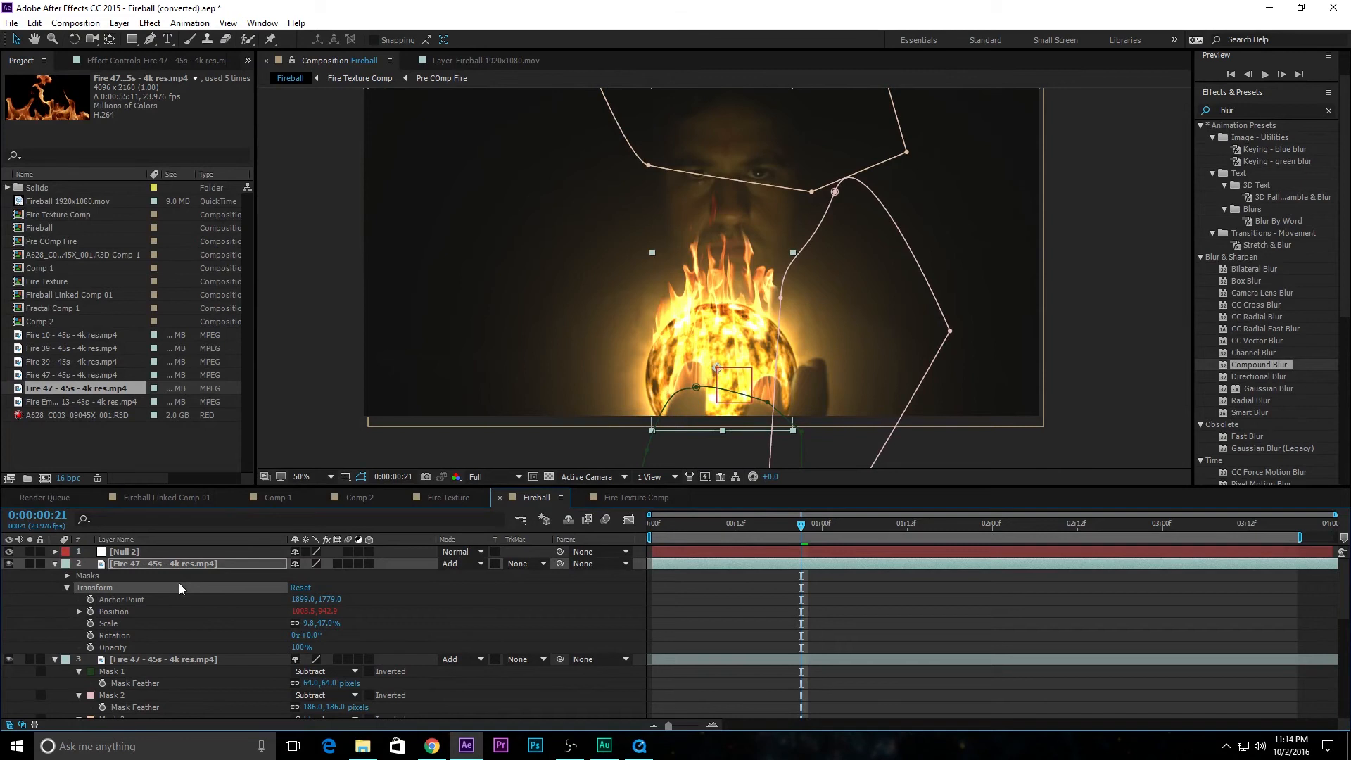
Collapse the three Fire 47 layers and move them together below the masked Fireball 1920x1080.mov layer
click(192, 561)
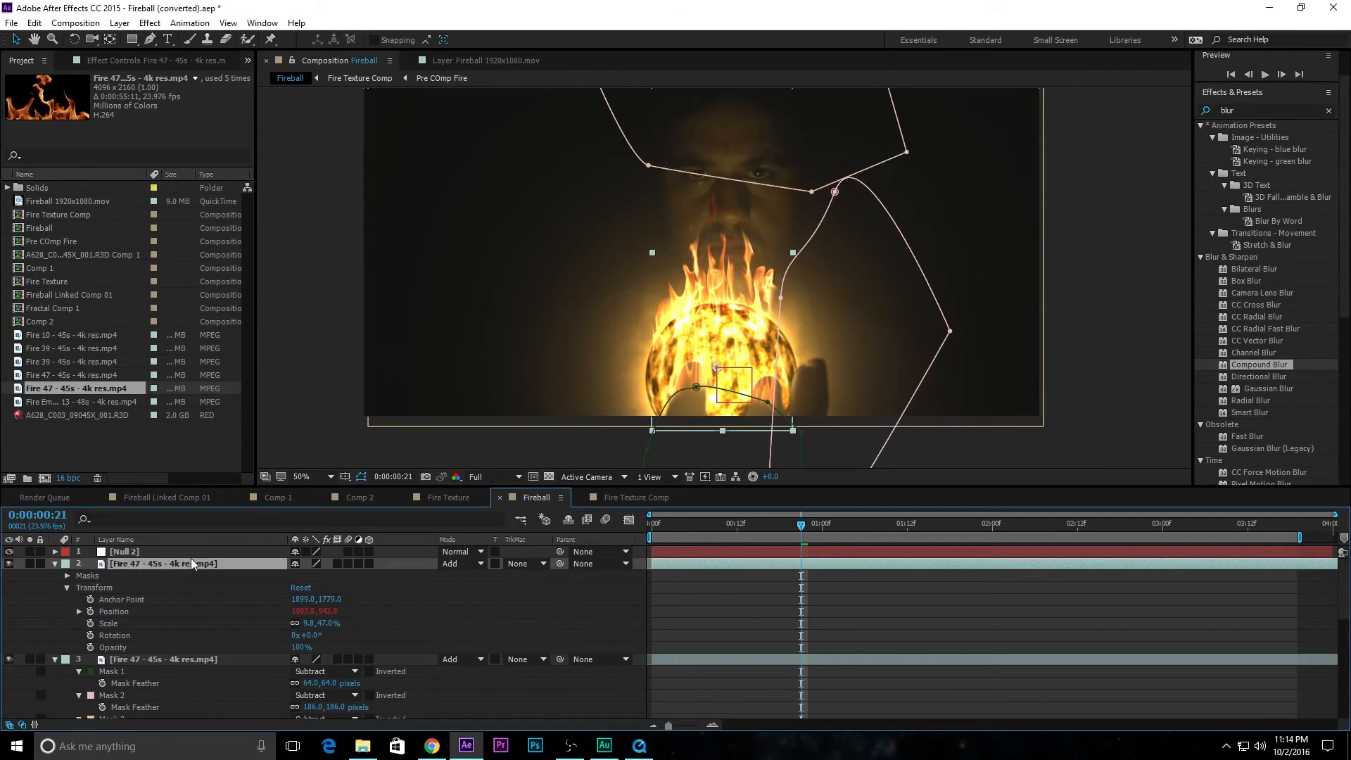
click(55, 563)
click(55, 575)
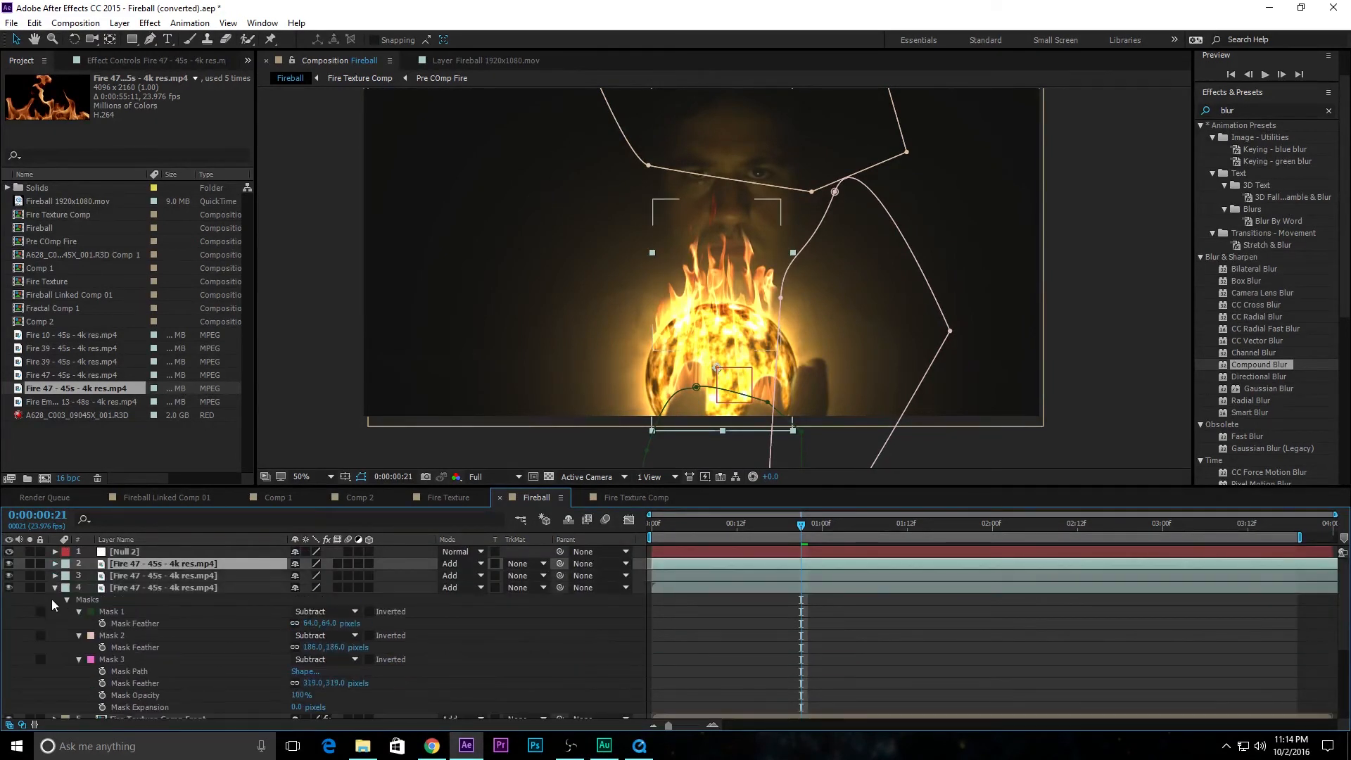
click(54, 588)
click(154, 588)
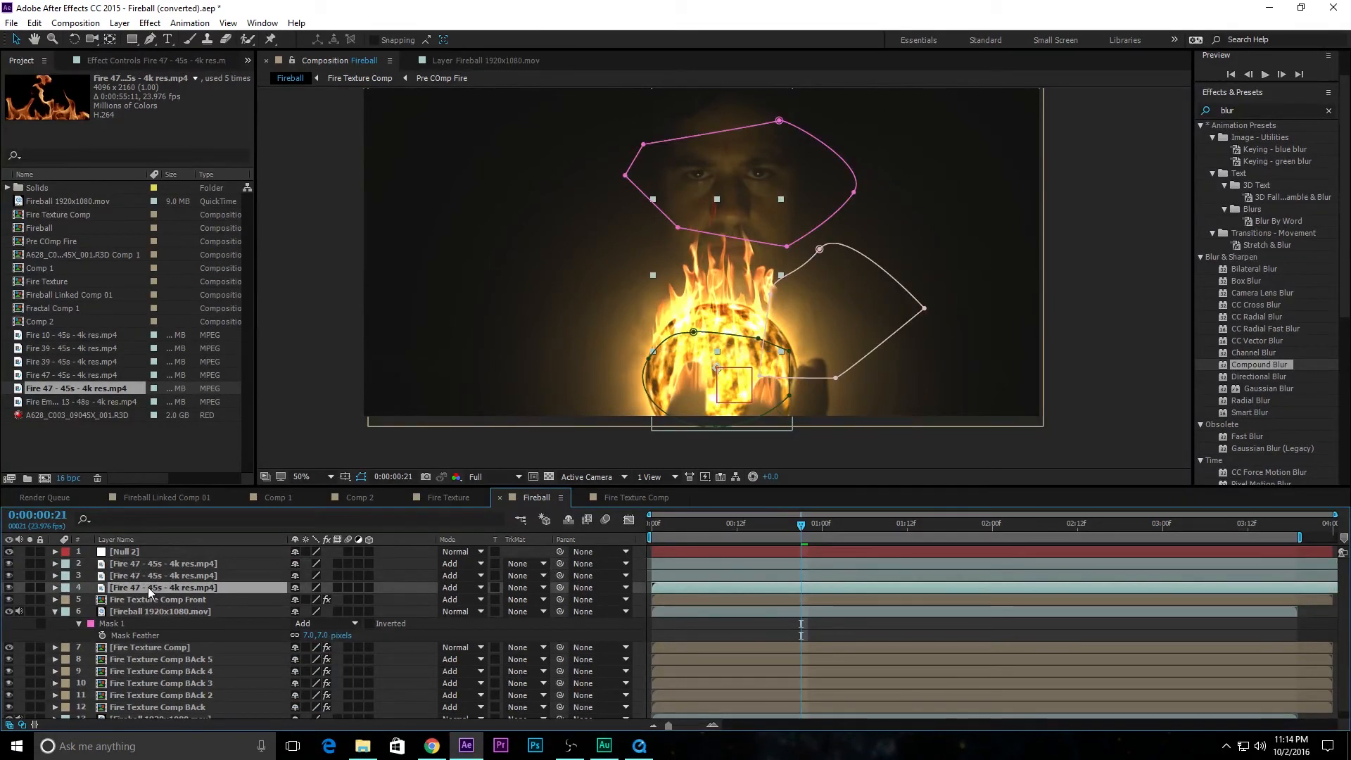
shift+click(153, 565)
drag(158, 562, 144, 634)
click(1133, 347)
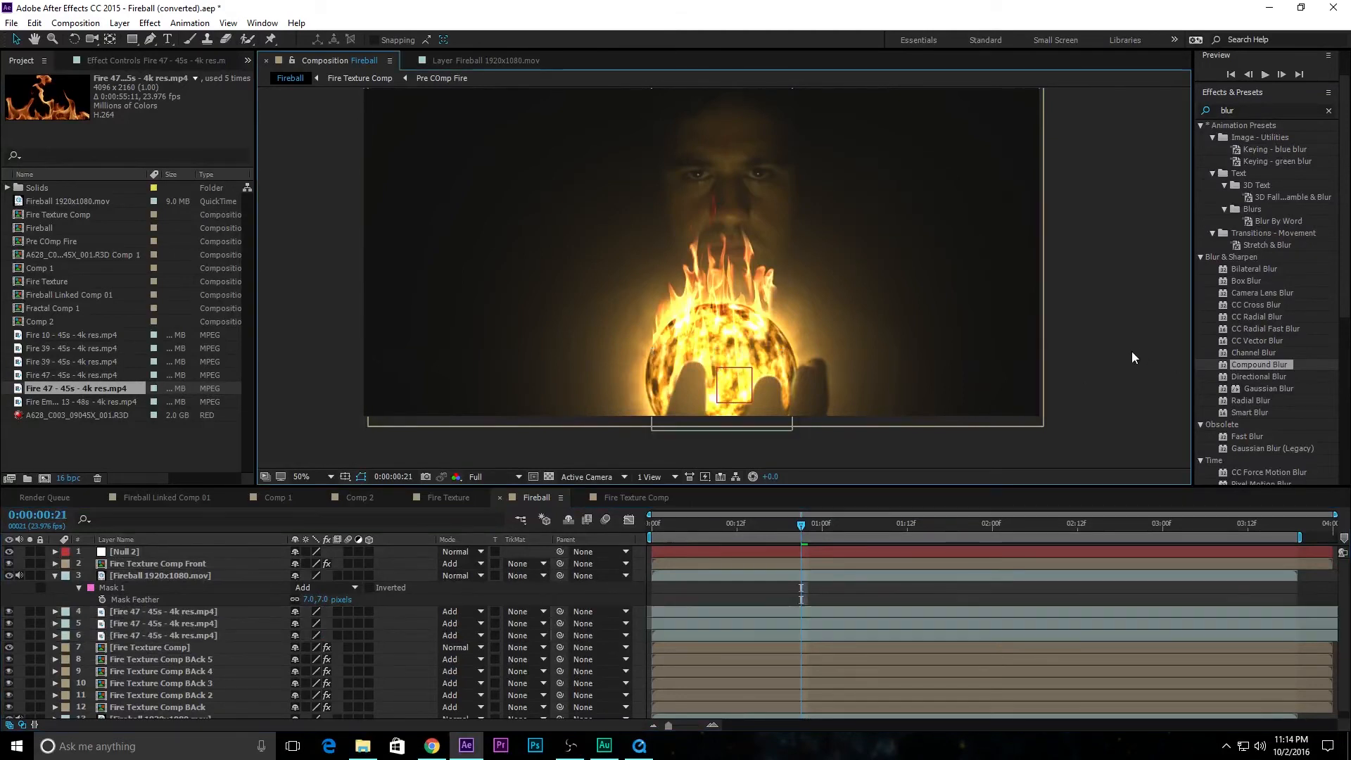
Preview the flames behind the fingers and compare the masked hand footage and upper two Fire 47 layers hidden and shown
key(space)
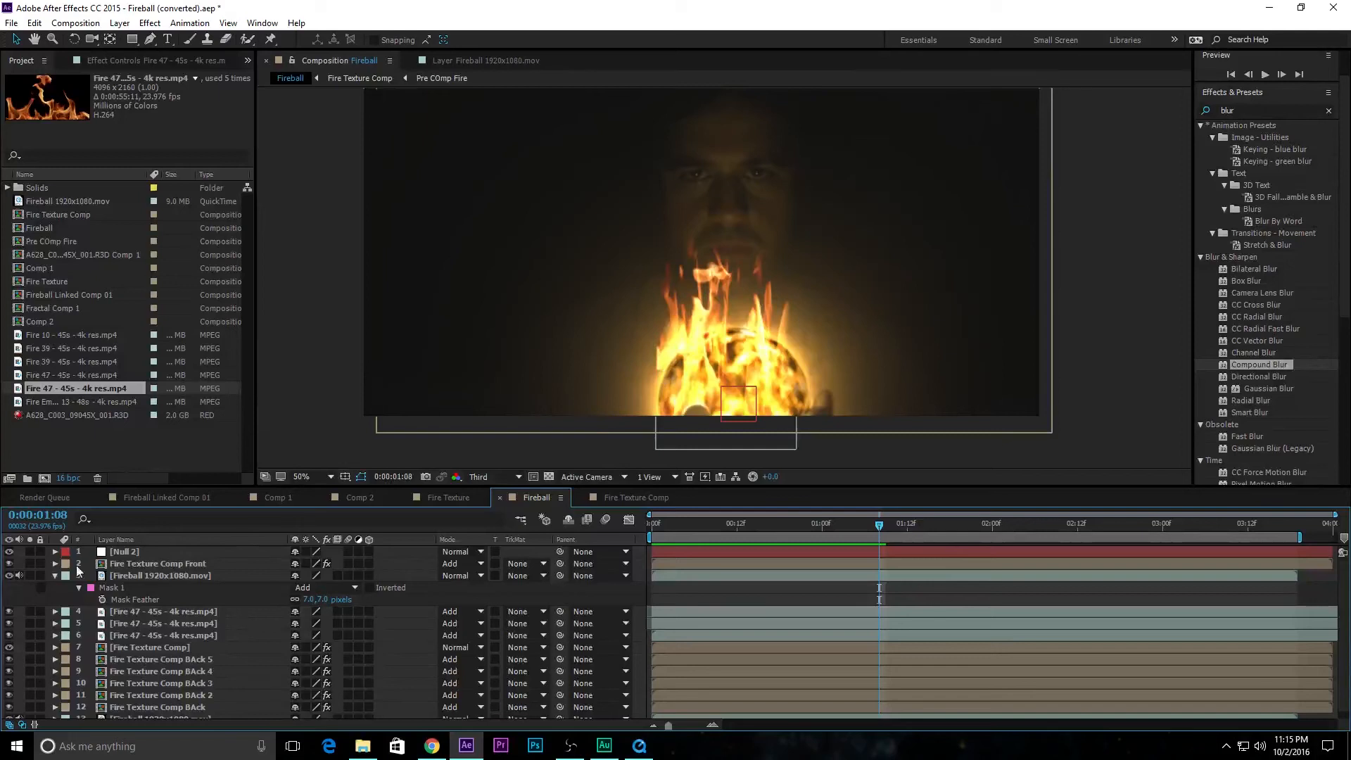
click(9, 577)
click(8, 577)
click(9, 613)
click(9, 613)
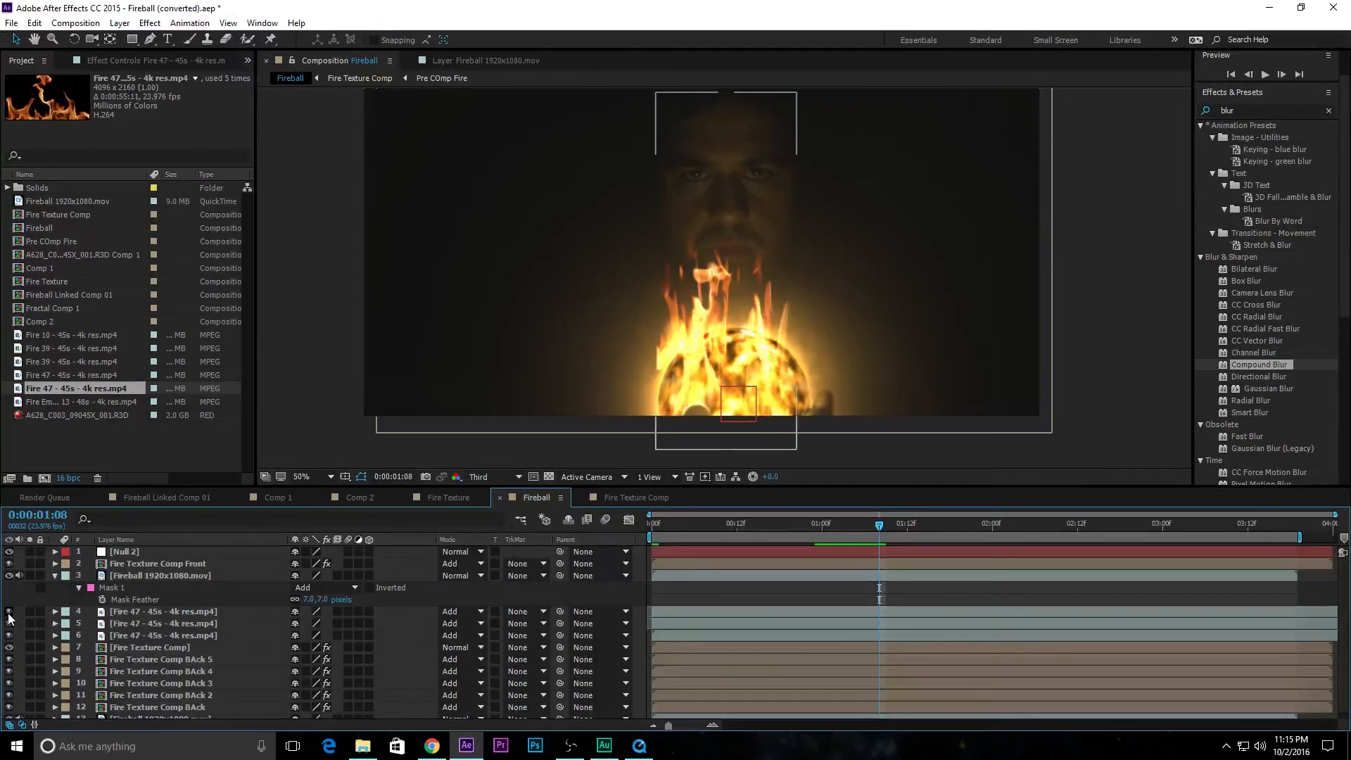
click(9, 624)
click(10, 624)
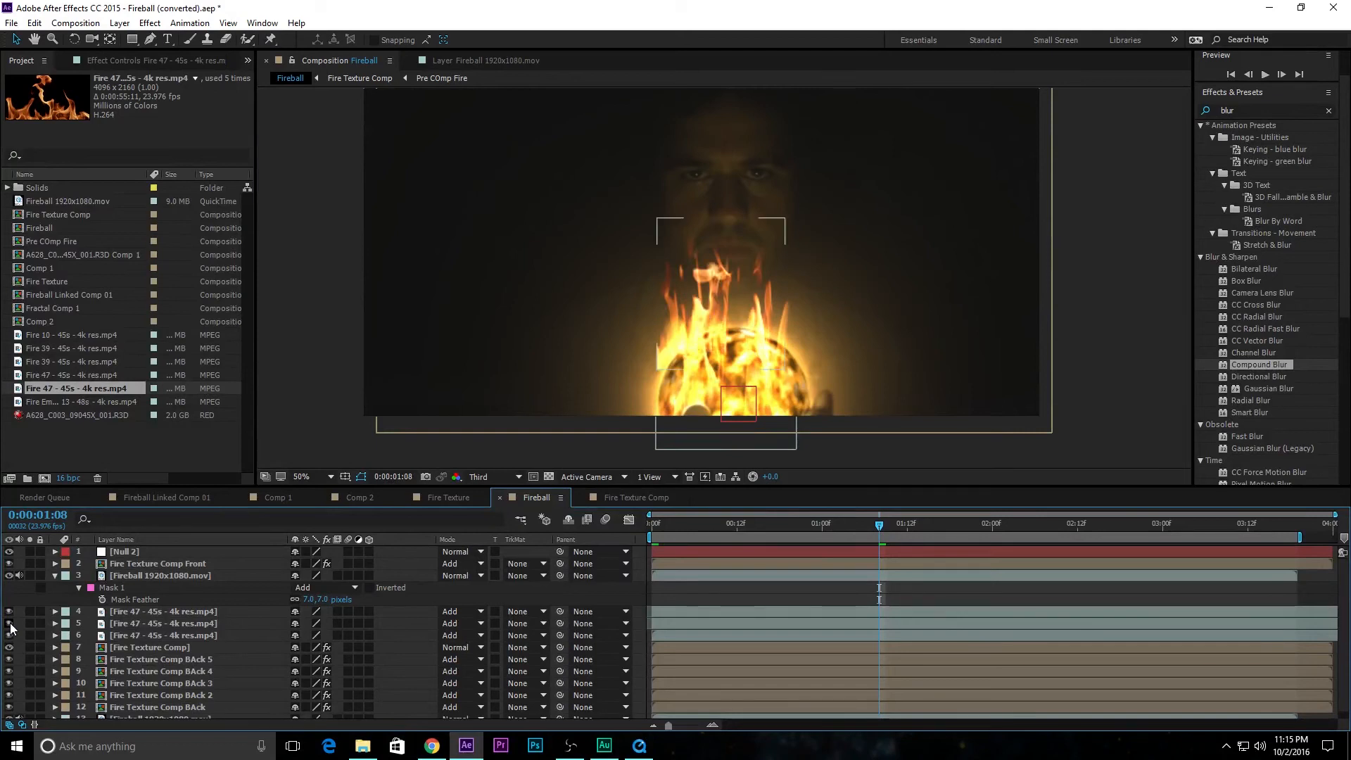
Shift the middle Fire 47 layer sideways over the fireball by setting its anchor point to 1603, 2400
click(123, 623)
key(m)
key(m)
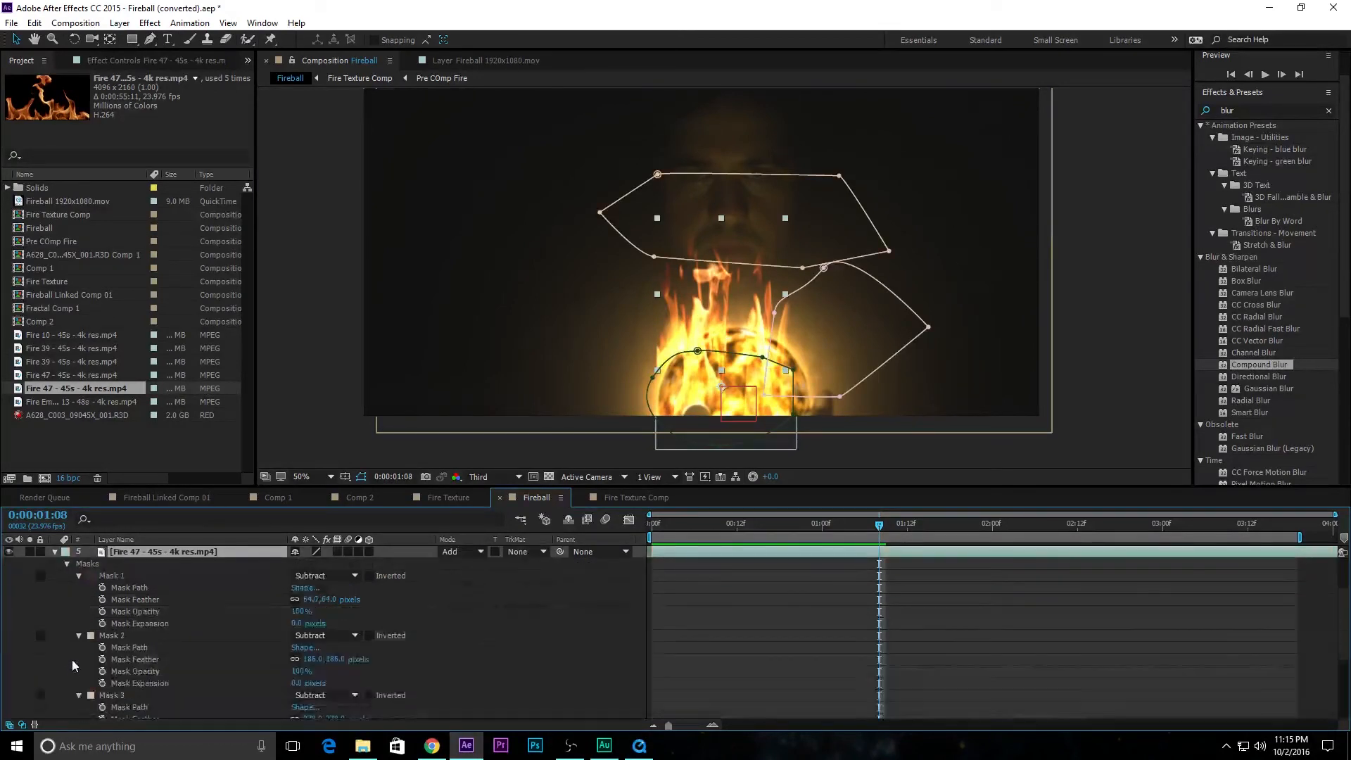
scroll(115, 656, down, 3)
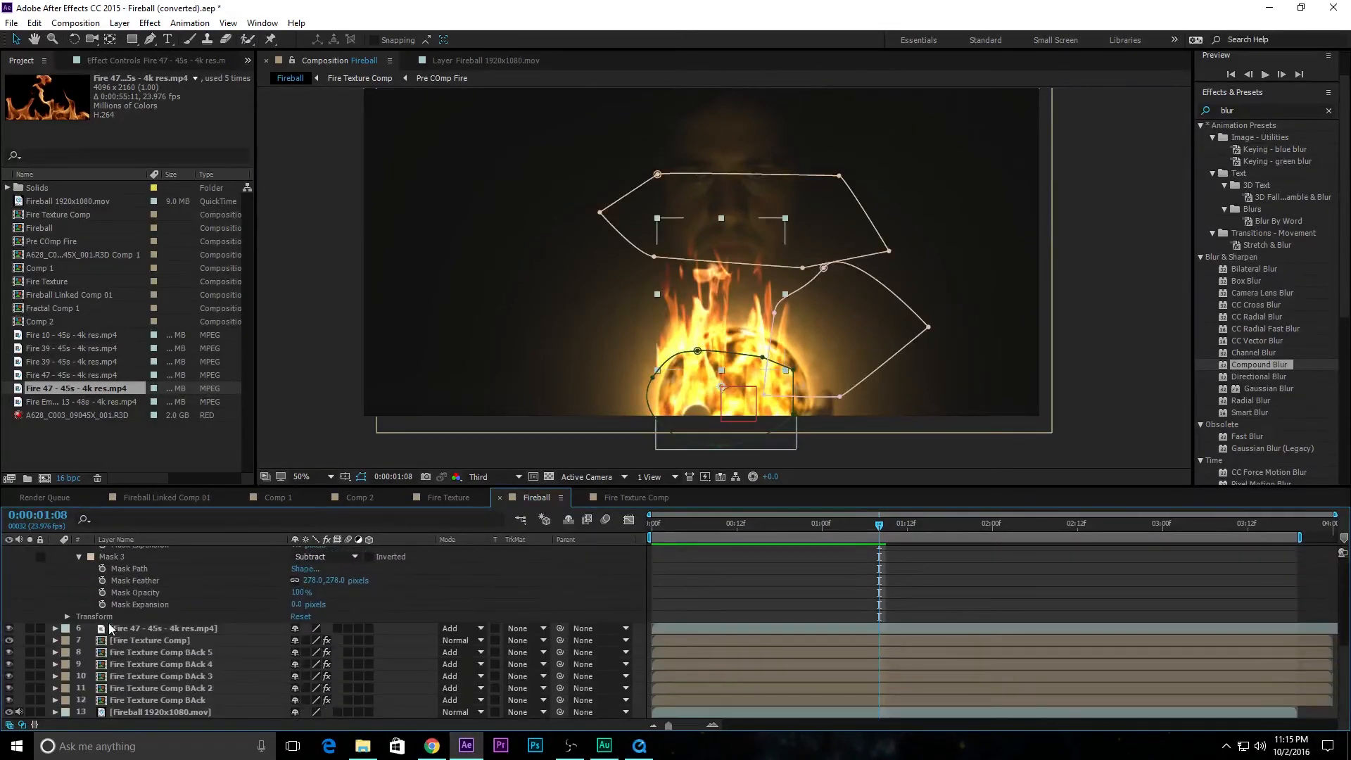
click(67, 616)
drag(301, 628, 28, 638)
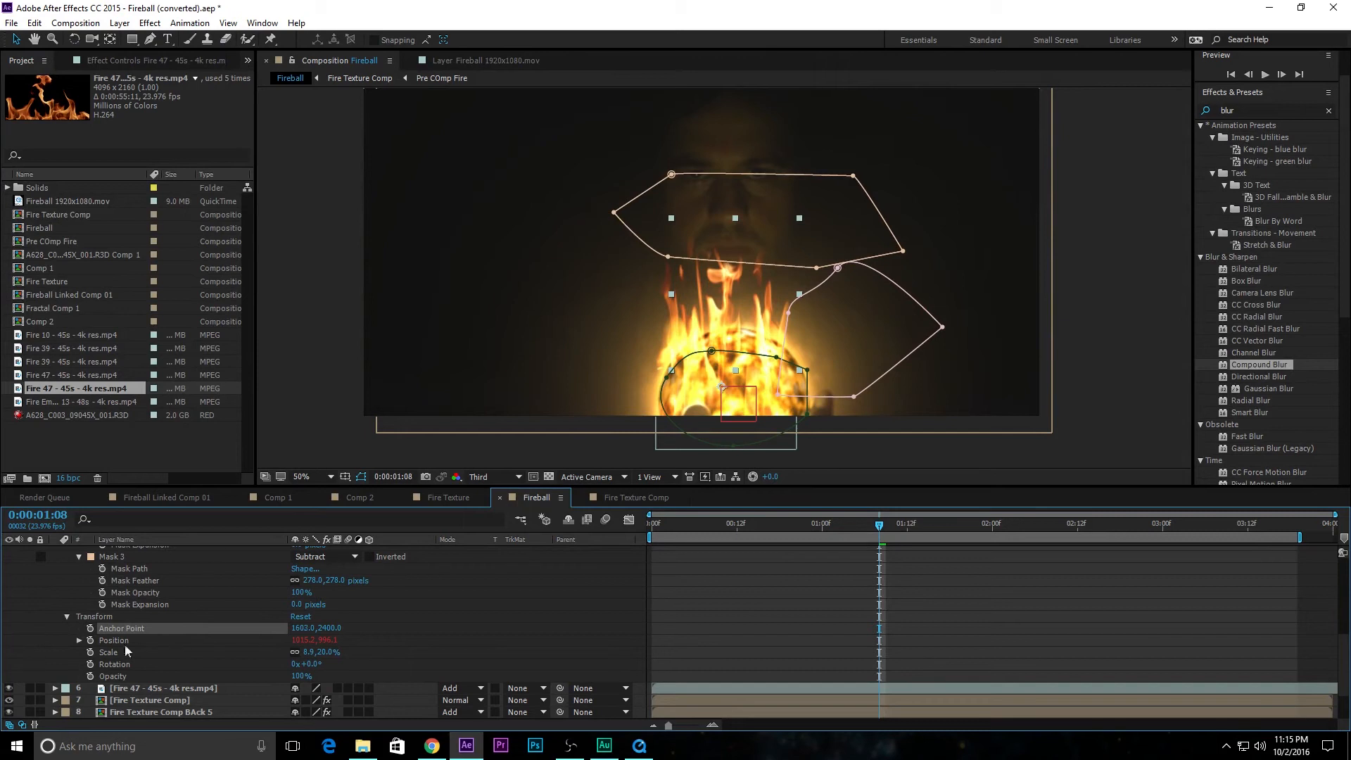
Return to the first frame and set the composition preview to Quarter resolution at 25% magnification
drag(662, 525, 647, 524)
click(484, 478)
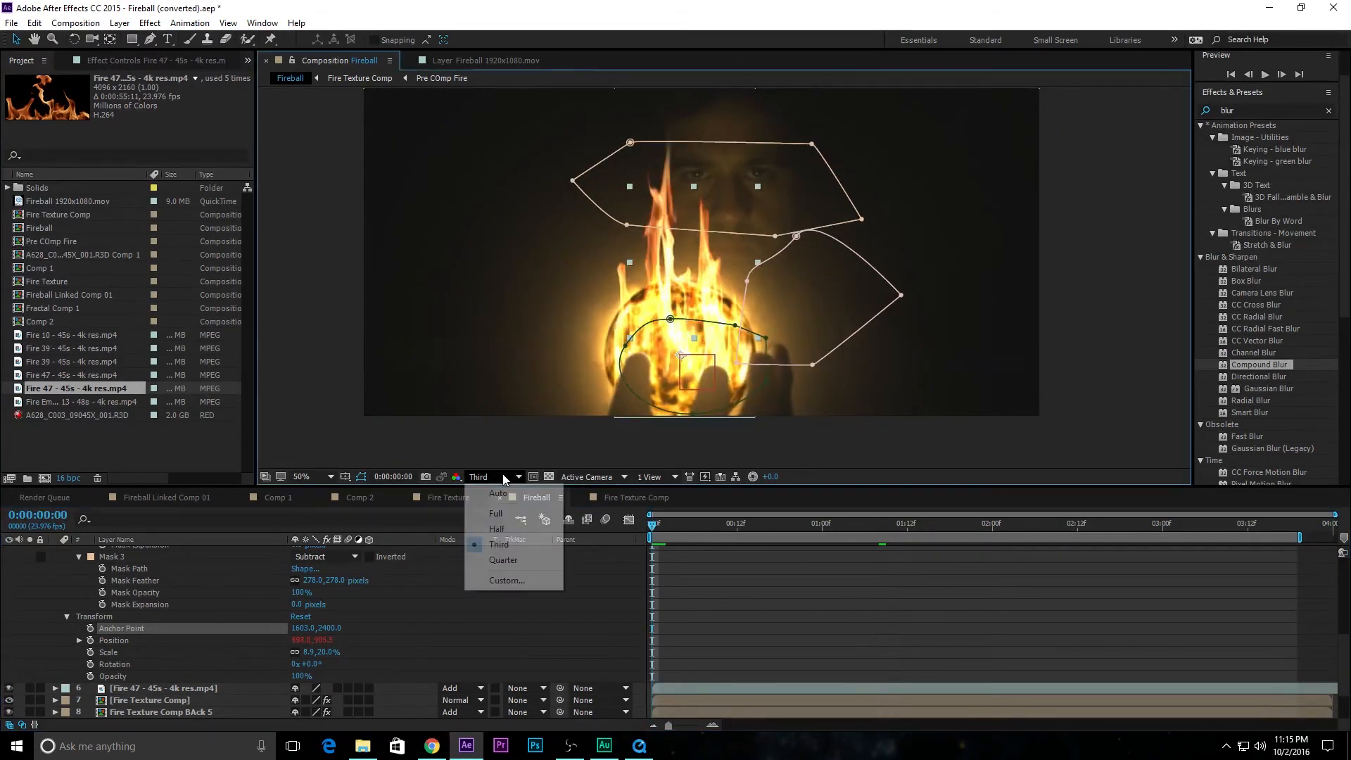
click(495, 559)
key(comma)
key(comma)
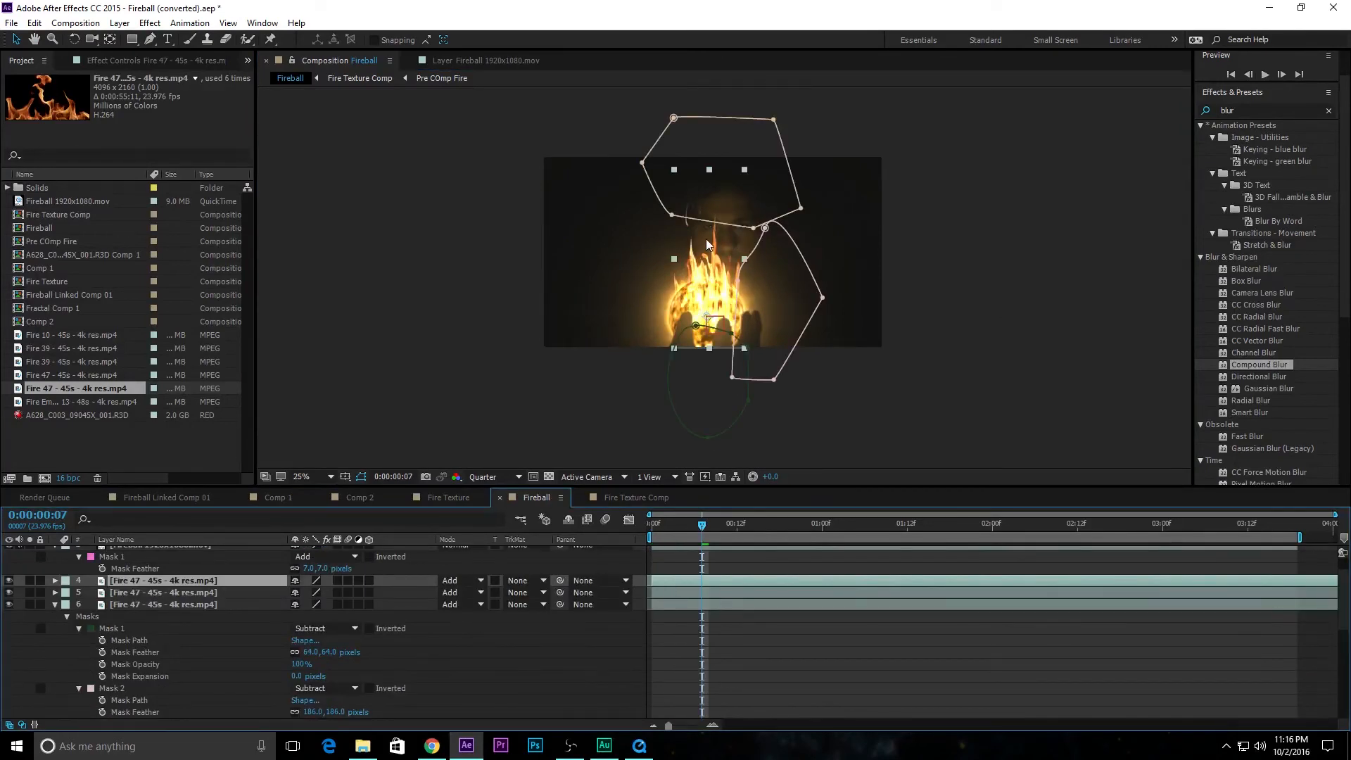
Lower the uppermost Fire 47 layer over the fireball by setting its anchor point to 1899, 1509
drag(706, 240, 706, 242)
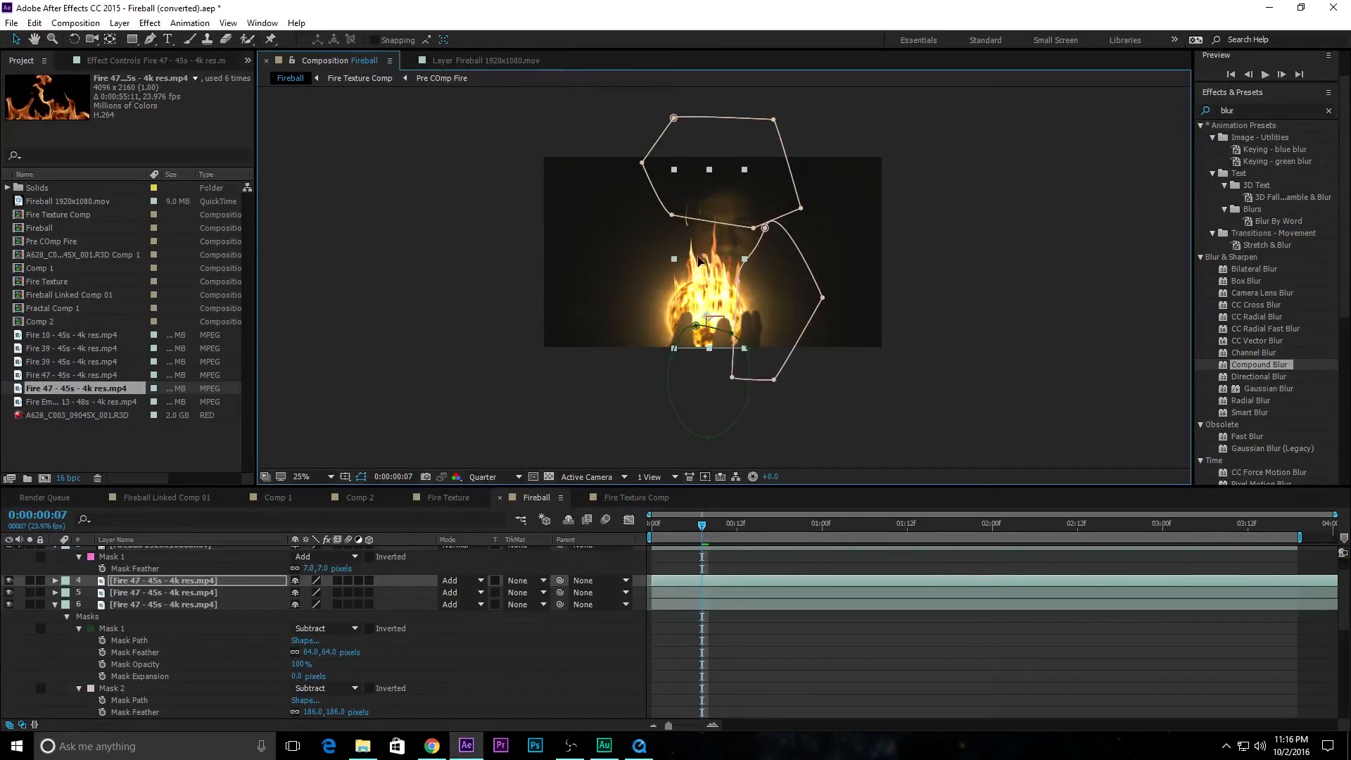
click(558, 452)
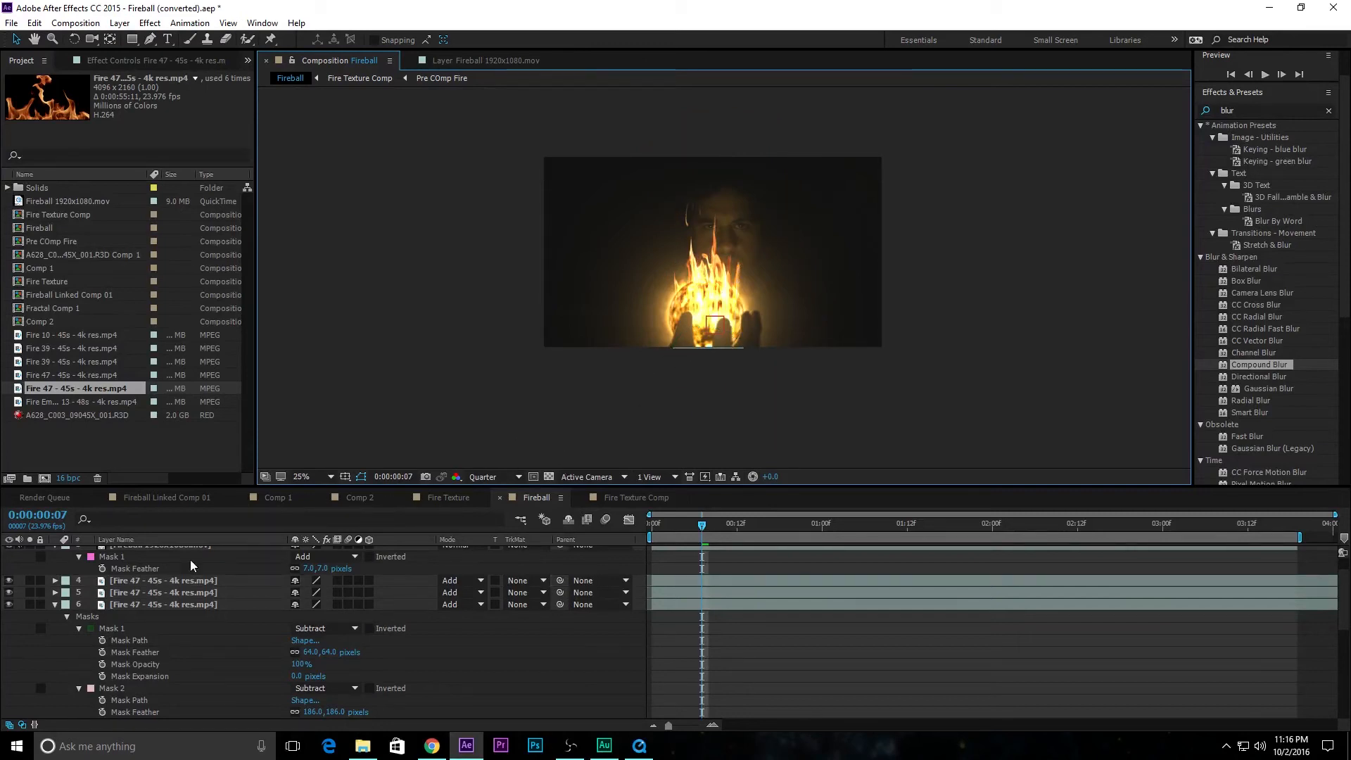
click(167, 581)
click(715, 278)
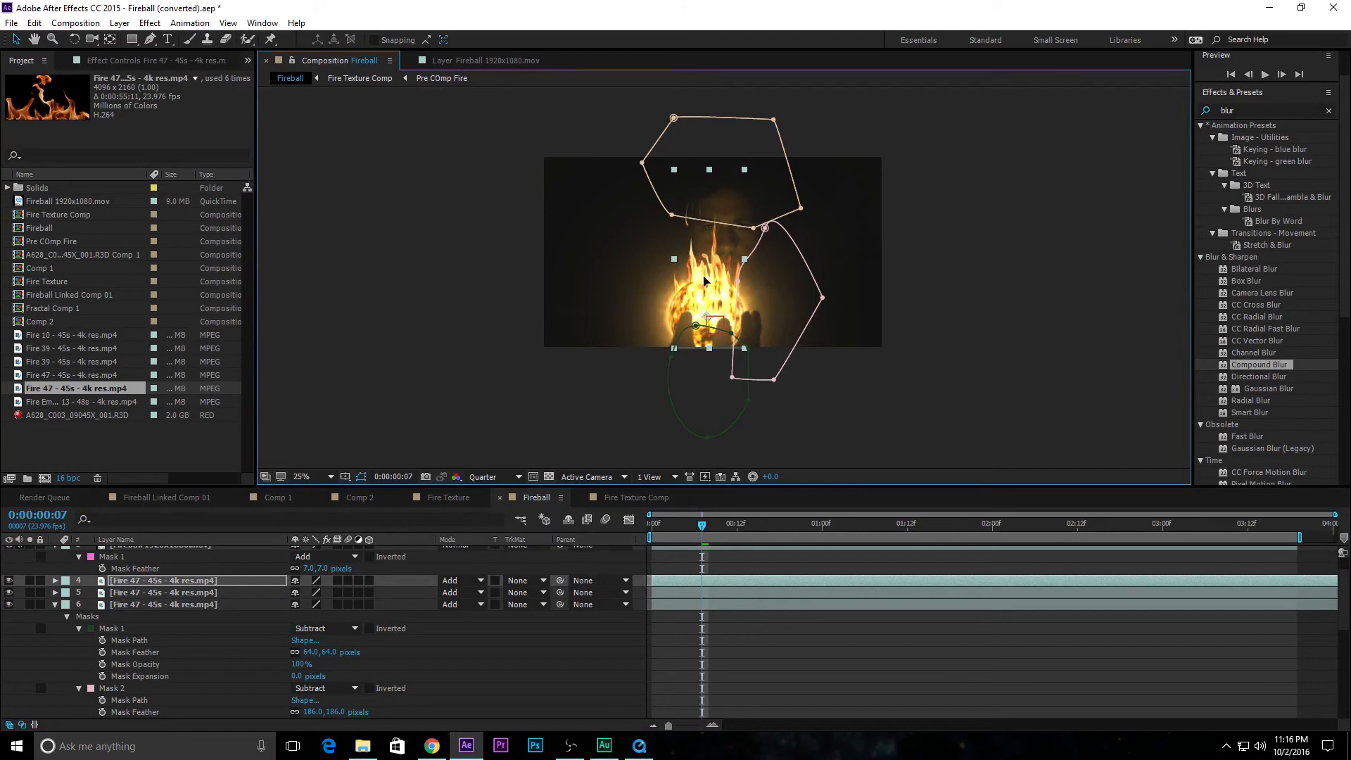
click(55, 580)
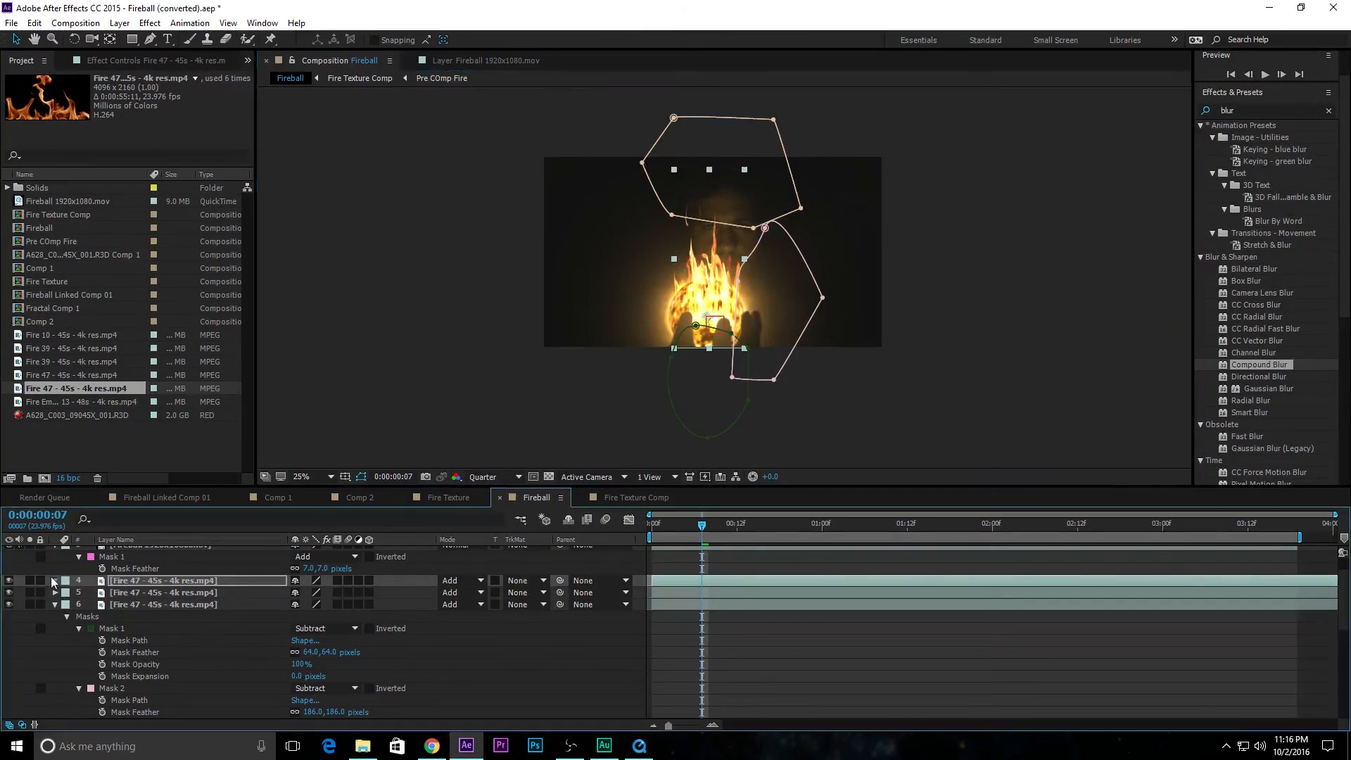
click(66, 605)
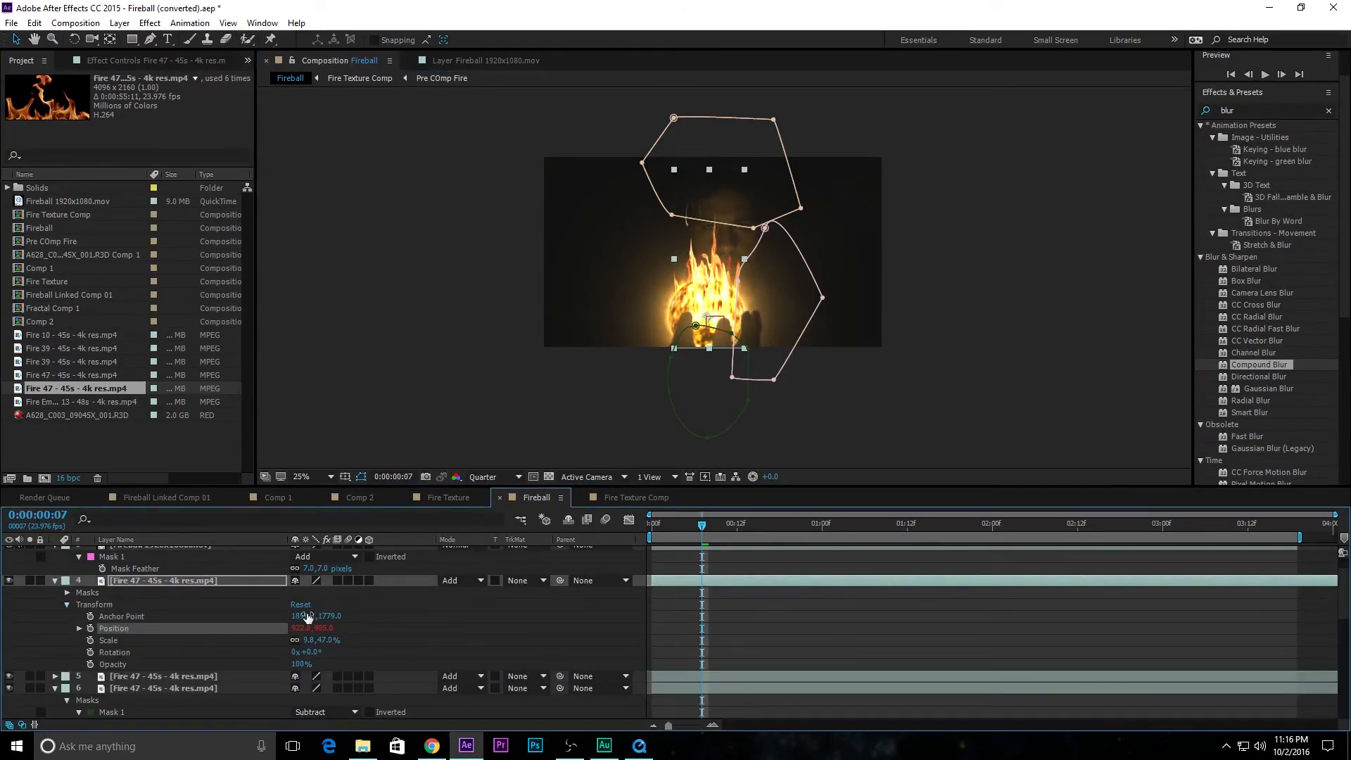
click(302, 617)
key(ctrl+z)
key(ctrl+z)
drag(328, 616, 62, 694)
click(995, 350)
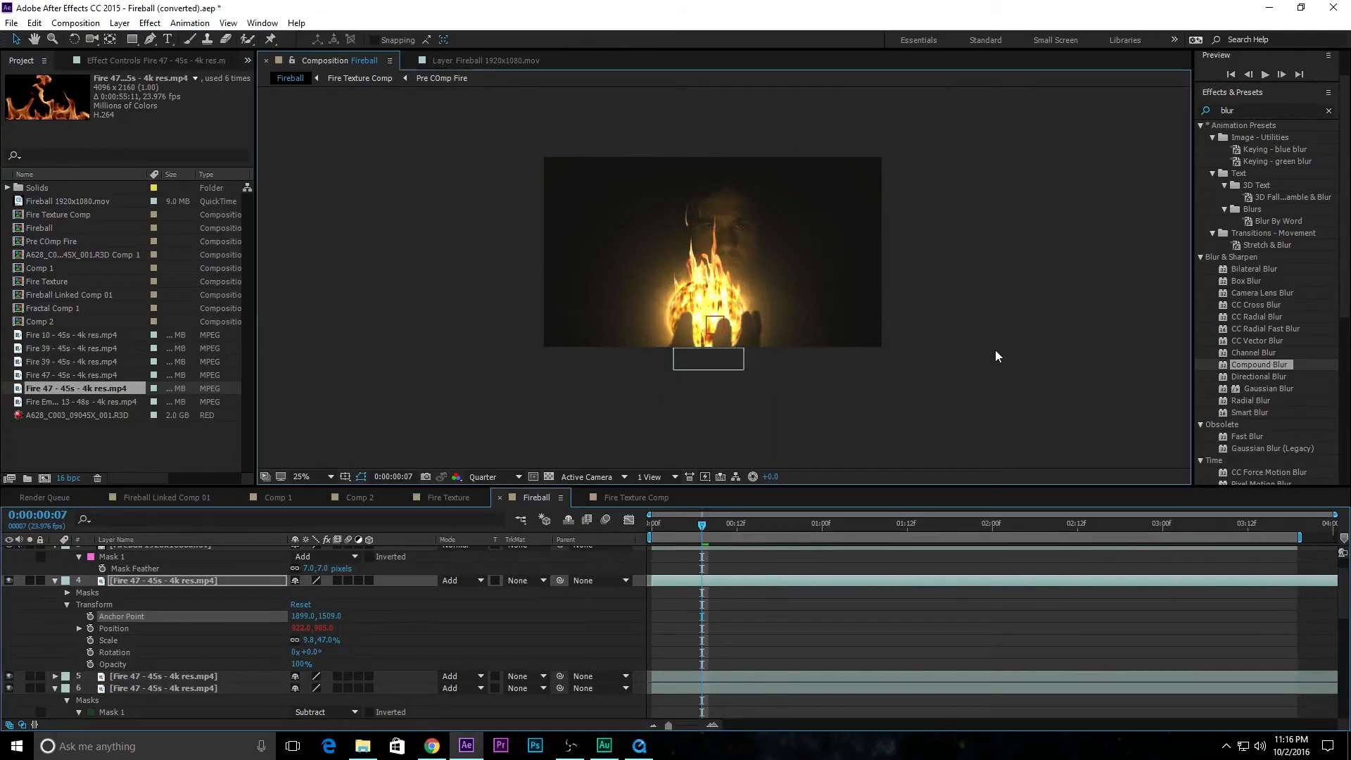
Preview the composition from the first frame and inspect the flame placement around 0:00:02:08
key(space)
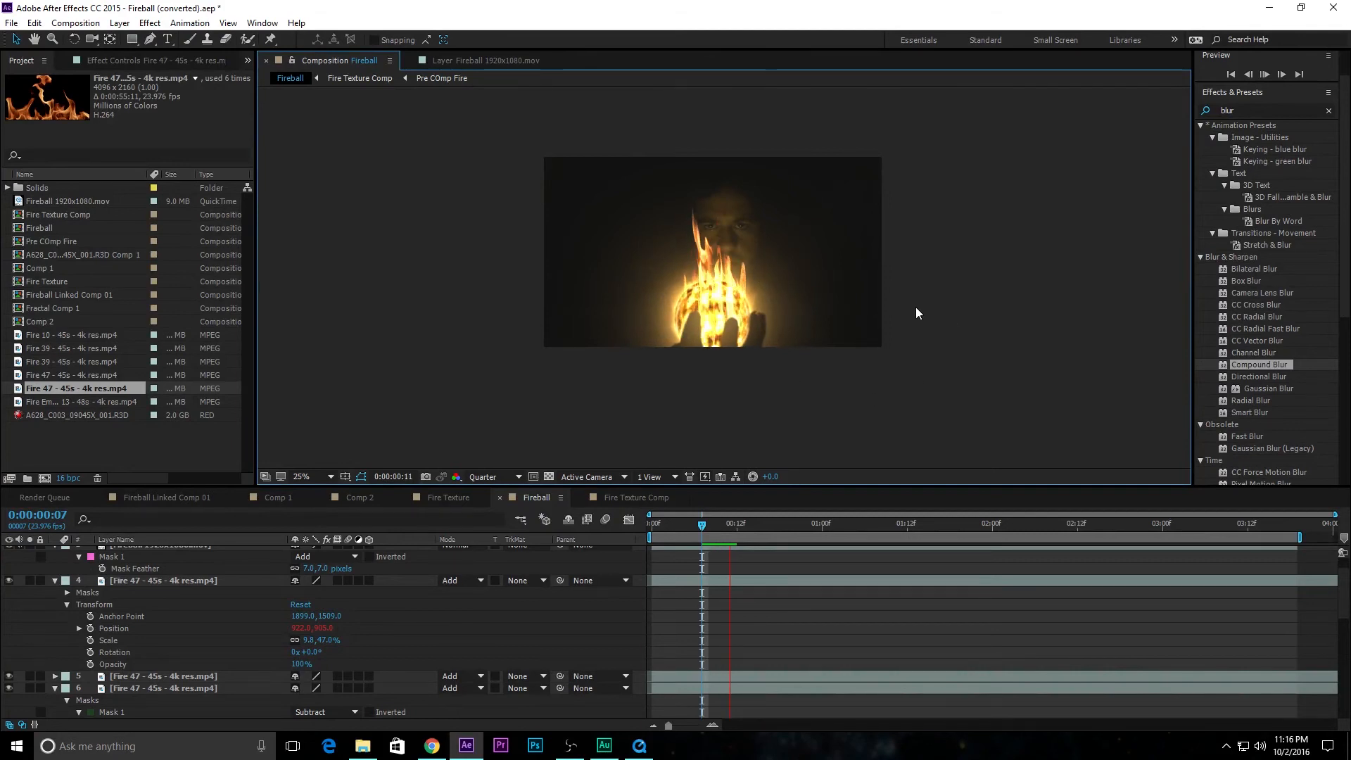
key(space)
key(Home)
key(space)
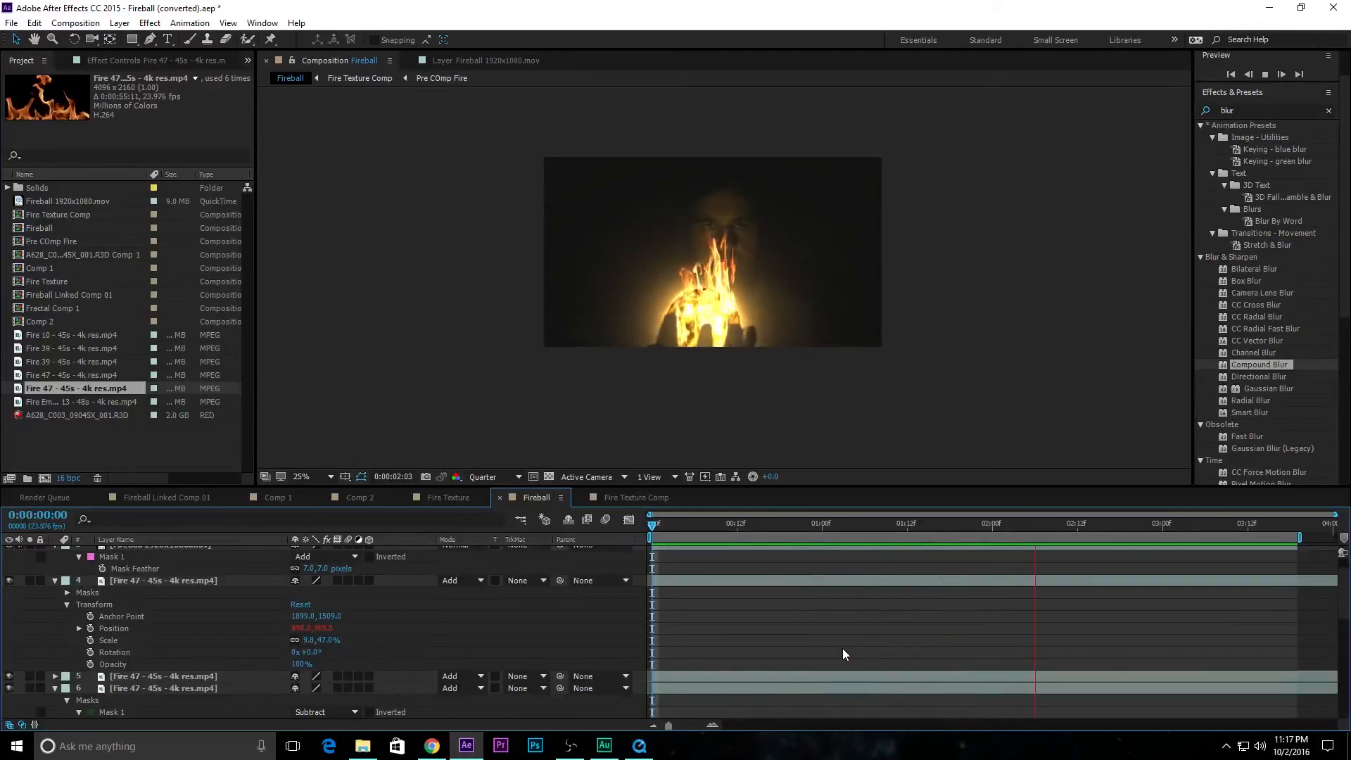
key(space)
drag(1091, 521, 1051, 543)
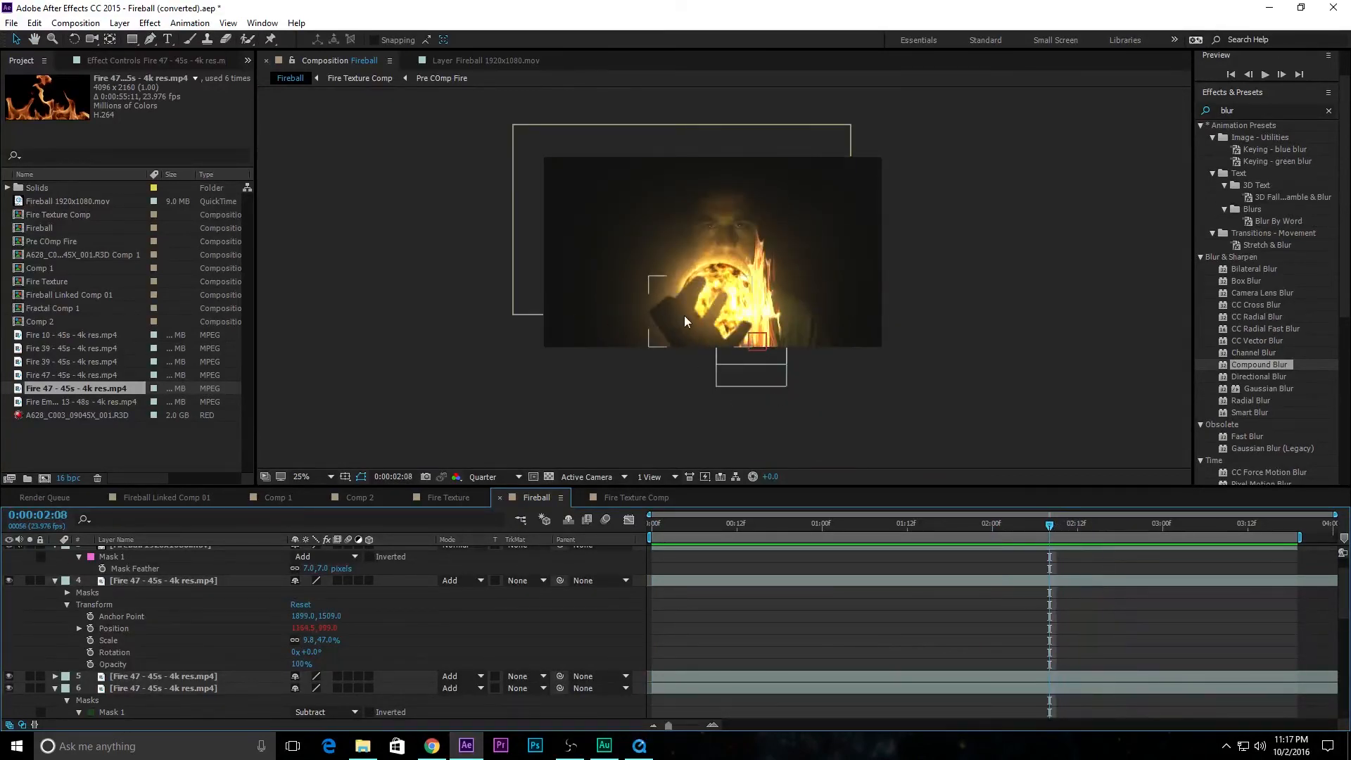
drag(1050, 526, 616, 563)
Replay from the start and examine the flames over the fireball up close at 0:00:01:13
key(space)
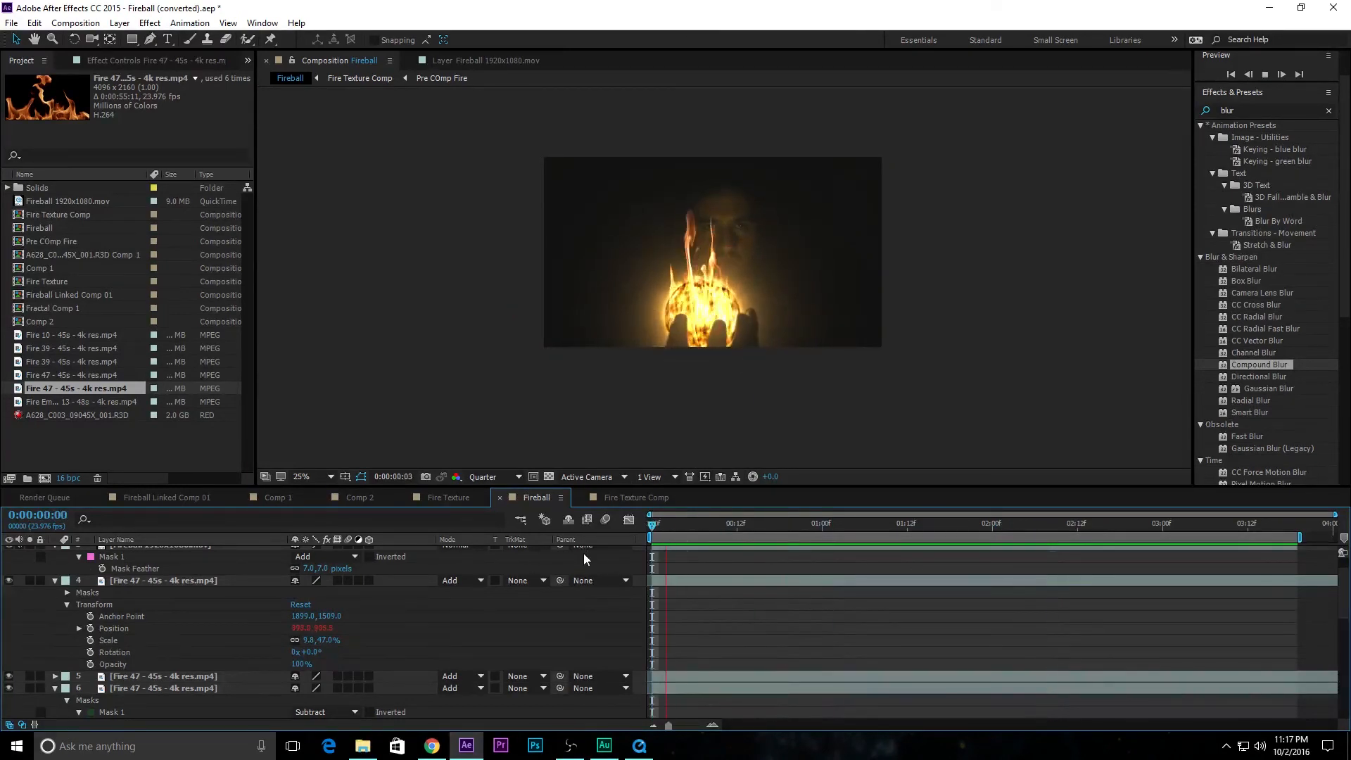
key(space)
scroll(718, 351, up, 2)
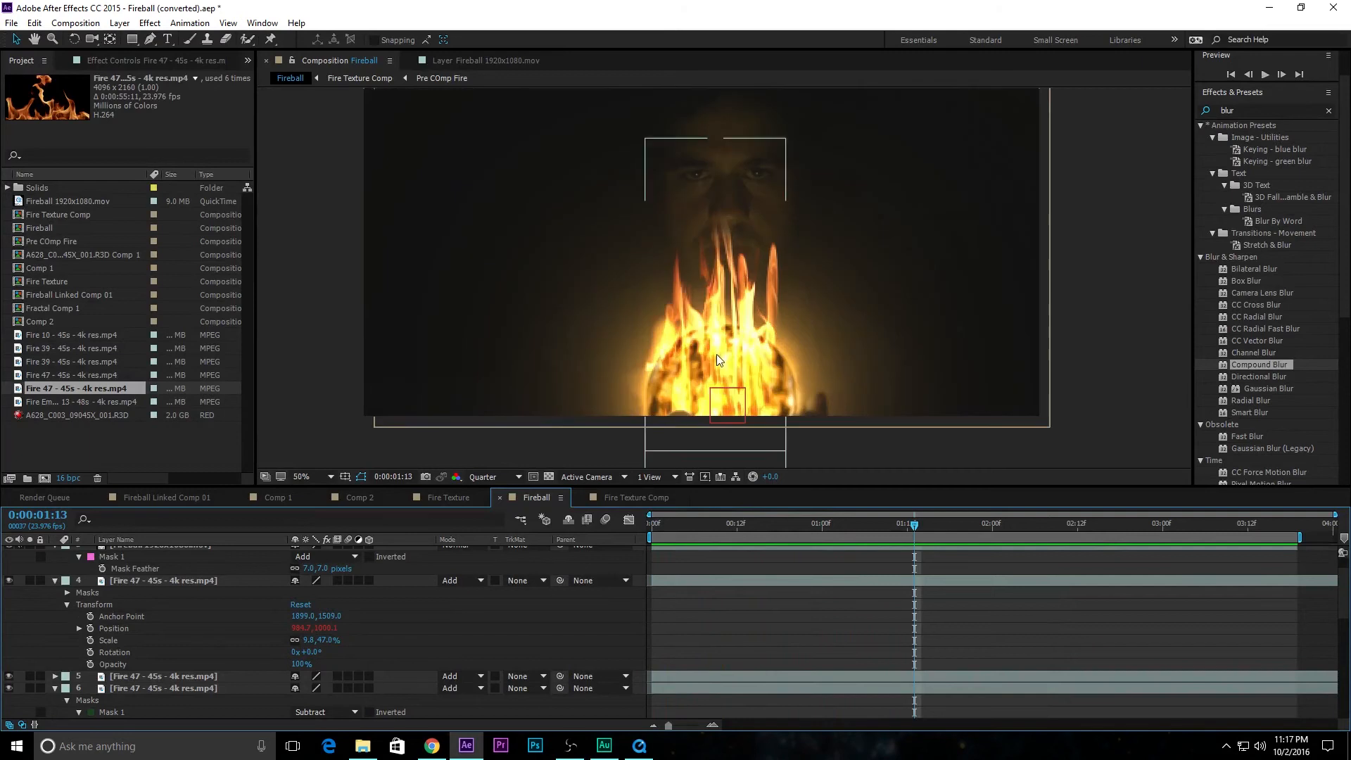
scroll(688, 331, down, 2)
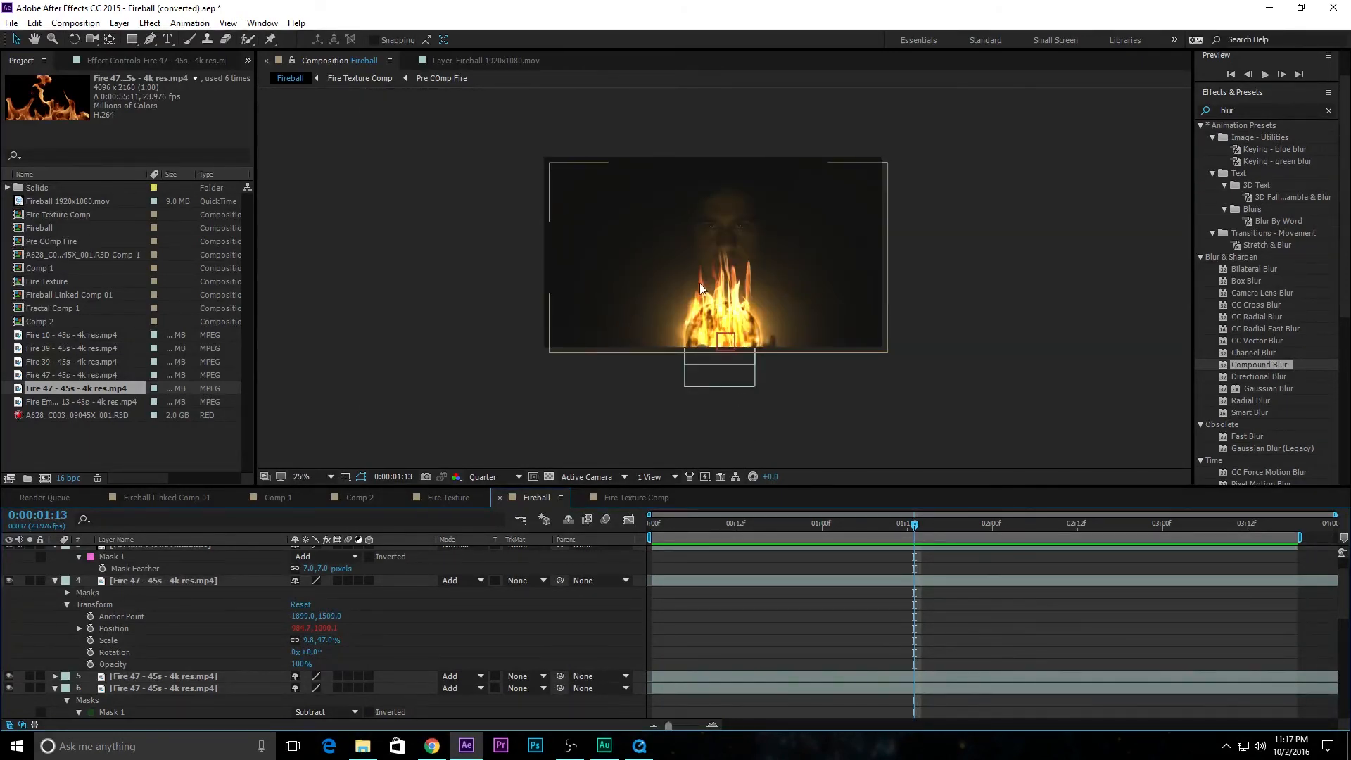
scroll(193, 666, up, 2)
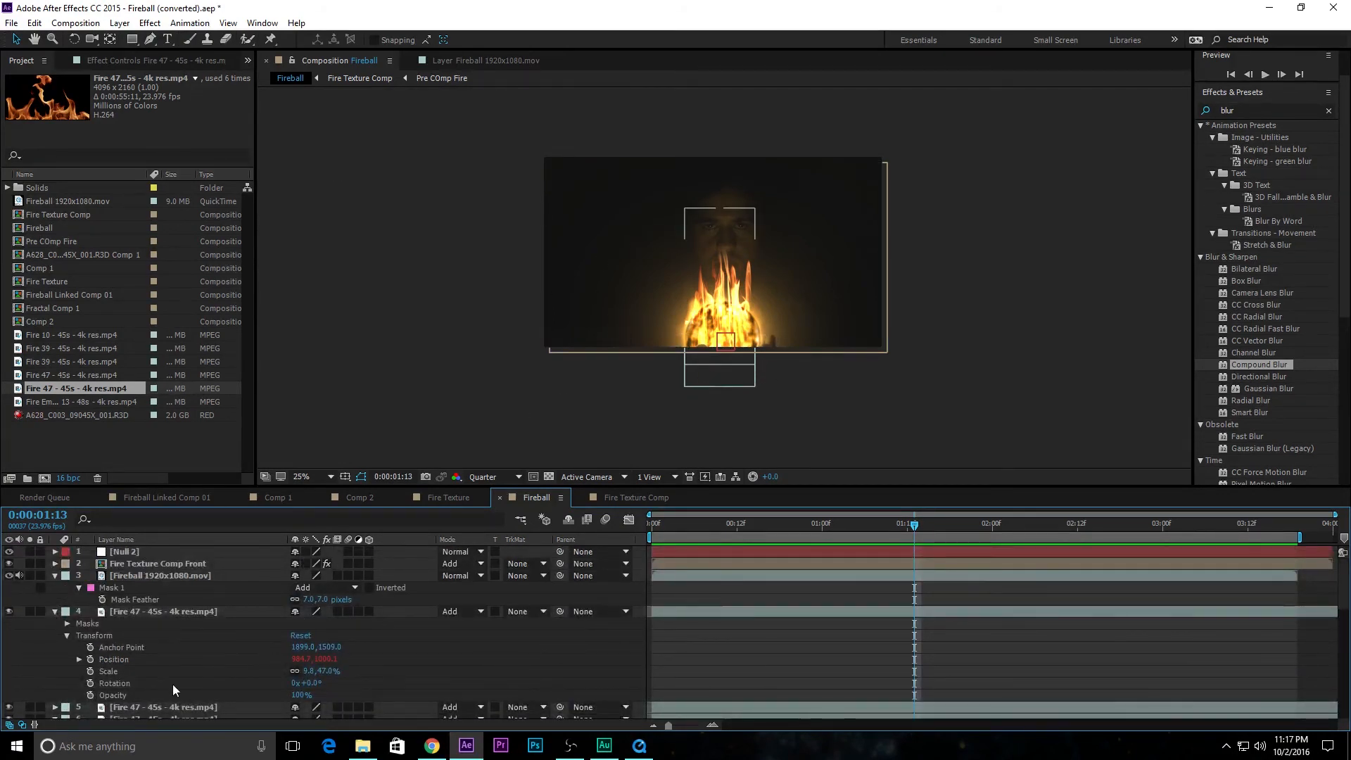
click(145, 611)
scroll(578, 382, down, 1)
scroll(594, 410, up, 3)
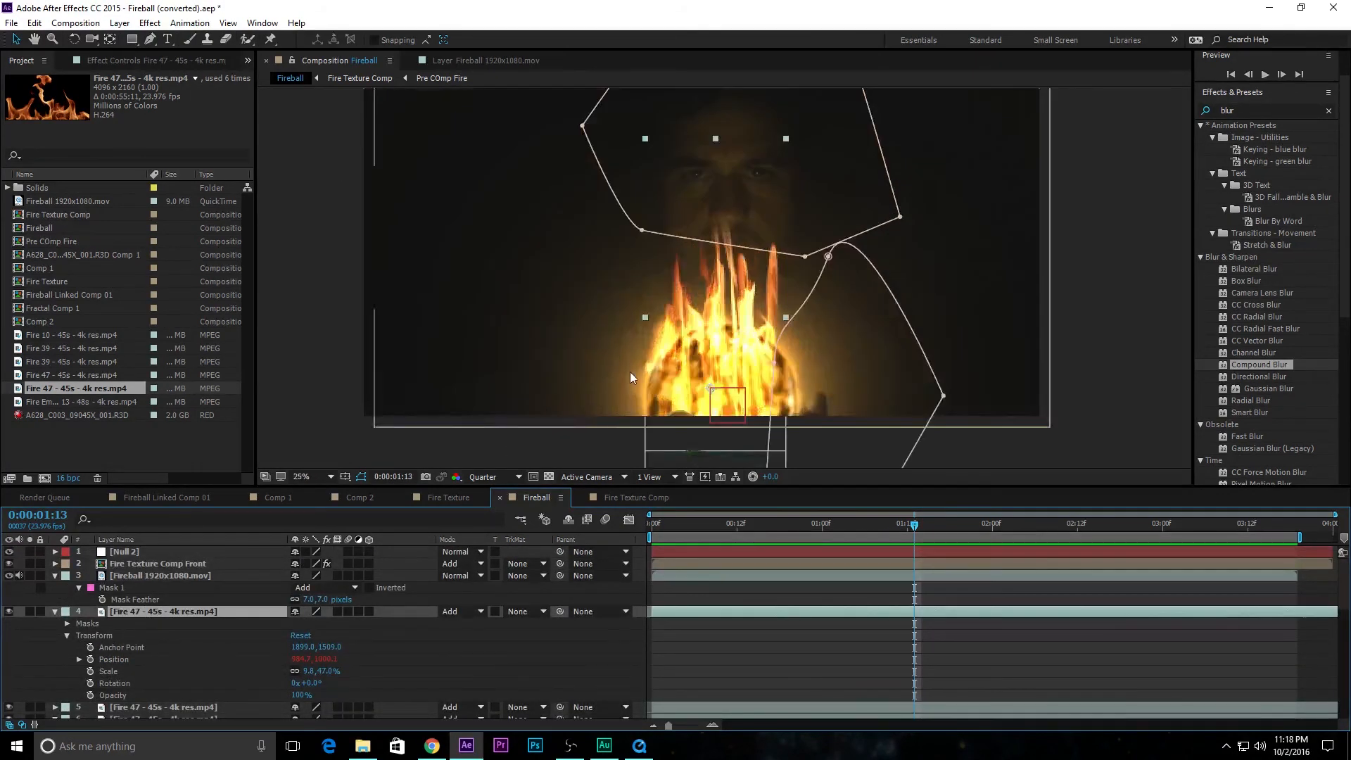
scroll(631, 372, down, 2)
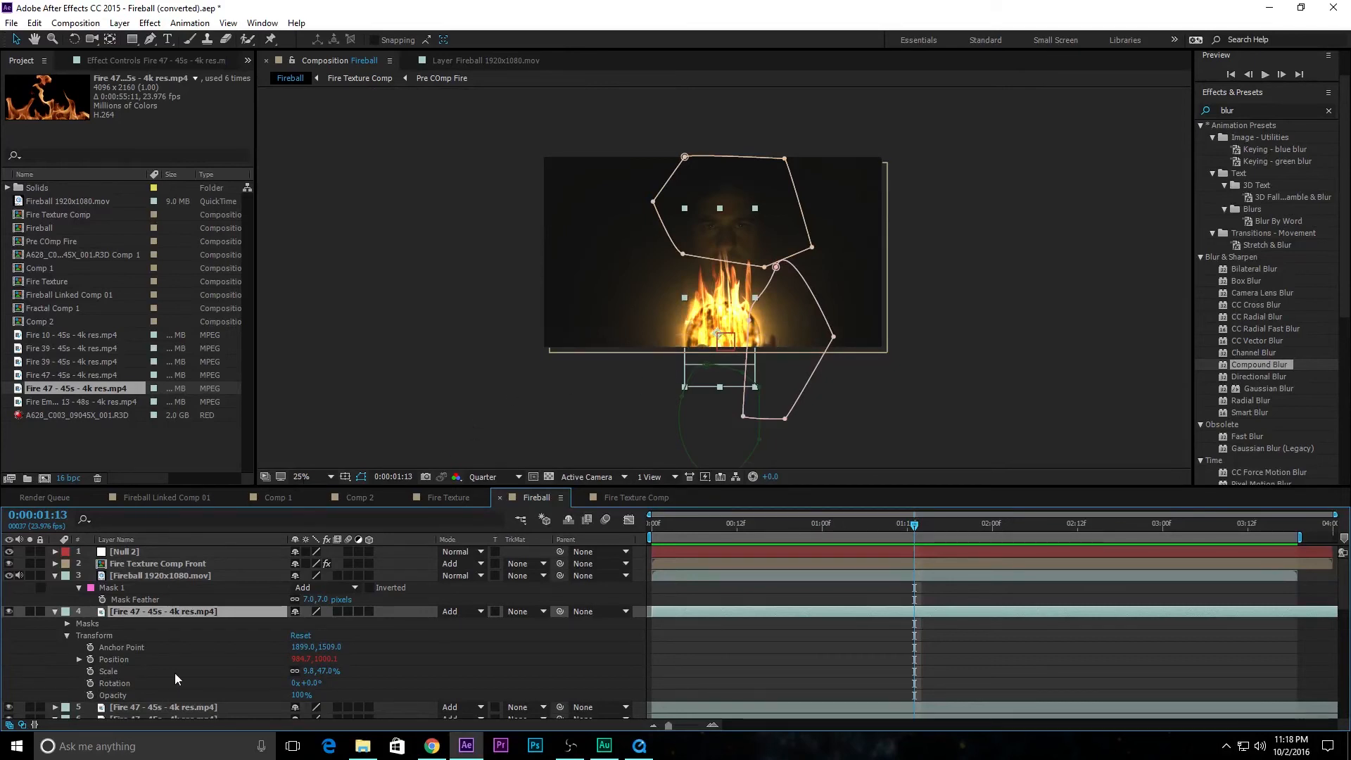
scroll(212, 641, down, 1)
scroll(218, 644, up, 1)
At 0:00:02:07, duplicate the uppermost Fire 47 layer and place the copy above the masked Fireball 1920x1080.mov layer
drag(864, 526, 1042, 524)
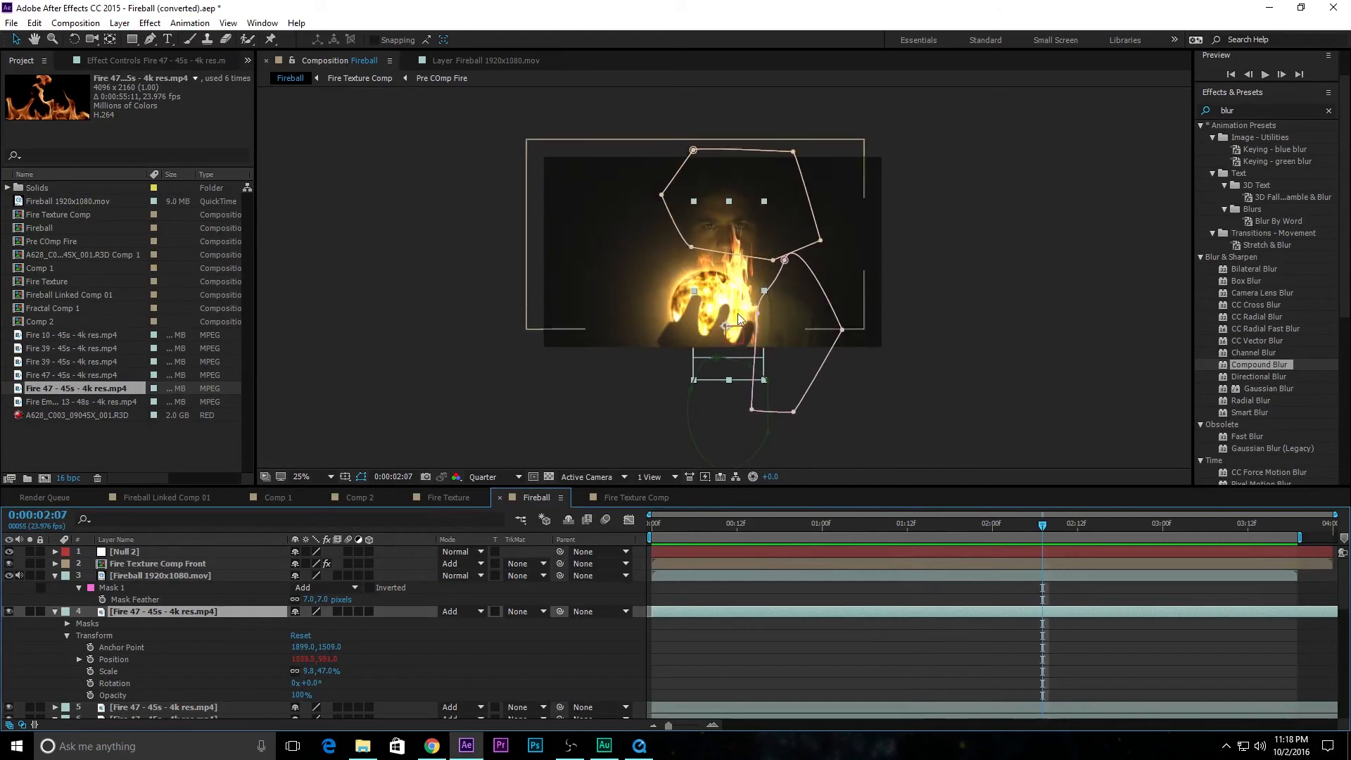
click(147, 576)
click(187, 611)
key(ctrl+d)
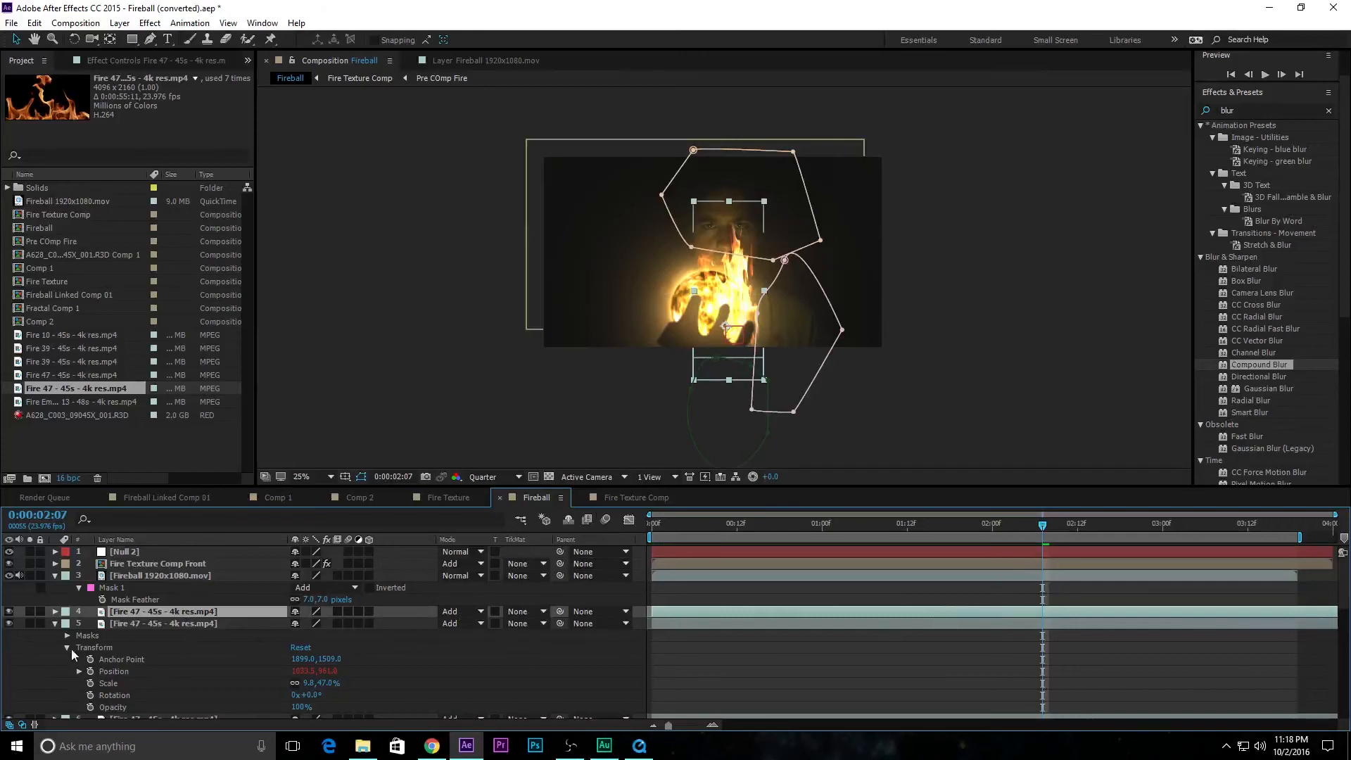
drag(188, 613, 194, 573)
Rotate the duplicated Fire 47 layer by about 9.9° and shrink it to about 2.3% wide and 20.6% high
key(period)
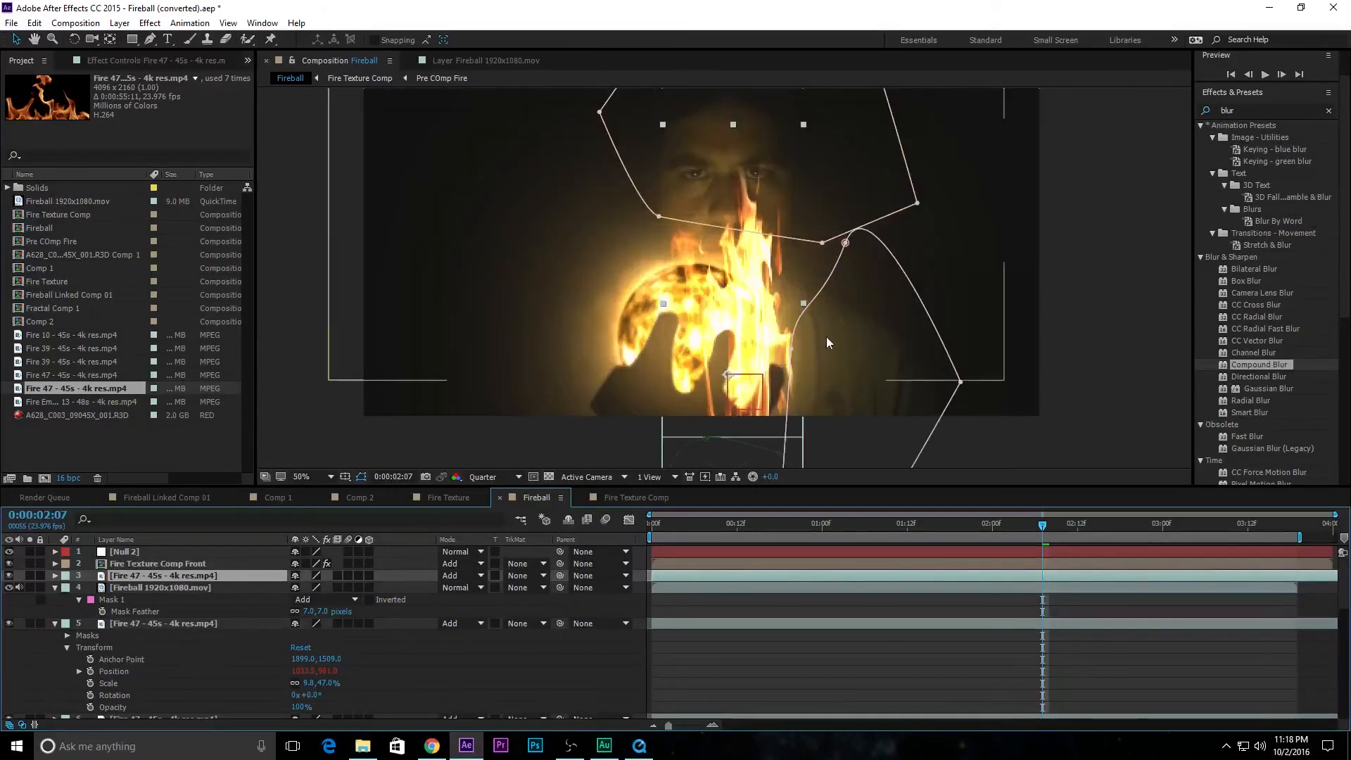
click(78, 39)
drag(712, 268, 747, 267)
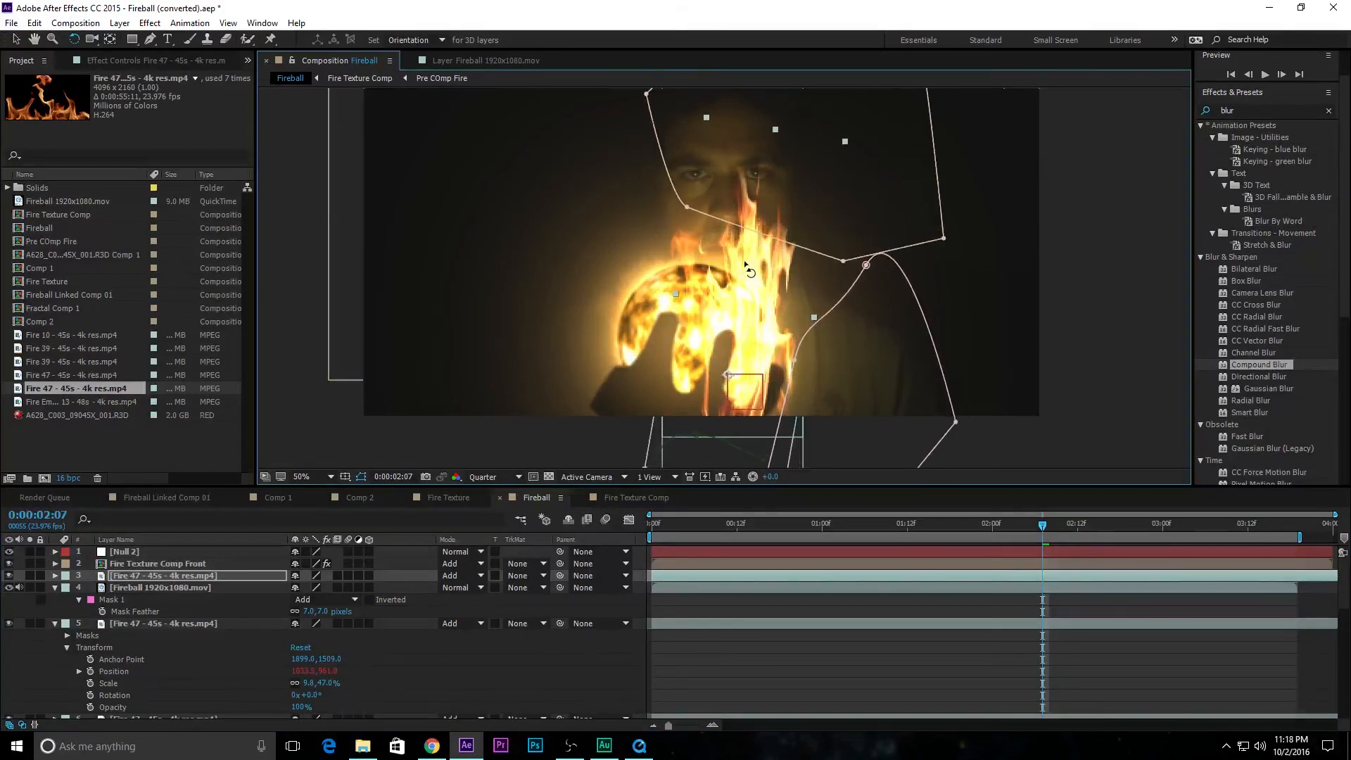
key(v)
drag(814, 319, 789, 357)
drag(776, 132, 751, 268)
drag(683, 335, 716, 338)
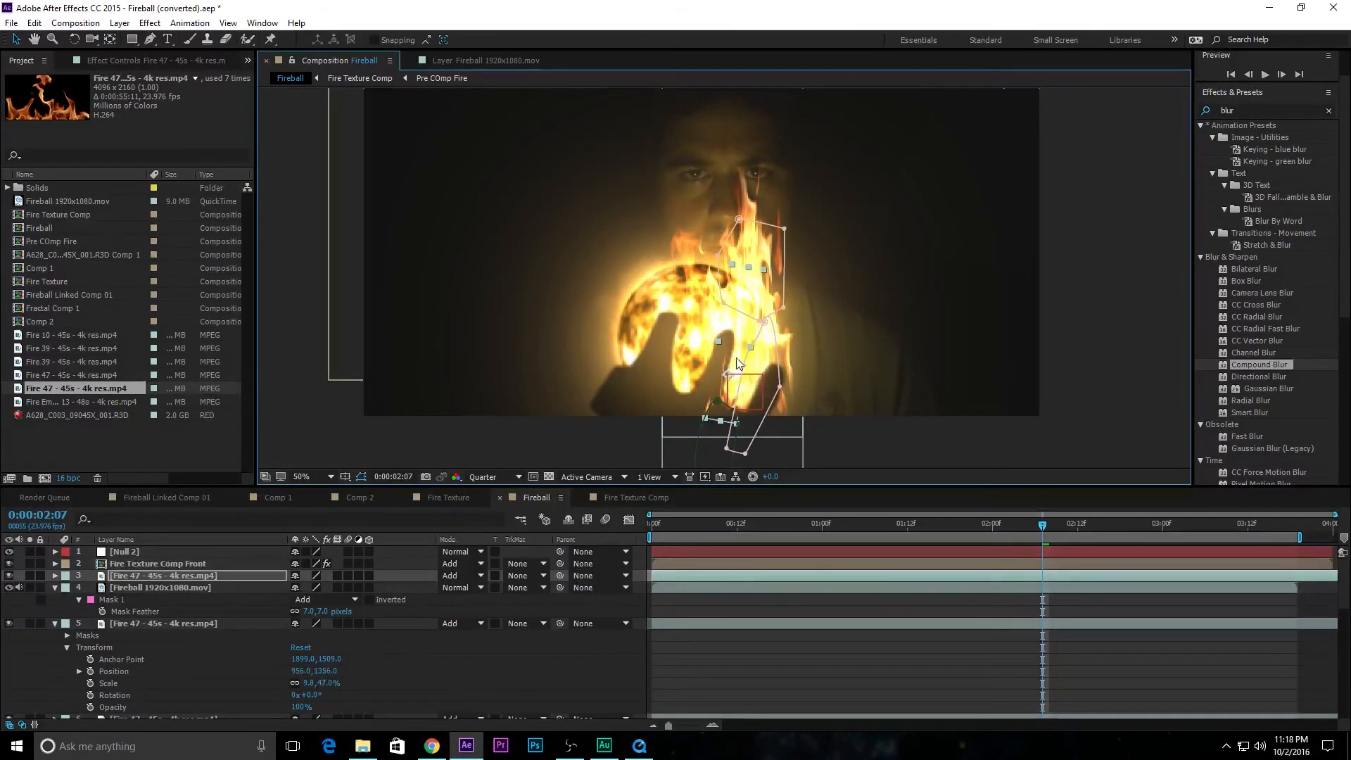
Set the small flame copy's anchor point to 779, 1509 and reduce its vertical scale to about 16.1%
click(55, 576)
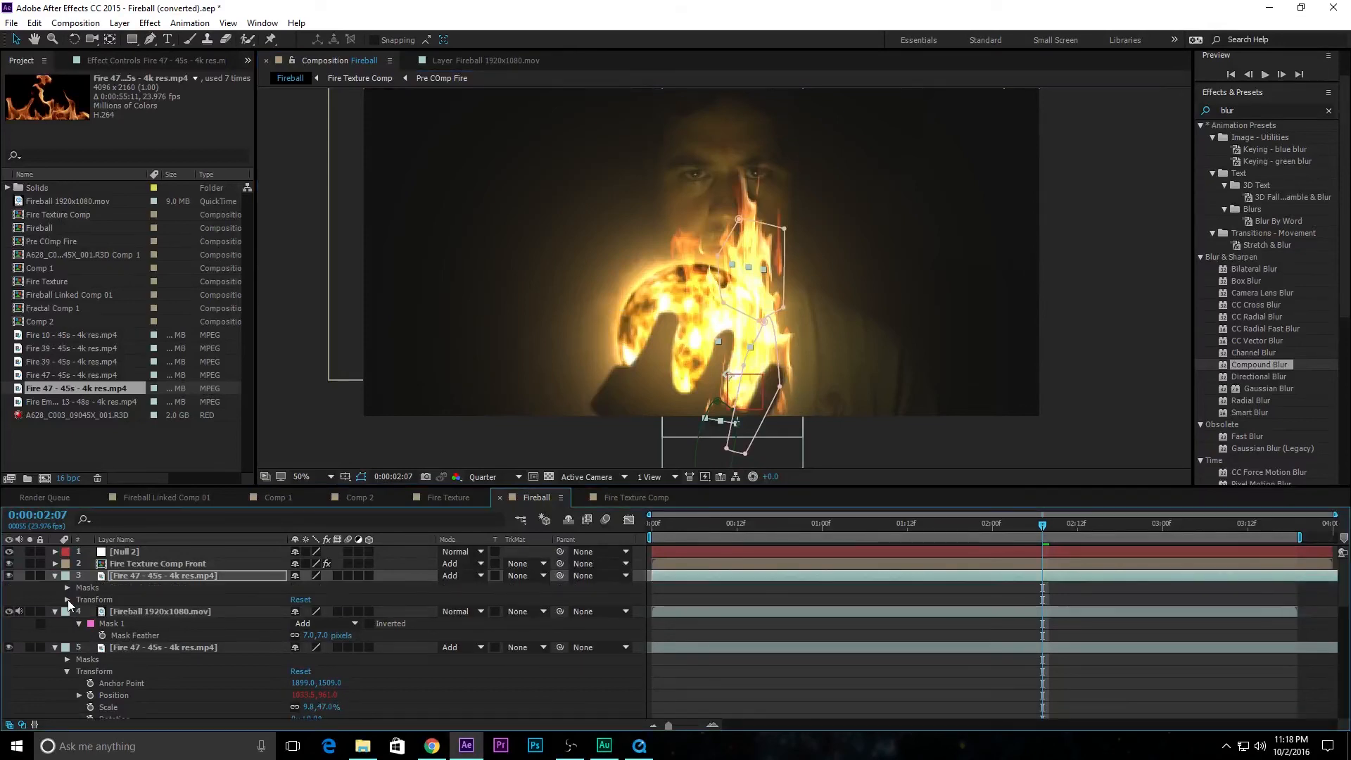
click(68, 600)
click(113, 623)
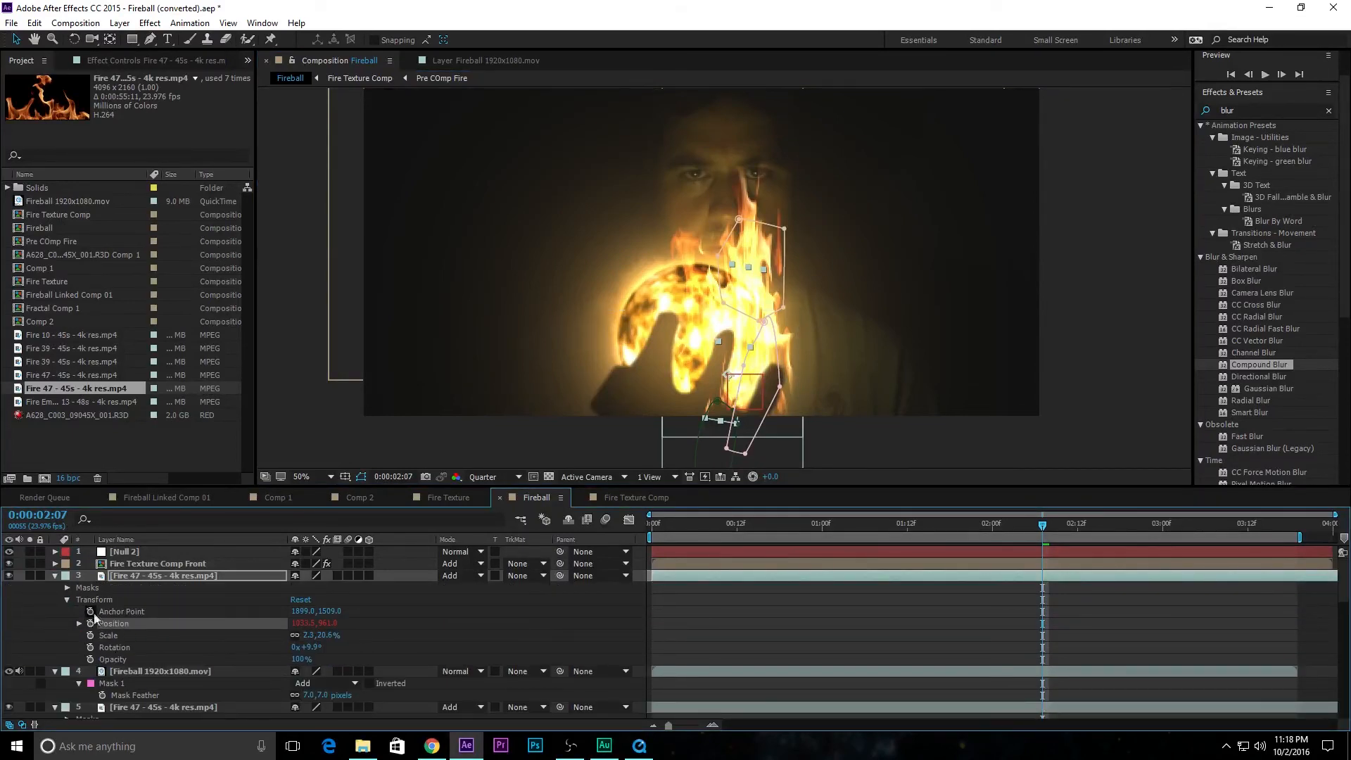
drag(309, 611, 21, 739)
drag(305, 610, 162, 611)
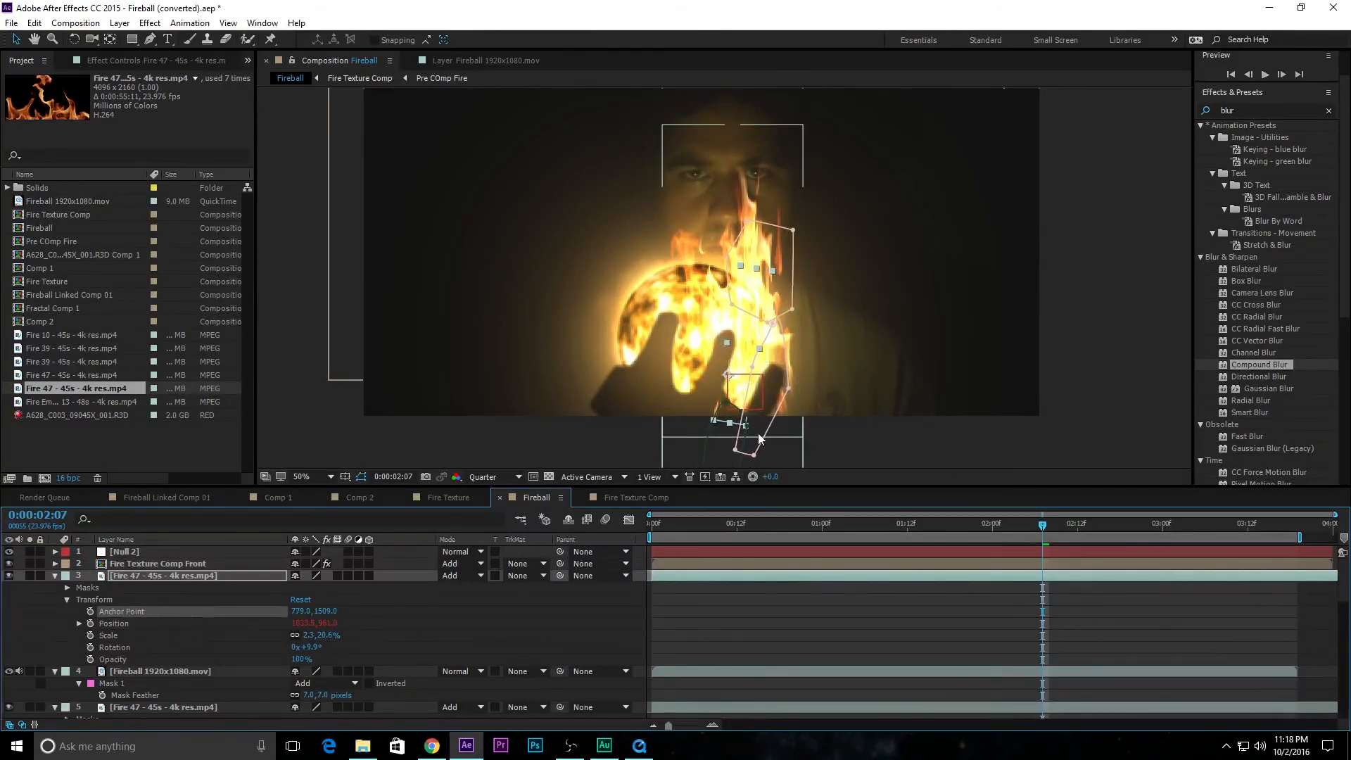
drag(732, 429, 731, 394)
Preview the small flame in front of the fingers from the current frame and again from the first frame
key(space)
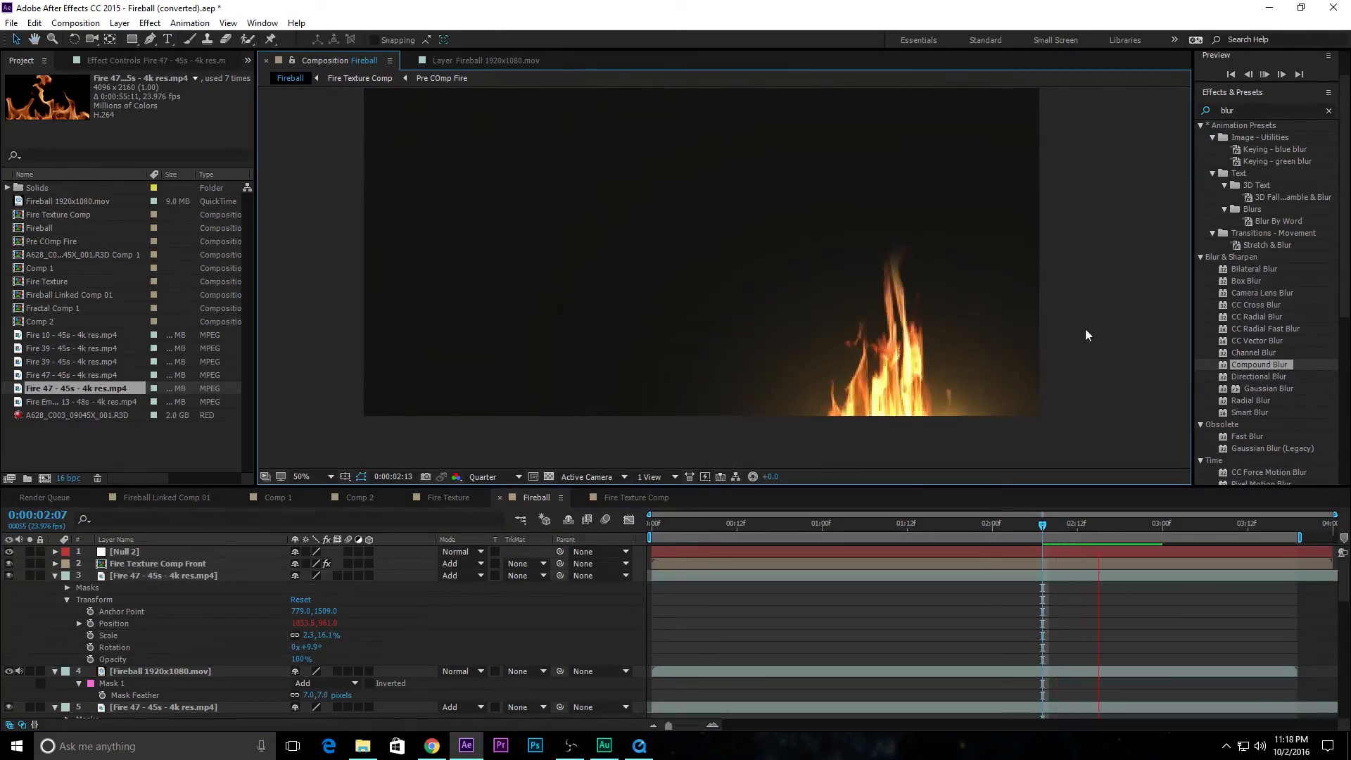
drag(753, 526, 505, 521)
key(space)
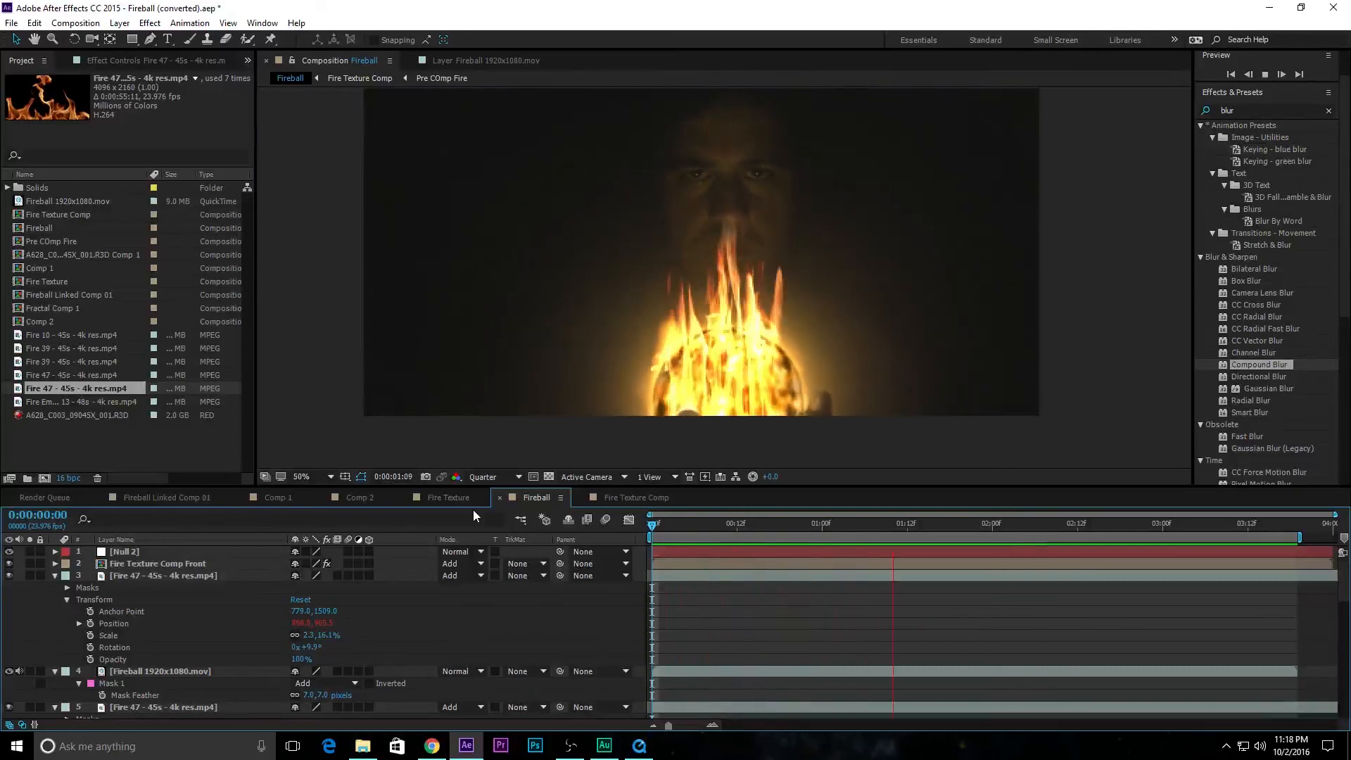
key(space)
At 0:00:00:08, duplicate the small Fire 47 layer and shift the copy earlier in time
drag(977, 526, 710, 530)
click(126, 611)
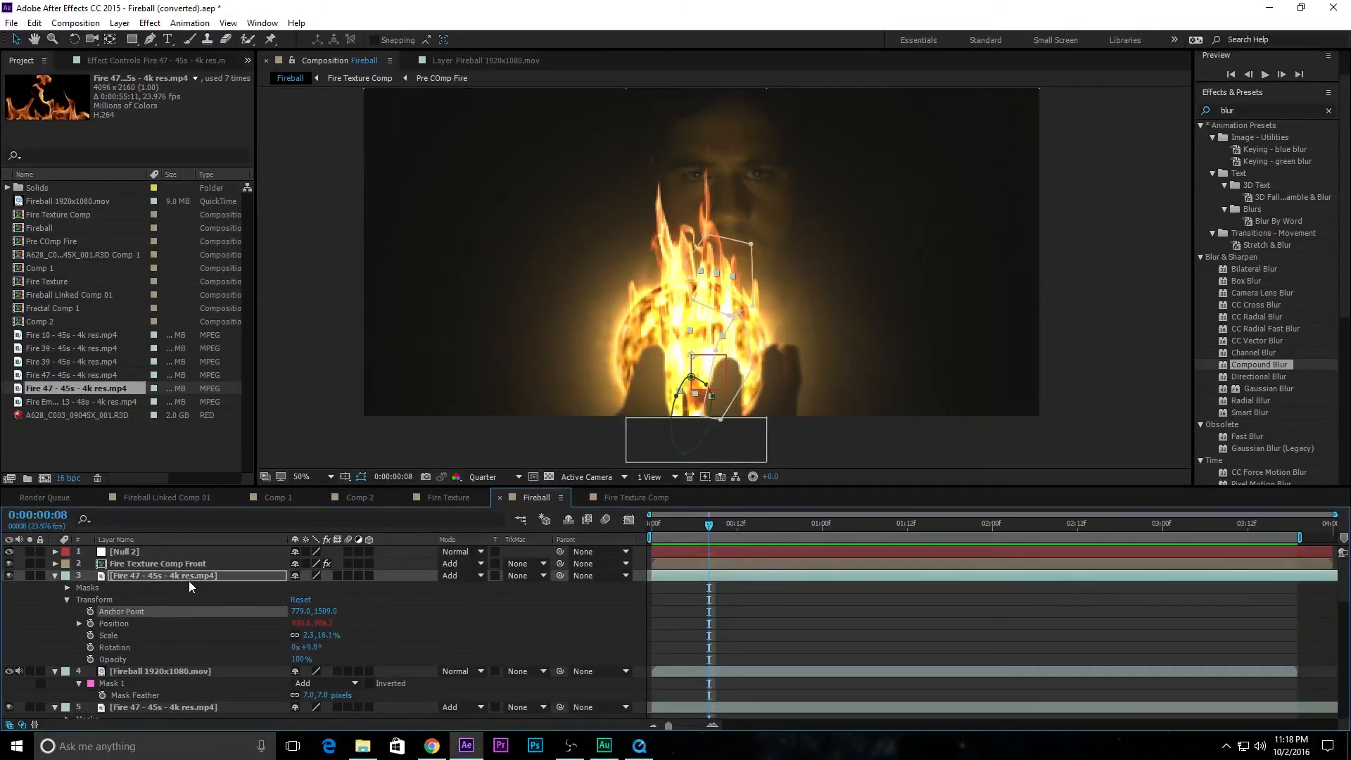
key(ctrl+d)
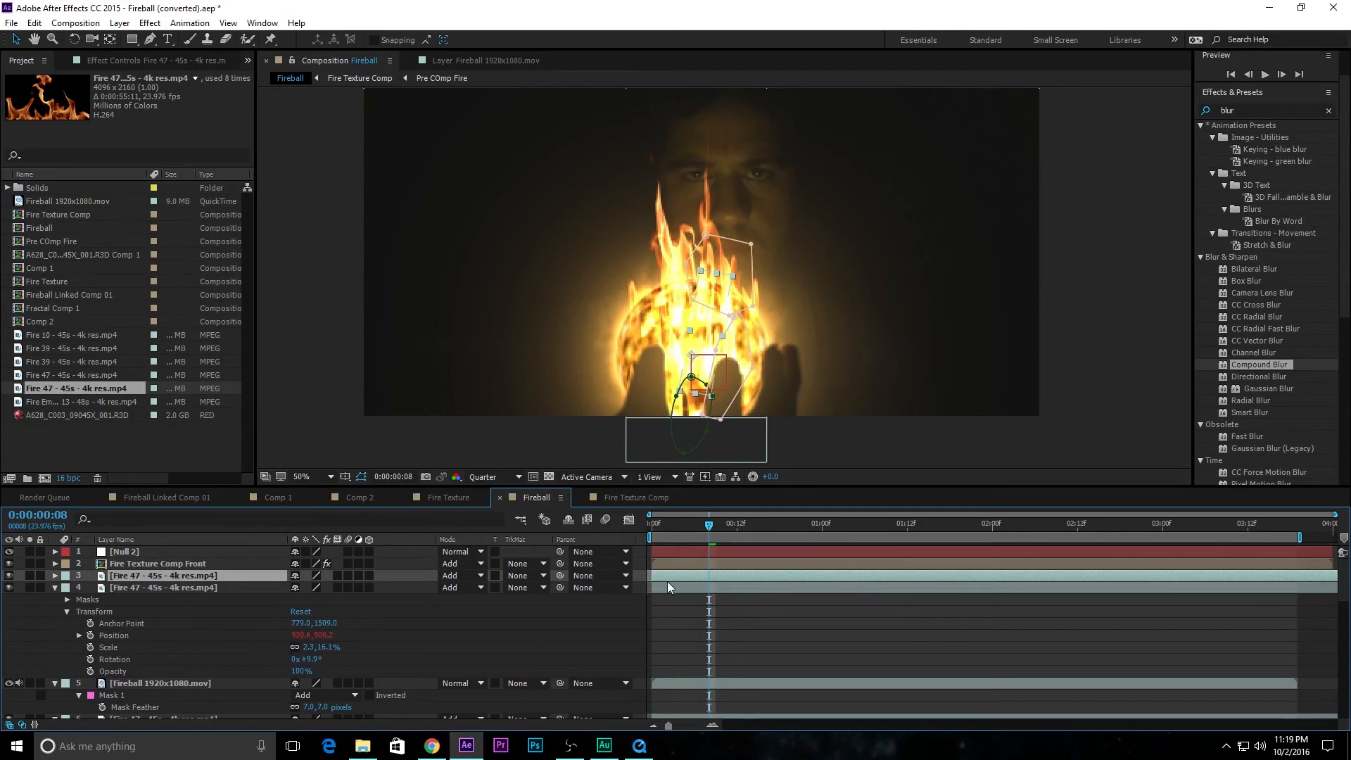
drag(668, 578, 608, 585)
At 0:00:00:10, offset the new flame copy toward the neighbouring fingers by setting its anchor point to 3689, 679
click(724, 525)
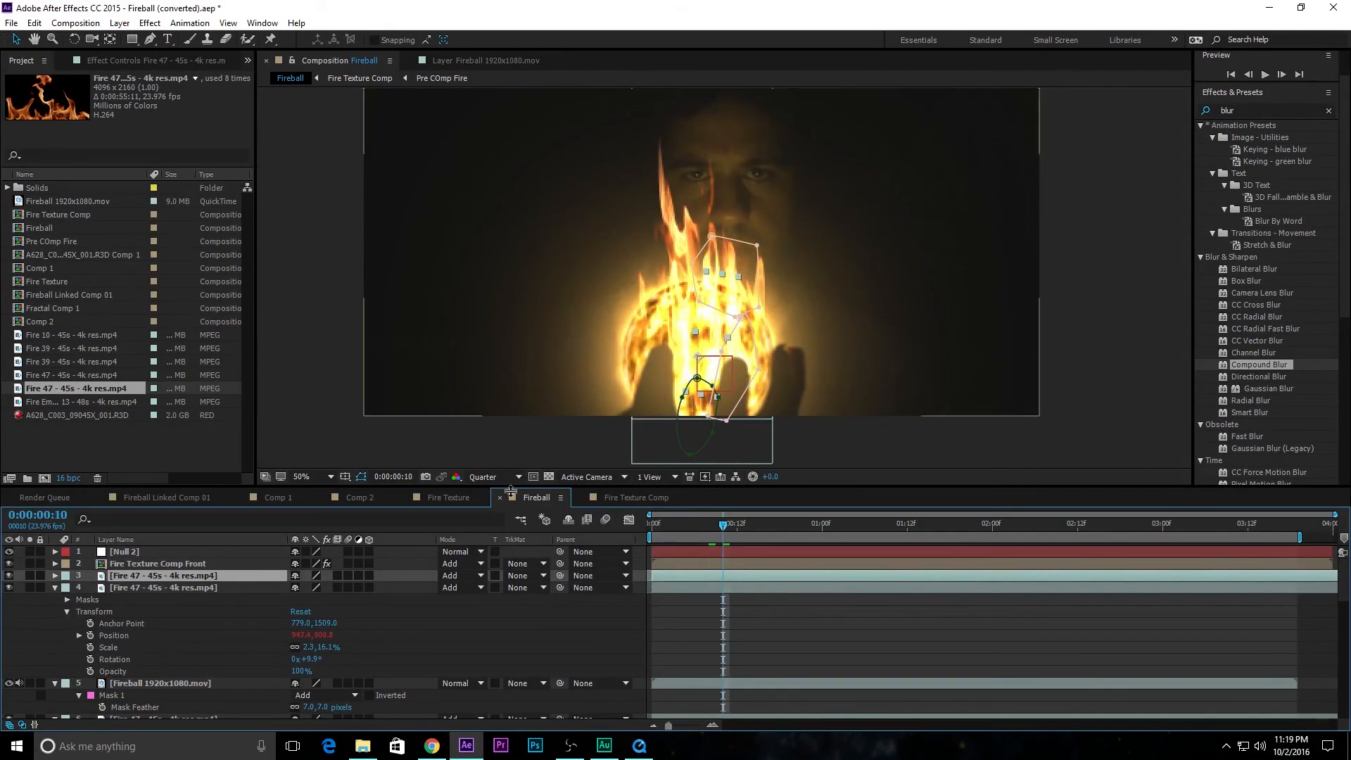
click(55, 575)
click(67, 600)
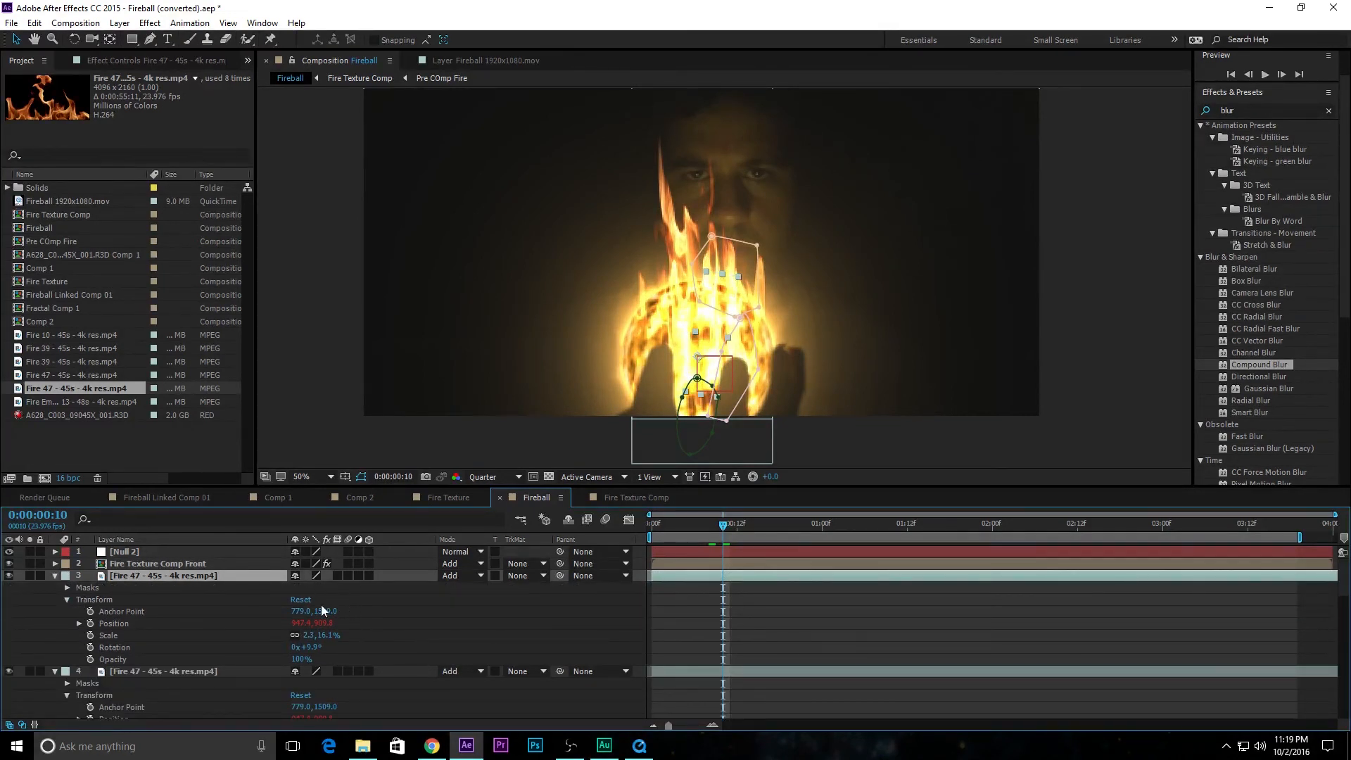
drag(300, 612, 492, 612)
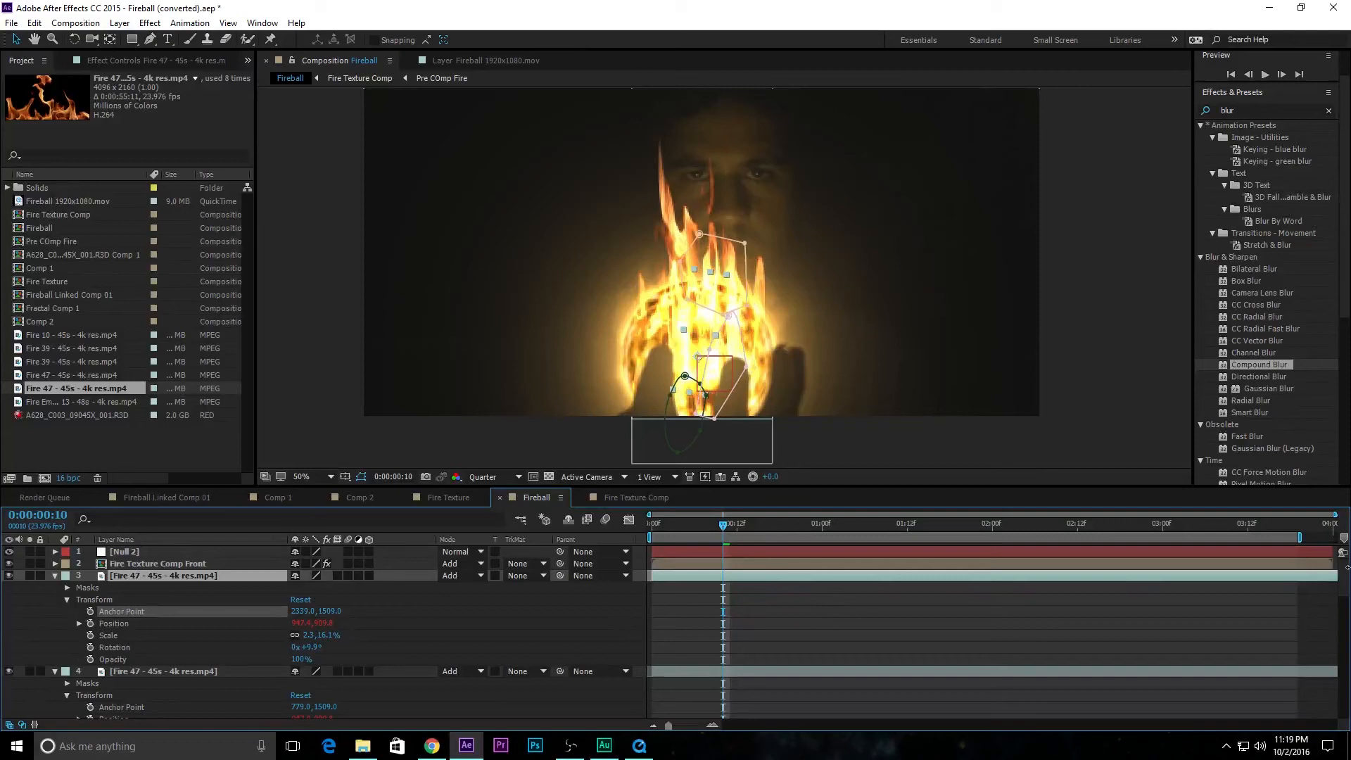
drag(298, 612, 425, 642)
drag(327, 610, 97, 737)
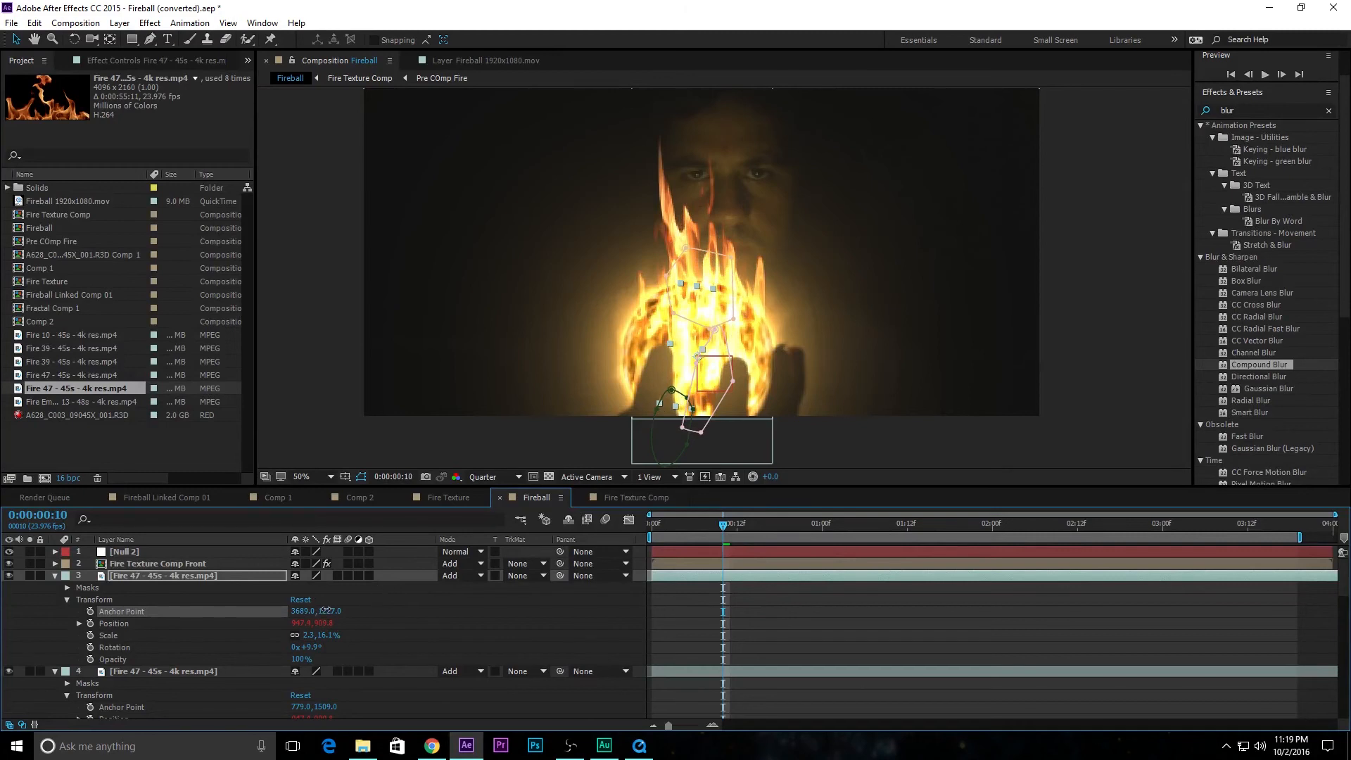
drag(326, 609, 38, 713)
drag(328, 609, 33, 710)
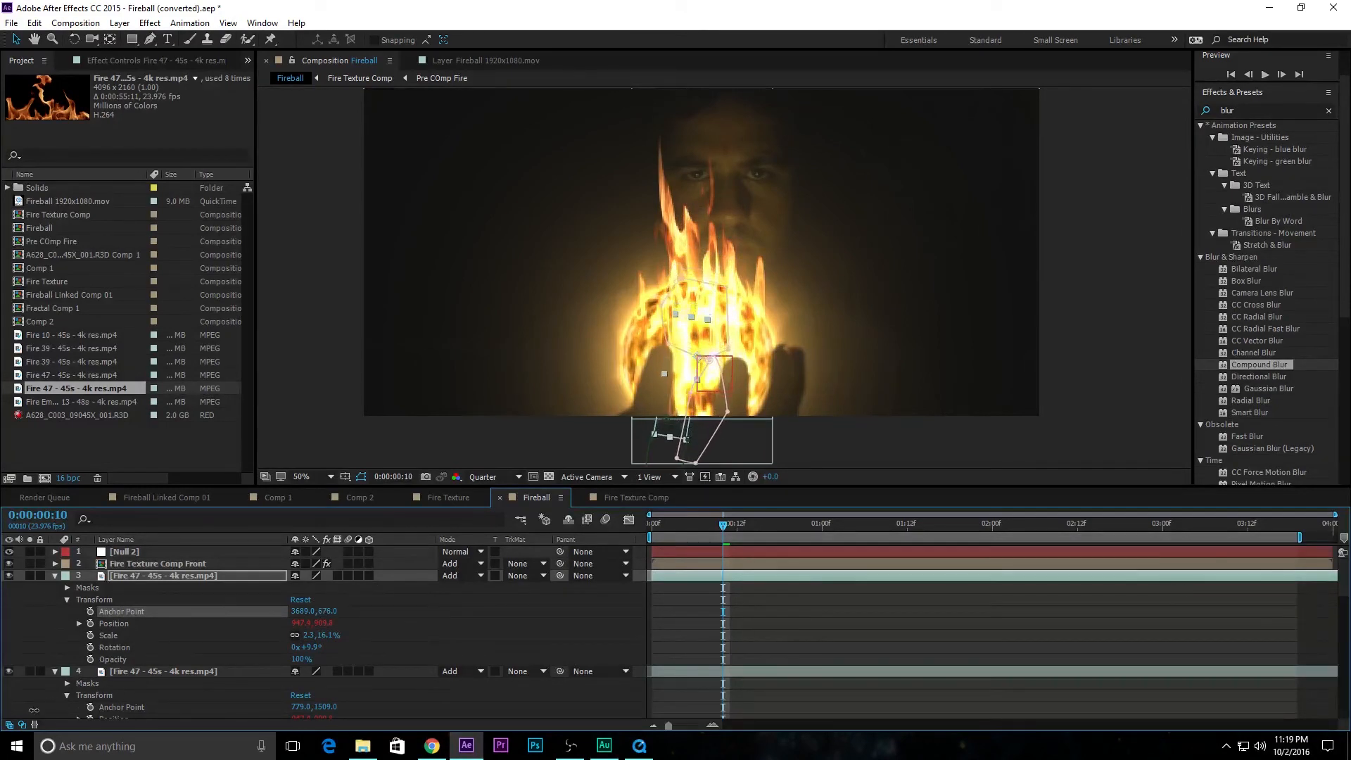
click(871, 437)
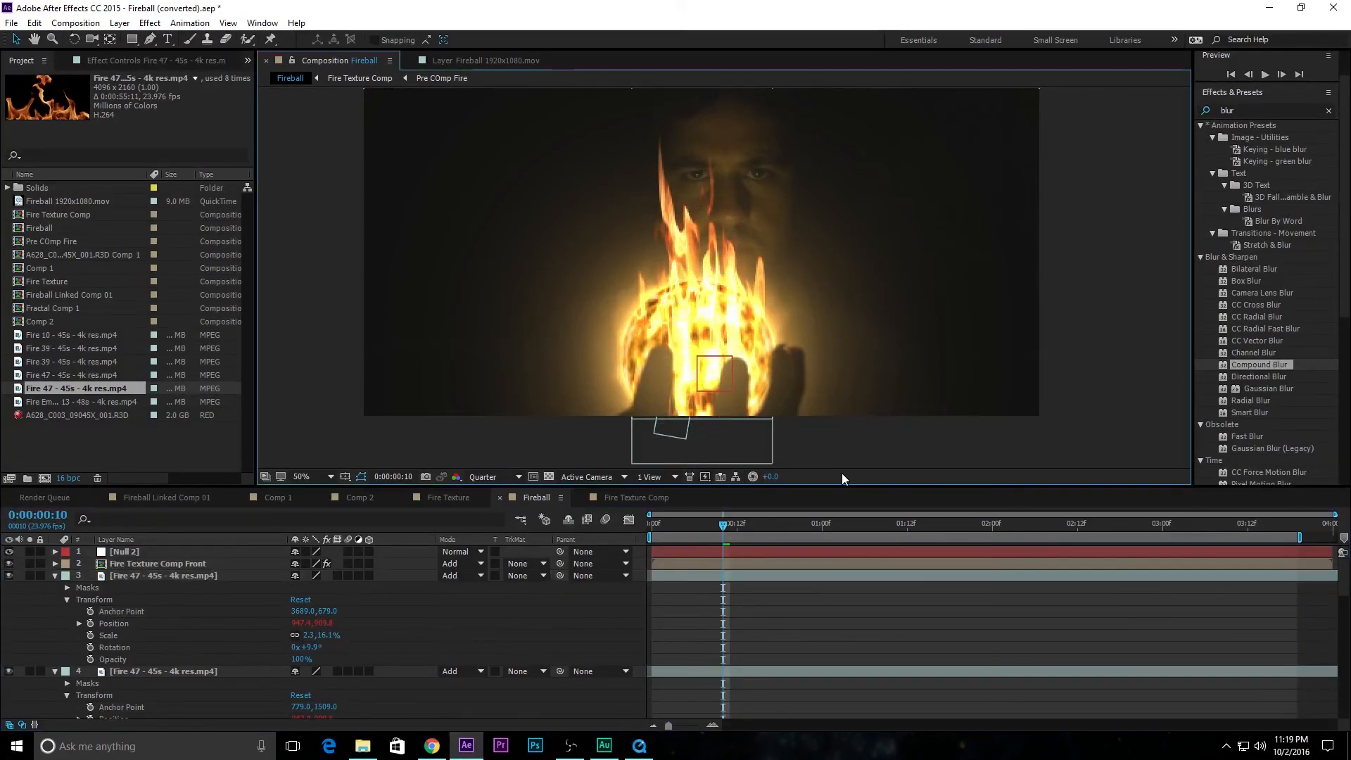
Preview both small flame layers around the fingers, replaying from 0:00:00:08
key(space)
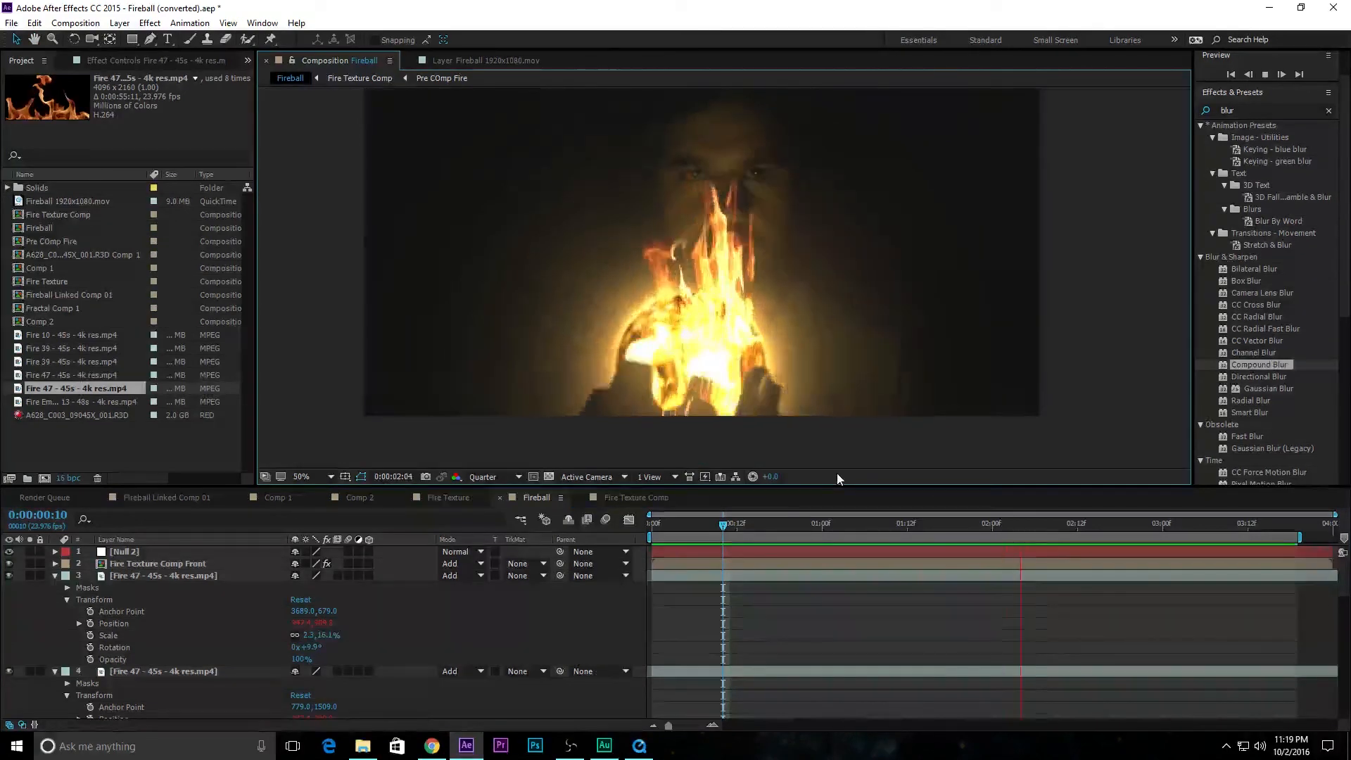
key(space)
drag(872, 523, 709, 514)
click(483, 445)
key(space)
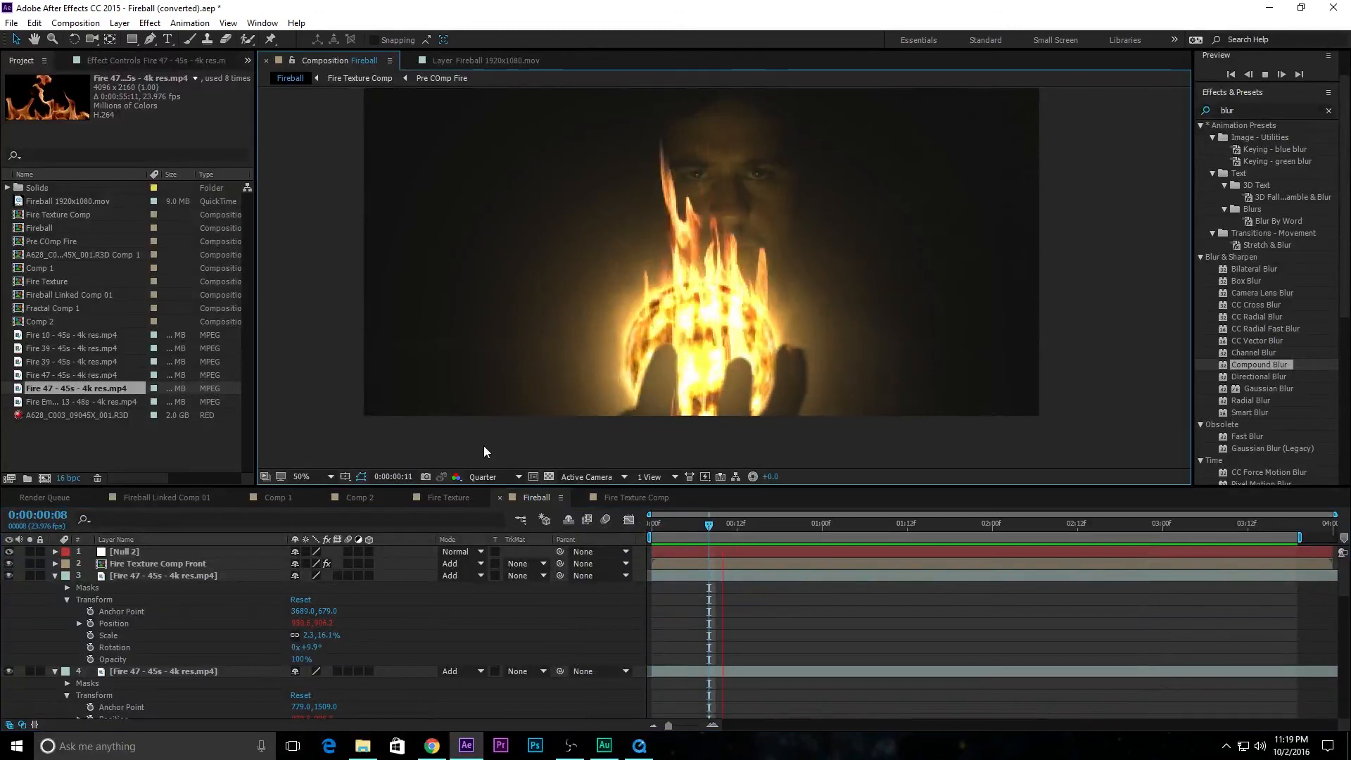
Return to the first frame and collapse the expanded properties of the Fire 47 and Fireball 1920x1080.mov layers
key(space)
drag(776, 525, 598, 577)
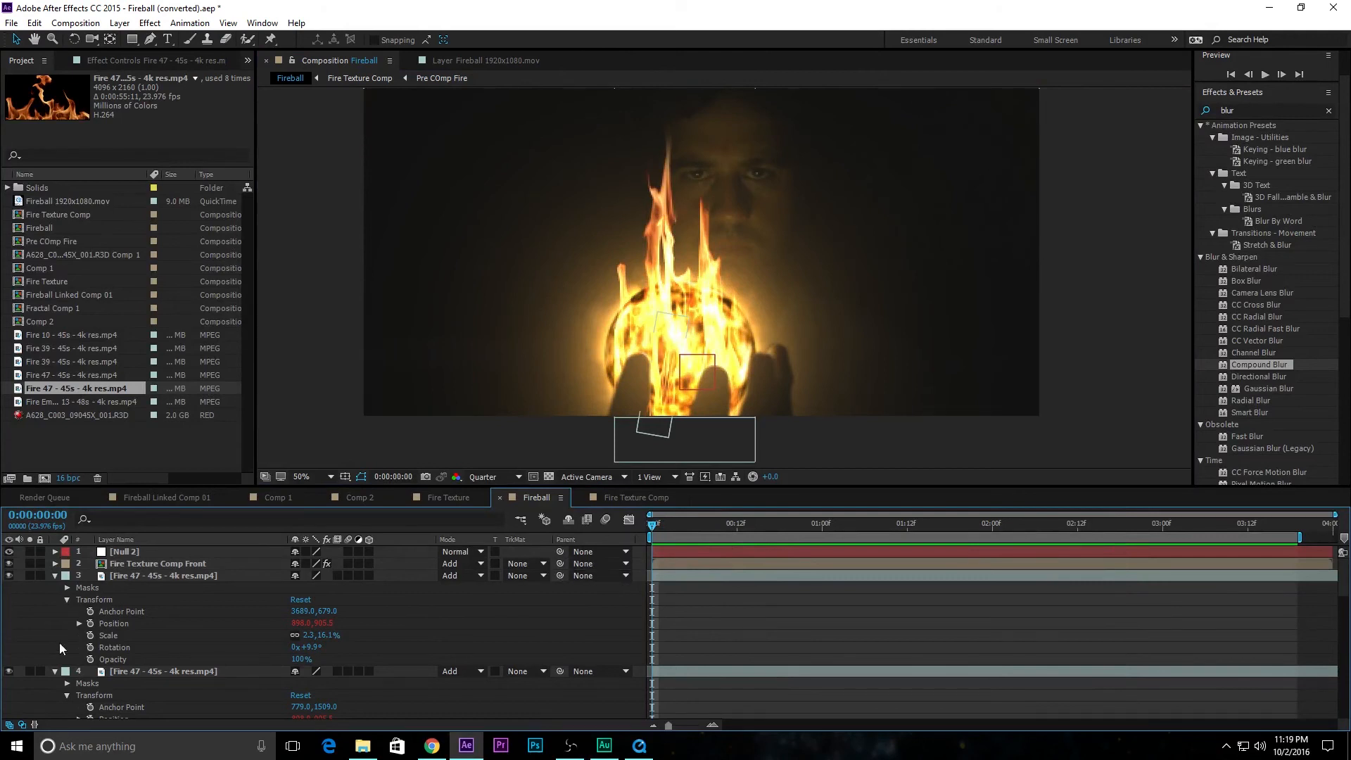
click(55, 577)
click(56, 589)
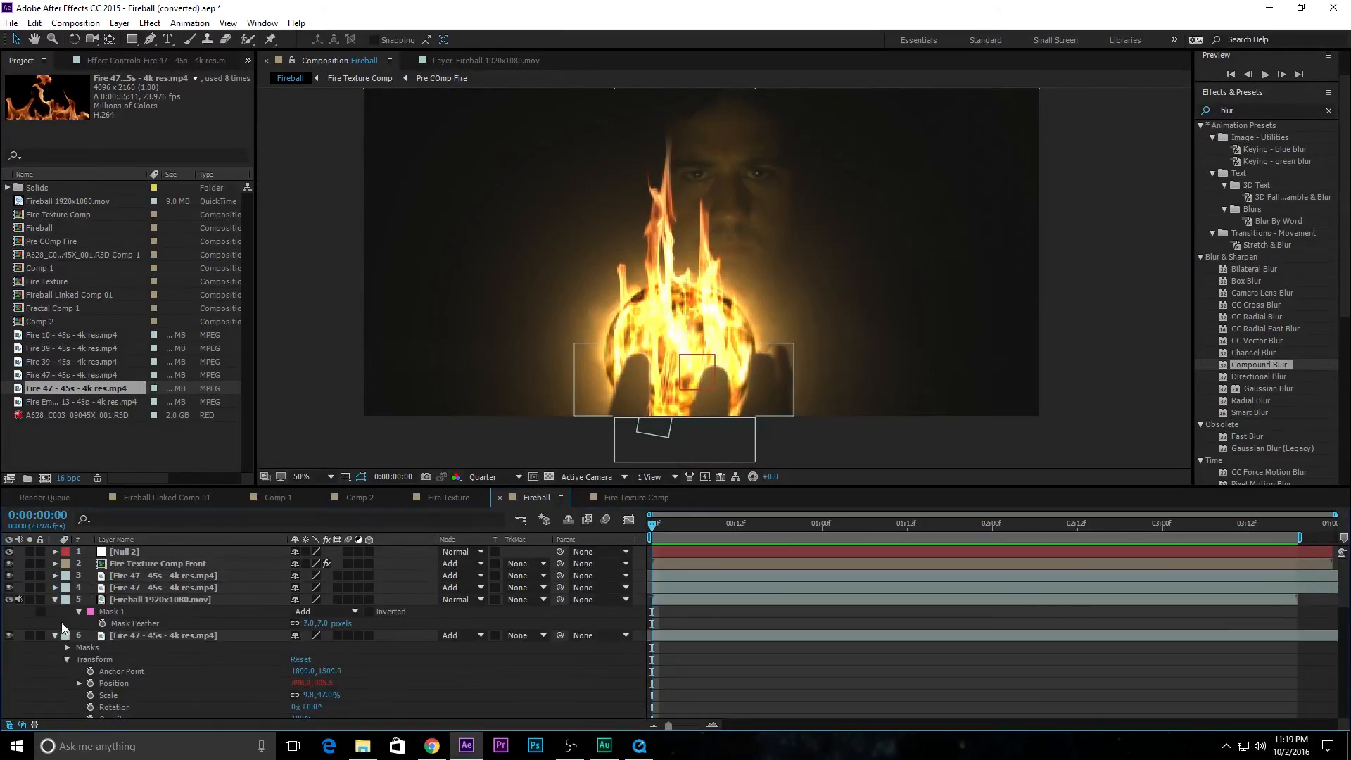
click(55, 599)
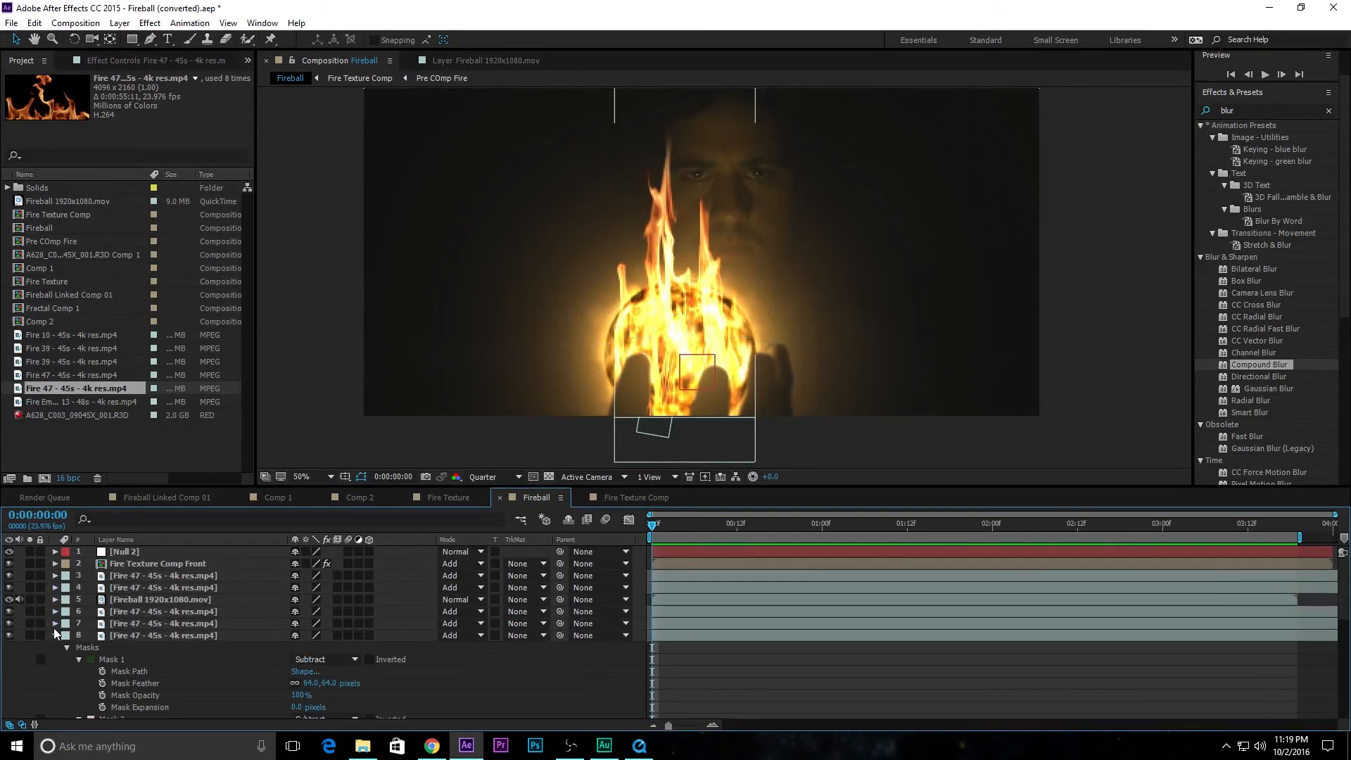
click(55, 611)
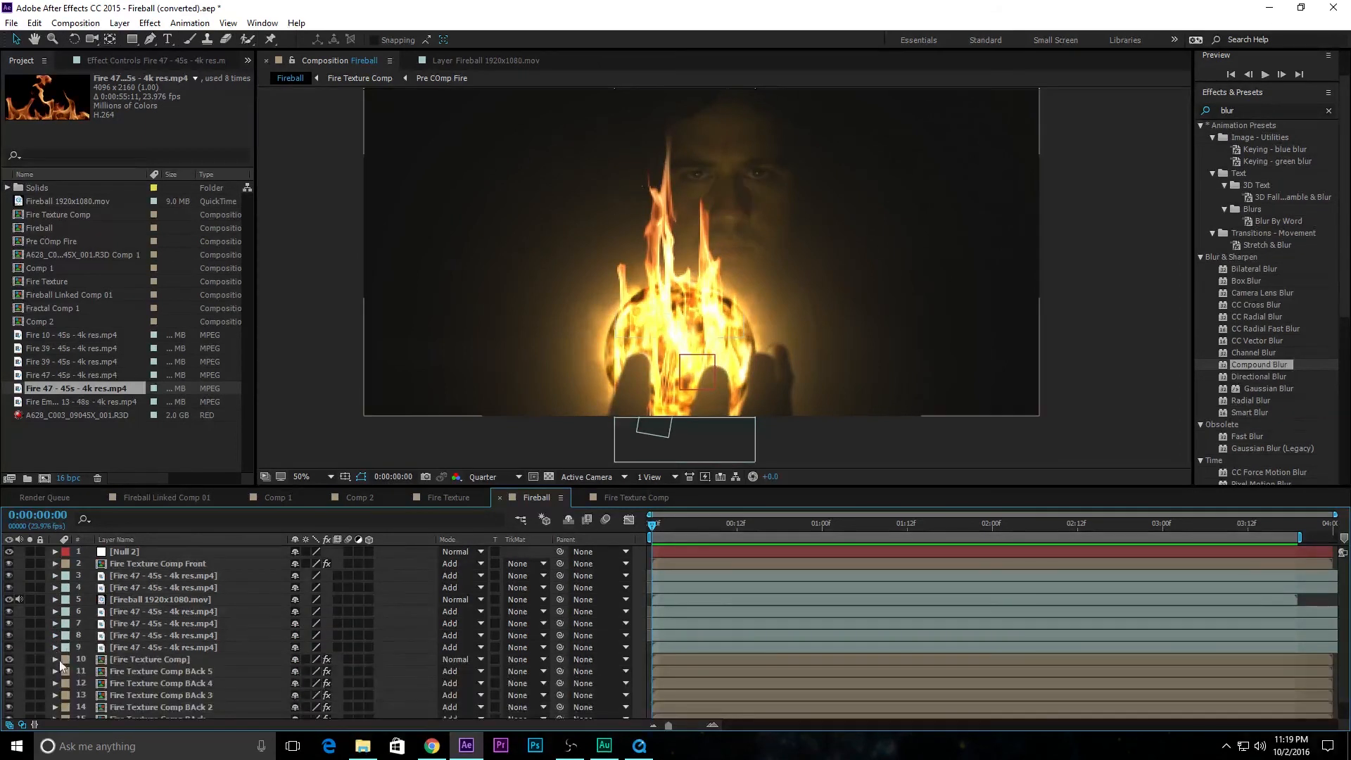
Enable motion blur for the composition and its flame and fire texture layers, leaving it off for both Fireball 1920x1080.mov layers
click(607, 520)
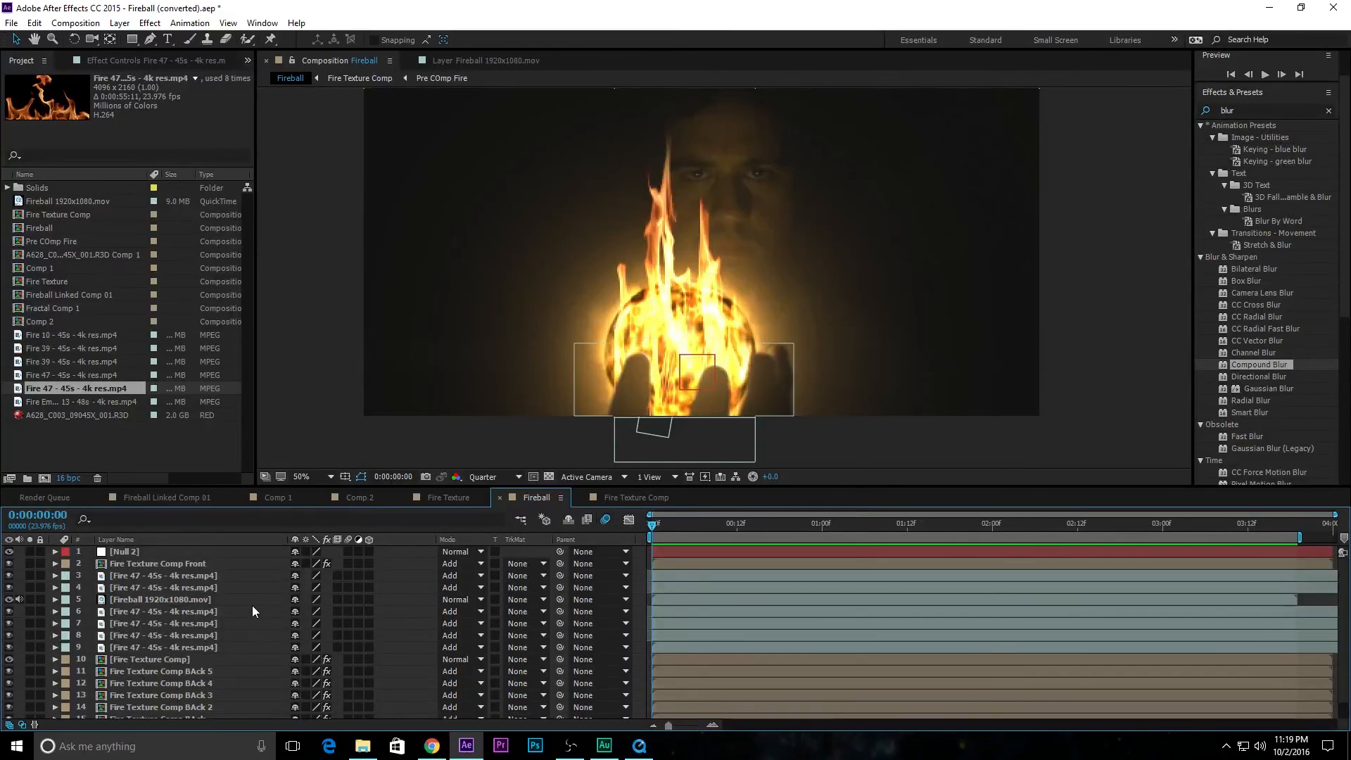
click(348, 564)
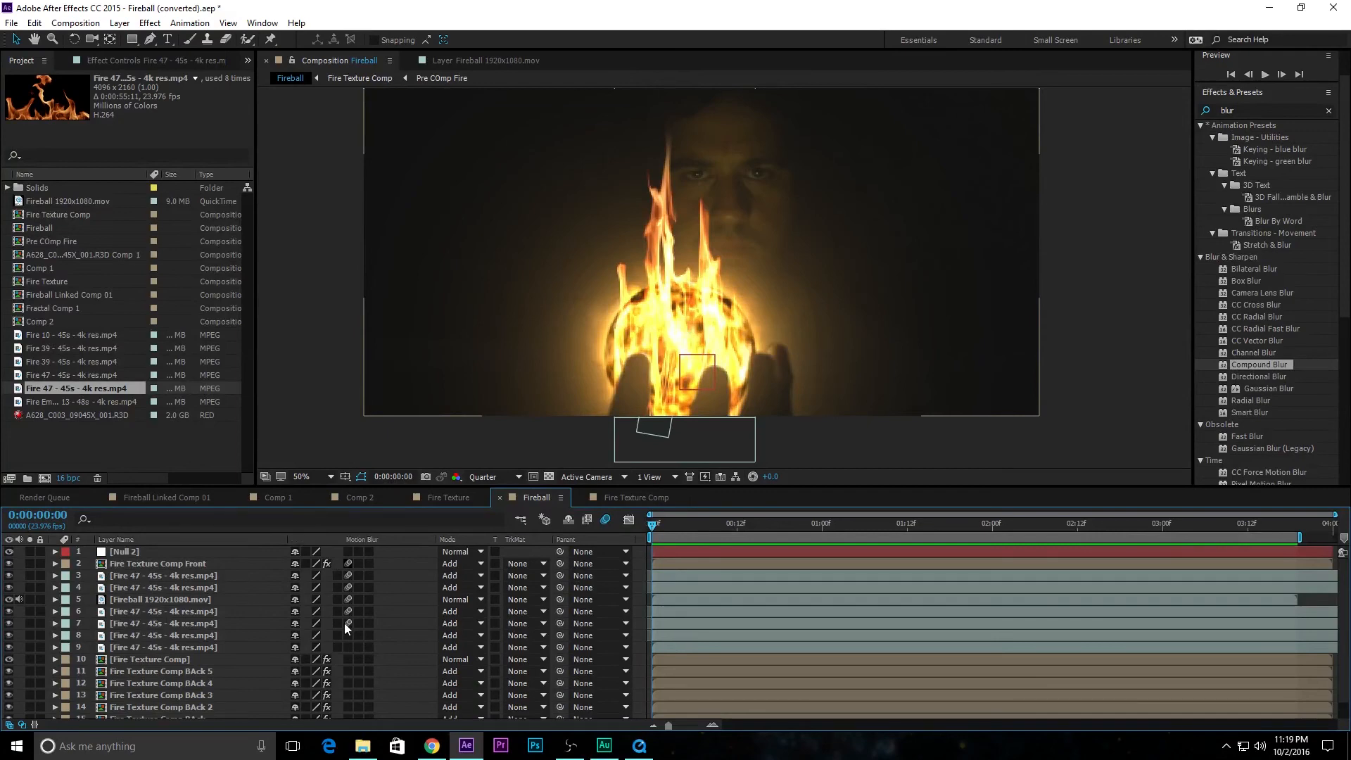
scroll(345, 724, down, 2)
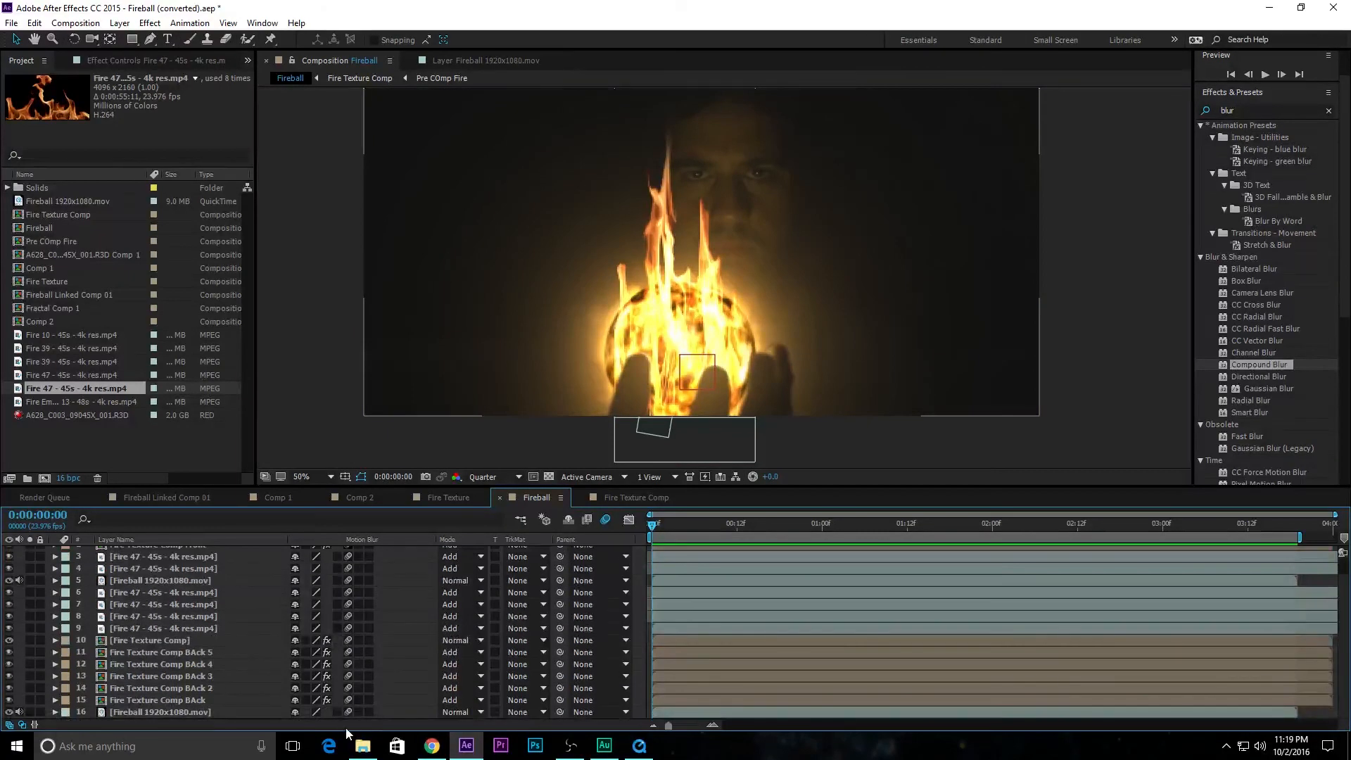
click(348, 707)
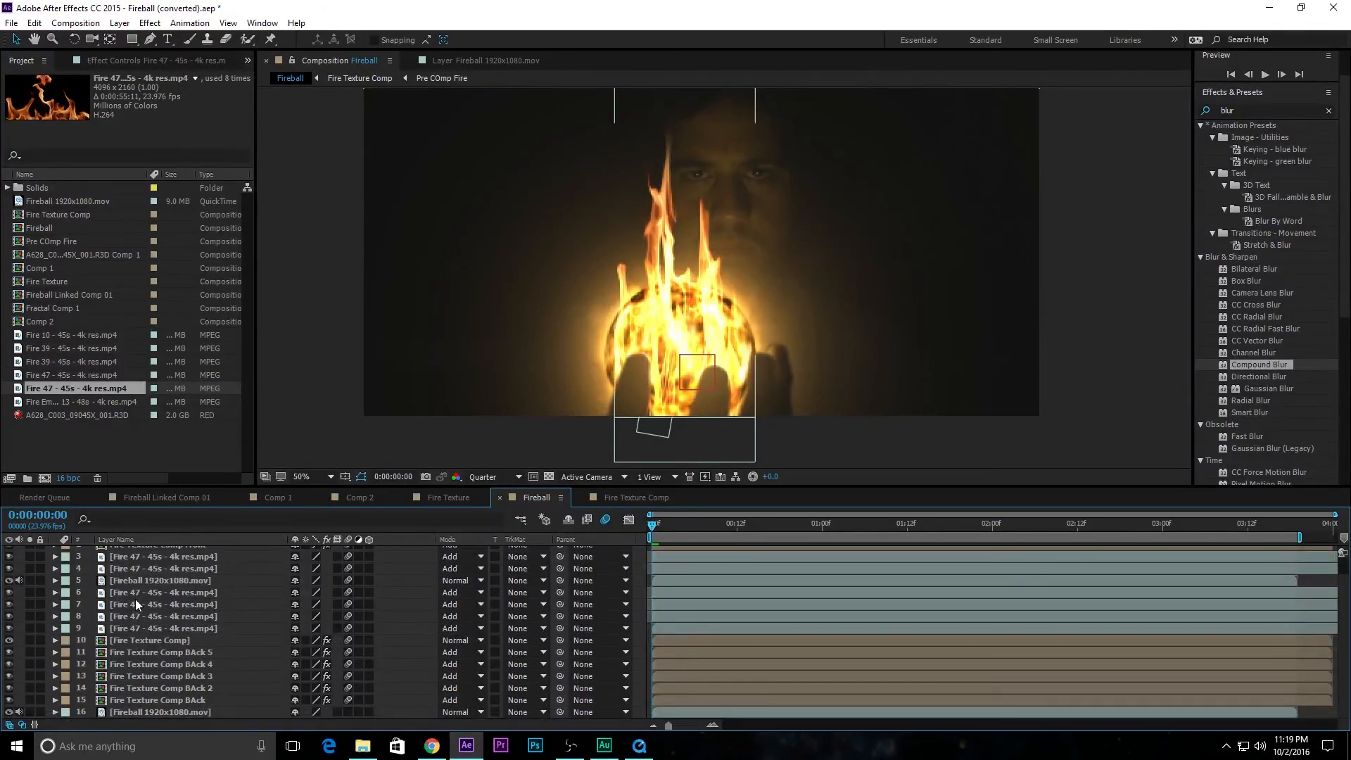
click(348, 581)
key(space)
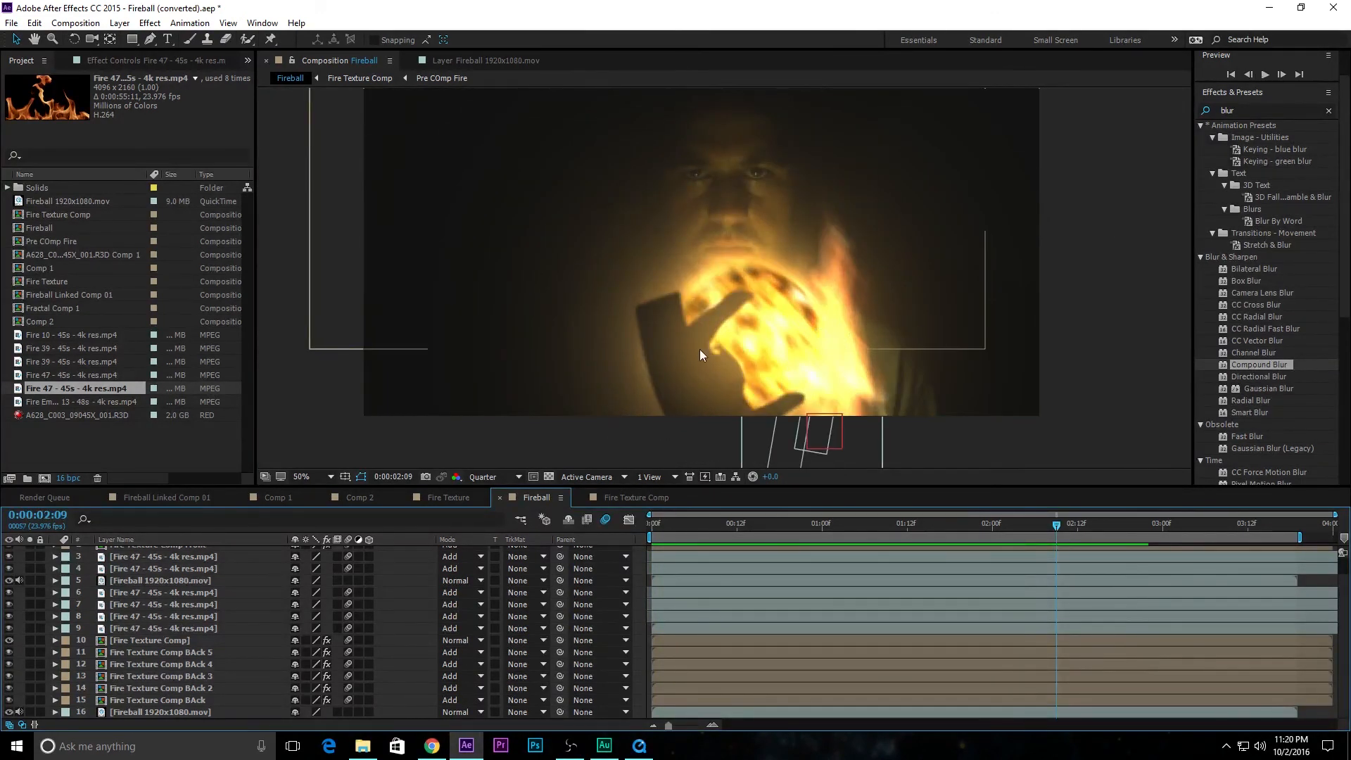
At 0:00:02:09, reshape the hand mask on the upper Fireball 1920x1080.mov layer along the thumb and wrist, and reveal the mask's properties
scroll(213, 644, up, 2)
click(195, 601)
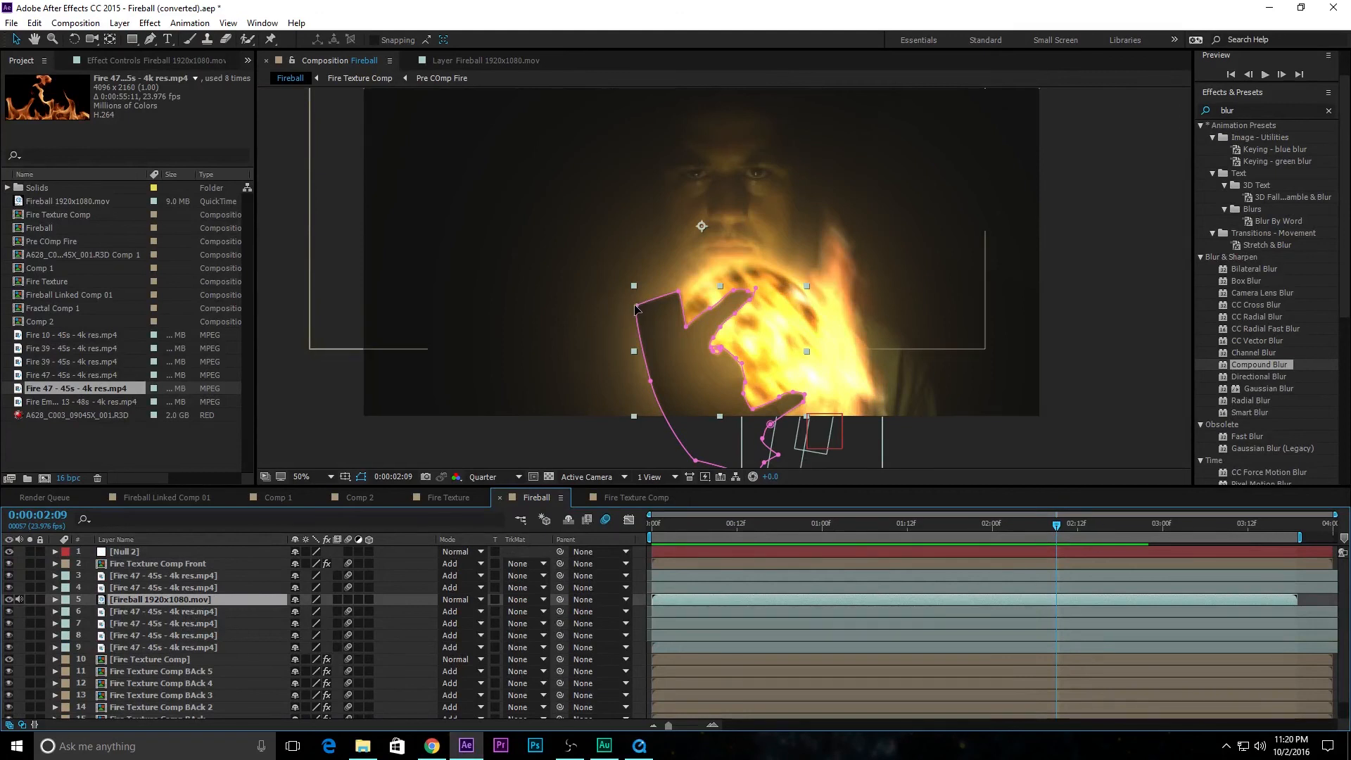
drag(633, 314, 557, 453)
drag(650, 382, 611, 487)
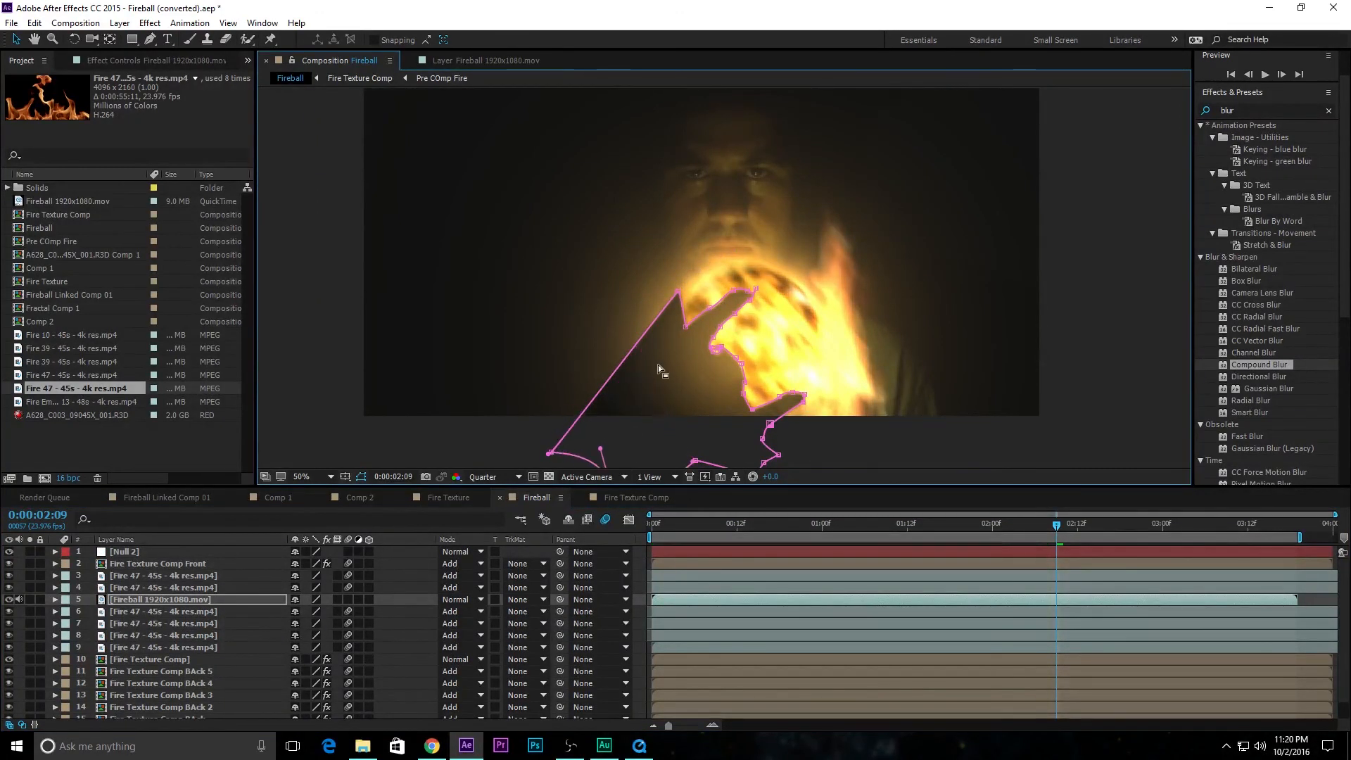
drag(679, 295, 665, 352)
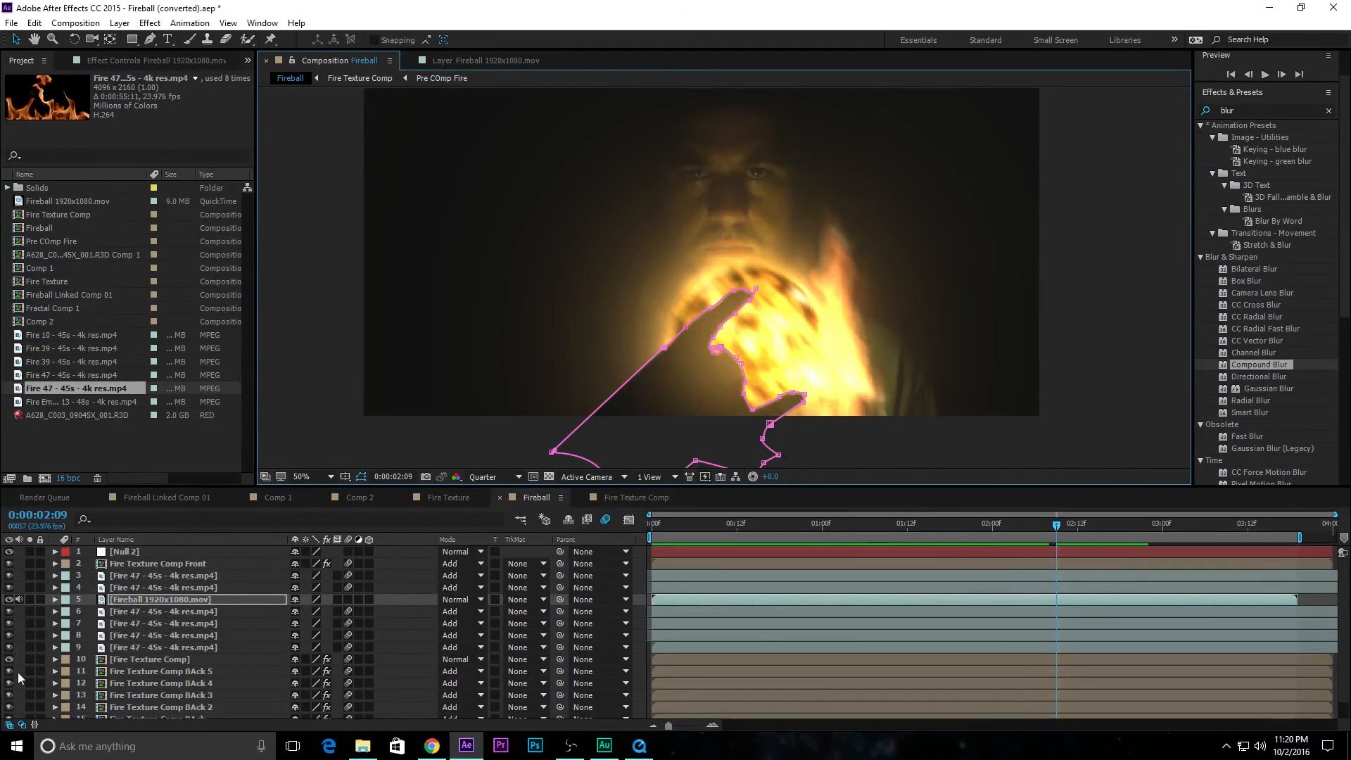
key(m)
Preview the corrected hand mask together with the motion blur from the first frame
drag(1077, 525, 516, 564)
click(1031, 391)
click(1032, 392)
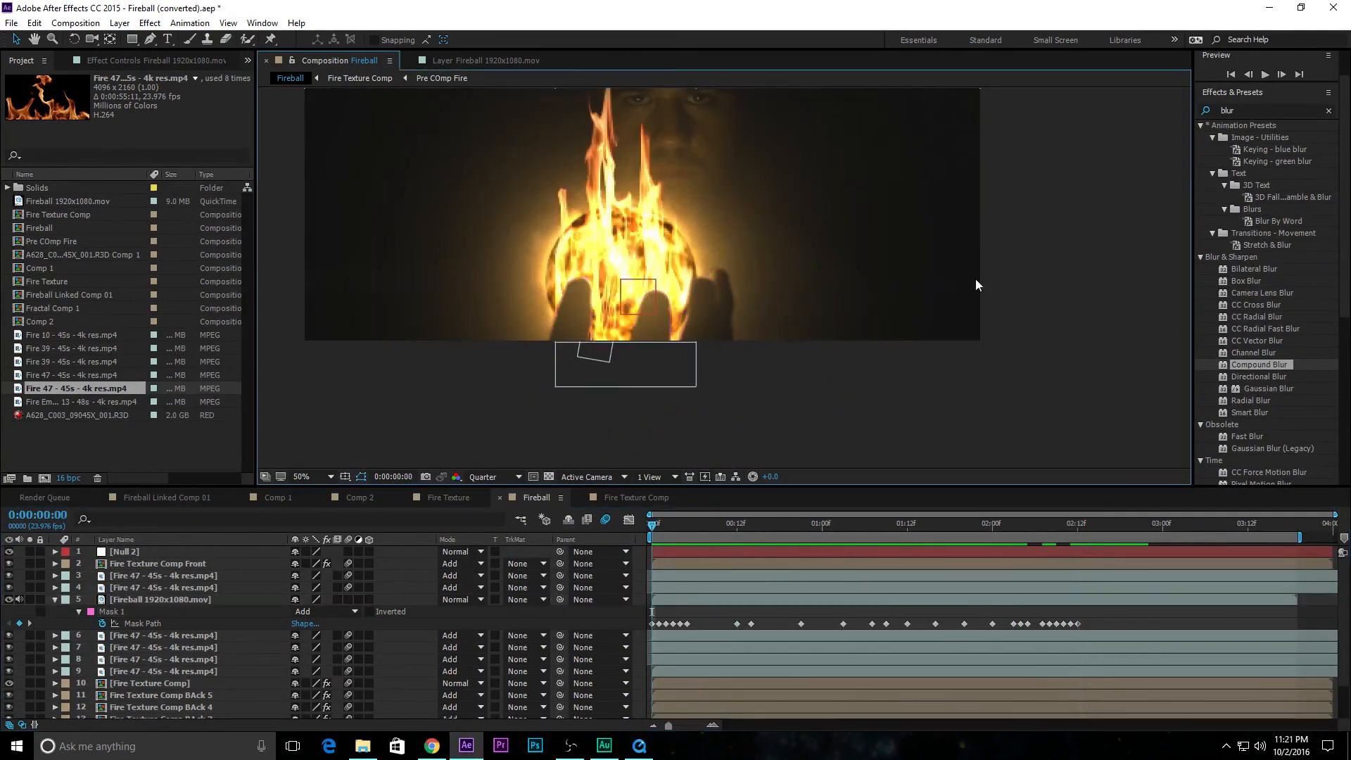
drag(949, 281, 1117, 407)
key(space)
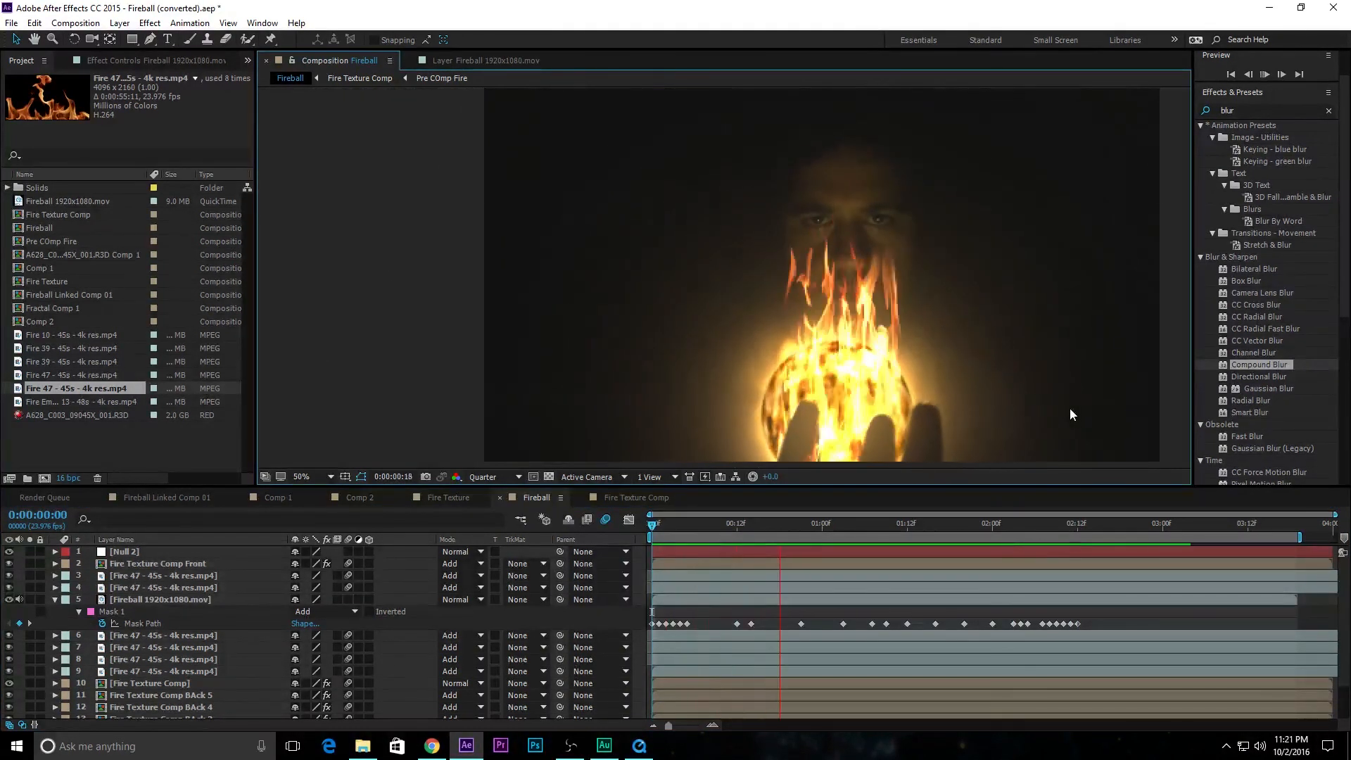
key(space)
At 0:00:02:08, enable motion blur on the masked Fireball 1920x1080.mov layer and preview the hand's movement
drag(1112, 526, 1047, 546)
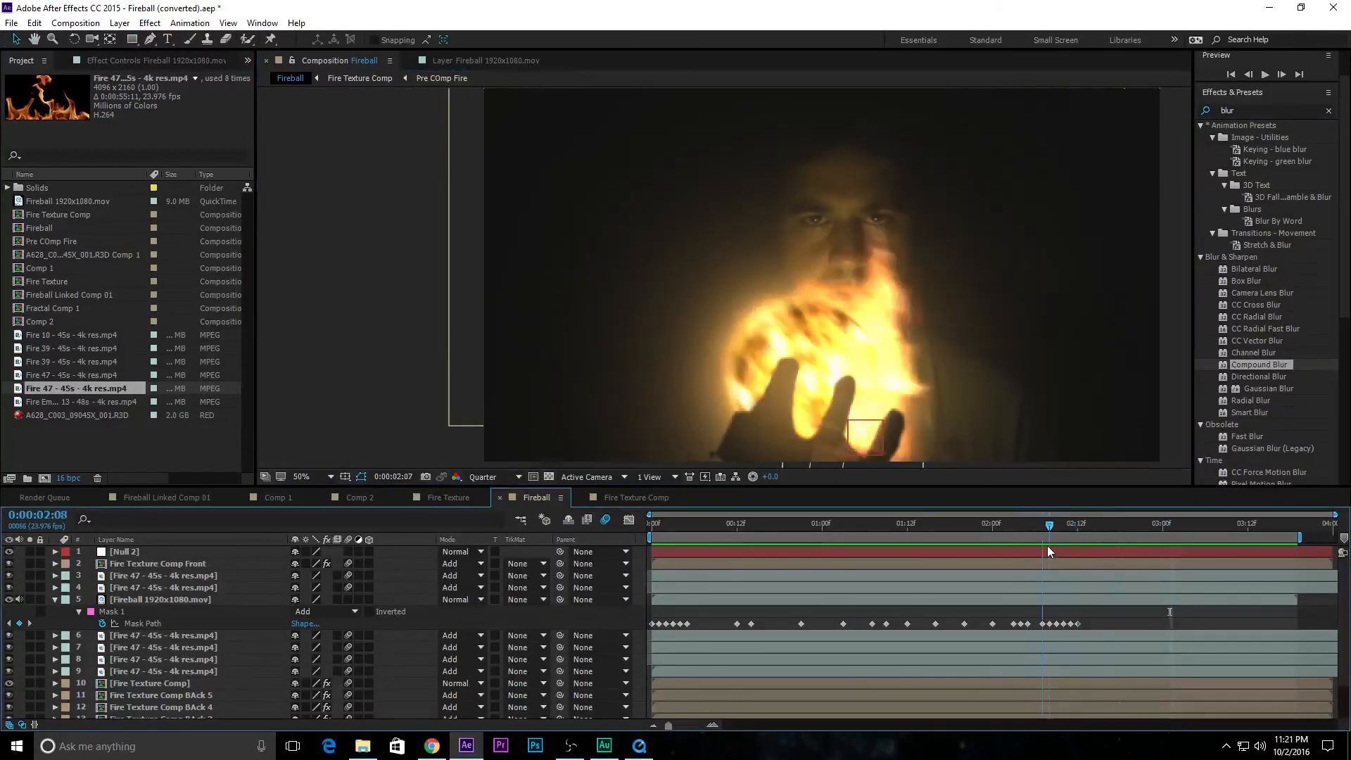
click(258, 600)
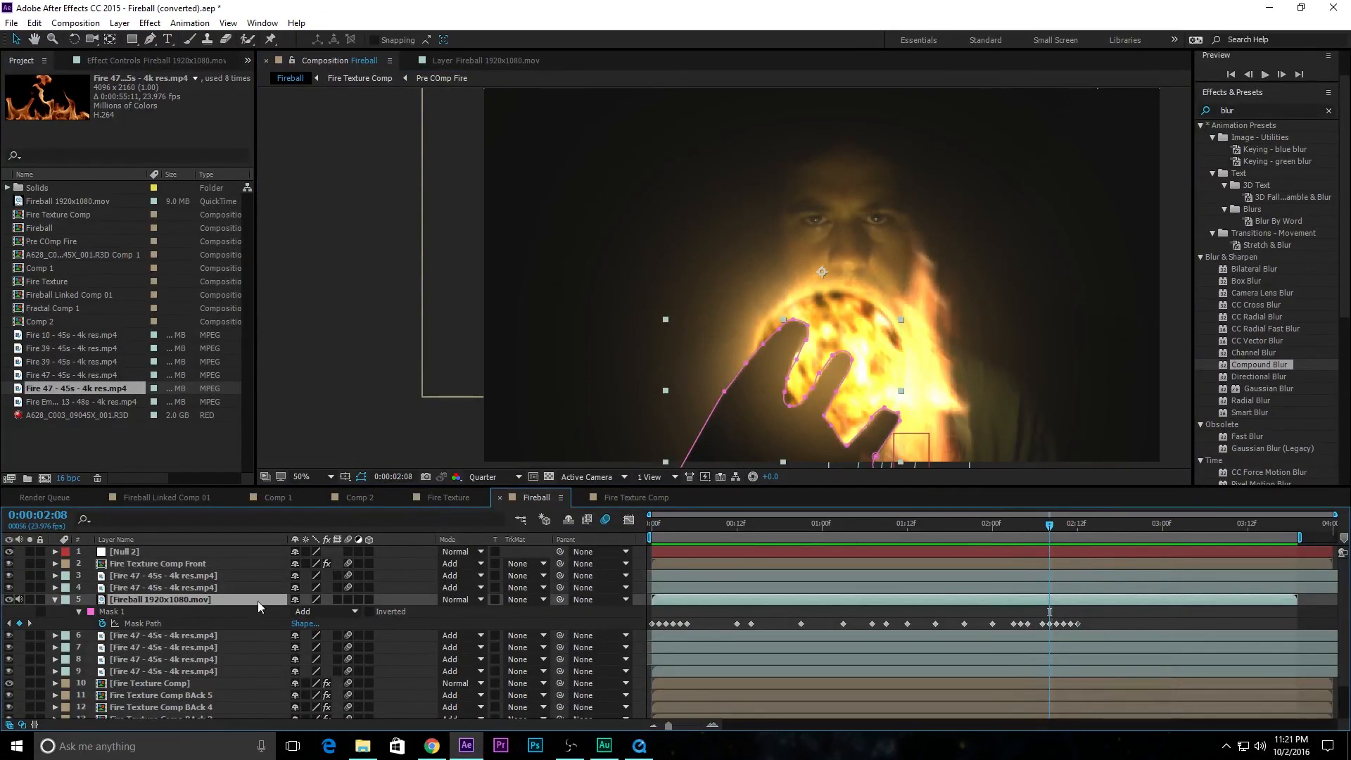
click(348, 600)
click(421, 437)
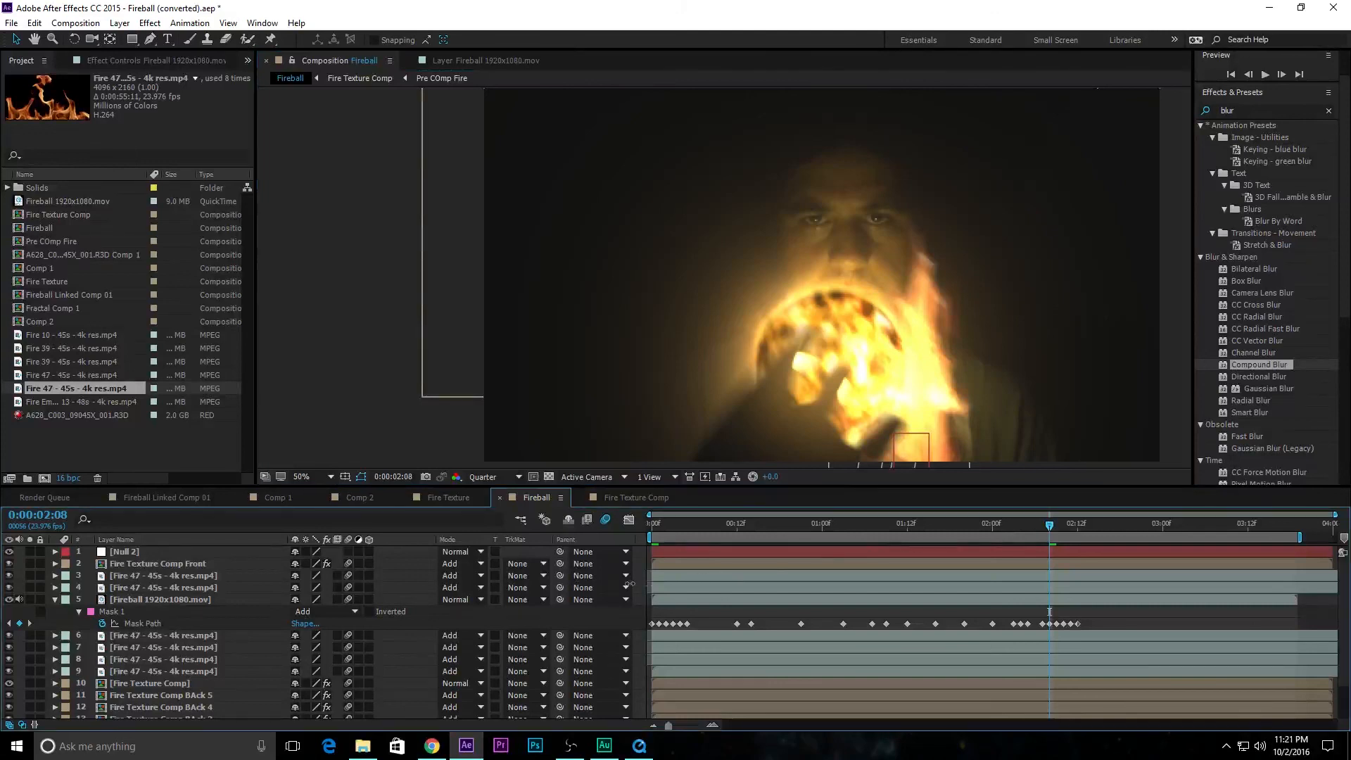
key(space)
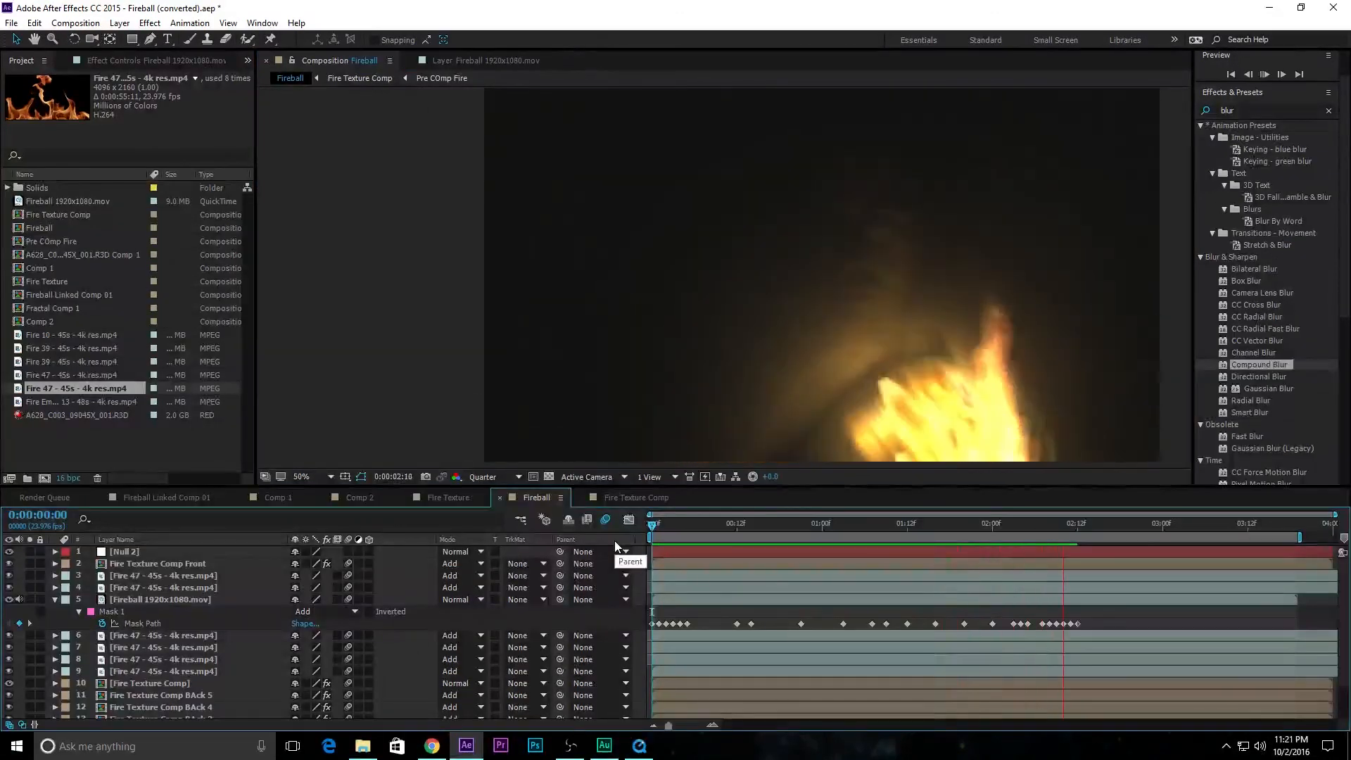
key(space)
Add a black solid above all layers and trim its start to 0:00:02:09
mouse_move(1072, 521)
mouse_down()
mouse_move(1041, 526)
mouse_move(1071, 534)
mouse_up()
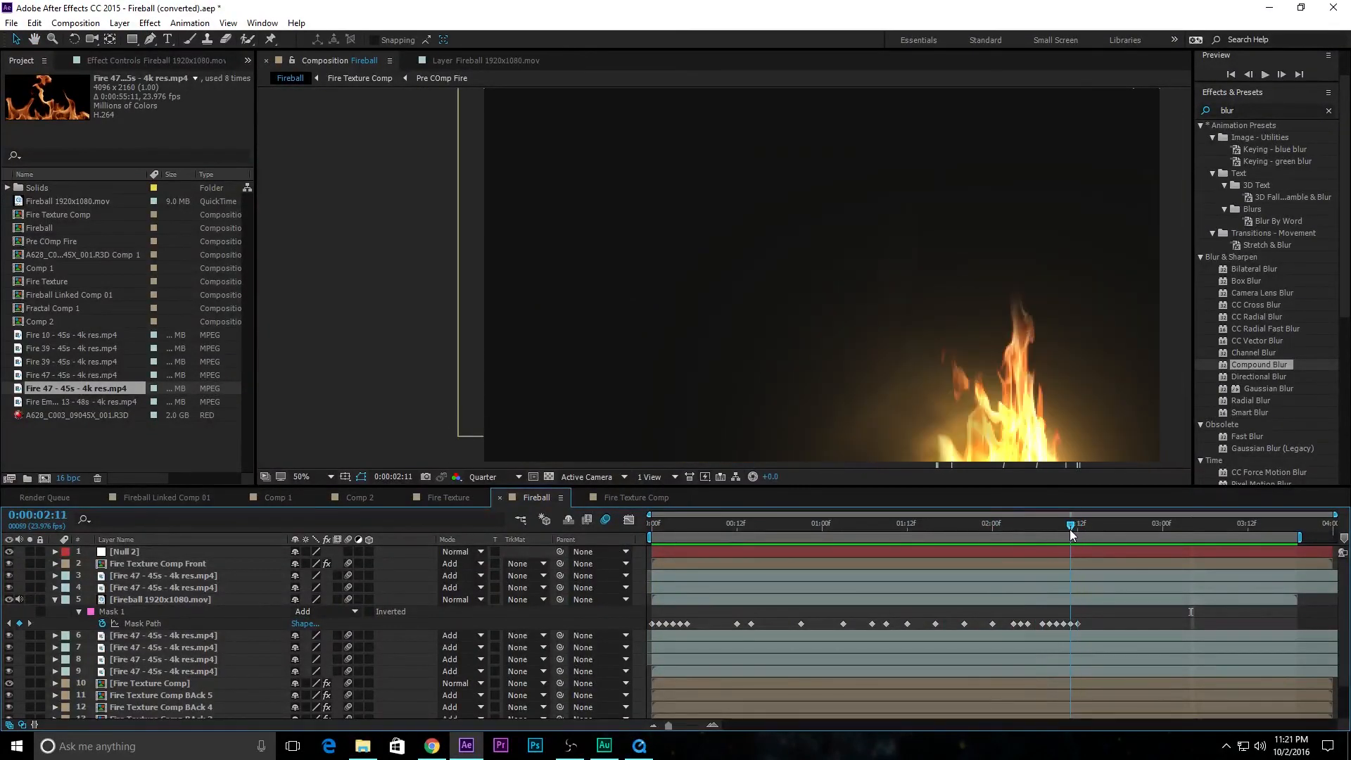
click(120, 24)
mouse_move(317, 39)
click(480, 53)
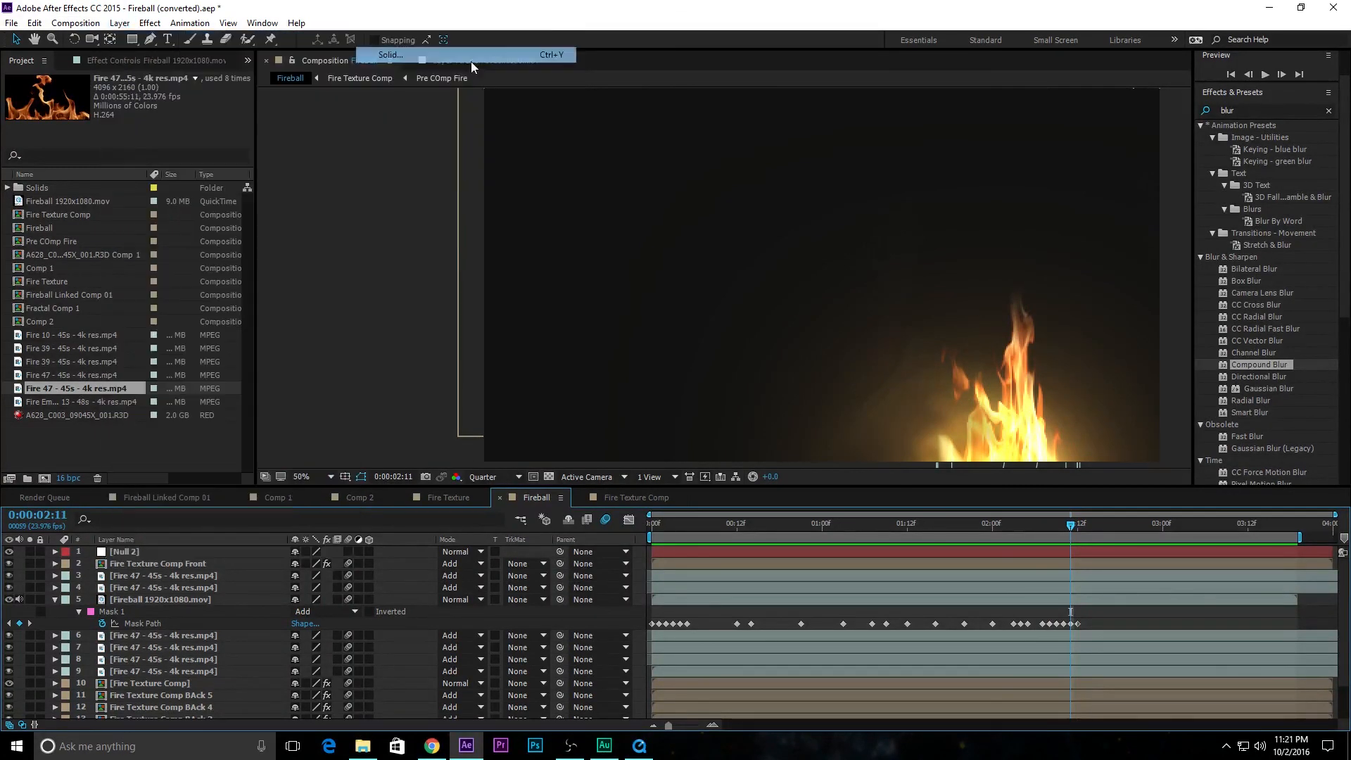
click(719, 497)
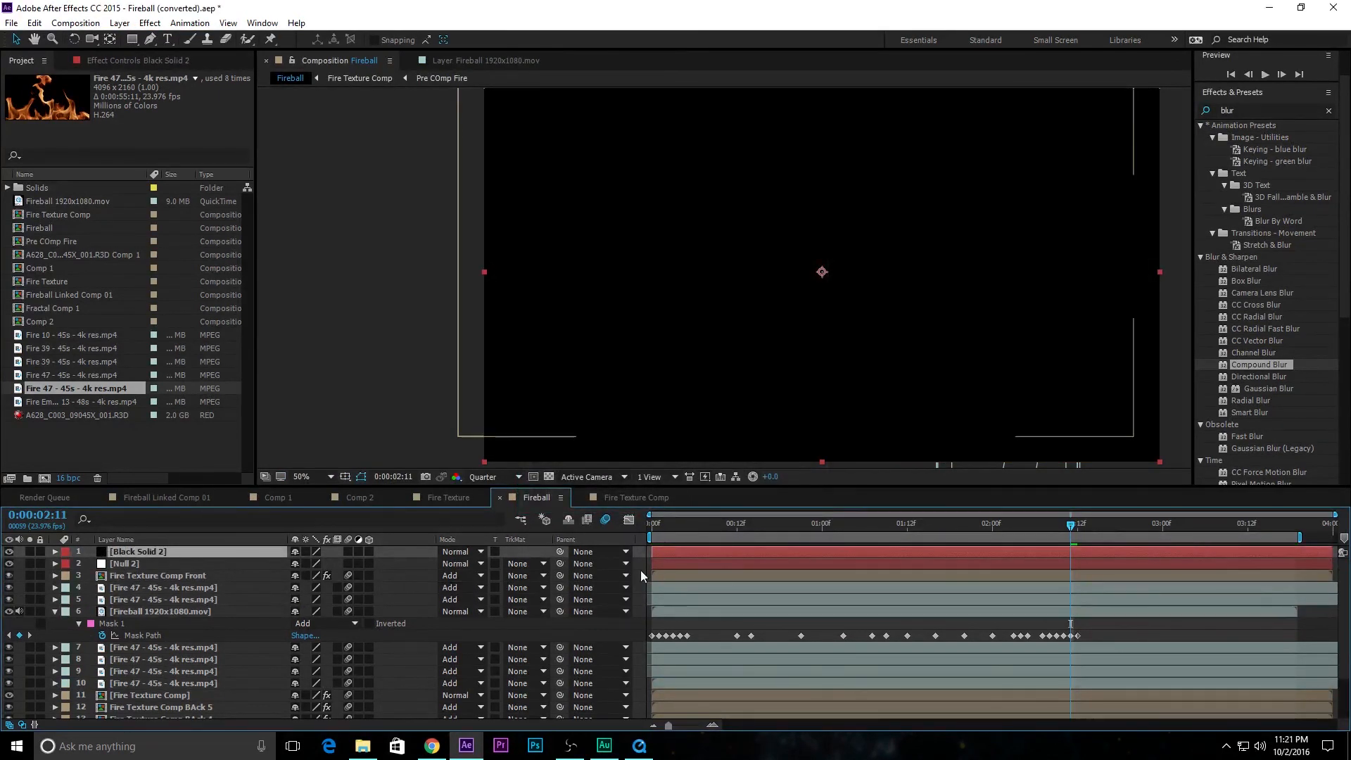
drag(652, 551, 1027, 549)
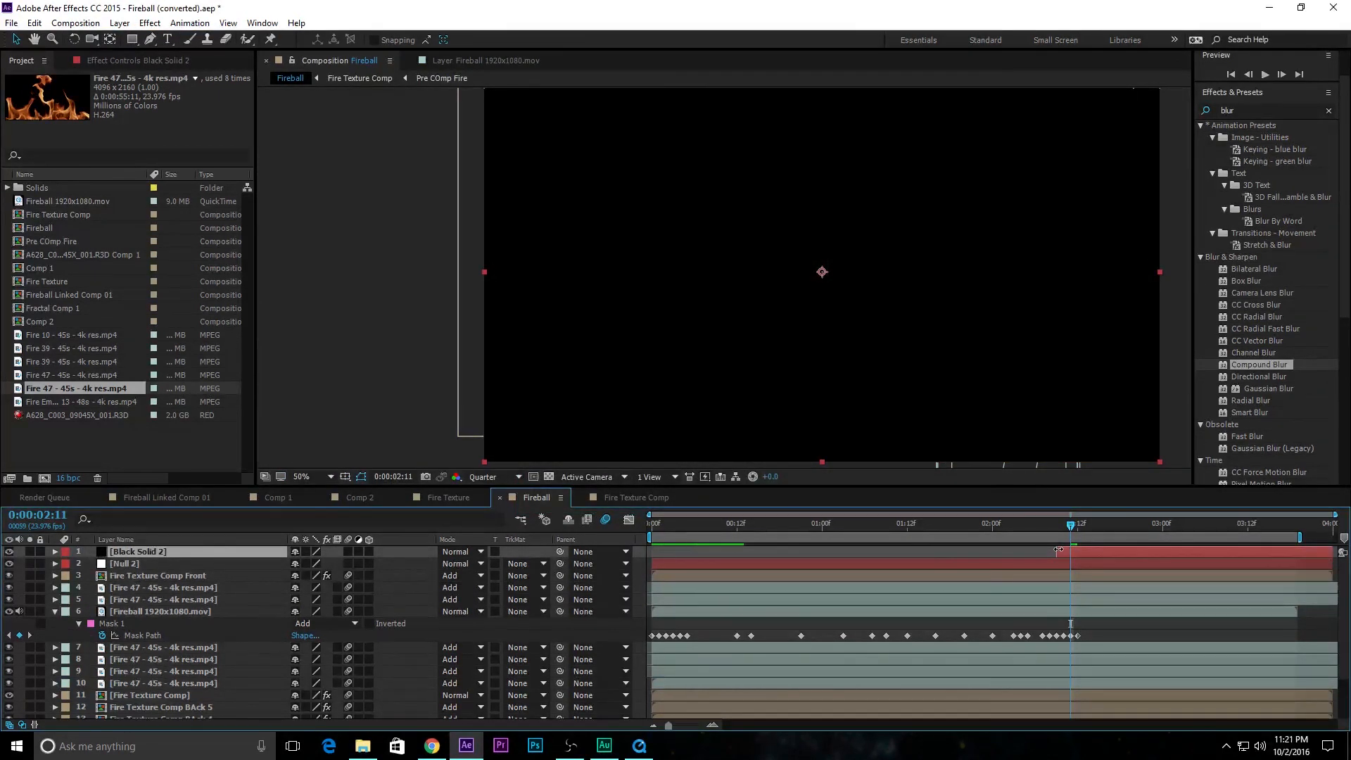
Keyframe the black solid's opacity from 0% at 0:00:02:09 to 100% at 0:00:02:11
drag(1067, 525, 1057, 531)
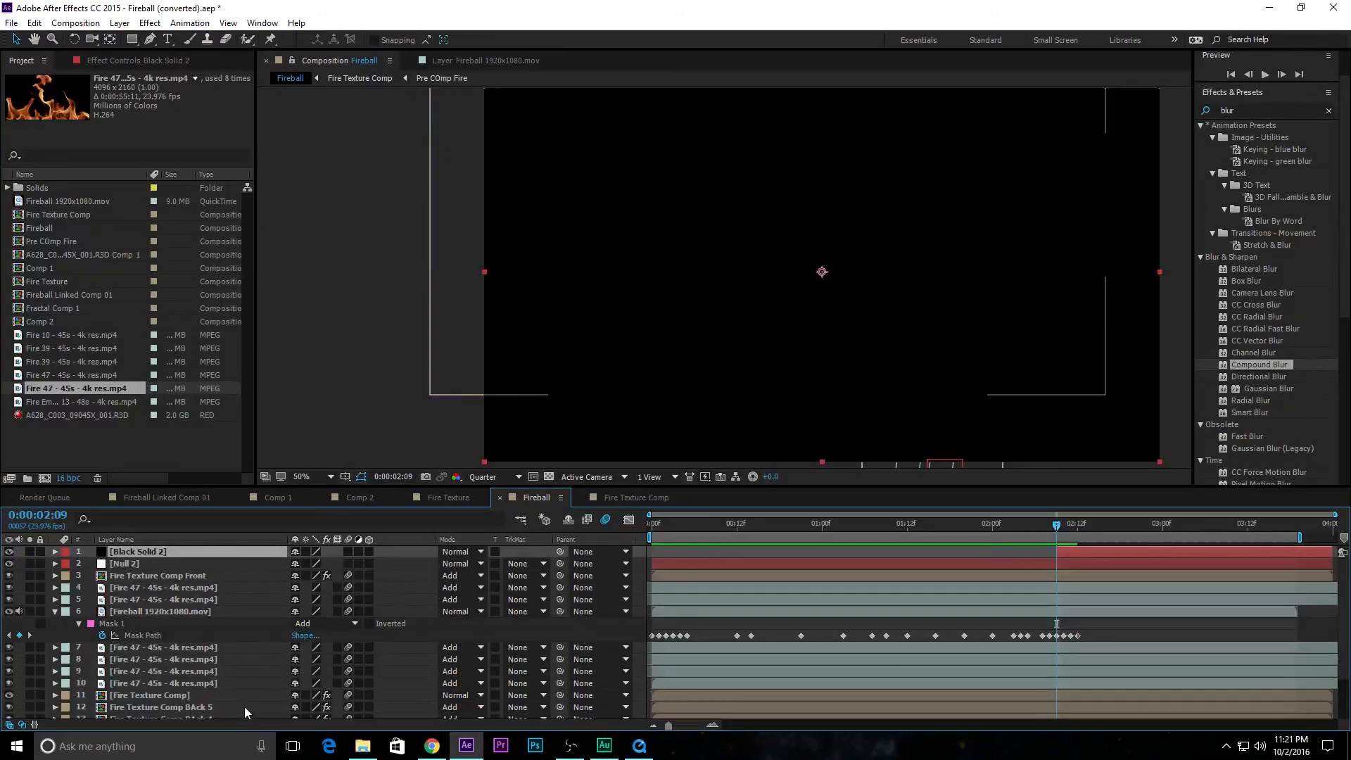
key(t)
drag(300, 565, 129, 600)
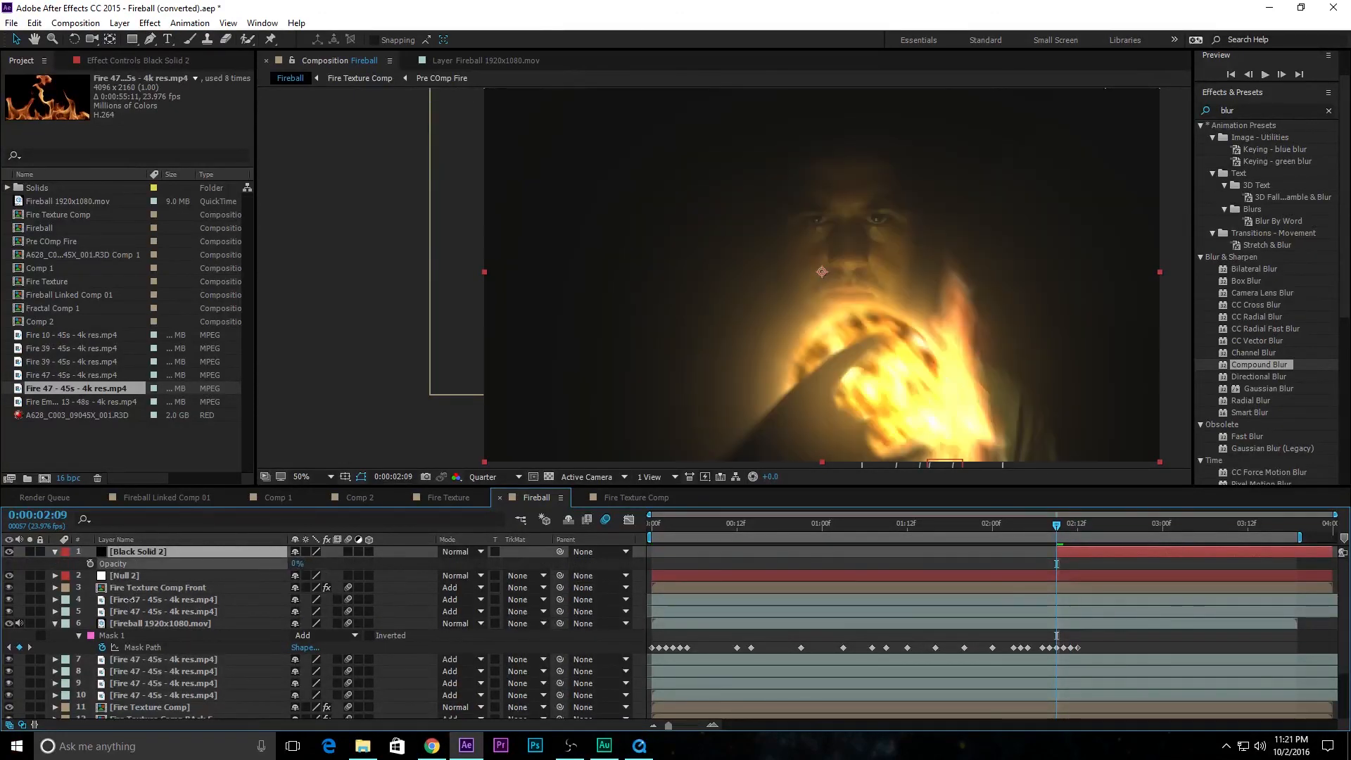
click(90, 564)
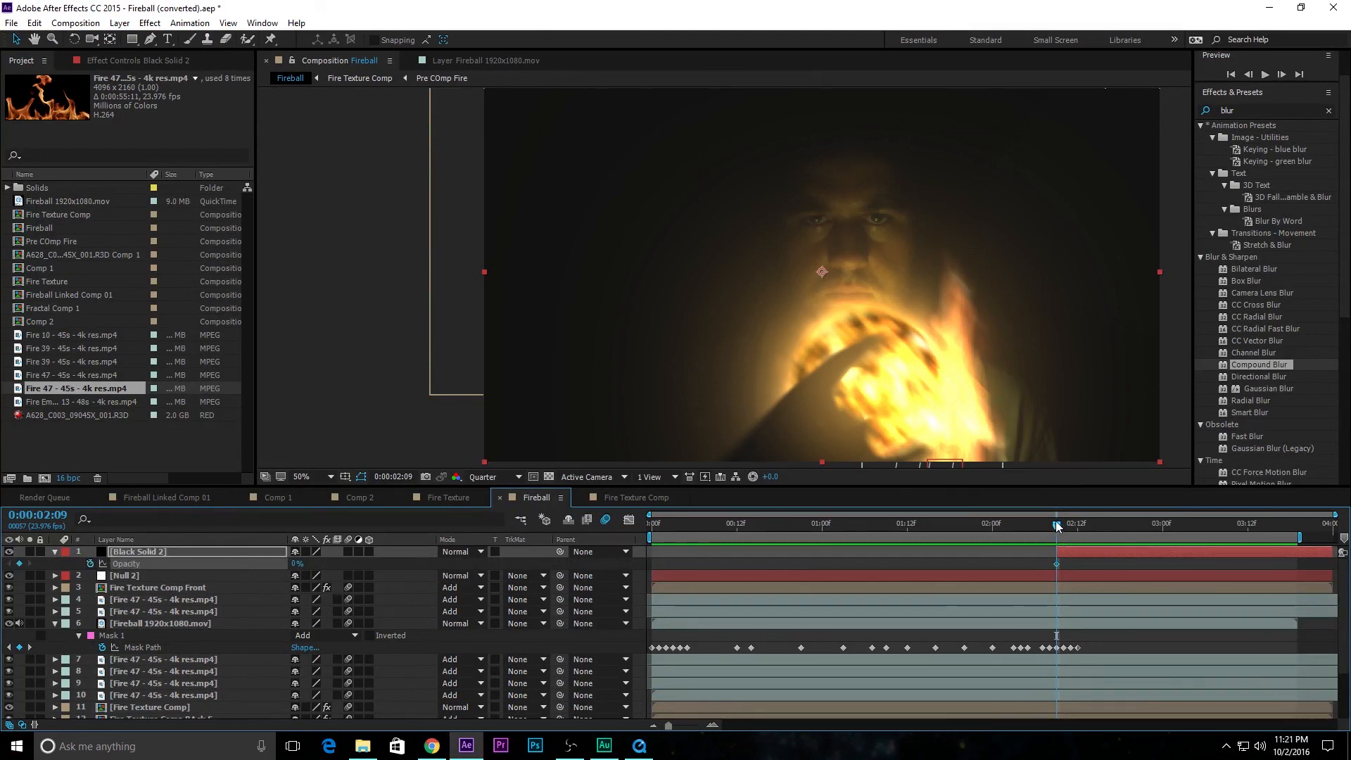
drag(1057, 526, 1070, 527)
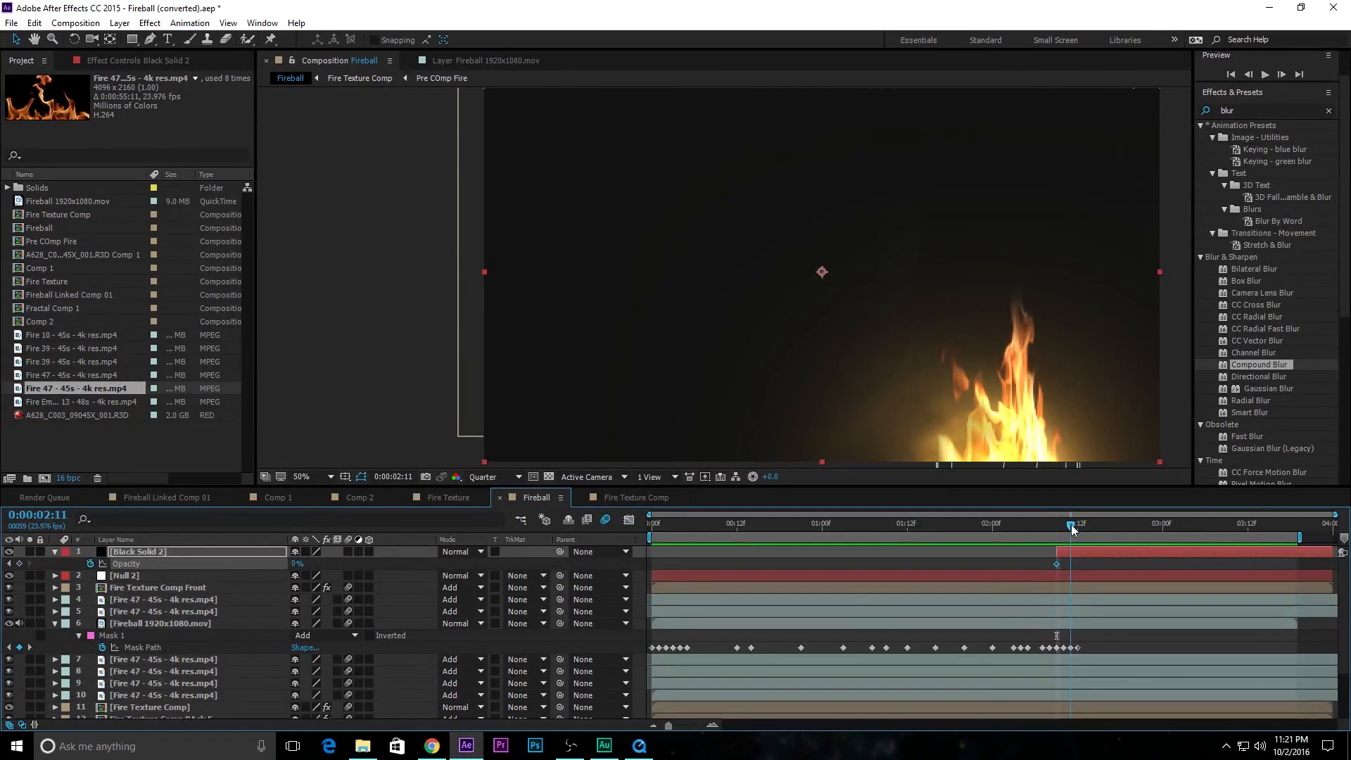
drag(293, 566, 689, 523)
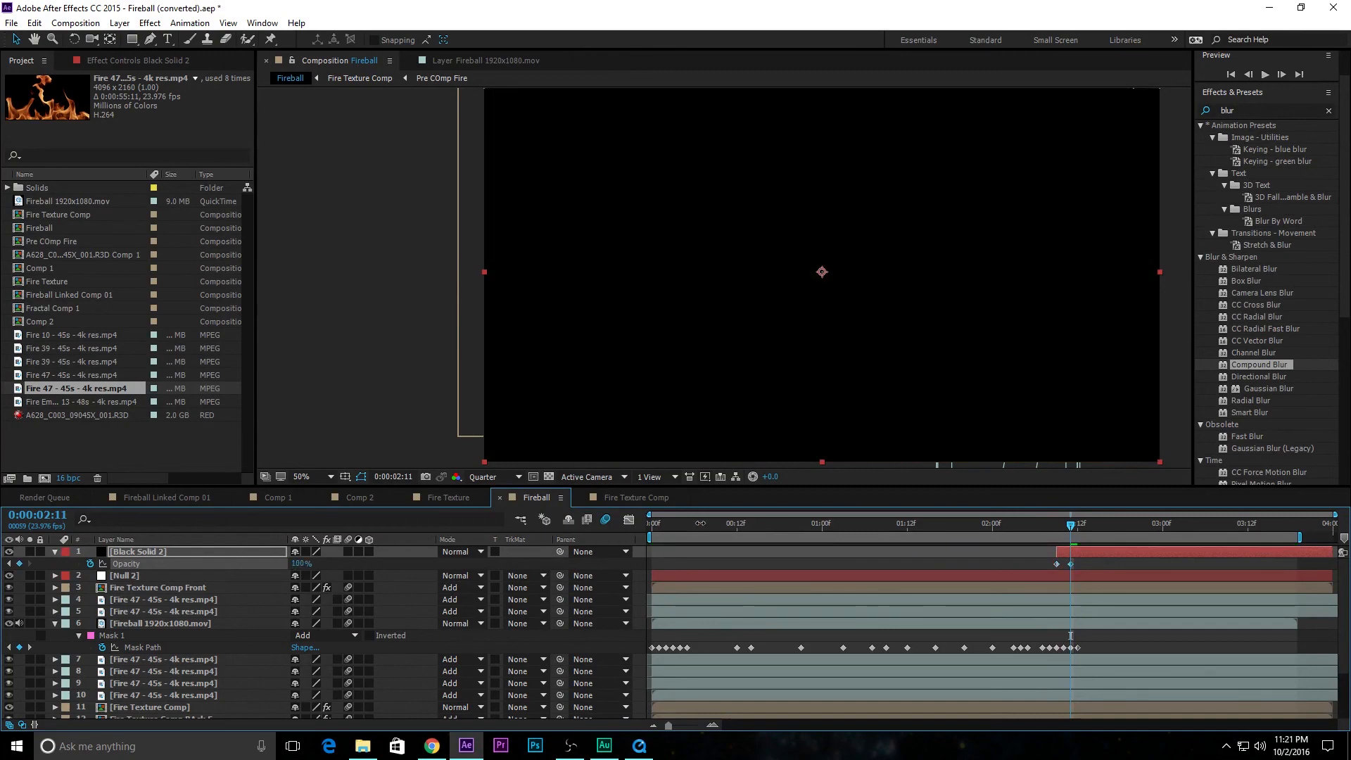
Preview the fade to black from the first frame
key(Home)
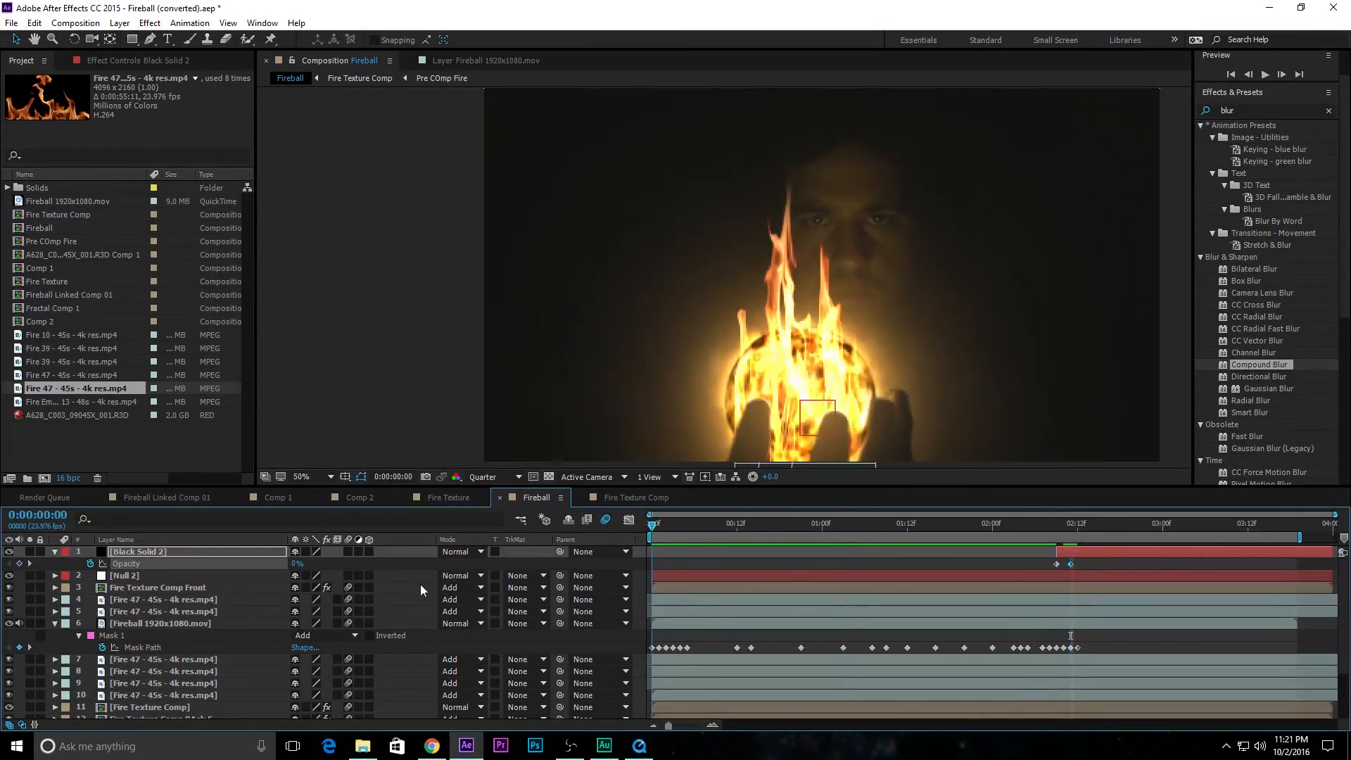
key(space)
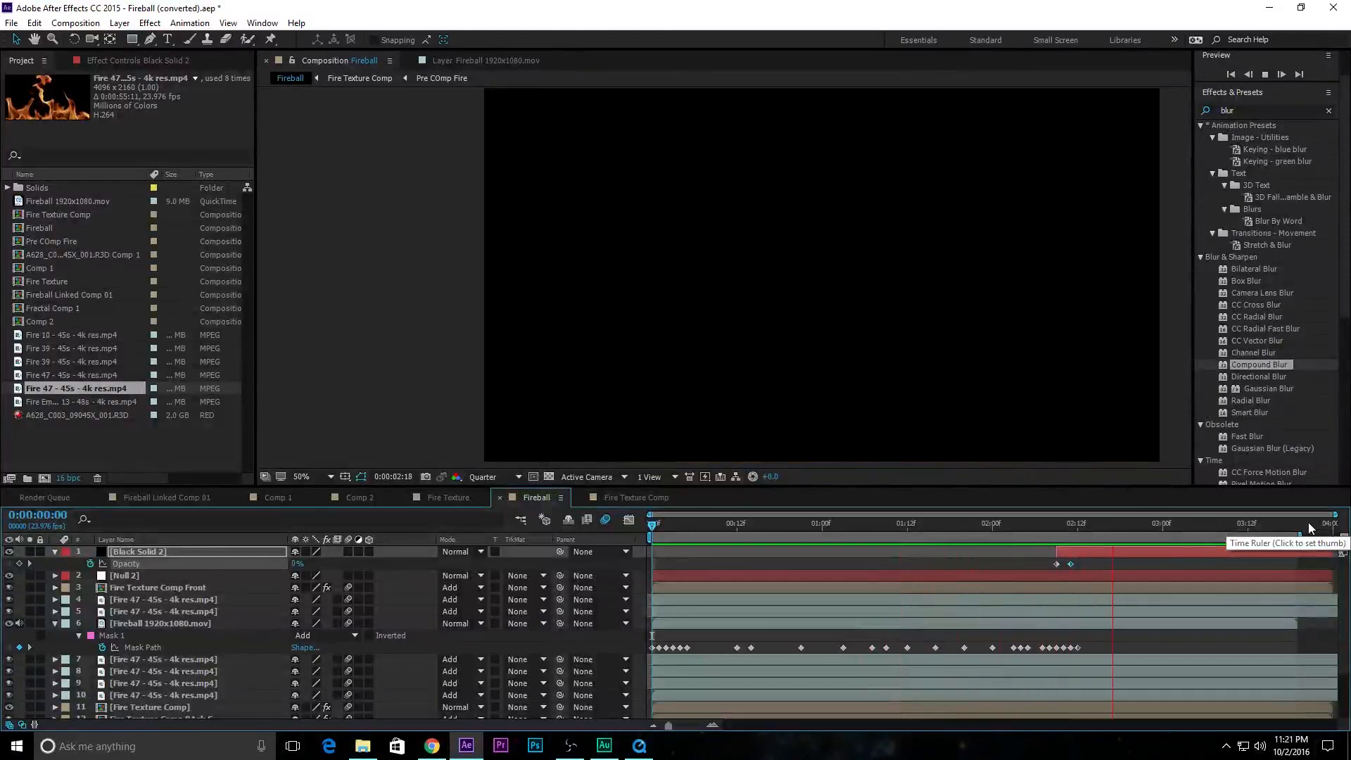
key(space)
key(Home)
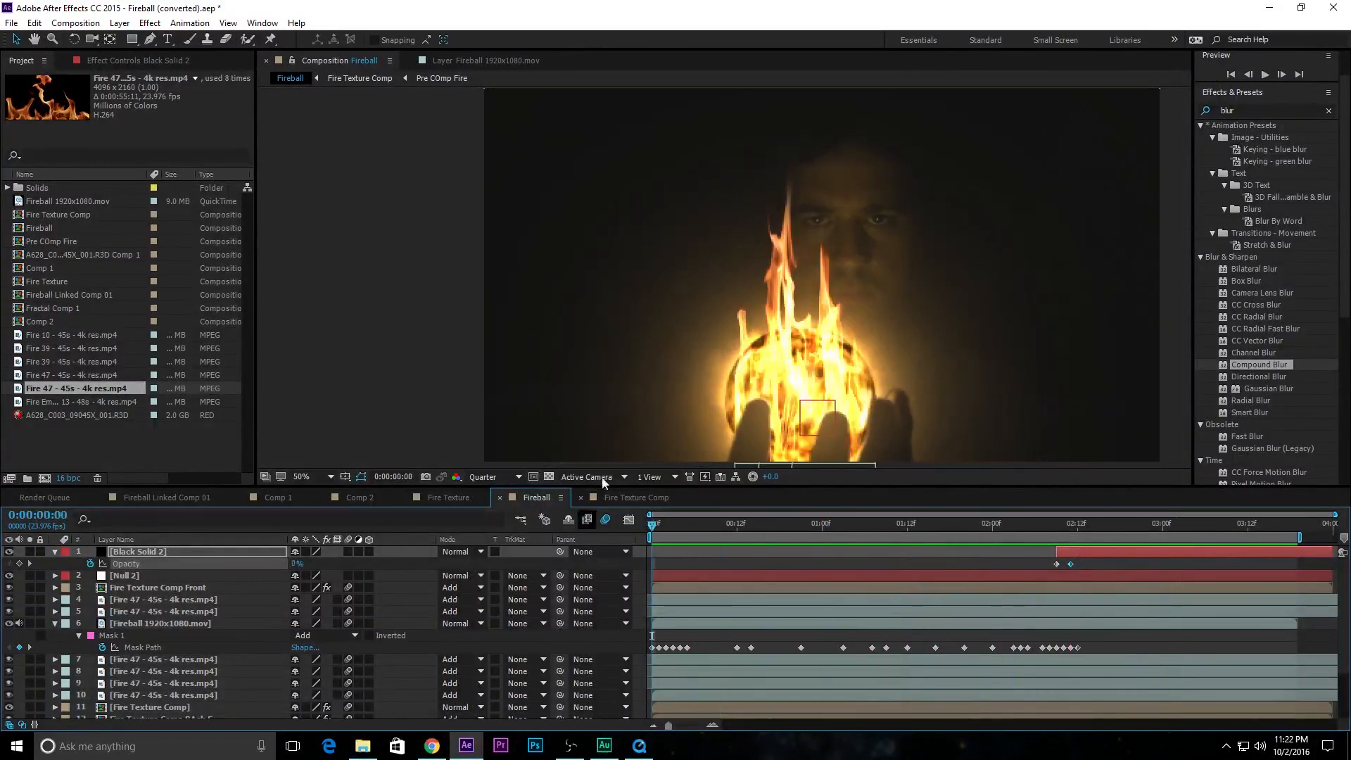
Replay the finished fireball shot twice from the first frame at 25% magnification
key(comma)
click(1093, 360)
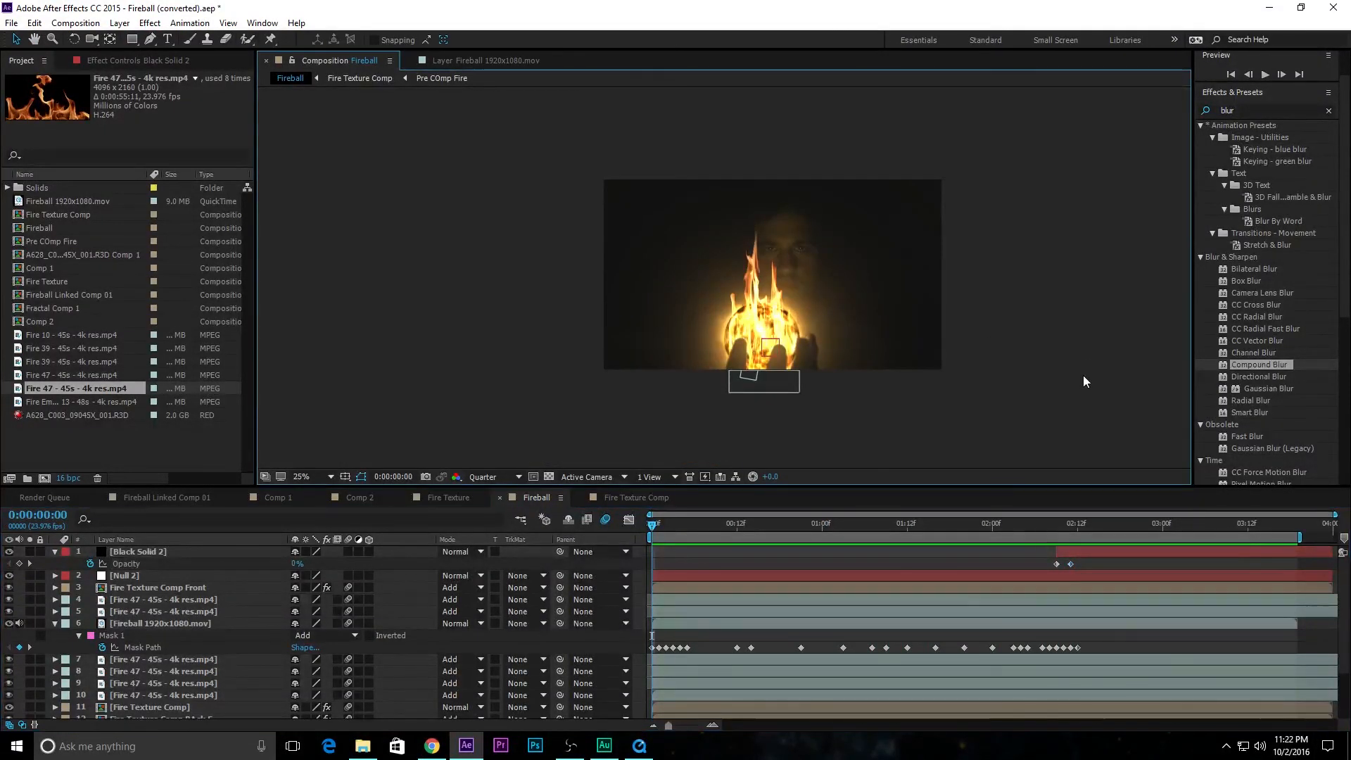
key(space)
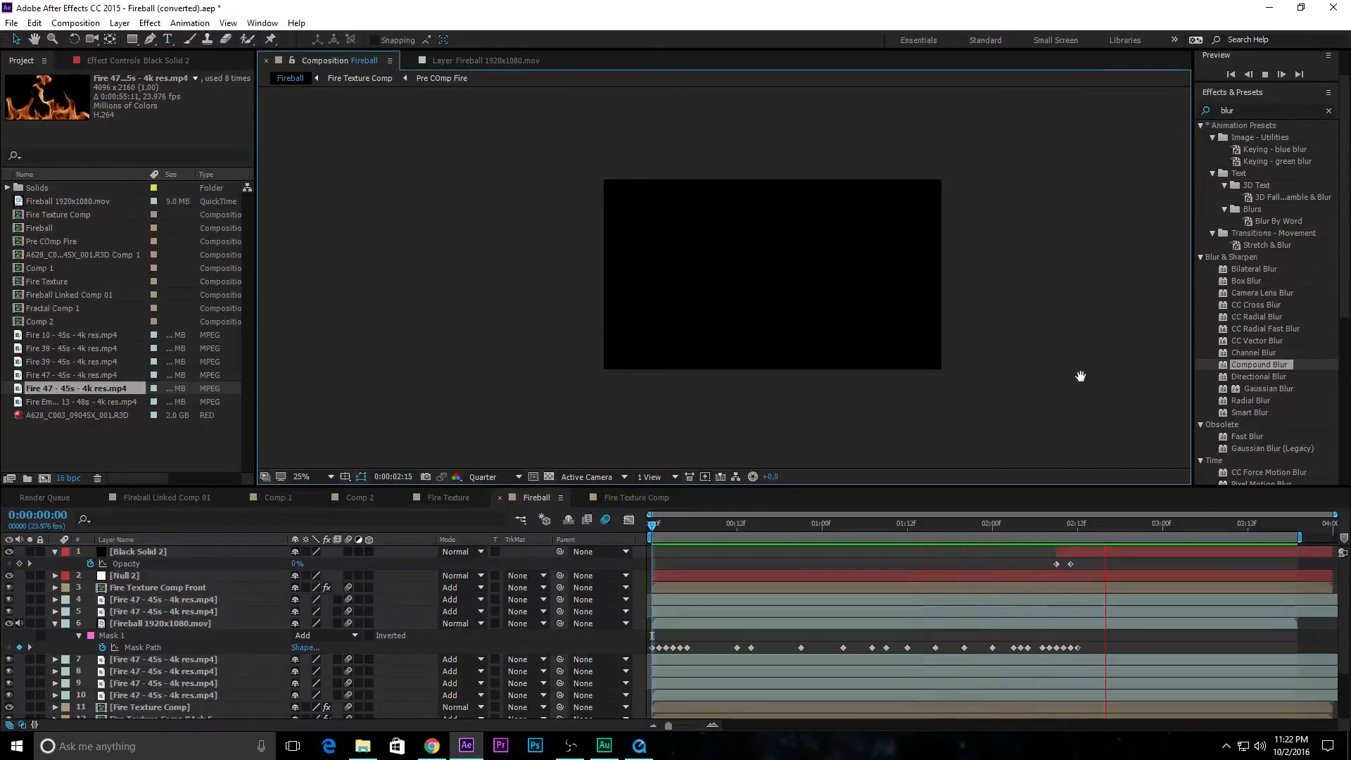
key(space)
key(Home)
key(space)
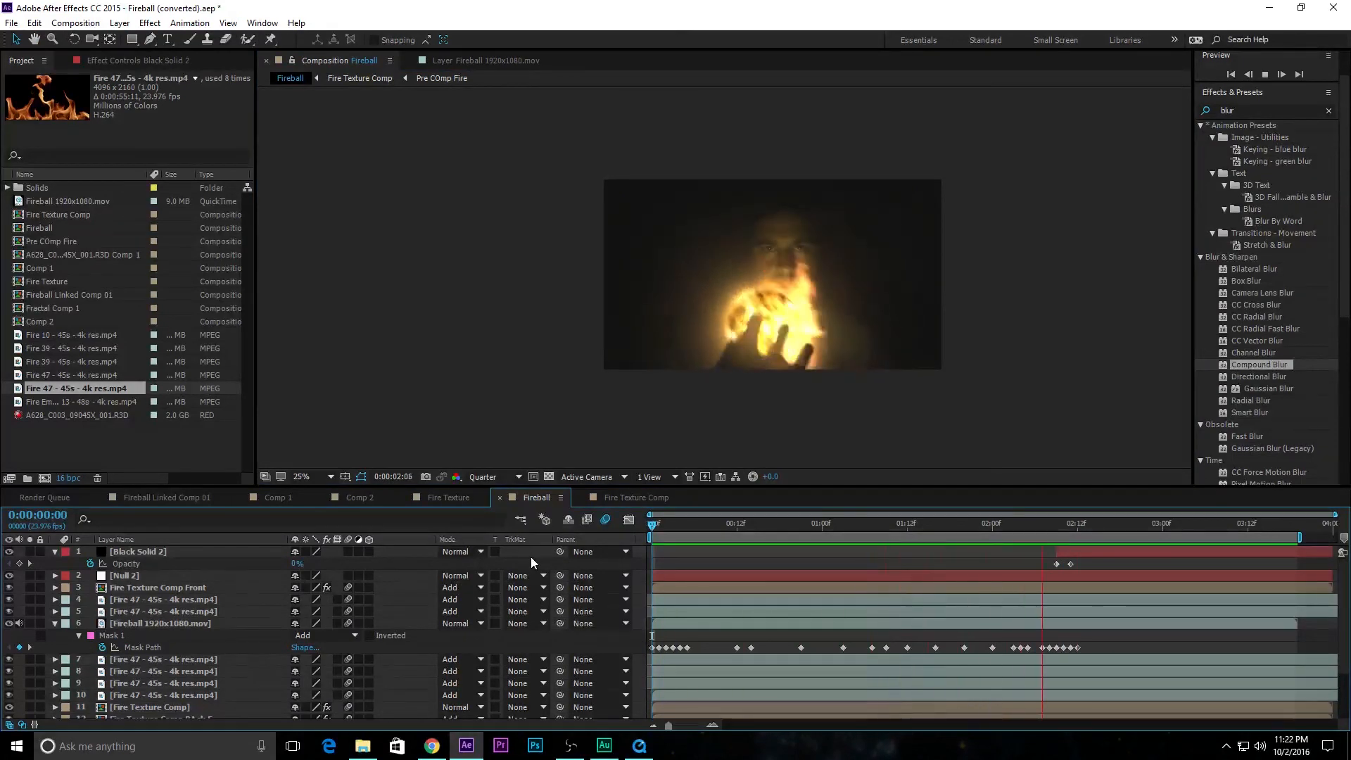
key(space)
Examine the flames around the hand at 0:00:02:05, and play the complete shot again from the first frame
mouse_move(1053, 533)
mouse_down()
mouse_move(997, 534)
mouse_move(1028, 532)
mouse_up()
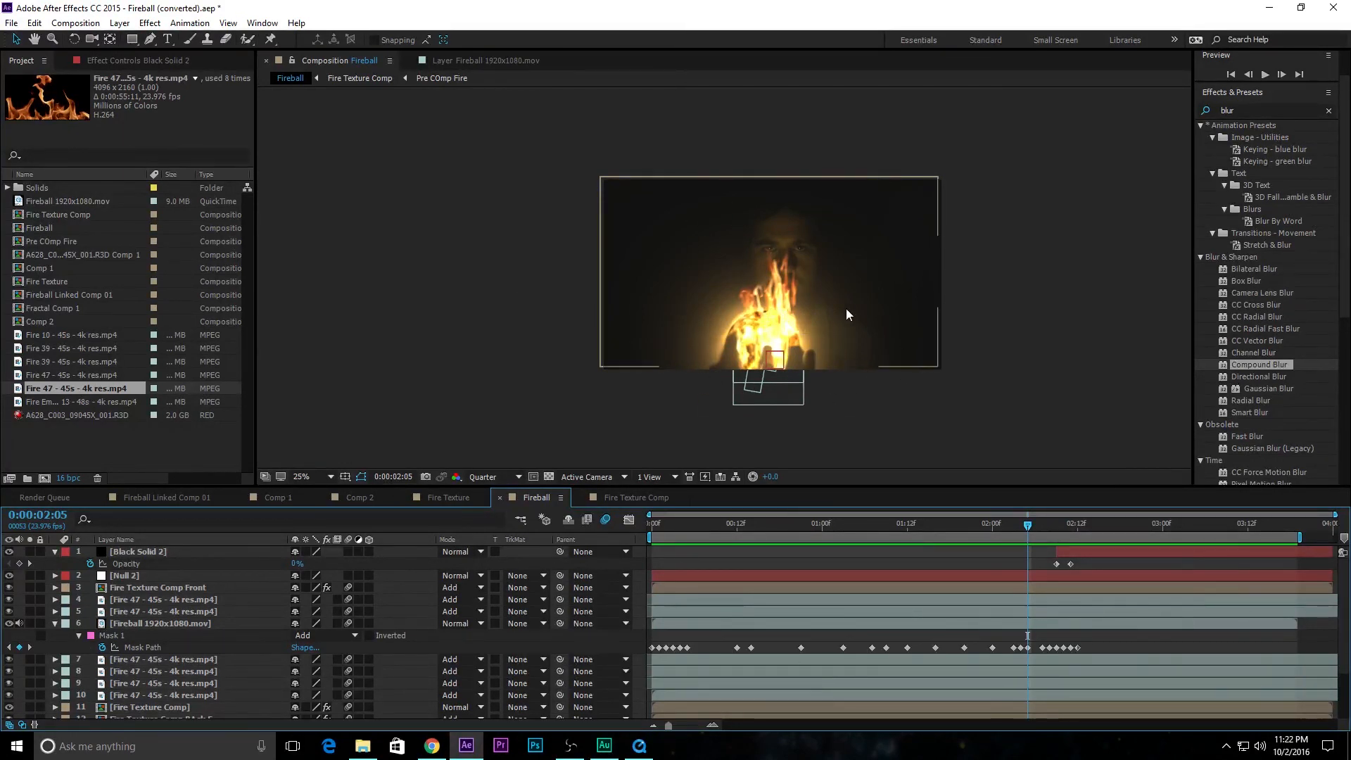
key(period)
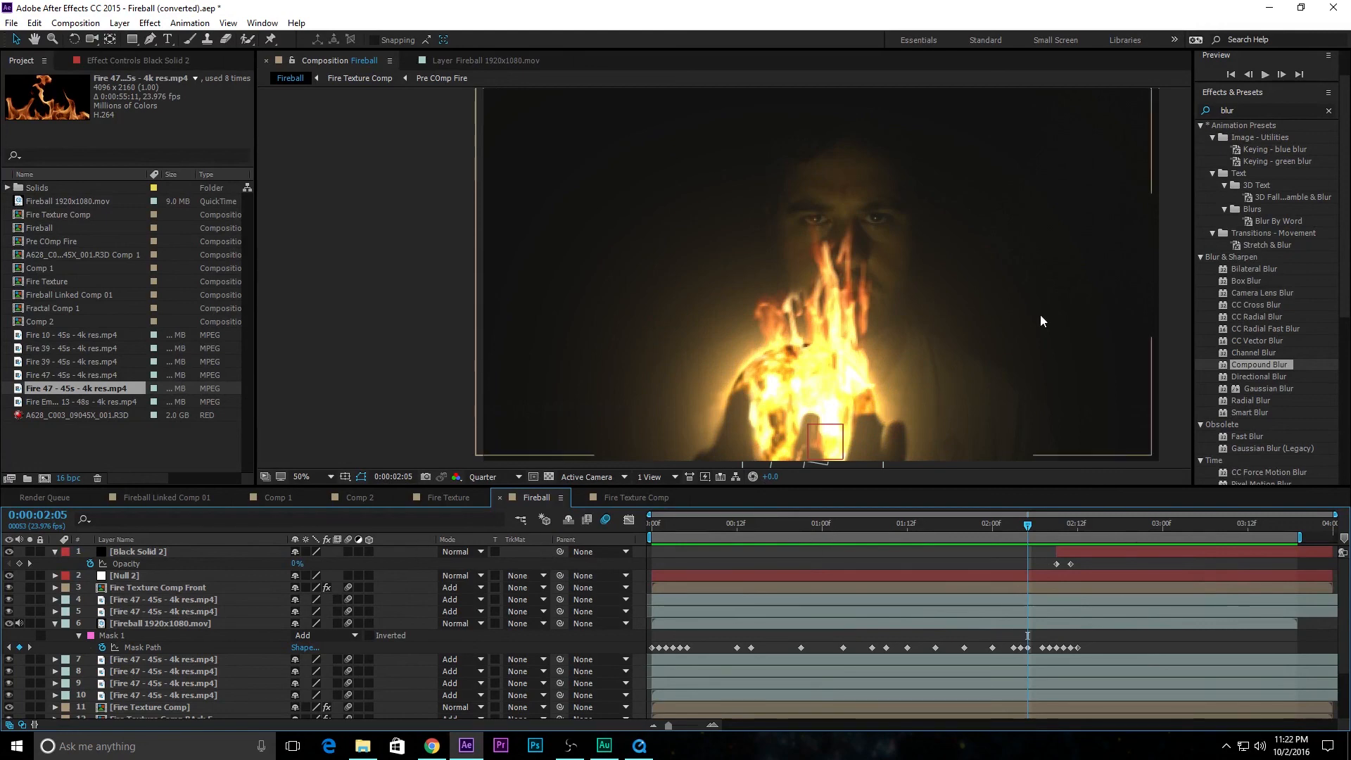
key(Home)
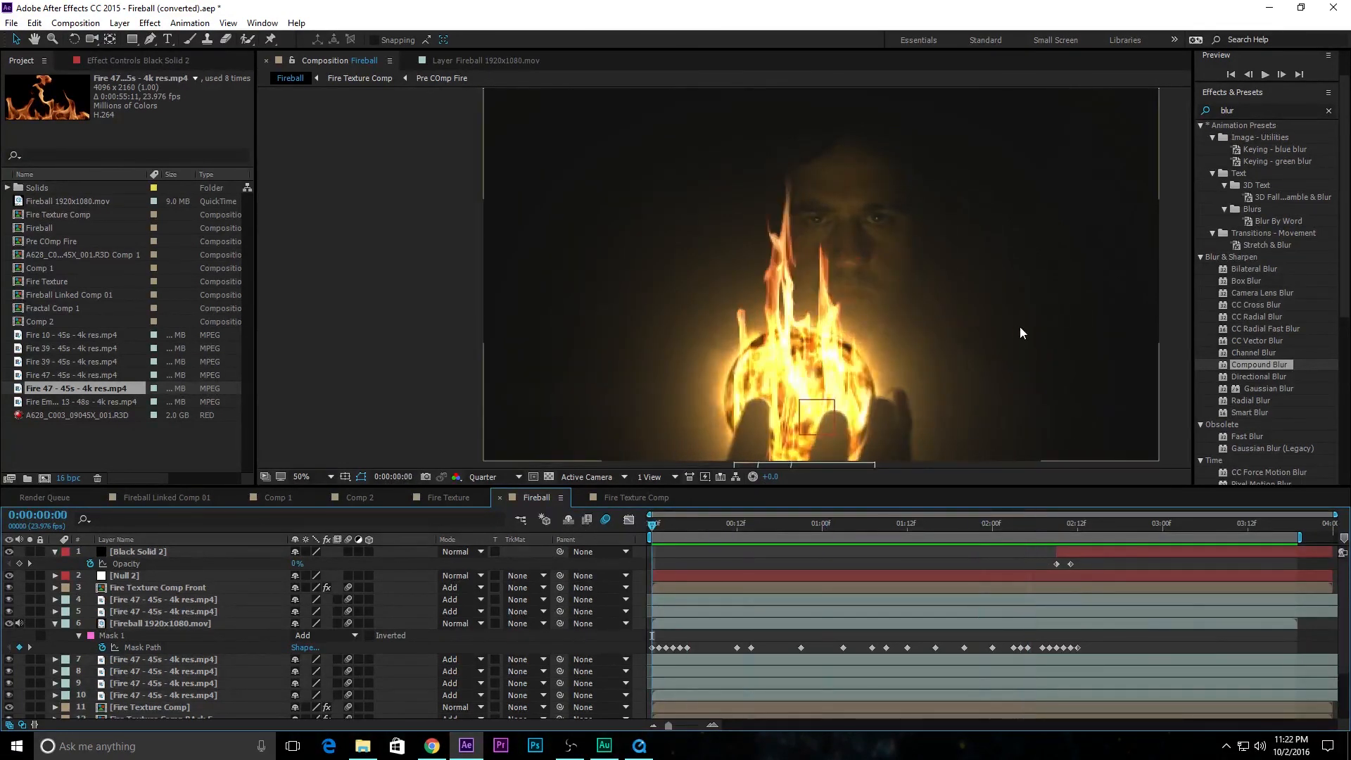
key(comma)
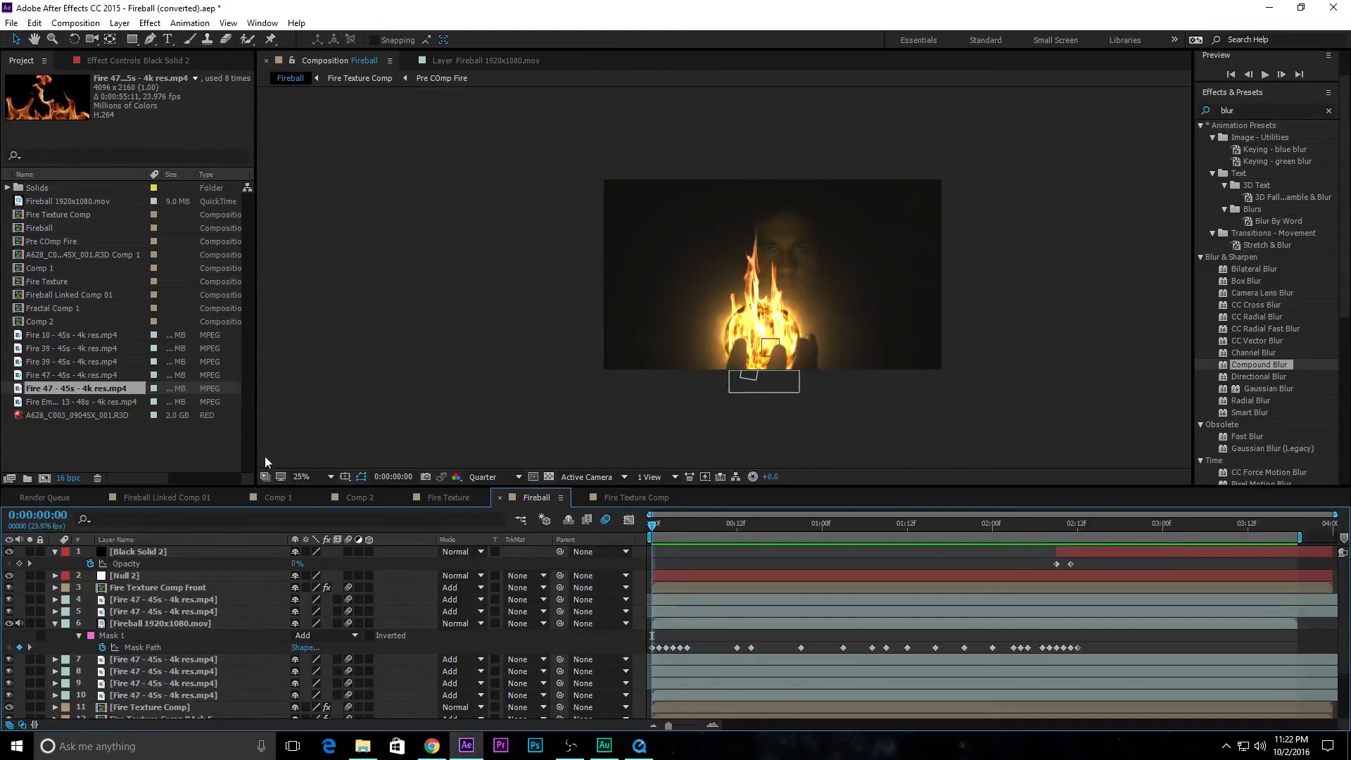
key(space)
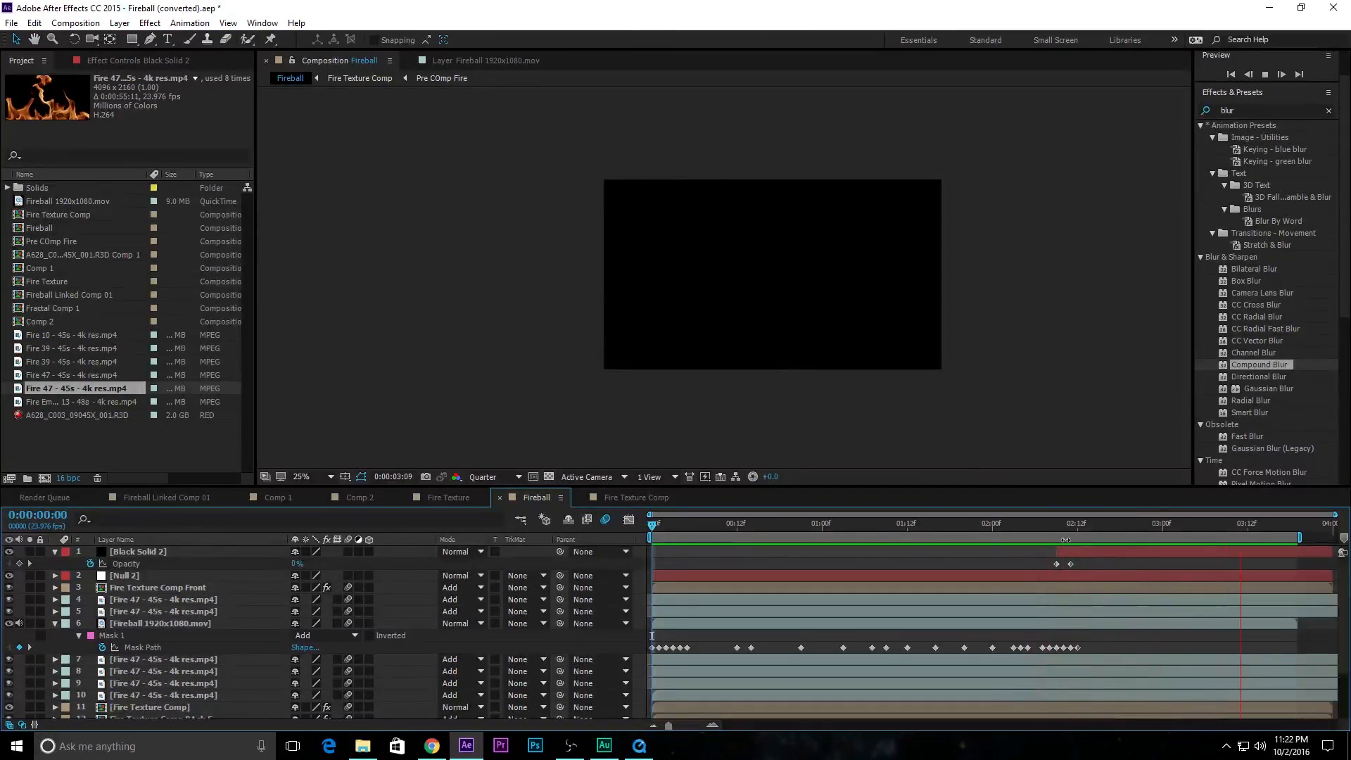
key(space)
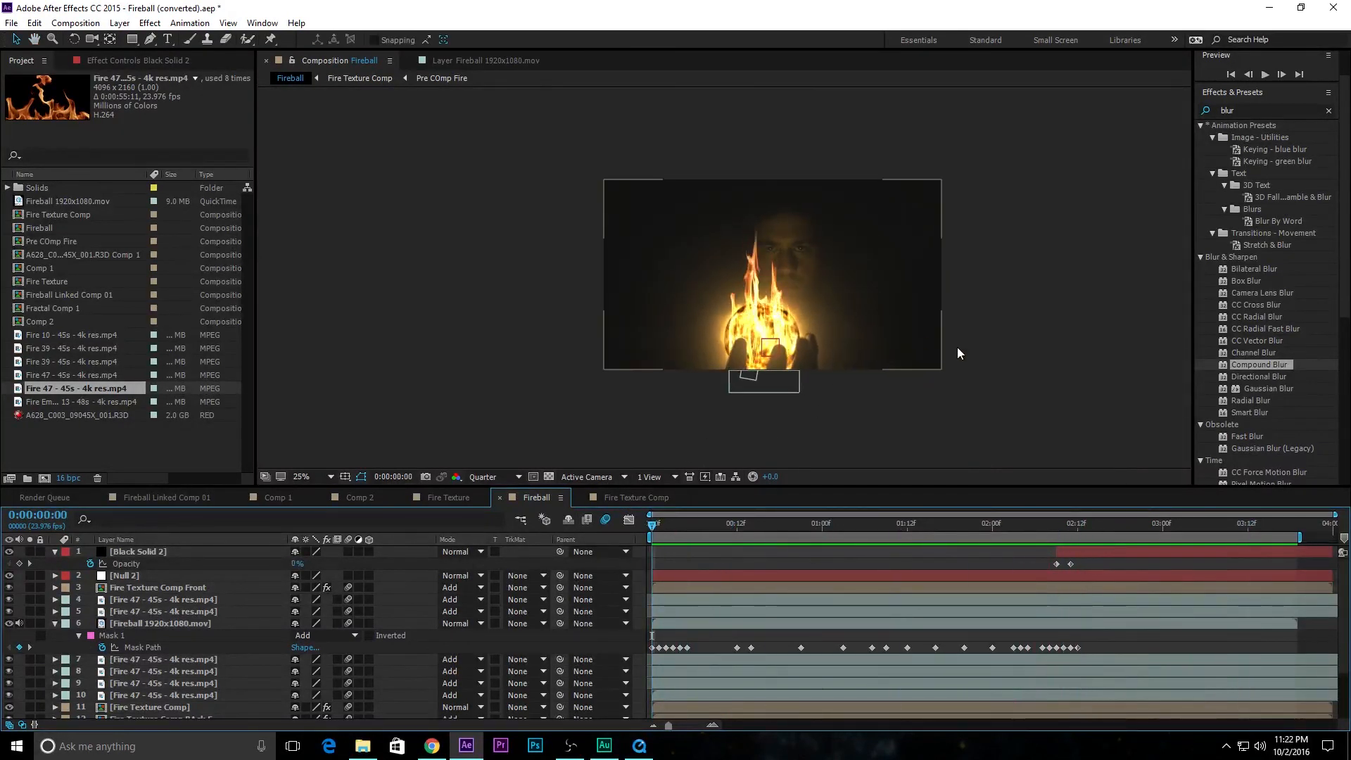